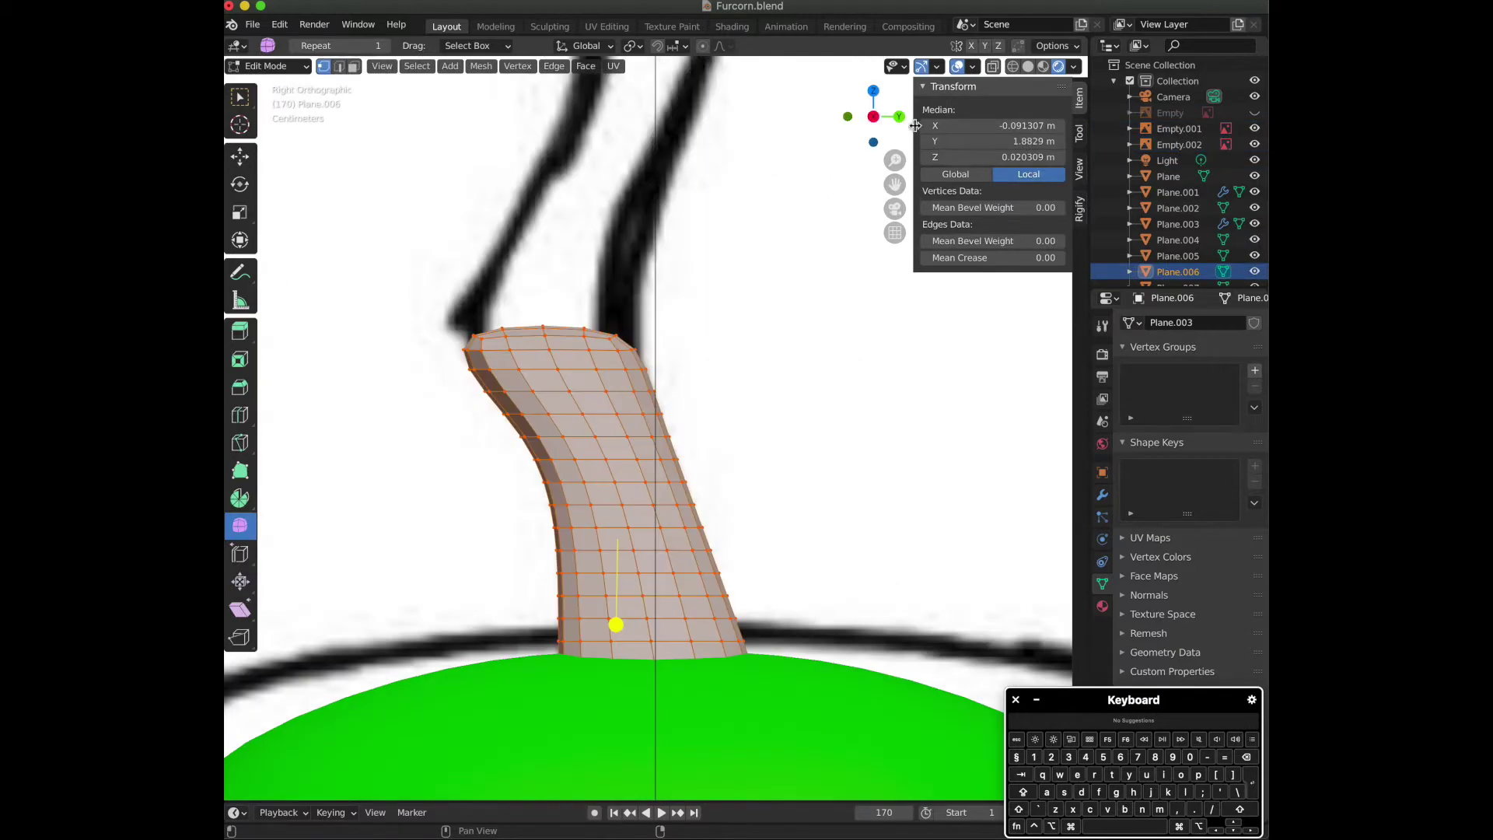
# Finish editing the curved stem mesh and select the flat strip above it in Object Mode.
pyautogui.press('Tab')
pyautogui.press('Tab')
pyautogui.press('Tab')
pyautogui.rightClick(593, 482)
pyautogui.click(600, 485)
pyautogui.moveTo(871, 118); pyautogui.dragTo(972, 126)
pyautogui.click(899, 117)
pyautogui.moveTo(874, 116); pyautogui.dragTo(945, 123)
pyautogui.scroll(-2, 895, 124)
pyautogui.click(892, 117)
pyautogui.click(659, 208)
# Extrude the flat strip's whole mesh to a thickness of about 0.097 m in the side view.
pyautogui.scroll(-2, 715, 208)
pyautogui.click(853, 117)
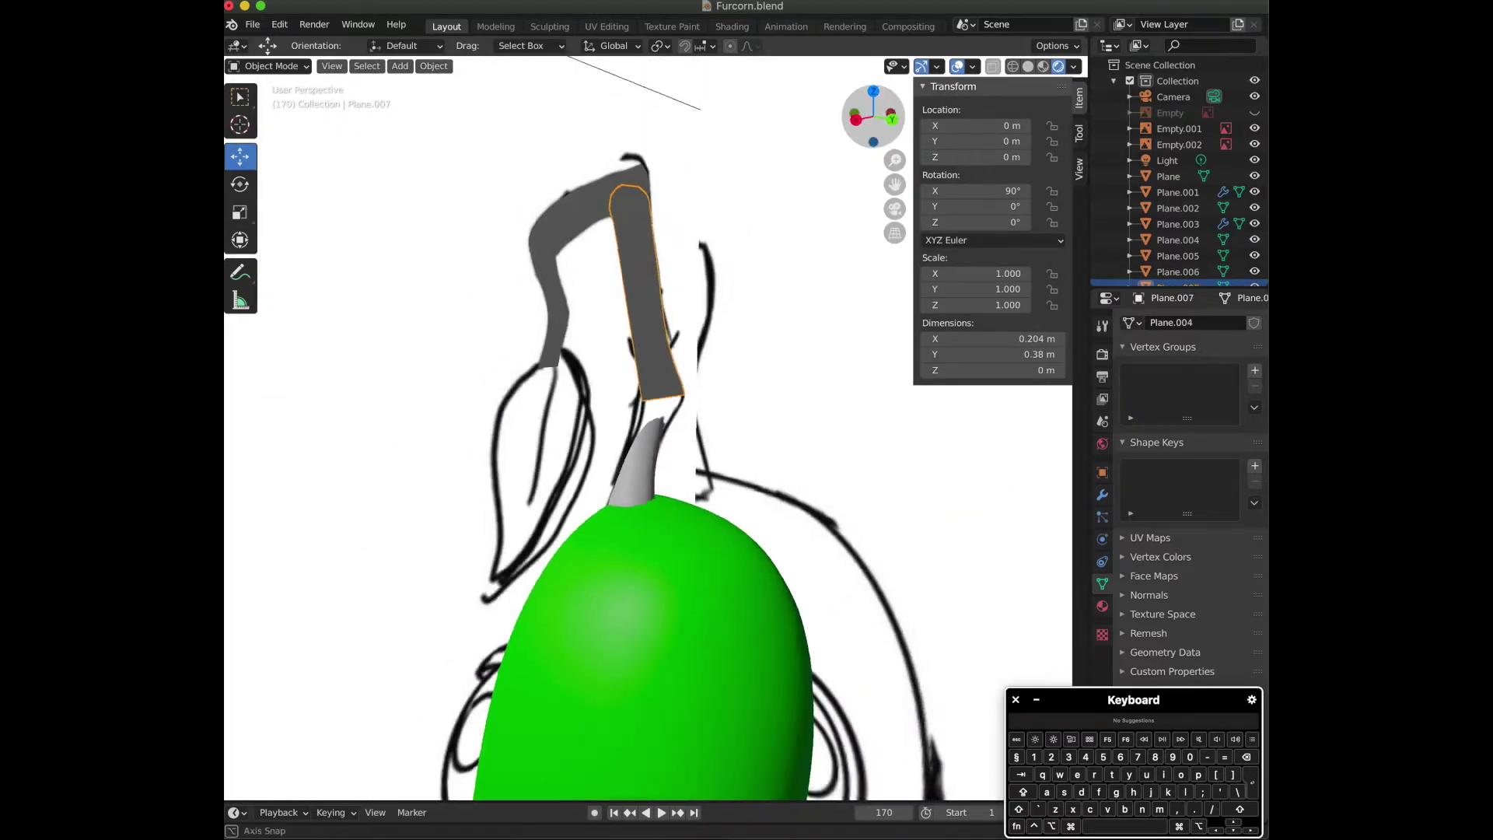
pyautogui.press('Tab')
pyautogui.press('e')
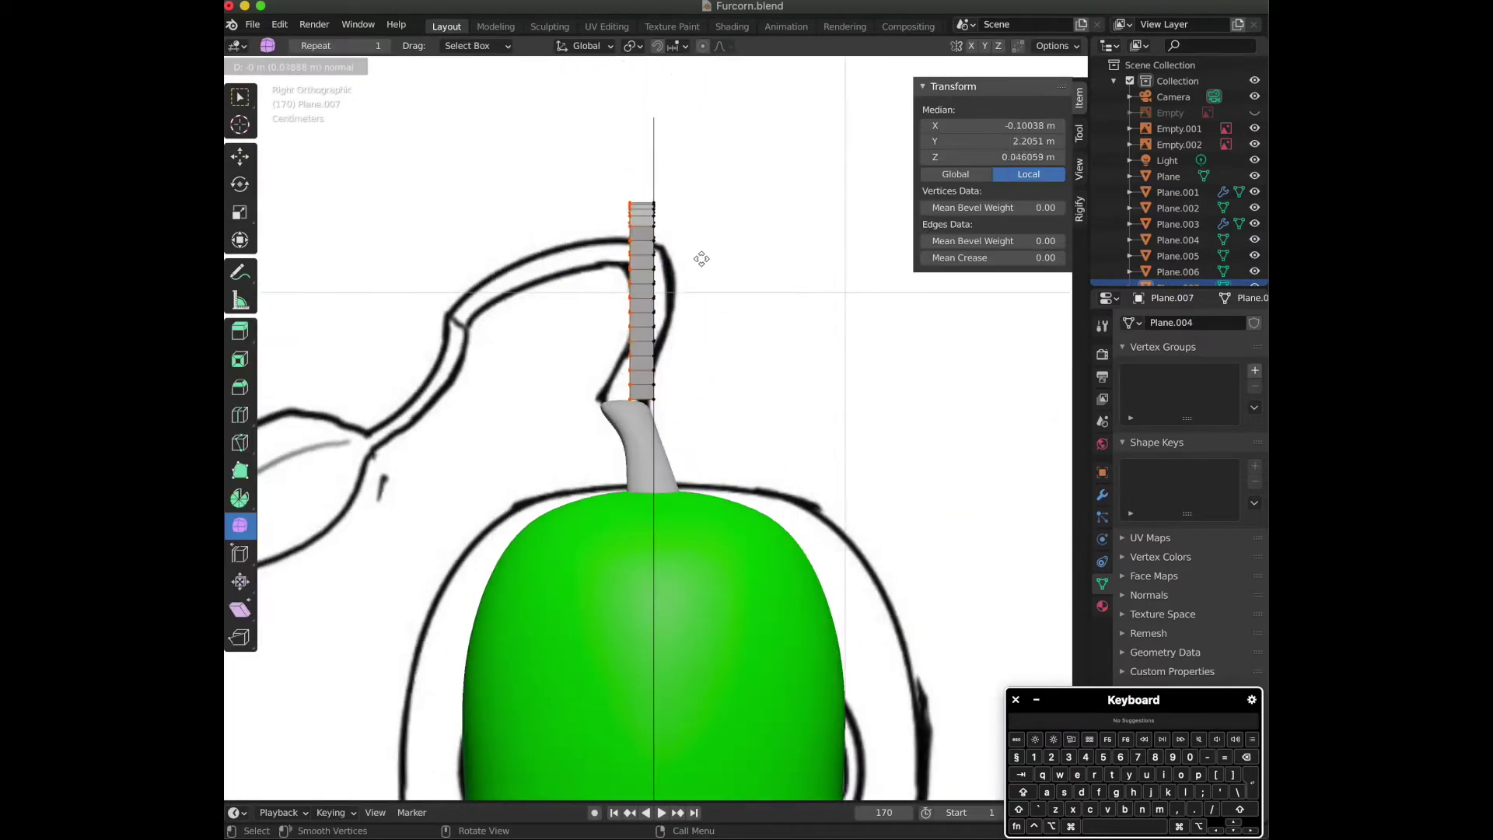
pyautogui.click(678, 262)
pyautogui.scroll(2, 678, 262)
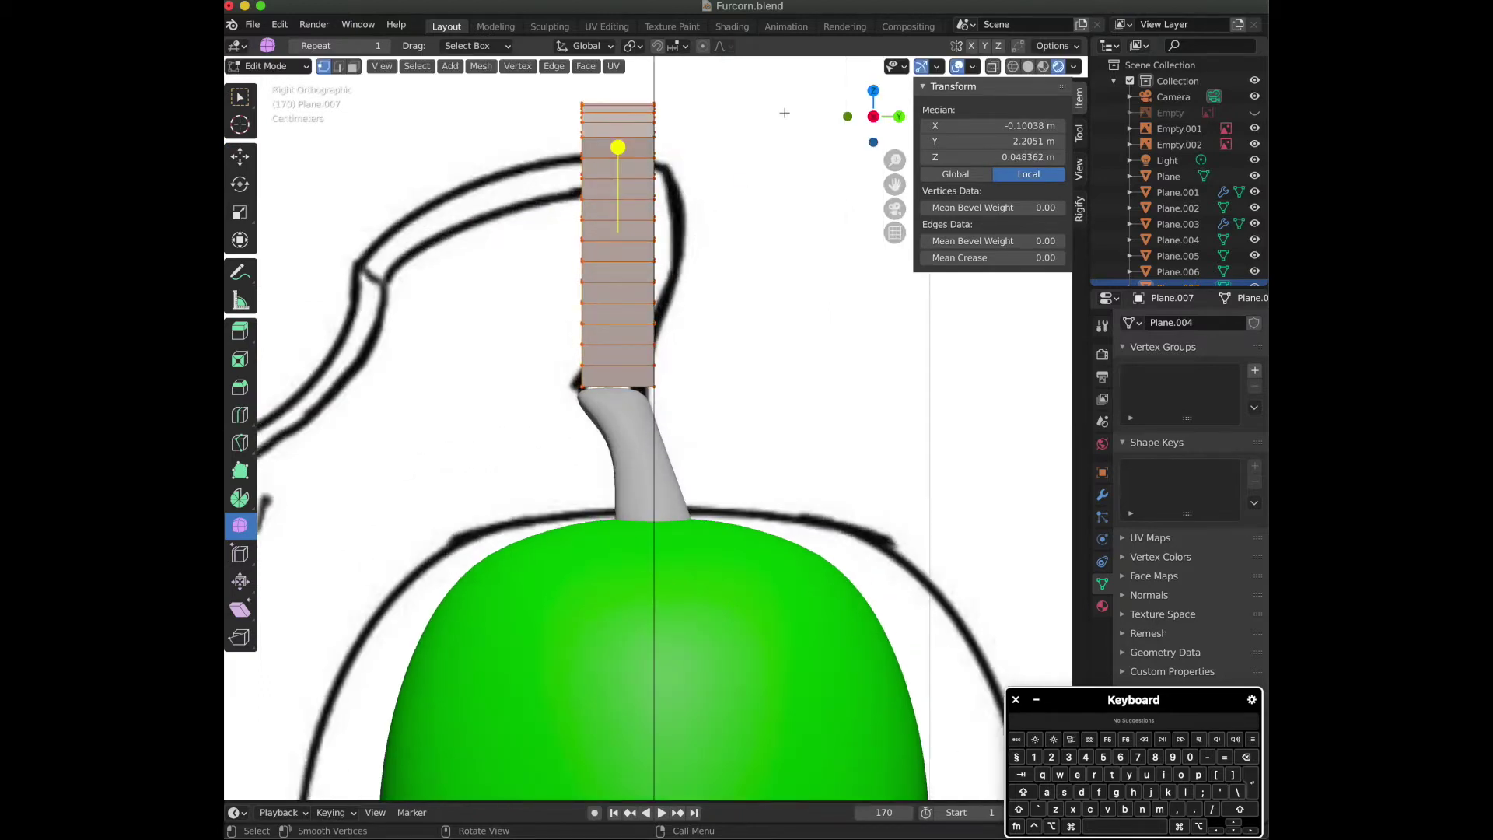
# Try scaling the extruded strip vertically and undo the scaling.
pyautogui.scroll(-1, 784, 112)
pyautogui.press('s')
pyautogui.press('z')
pyautogui.click(763, 119)
pyautogui.press('super+z')
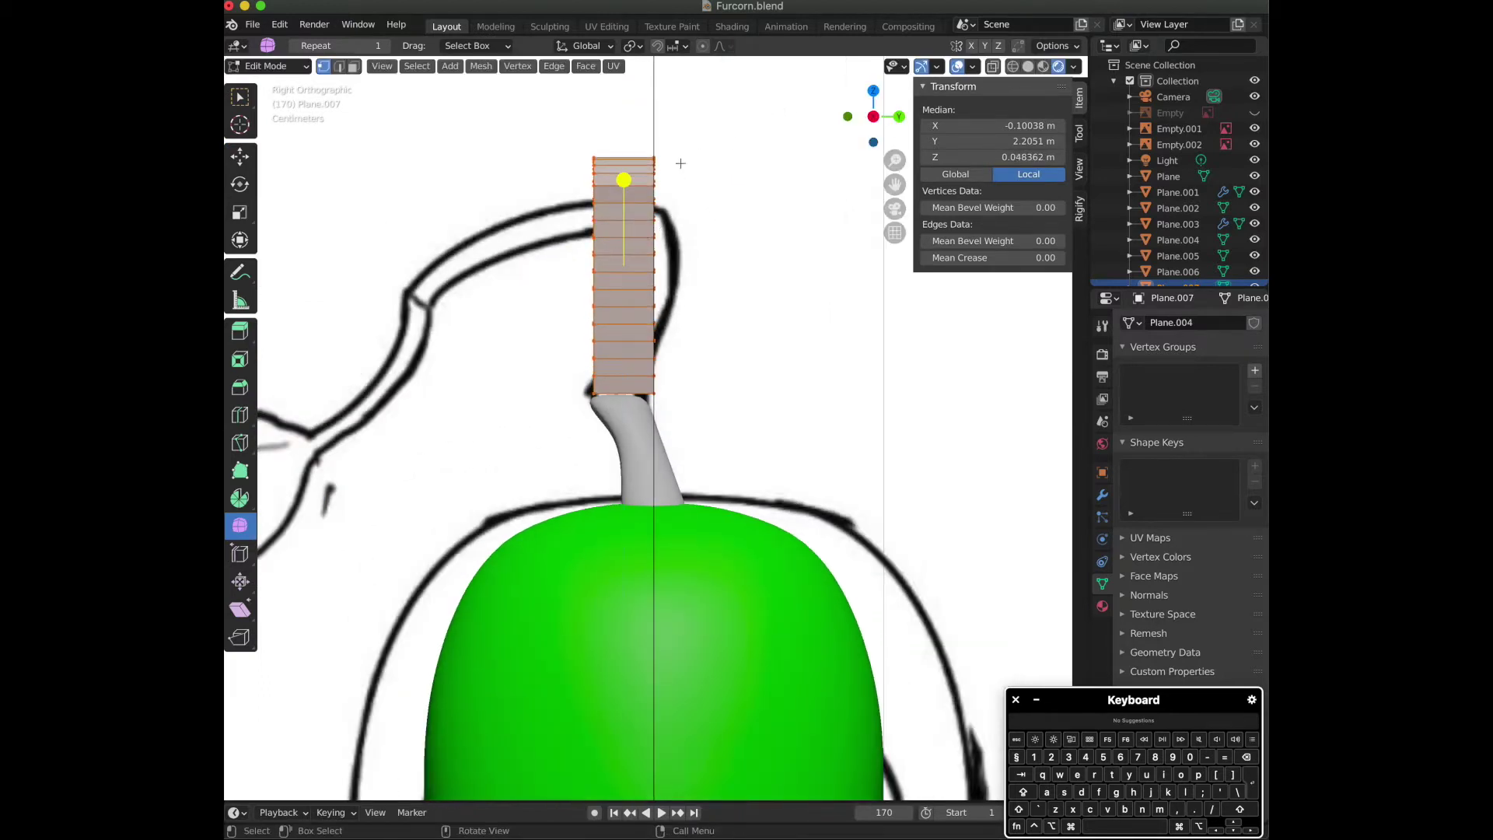
# Shrink the strip's height with a Z-constrained scale, lower it onto the stem's top and shift it to match the stem's width.
pyautogui.scroll(2, 681, 163)
pyautogui.click(241, 157)
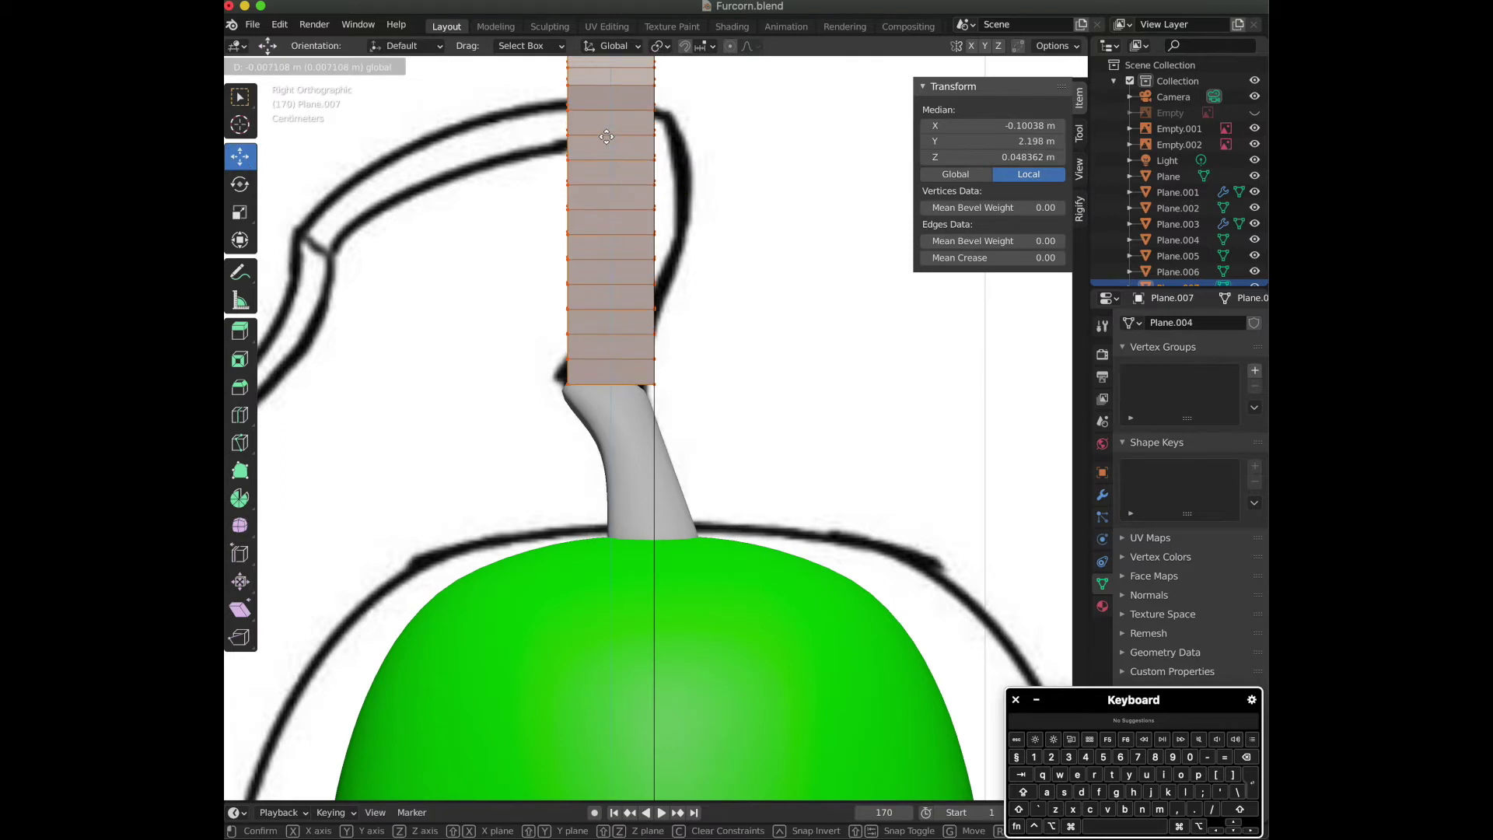
pyautogui.scroll(-2, 612, 130)
pyautogui.press('s')
pyautogui.click(624, 232)
pyautogui.moveTo(625, 232); pyautogui.dragTo(671, 231)
pyautogui.scroll(1, 613, 237)
pyautogui.press('s')
pyautogui.press('z')
pyautogui.click(644, 196)
pyautogui.scroll(1, 613, 220)
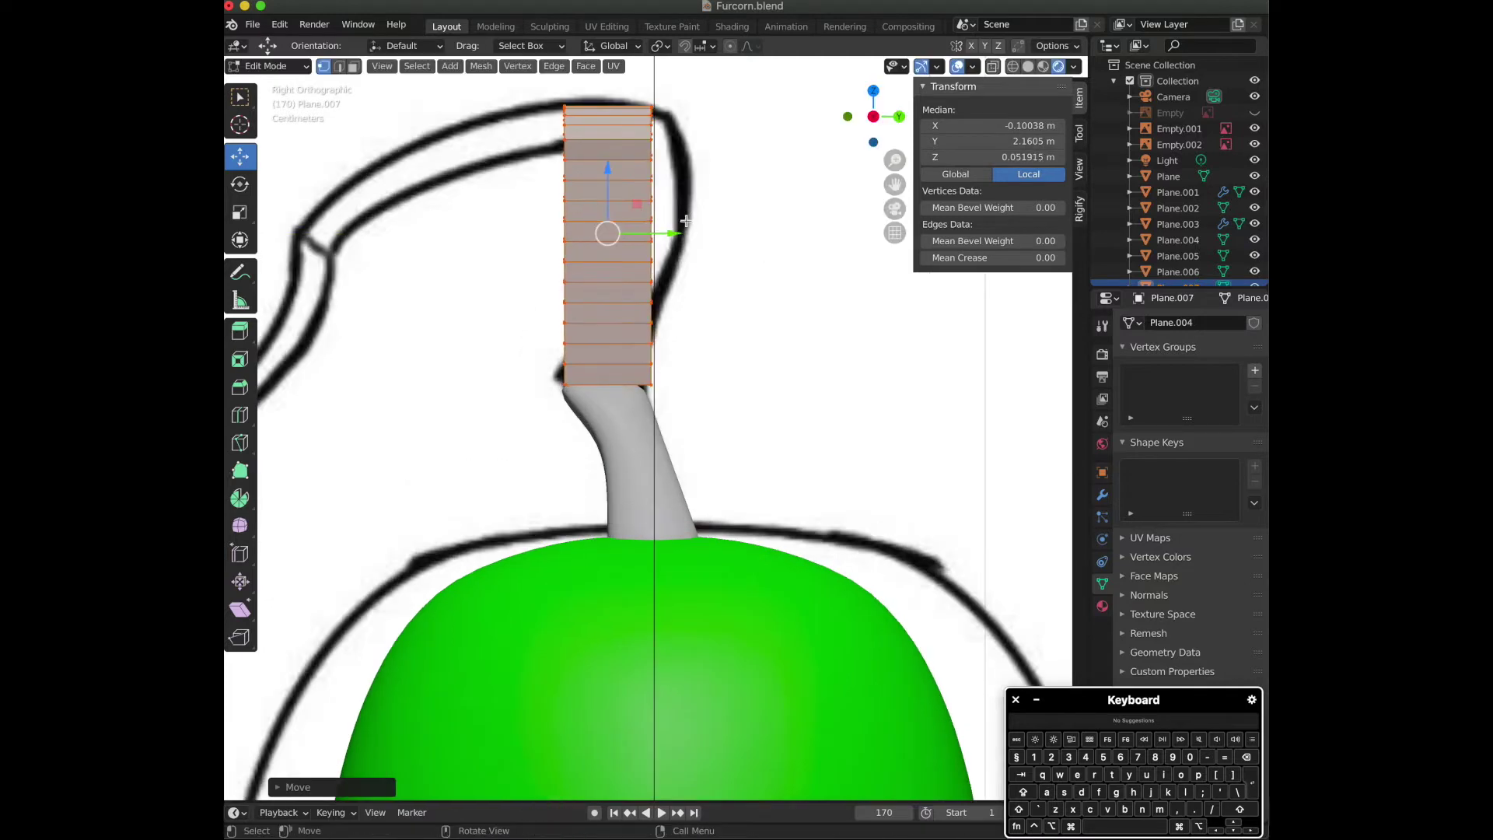
# Try another vertical scale and upward move of the strip, and undo both changes.
pyautogui.press('s')
pyautogui.press('z')
pyautogui.click(712, 203)
pyautogui.moveTo(612, 191)
pyautogui.mouseDown()
pyautogui.moveTo(612, 203)
pyautogui.moveTo(612, 180)
pyautogui.mouseUp()
pyautogui.hotkey('ctrl', 'z')
pyautogui.hotkey('ctrl', 'z')
# Scale the strip vertically again, reseat it on the stem's top and nudge it in depth to line up with the stem.
pyautogui.press('s')
pyautogui.press('z')
pyautogui.click(636, 172)
pyautogui.moveTo(856, 119)
pyautogui.mouseDown()
pyautogui.moveTo(809, 126)
pyautogui.moveTo(852, 122)
pyautogui.mouseUp()
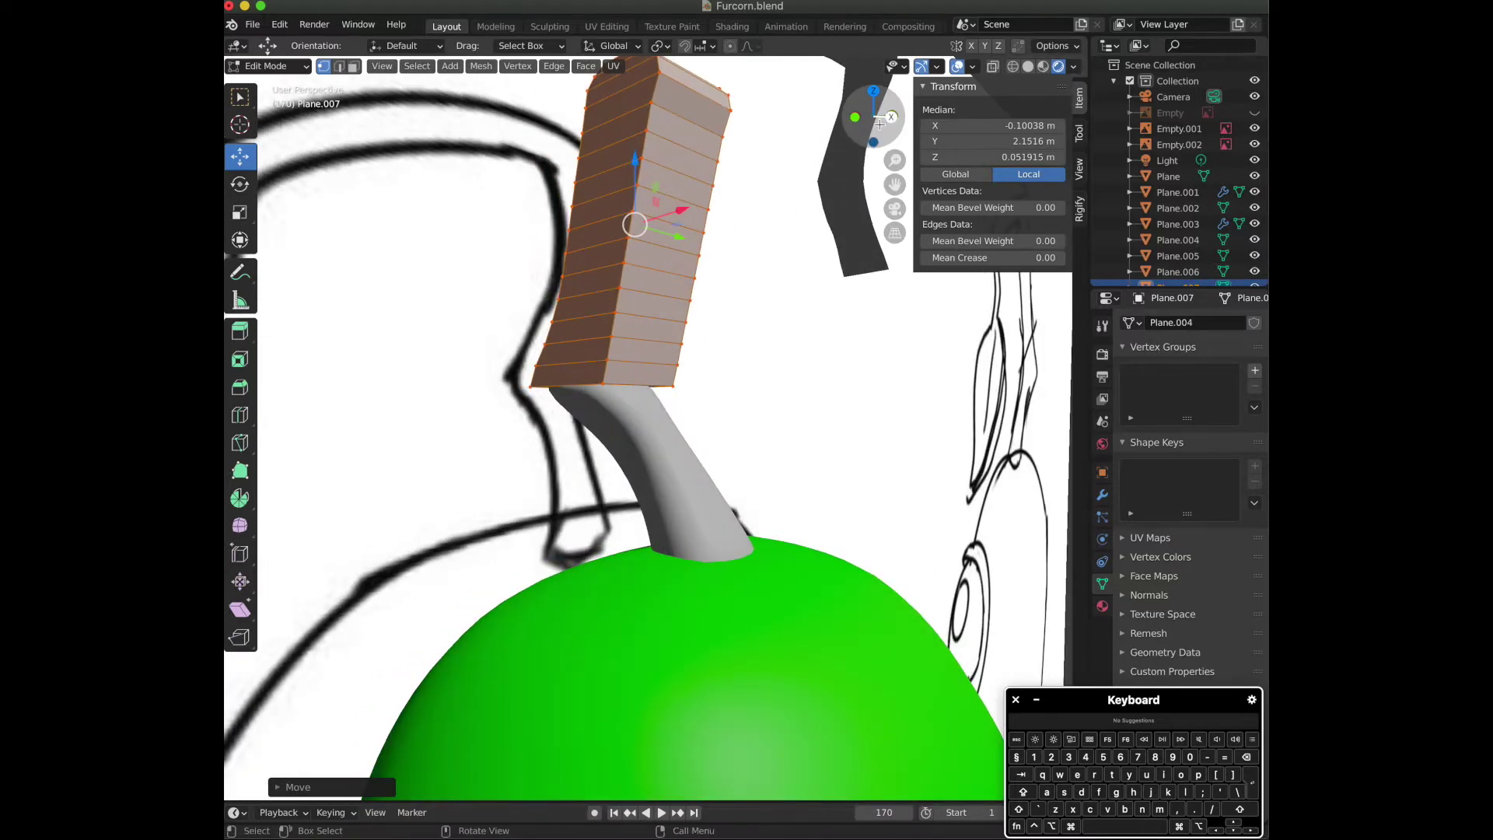
pyautogui.click(881, 120)
pyautogui.moveTo(669, 245); pyautogui.dragTo(668, 245)
pyautogui.moveTo(895, 185); pyautogui.dragTo(899, 141)
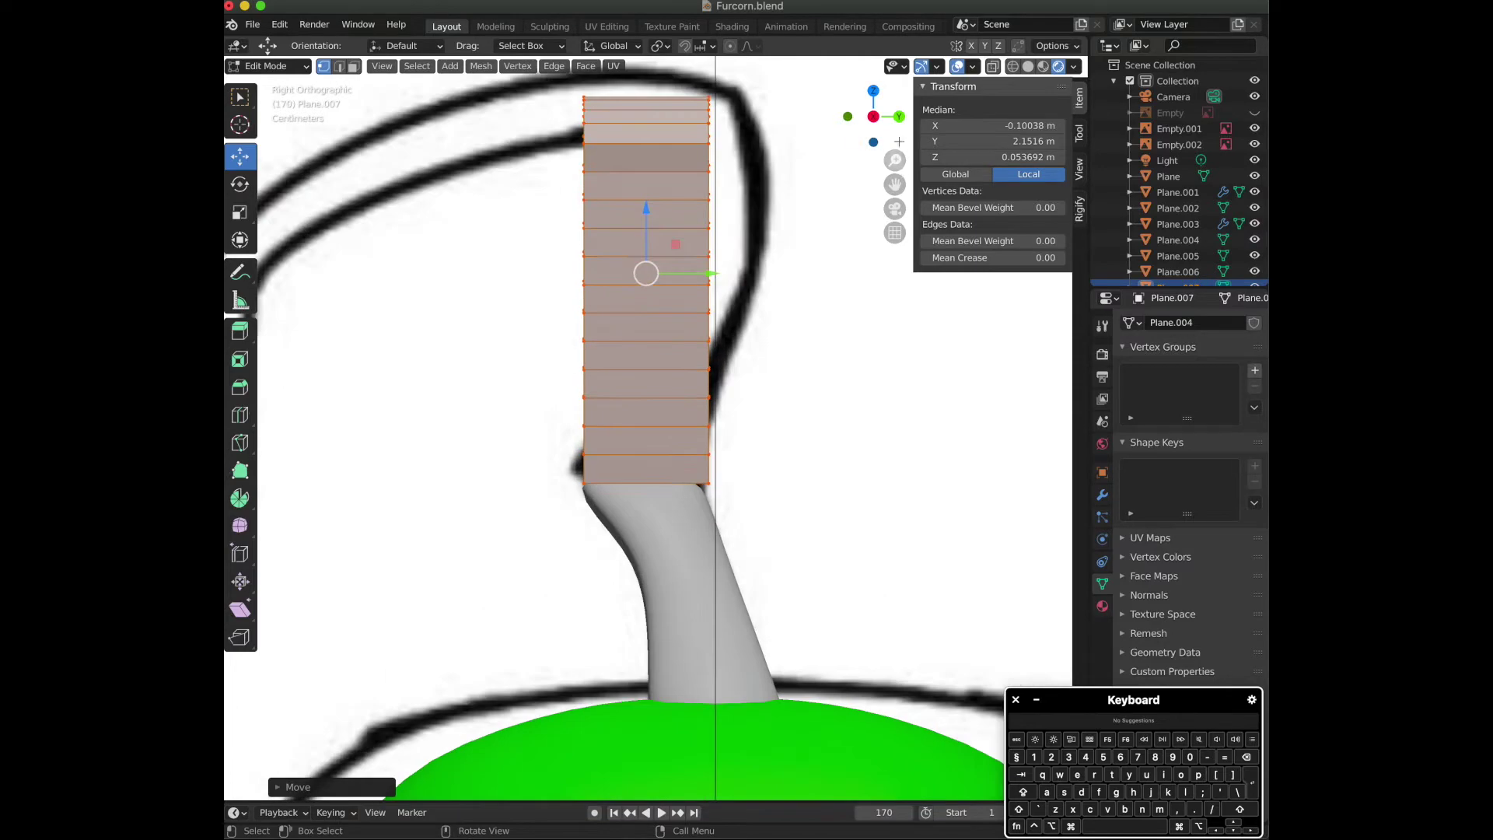
# Examine the strip's fit against the reference drawing from behind and from the side, and check the stem object's mesh.
pyautogui.click(900, 116)
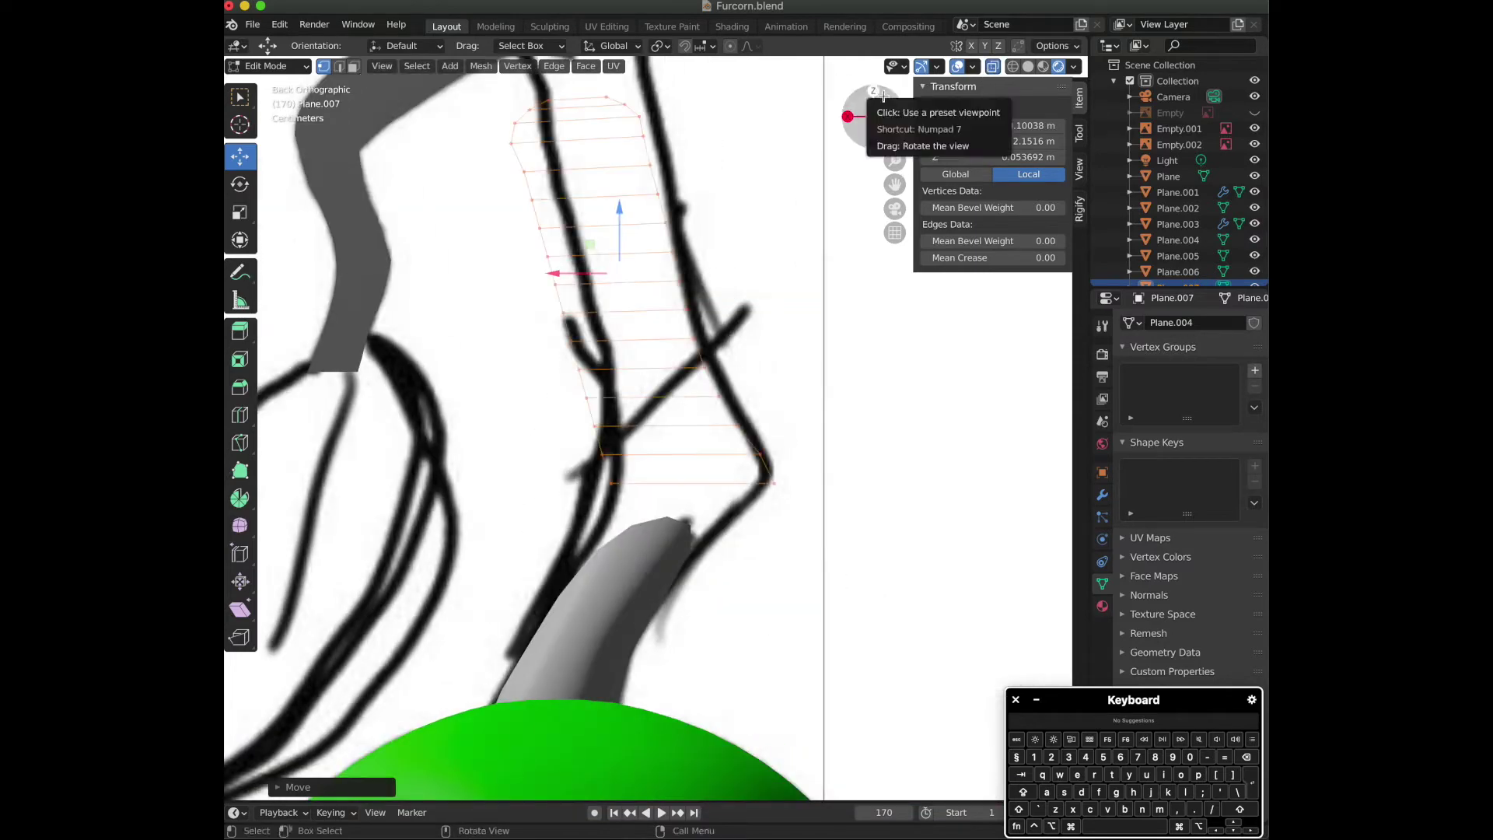
pyautogui.scroll(-3, 770, 131)
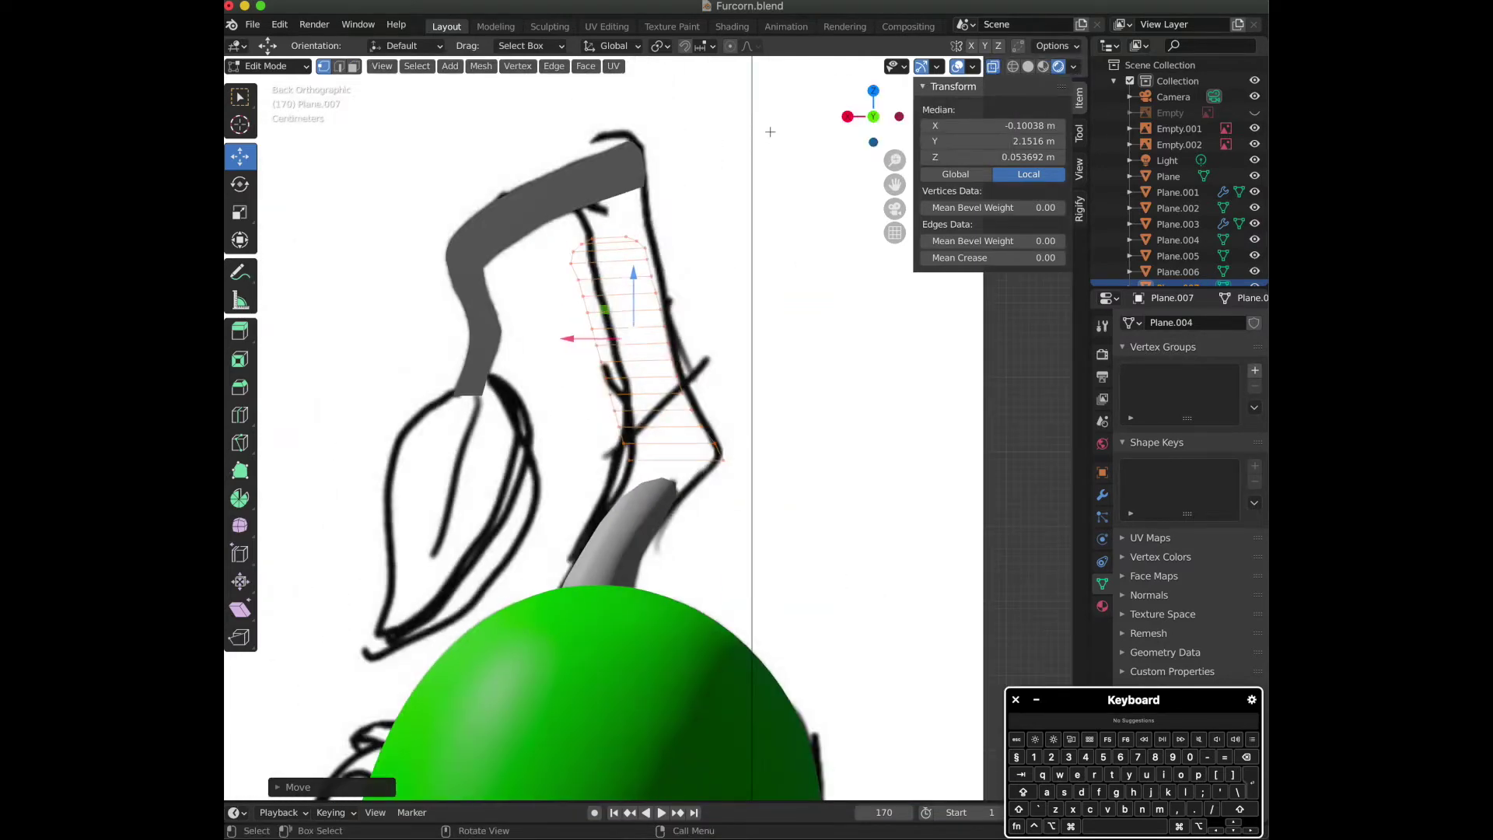
pyautogui.click(848, 117)
pyautogui.scroll(2, 805, 221)
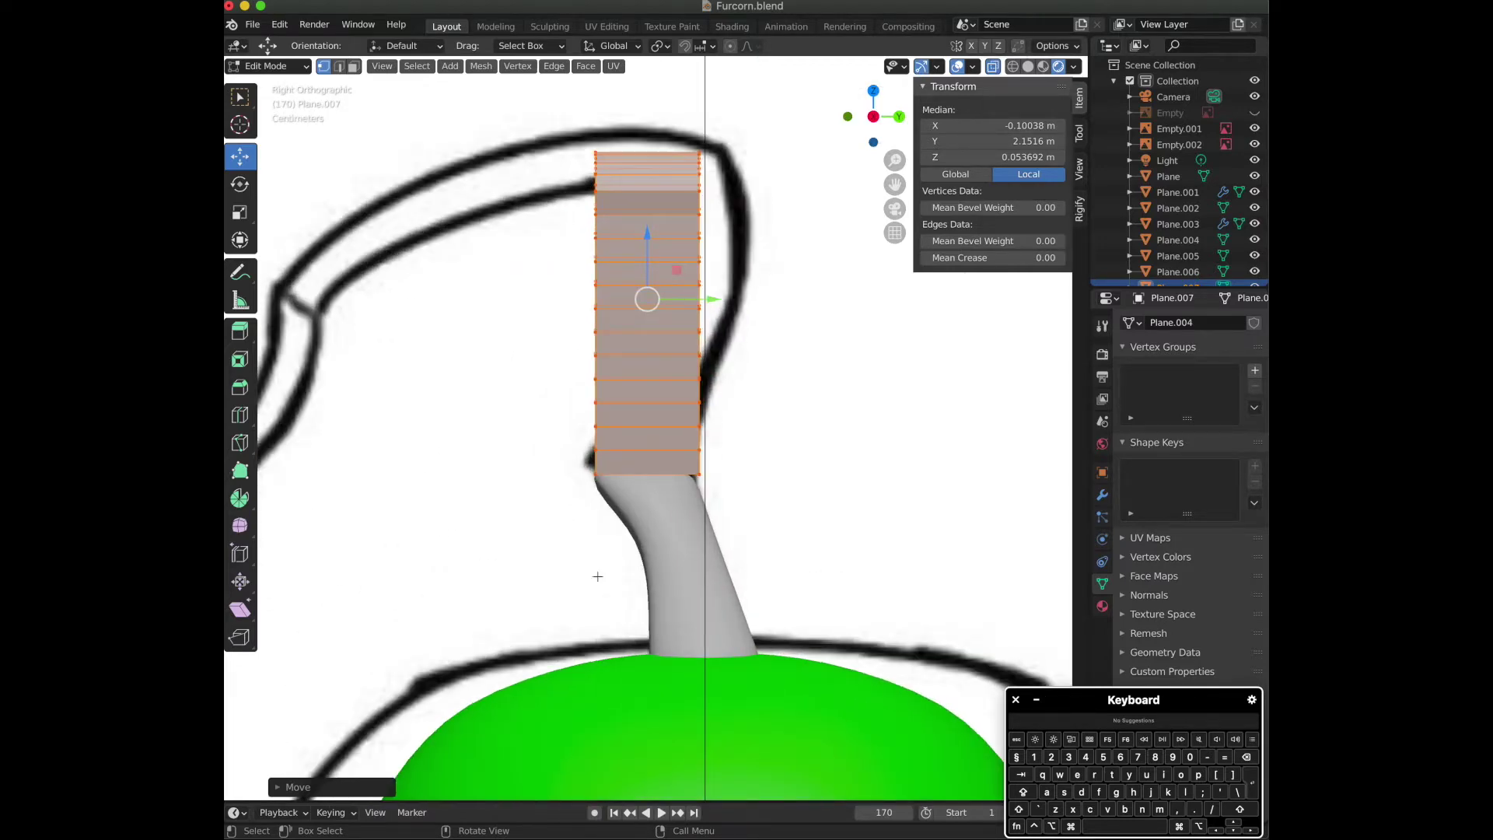
pyautogui.scroll(2, 652, 538)
pyautogui.press('Tab')
pyautogui.click(656, 598)
pyautogui.press('Tab')
pyautogui.press('Tab')
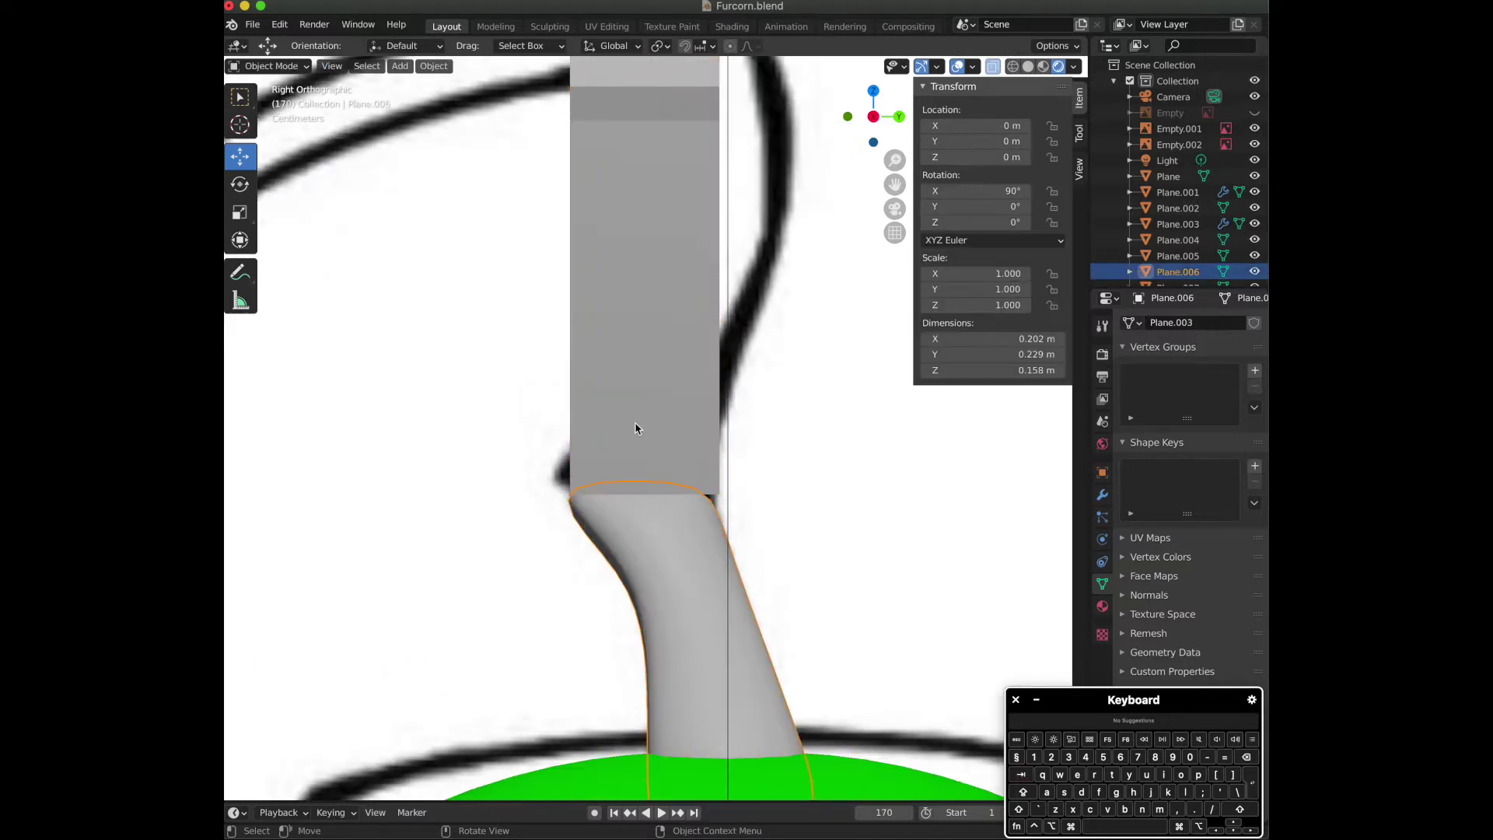
# Reopen the strip's mesh for editing, lower it slightly into the stem's top and nudge it in depth.
pyautogui.click(636, 412)
pyautogui.press('Tab')
pyautogui.moveTo(639, 194); pyautogui.dragTo(631, 201)
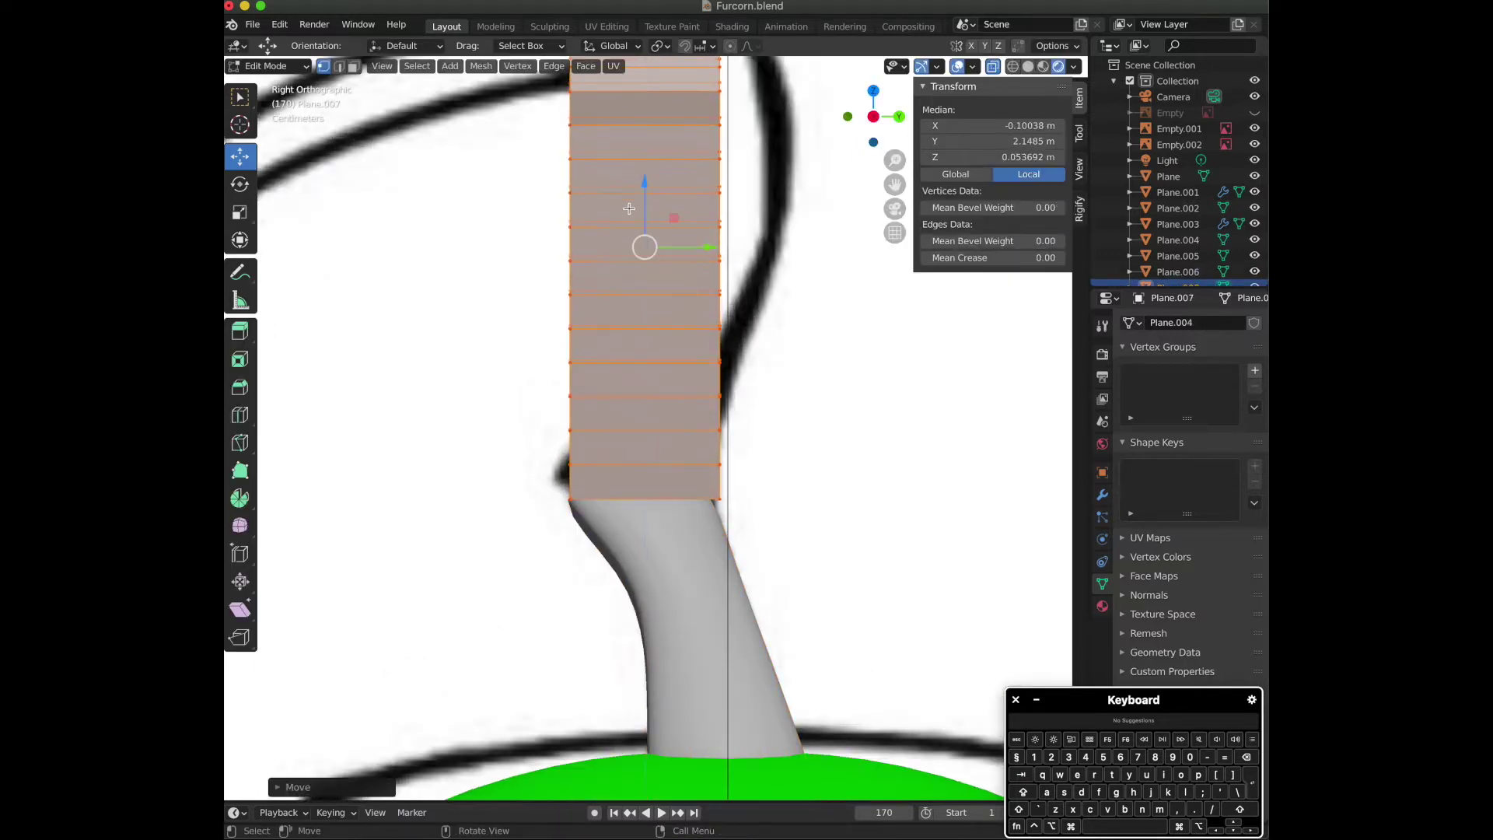
pyautogui.scroll(2, 631, 202)
pyautogui.moveTo(707, 169); pyautogui.dragTo(703, 172)
# Circle-select all vertices along the strip's left edge as seen from behind.
pyautogui.scroll(-3, 704, 172)
pyautogui.moveTo(889, 125)
pyautogui.mouseDown()
pyautogui.moveTo(731, 158)
pyautogui.moveTo(891, 124)
pyautogui.mouseUp()
pyautogui.click(848, 119)
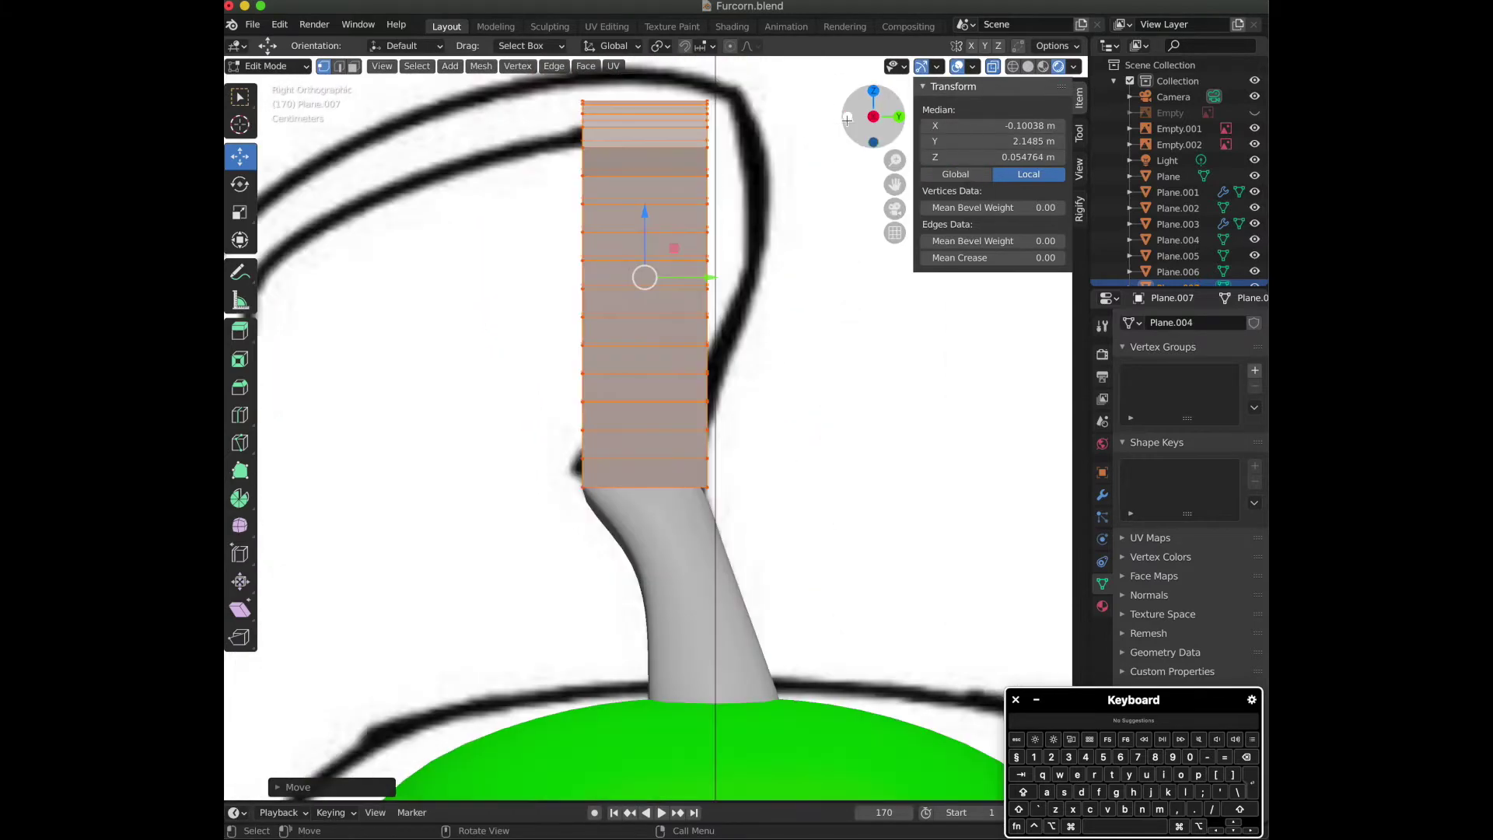
pyautogui.click(899, 116)
pyautogui.scroll(-4, 564, 156)
pyautogui.press('c')
pyautogui.moveTo(603, 255)
pyautogui.mouseDown()
pyautogui.moveTo(596, 319)
pyautogui.moveTo(645, 482)
pyautogui.mouseUp()
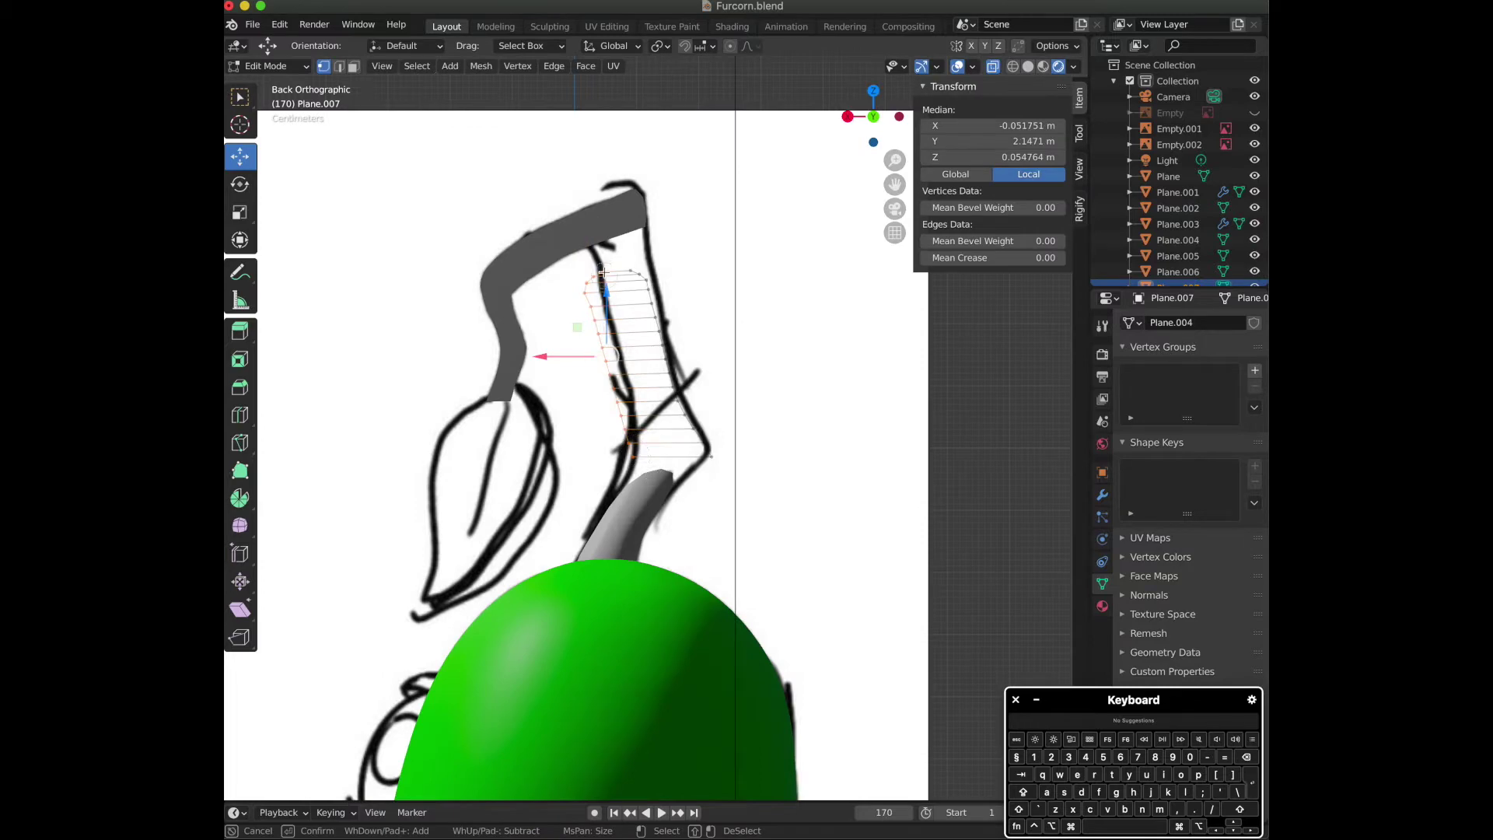
pyautogui.press('Escape')
# Raise the selected edge vertices of the strip to a median local Y of about 2.1501 m.
pyautogui.scroll(4, 637, 459)
pyautogui.click(848, 116)
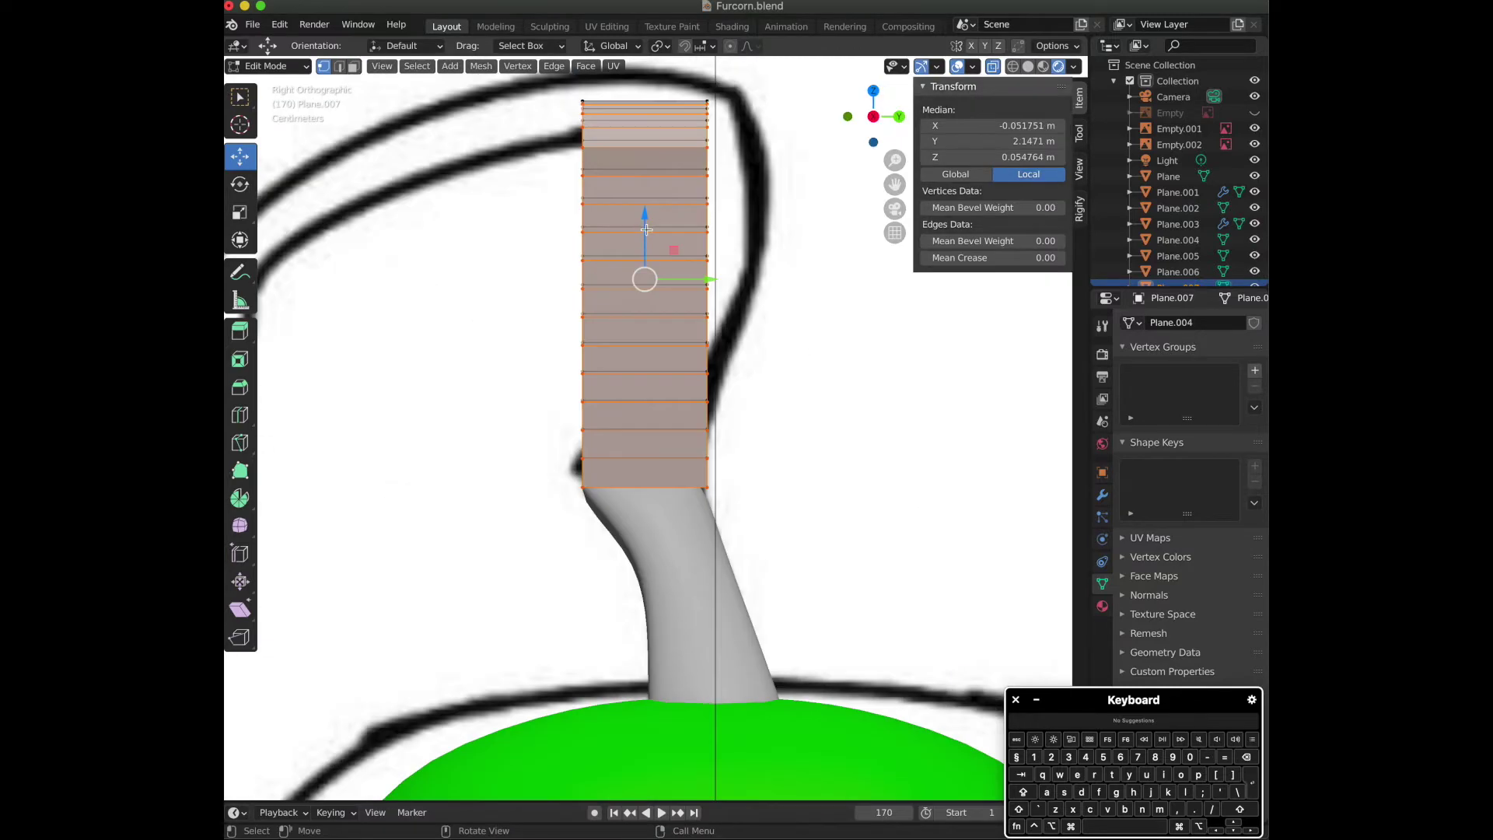
pyautogui.moveTo(649, 219); pyautogui.dragTo(658, 216)
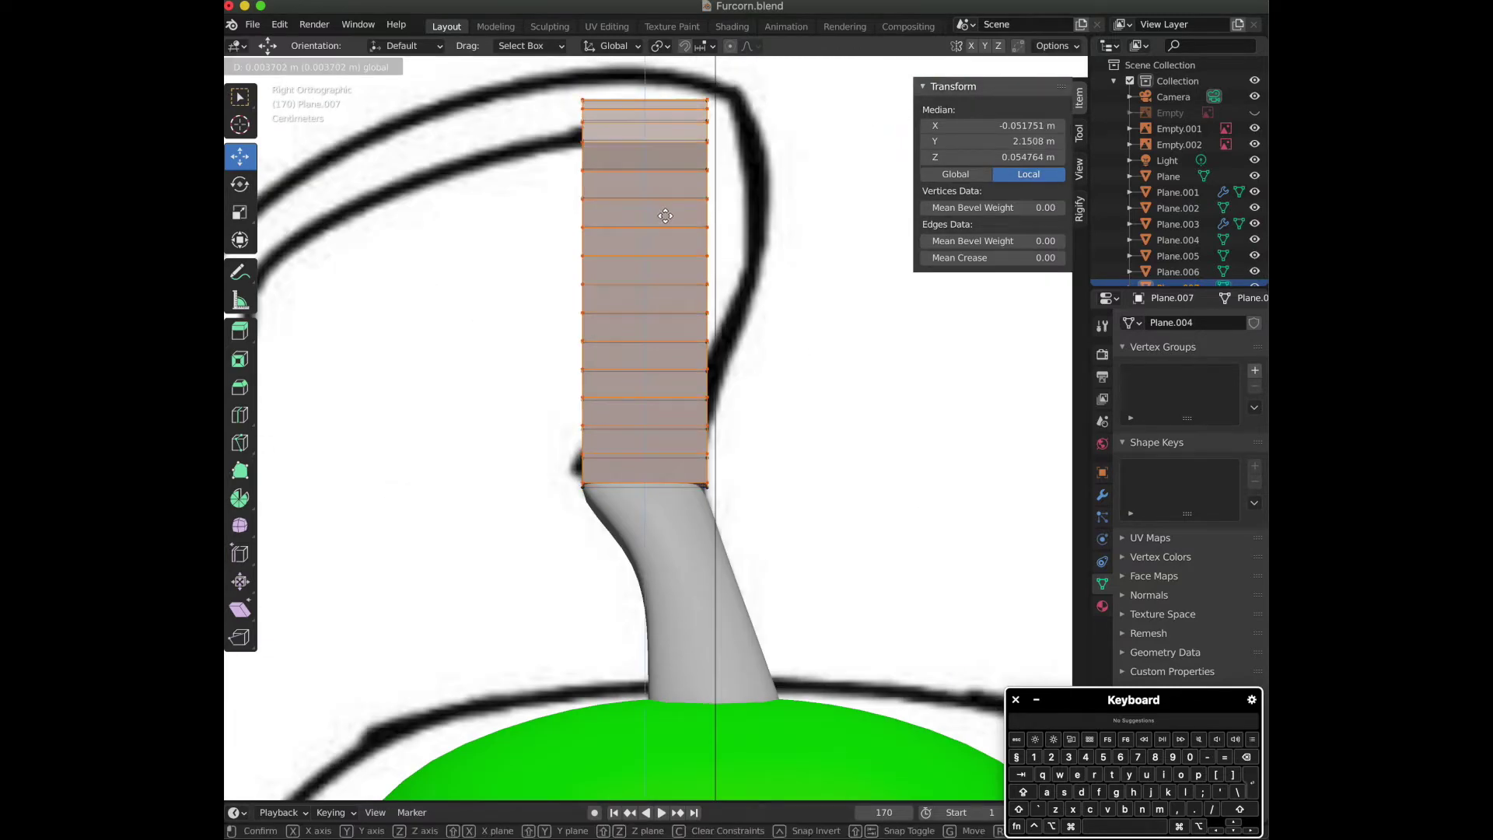
pyautogui.click(667, 216)
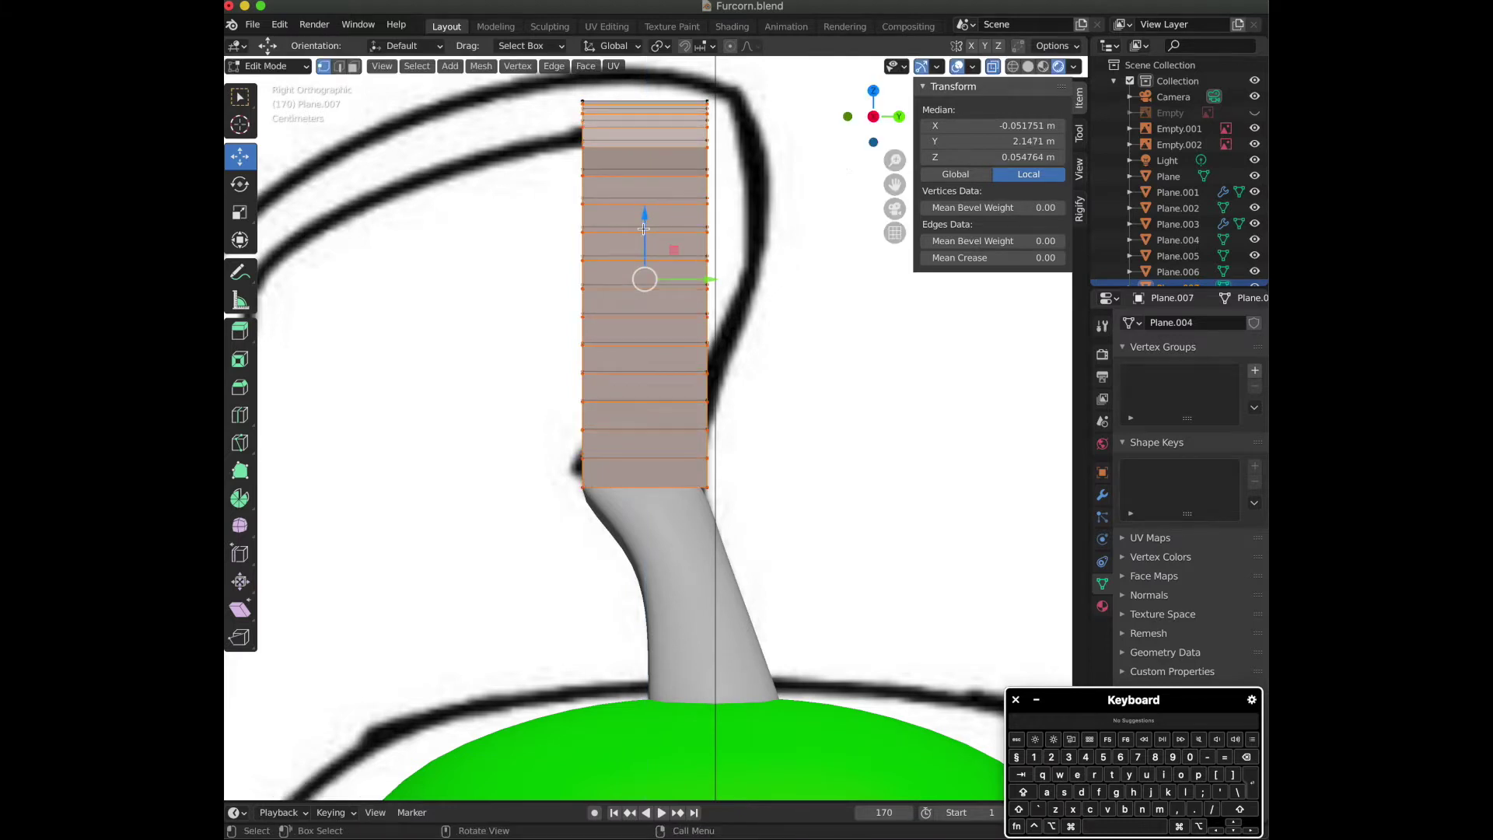
pyautogui.press('g')
pyautogui.press('y')
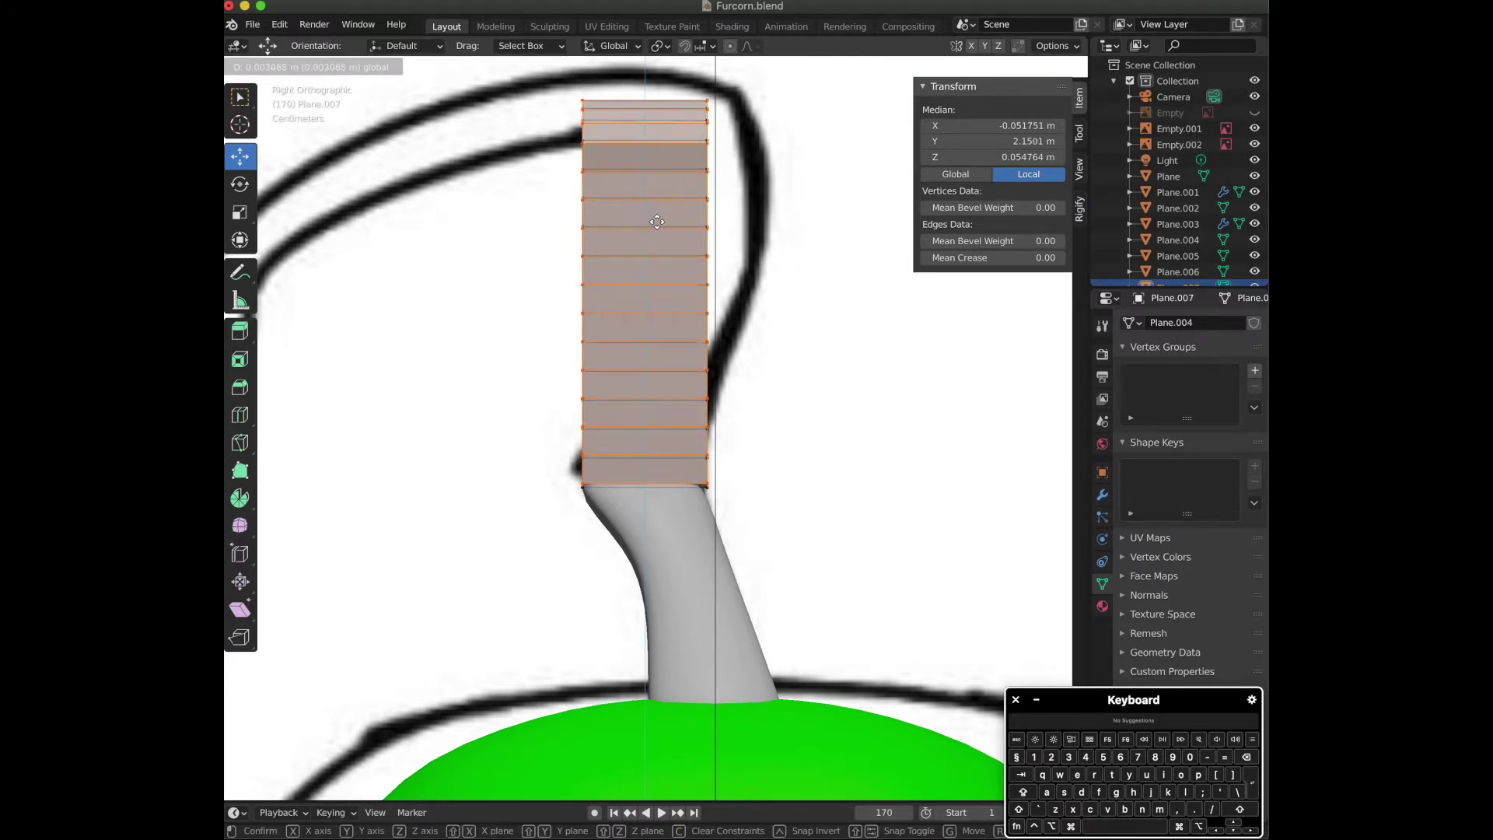
pyautogui.click(659, 222)
pyautogui.click(905, 114)
pyautogui.click(875, 117)
pyautogui.click(875, 117)
pyautogui.press('super+z')
pyautogui.click(899, 117)
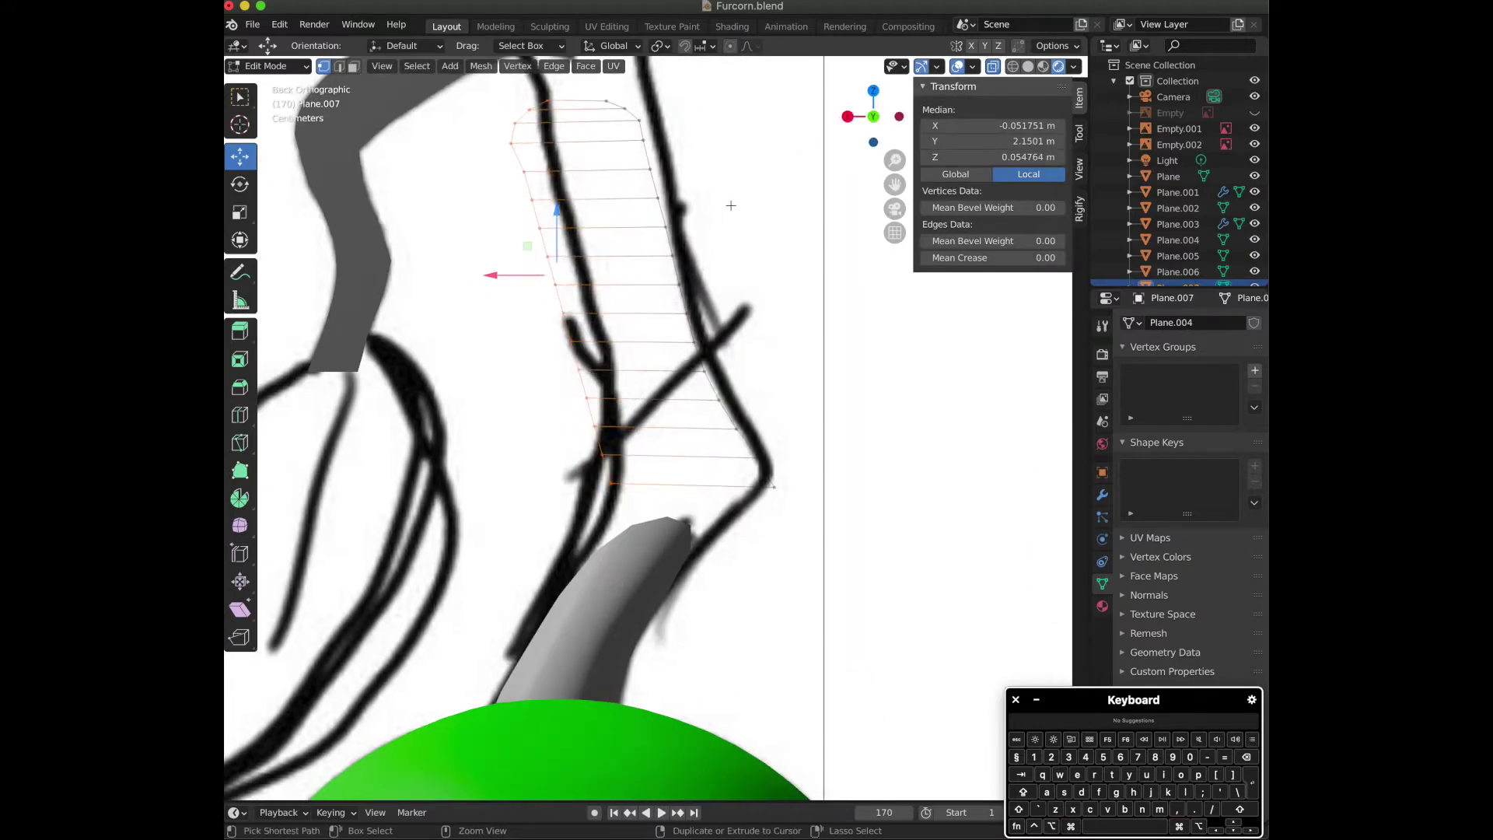
# Fine-tune the height of the selected edge vertices to a median local Y of about 2.1495 m.
pyautogui.press('g')
pyautogui.press('y')
pyautogui.click(557, 221)
pyautogui.moveTo(557, 221); pyautogui.dragTo(558, 220)
pyautogui.click(847, 119)
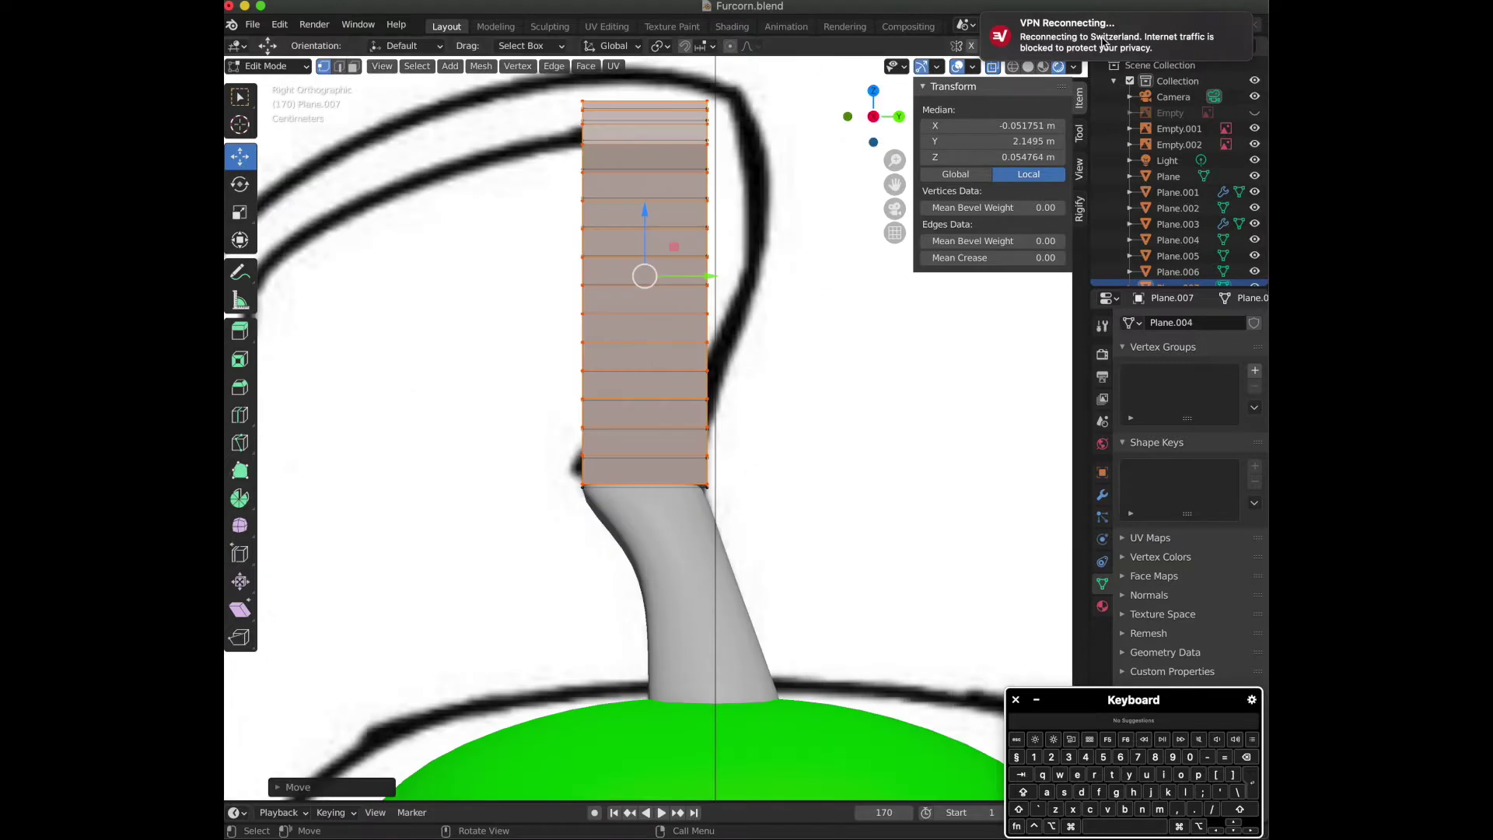
# Select the strip's whole mesh, stretch it slightly in height and raise it to a median local Y of about 2.1507 m.
pyautogui.press('a')
pyautogui.scroll(-1, 782, 554)
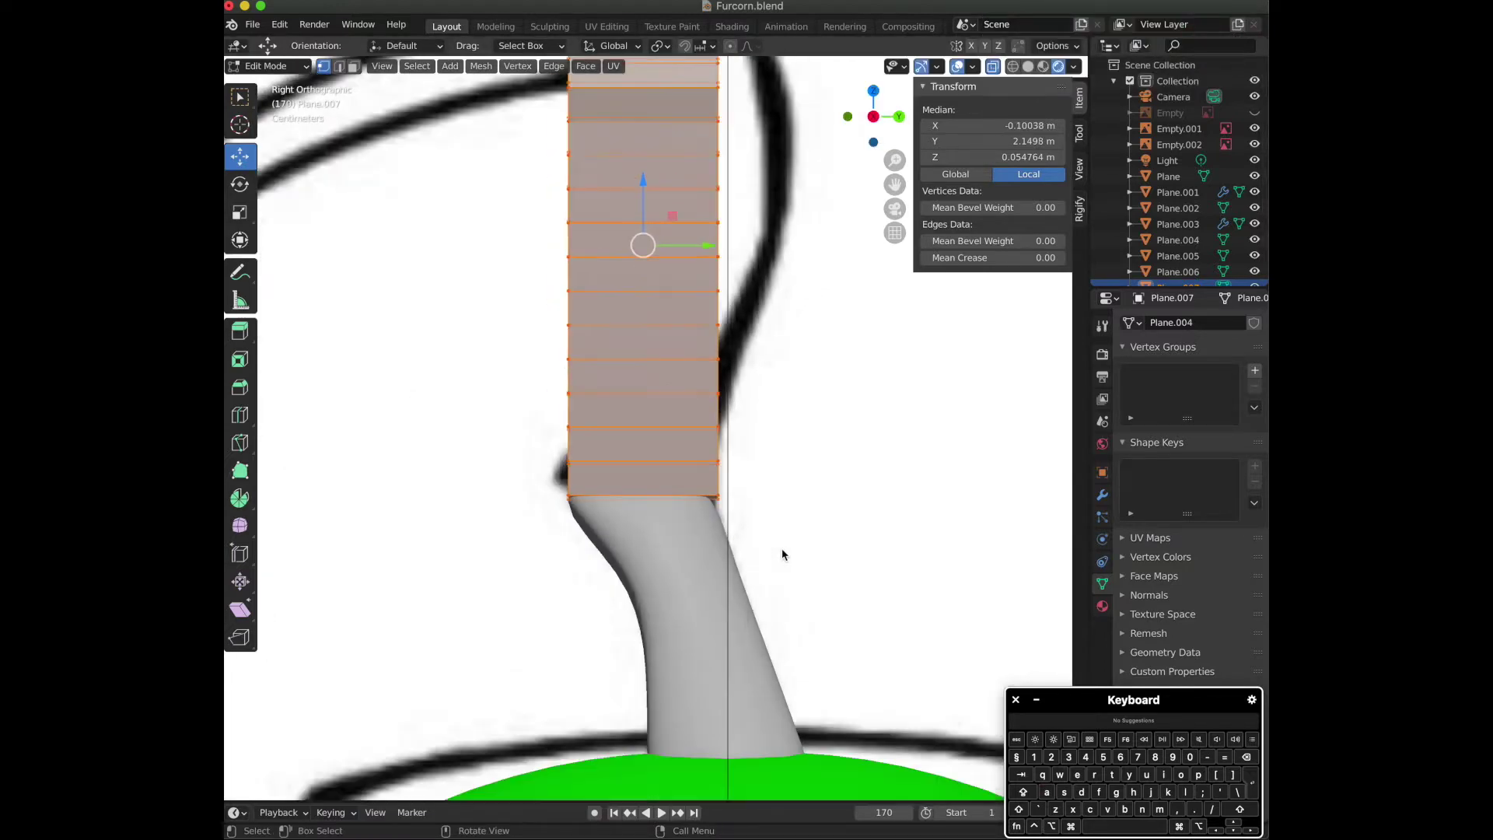
pyautogui.press('Tab')
pyautogui.press('Tab')
pyautogui.scroll(-4, 778, 179)
pyautogui.scroll(1, 759, 206)
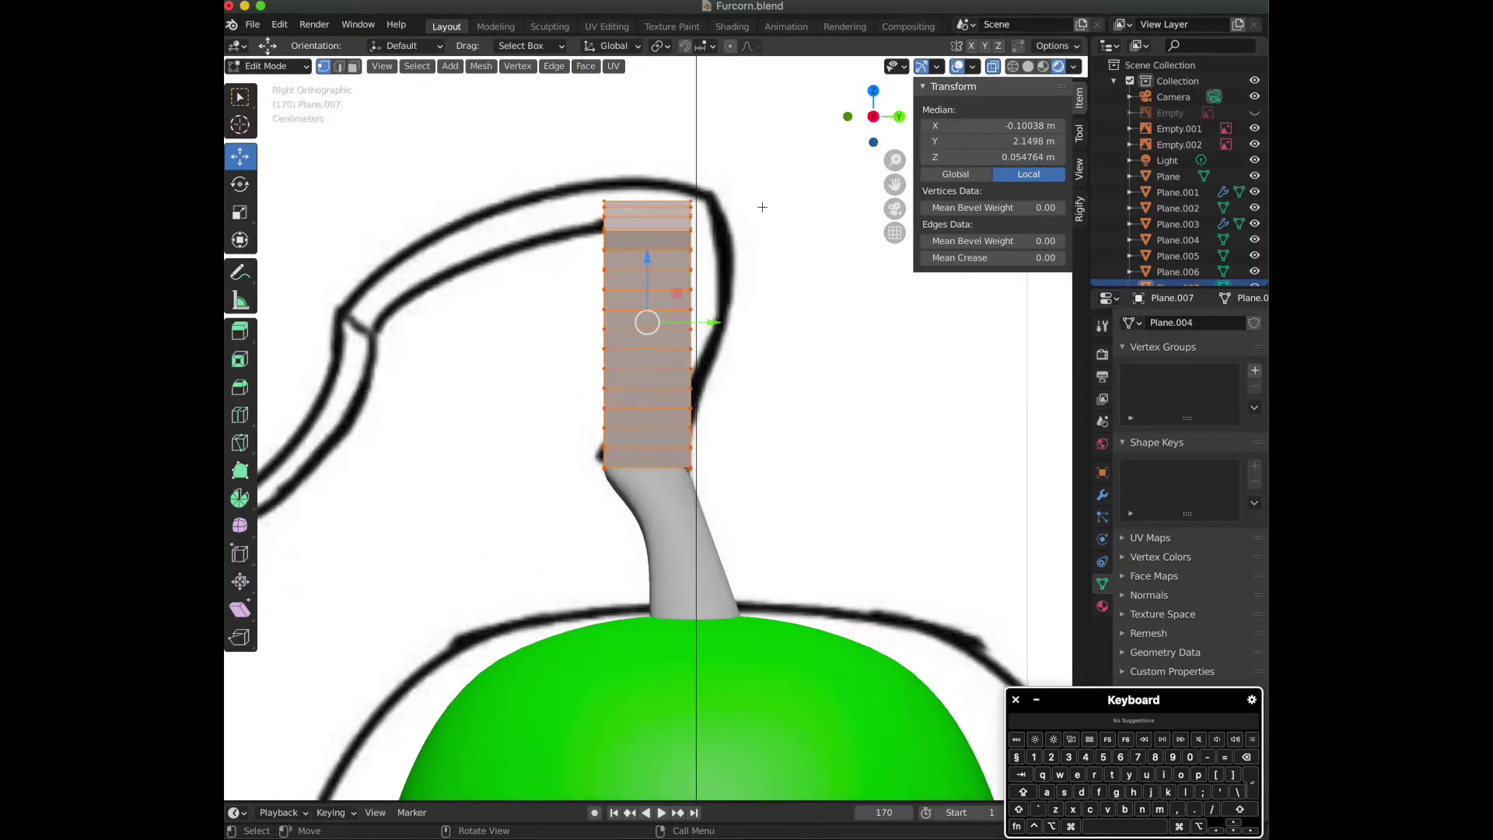
pyautogui.press('s')
pyautogui.press('x')
pyautogui.press('0')
pyautogui.press('Return')
pyautogui.press('s')
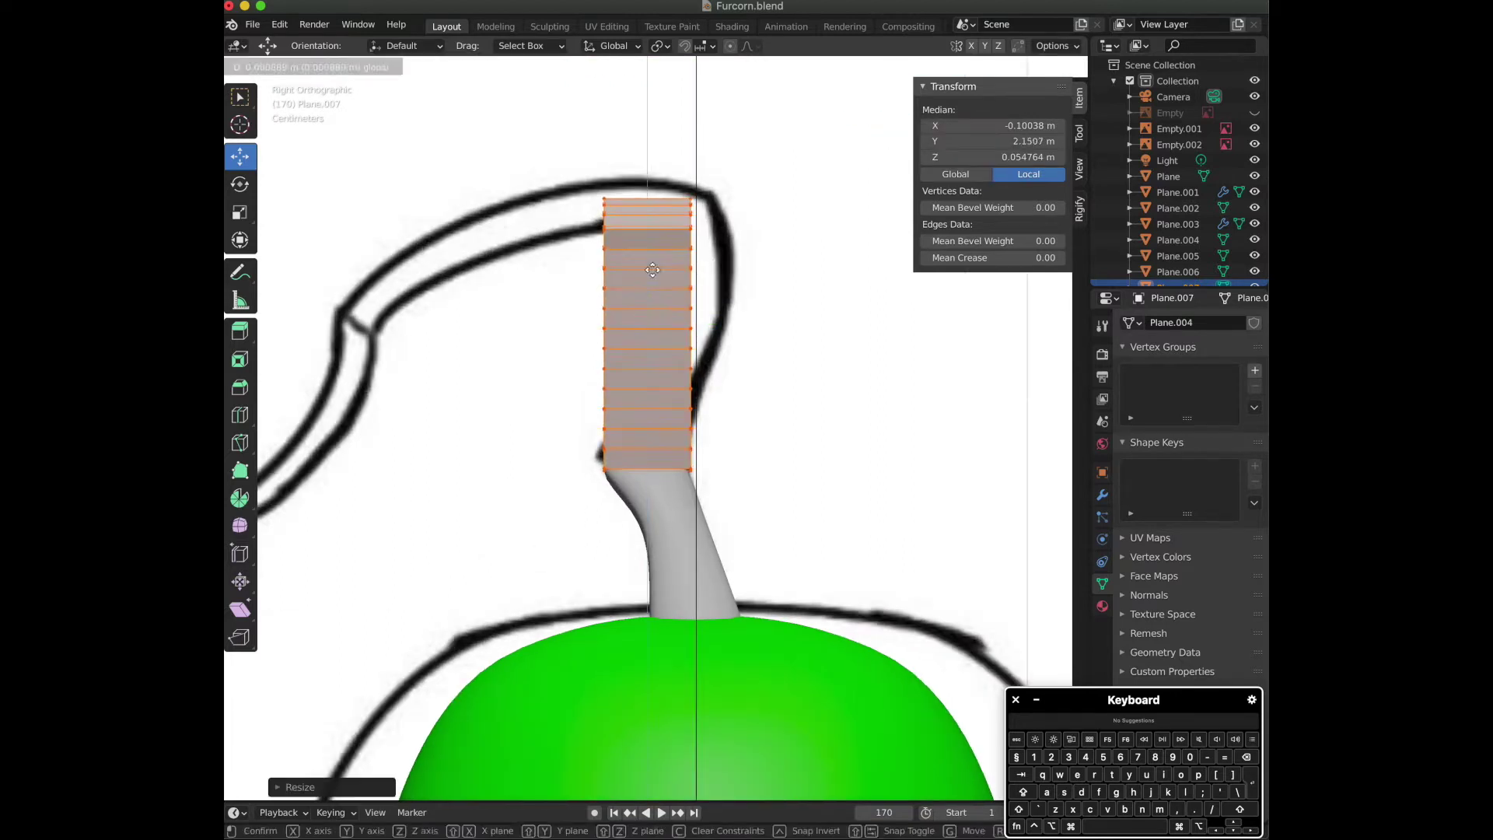
pyautogui.click(819, 363)
# Leave mesh editing, connect ExpressVPN to Germany - Frankfurt - 3 and reload the page in the browser.
pyautogui.press('Tab')
pyautogui.click(819, 363)
pyautogui.hotkey('ctrl', 'Left')
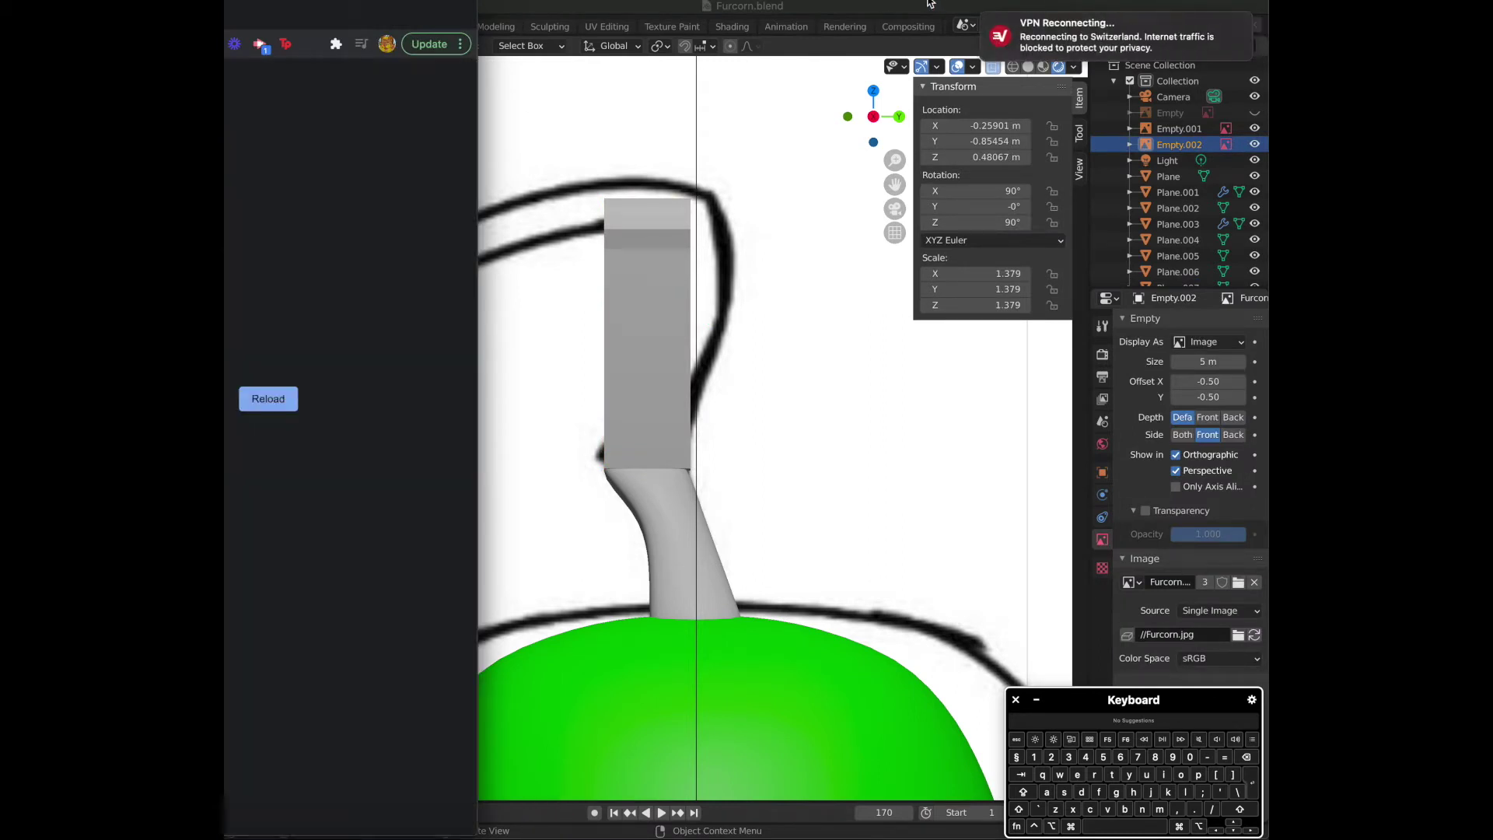
pyautogui.click(931, 5)
pyautogui.click(966, 67)
pyautogui.click(932, 6)
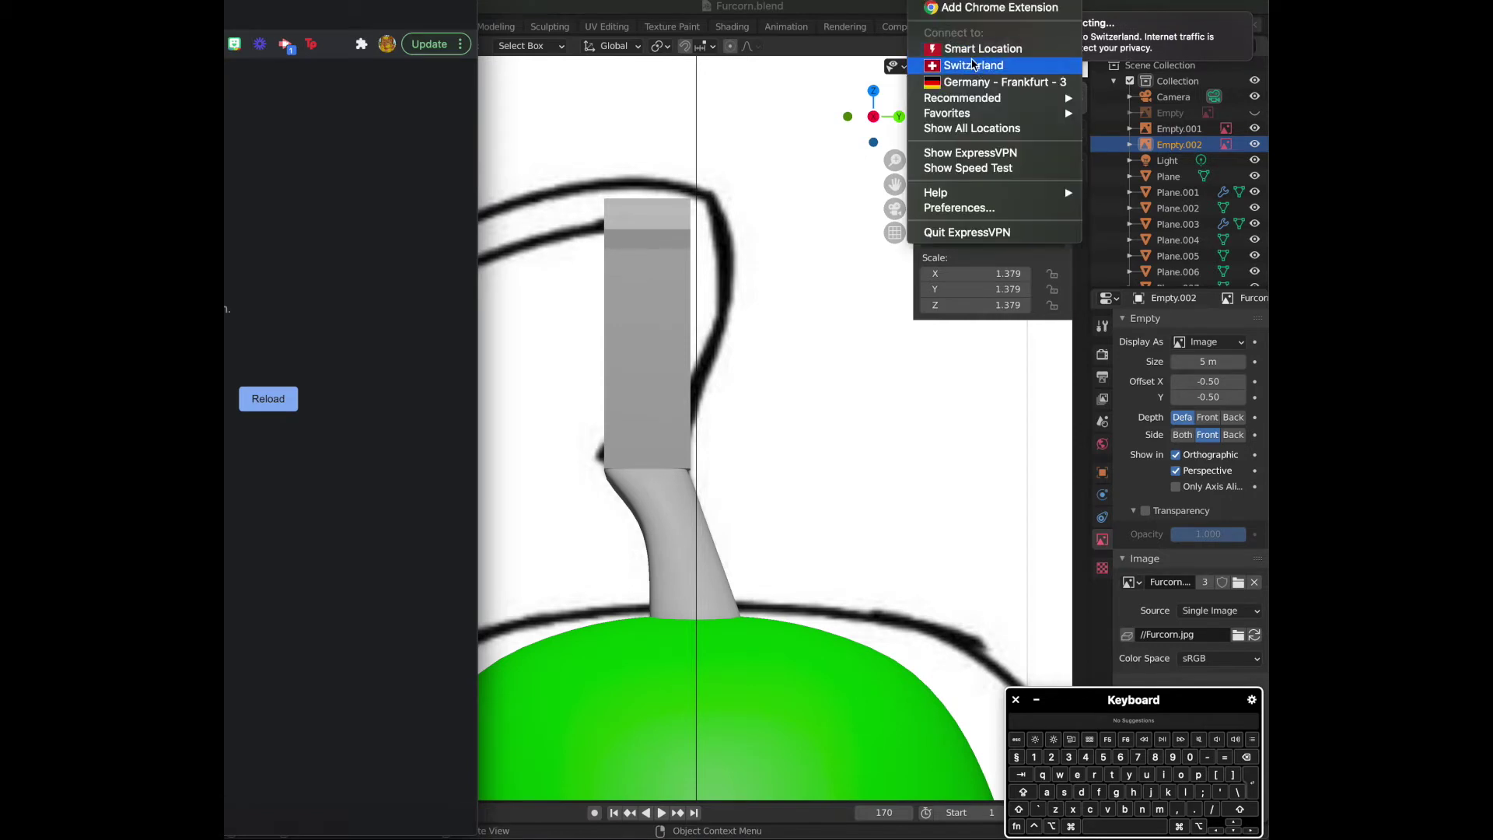
pyautogui.click(966, 81)
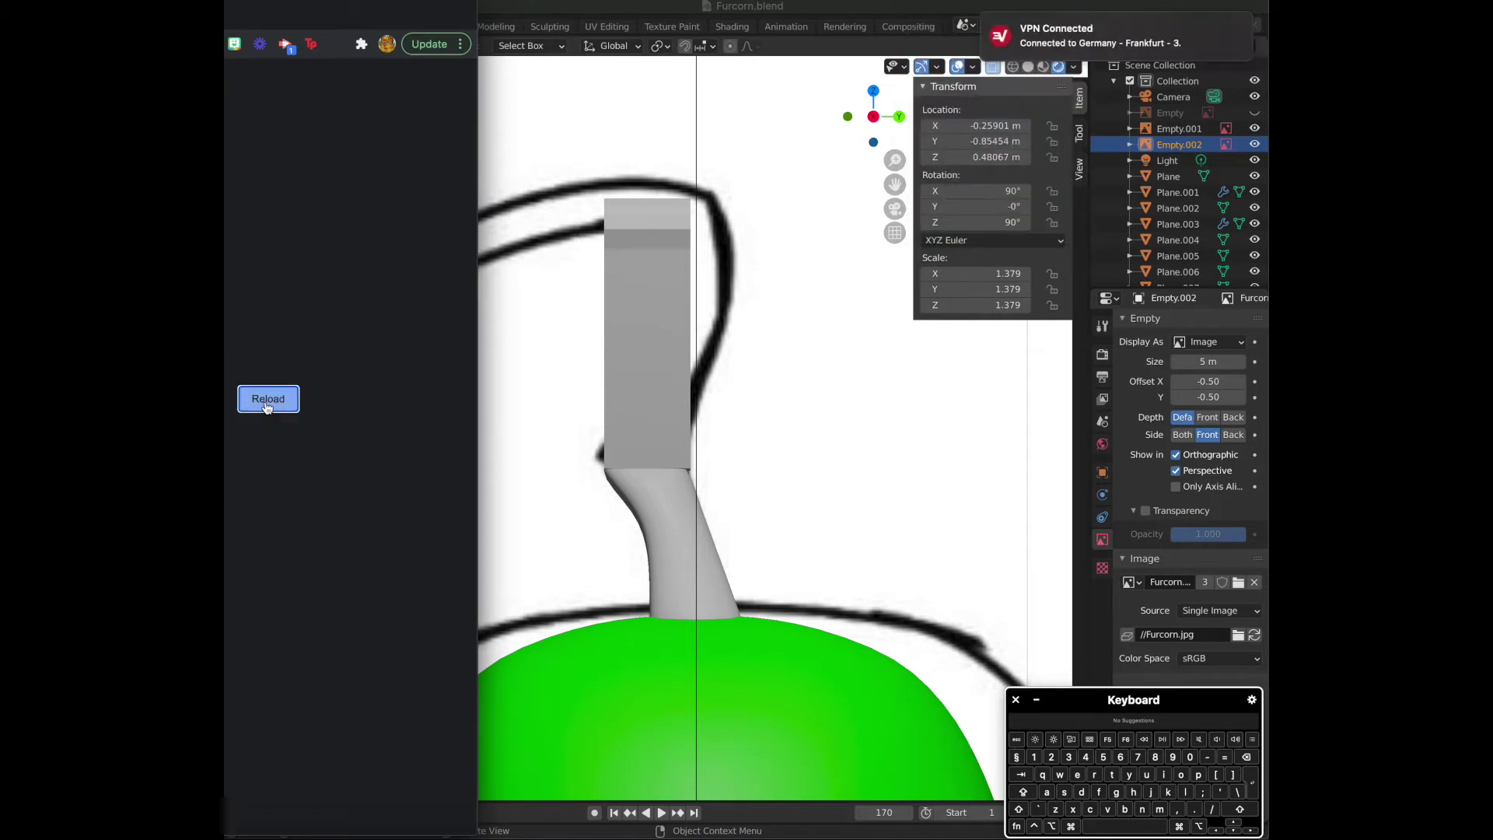
pyautogui.click(267, 399)
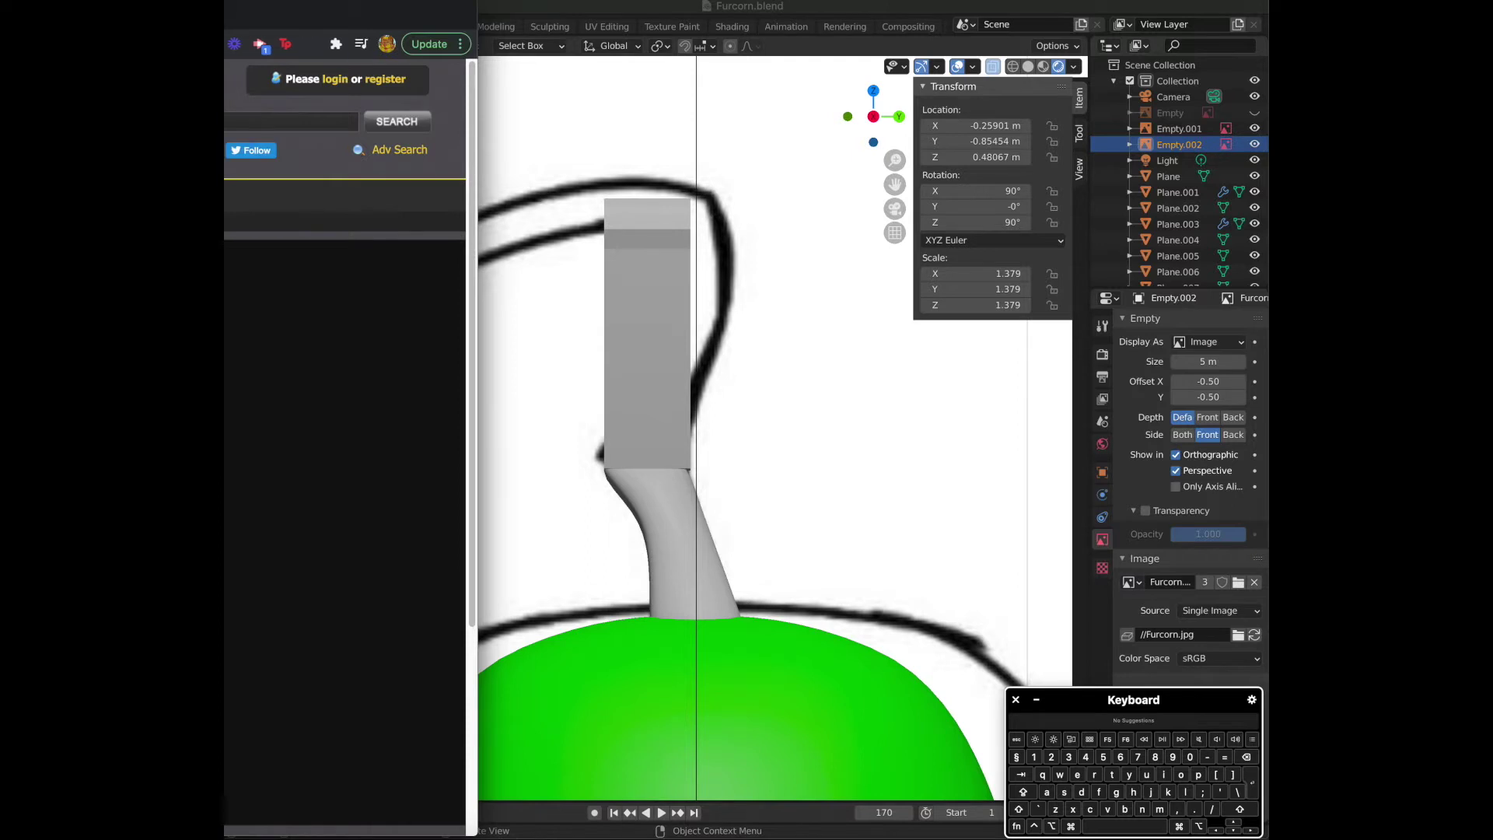
# Return to Blender, open the strip's mesh for editing with nothing selected, and show it in X-ray from behind.
pyautogui.click(633, 370)
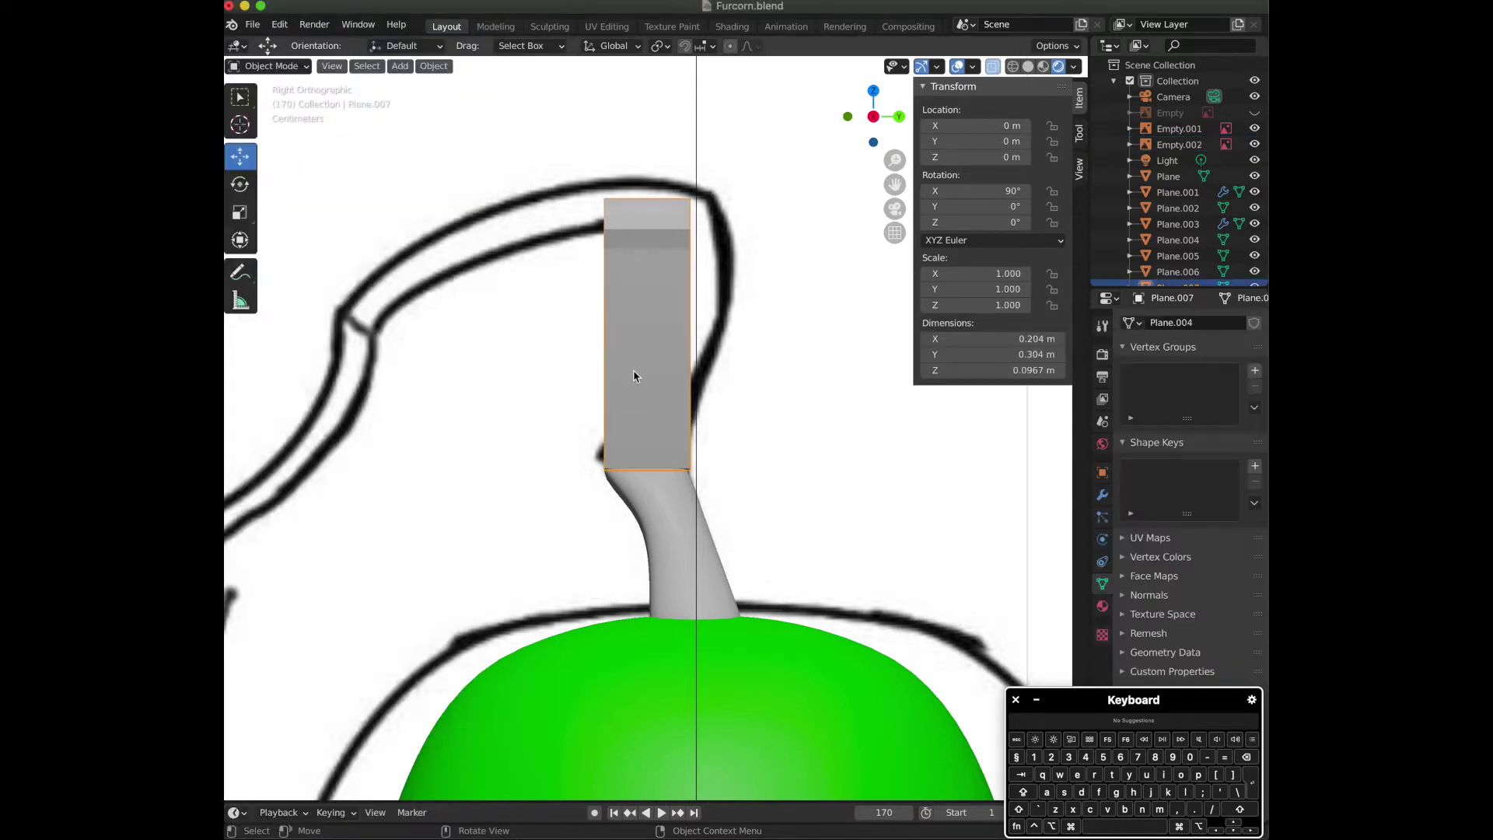
pyautogui.press('Tab')
pyautogui.scroll(3, 645, 373)
pyautogui.moveTo(895, 179); pyautogui.dragTo(889, 272)
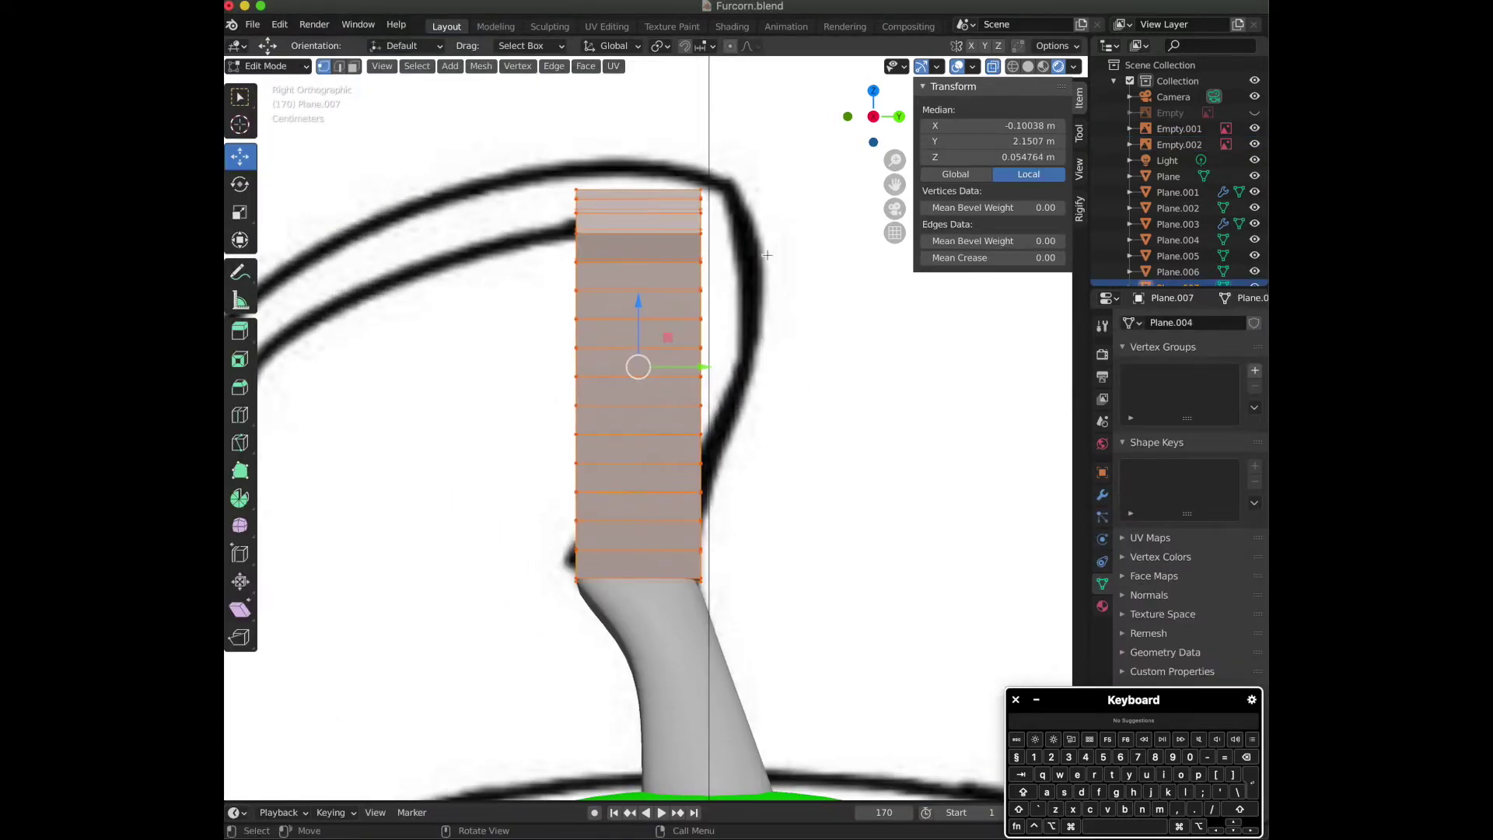
pyautogui.click(785, 302)
pyautogui.click(993, 67)
pyautogui.moveTo(894, 160); pyautogui.dragTo(906, 388)
pyautogui.click(899, 117)
pyautogui.click(993, 66)
pyautogui.moveTo(895, 160); pyautogui.dragTo(895, 131)
# Compare the local Y positions of the two vertices in the strip's top row.
pyautogui.click(653, 184)
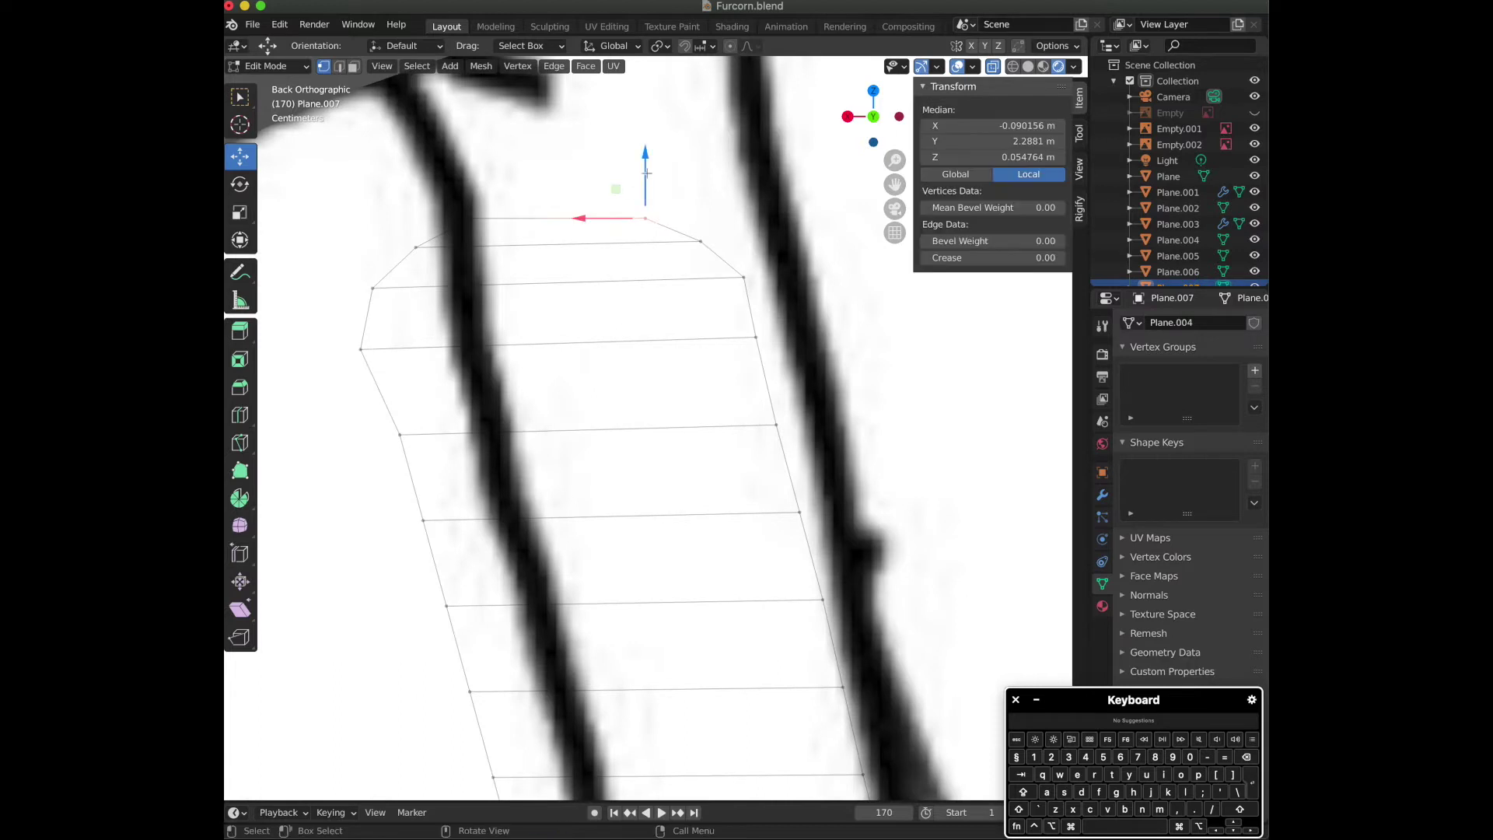
pyautogui.click(470, 219)
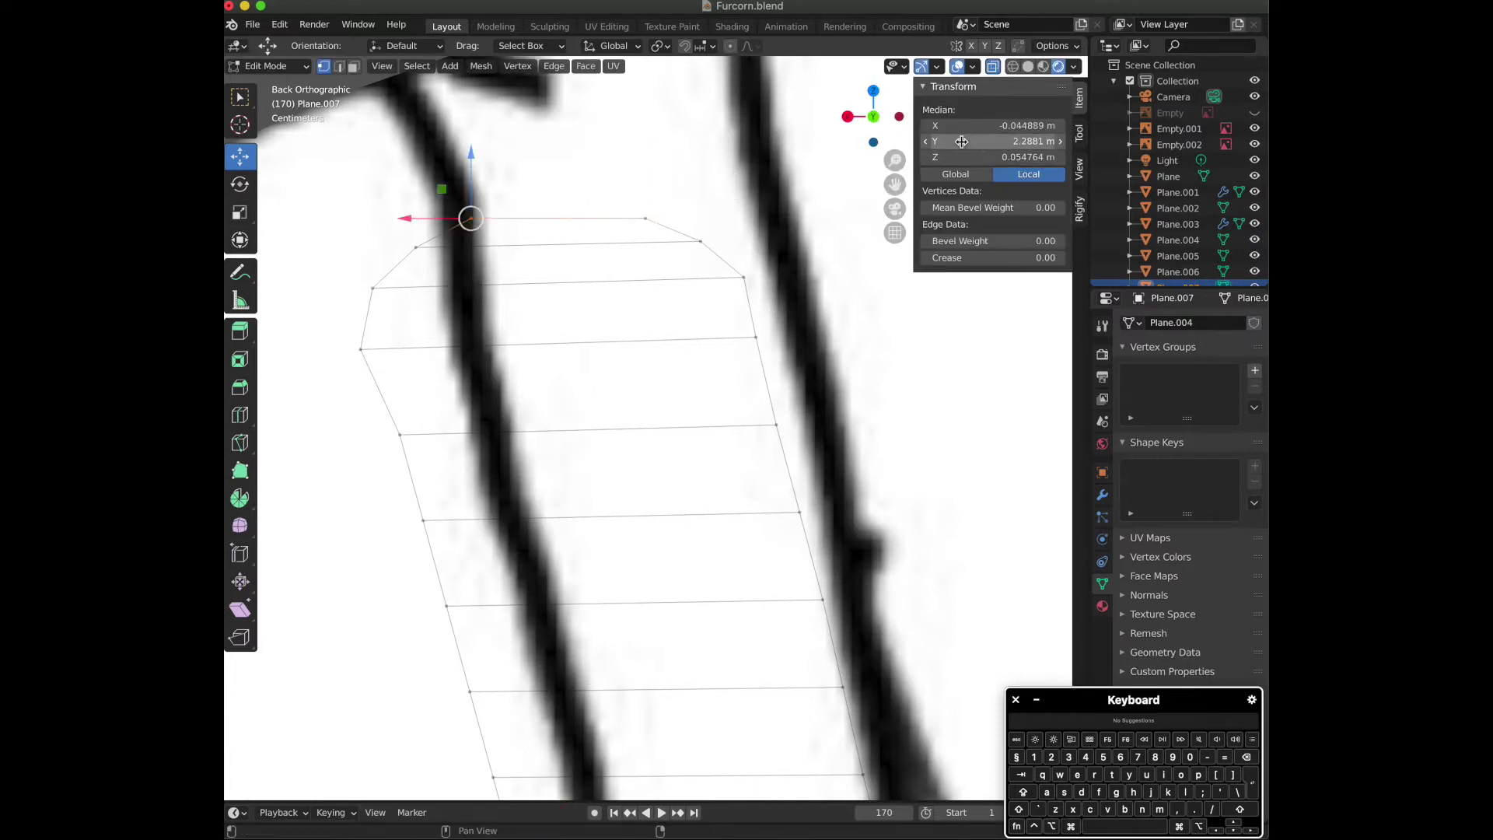
pyautogui.press('super+Tab')
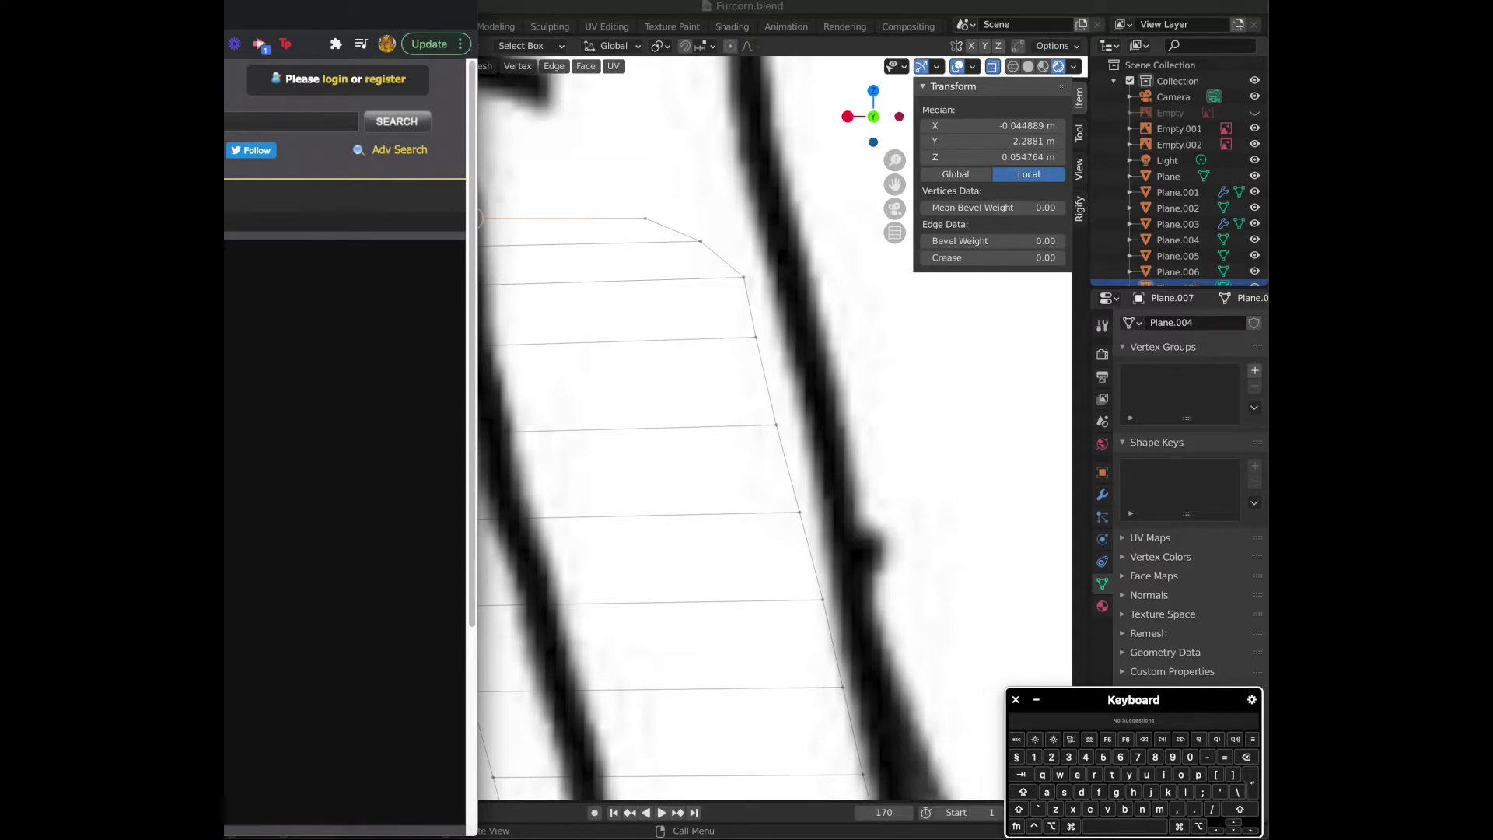
pyautogui.click(532, 10)
pyautogui.scroll(1, 524, 290)
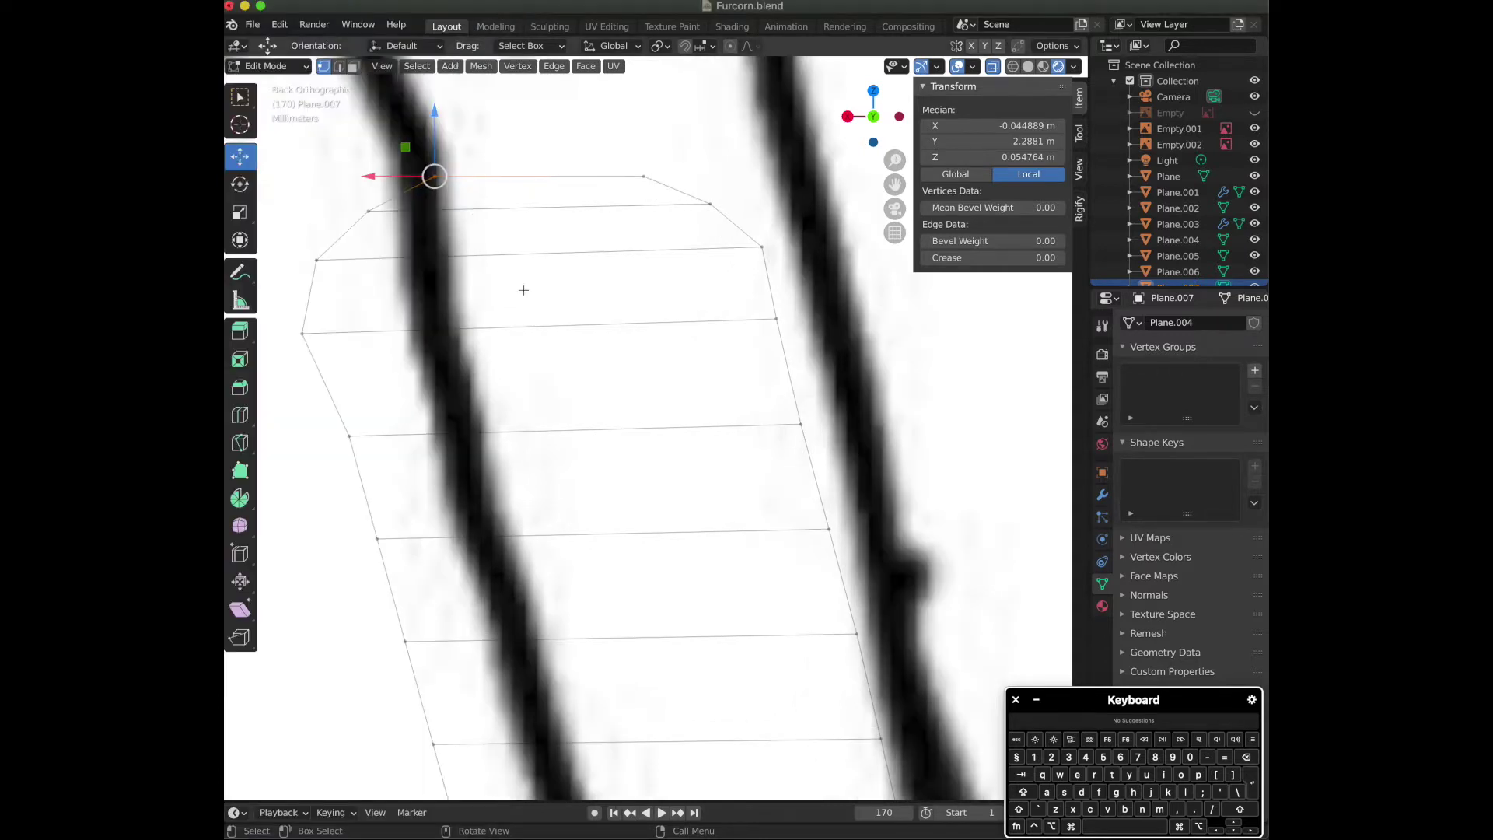
pyautogui.press('super+z')
pyautogui.click(435, 177)
# Copy the local Y value of the second row's right vertex to its left vertex.
pyautogui.click(709, 206)
pyautogui.click(1000, 142)
pyautogui.press('super+c')
pyautogui.press('Return')
pyautogui.click(370, 212)
pyautogui.click(988, 143)
pyautogui.press('super+v')
pyautogui.press('Return')
# Level the third row by copying its right vertex's local Y value to its left vertex.
pyautogui.click(764, 249)
pyautogui.click(989, 143)
pyautogui.press('super+c')
pyautogui.press('Return')
pyautogui.click(315, 259)
pyautogui.press('Return')
# Level the fourth row by copying its right vertex's local Y value to its left vertex.
pyautogui.click(776, 319)
pyautogui.press('b')
pyautogui.moveTo(282, 346); pyautogui.dragTo(274, 348)
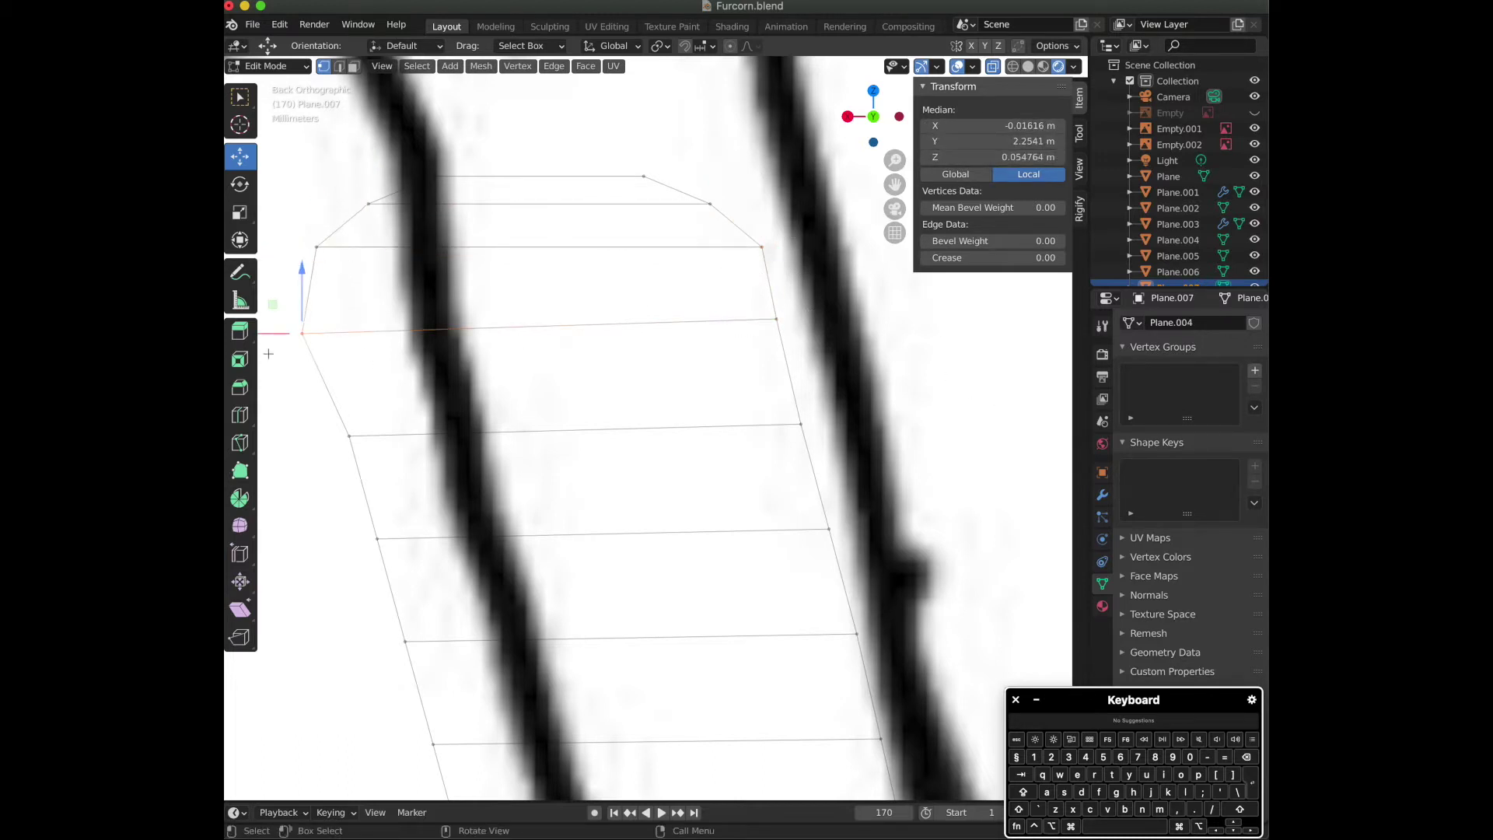
pyautogui.press('XF86AudioMute')
pyautogui.click(1000, 143)
pyautogui.press('super+v')
pyautogui.press('Return')
pyautogui.press('XF86AudioMute')
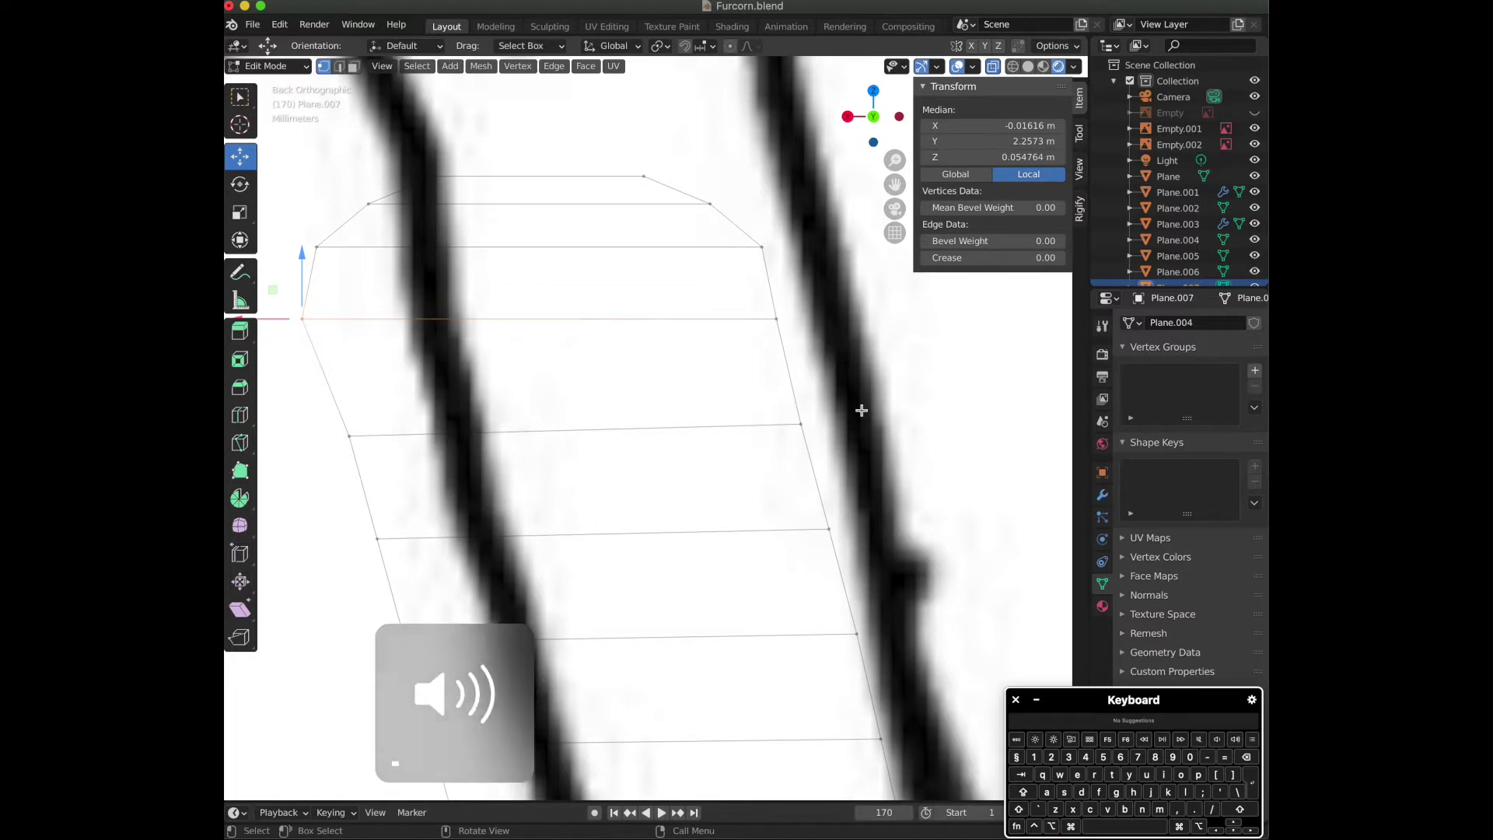
# Level the fifth and sixth rows by giving each left vertex its right vertex's local Y value.
pyautogui.click(801, 423)
pyautogui.moveTo(393, 399); pyautogui.dragTo(252, 485)
pyautogui.press('super+v')
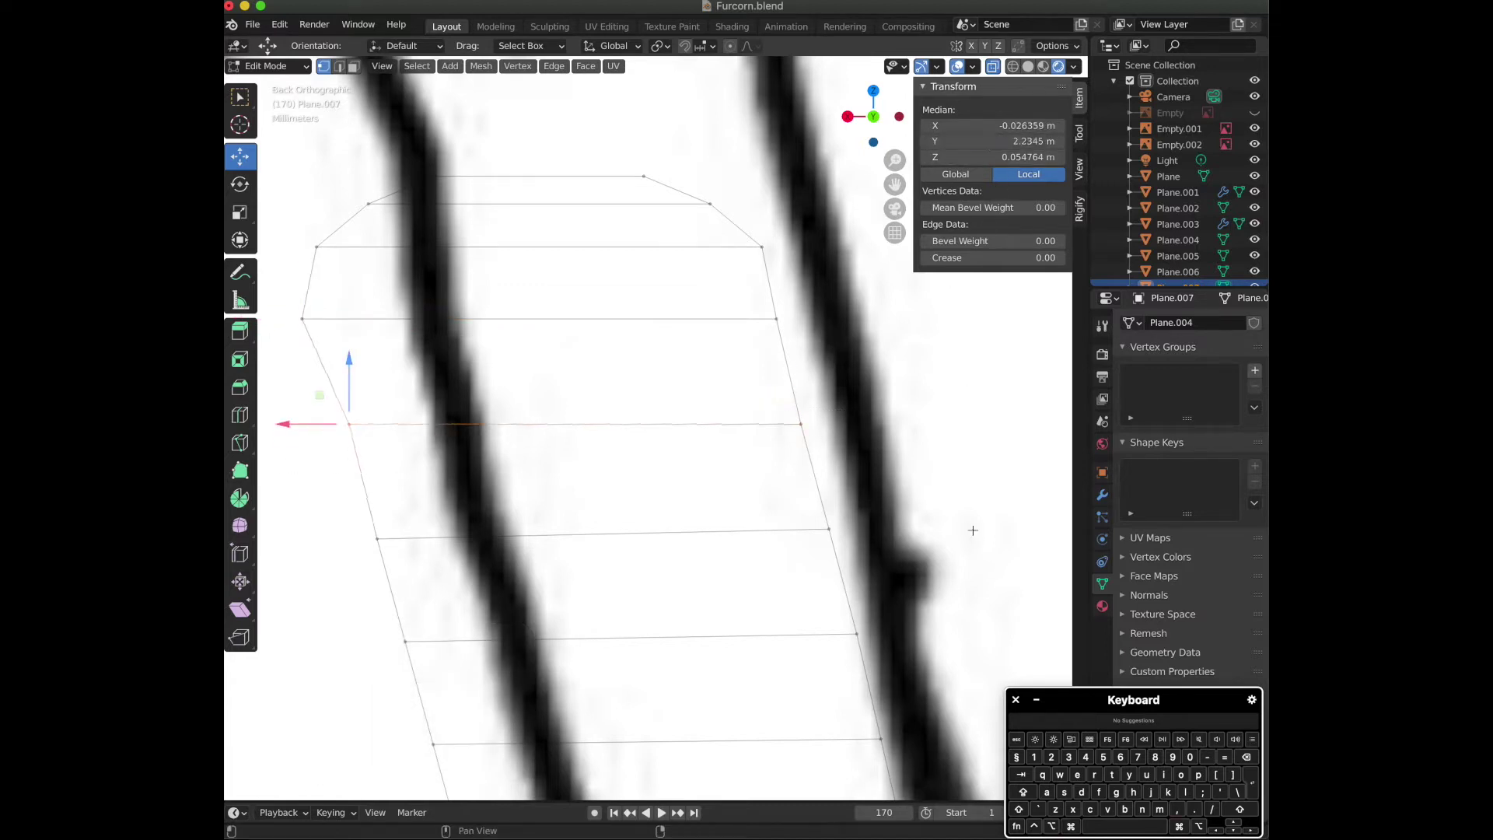
pyautogui.hotkey('ctrl', 'v')
# Match the left vertices of the seventh and eighth rows to the local Y values of their right vertices.
pyautogui.click(857, 634)
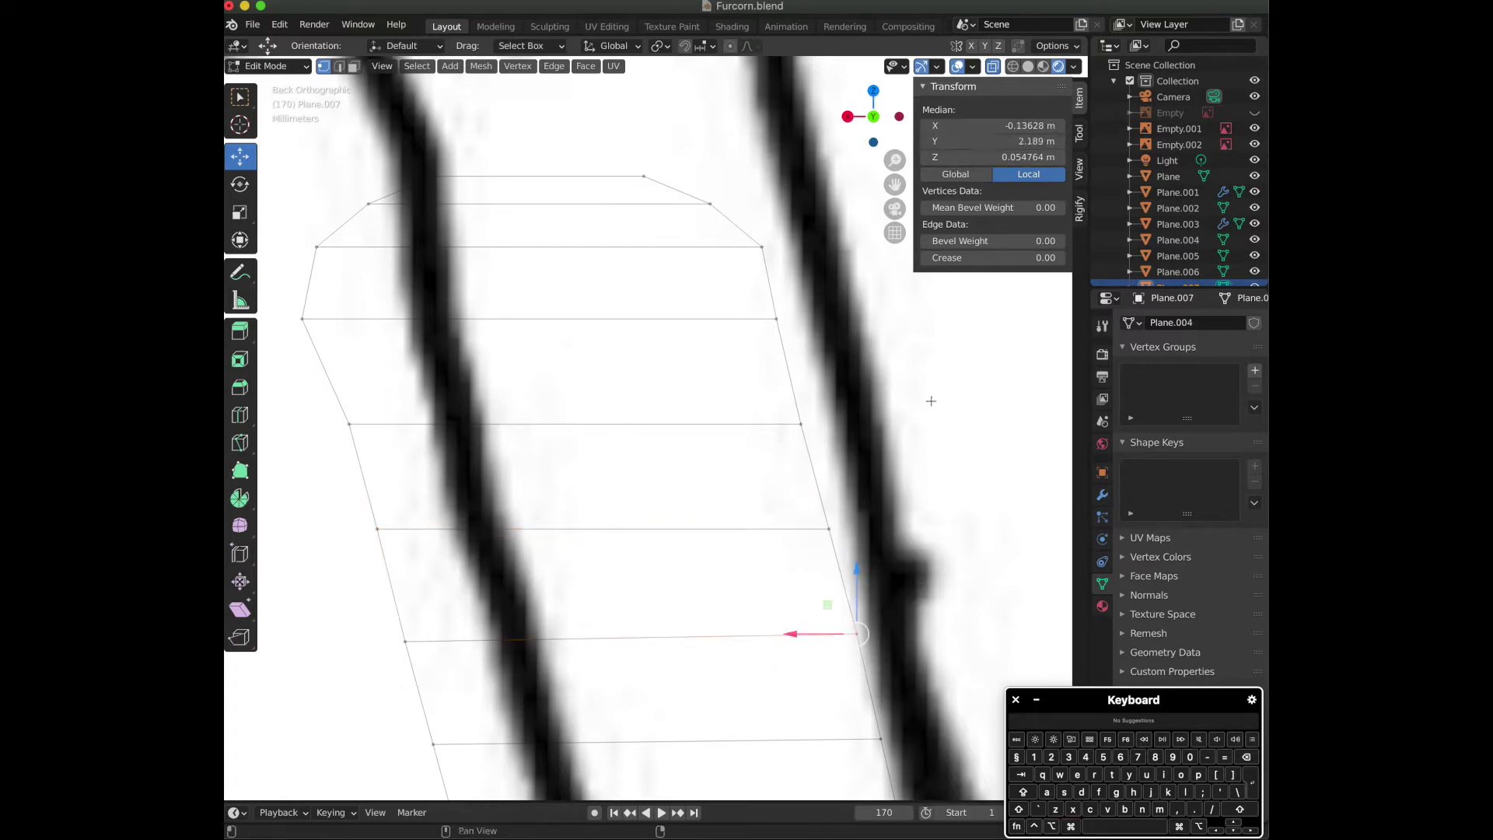
pyautogui.press('super+v')
pyautogui.click(881, 738)
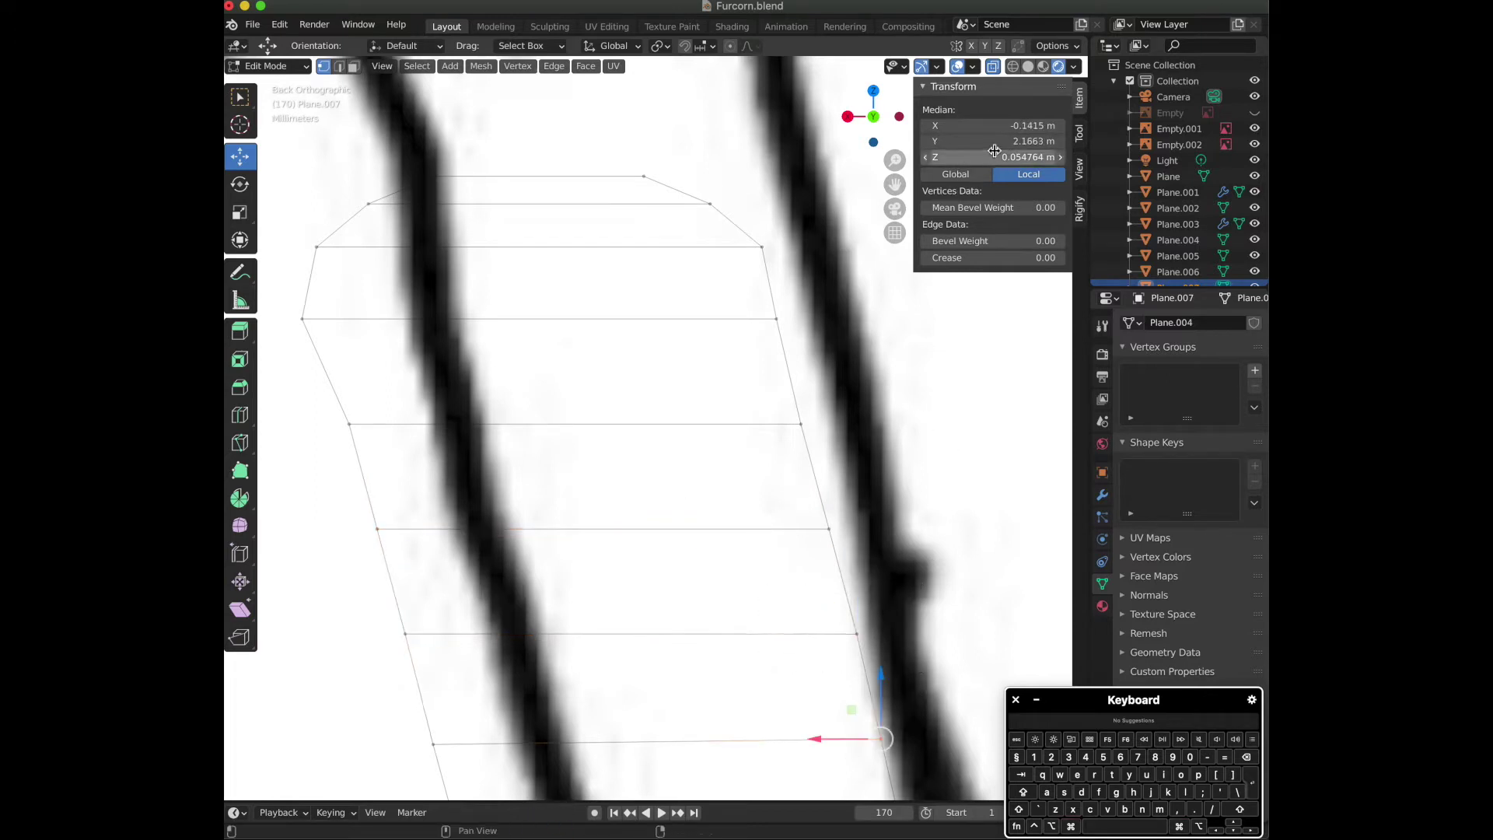
pyautogui.click(433, 745)
pyautogui.hotkey('ctrl', 'v')
pyautogui.keyDown('shift'); pyautogui.scroll(-6, 938, 518); pyautogui.keyUp('shift')
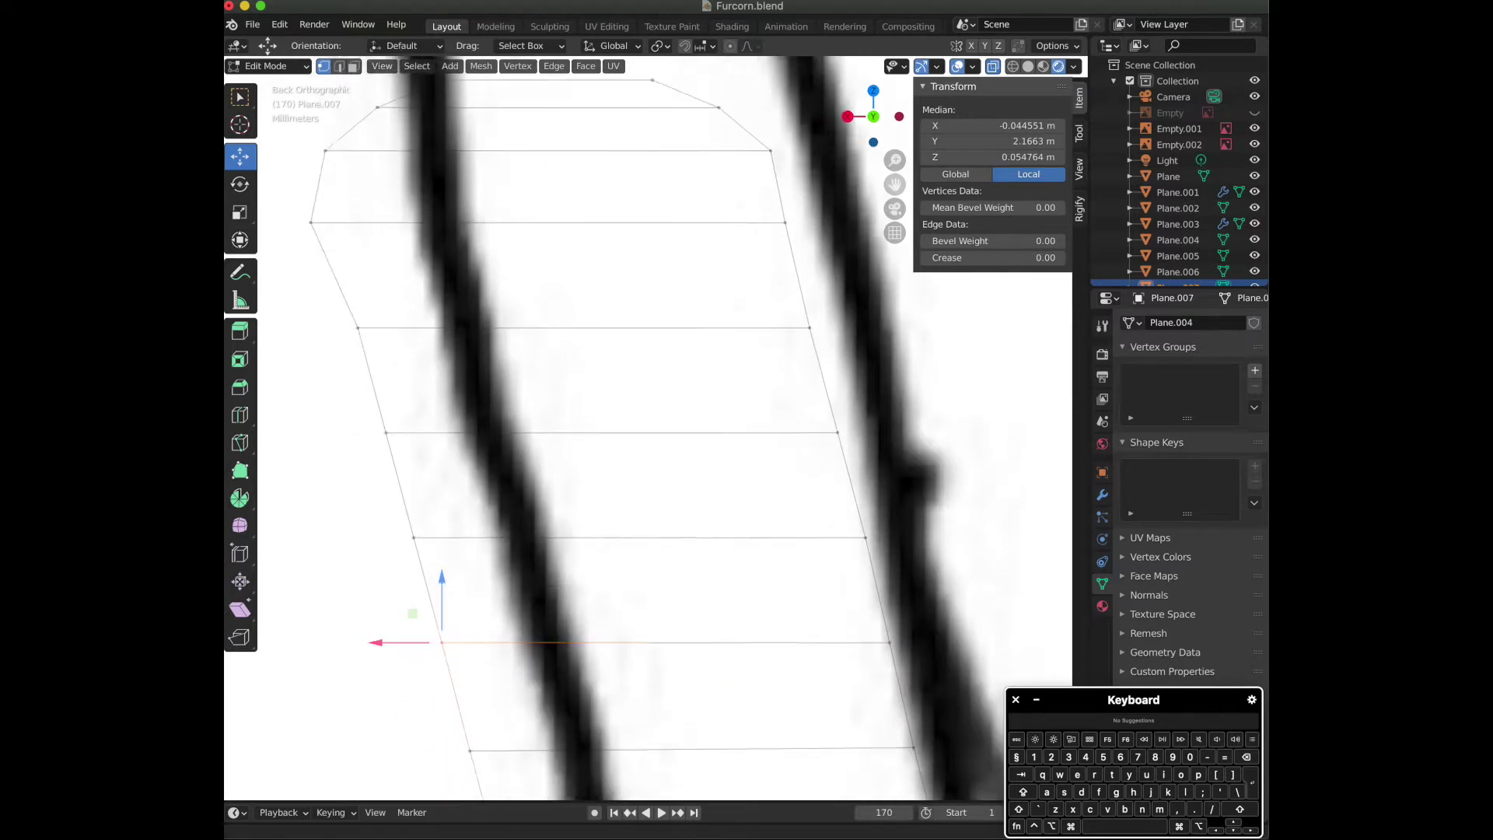
# Level the ninth and tenth rows by copying each right vertex's local Y value to its left vertex.
pyautogui.click(891, 604)
pyautogui.doubleClick(447, 608)
pyautogui.click(999, 142)
pyautogui.click(918, 709)
pyautogui.click(993, 142)
pyautogui.press('super+c')
pyautogui.press('Return')
pyautogui.click(475, 710)
pyautogui.click(993, 142)
pyautogui.press('super+v')
pyautogui.press('Return')
# Level the eleventh row by copying its right vertex's local Y value to its left vertex.
pyautogui.moveTo(894, 185); pyautogui.dragTo(907, 0)
pyautogui.click(957, 619)
pyautogui.click(1003, 142)
pyautogui.press('Return')
pyautogui.click(515, 619)
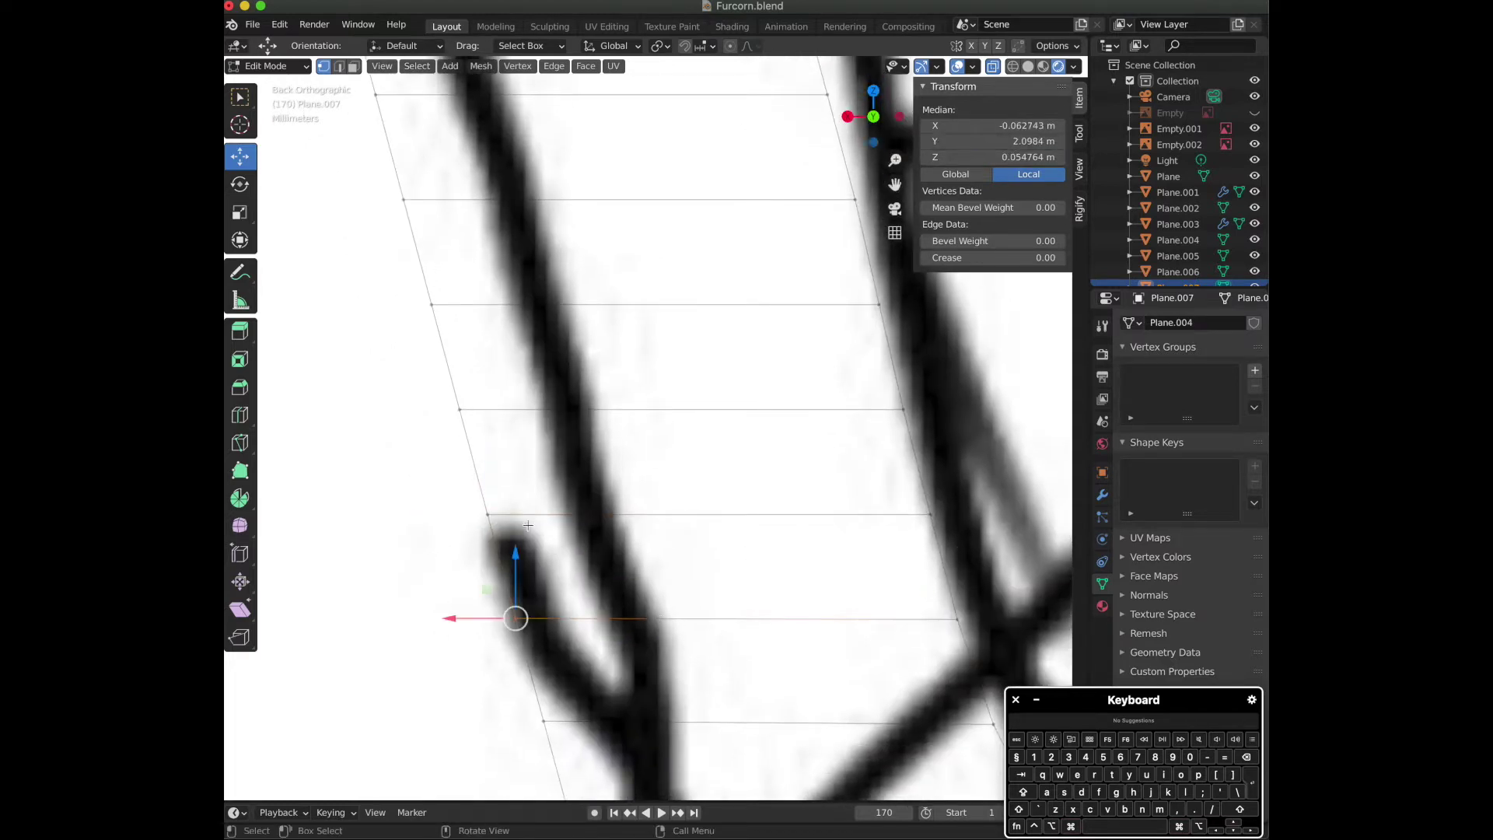
pyautogui.press('Return')
# Try to transfer the twelfth row's right-vertex local Y value to its left vertex, and undo the attempt.
pyautogui.moveTo(896, 185); pyautogui.dragTo(803, 0)
pyautogui.click(900, 528)
pyautogui.click(993, 143)
pyautogui.press('super+c')
pyautogui.press('Return')
pyautogui.click(450, 525)
pyautogui.press('Return')
pyautogui.press('super+z')
# Level the twelfth row by copying its right vertex's local Y value to its left vertex.
pyautogui.click(900, 528)
pyautogui.click(981, 142)
pyautogui.hotkey('ctrl', 'Left')
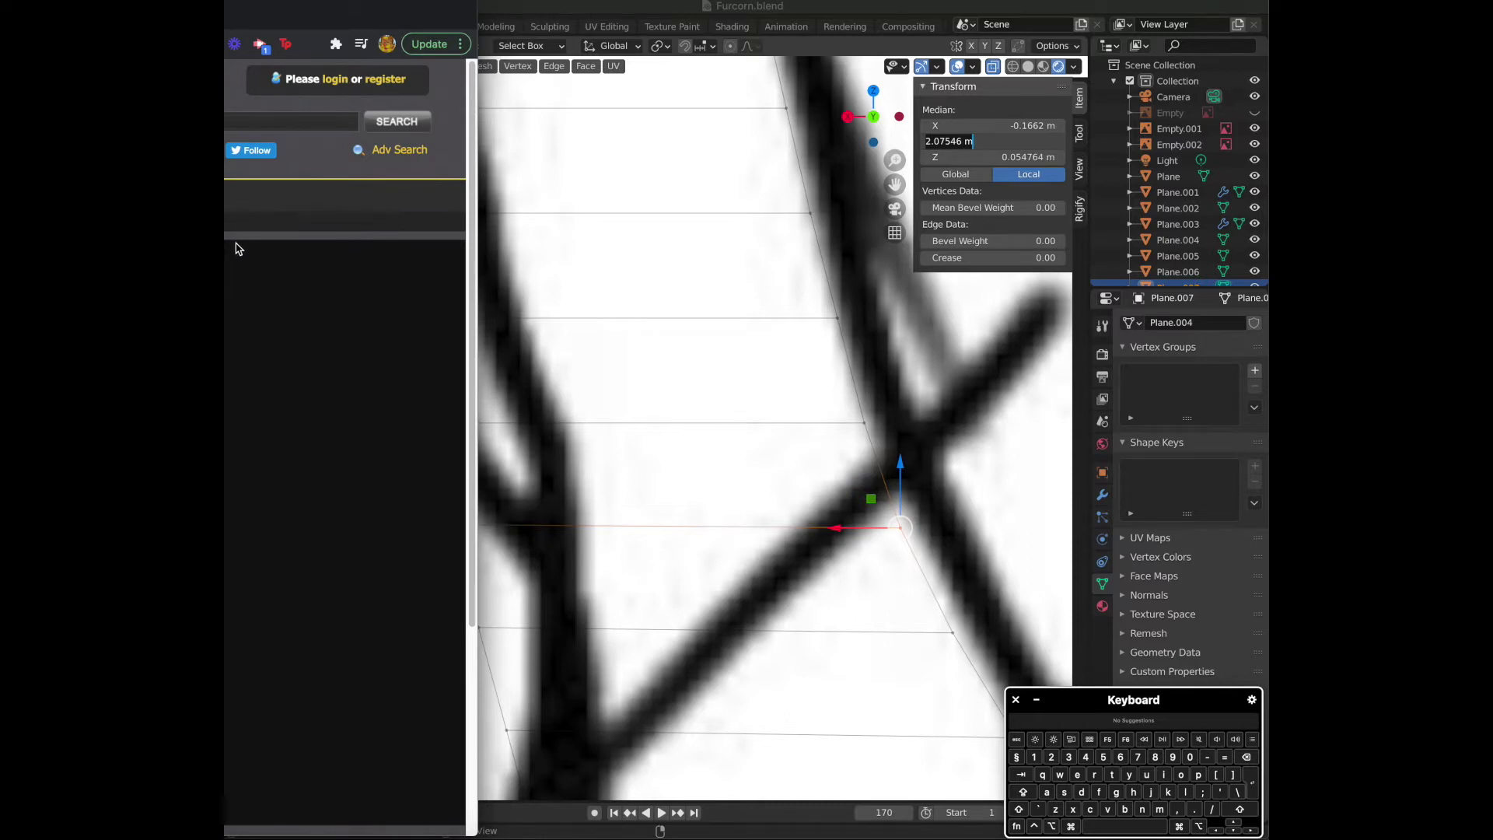
pyautogui.click(548, 15)
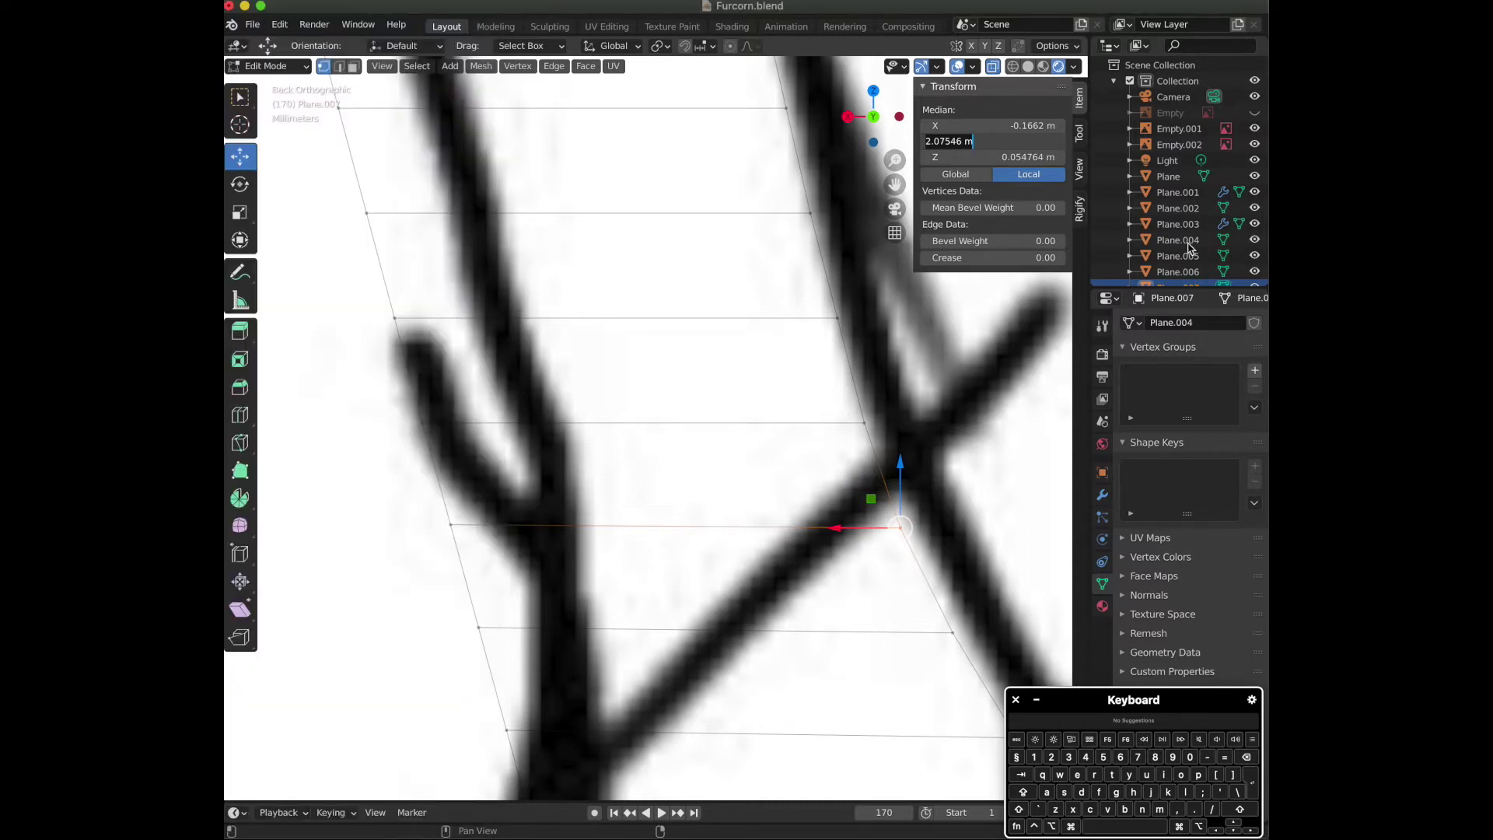
pyautogui.click(450, 524)
# Level the thirteenth row by copying its right vertex's local Y value to its left vertex.
pyautogui.click(953, 632)
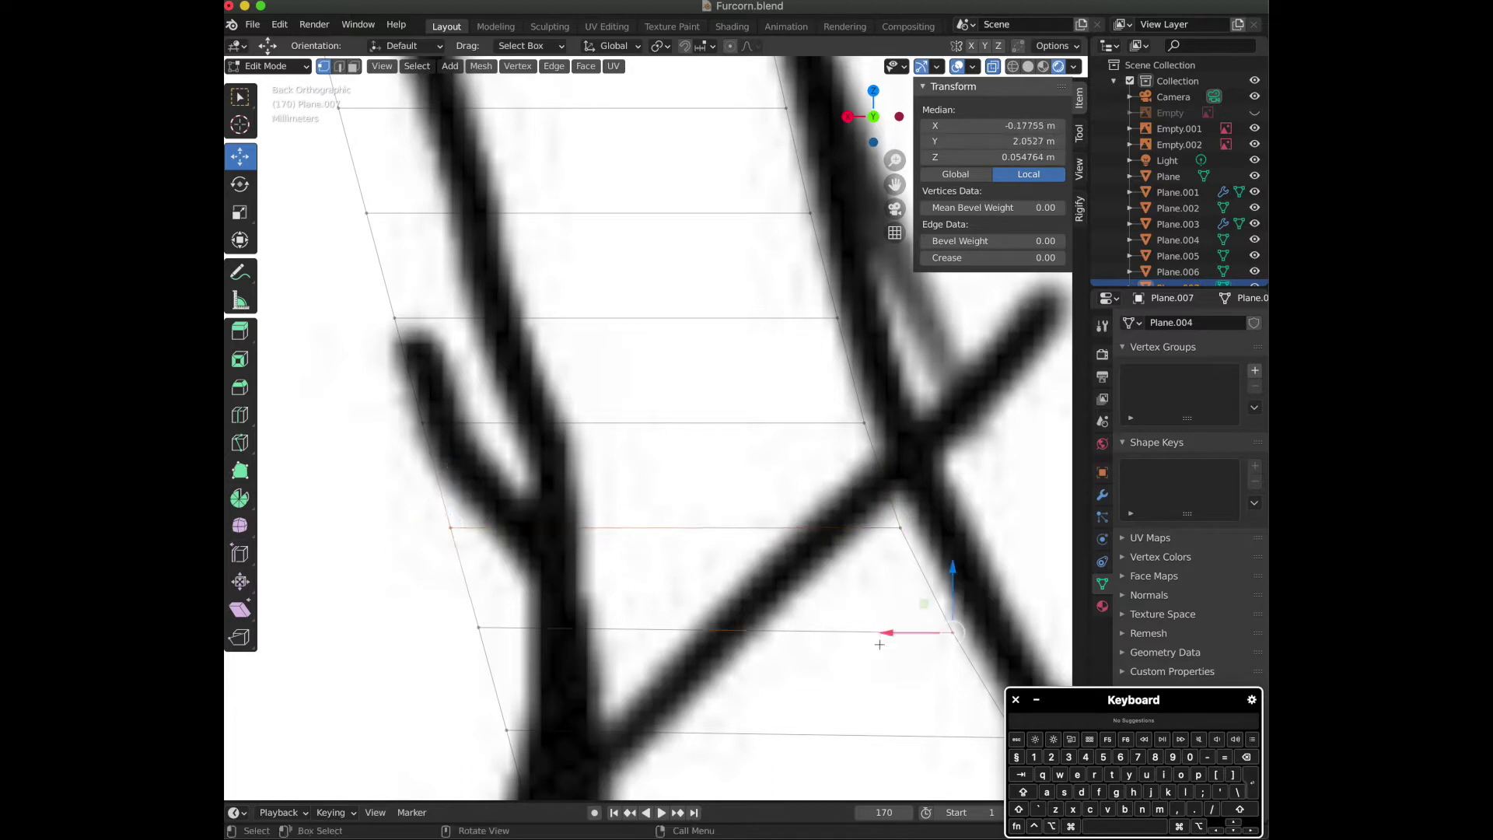
pyautogui.click(983, 156)
pyautogui.press('Return')
pyautogui.click(478, 632)
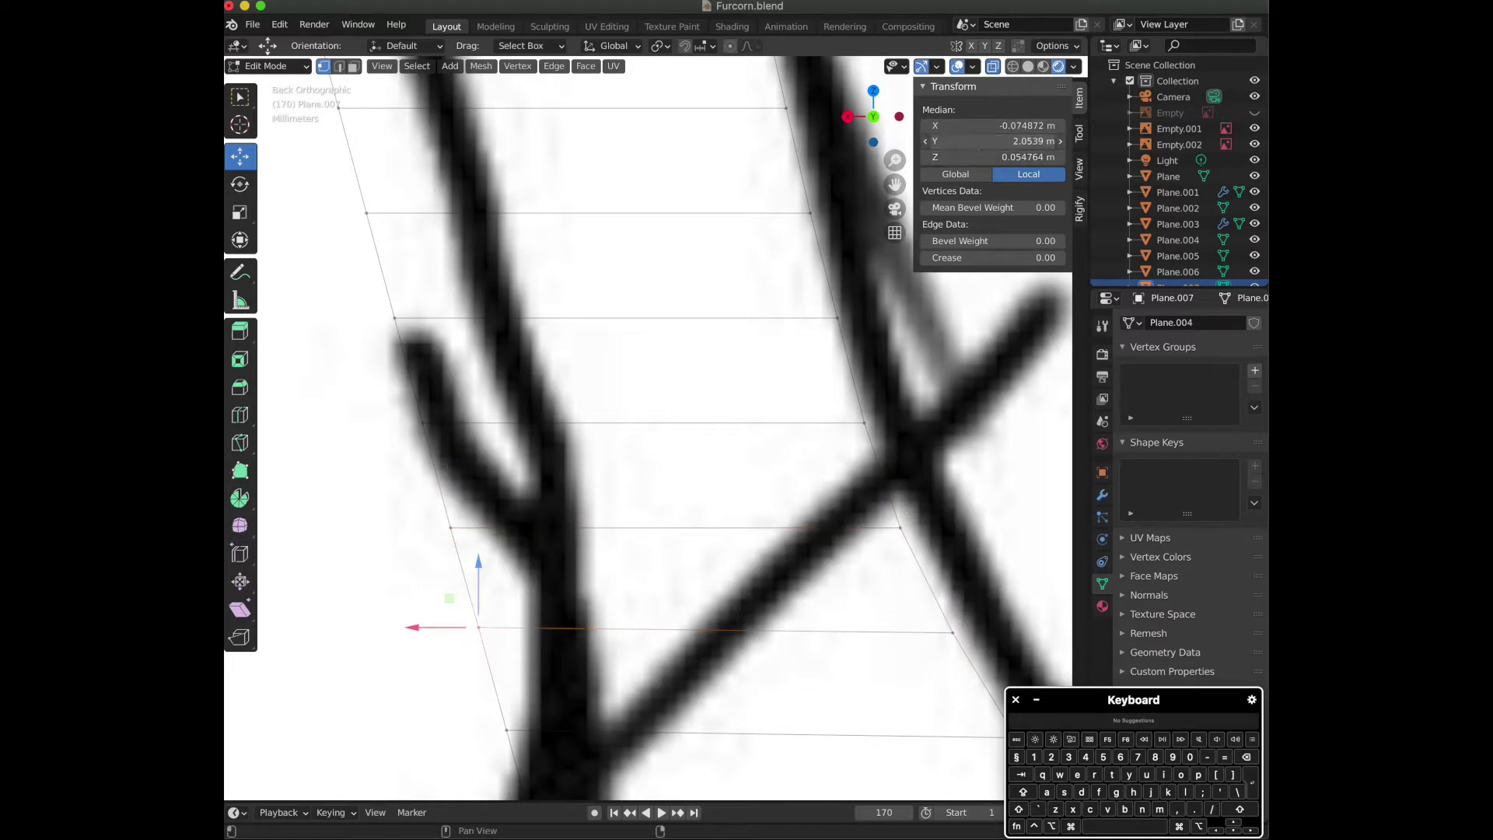
# Level the fourteenth row by copying its right vertex's local Y value to its left vertex.
pyautogui.moveTo(895, 185); pyautogui.dragTo(849, 39)
pyautogui.click(970, 590)
pyautogui.click(460, 583)
pyautogui.click(969, 141)
pyautogui.press('super+v')
pyautogui.press('Return')
# Level the fifteenth row by copying its right vertex's local Y value to its left vertex.
pyautogui.moveTo(895, 185); pyautogui.dragTo(813, 24)
pyautogui.click(971, 532)
pyautogui.click(969, 142)
pyautogui.click(406, 524)
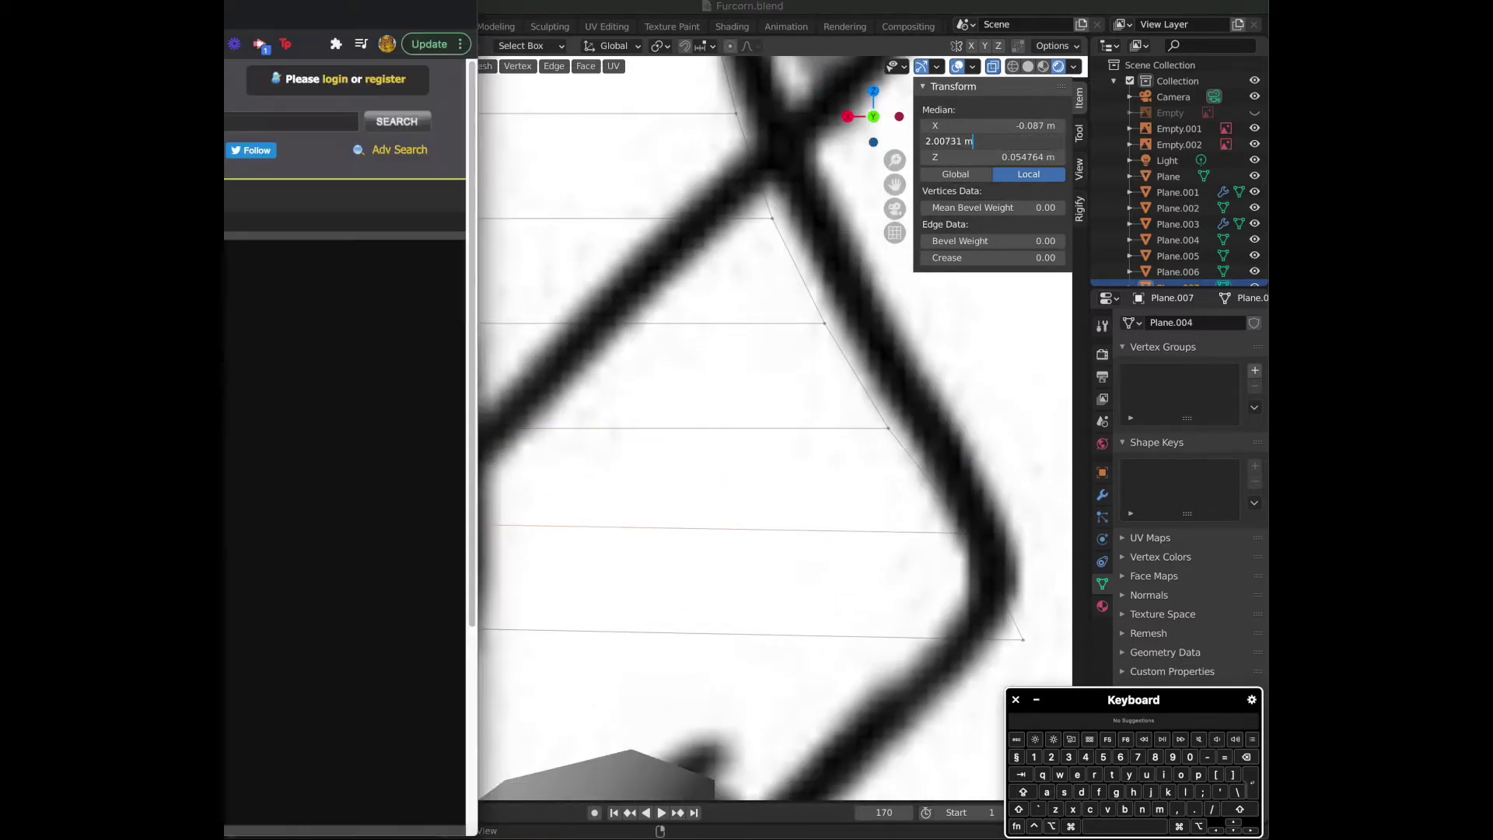
pyautogui.press('Return')
# Level the strip's bottom row by copying its right vertex's local Y value to its left vertex.
pyautogui.click(1021, 636)
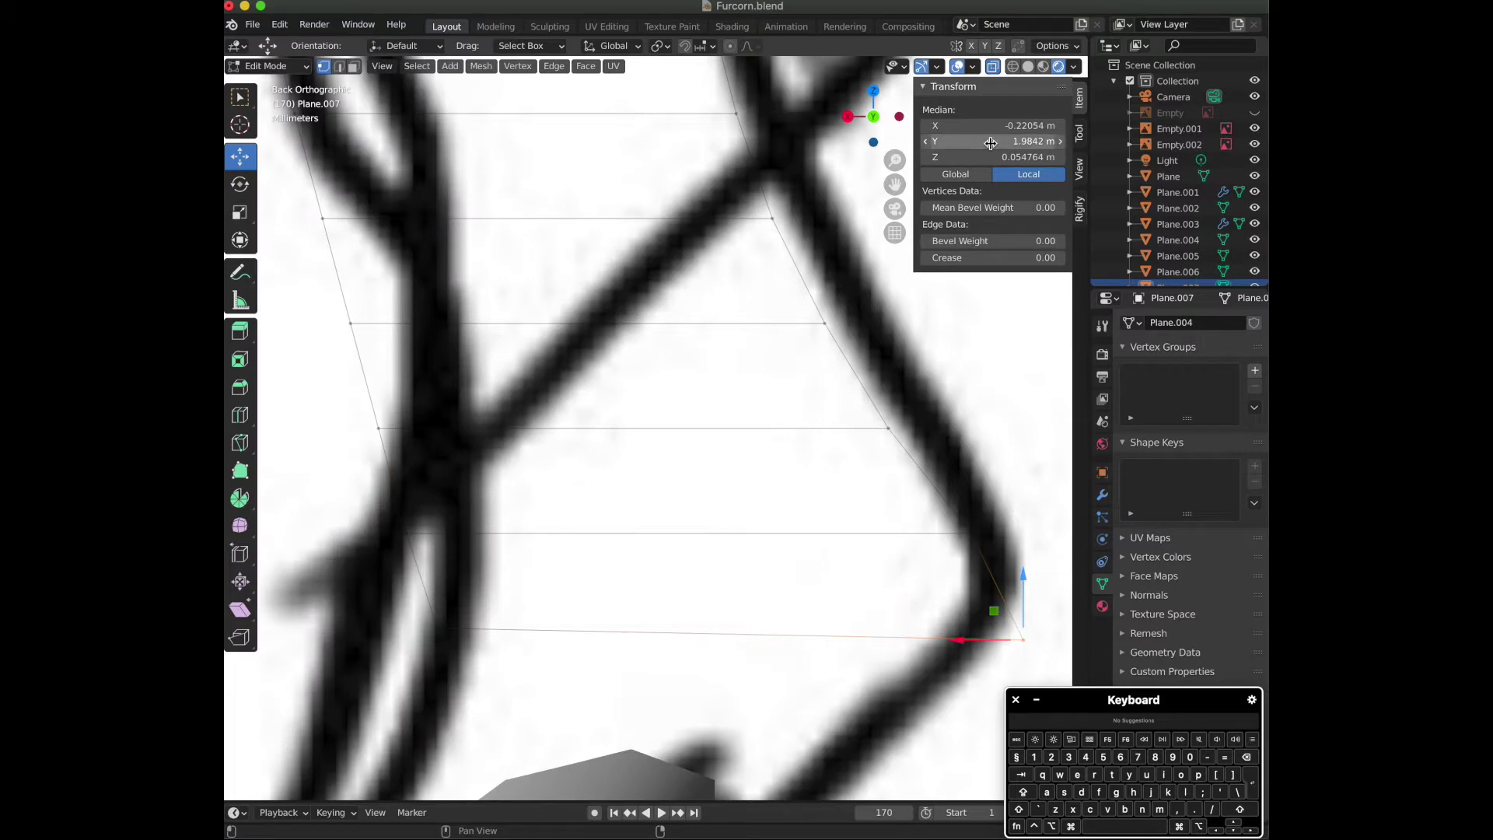
pyautogui.click(1003, 143)
pyautogui.press('super+c')
pyautogui.press('Return')
pyautogui.click(459, 623)
pyautogui.click(973, 140)
pyautogui.press('super+v')
pyautogui.press('Return')
# Show the strip from the side in solid shading with X-ray and select its whole mesh.
pyautogui.scroll(-2, 848, 685)
pyautogui.moveTo(894, 186); pyautogui.dragTo(879, 119)
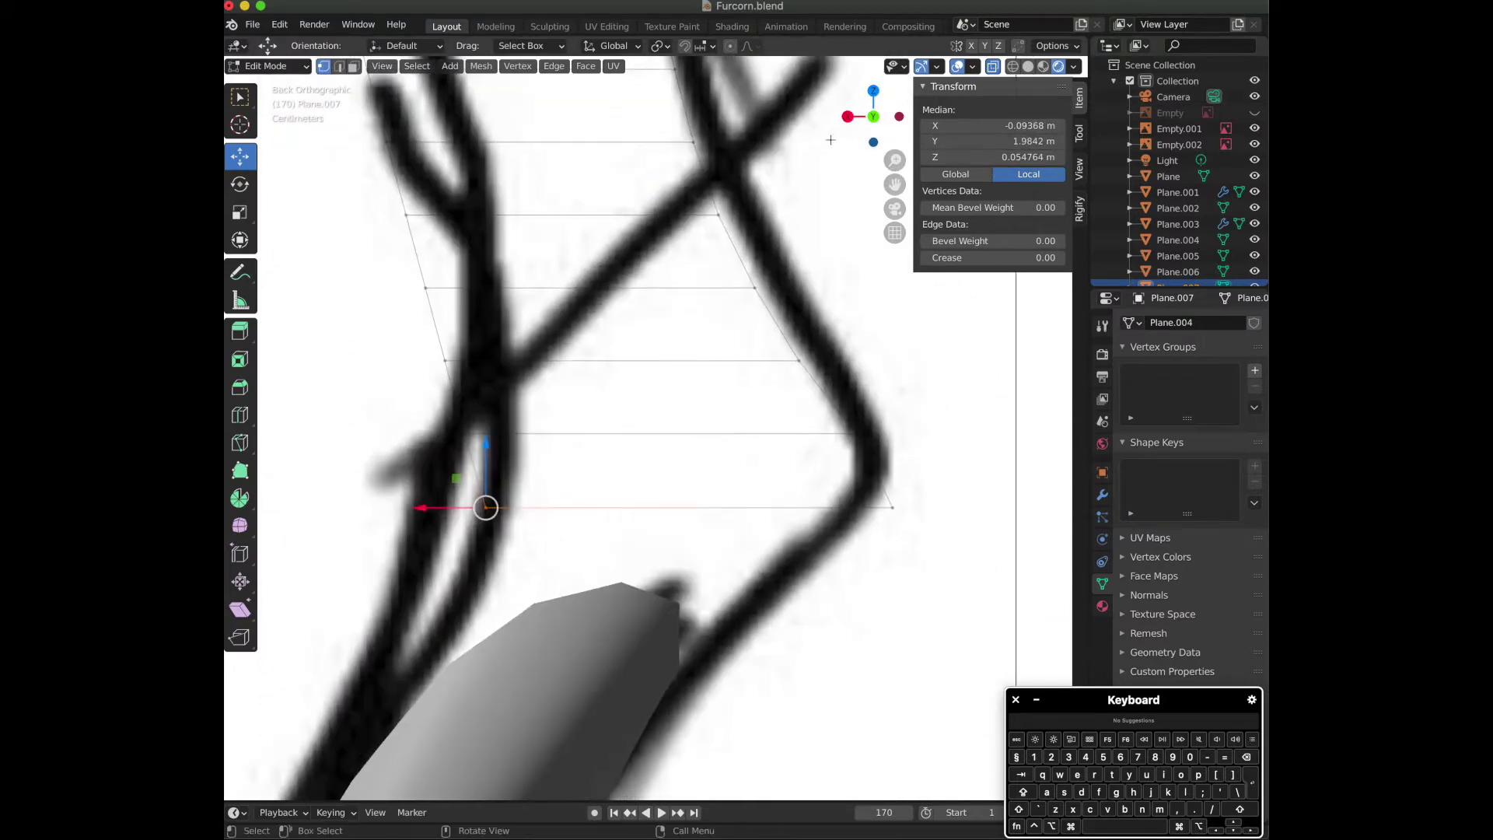
pyautogui.click(848, 117)
pyautogui.scroll(-3, 871, 143)
pyautogui.click(900, 119)
pyautogui.press('z')
pyautogui.click(755, 143)
pyautogui.hotkey('shift', 'z')
pyautogui.press('a')
pyautogui.scroll(-1, 537, 405)
# Try shifting the whole strip against the reference drawing and undo the moves.
pyautogui.moveTo(533, 207); pyautogui.dragTo(550, 211)
pyautogui.scroll(2, 750, 315)
pyautogui.click(847, 116)
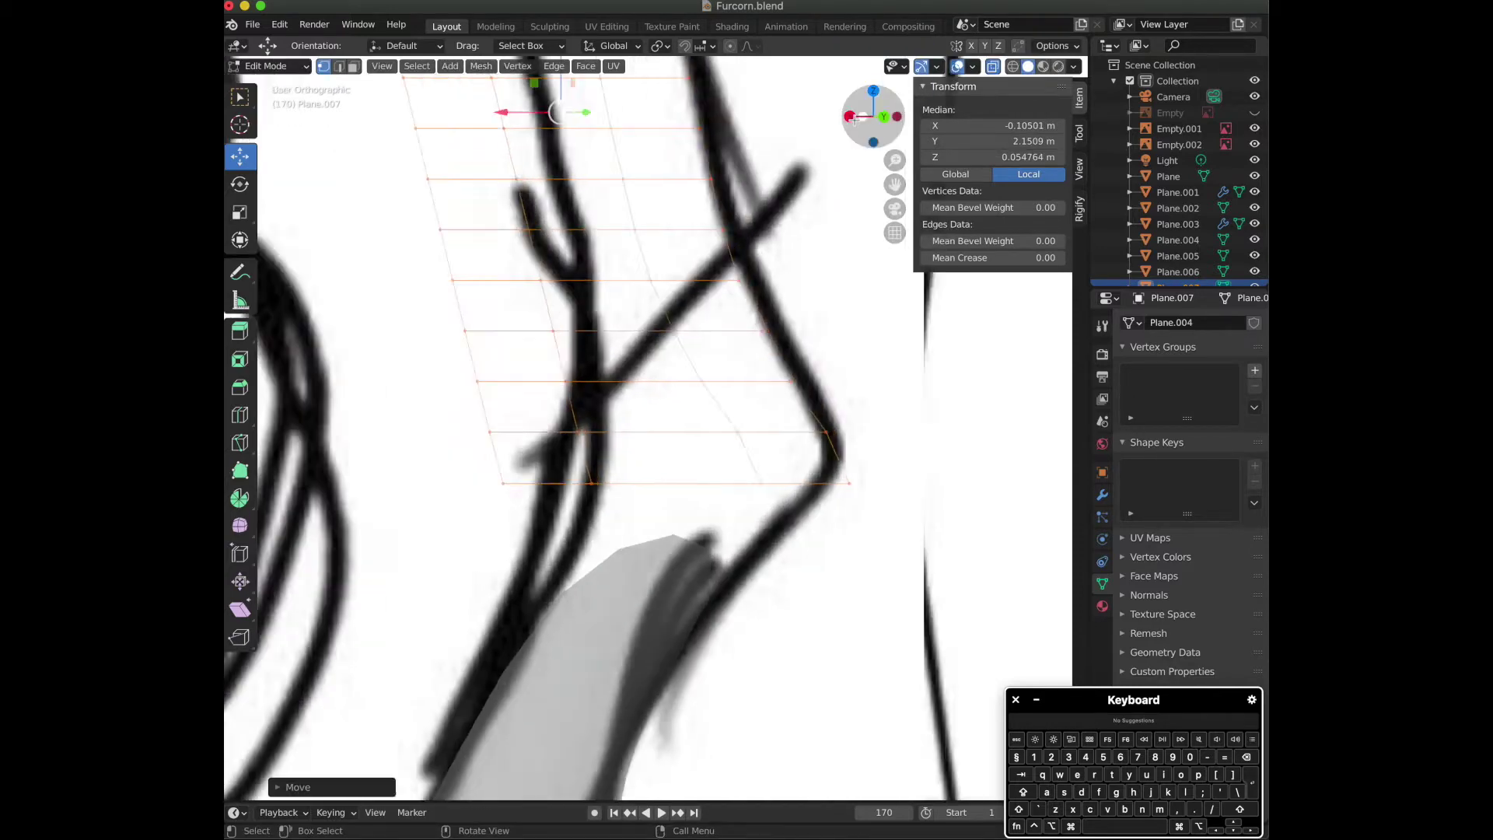
pyautogui.moveTo(678, 118); pyautogui.dragTo(686, 118)
pyautogui.hotkey('ctrl', 'z')
pyautogui.press('Tab')
pyautogui.scroll(-4, 838, 294)
pyautogui.keyDown('shift'); pyautogui.moveTo(774, 98); pyautogui.dragTo(763, 289, button='middle'); pyautogui.keyUp('shift')
pyautogui.scroll(3, 764, 289)
pyautogui.press('Tab')
pyautogui.moveTo(688, 513); pyautogui.dragTo(734, 493)
pyautogui.hotkey('ctrl', 'z')
# Scale the whole strip along Z and move it up along Z to fit the limb outline in side view.
pyautogui.press('s')
pyautogui.press('z')
pyautogui.click(729, 405)
pyautogui.scroll(-3, 627, 447)
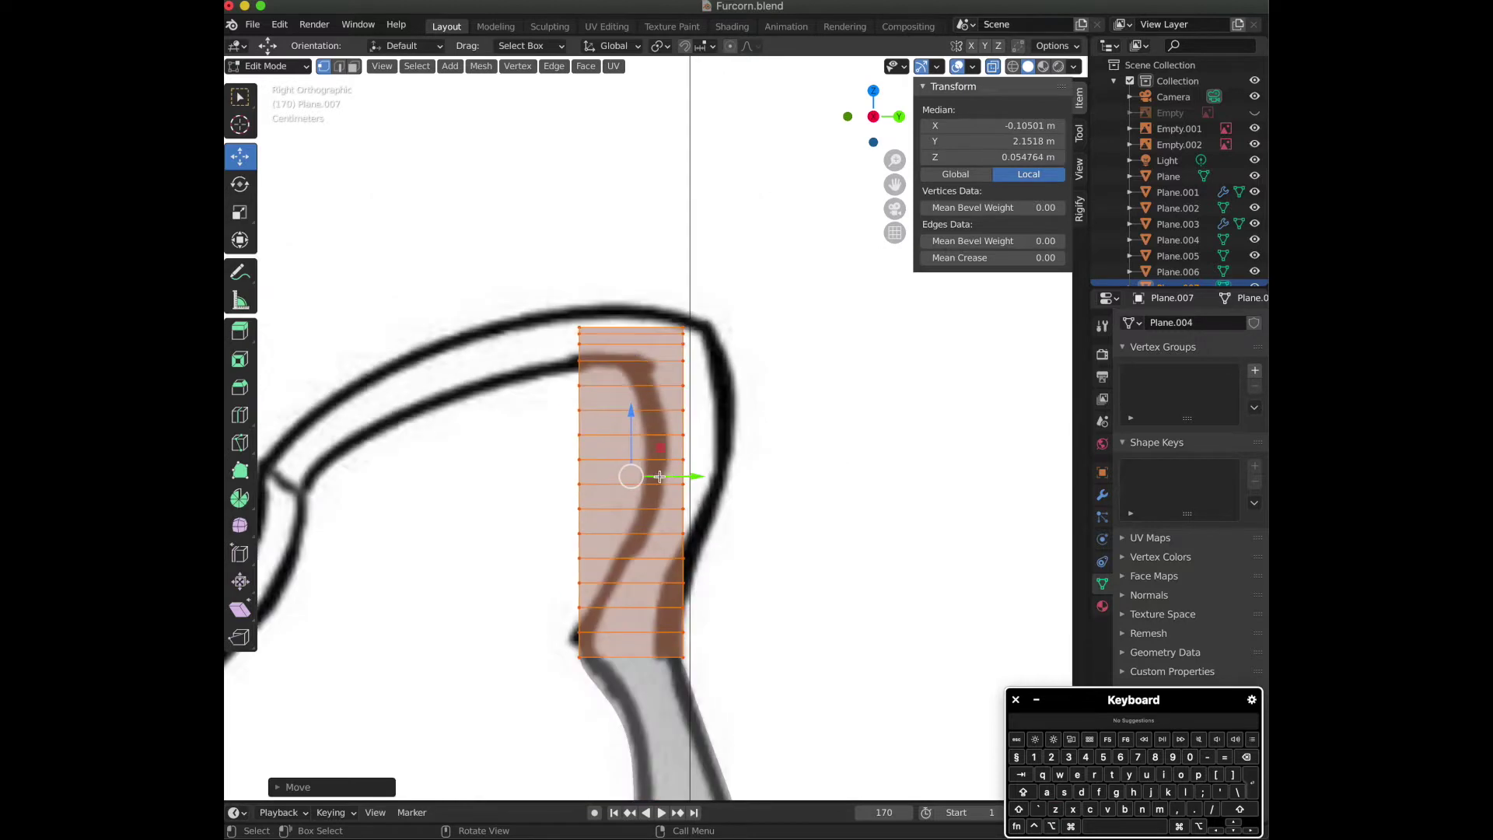
pyautogui.press('g')
pyautogui.press('z')
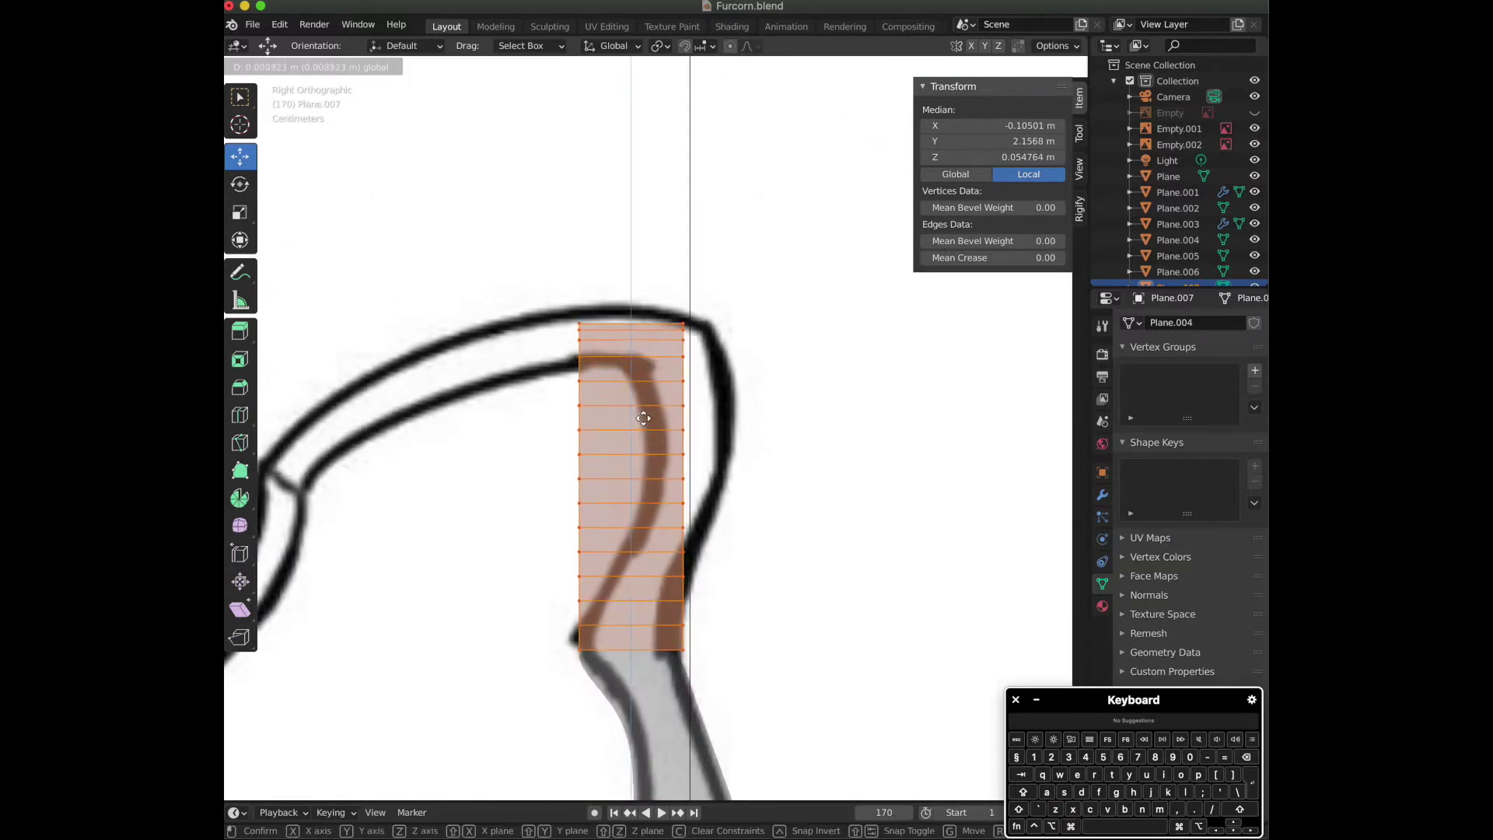
pyautogui.click(650, 425)
# Fine-tune the strip's vertical position and Z scale so its ends fit the limb outline and the stem.
pyautogui.scroll(2, 650, 425)
pyautogui.moveTo(895, 184)
pyautogui.mouseDown()
pyautogui.moveTo(933, 56)
pyautogui.moveTo(897, 137)
pyautogui.moveTo(898, 181)
pyautogui.mouseUp()
pyautogui.moveTo(668, 70); pyautogui.dragTo(668, 75)
pyautogui.moveTo(895, 184); pyautogui.dragTo(904, 273)
pyautogui.scroll(-3, 904, 273)
pyautogui.press('super+z')
pyautogui.press('super+shift+z')
pyautogui.press('s')
pyautogui.press('z')
pyautogui.click(712, 413)
# Nudge the whole strip slightly in side view and undo the larger shift along Y.
pyautogui.moveTo(617, 367); pyautogui.dragTo(619, 365)
pyautogui.moveTo(673, 409); pyautogui.dragTo(720, 413)
pyautogui.press('super+z')
# Examine how the strip's lower end meets the stem in side view, in both Object and Edit Mode.
pyautogui.press('Tab')
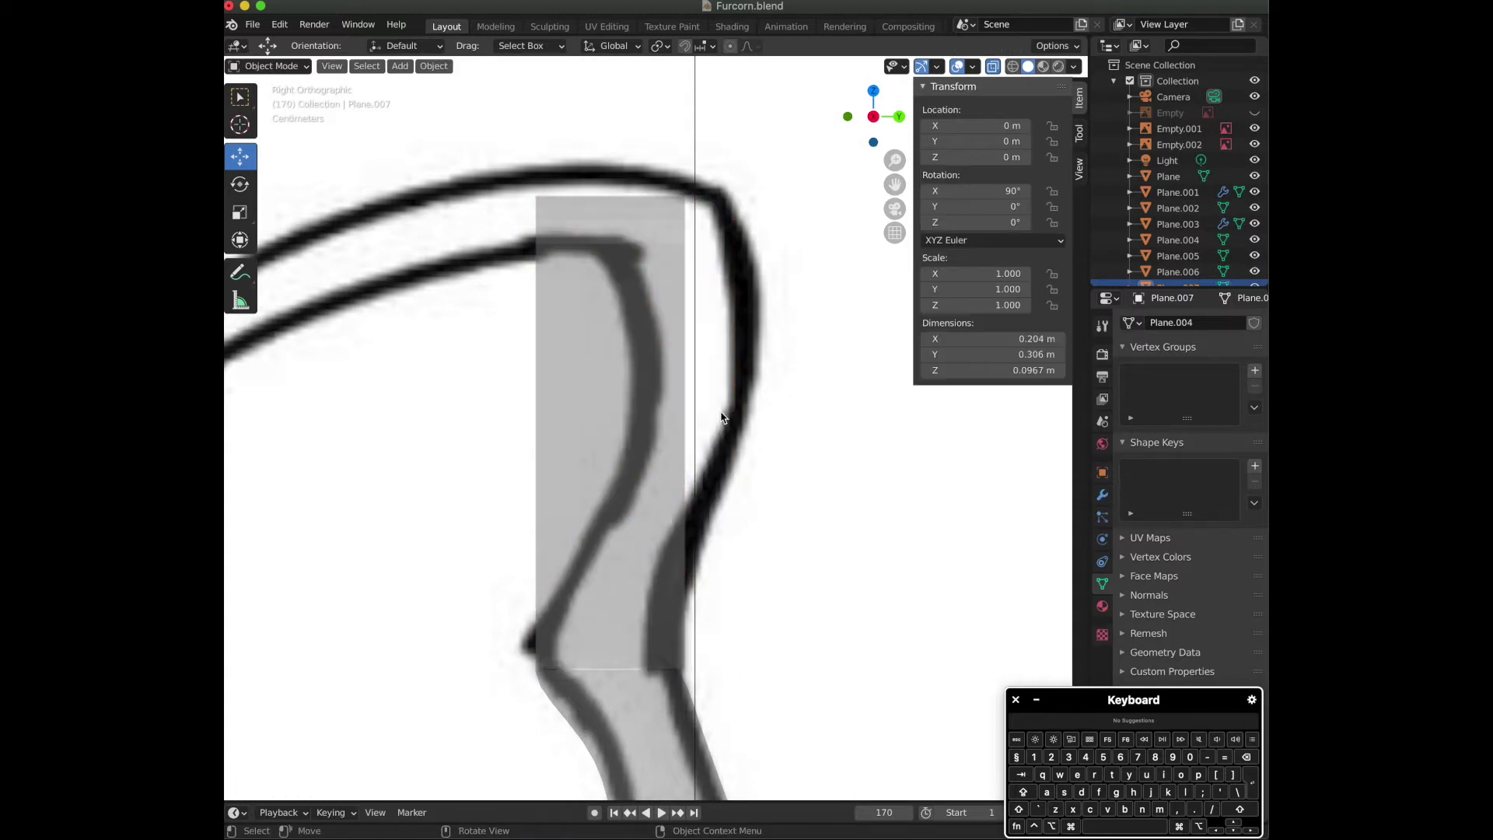
pyautogui.scroll(5, 726, 417)
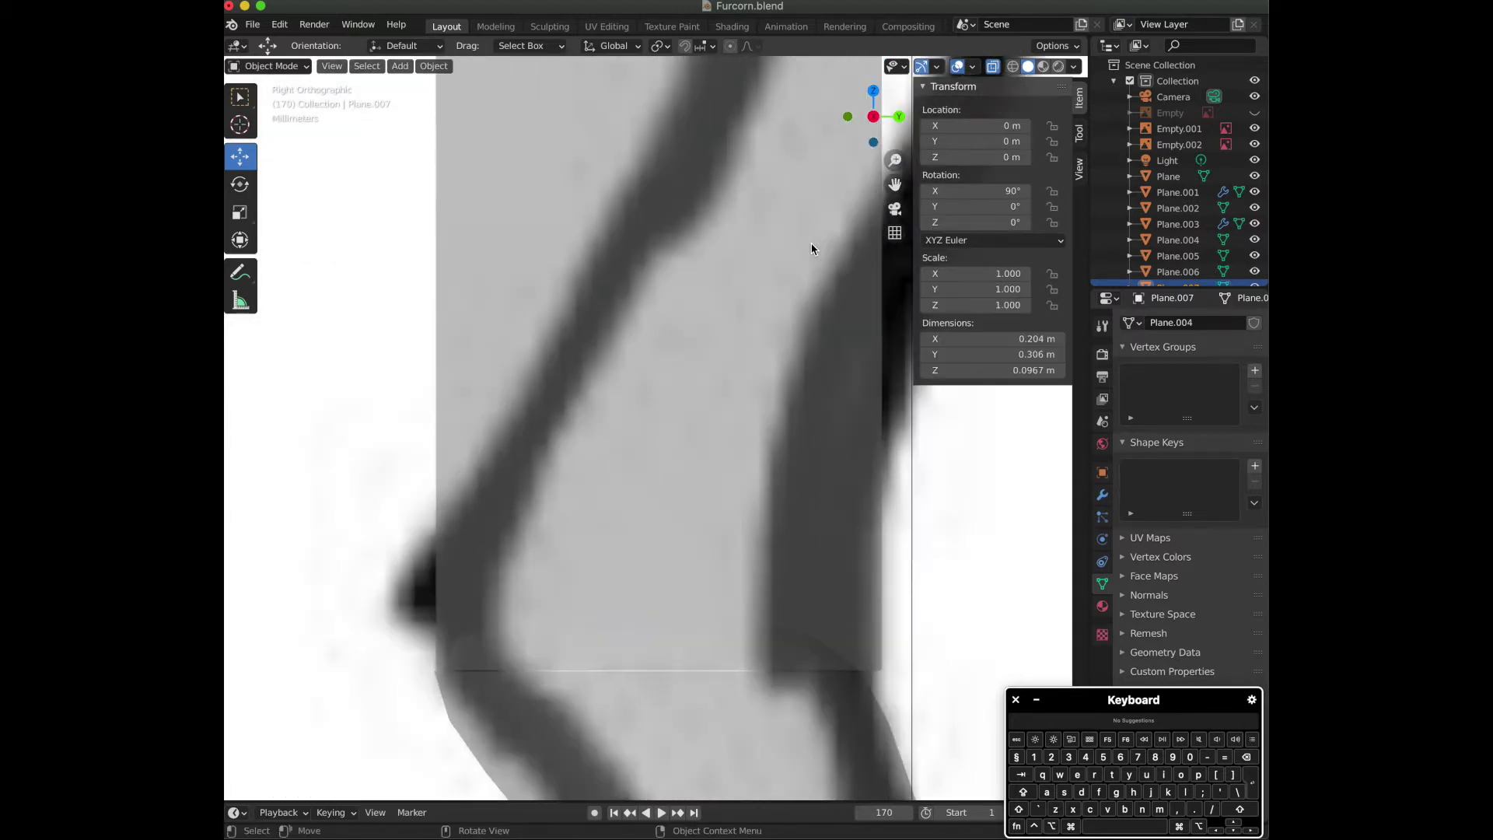
pyautogui.press('Tab')
pyautogui.scroll(-3, 746, 233)
pyautogui.press('g')
pyautogui.rightClick(710, 223)
pyautogui.press('Tab')
pyautogui.scroll(5, 704, 233)
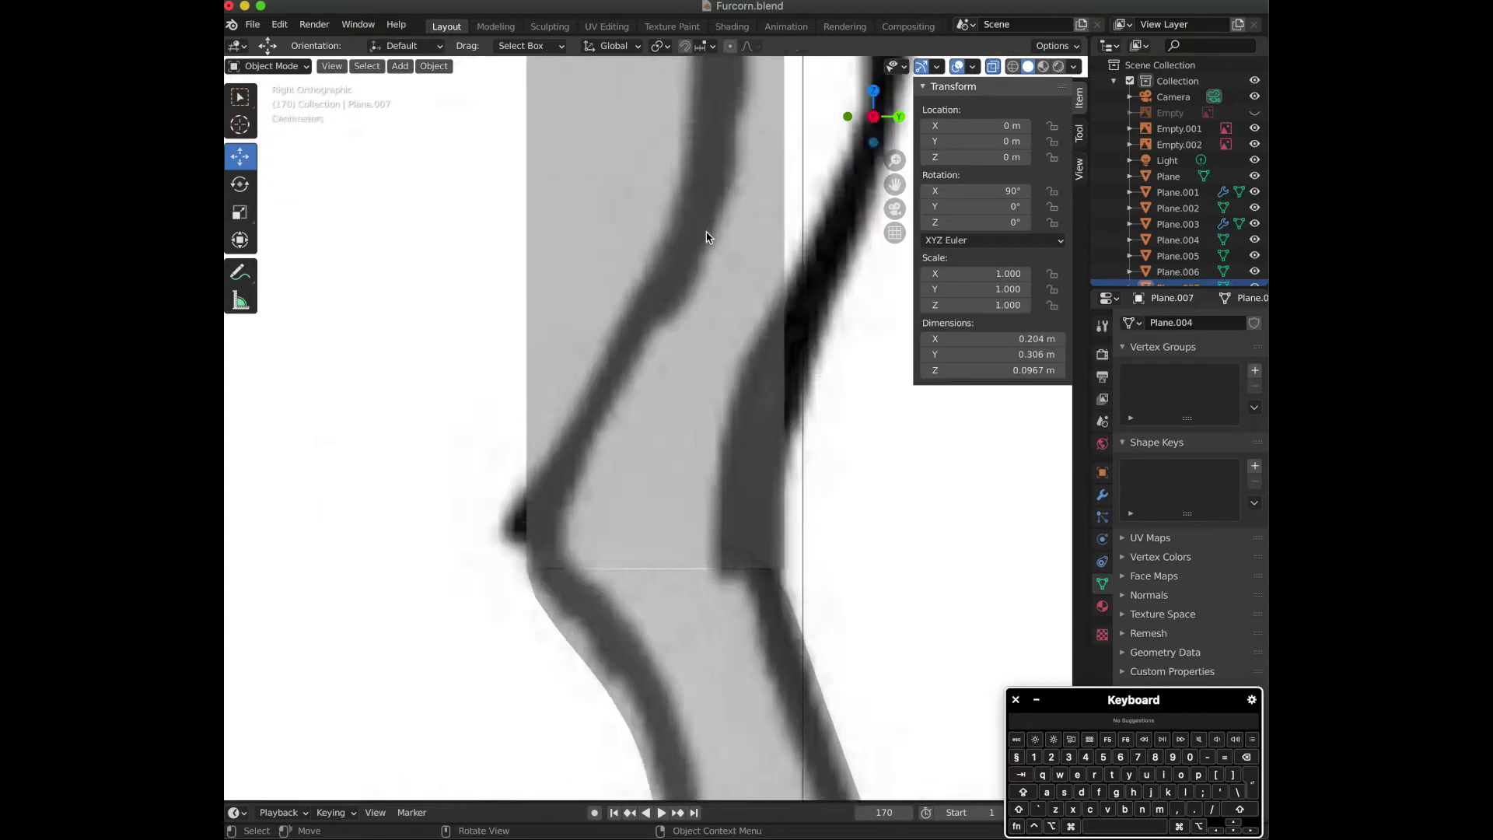
pyautogui.scroll(-3, 823, 300)
pyautogui.press('Tab')
pyautogui.scroll(-3, 633, 323)
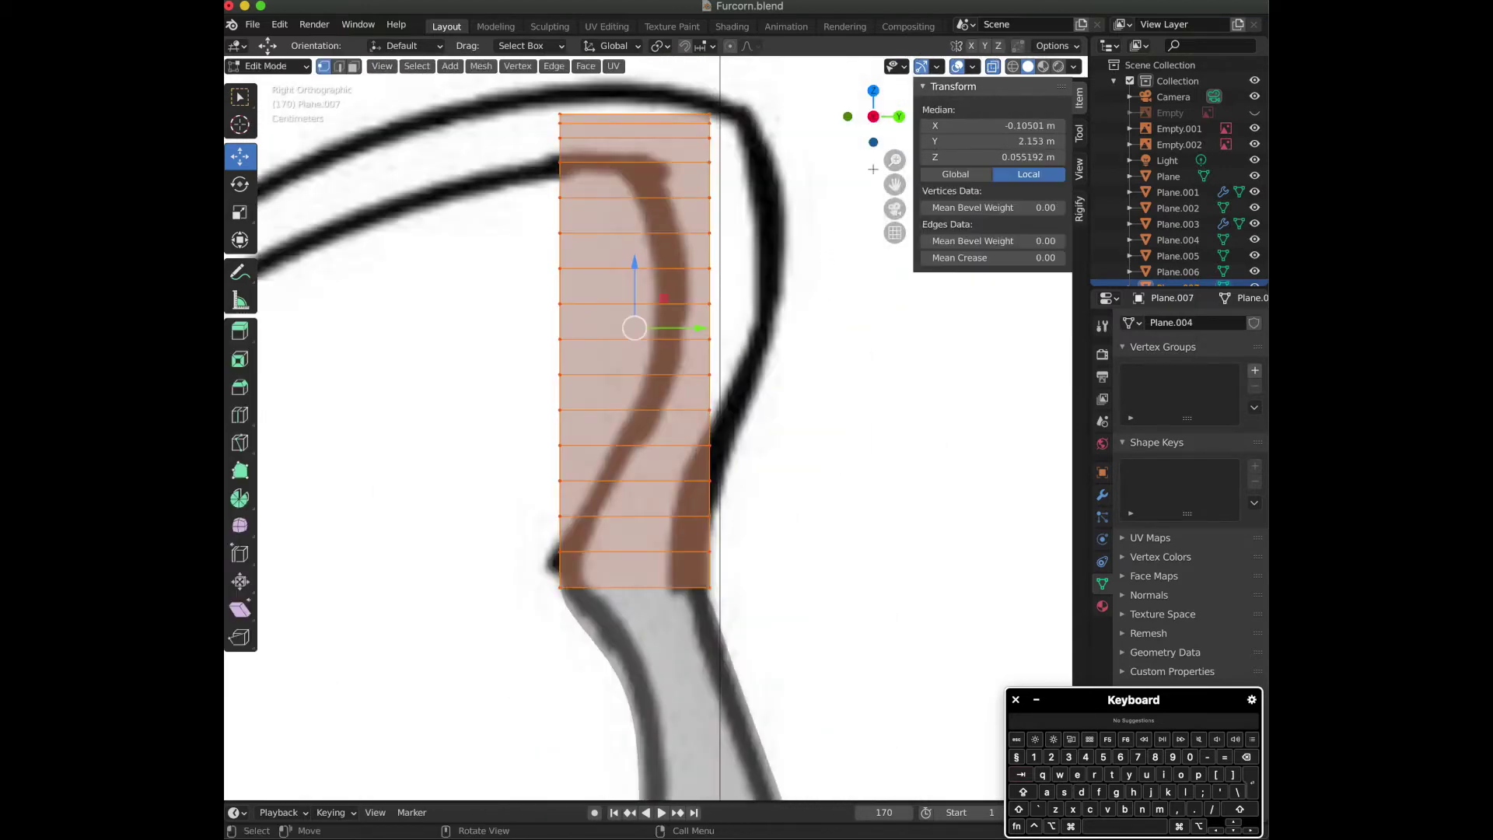
# Shift the strip's right-edge vertices along Y in side view, taking progressively higher rows, to follow the limb's outline.
pyautogui.scroll(3, 468, 517)
pyautogui.click(867, 210)
pyautogui.moveTo(894, 185); pyautogui.dragTo(906, 445)
pyautogui.scroll(-2, 873, 324)
pyautogui.moveTo(751, 636); pyautogui.dragTo(703, 80)
pyautogui.moveTo(794, 332); pyautogui.dragTo(792, 337)
pyautogui.moveTo(749, 596); pyautogui.dragTo(680, 84)
pyautogui.moveTo(791, 315); pyautogui.dragTo(797, 321)
pyautogui.moveTo(756, 553); pyautogui.dragTo(674, 36)
pyautogui.moveTo(807, 293); pyautogui.dragTo(816, 294)
# Shift the right edge's lower and middle rows along Y in side view so they follow the limb's outer outline.
pyautogui.moveTo(735, 337); pyautogui.dragTo(734, 337)
pyautogui.moveTo(761, 645); pyautogui.dragTo(709, 74)
pyautogui.moveTo(807, 334); pyautogui.dragTo(801, 334)
pyautogui.moveTo(760, 644); pyautogui.dragTo(777, 671)
pyautogui.click(784, 502)
pyautogui.moveTo(757, 509); pyautogui.dragTo(666, 76)
pyautogui.moveTo(796, 274); pyautogui.dragTo(805, 283)
pyautogui.moveTo(762, 475); pyautogui.dragTo(675, 89)
pyautogui.press('super+Tab')
pyautogui.moveTo(481, 125); pyautogui.dragTo(243, 122)
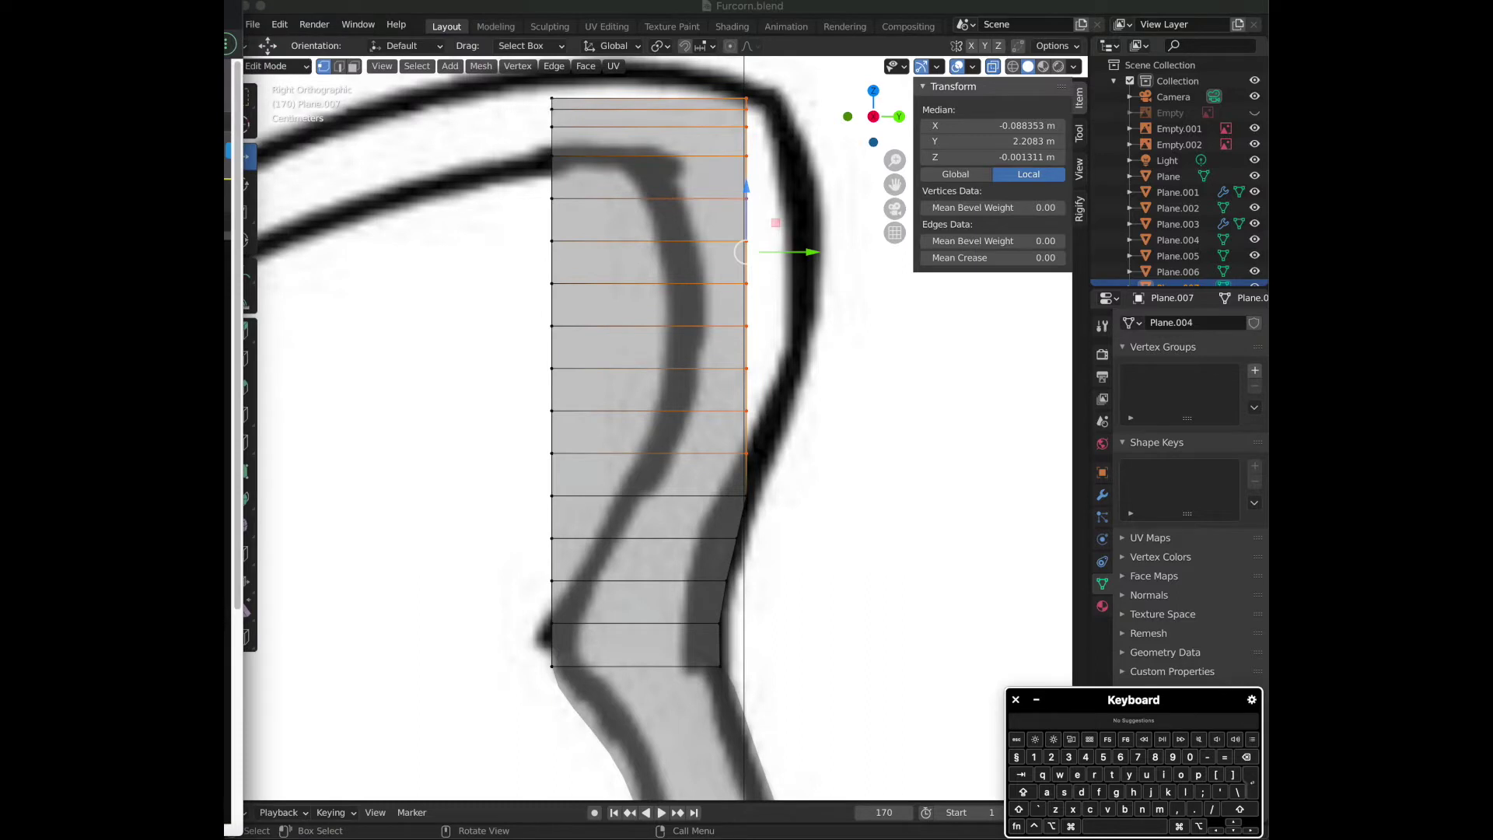
# Move the right edge's upper rows outward along Y and draw the topmost ones back inward to match the limb's outer curve.
pyautogui.moveTo(804, 220); pyautogui.dragTo(841, 237)
pyautogui.scroll(-2, 809, 256)
pyautogui.keyDown('shift'); pyautogui.click(770, 412); pyautogui.keyUp('shift')
pyautogui.keyDown('shift'); pyautogui.click(781, 378); pyautogui.keyUp('shift')
pyautogui.moveTo(807, 322); pyautogui.dragTo(758, 145)
pyautogui.moveTo(835, 216); pyautogui.dragTo(840, 217)
pyautogui.moveTo(813, 288); pyautogui.dragTo(764, 186)
pyautogui.moveTo(817, 257); pyautogui.dragTo(763, 142)
pyautogui.moveTo(838, 187)
pyautogui.mouseDown()
pyautogui.moveTo(766, 142)
pyautogui.moveTo(823, 169)
pyautogui.mouseUp()
pyautogui.press('super+z')
pyautogui.moveTo(808, 189); pyautogui.dragTo(816, 150)
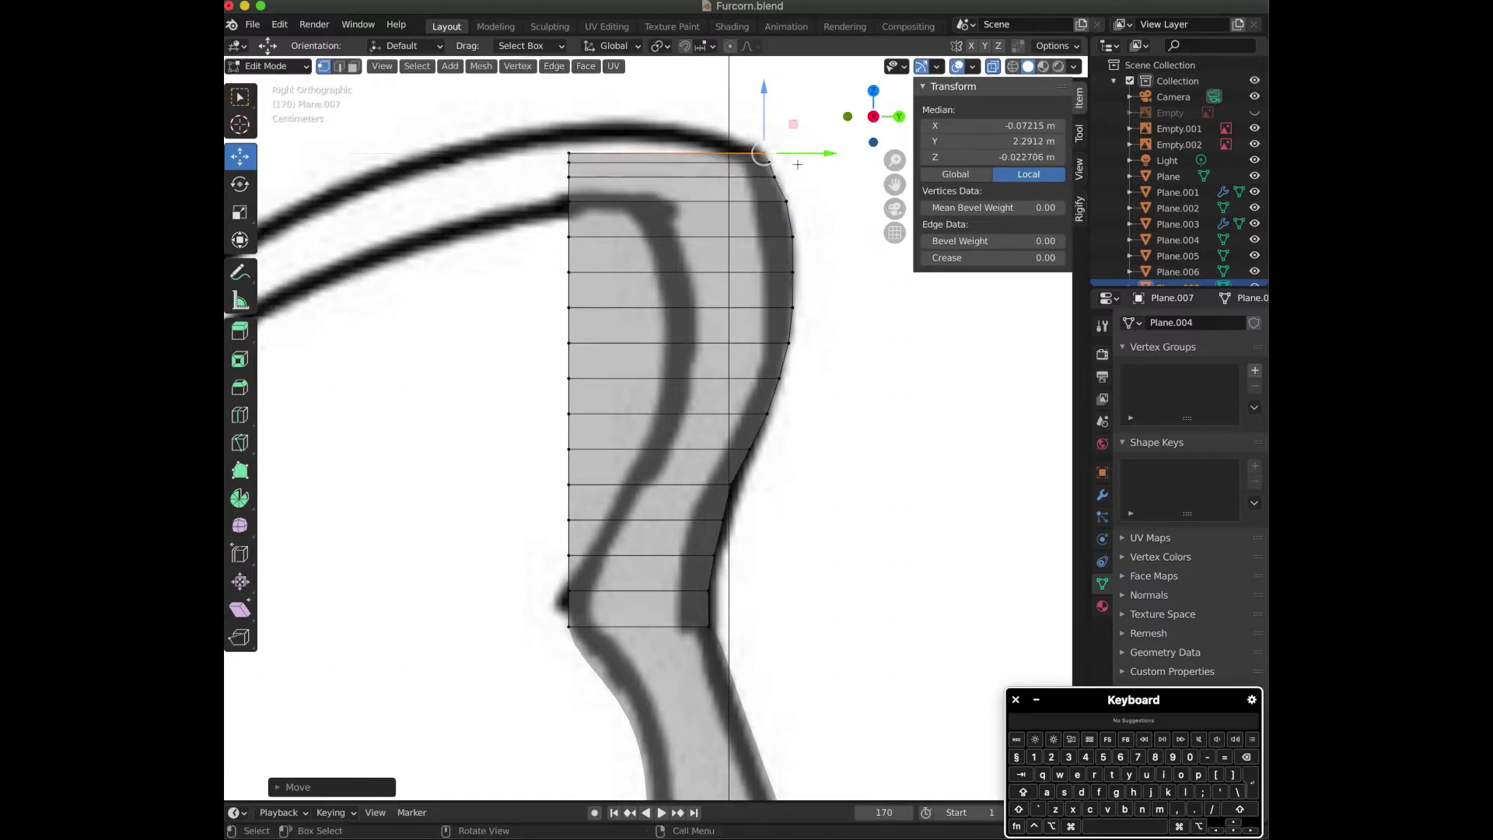
# Adjust the vertices just below the strip's top-right corner along Y so the corner rounds along the drawn outline.
pyautogui.scroll(2, 817, 149)
pyautogui.keyDown('shift'); pyautogui.moveTo(848, 101); pyautogui.dragTo(723, 498, button='middle'); pyautogui.keyUp('shift')
pyautogui.scroll(4, 813, 476)
pyautogui.moveTo(770, 484); pyautogui.dragTo(772, 437)
pyautogui.moveTo(791, 529); pyautogui.dragTo(746, 498)
pyautogui.moveTo(809, 513); pyautogui.dragTo(727, 461)
pyautogui.scroll(-3, 814, 472)
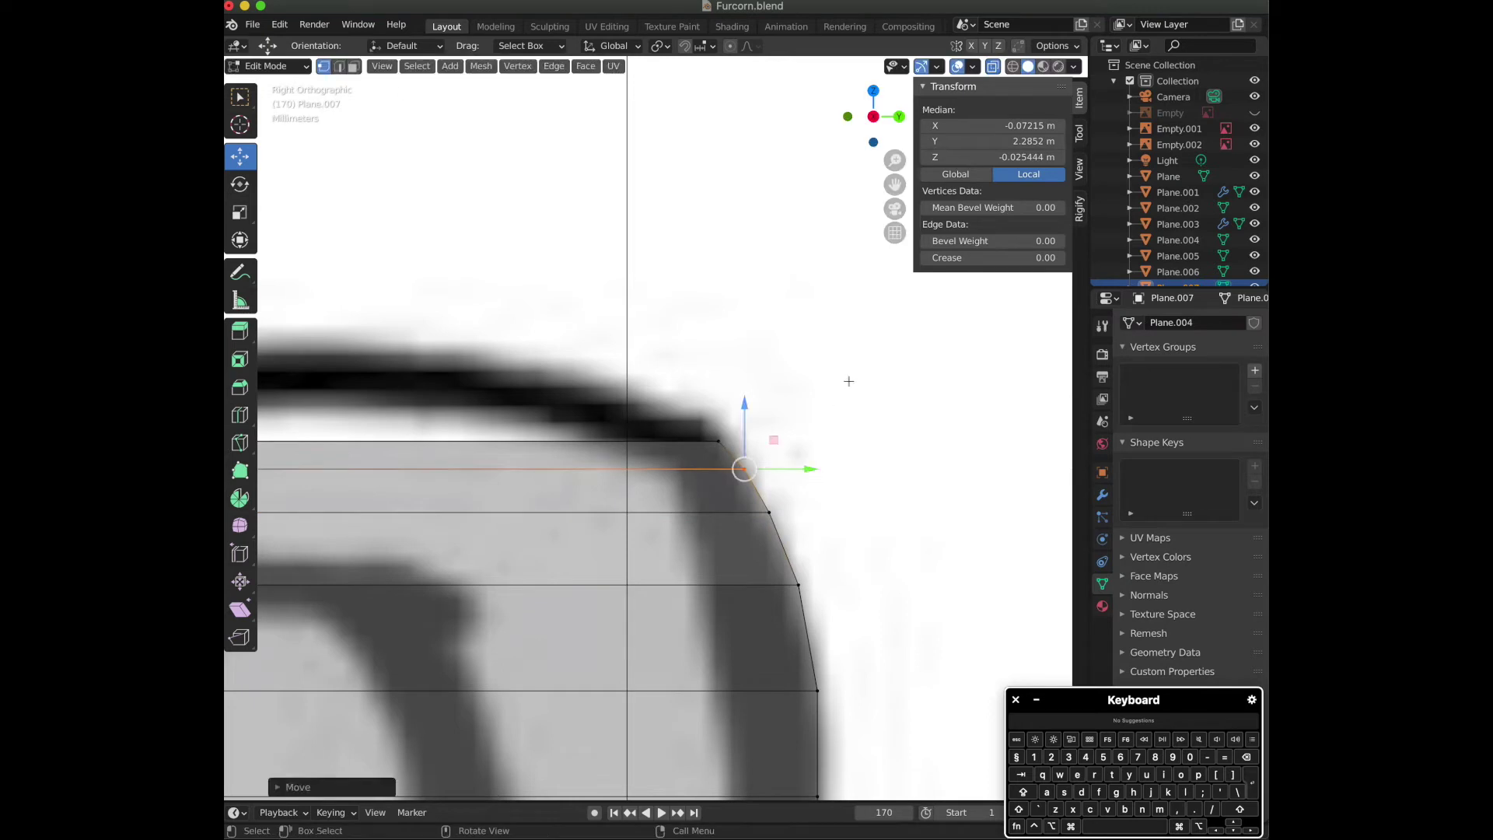
# Check the right edge in Object and Edit Mode and fine-tune its second-lowest row along Y, undoing the excess shift.
pyautogui.press('Tab')
pyautogui.moveTo(874, 189); pyautogui.dragTo(957, 522)
pyautogui.press('Tab')
pyautogui.scroll(1, 793, 526)
pyautogui.moveTo(777, 545); pyautogui.dragTo(709, 510)
pyautogui.press('Tab')
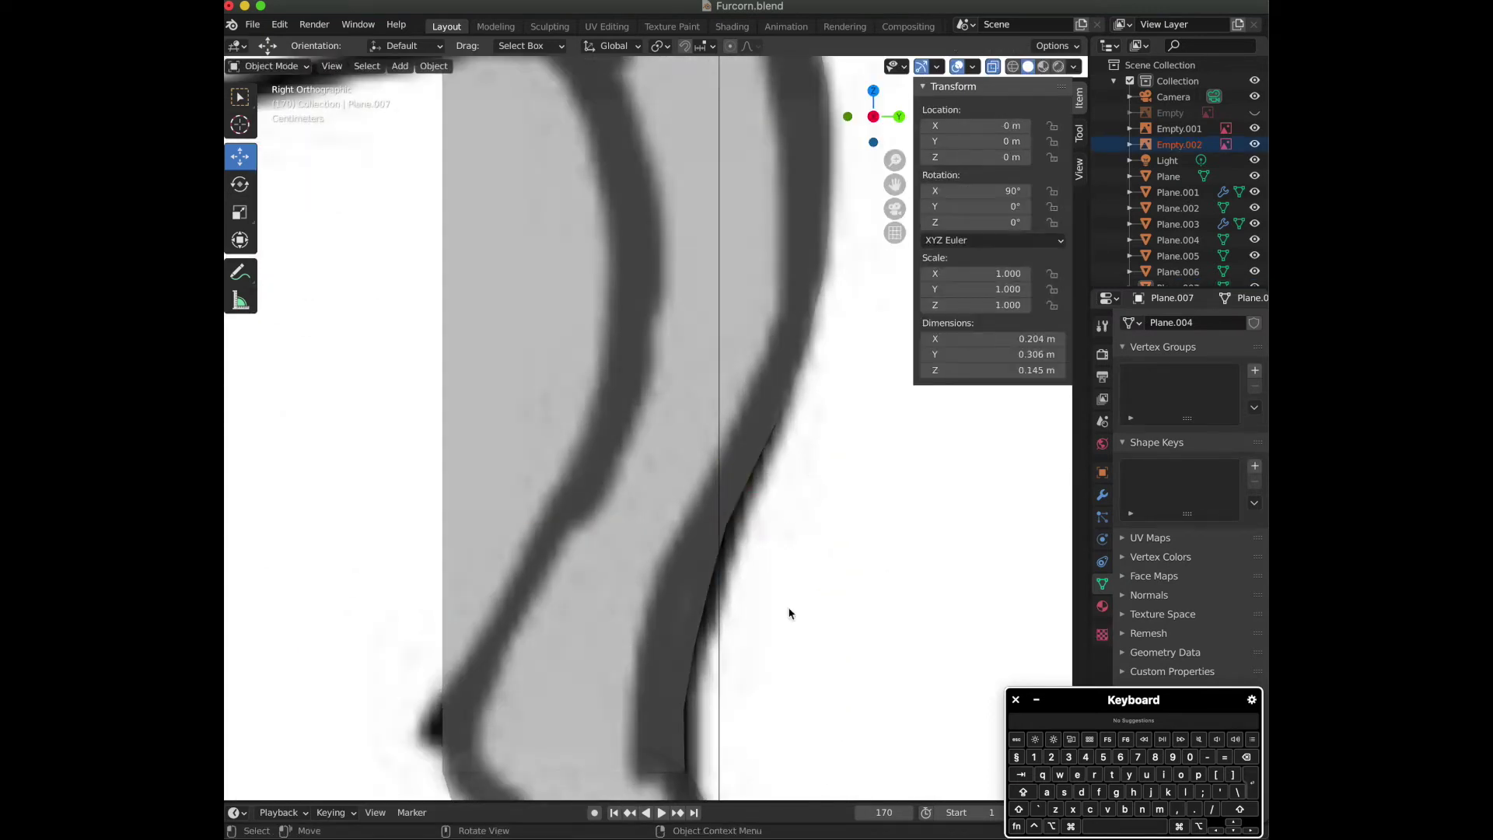
pyautogui.scroll(-2, 692, 740)
pyautogui.press('Tab')
pyautogui.moveTo(697, 676); pyautogui.dragTo(670, 652)
pyautogui.moveTo(731, 664); pyautogui.dragTo(740, 666)
pyautogui.press('super+z')
# Shift the left edge's lower rows inward along Y, taking progressively higher rows, to follow the limb's inner outline.
pyautogui.keyDown('shift'); pyautogui.moveTo(472, 662); pyautogui.dragTo(581, 669, button='middle'); pyautogui.keyUp('shift')
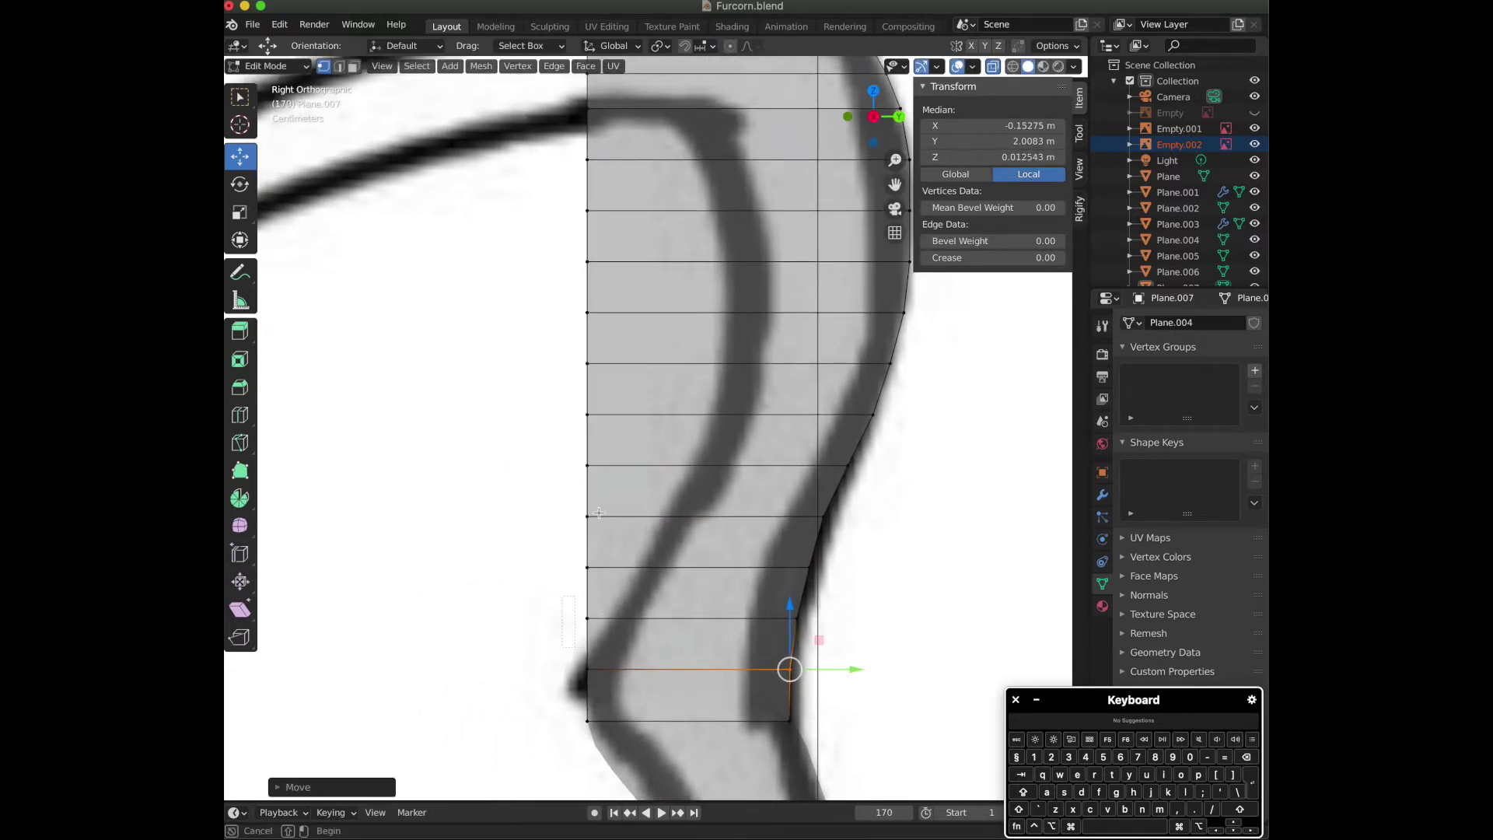
pyautogui.moveTo(599, 512); pyautogui.dragTo(634, 64)
pyautogui.scroll(-1, 651, 426)
pyautogui.moveTo(895, 184); pyautogui.dragTo(902, 255)
pyautogui.moveTo(680, 141); pyautogui.dragTo(684, 126)
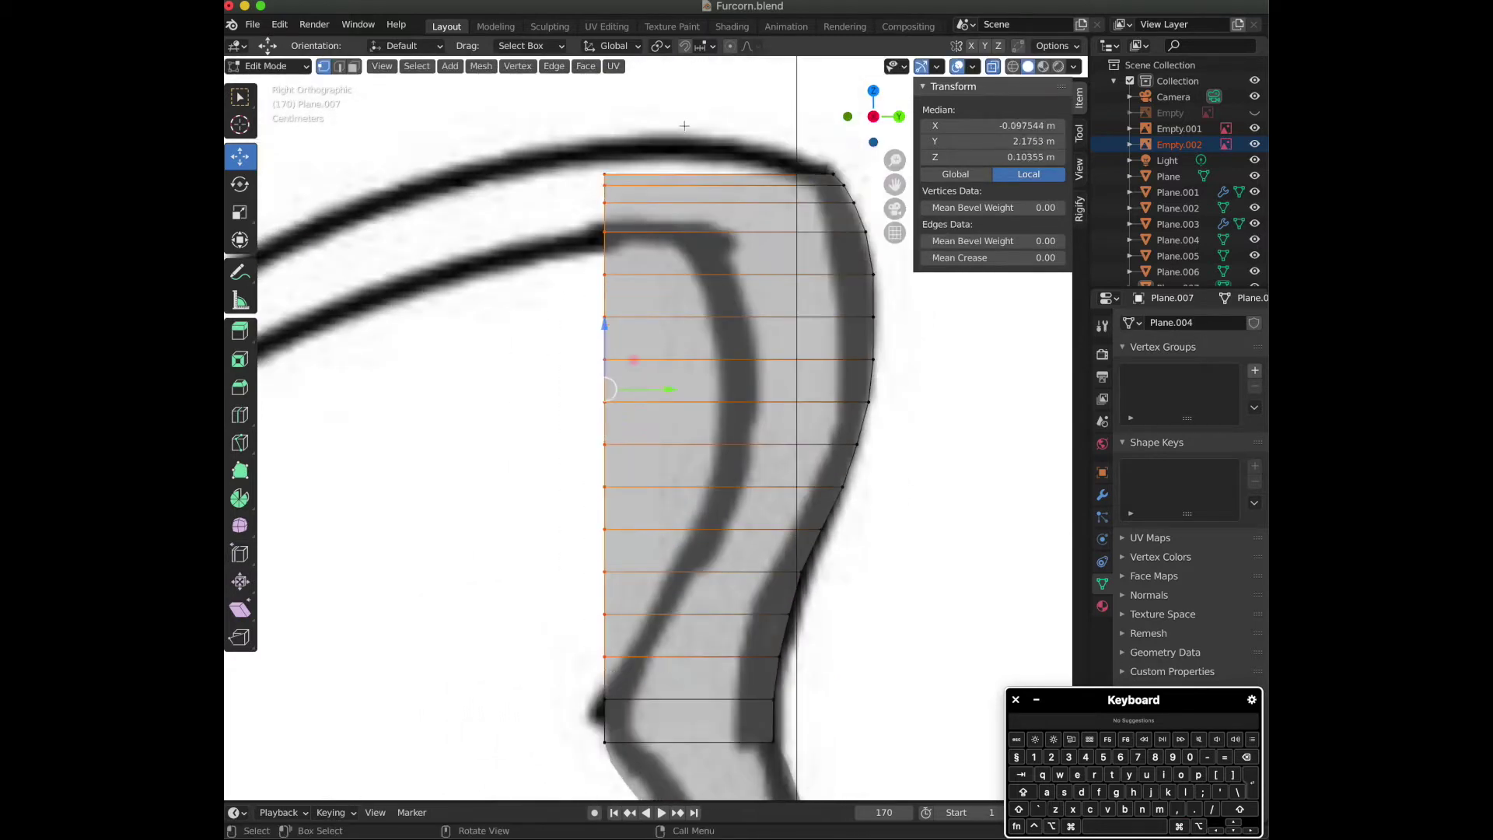
pyautogui.moveTo(662, 389); pyautogui.dragTo(692, 400)
pyautogui.moveTo(713, 143); pyautogui.dragTo(713, 144)
pyautogui.moveTo(689, 372); pyautogui.dragTo(704, 375)
pyautogui.moveTo(693, 107); pyautogui.dragTo(694, 107)
pyautogui.moveTo(717, 348); pyautogui.dragTo(738, 349)
pyautogui.moveTo(653, 549); pyautogui.dragTo(733, 133)
pyautogui.moveTo(718, 329); pyautogui.dragTo(739, 337)
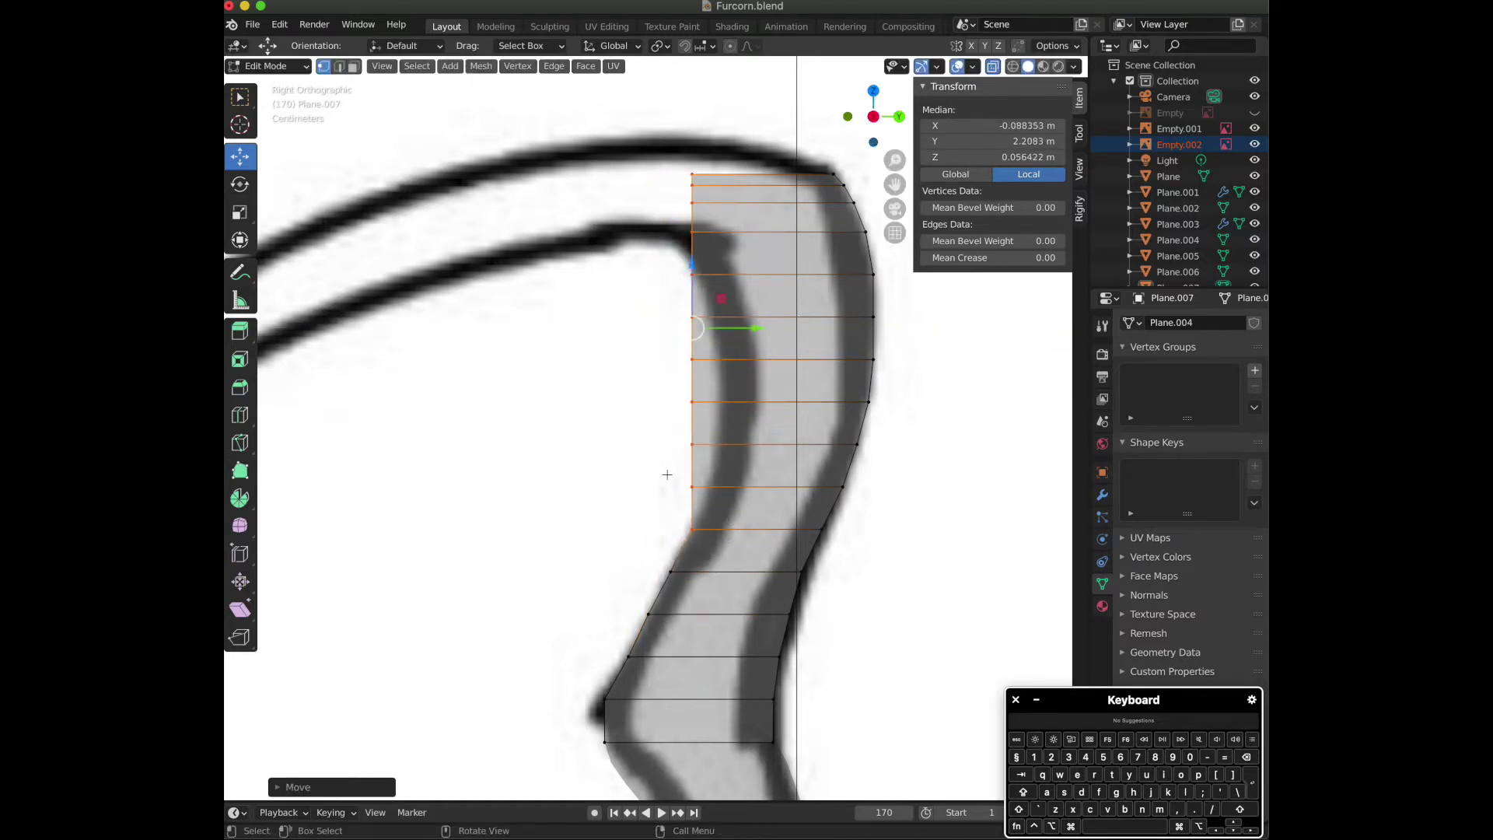
# Shape the left edge's upper rows along Y, pulling the highest ones back outward where the inner outline turns into the upper limb.
pyautogui.moveTo(723, 126); pyautogui.dragTo(724, 126)
pyautogui.moveTo(743, 308); pyautogui.dragTo(761, 312)
pyautogui.moveTo(767, 151); pyautogui.dragTo(769, 150)
pyautogui.moveTo(757, 289); pyautogui.dragTo(767, 293)
pyautogui.moveTo(693, 421); pyautogui.dragTo(770, 149)
pyautogui.moveTo(767, 270); pyautogui.dragTo(769, 276)
pyautogui.moveTo(695, 379); pyautogui.dragTo(764, 109)
pyautogui.moveTo(767, 248); pyautogui.dragTo(765, 245)
pyautogui.moveTo(701, 337); pyautogui.dragTo(766, 124)
pyautogui.moveTo(773, 241); pyautogui.dragTo(771, 246)
pyautogui.moveTo(696, 294); pyautogui.dragTo(755, 133)
pyautogui.moveTo(775, 214); pyautogui.dragTo(767, 211)
pyautogui.moveTo(692, 245); pyautogui.dragTo(743, 144)
pyautogui.moveTo(759, 196)
pyautogui.mouseDown()
pyautogui.moveTo(746, 192)
pyautogui.moveTo(728, 222)
pyautogui.moveTo(734, 194)
pyautogui.mouseUp()
# Nudge the left edge's middle rows and a row near its top along Y for a closer fit to the inner outline.
pyautogui.moveTo(892, 165)
pyautogui.mouseDown()
pyautogui.moveTo(823, 340)
pyautogui.moveTo(892, 171)
pyautogui.mouseUp()
pyautogui.moveTo(647, 330); pyautogui.dragTo(740, 517)
pyautogui.moveTo(735, 424); pyautogui.dragTo(743, 427)
pyautogui.moveTo(669, 533); pyautogui.dragTo(748, 564)
pyautogui.click(596, 284)
pyautogui.moveTo(595, 286); pyautogui.dragTo(661, 227)
pyautogui.moveTo(690, 195); pyautogui.dragTo(694, 195)
# Shift the uppermost left-edge rows inward along Y to round the strip's top-left corner, undoing the excess move.
pyautogui.moveTo(599, 212); pyautogui.dragTo(695, 183)
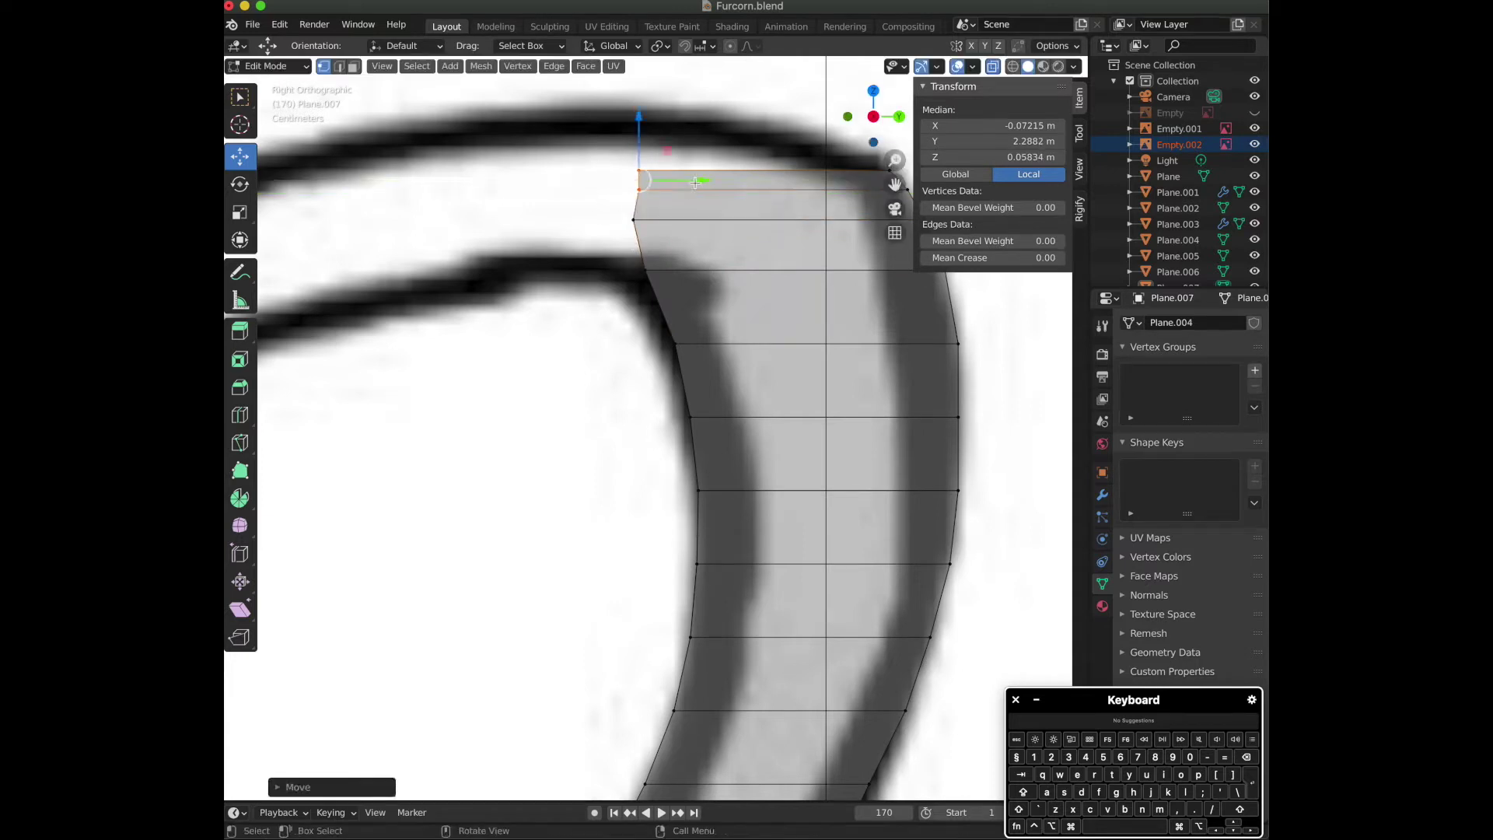
pyautogui.scroll(-1, 694, 183)
pyautogui.moveTo(666, 221); pyautogui.dragTo(728, 217)
pyautogui.press('Tab')
pyautogui.scroll(-1, 744, 190)
pyautogui.press('Tab')
pyautogui.moveTo(703, 265); pyautogui.dragTo(704, 265)
pyautogui.press('super+z')
pyautogui.press('Tab')
pyautogui.scroll(1, 694, 256)
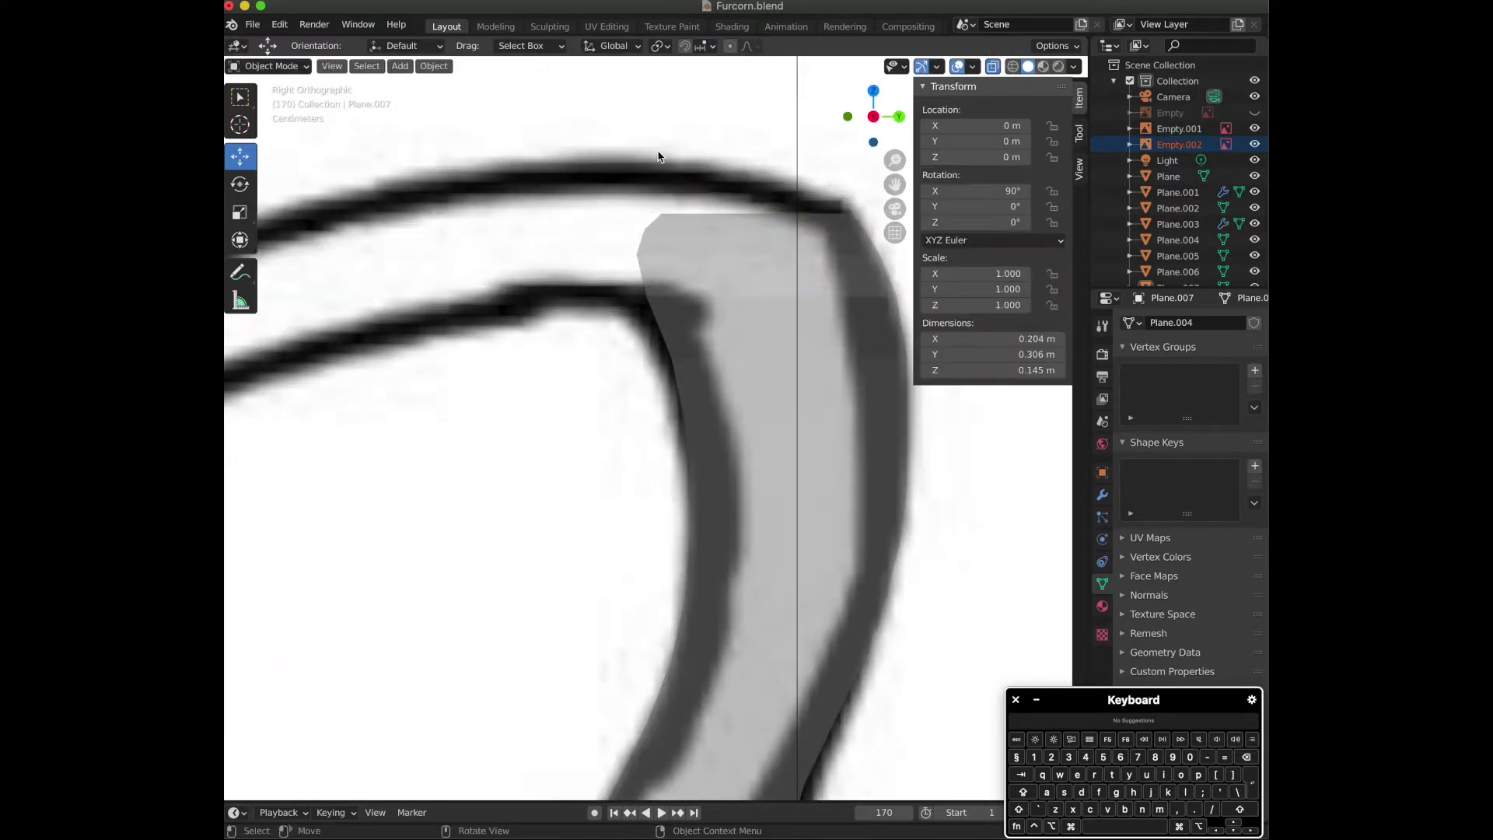
pyautogui.press('Tab')
pyautogui.moveTo(703, 223); pyautogui.dragTo(705, 225)
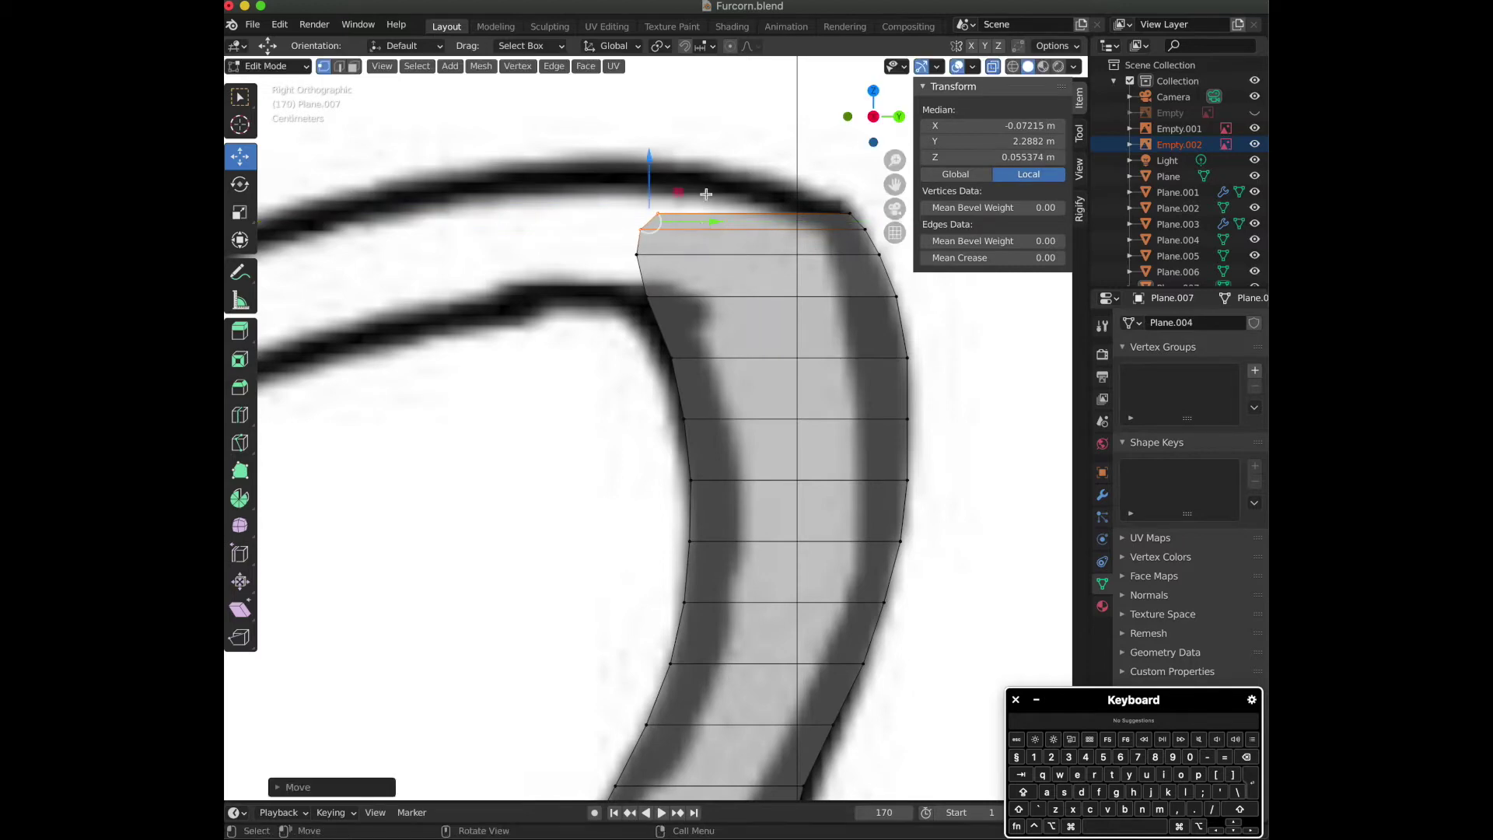
# Compare the strip with the reference drawings in back and side views, switching between Object and Edit Mode.
pyautogui.press('Tab')
pyautogui.scroll(-3, 707, 226)
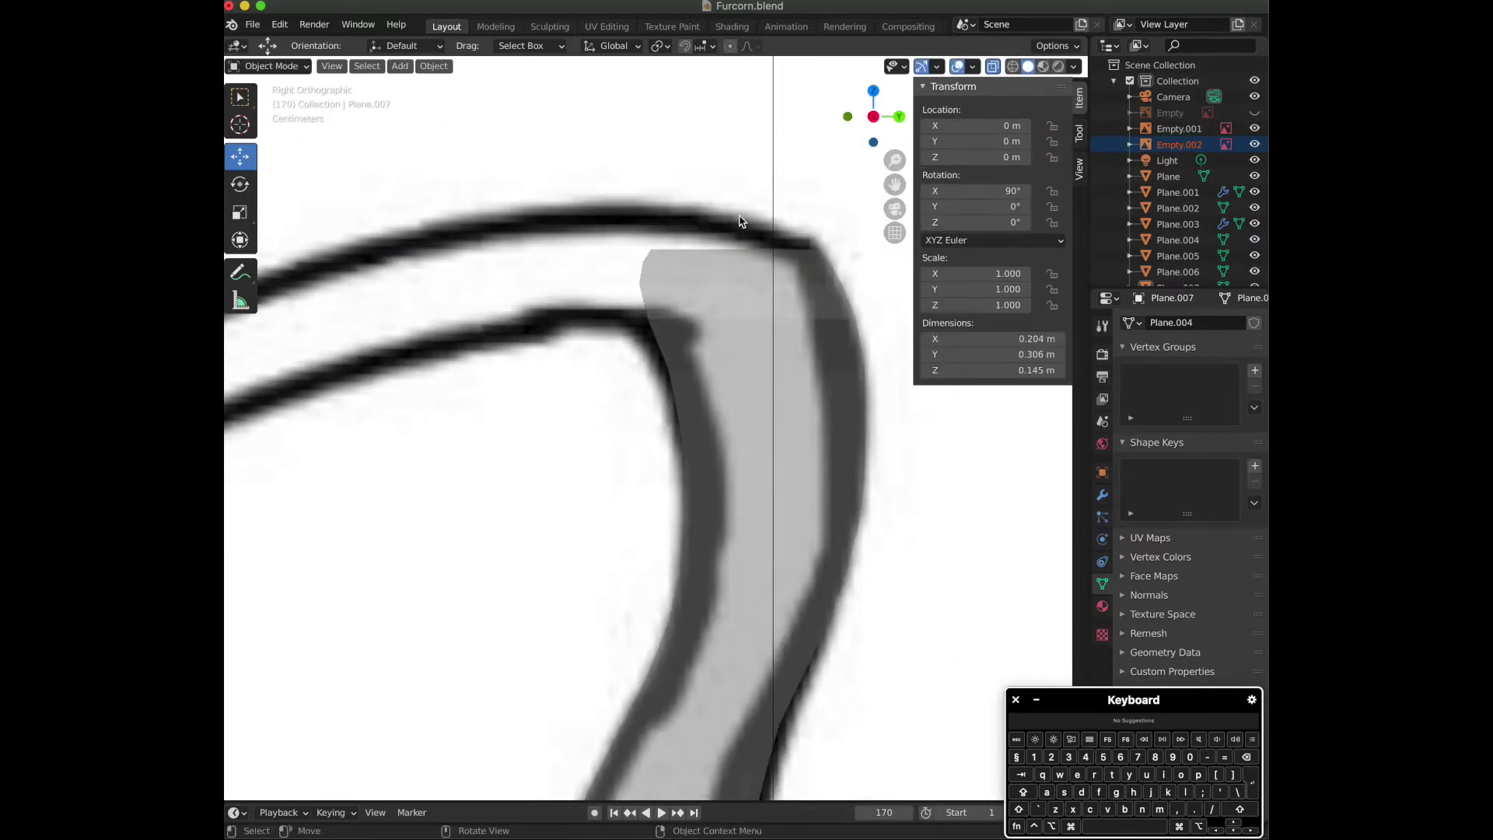
pyautogui.press('Tab')
pyautogui.click(900, 117)
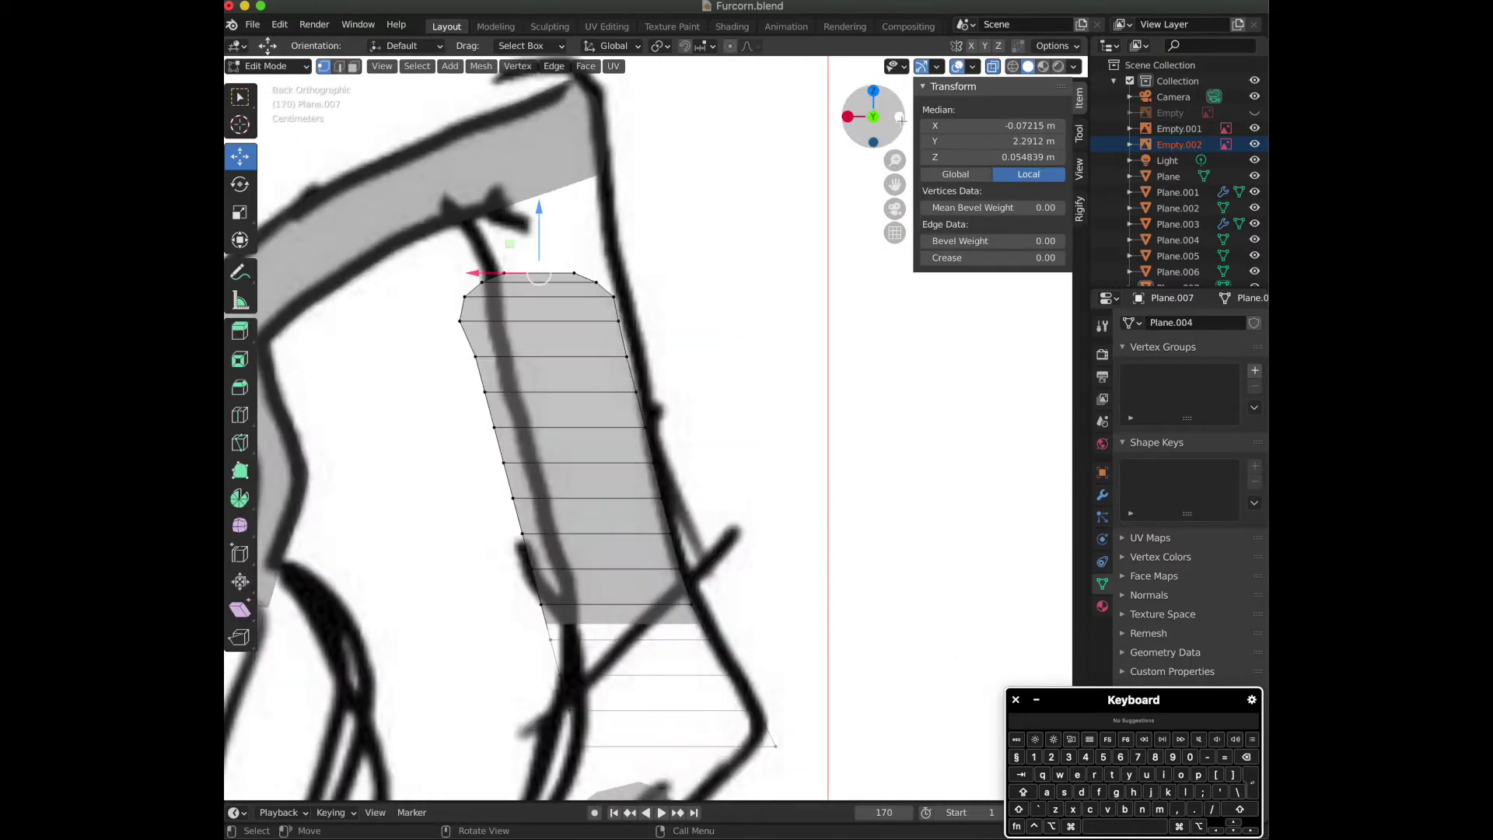
pyautogui.click(849, 120)
pyautogui.scroll(-3, 736, 231)
pyautogui.click(899, 117)
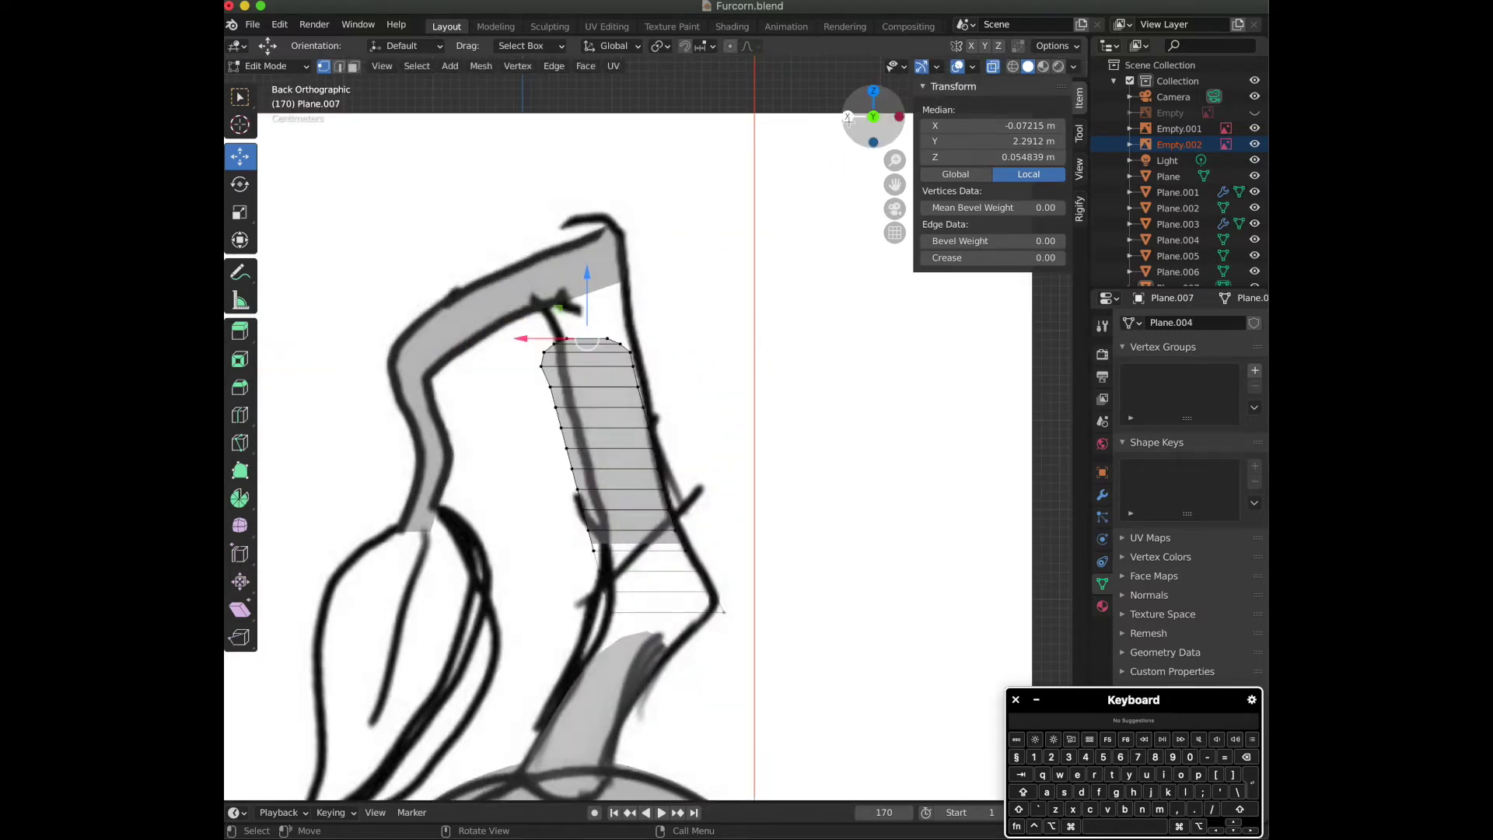
pyautogui.click(848, 119)
pyautogui.scroll(2, 807, 207)
pyautogui.press('Tab')
pyautogui.press('Tab')
pyautogui.scroll(-2, 807, 208)
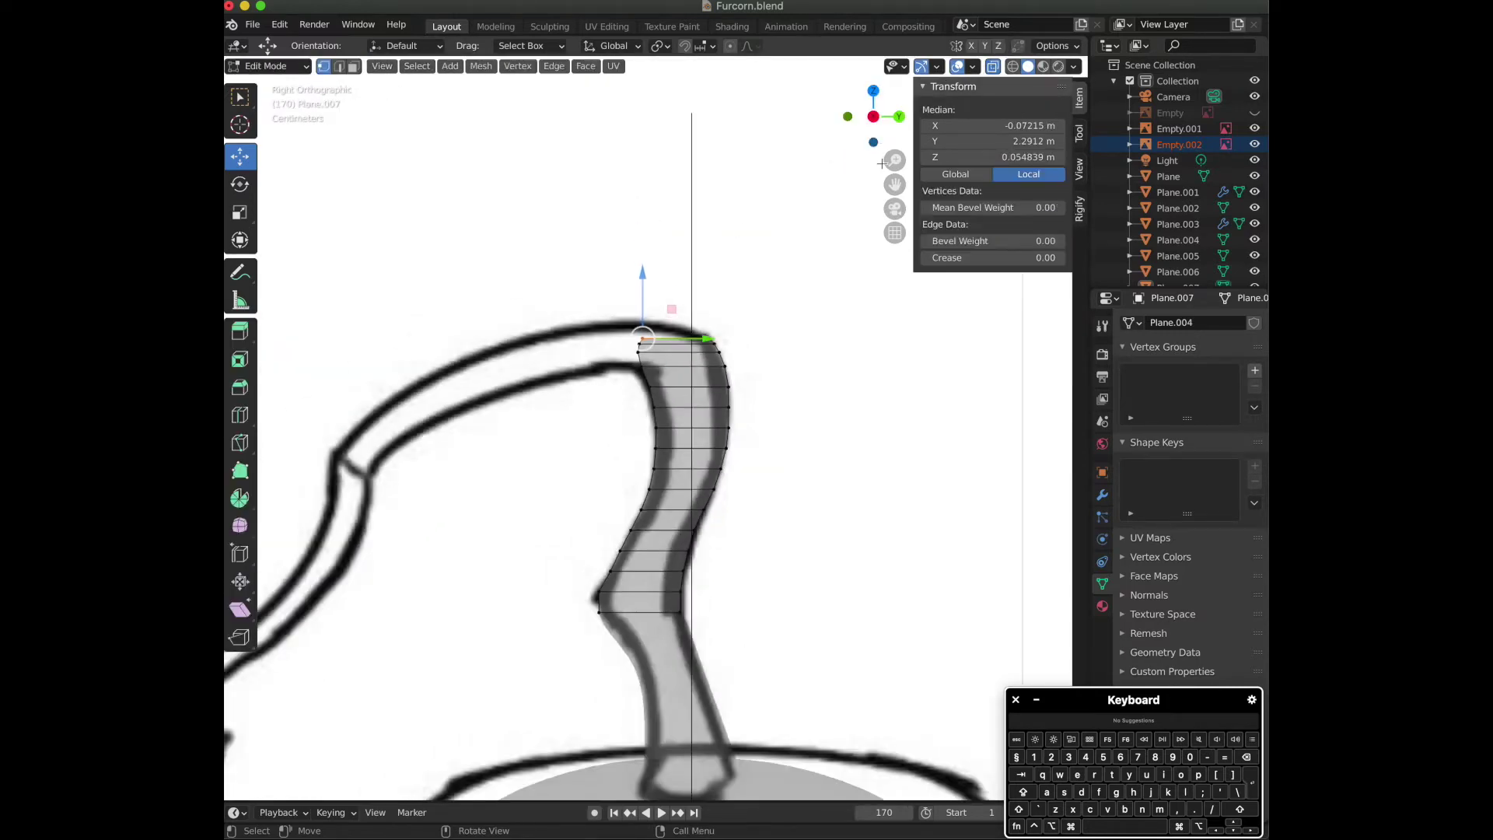
pyautogui.scroll(2, 699, 437)
# Try adding two lengthwise loop cuts to the strip's side faces and two to its back faces.
pyautogui.hotkey('ctrl', 'r')
pyautogui.click(699, 437)
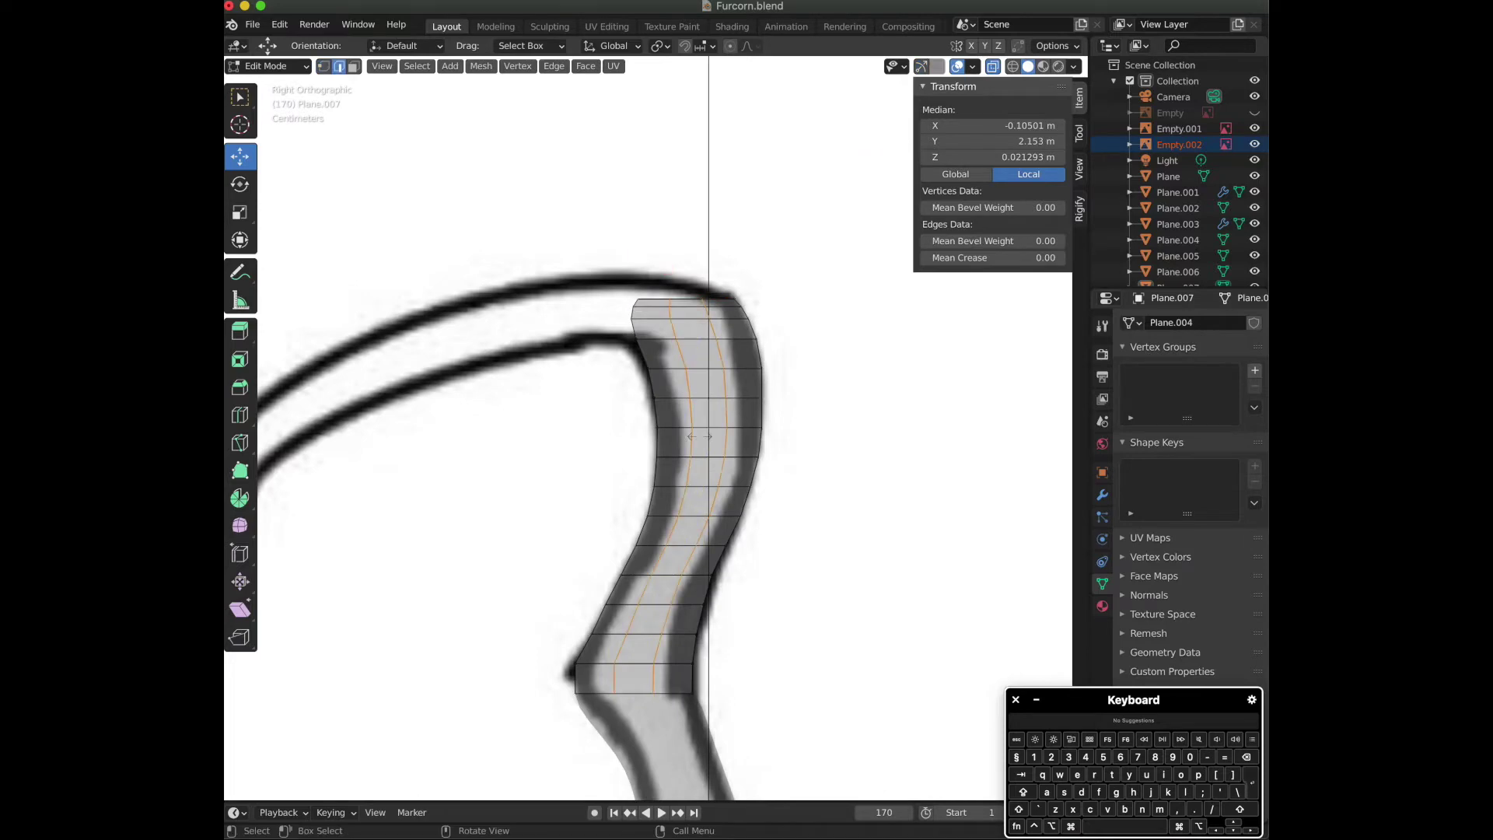
pyautogui.click(699, 437)
pyautogui.click(899, 118)
pyautogui.click(703, 376)
pyautogui.hotkey('ctrl', 'r')
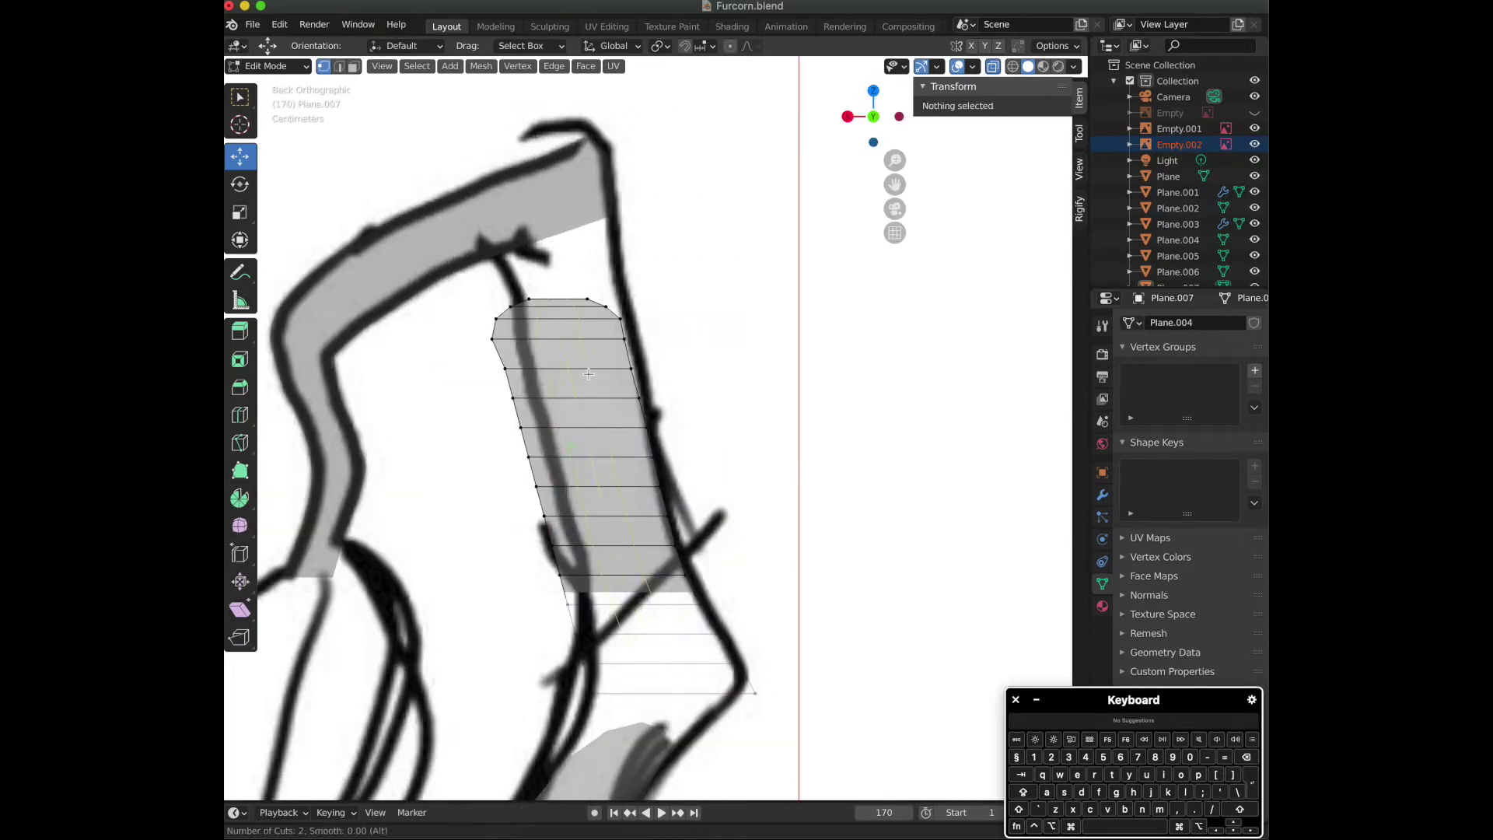
pyautogui.click(589, 374)
pyautogui.click(589, 374)
pyautogui.click(720, 260)
pyautogui.click(847, 117)
pyautogui.click(639, 297)
# Add three centred lengthwise loop cuts to the strip's side faces and three to its back faces.
pyautogui.hotkey('ctrl', 'r')
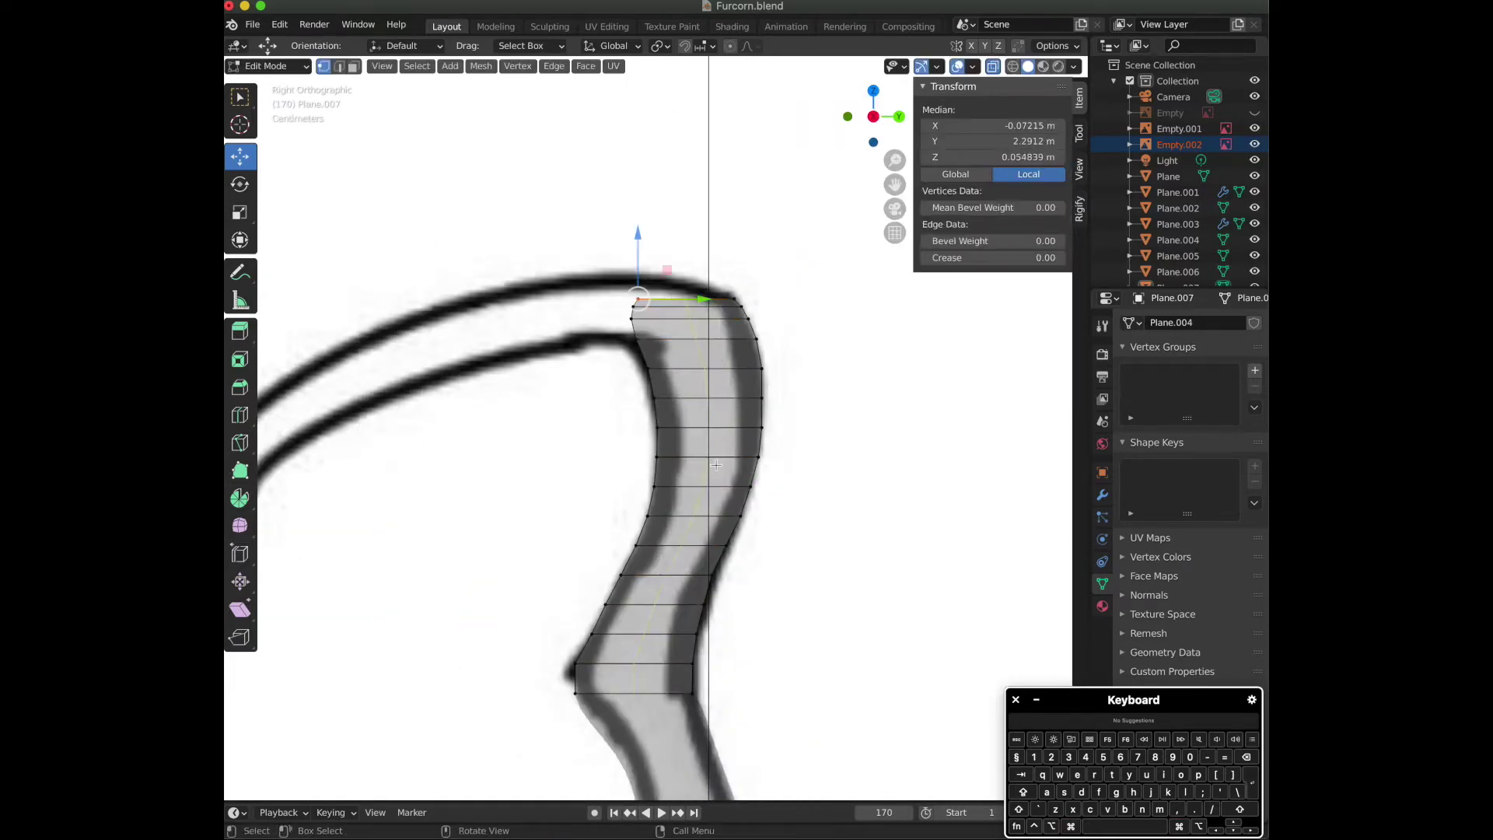
pyautogui.click(715, 464)
pyautogui.rightClick(683, 477)
pyautogui.press('ctrl+KP_1')
pyautogui.hotkey('ctrl', 'r')
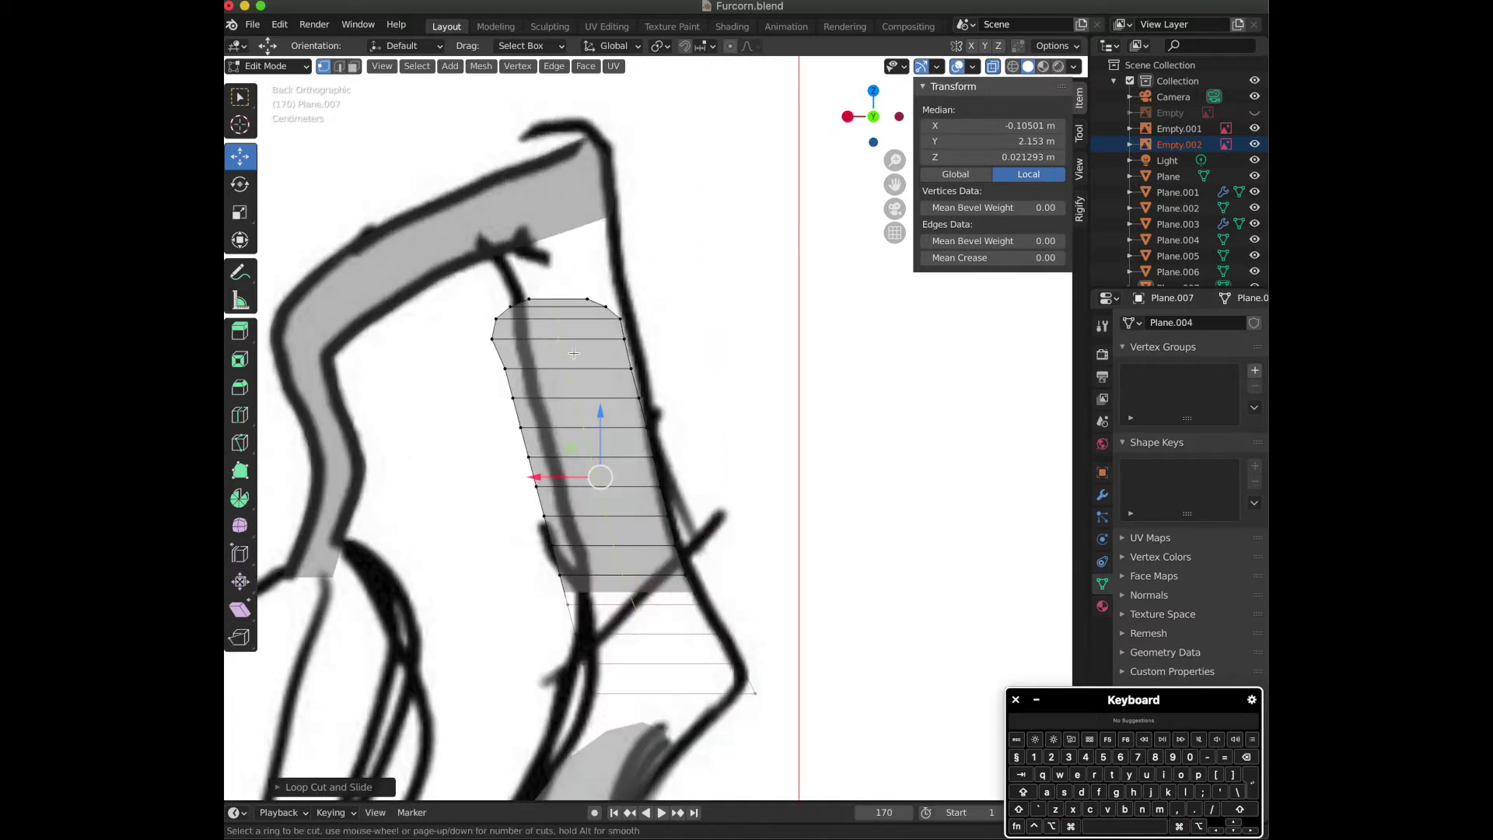
pyautogui.click(559, 371)
pyautogui.rightClick(559, 371)
# Smooth all of the strip's vertices with the Smooth tool, undo the excess smoothing, and check the shape in Object Mode.
pyautogui.press('a')
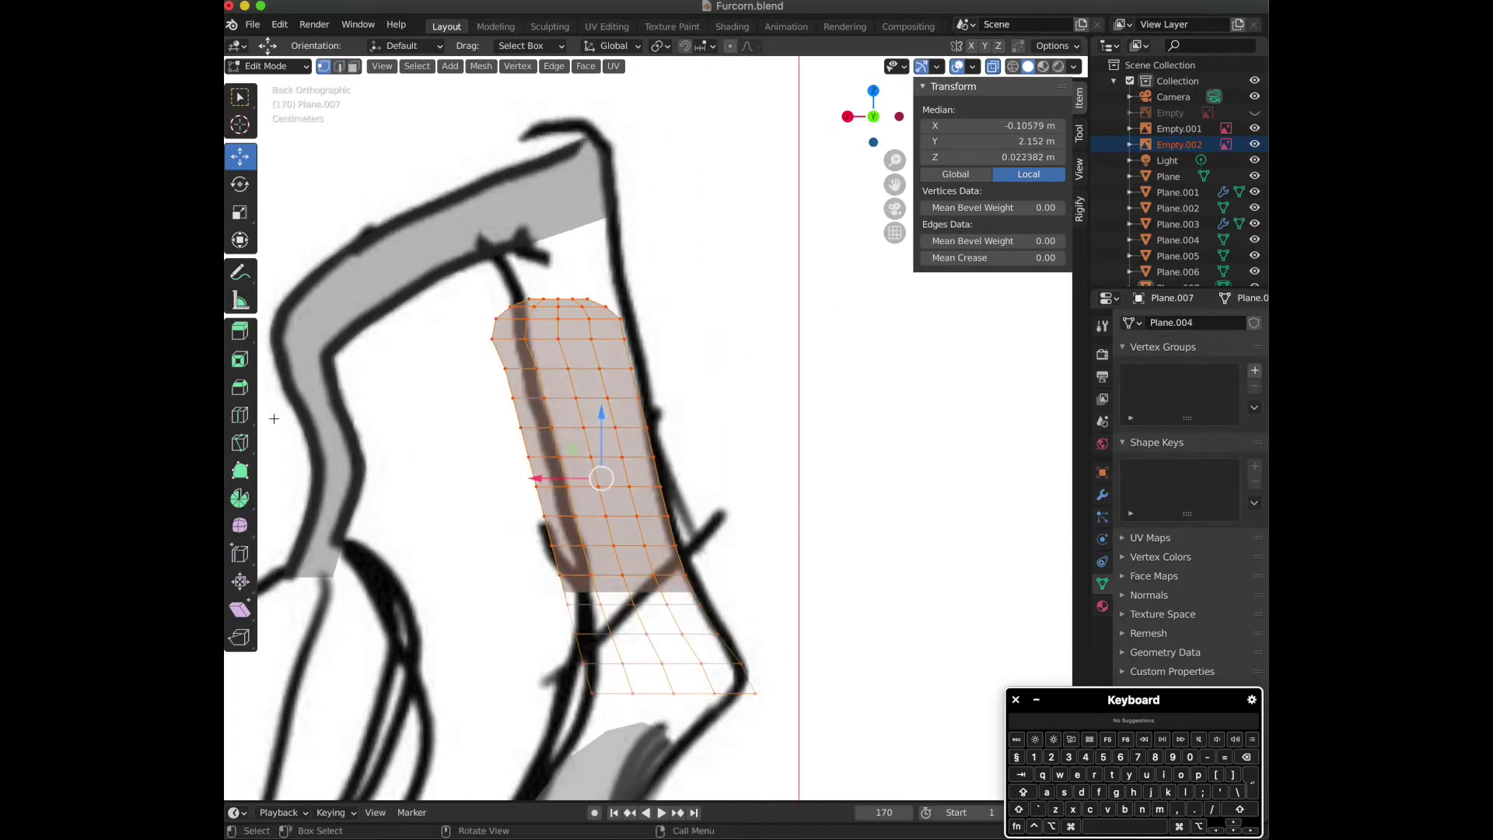
pyautogui.click(244, 535)
pyautogui.click(848, 117)
pyautogui.moveTo(679, 394); pyautogui.dragTo(761, 349)
pyautogui.press('super+z')
pyautogui.press('super+z')
pyautogui.moveTo(680, 394)
pyautogui.mouseDown()
pyautogui.moveTo(720, 369)
pyautogui.moveTo(702, 378)
pyautogui.mouseUp()
pyautogui.press('super+z')
pyautogui.press('super+z')
pyautogui.press('super+z')
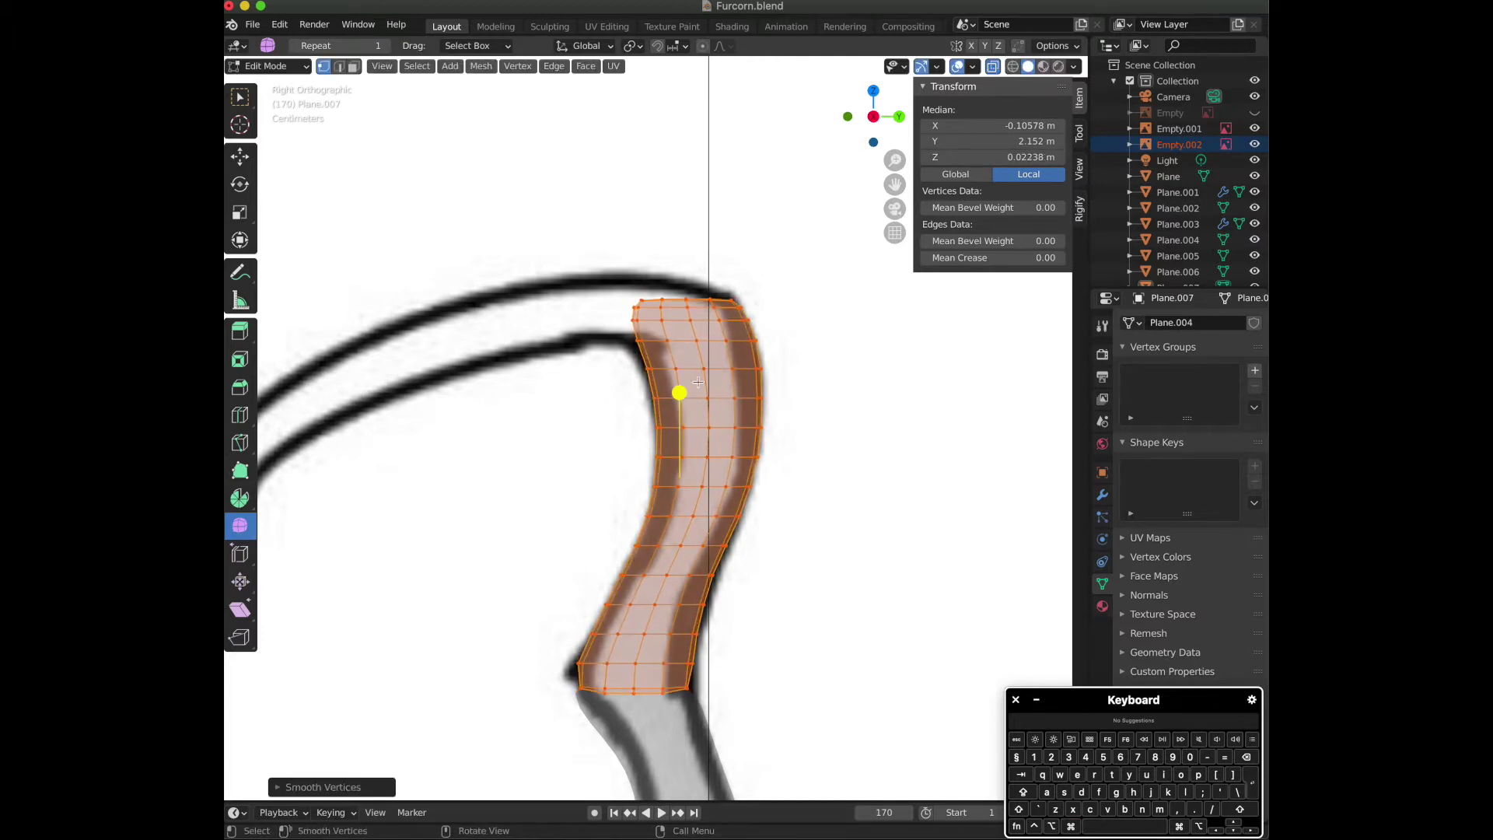
pyautogui.press('Tab')
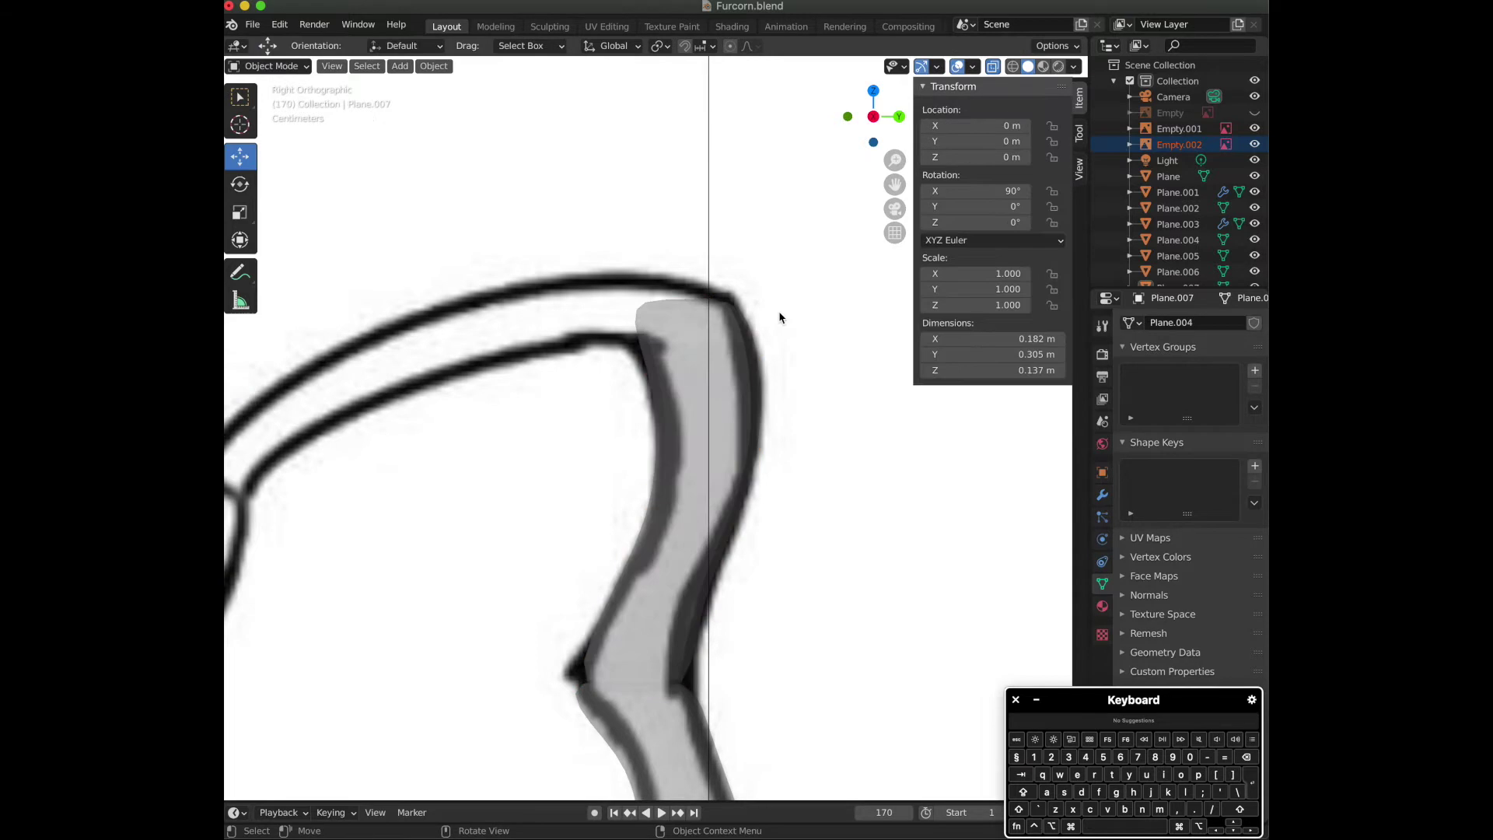
pyautogui.press('Tab')
# Stretch the smoothed strip along Z and move it down so its ends meet the limb's top and the stem.
pyautogui.press('s')
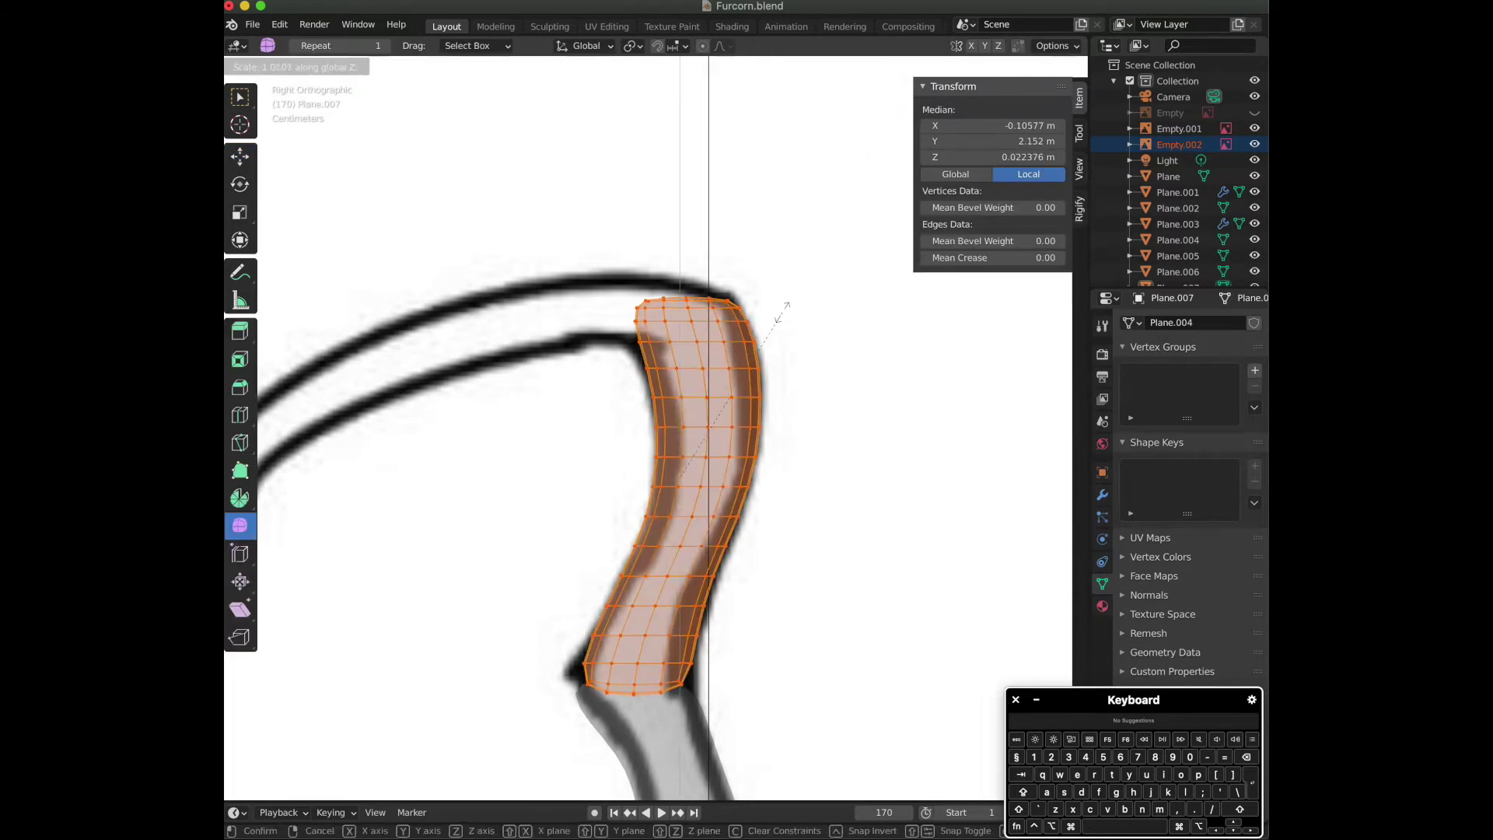
pyautogui.click(753, 324)
pyautogui.click(243, 160)
pyautogui.moveTo(674, 419); pyautogui.dragTo(672, 428)
pyautogui.press('s')
pyautogui.click(777, 361)
# Widen the strip slightly along Y and shift it along Y to refit the limb's side outline.
pyautogui.press('s')
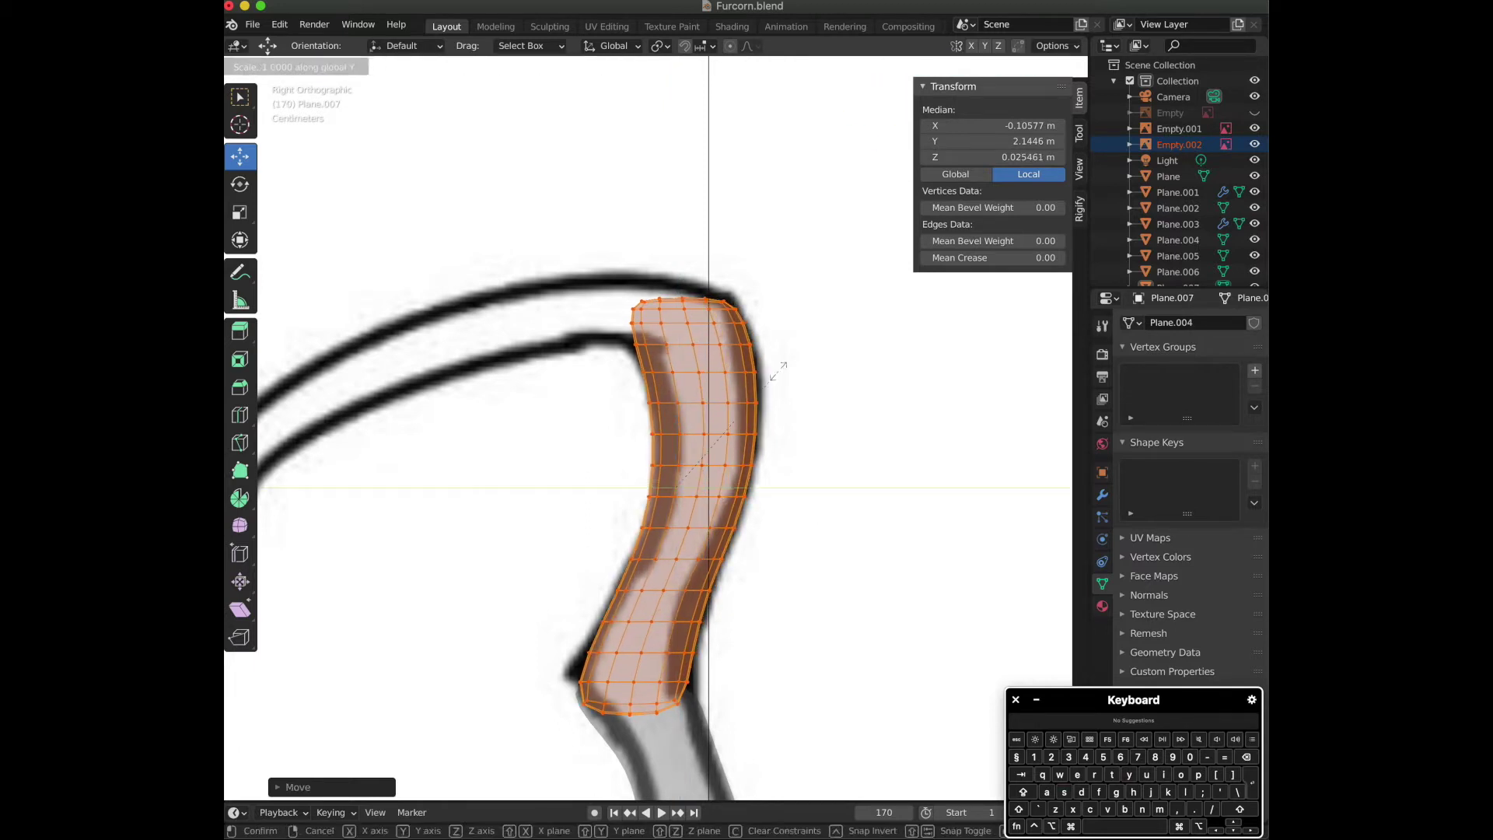
pyautogui.click(676, 483)
pyautogui.press('g')
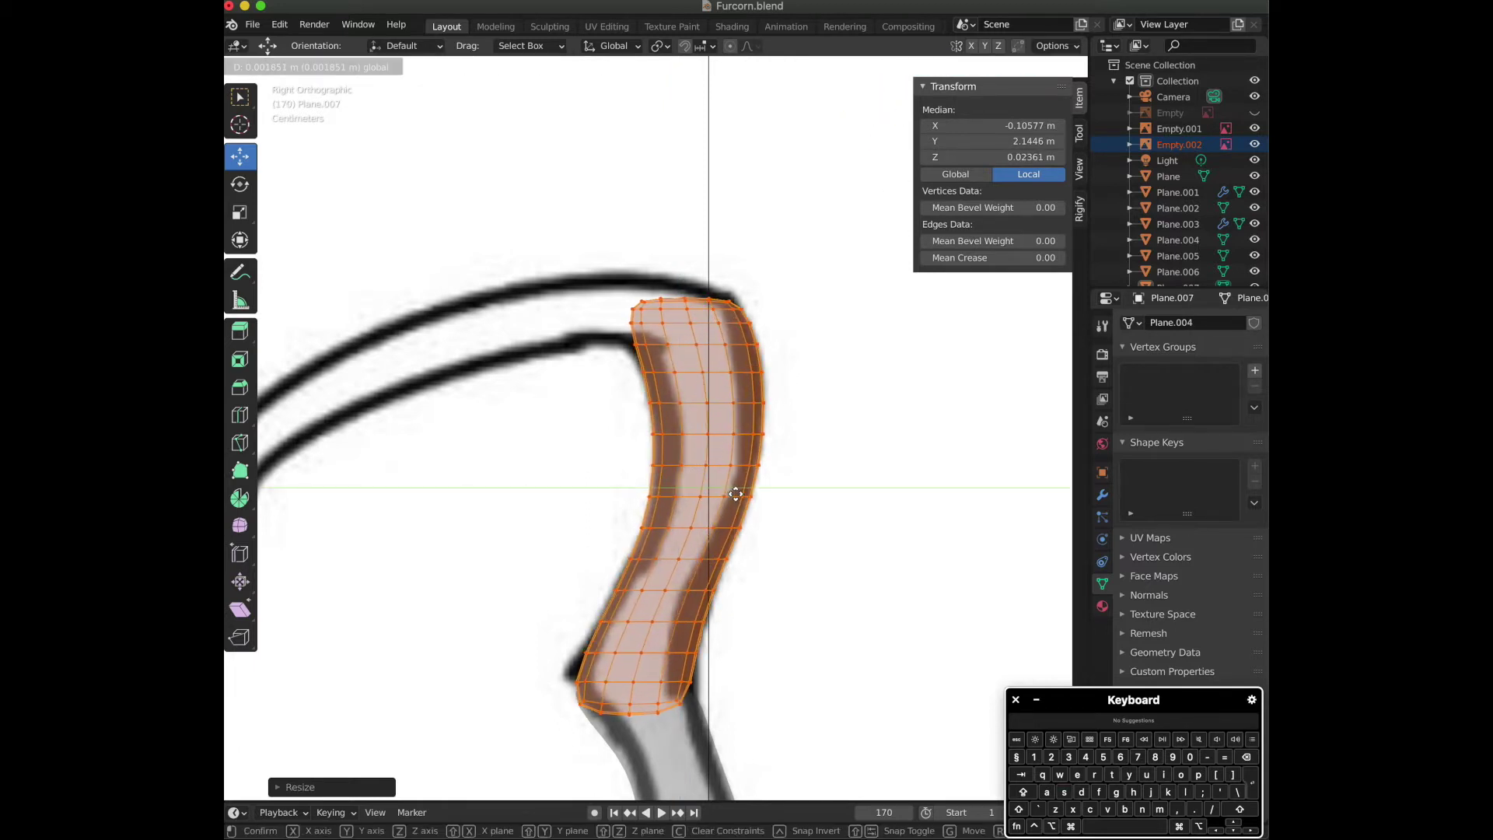
pyautogui.click(734, 496)
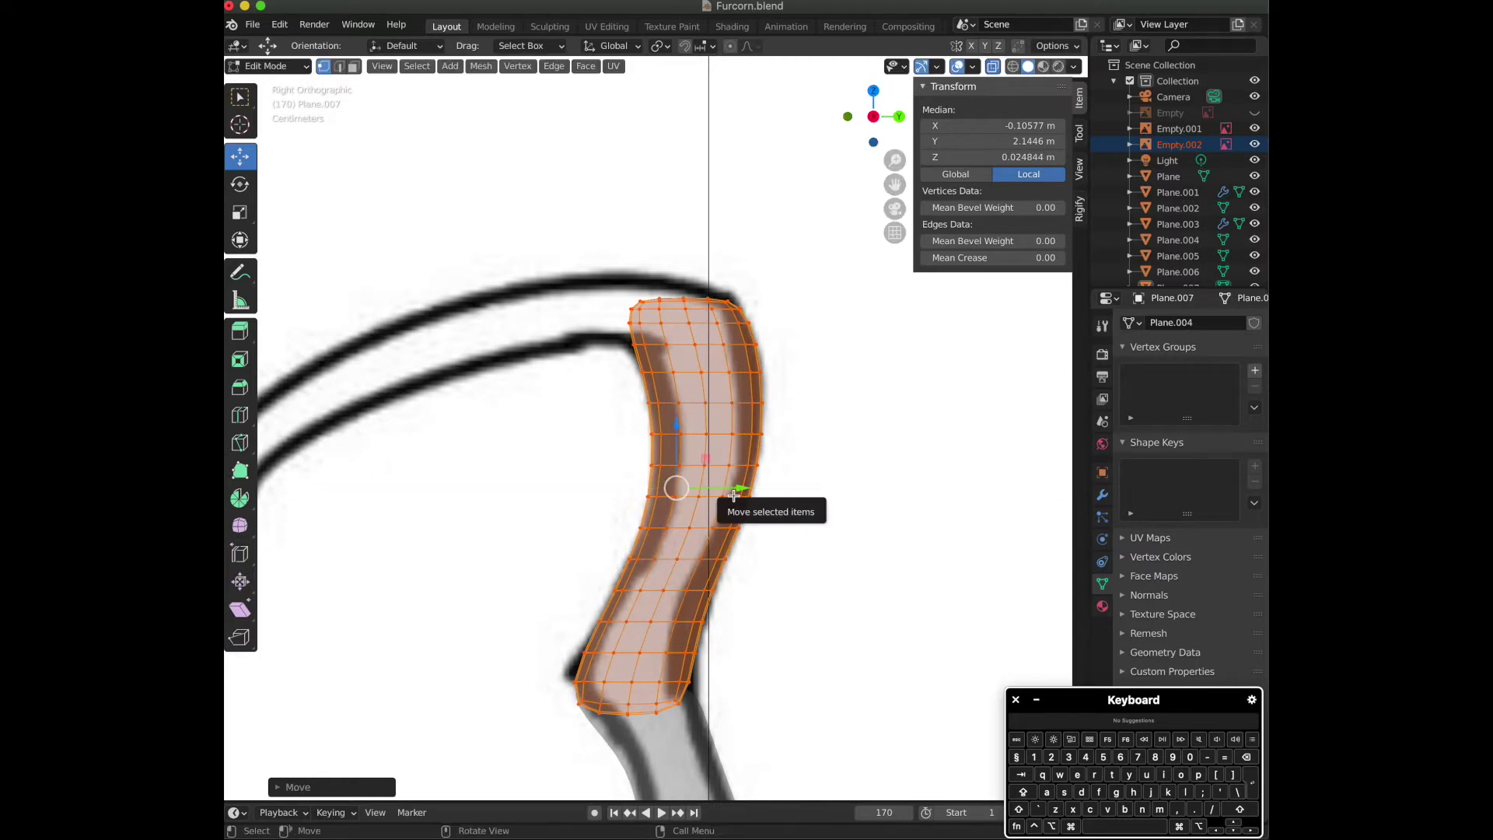
# Nudge the whole strip along Z and Y in side view, checking its fit to the limb outline in Object Mode.
pyautogui.press('Tab')
pyautogui.press('Tab')
pyautogui.moveTo(675, 442); pyautogui.dragTo(674, 444)
pyautogui.press('Tab')
pyautogui.press('Tab')
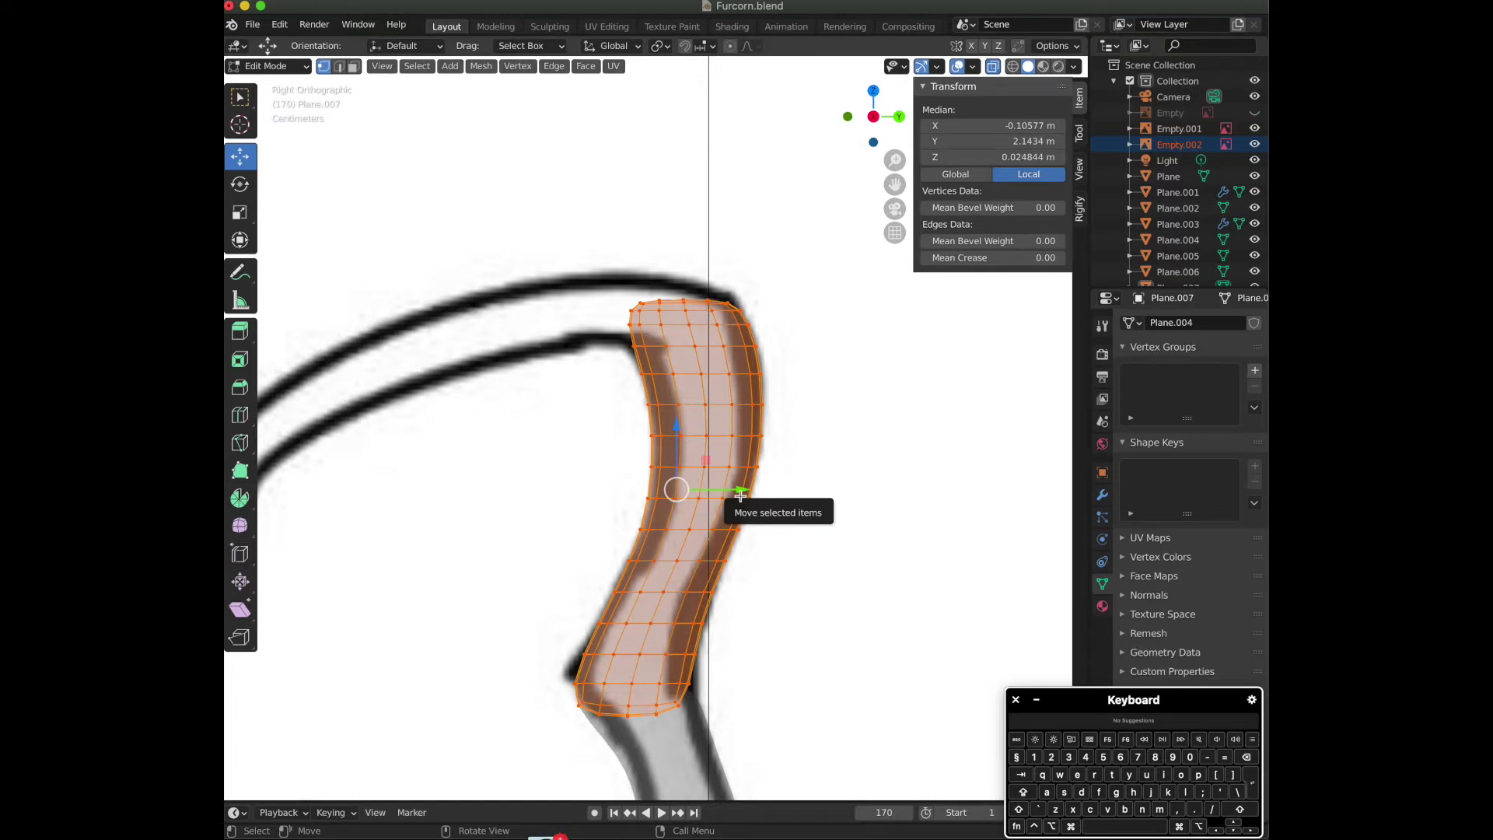
pyautogui.press('Tab')
pyautogui.press('Tab')
pyautogui.moveTo(740, 495); pyautogui.dragTo(738, 492)
pyautogui.moveTo(679, 427); pyautogui.dragTo(679, 423)
pyautogui.press('super+Tab')
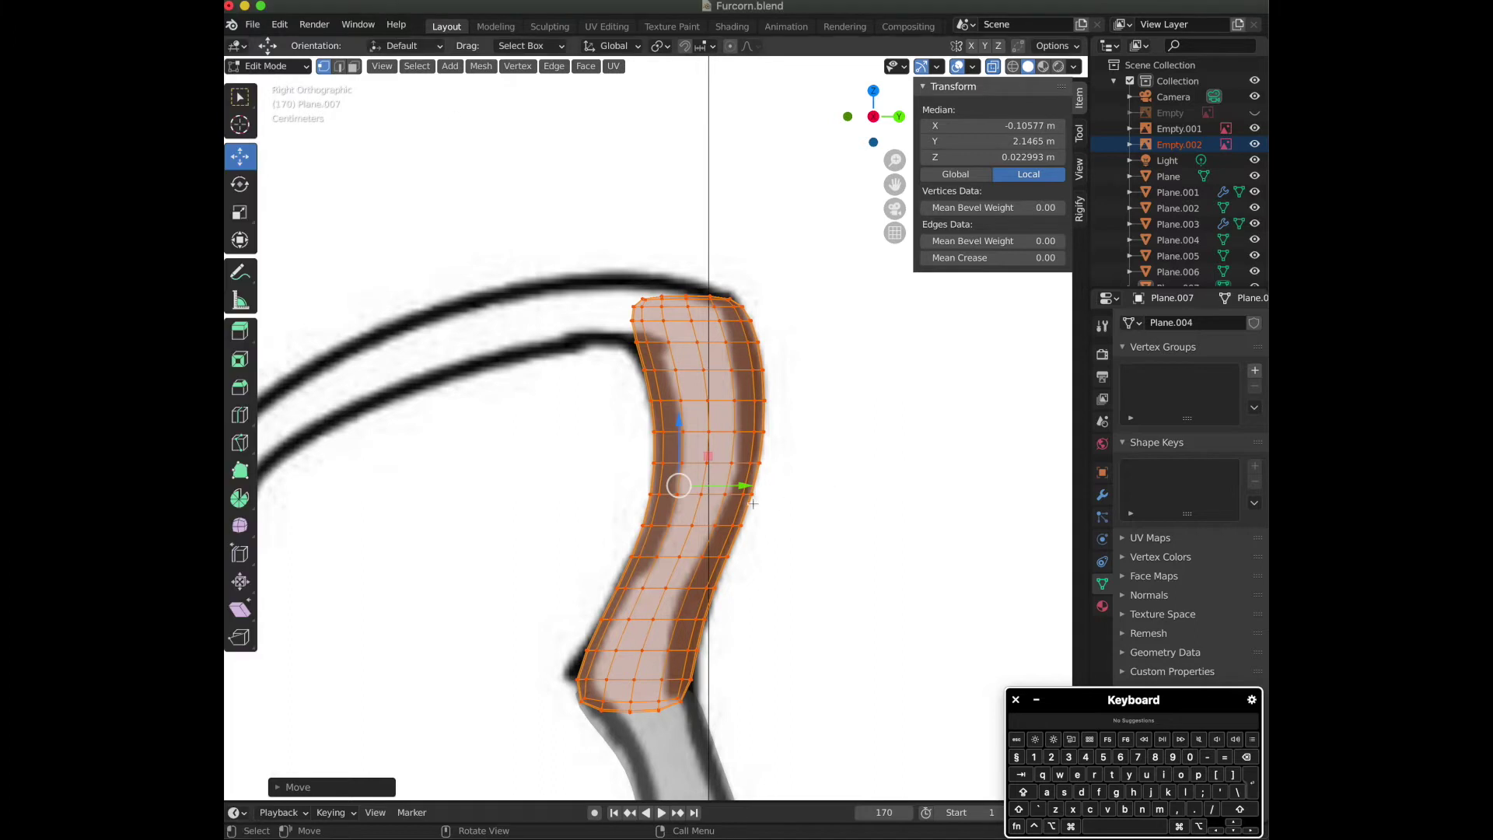
# Adjust the strip's width along Y and nudge it along Y to match the limb's side outline.
pyautogui.press('s')
pyautogui.press('y')
pyautogui.click(754, 476)
pyautogui.moveTo(739, 487); pyautogui.dragTo(736, 489)
# Undo the first vertical stretch and rescale the whole strip slightly along Z.
pyautogui.press('s')
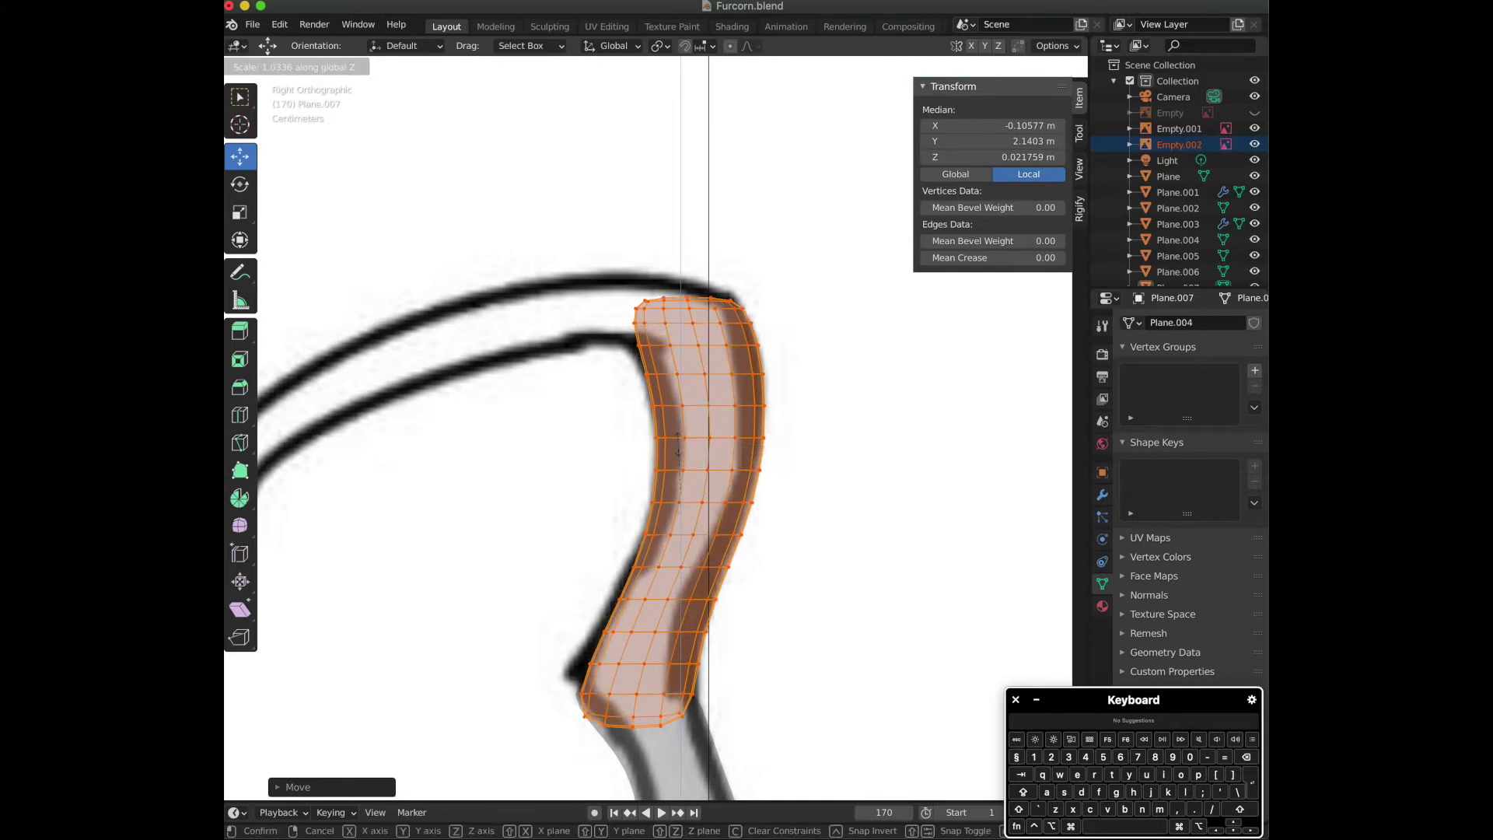
pyautogui.click(678, 444)
pyautogui.press('super+z')
pyautogui.press('s')
pyautogui.press('z')
pyautogui.press('Escape')
pyautogui.press('s')
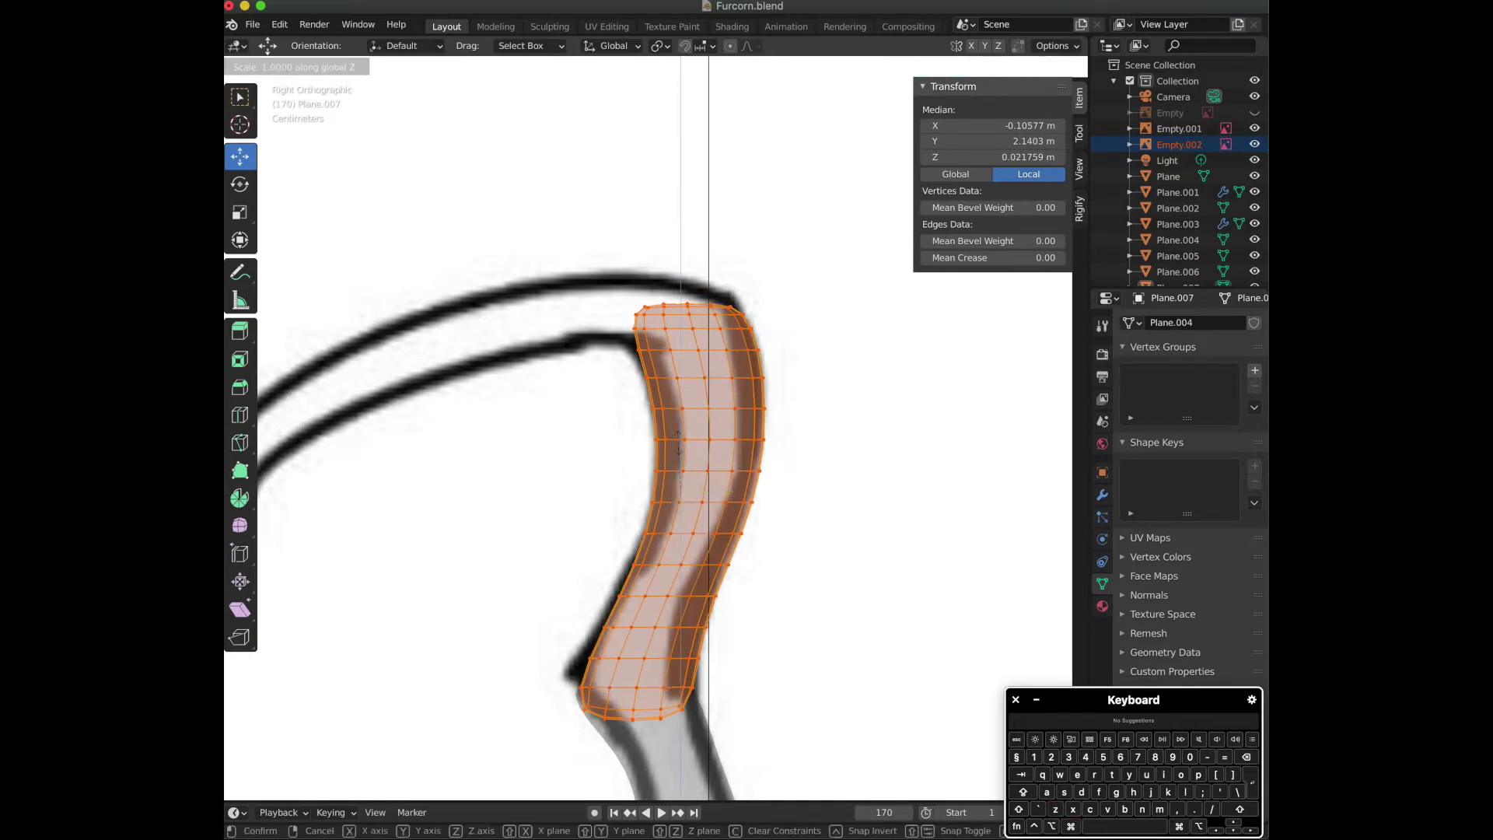
pyautogui.click(677, 443)
# Raise the strip about 0.002 m along Z, readjust its height, and nudge it along Y toward the outline.
pyautogui.moveTo(680, 444); pyautogui.dragTo(685, 442)
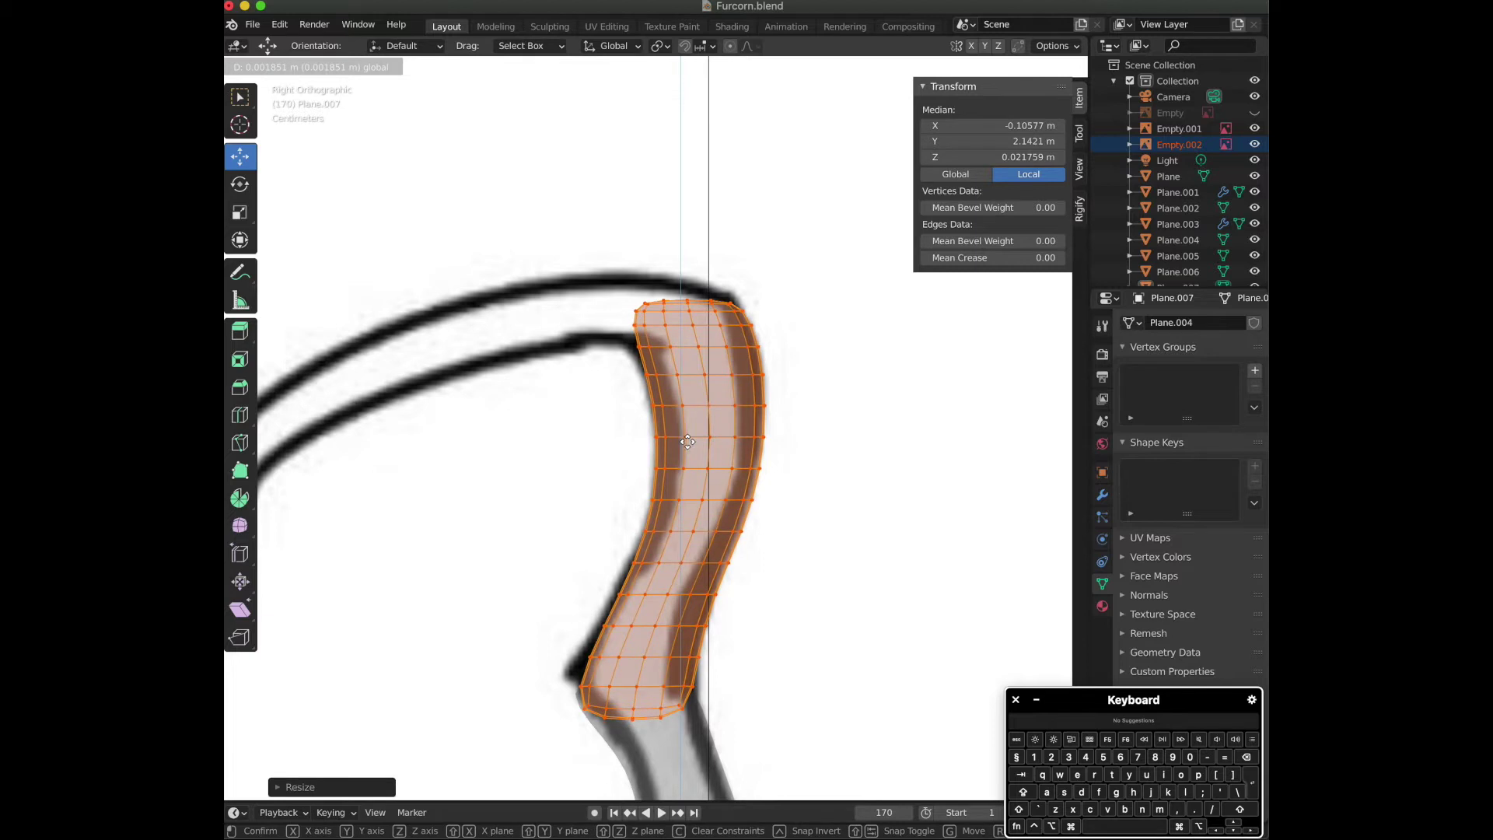
pyautogui.click(688, 442)
pyautogui.press('s')
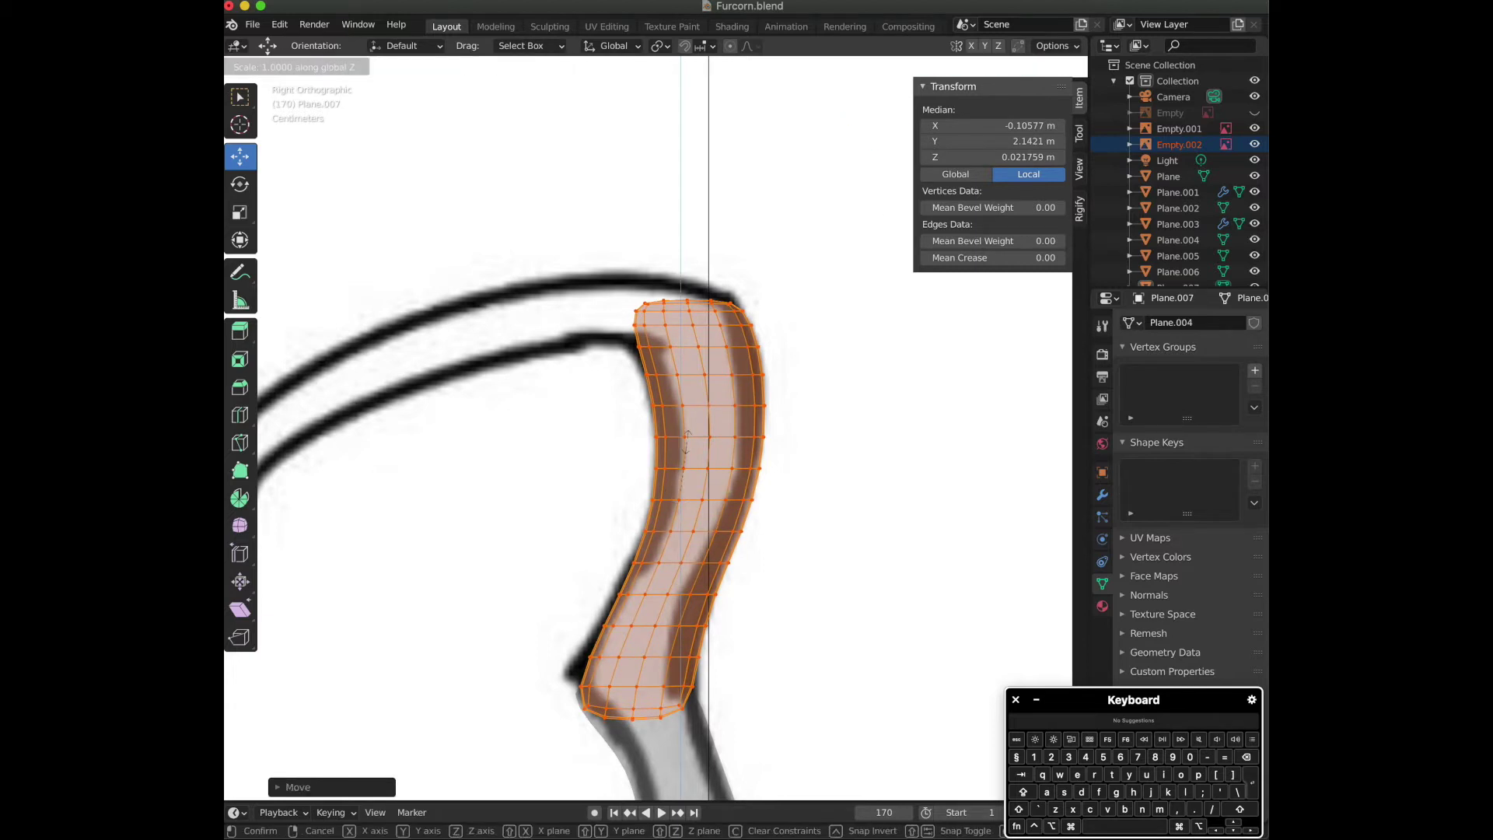
pyautogui.click(687, 442)
pyautogui.moveTo(739, 491); pyautogui.dragTo(736, 492)
pyautogui.moveTo(677, 432); pyautogui.dragTo(676, 434)
# Undo the last nudge, rescale the strip along Z in two passes, and move it slightly up to the limb's top.
pyautogui.hotkey('ctrl', 'z')
pyautogui.press('s')
pyautogui.press('z')
pyautogui.click(676, 433)
pyautogui.press('s')
pyautogui.press('z')
pyautogui.press('z')
pyautogui.press('z')
pyautogui.click(667, 435)
pyautogui.moveTo(675, 432); pyautogui.dragTo(676, 430)
pyautogui.press('s')
pyautogui.press('z')
pyautogui.rightClick(679, 426)
pyautogui.press('s')
pyautogui.press('z')
pyautogui.rightClick(679, 424)
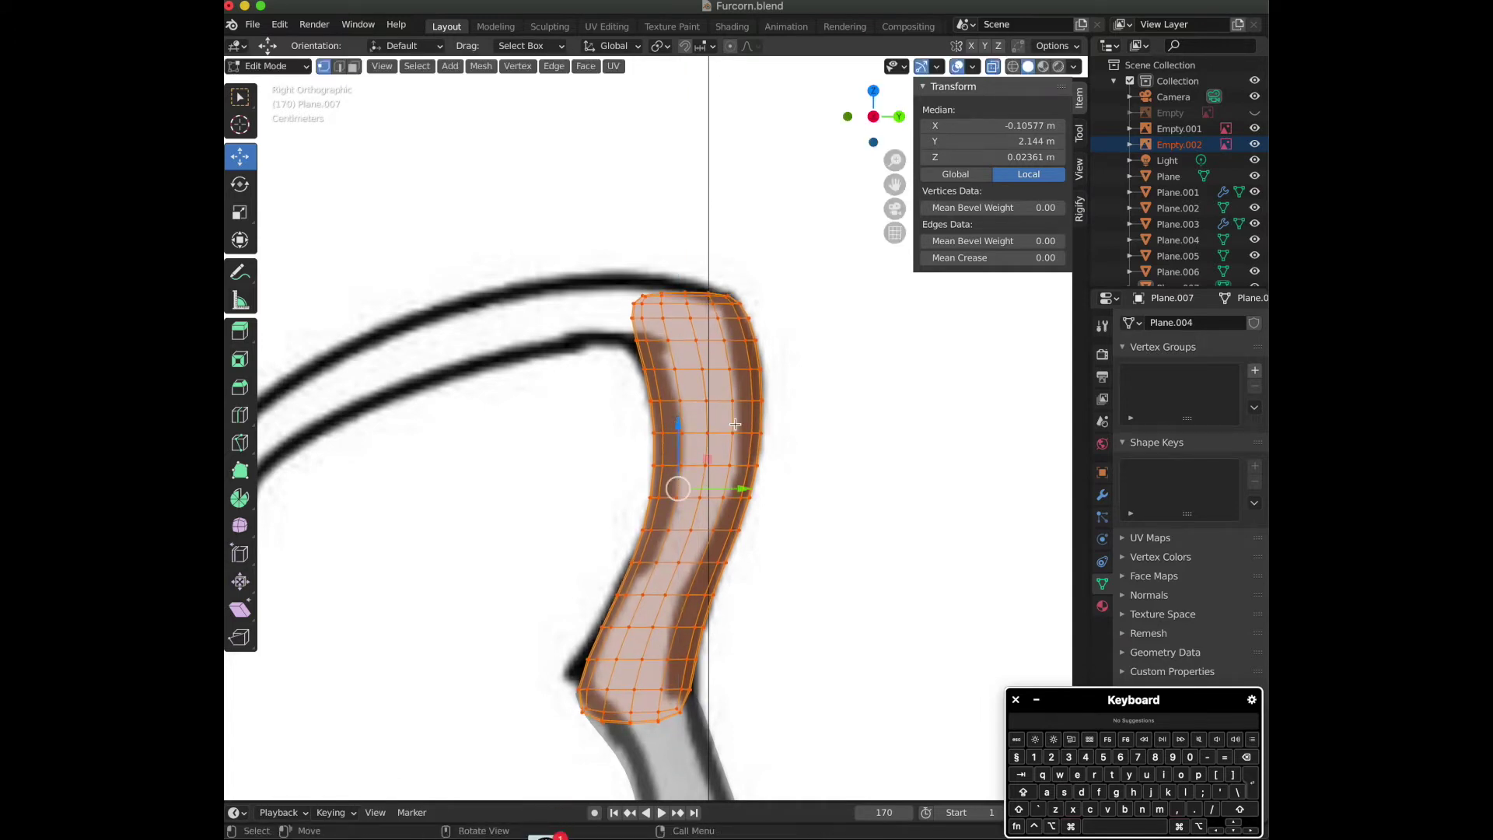
# Return to Object Mode, turn off X-ray, and select the limb segment above the stem.
pyautogui.press('Tab')
pyautogui.click(995, 67)
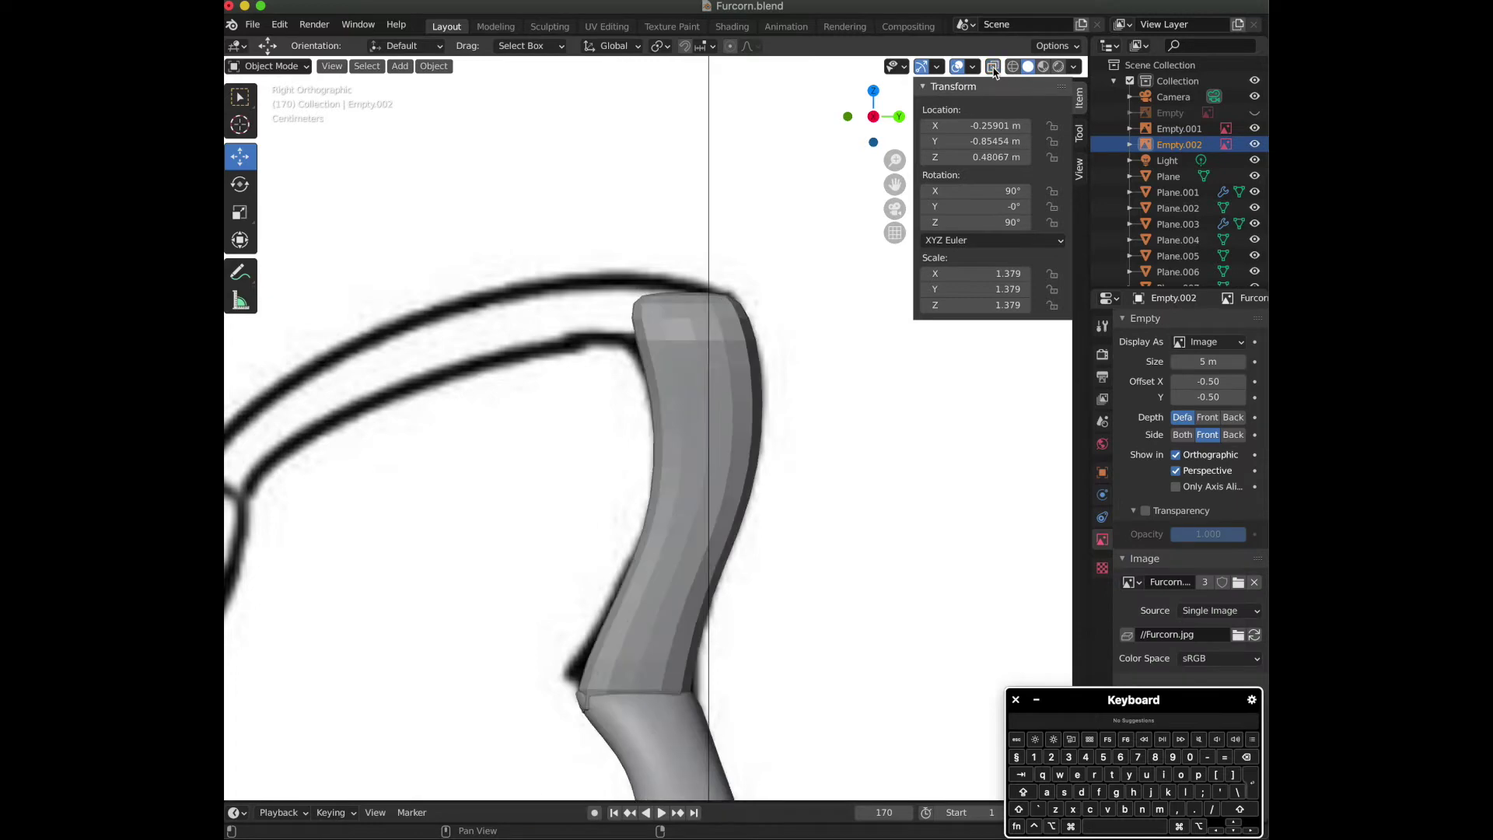
pyautogui.scroll(-2, 792, 277)
pyautogui.click(678, 479)
pyautogui.press('Tab')
pyautogui.press('Tab')
# In front view, shift the limb segment about 0.005 m along X and shade it smooth.
pyautogui.moveTo(853, 117); pyautogui.dragTo(870, 113)
pyautogui.click(870, 112)
pyautogui.press('Tab')
pyautogui.scroll(1, 757, 484)
pyautogui.moveTo(759, 487); pyautogui.dragTo(766, 487)
pyautogui.rightClick(766, 488)
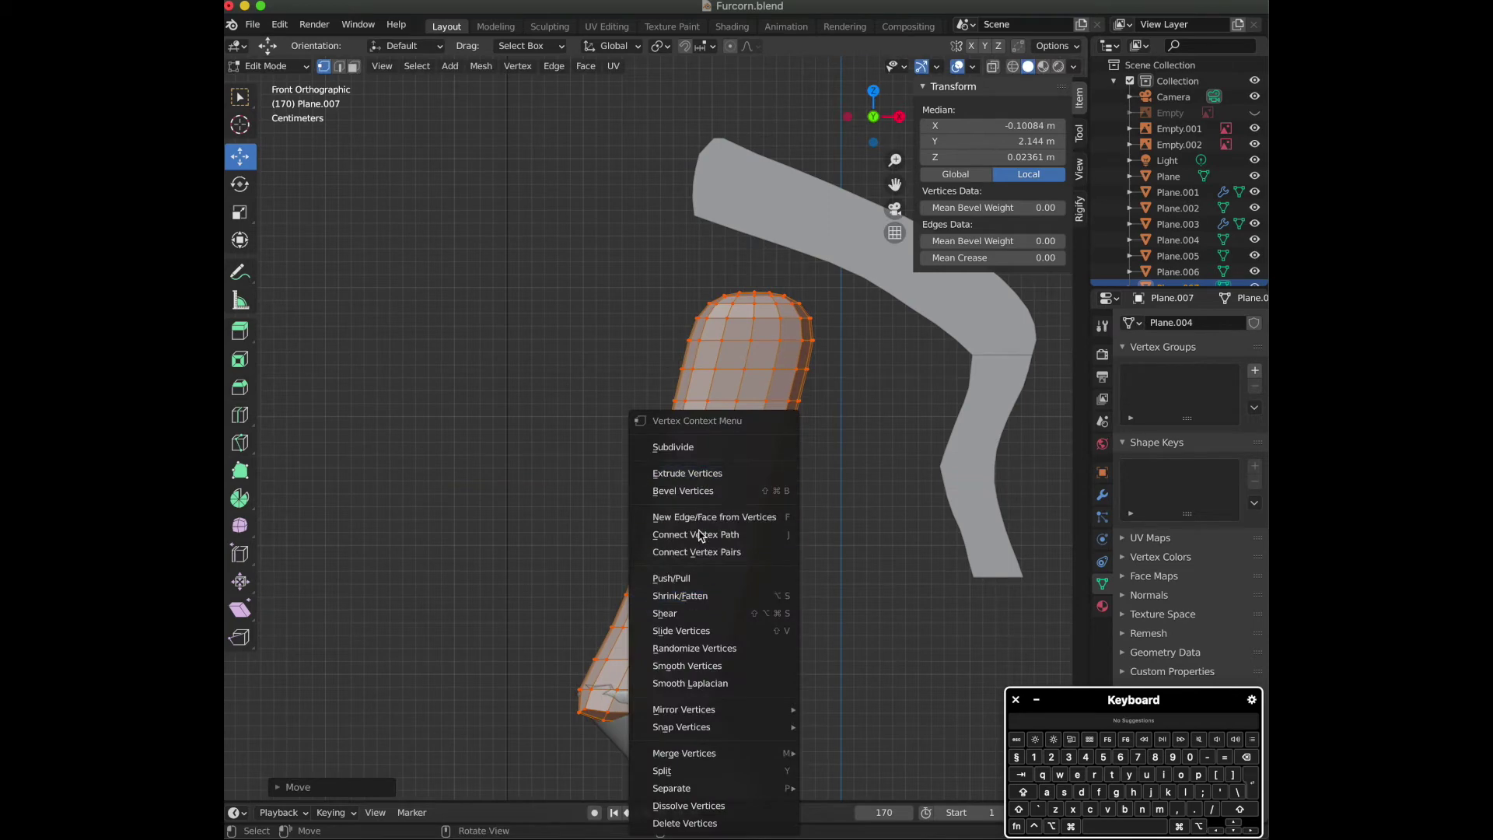
pyautogui.click(706, 770)
pyautogui.press('Tab')
pyautogui.scroll(-3, 674, 501)
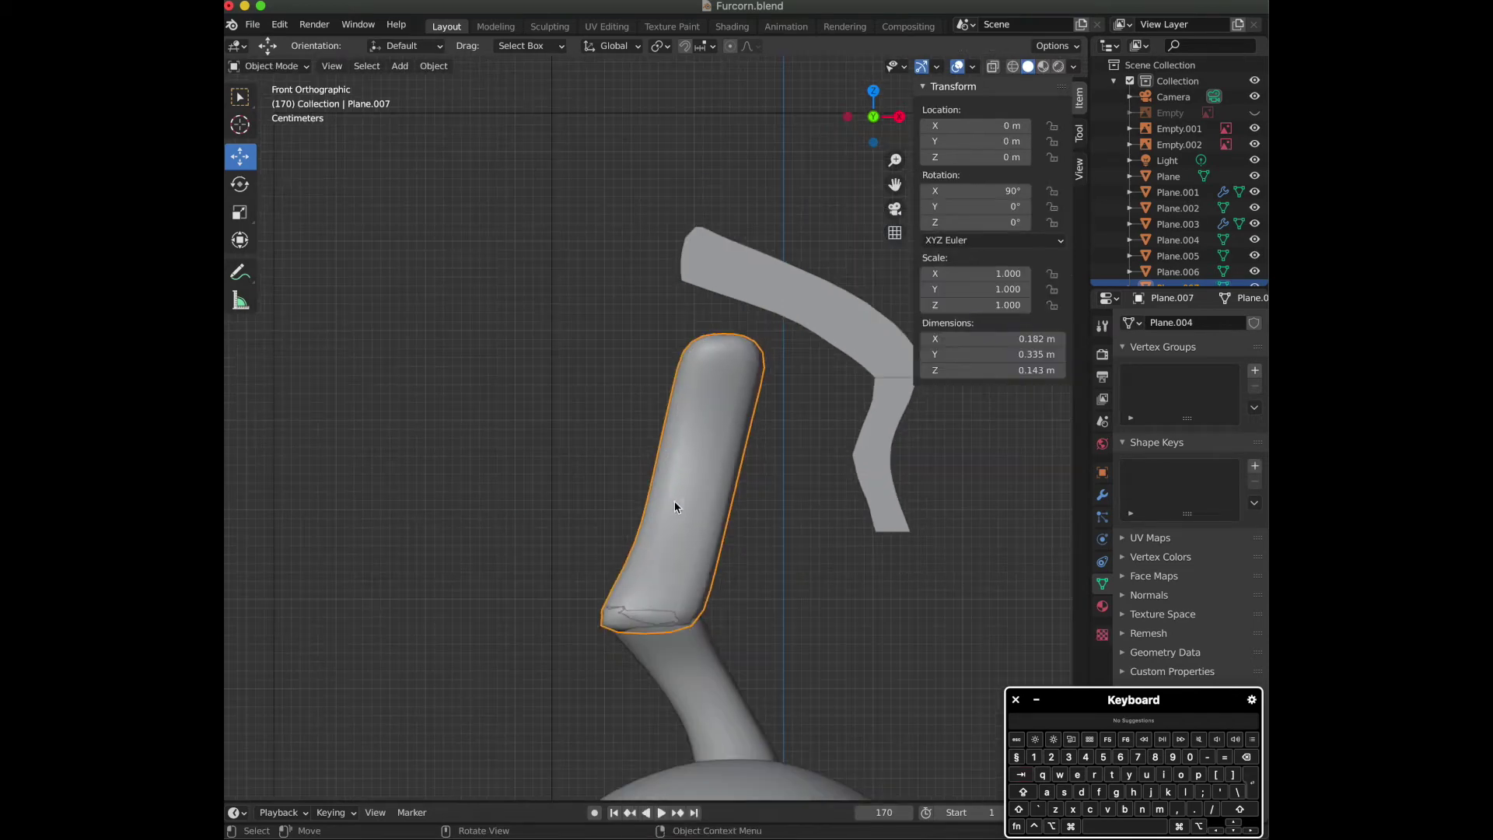
# Examine the smooth-shaded limb segment and its joint with the stem from the front and at an angle.
pyautogui.scroll(-2, 801, 457)
pyautogui.moveTo(877, 117)
pyautogui.mouseDown()
pyautogui.moveTo(700, 113)
pyautogui.moveTo(898, 104)
pyautogui.moveTo(862, 118)
pyautogui.moveTo(880, 122)
pyautogui.mouseUp()
pyautogui.scroll(3, 633, 484)
pyautogui.click(633, 484)
pyautogui.press('Tab')
pyautogui.scroll(3, 657, 490)
pyautogui.press('g')
pyautogui.press('y')
pyautogui.press('Escape')
pyautogui.press('Tab')
pyautogui.press('KP_1')
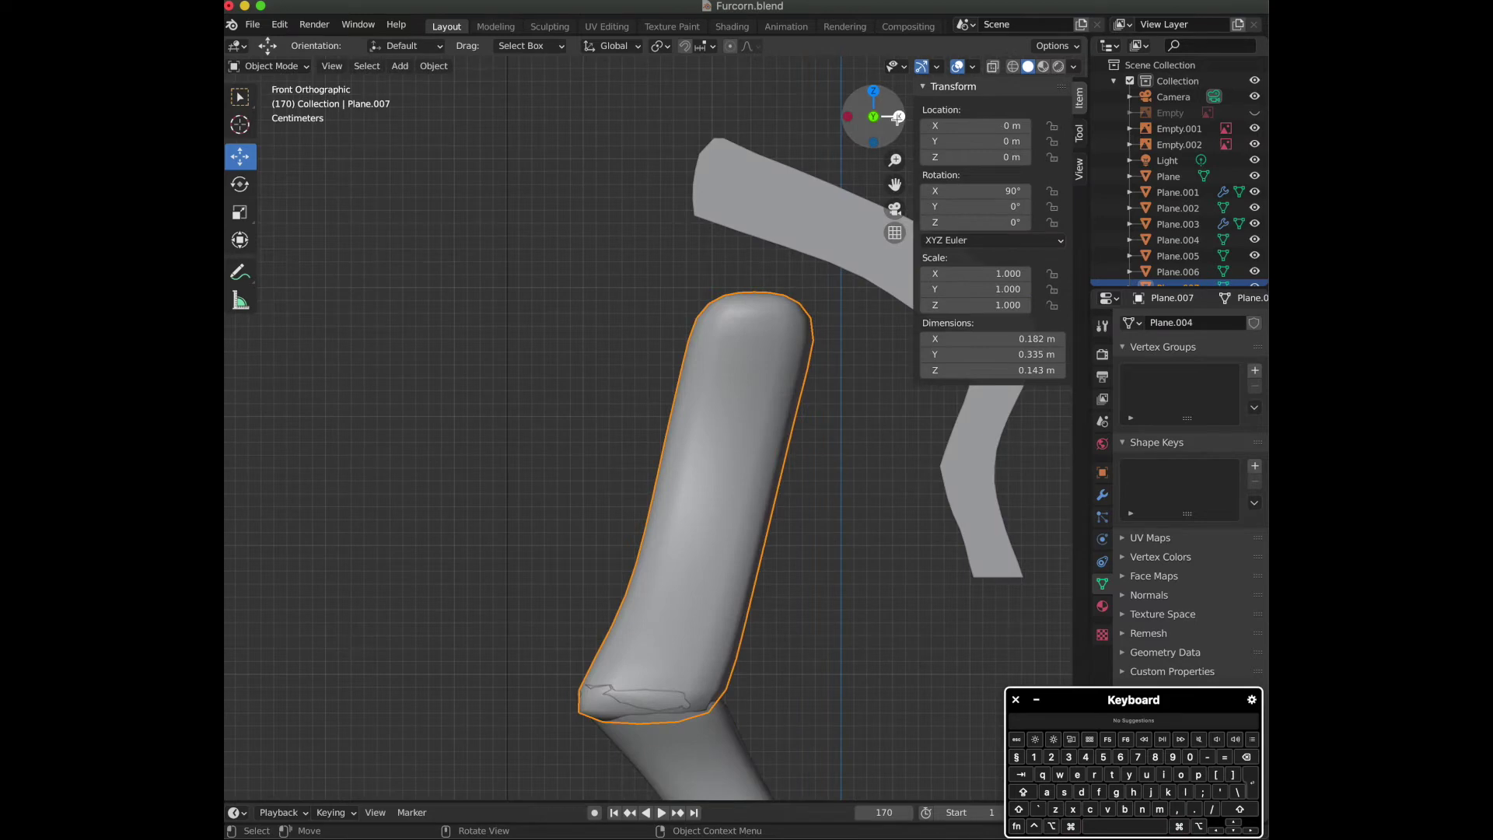
# Smooth all vertices of the limb segment with the Smooth tool and check its shape in Object Mode.
pyautogui.click(898, 116)
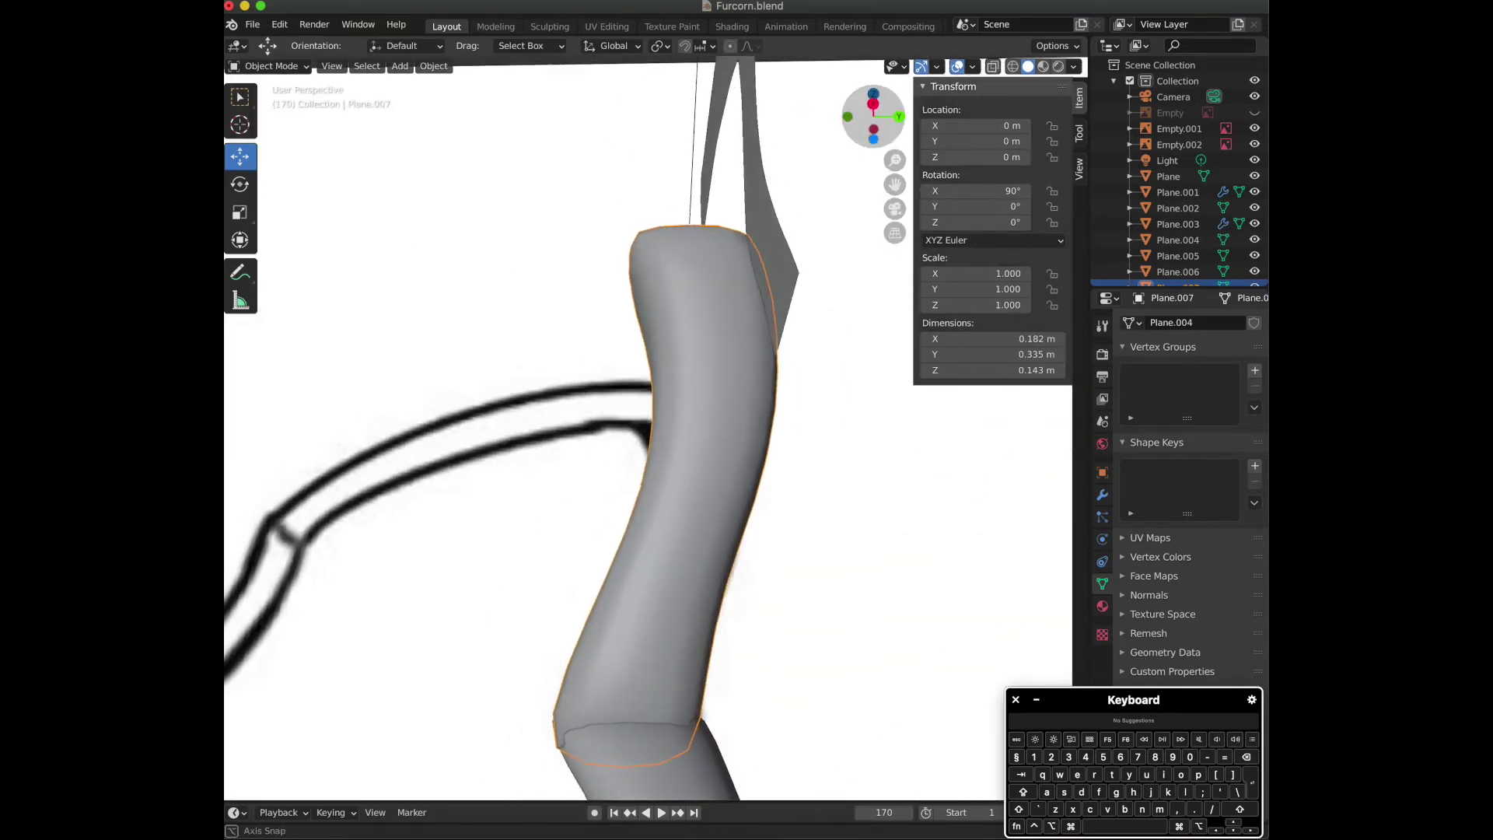
pyautogui.press('Tab')
pyautogui.click(239, 522)
pyautogui.moveTo(675, 405); pyautogui.dragTo(868, 347)
pyautogui.moveTo(675, 404); pyautogui.dragTo(703, 388)
pyautogui.moveTo(978, 263); pyautogui.dragTo(979, 263)
pyautogui.press('Tab')
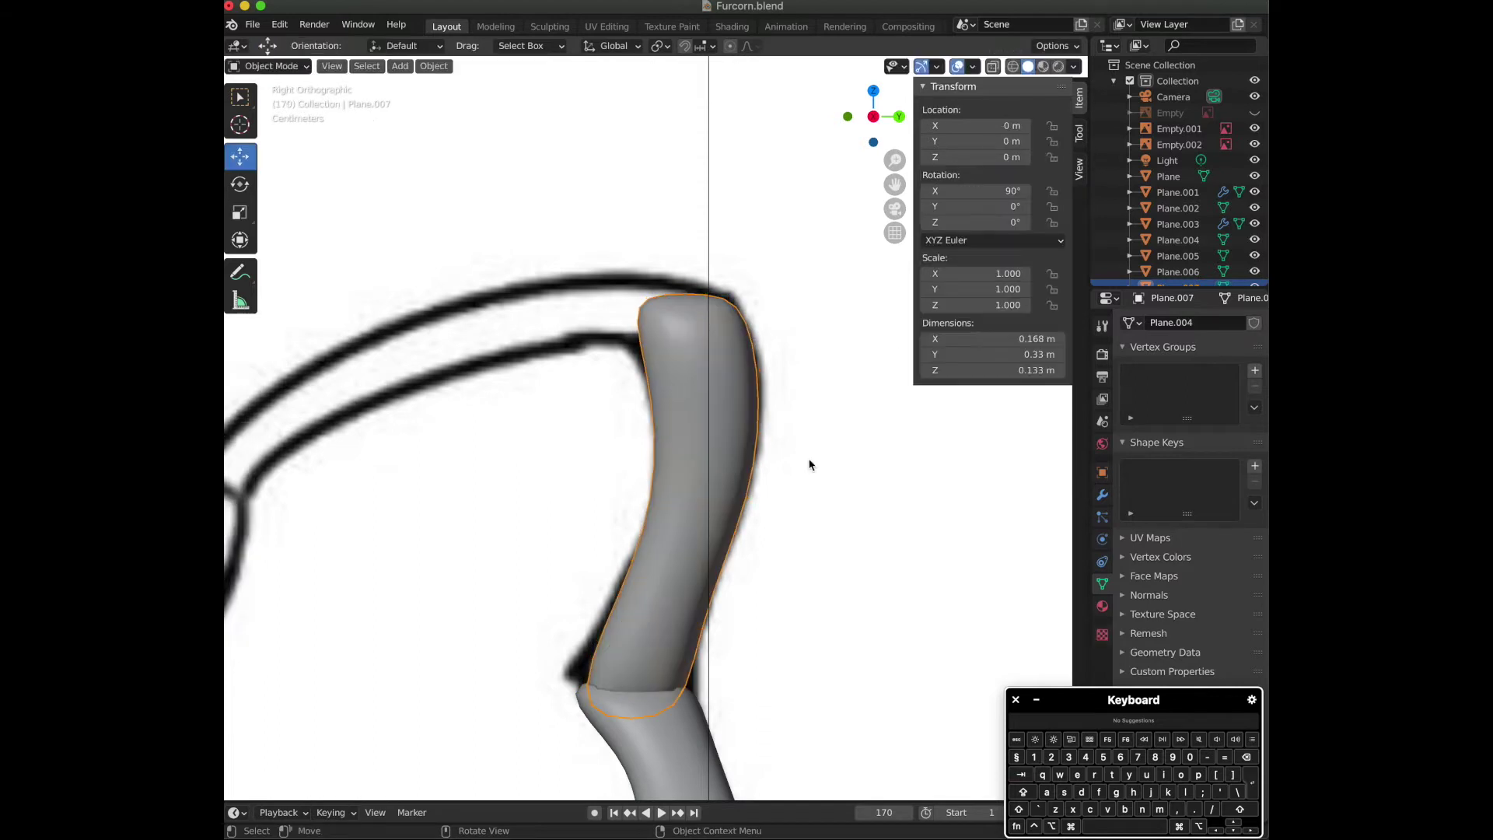
# Widen the smoothed limb segment along Y to about 0.152 m to refill the side outline.
pyautogui.press('Tab')
pyautogui.press('s')
pyautogui.press('y')
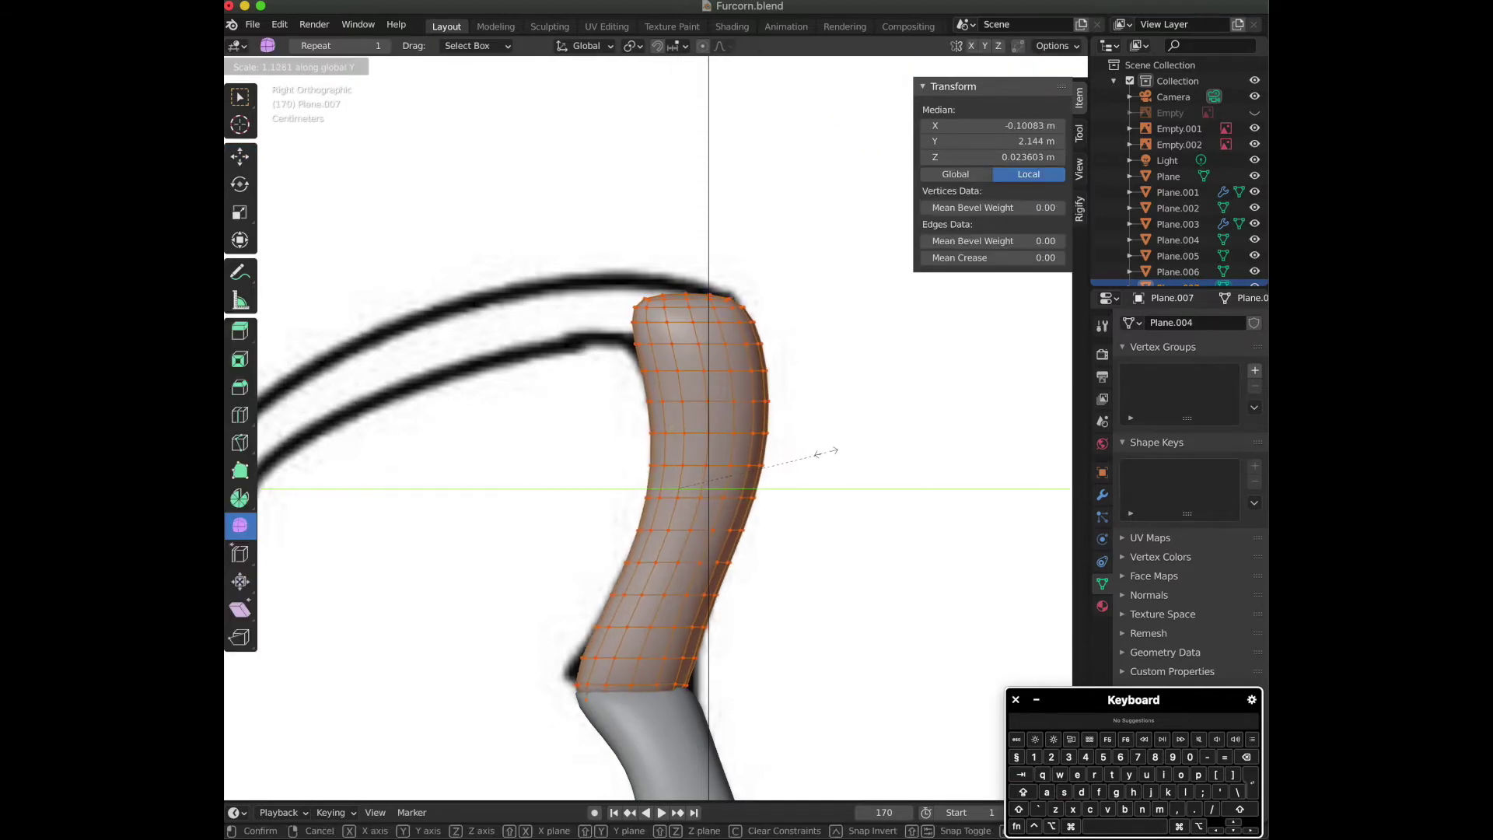
pyautogui.click(820, 453)
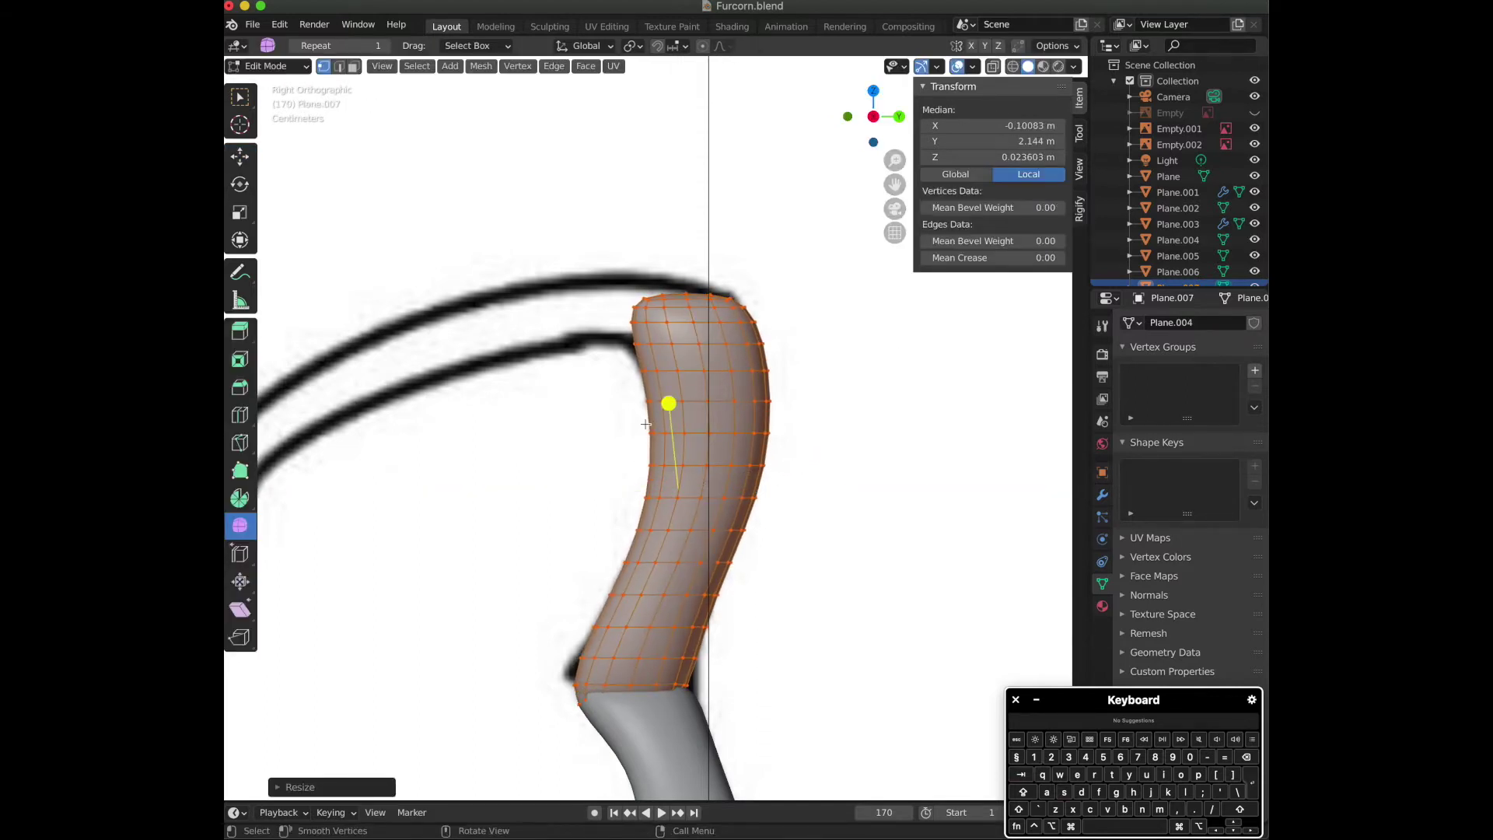
# In front view, shift the limb segment about 0.005 m back along X and widen it along X to about 0.173 m.
pyautogui.click(241, 162)
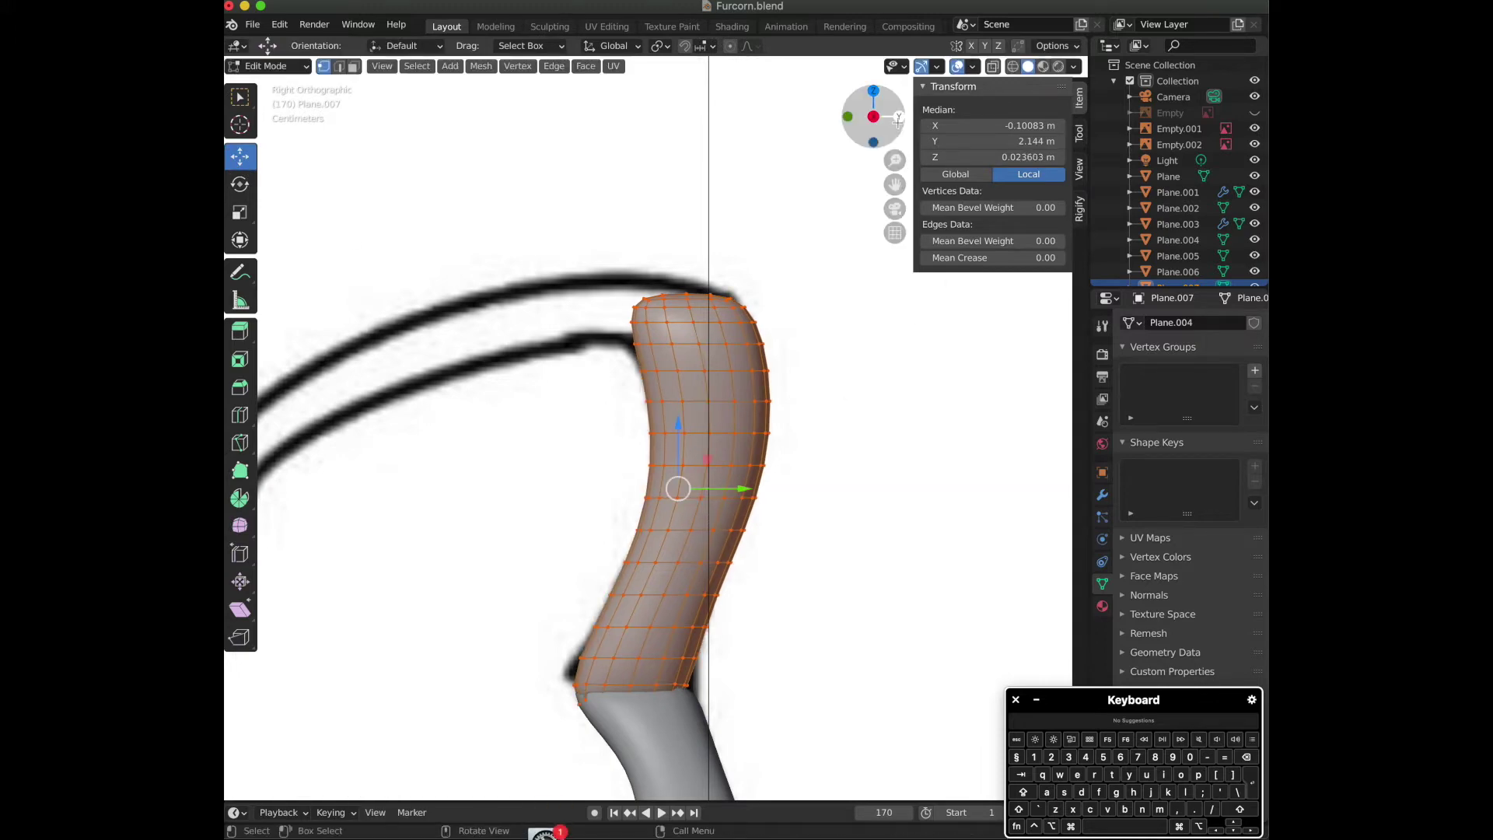
pyautogui.click(898, 118)
pyautogui.click(874, 116)
pyautogui.moveTo(769, 488); pyautogui.dragTo(756, 497)
pyautogui.press('s')
pyautogui.press('x')
pyautogui.click(747, 489)
pyautogui.press('Tab')
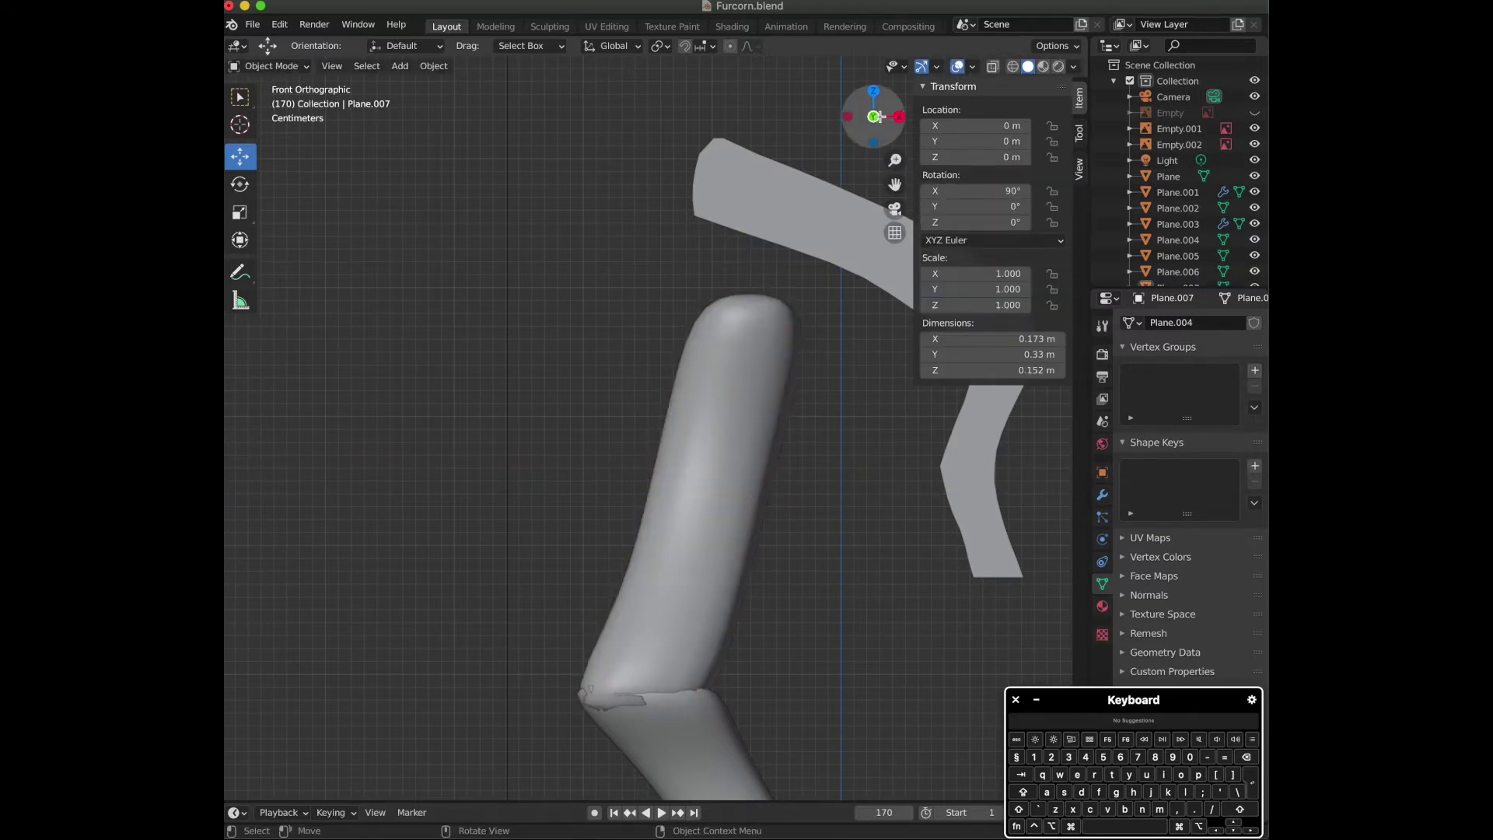
# In side view, refit the limb segment along Y with a width of about 0.144 m and return to Object Mode.
pyautogui.moveTo(877, 116); pyautogui.dragTo(882, 118)
pyautogui.press('Tab')
pyautogui.click(874, 122)
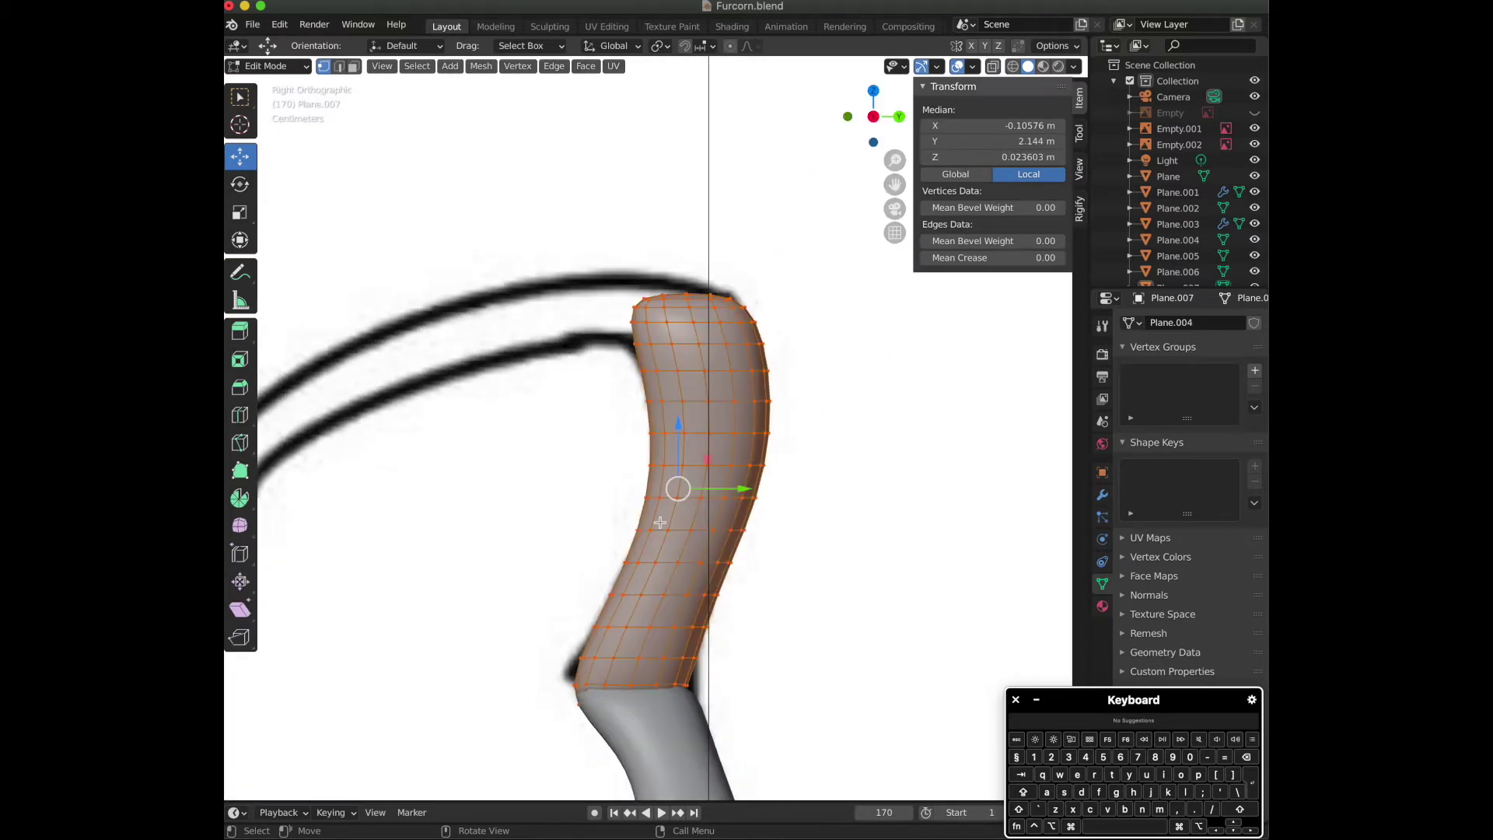
pyautogui.moveTo(733, 494); pyautogui.dragTo(738, 495)
pyautogui.press('s')
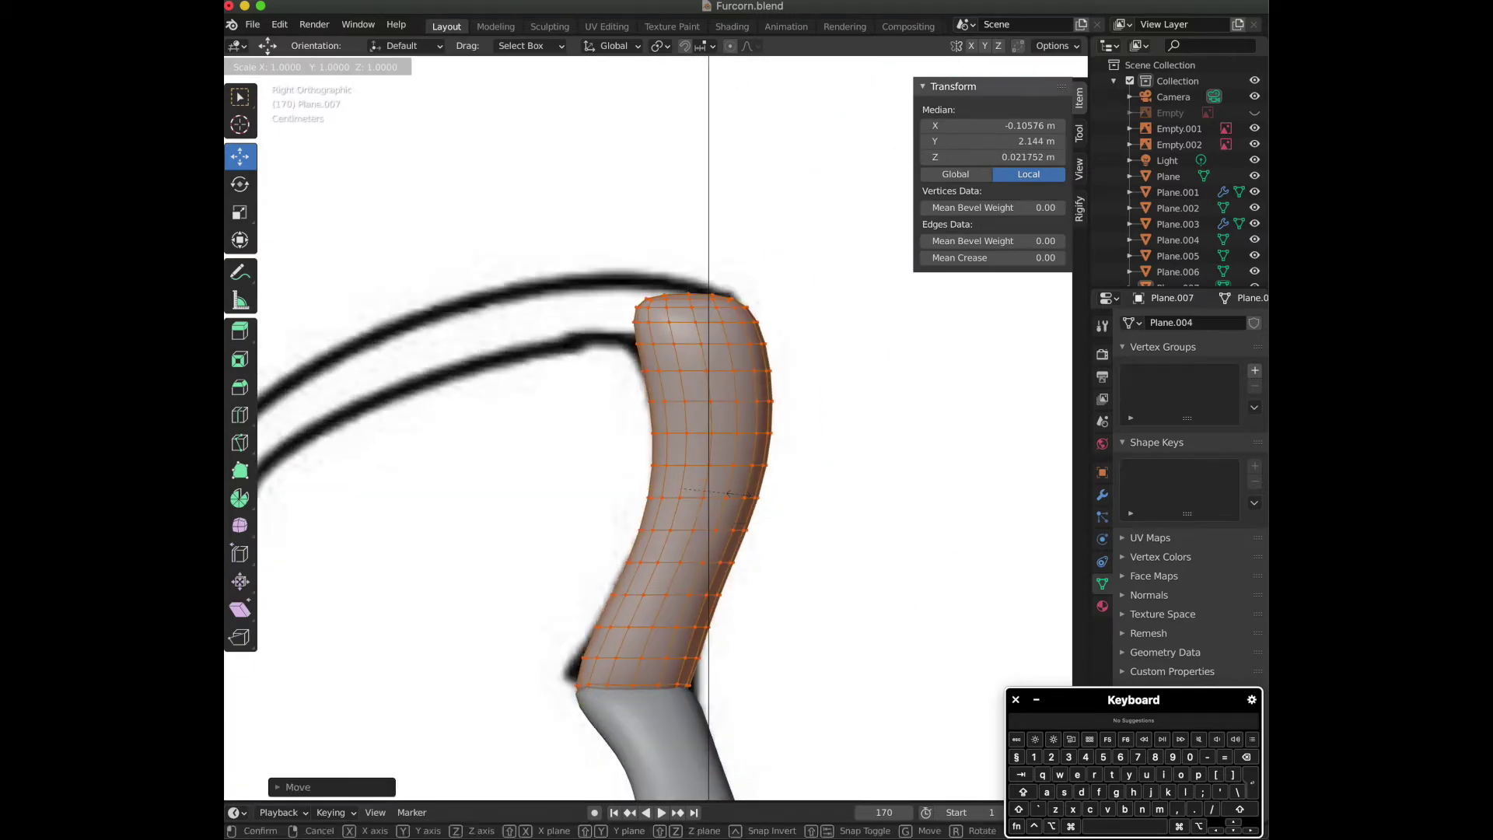
pyautogui.press('Escape')
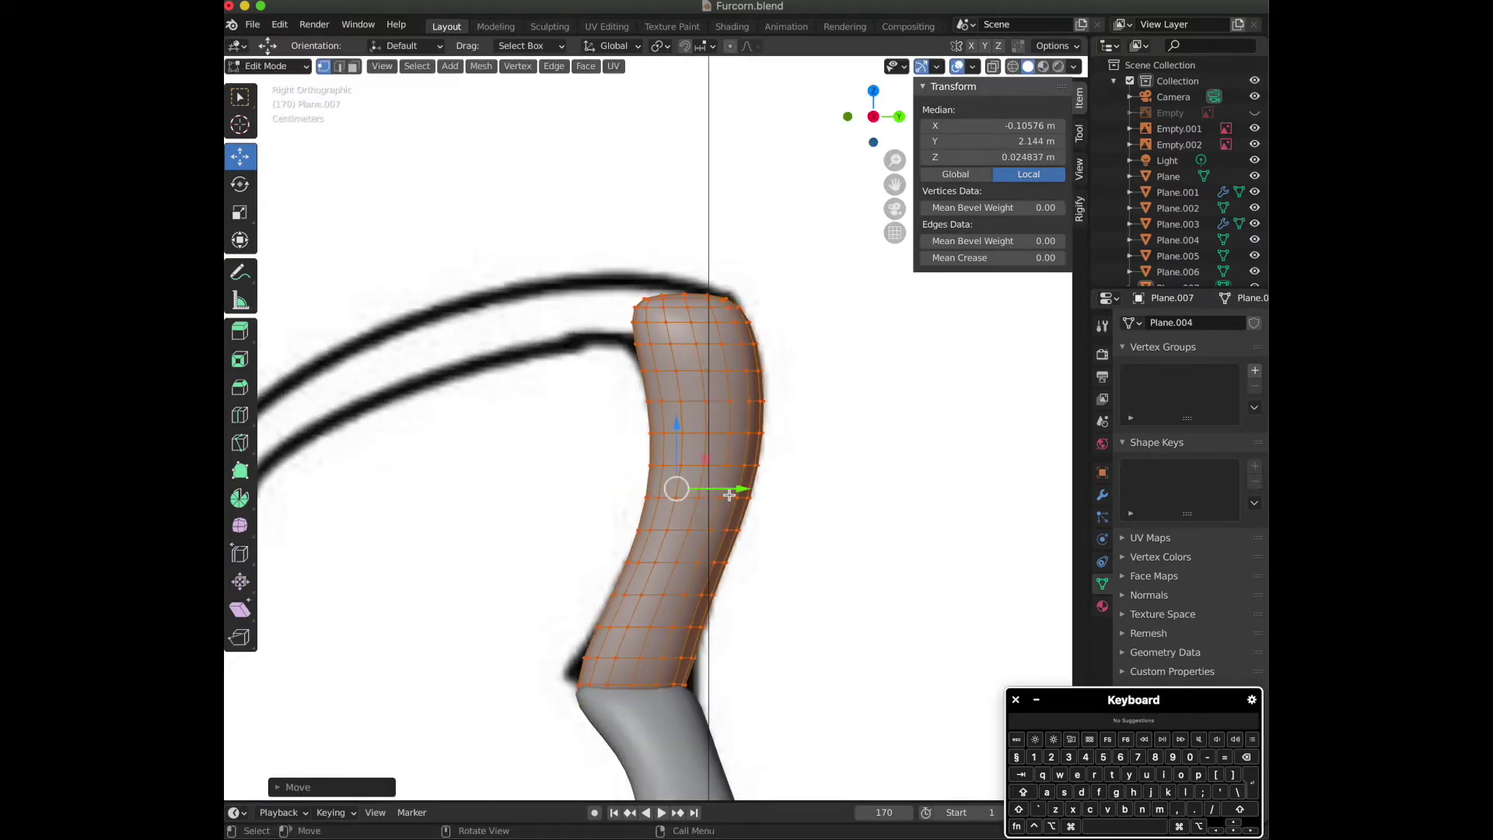
pyautogui.press('Tab')
# Edit the curved upper strip from the back drawing and extrude it about 0.068 m along its normal in side view.
pyautogui.scroll(-3, 833, 202)
pyautogui.moveTo(869, 121); pyautogui.dragTo(966, 100)
pyautogui.click(880, 121)
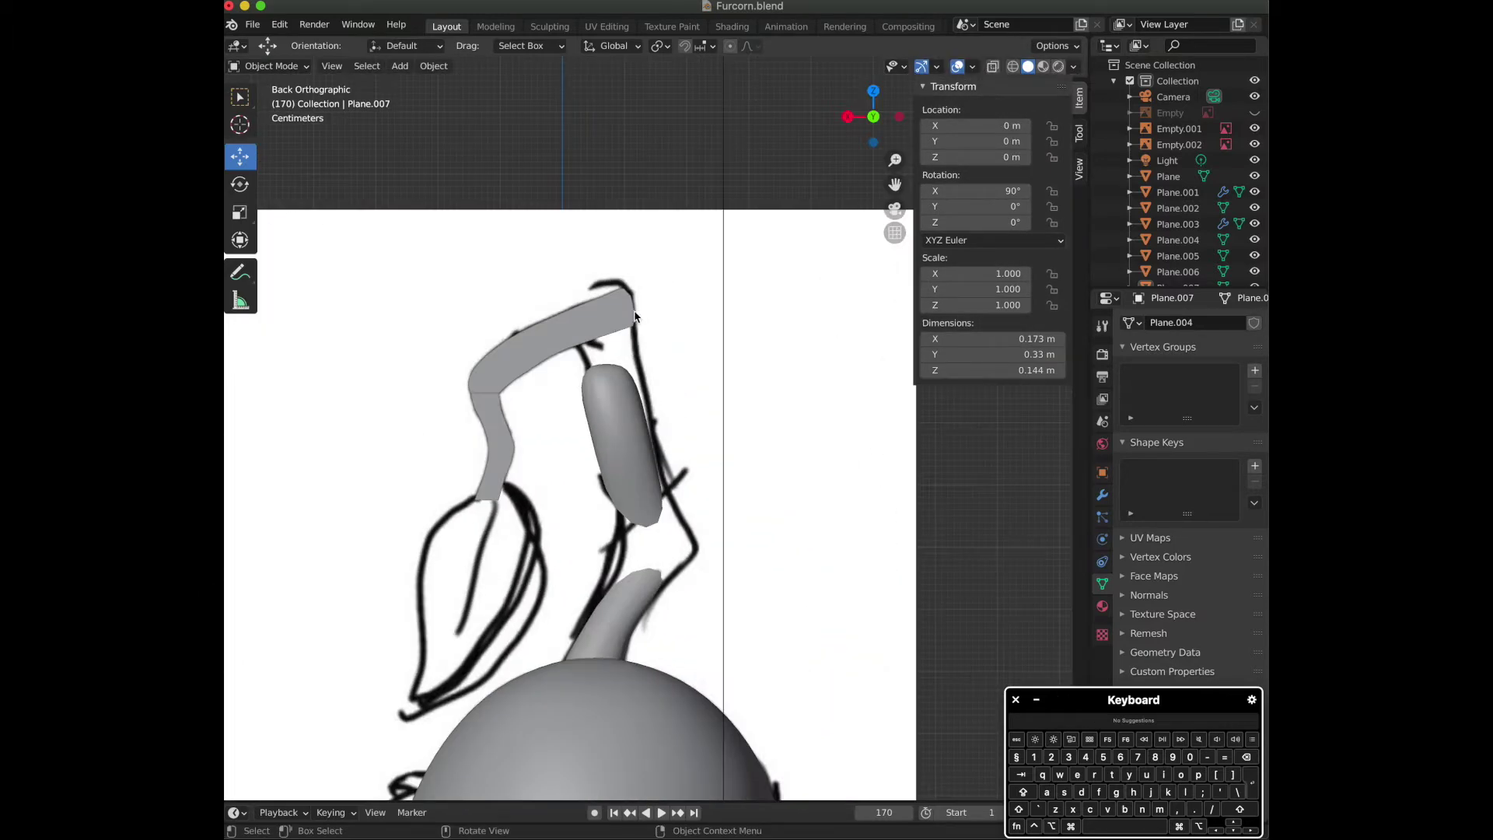
pyautogui.click(530, 336)
pyautogui.press('Tab')
pyautogui.click(848, 117)
pyautogui.press('e')
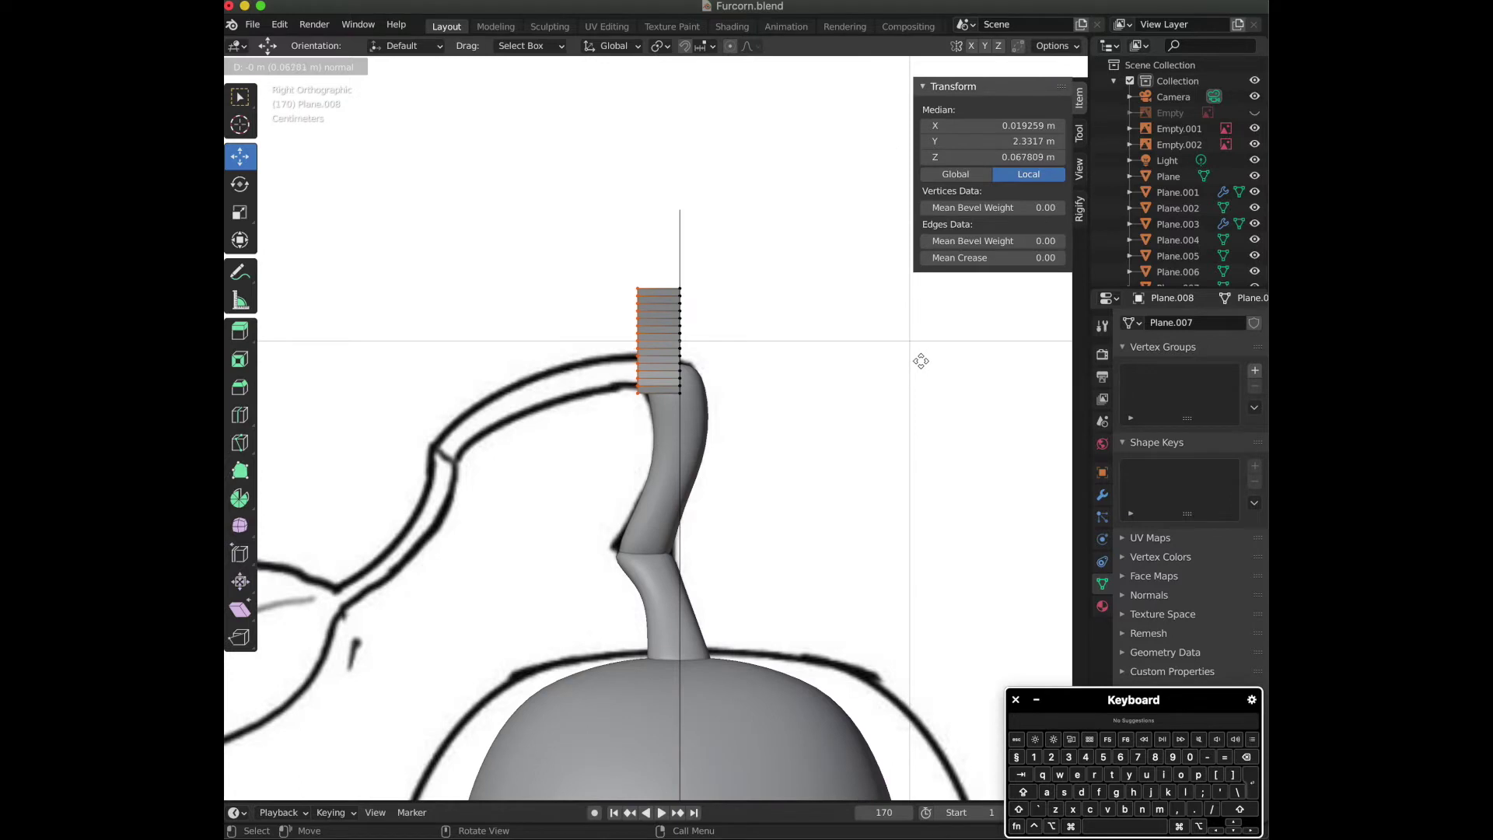
pyautogui.click(921, 361)
# Select the entire extruded strip in X-ray and move it down about 0.114 m onto the limb's upper end.
pyautogui.scroll(2, 764, 307)
pyautogui.scroll(-1, 765, 307)
pyautogui.moveTo(873, 117); pyautogui.dragTo(866, 201)
pyautogui.click(873, 134)
pyautogui.scroll(3, 786, 187)
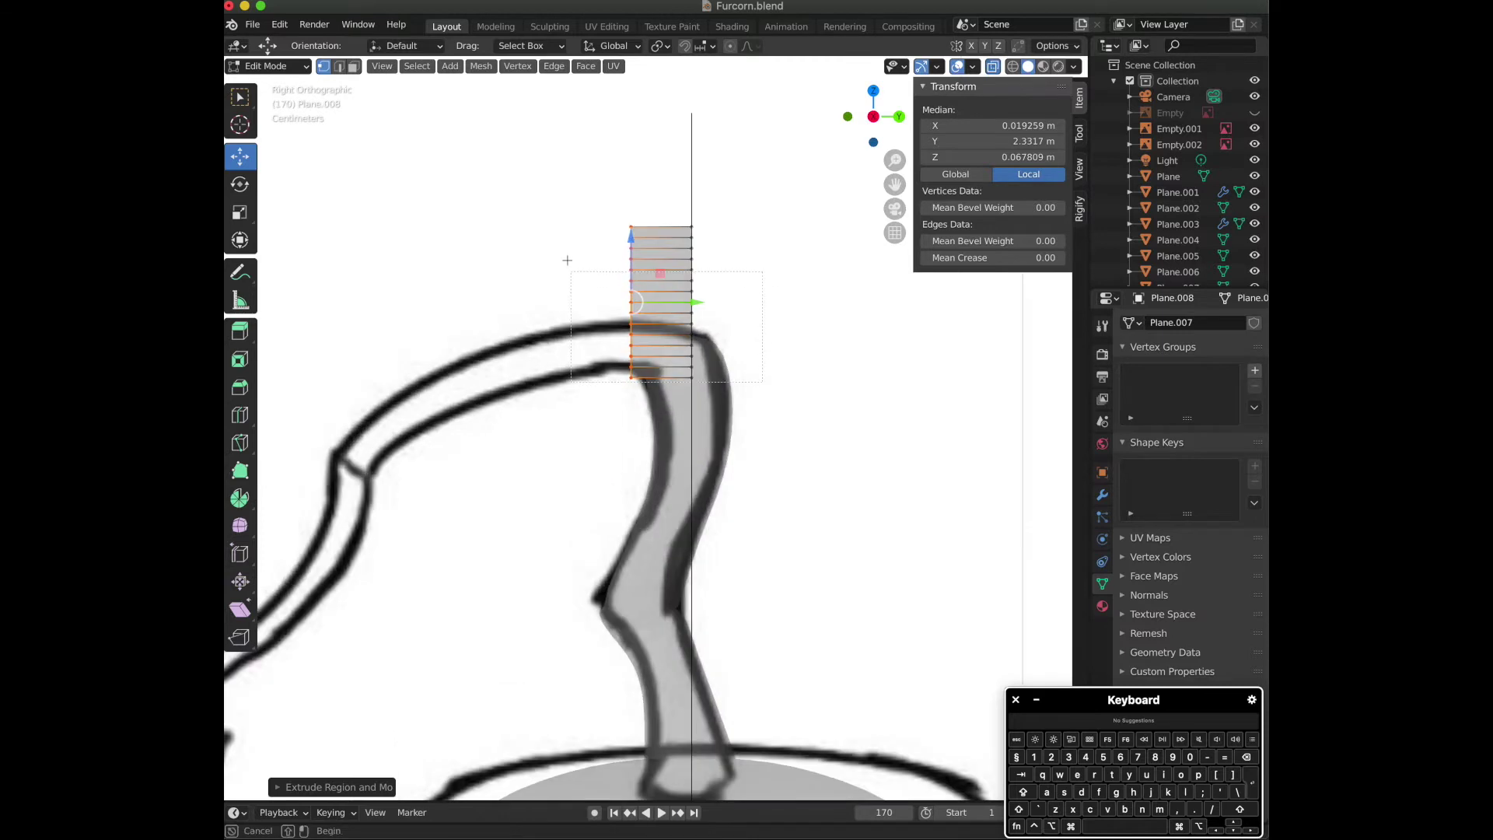
pyautogui.moveTo(706, 320); pyautogui.dragTo(659, 332)
pyautogui.hotkey('ctrl', 'z')
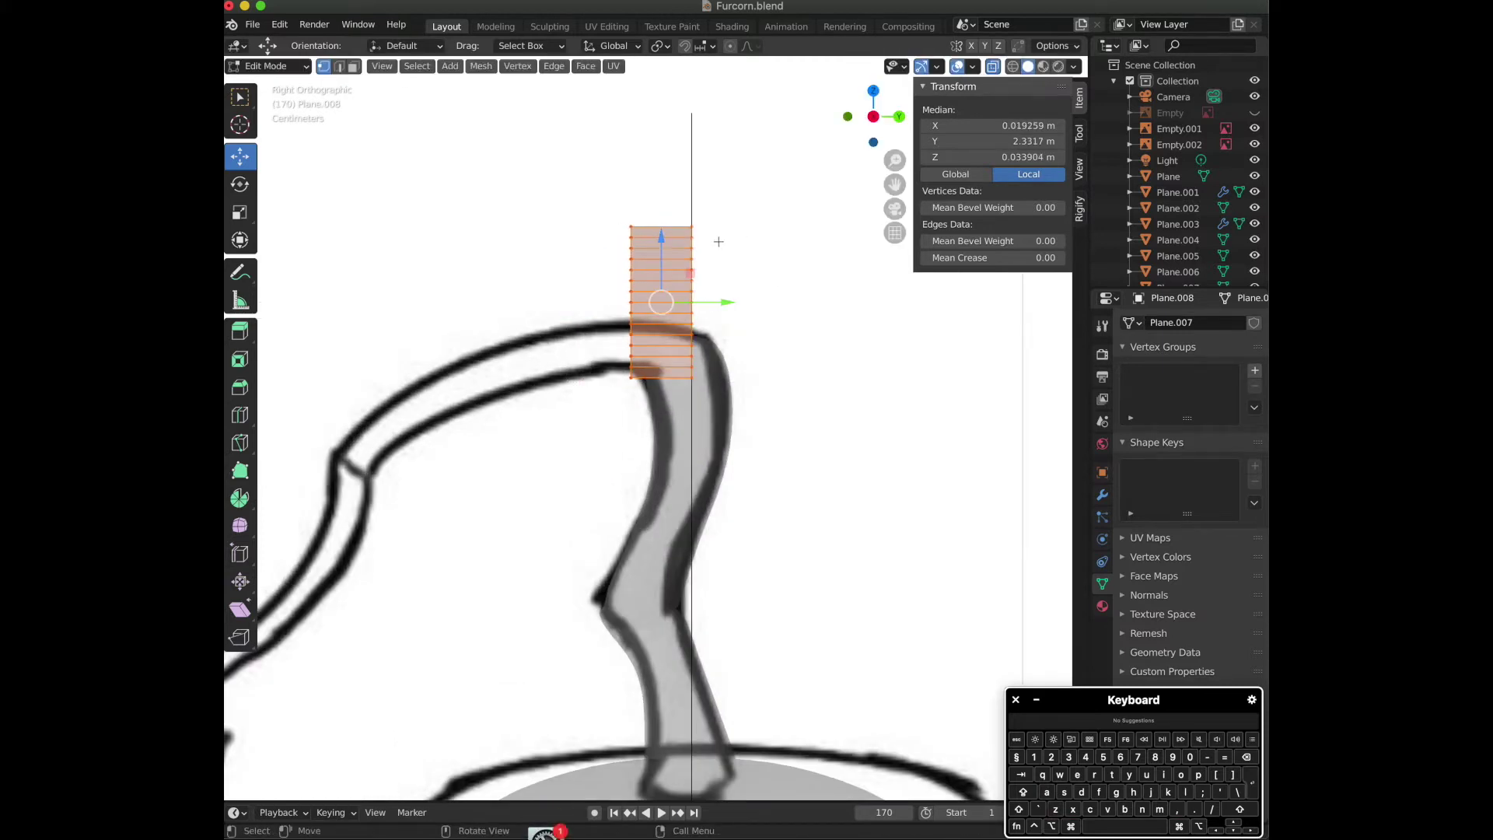
pyautogui.press('g')
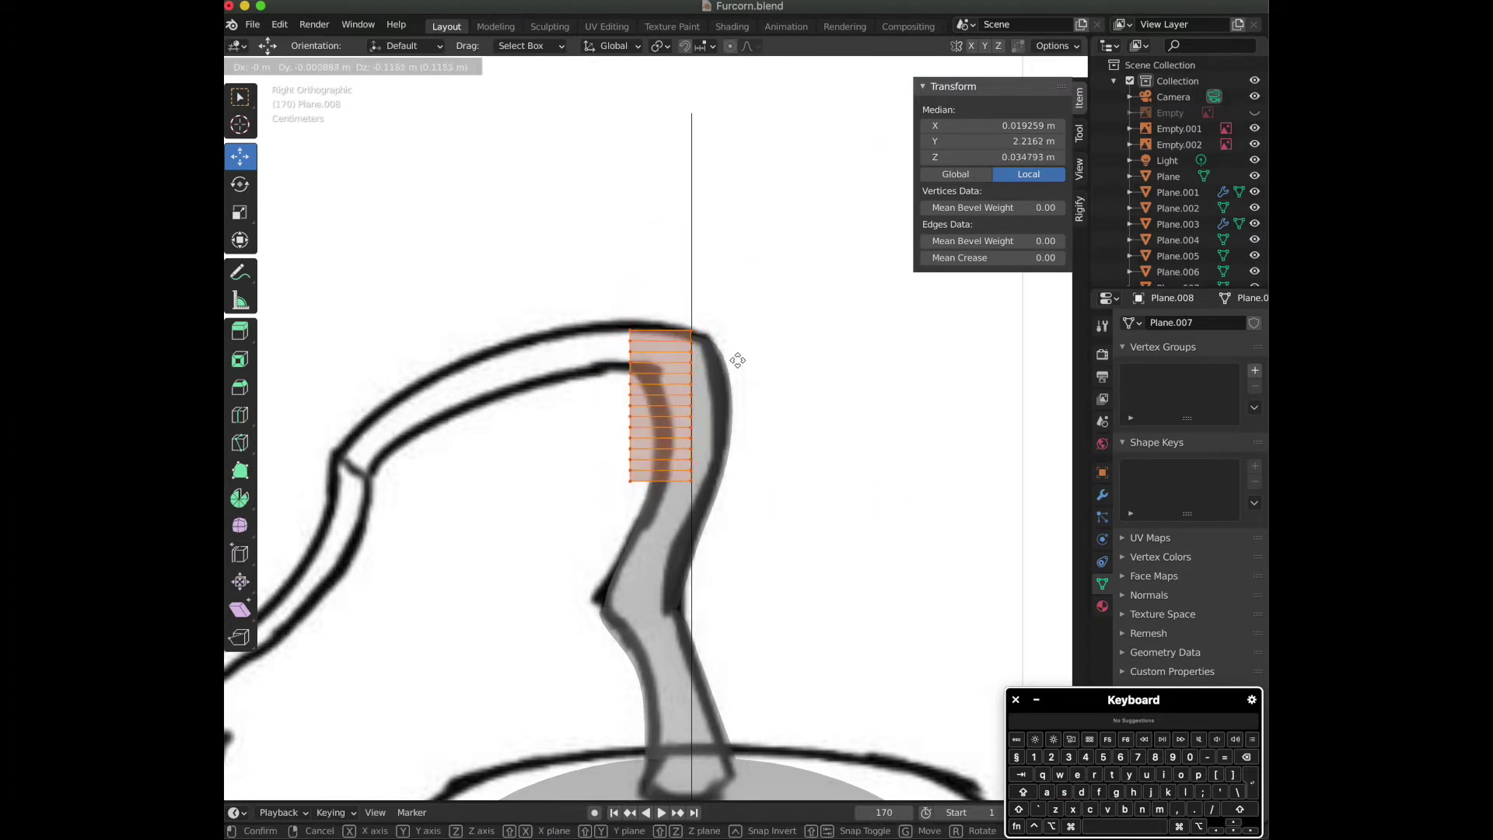
pyautogui.click(737, 359)
# Try to turn the extruded strip with the Spin tool from the side and top views.
pyautogui.scroll(3, 720, 406)
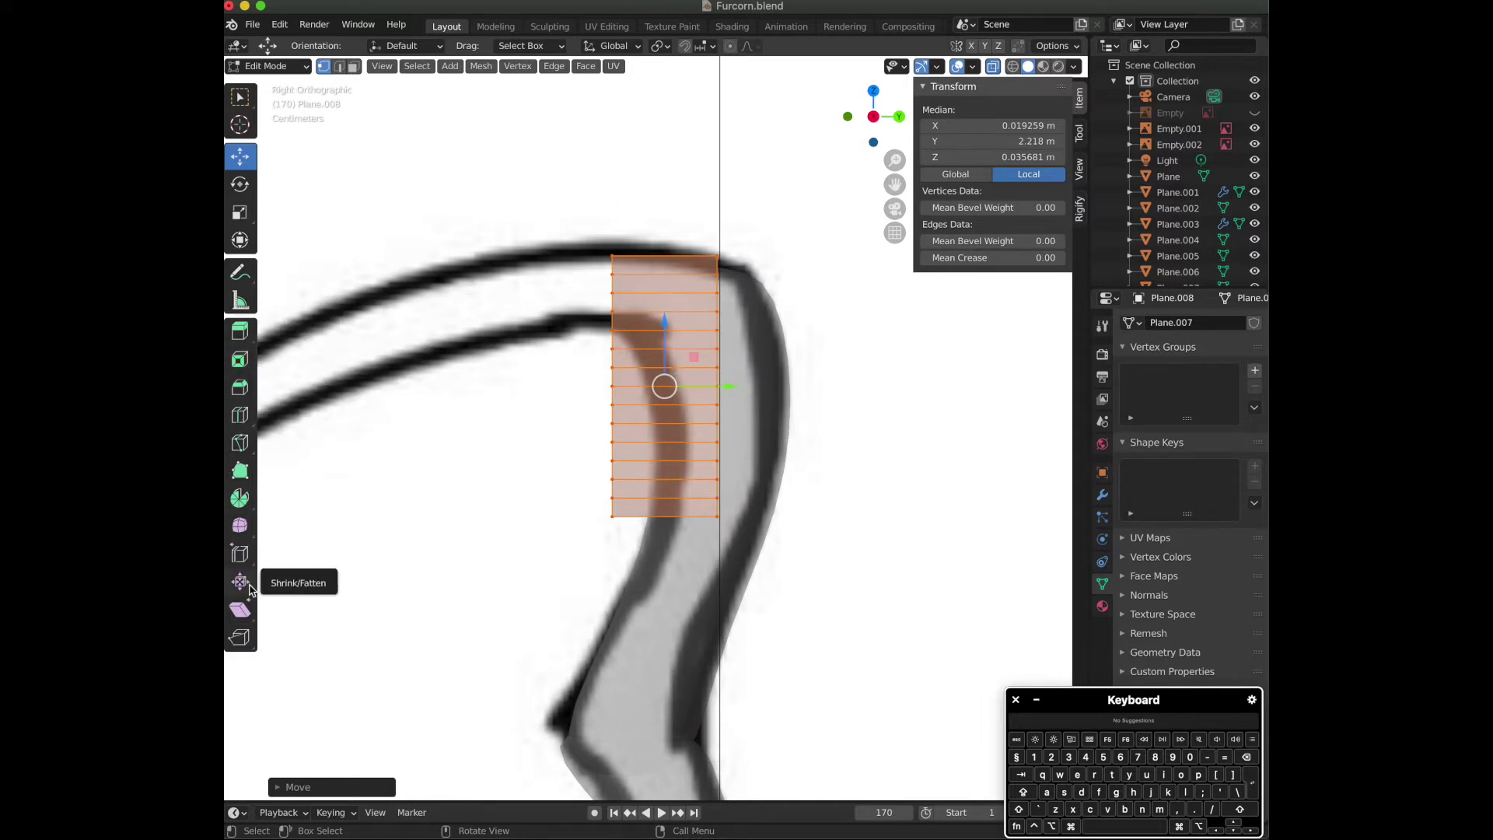
pyautogui.click(240, 498)
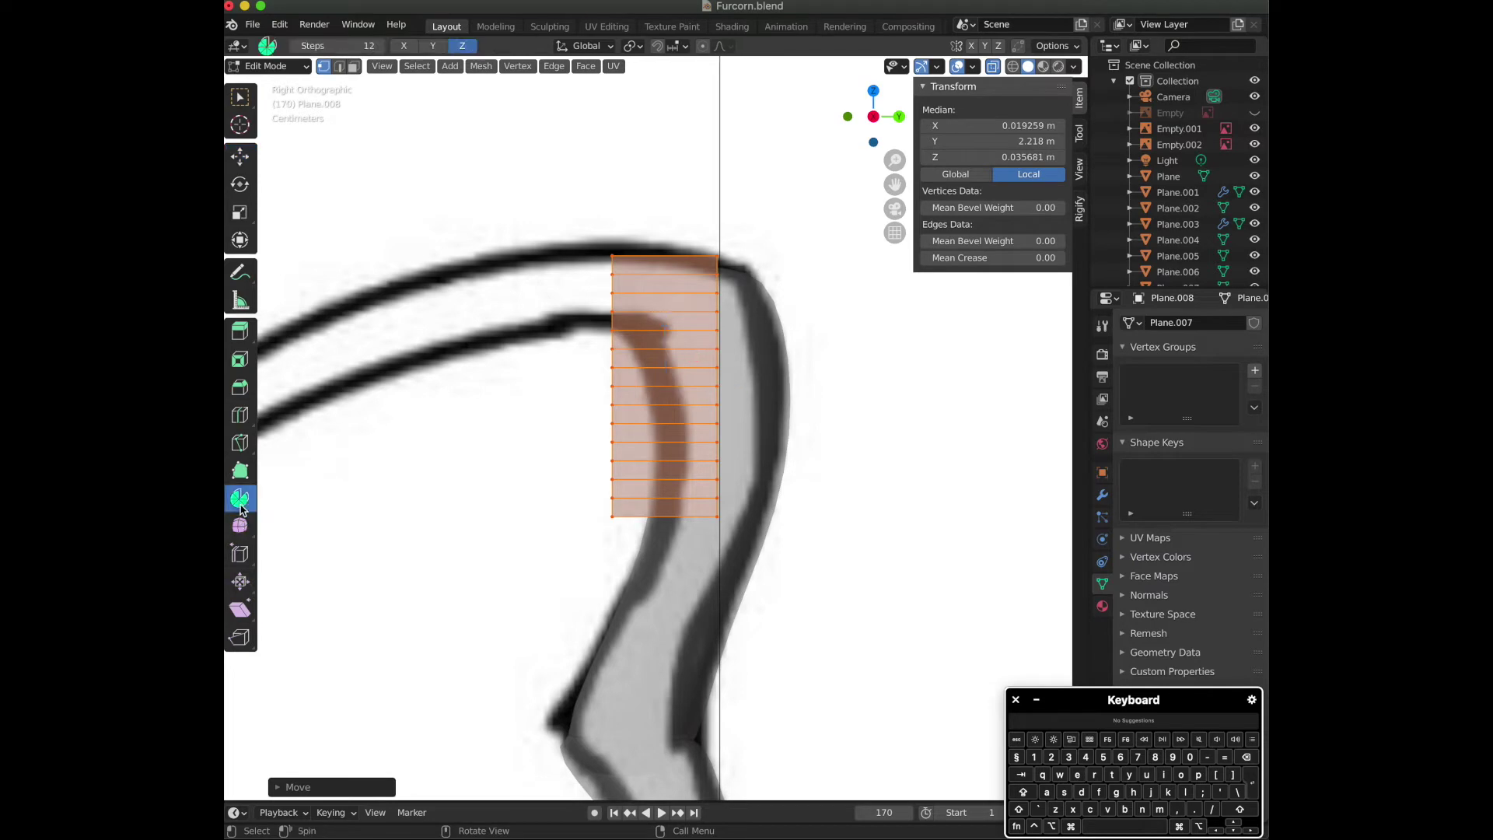
pyautogui.scroll(-2, 599, 339)
pyautogui.moveTo(599, 339); pyautogui.dragTo(641, 339)
pyautogui.click(873, 91)
pyautogui.press('super+z')
pyautogui.moveTo(799, 260); pyautogui.dragTo(910, 356)
pyautogui.press('super+z')
pyautogui.moveTo(713, 285); pyautogui.dragTo(814, 183)
# Inspect the spun strip in wireframe and solid shading, and undo the spin.
pyautogui.moveTo(868, 128); pyautogui.dragTo(823, 70)
pyautogui.press('Tab')
pyautogui.click(1011, 66)
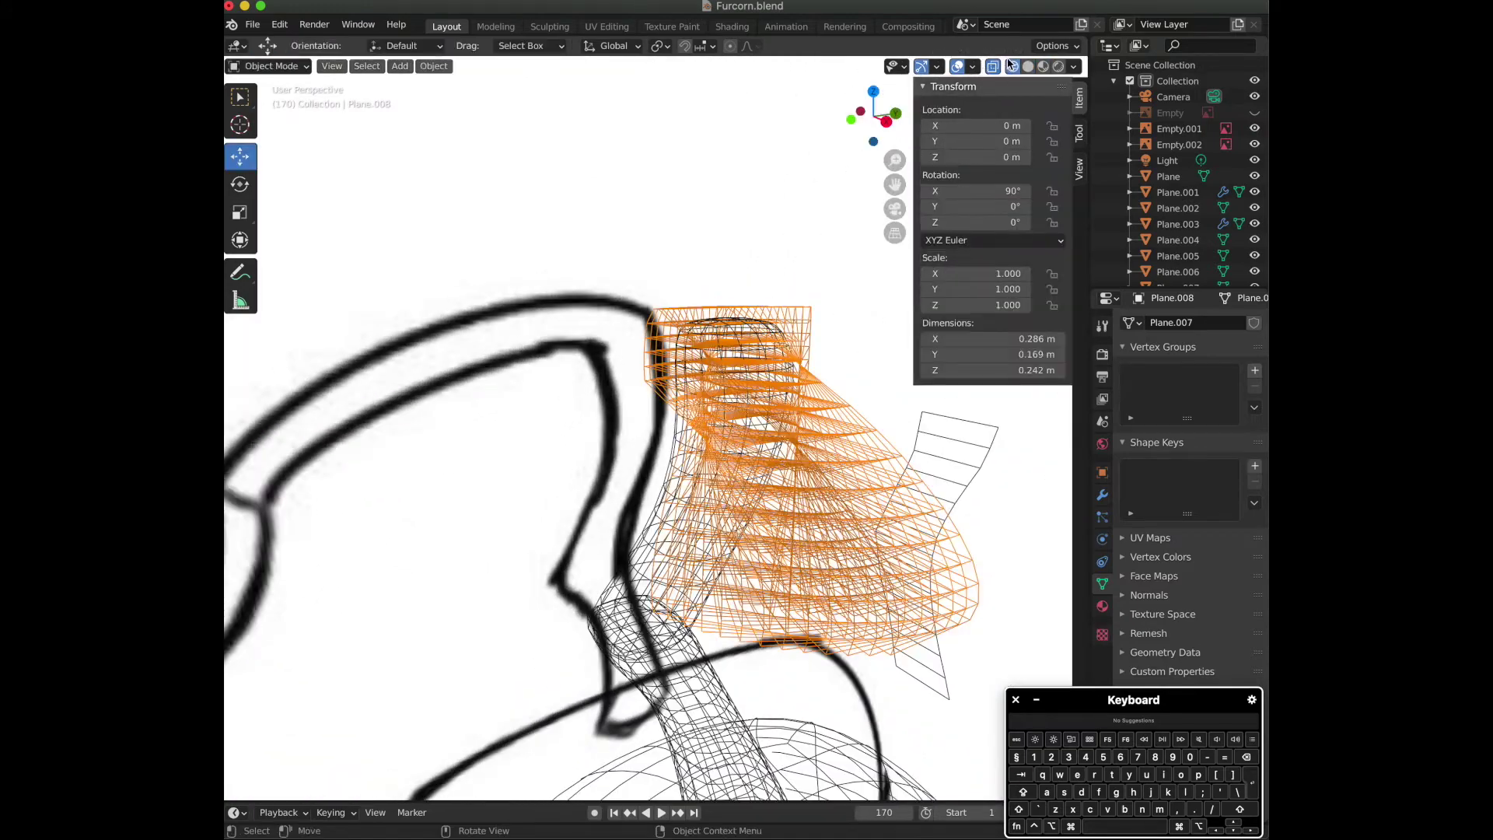
pyautogui.click(1027, 66)
pyautogui.click(993, 68)
pyautogui.moveTo(870, 121)
pyautogui.mouseDown()
pyautogui.moveTo(867, 134)
pyautogui.moveTo(831, 95)
pyautogui.moveTo(850, 142)
pyautogui.mouseUp()
pyautogui.hotkey('ctrl', 'z')
pyautogui.click(872, 130)
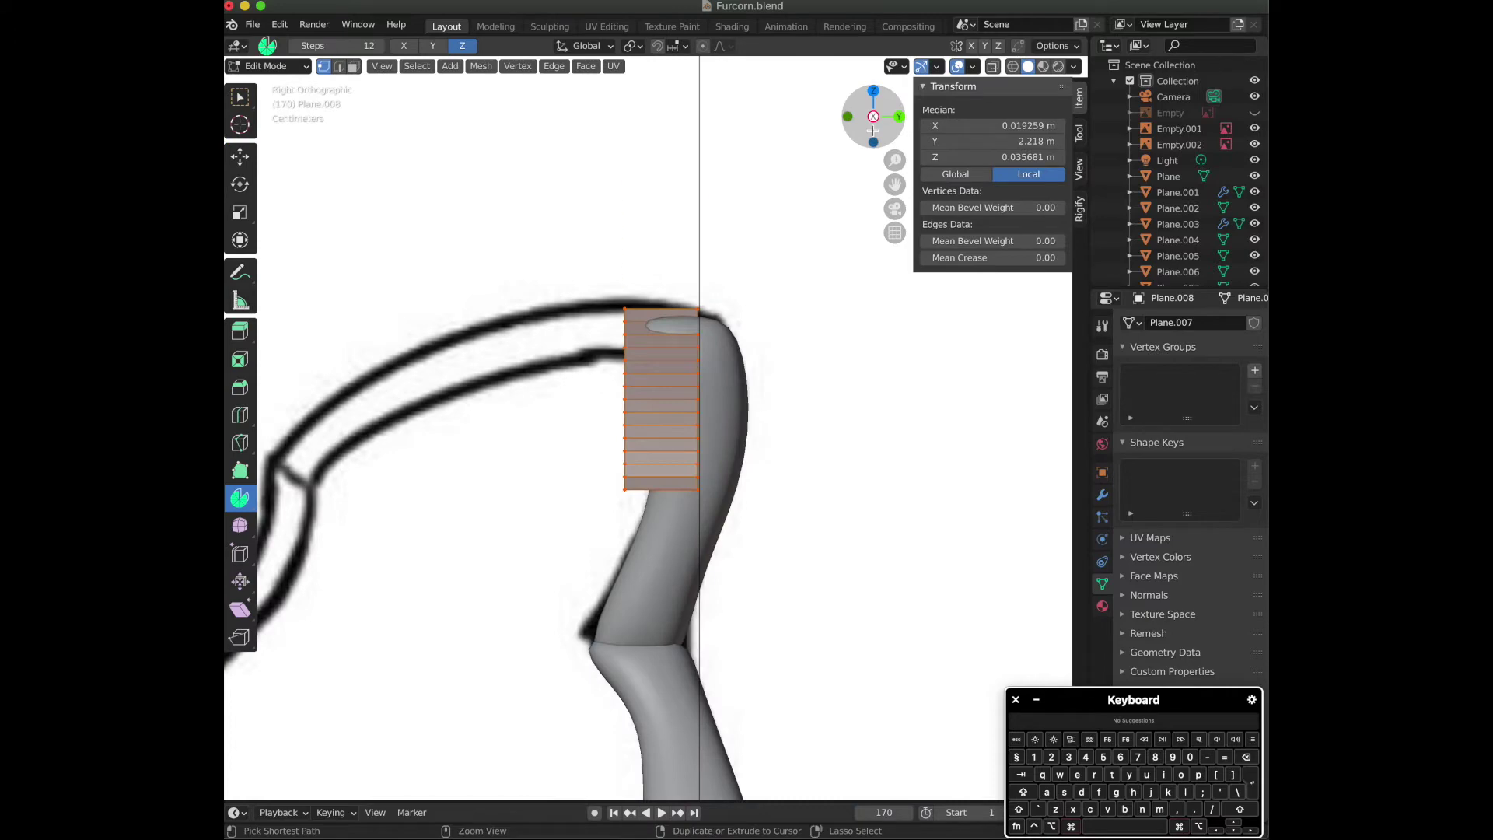
# Try to rotate the strip roughly a quarter turn in top view with the Rotate command, and undo it.
pyautogui.click(872, 93)
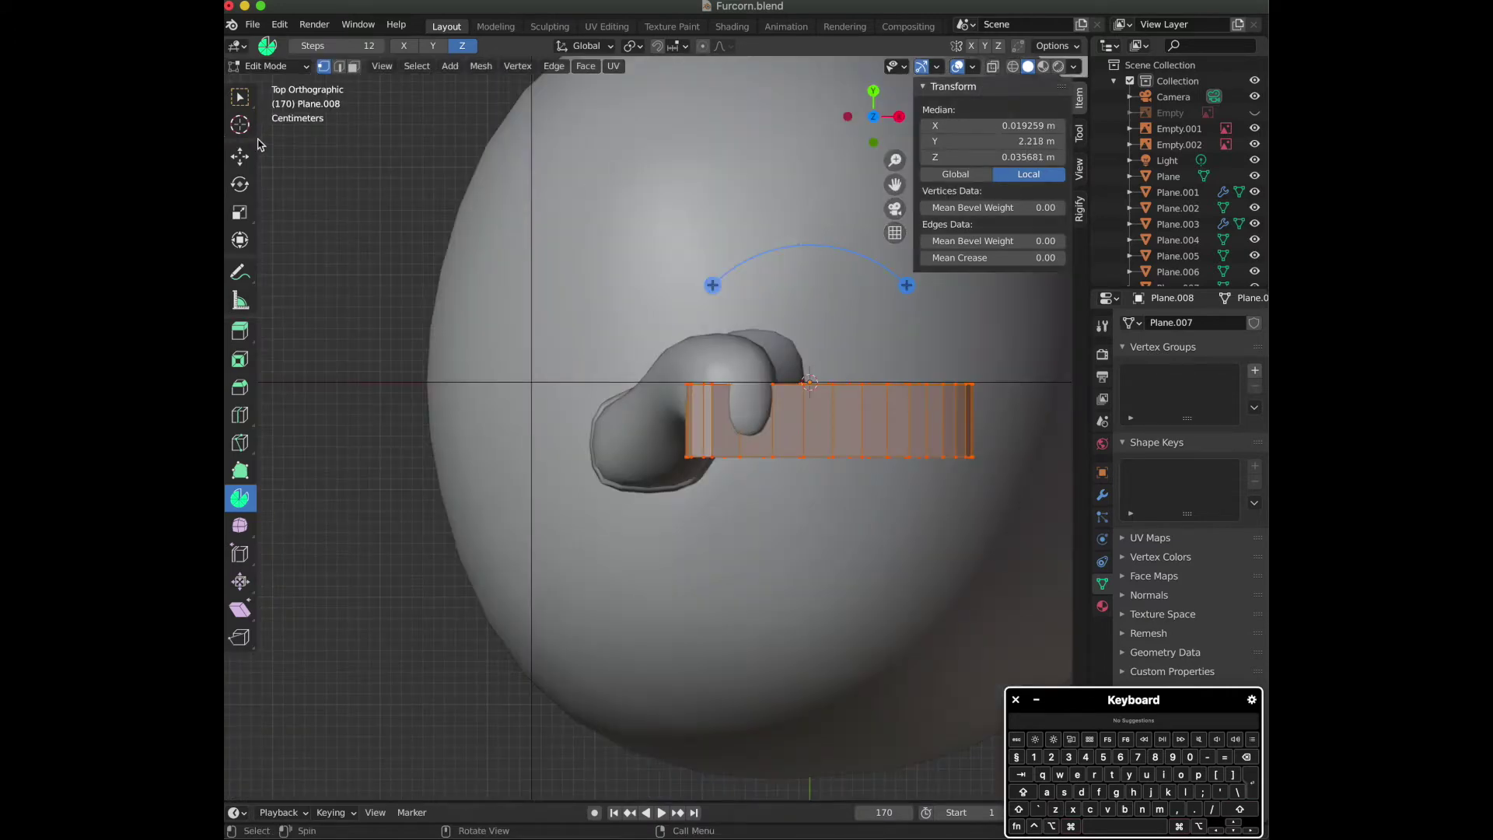
pyautogui.click(239, 156)
pyautogui.press('r')
pyautogui.click(893, 248)
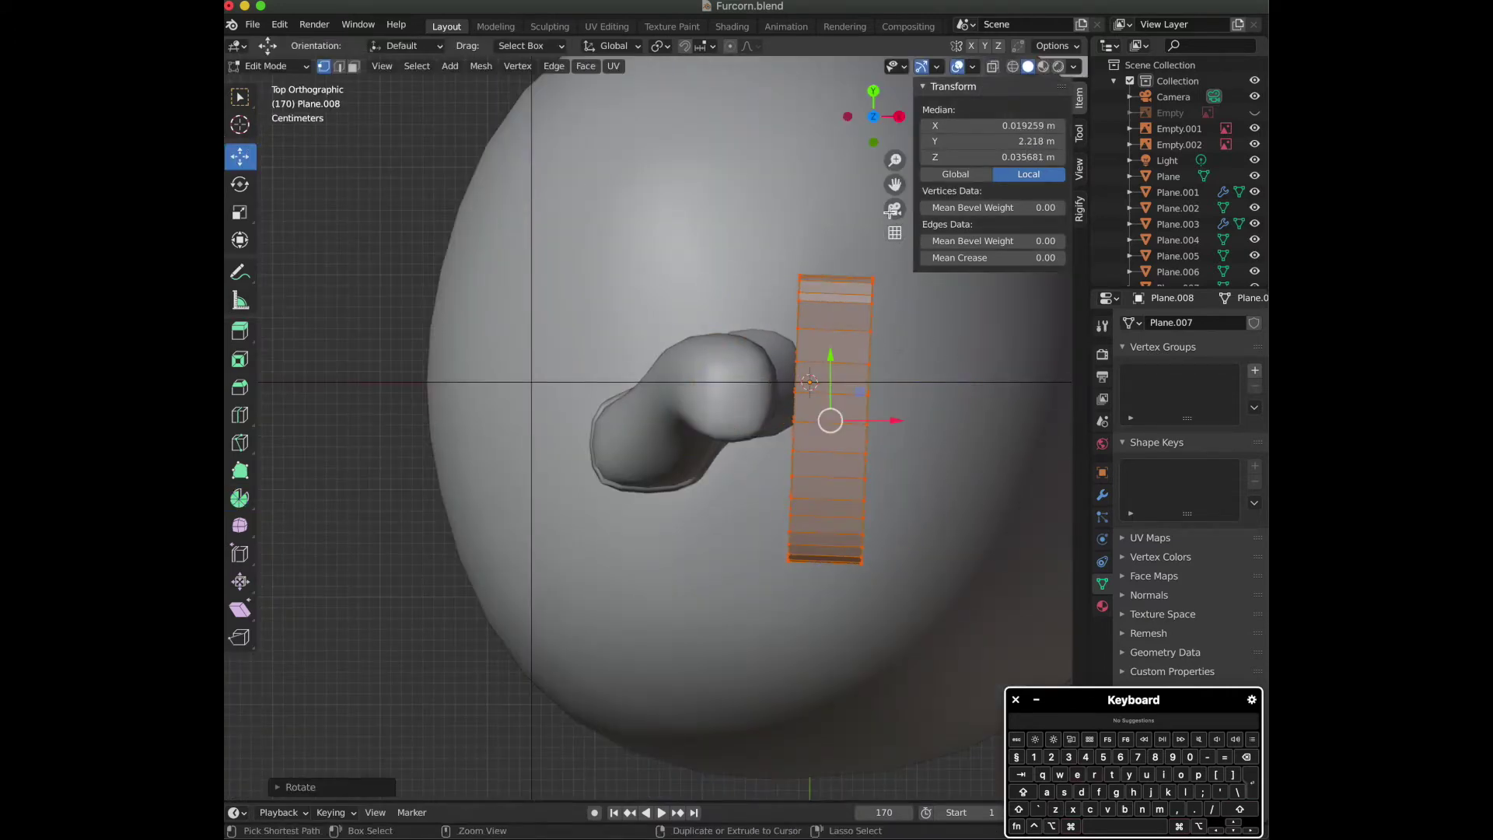
pyautogui.press('super+z')
# Try a rotation of about 90° on the strip in an enlarged top view and check it in side view.
pyautogui.keyDown('shift'); pyautogui.hscroll(5, 863, 220); pyautogui.keyUp('shift')
pyautogui.keyDown('ctrl'); pyautogui.scroll(3, 863, 220); pyautogui.keyUp('ctrl')
pyautogui.press('r')
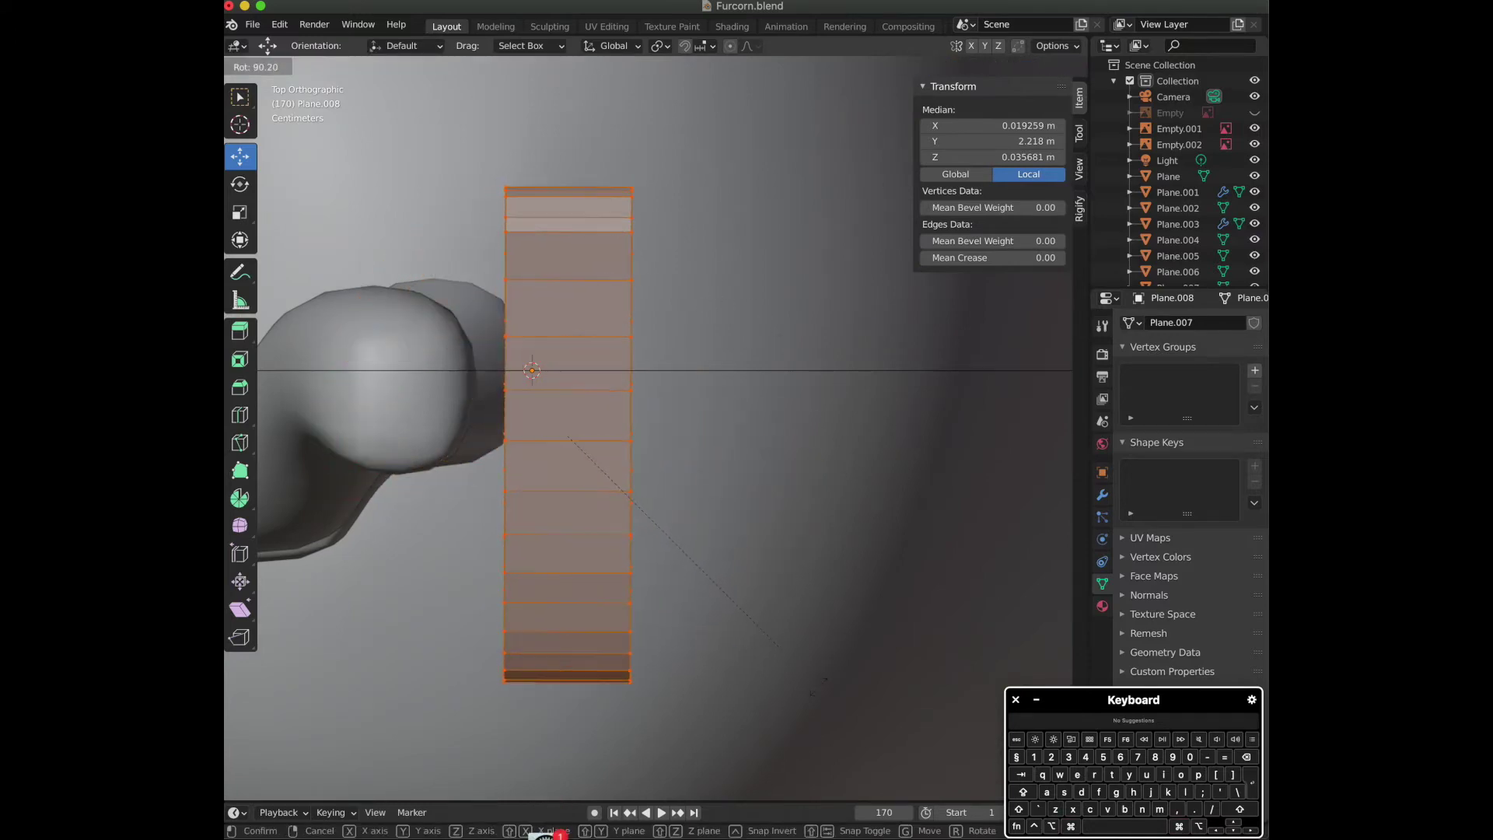
pyautogui.click(745, 612)
pyautogui.moveTo(873, 119)
pyautogui.mouseDown()
pyautogui.moveTo(849, 101)
pyautogui.moveTo(865, 121)
pyautogui.moveTo(865, 107)
pyautogui.mouseUp()
pyautogui.click(872, 93)
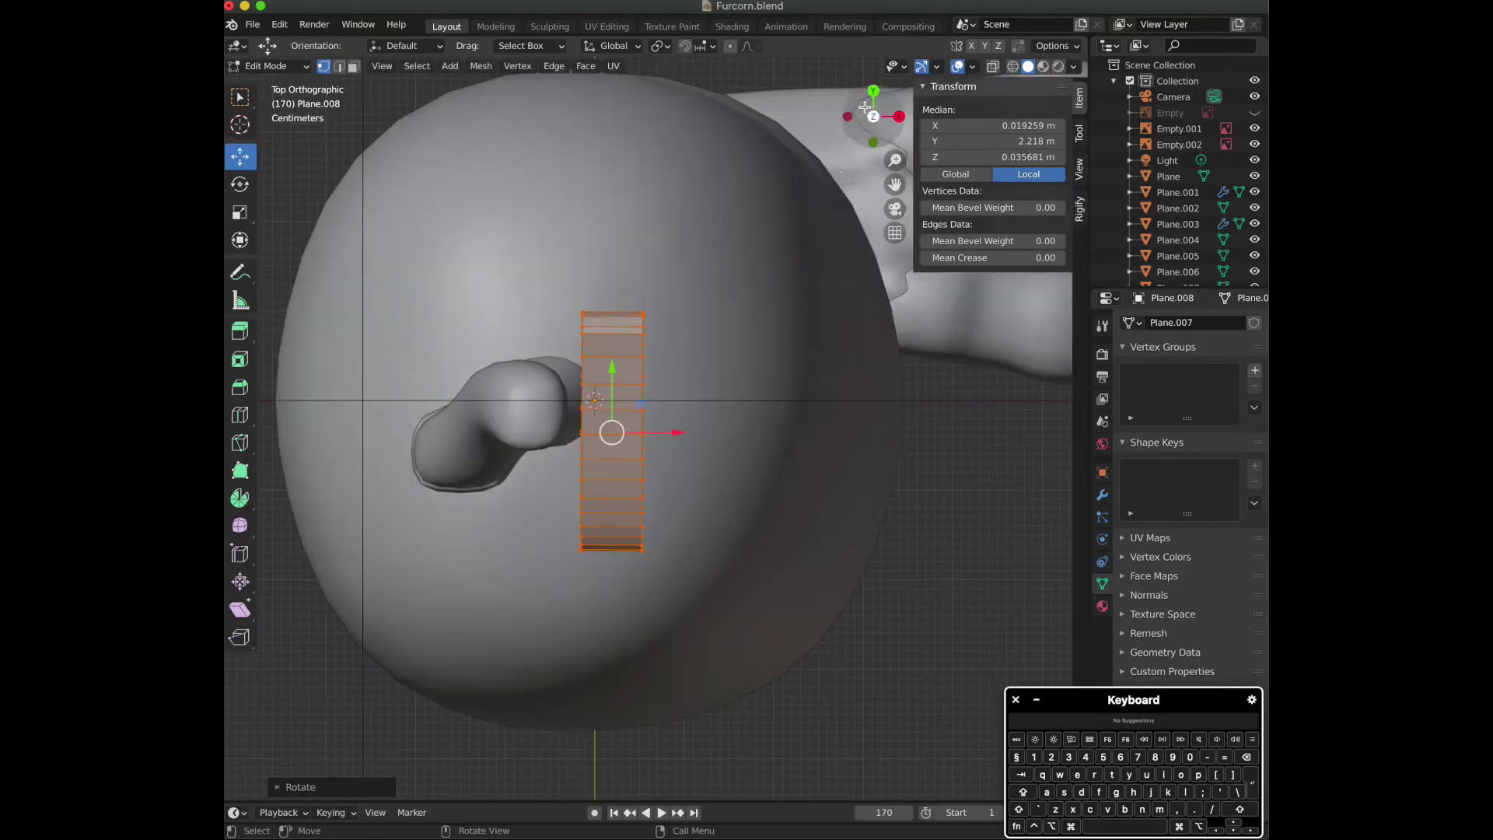
pyautogui.click(898, 117)
pyautogui.scroll(4, 840, 143)
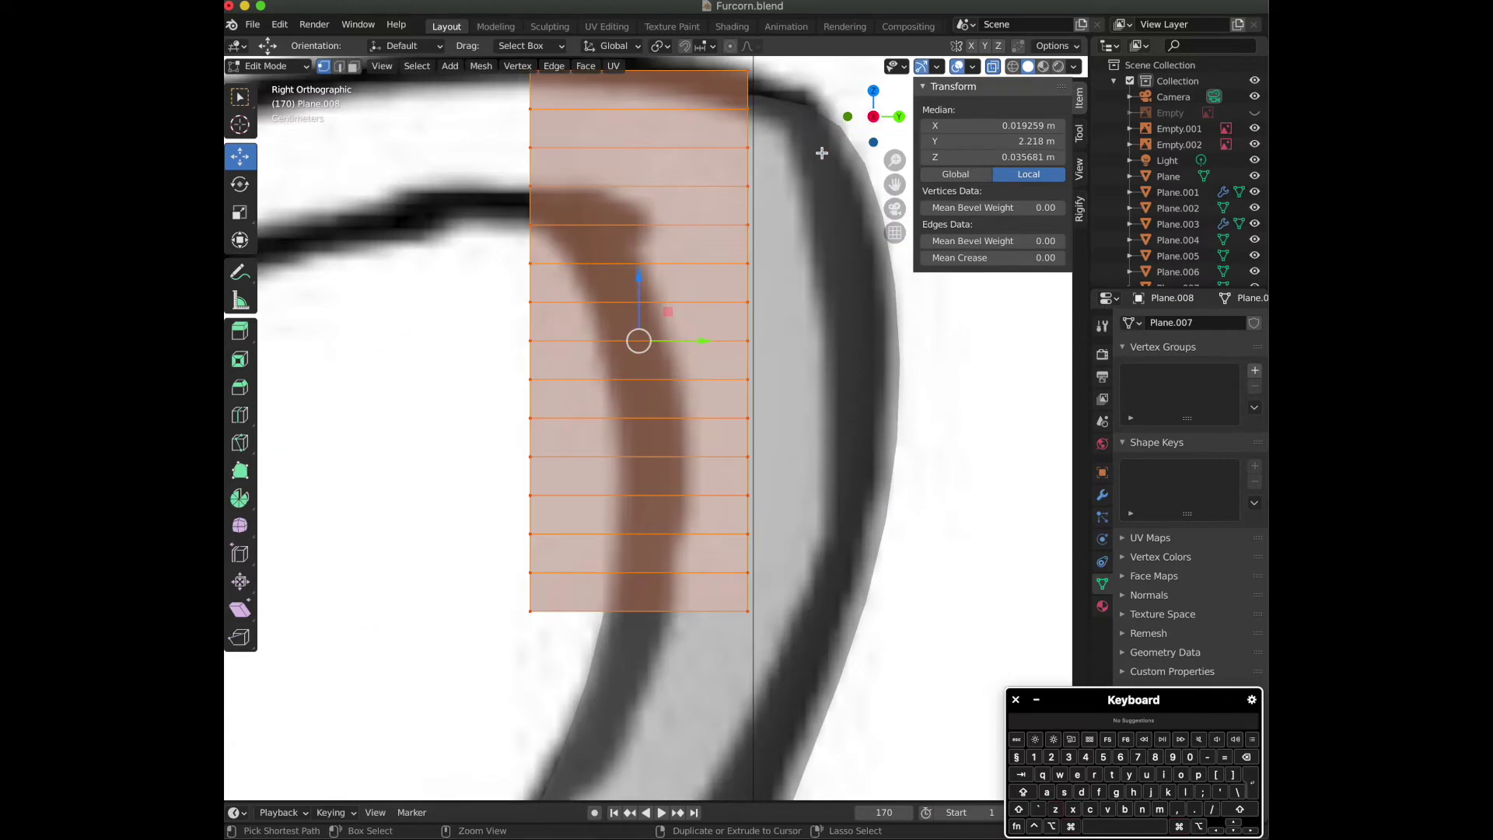
# Rotate the strip around Z from above, check its profile against the side drawing, and undo the rotation.
pyautogui.click(873, 92)
pyautogui.press('r')
pyautogui.click(804, 263)
pyautogui.click(898, 117)
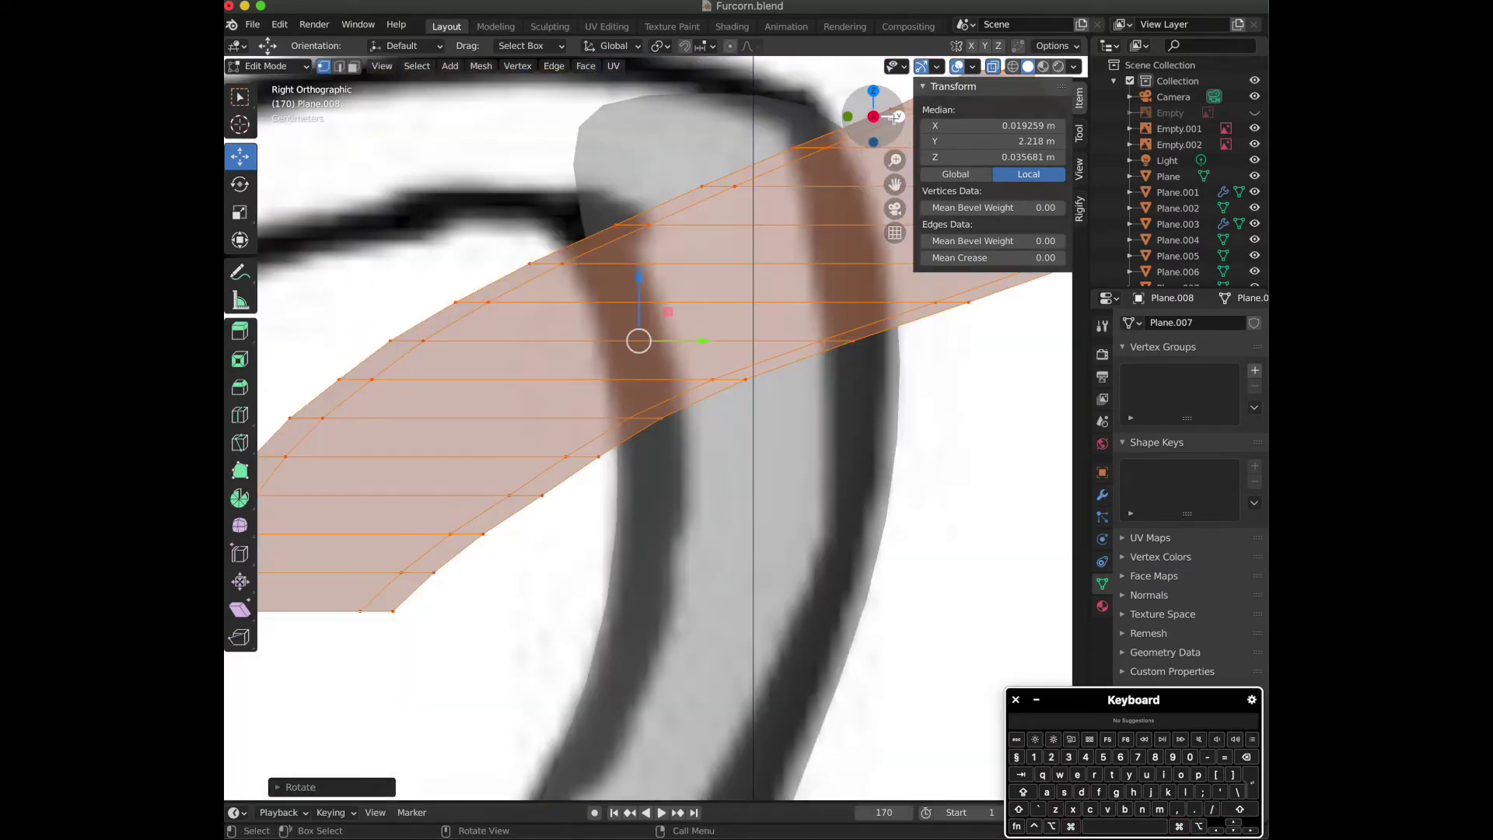
pyautogui.press('super+z')
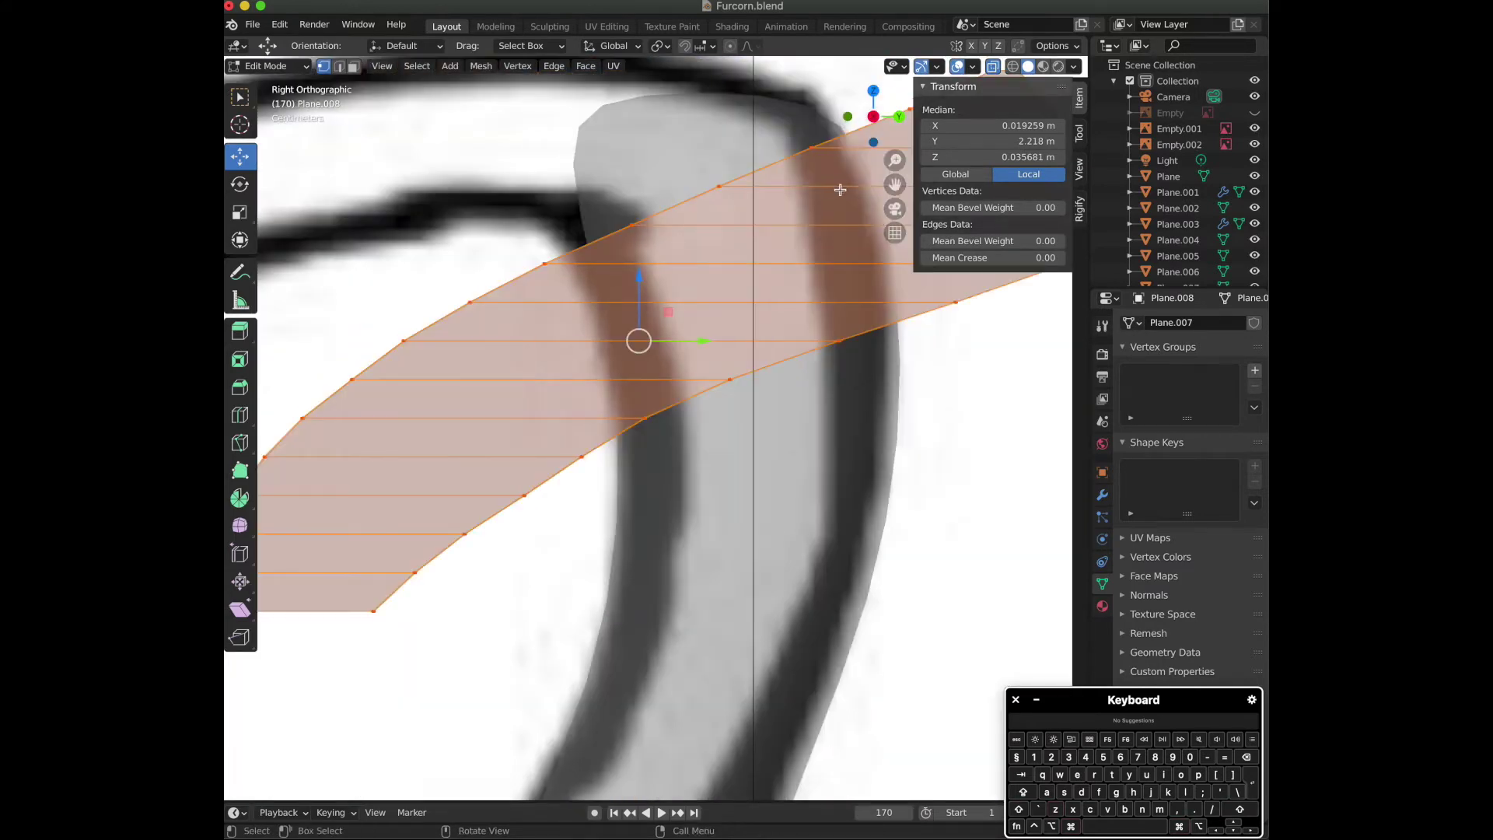
# Rotate the strip a quarter turn around Z in top view so its curved profile faces the side view.
pyautogui.click(873, 92)
pyautogui.press('r')
pyautogui.click(810, 295)
pyautogui.click(898, 115)
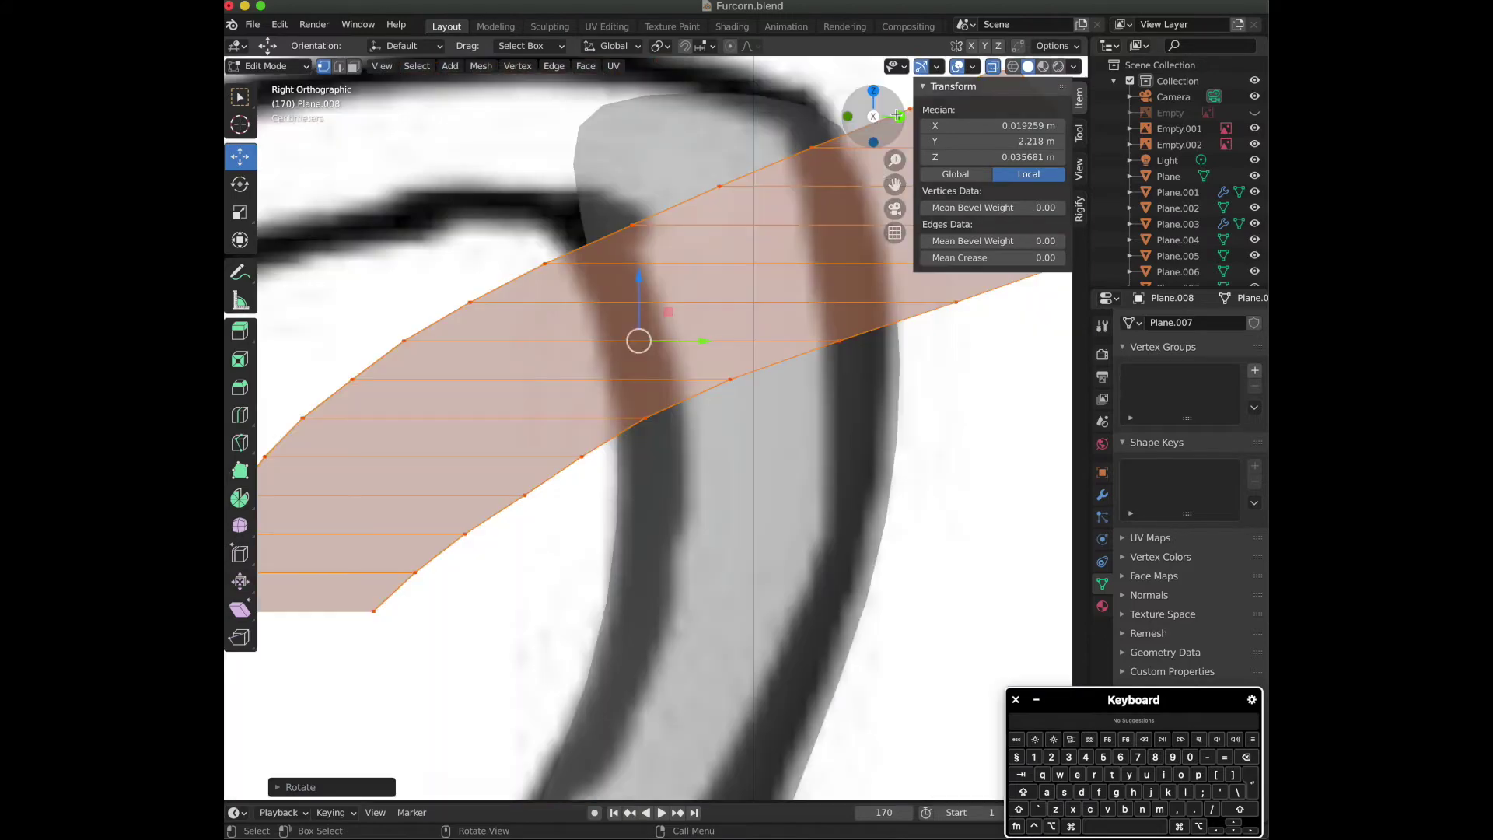
pyautogui.press('KP_7')
pyautogui.press('r')
pyautogui.press('Escape')
pyautogui.press('KP_3')
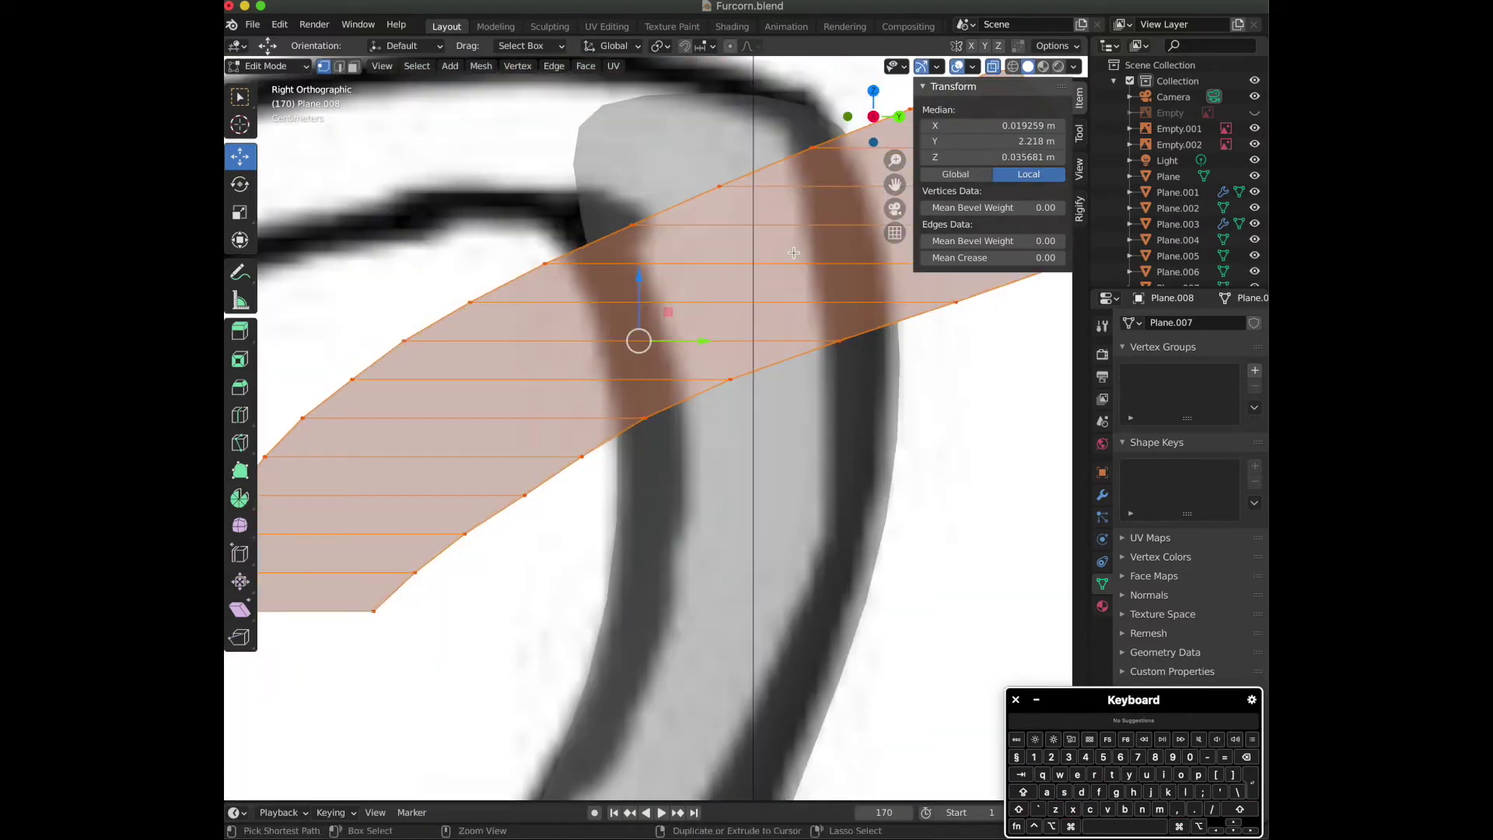
pyautogui.click(871, 93)
pyautogui.press('r')
pyautogui.click(784, 273)
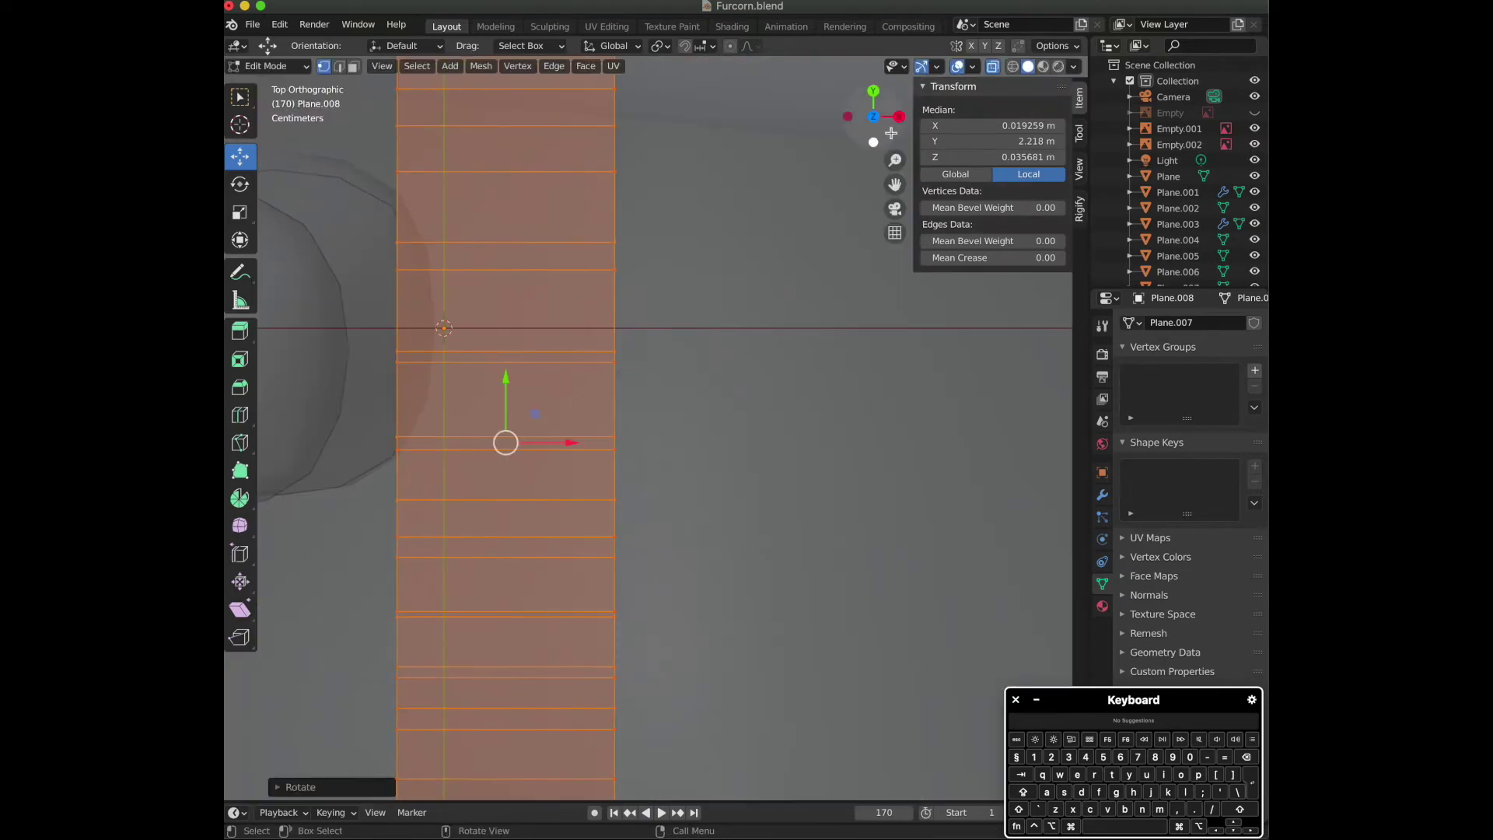
# Move the strip up onto the drawing's upper arm segment in side view and rotate it about 8°.
pyautogui.click(897, 122)
pyautogui.scroll(-5, 737, 244)
pyautogui.press('r')
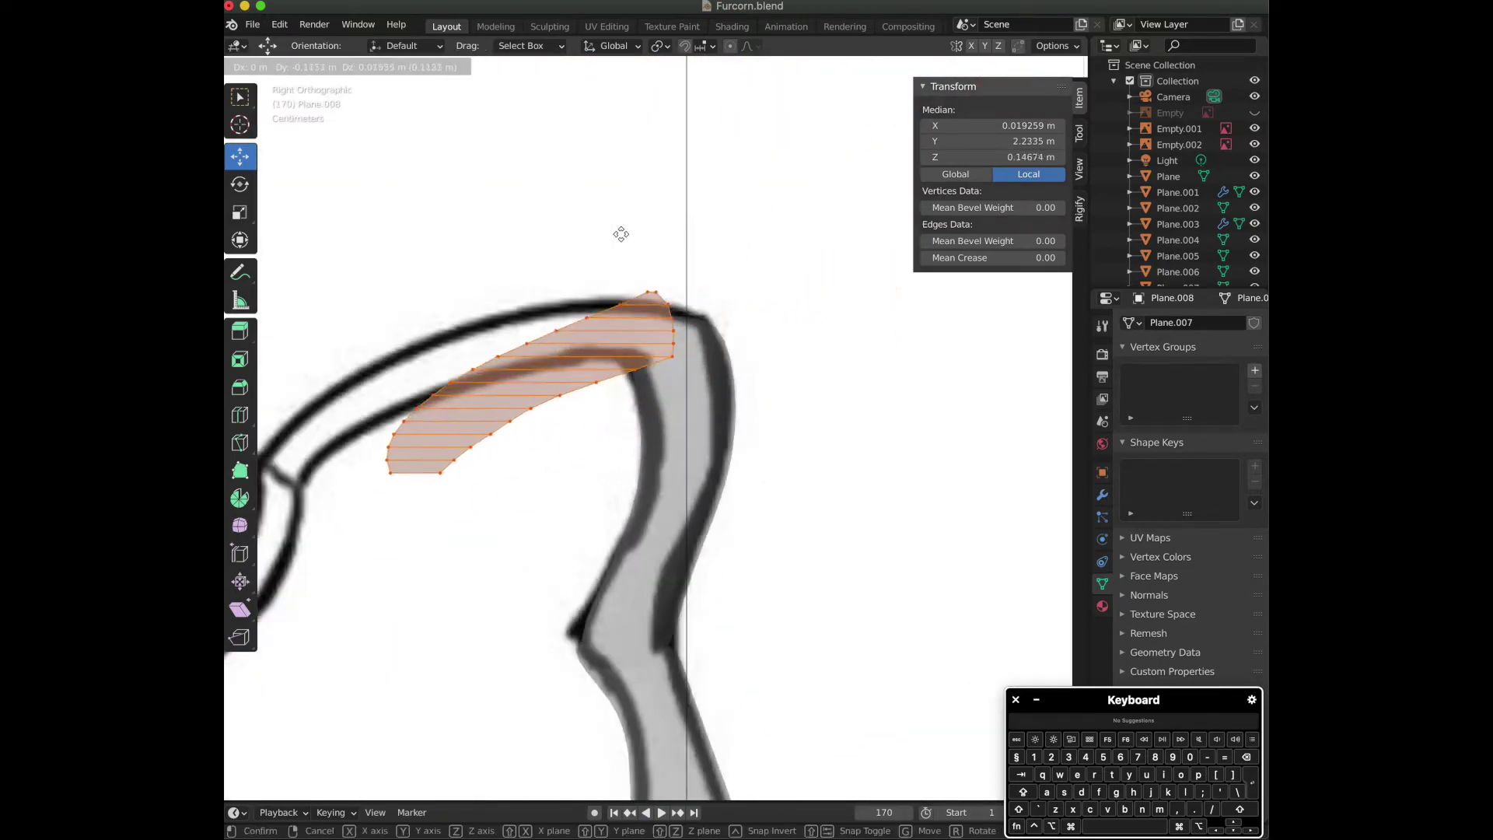
pyautogui.click(684, 254)
pyautogui.press('super+z')
pyautogui.press('r')
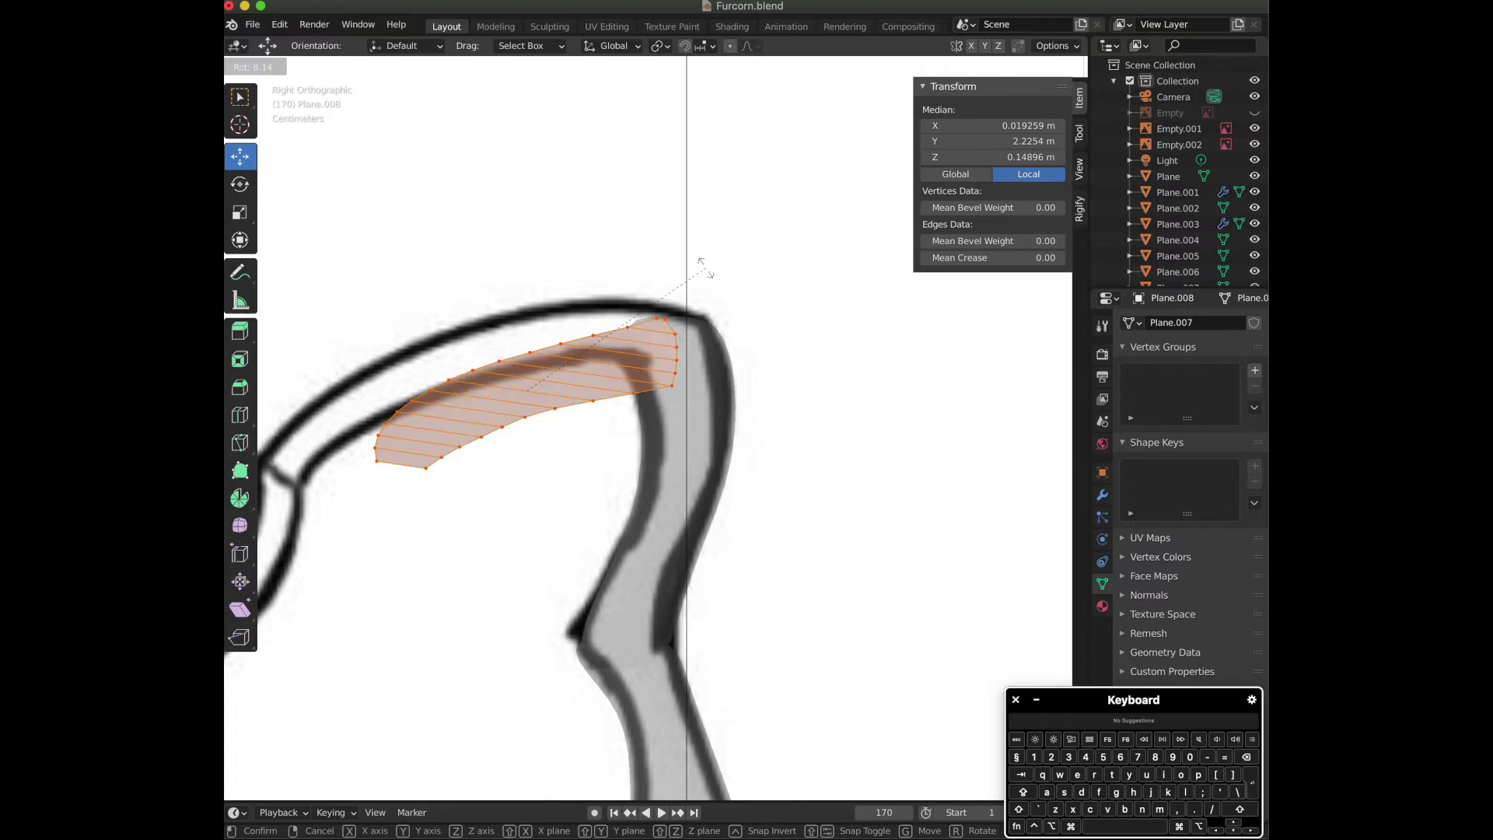
pyautogui.click(704, 272)
# Scale, move and slightly rotate the strip in side view to follow the drawn upper arm outline.
pyautogui.scroll(-1, 706, 303)
pyautogui.press('g')
pyautogui.click(676, 299)
pyautogui.press('s')
pyautogui.click(738, 289)
pyautogui.press('g')
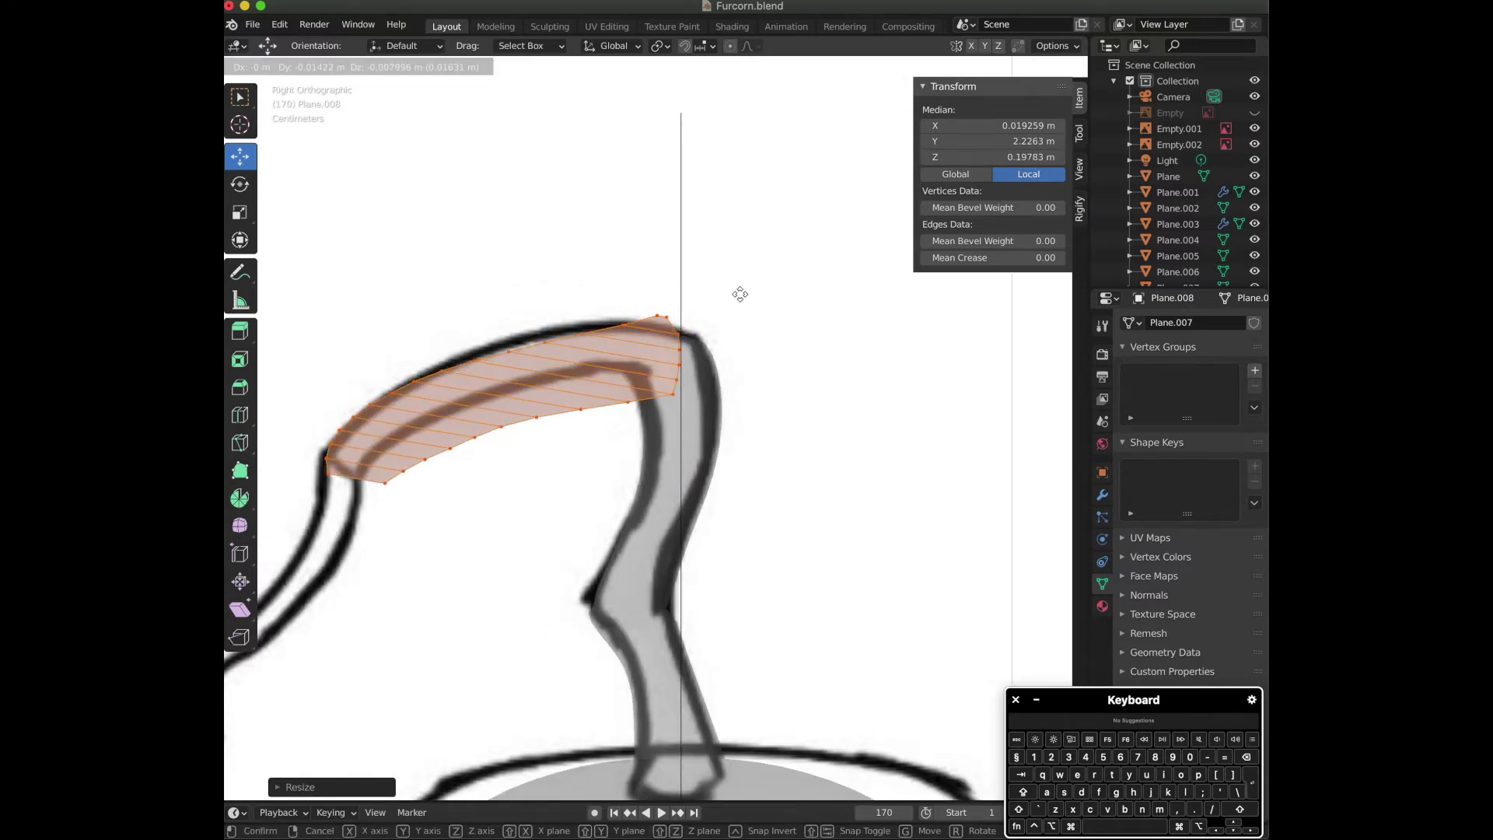
pyautogui.click(741, 293)
pyautogui.press('s')
pyautogui.click(711, 300)
pyautogui.press('r')
pyautogui.click(724, 310)
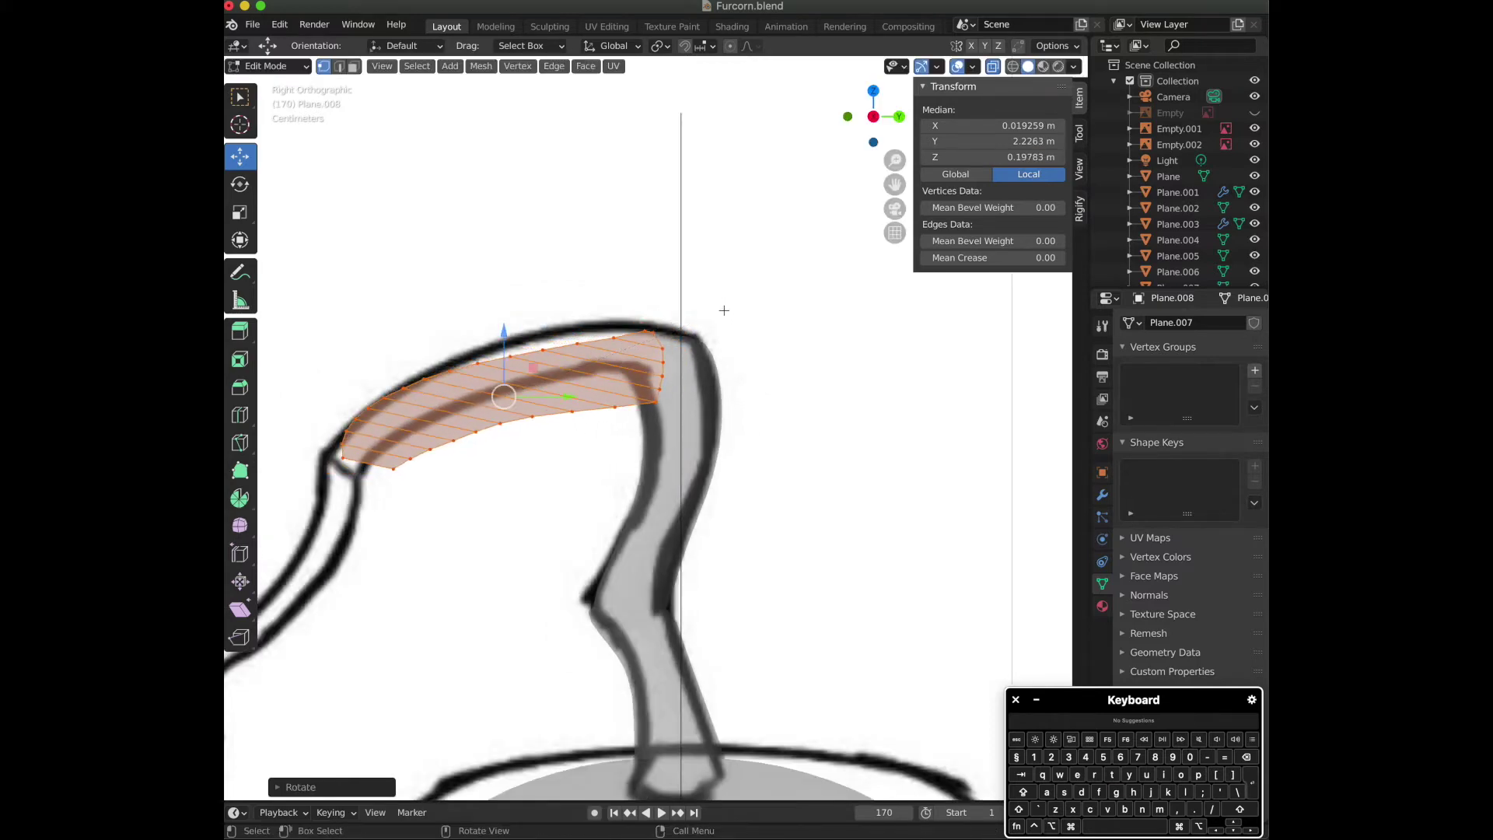
# Shift the strip along X in back view to line up with the limb, and raise it to the side drawing's outline.
pyautogui.moveTo(833, 169); pyautogui.dragTo(664, 219, button='middle')
pyautogui.press('g')
pyautogui.press('x')
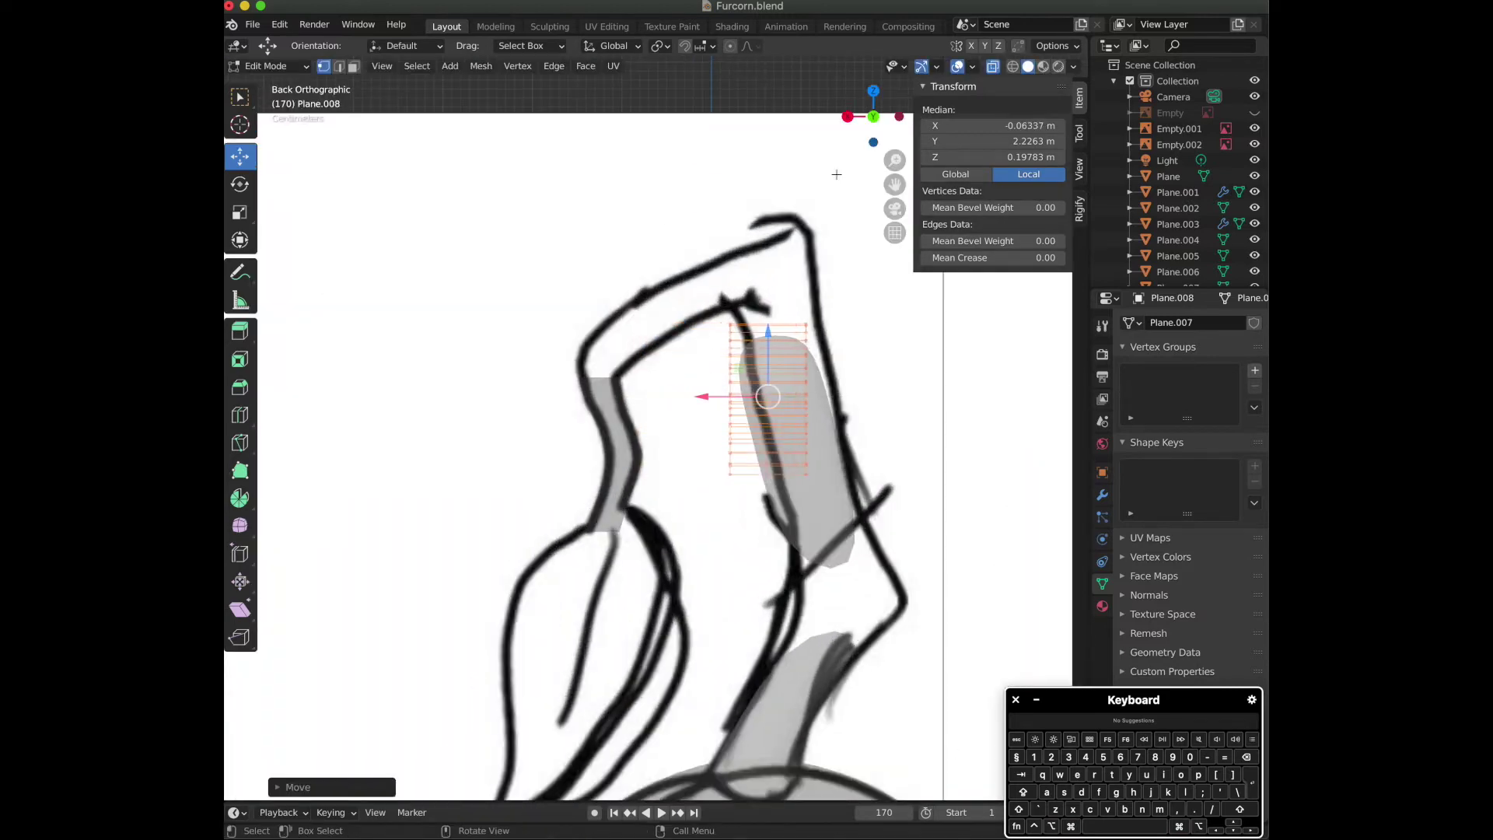
pyautogui.click(775, 294)
pyautogui.press('1')
pyautogui.moveTo(596, 397)
pyautogui.mouseDown()
pyautogui.moveTo(572, 401)
pyautogui.moveTo(604, 414)
pyautogui.mouseUp()
pyautogui.press('g')
pyautogui.rightClick(610, 408)
pyautogui.press('a')
pyautogui.click(893, 117)
pyautogui.moveTo(507, 335); pyautogui.dragTo(513, 312)
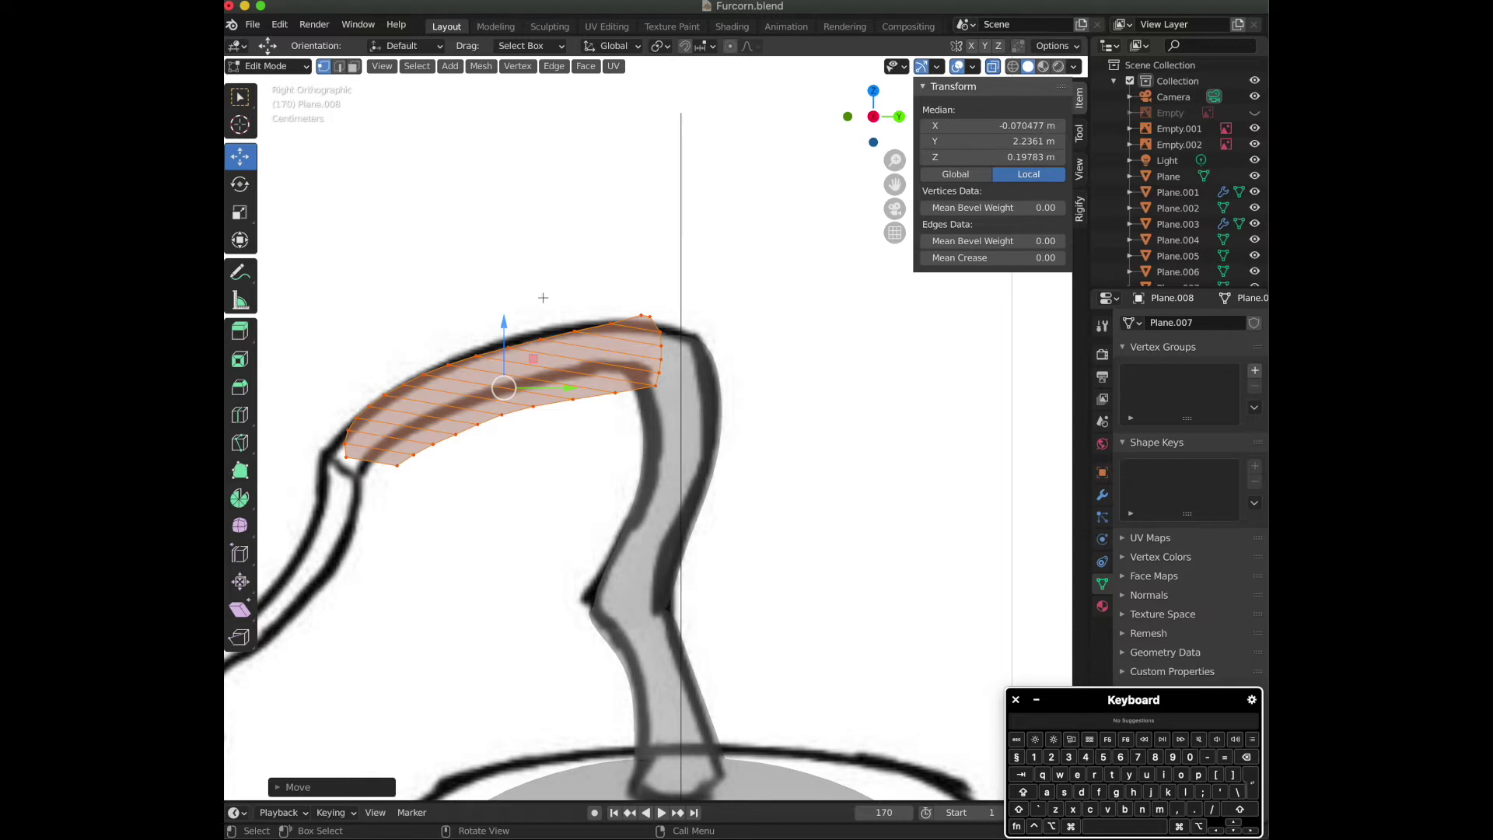
# Try to rotate the strip and scale it, uniformly and along Y, to fit the side drawing.
pyautogui.press('r')
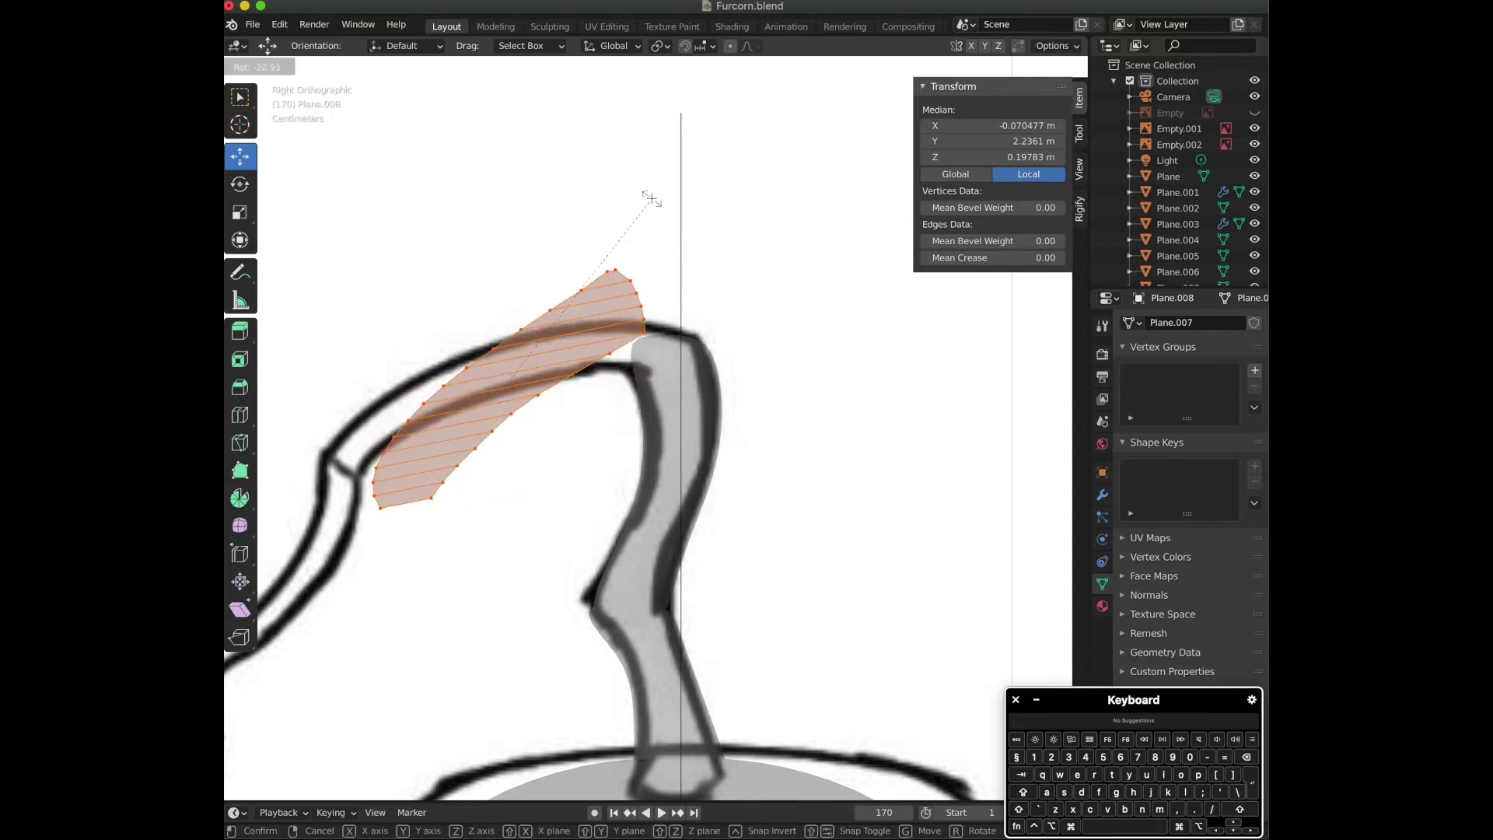
pyautogui.rightClick(651, 198)
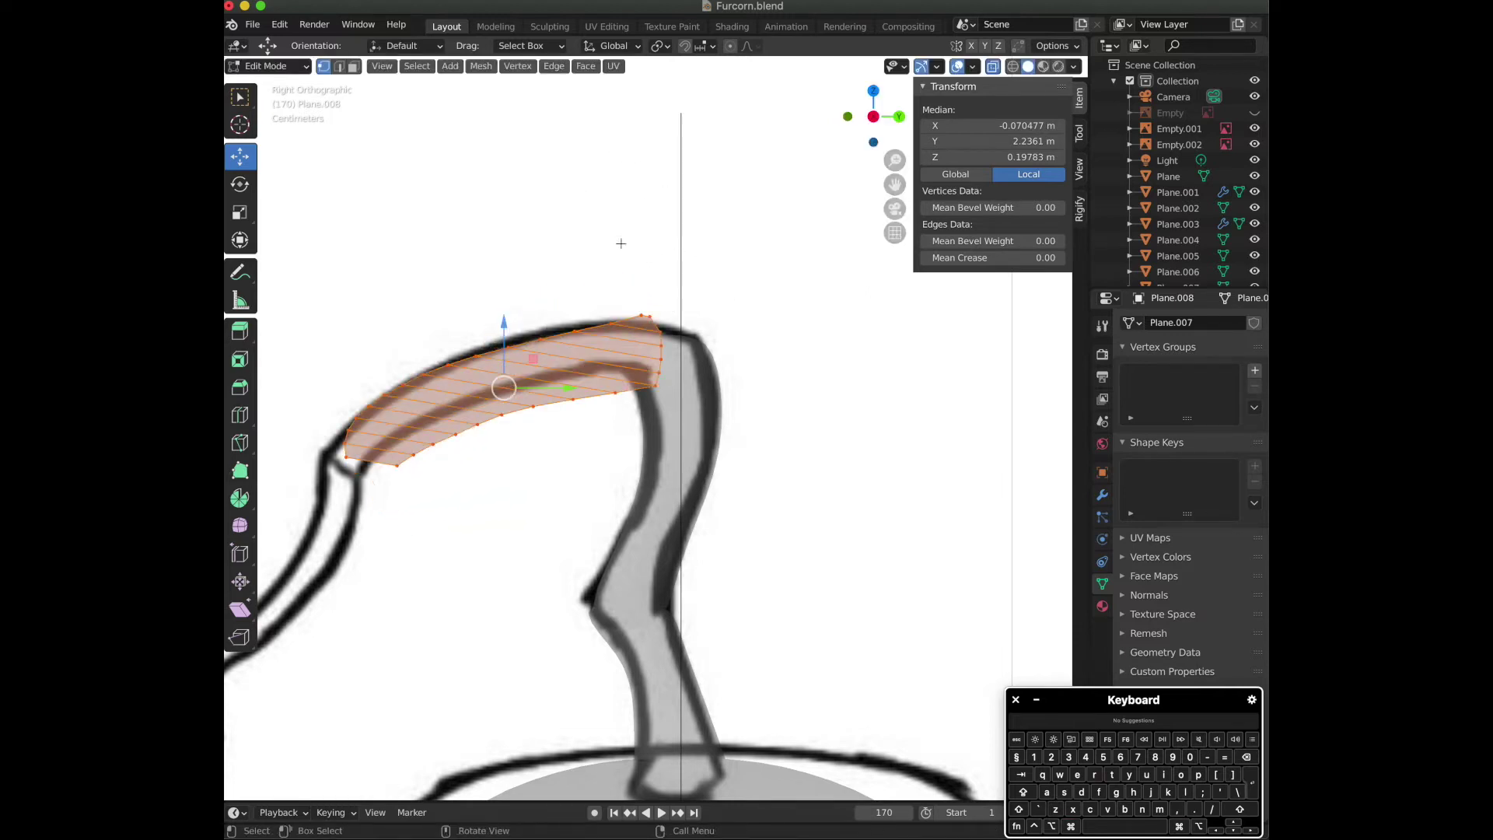
pyautogui.press('s')
pyautogui.click(728, 306)
pyautogui.press('super+z')
pyautogui.press('s')
pyautogui.press('y')
pyautogui.rightClick(721, 316)
pyautogui.press('s')
pyautogui.rightClick(716, 317)
# Stretch the strip along global Y and nudge it upward to fill the drawn arm segment.
pyautogui.press('s')
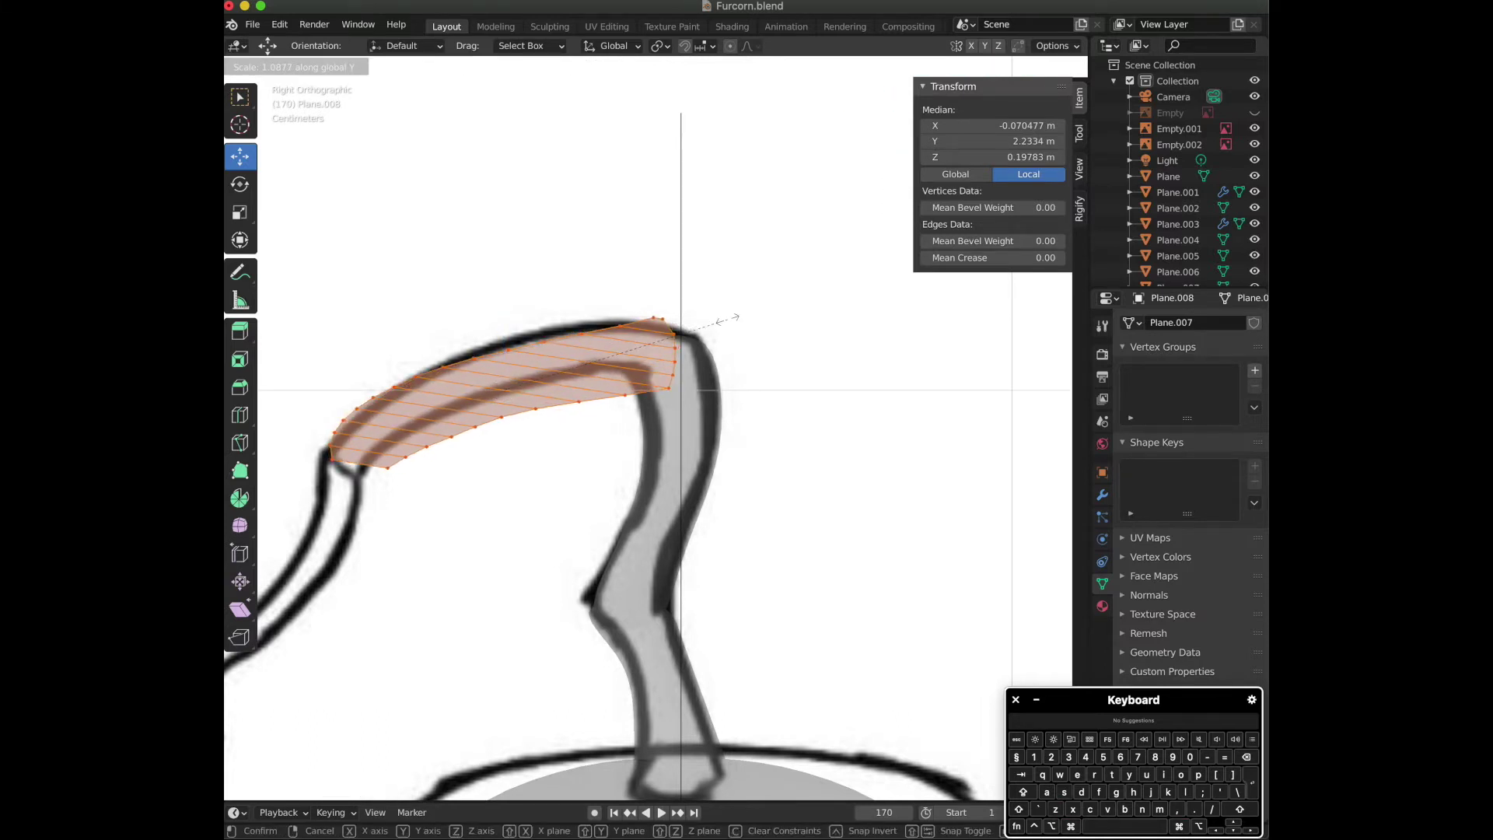
pyautogui.click(727, 319)
pyautogui.moveTo(506, 338); pyautogui.dragTo(507, 327)
pyautogui.press('s')
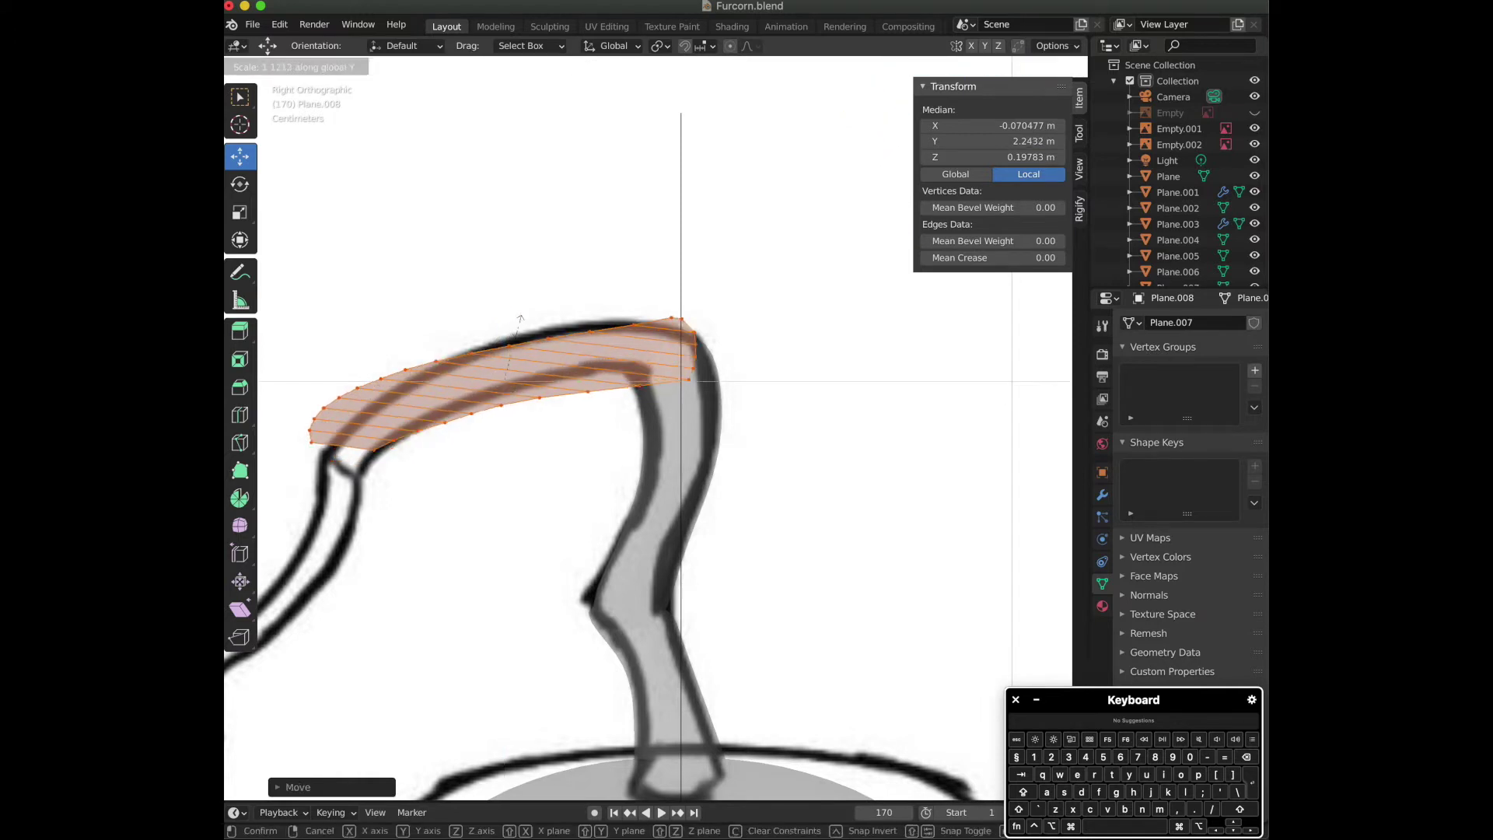
pyautogui.press('z')
pyautogui.click(516, 330)
pyautogui.moveTo(506, 331); pyautogui.dragTo(515, 326)
pyautogui.scroll(1, 644, 301)
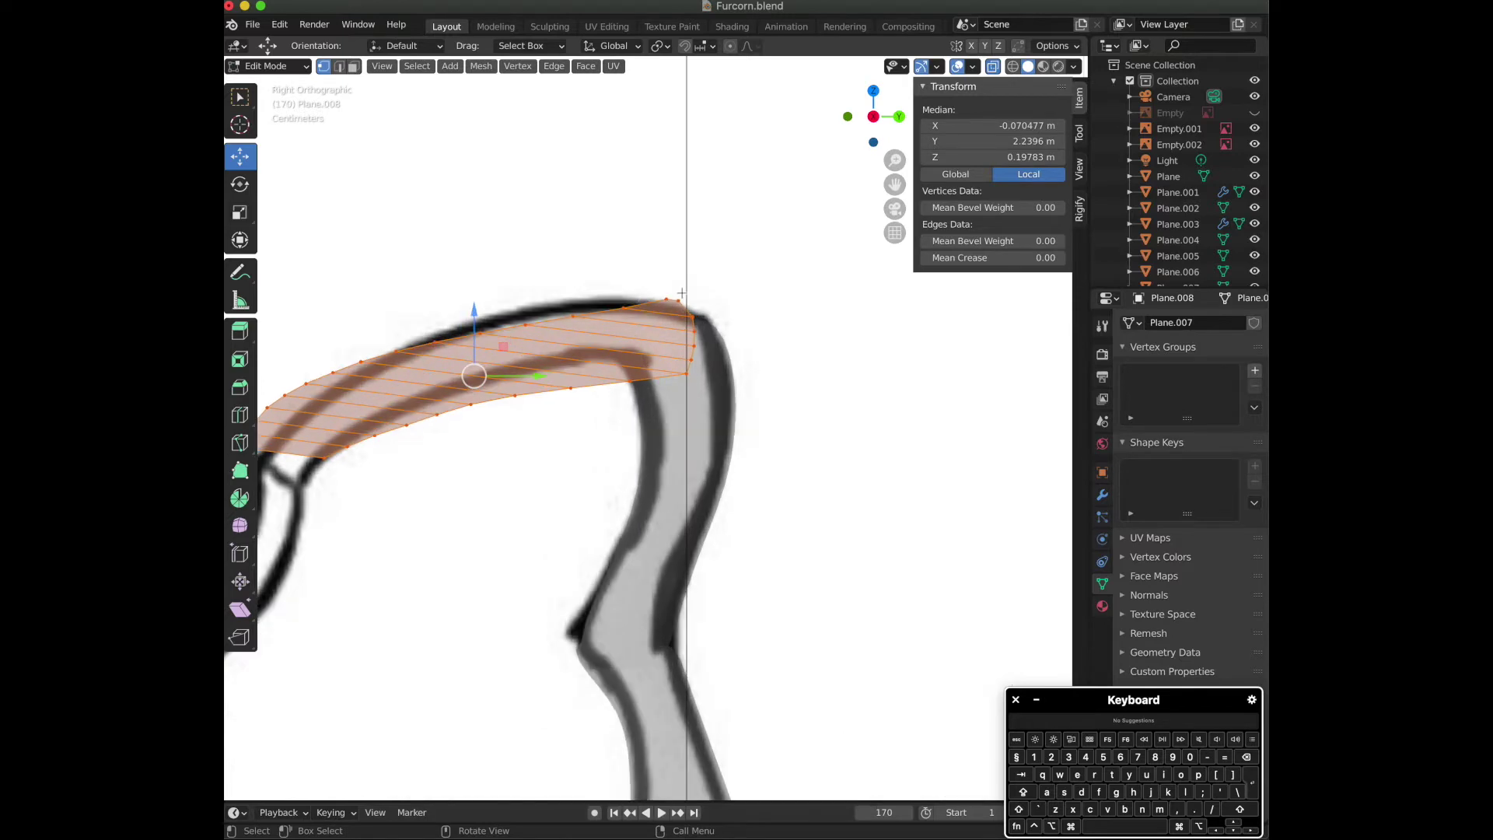
# Turn off X-ray and add two lengthwise loop cuts to the strip.
pyautogui.press('Tab')
pyautogui.click(992, 69)
pyautogui.moveTo(890, 94); pyautogui.dragTo(793, 160)
pyautogui.click(889, 94)
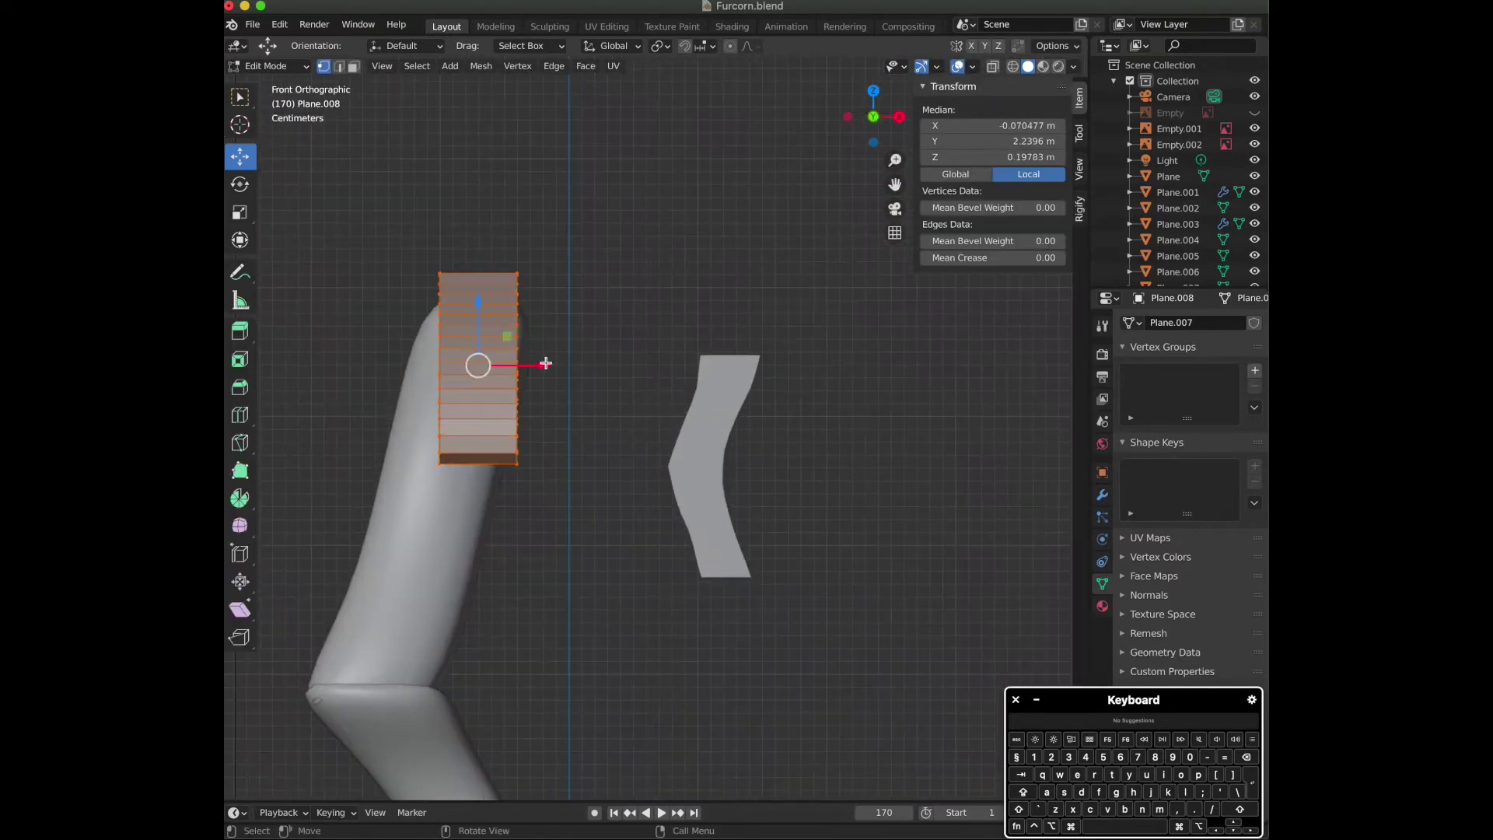
pyautogui.click(640, 201)
pyautogui.hotkey('ctrl', 'r')
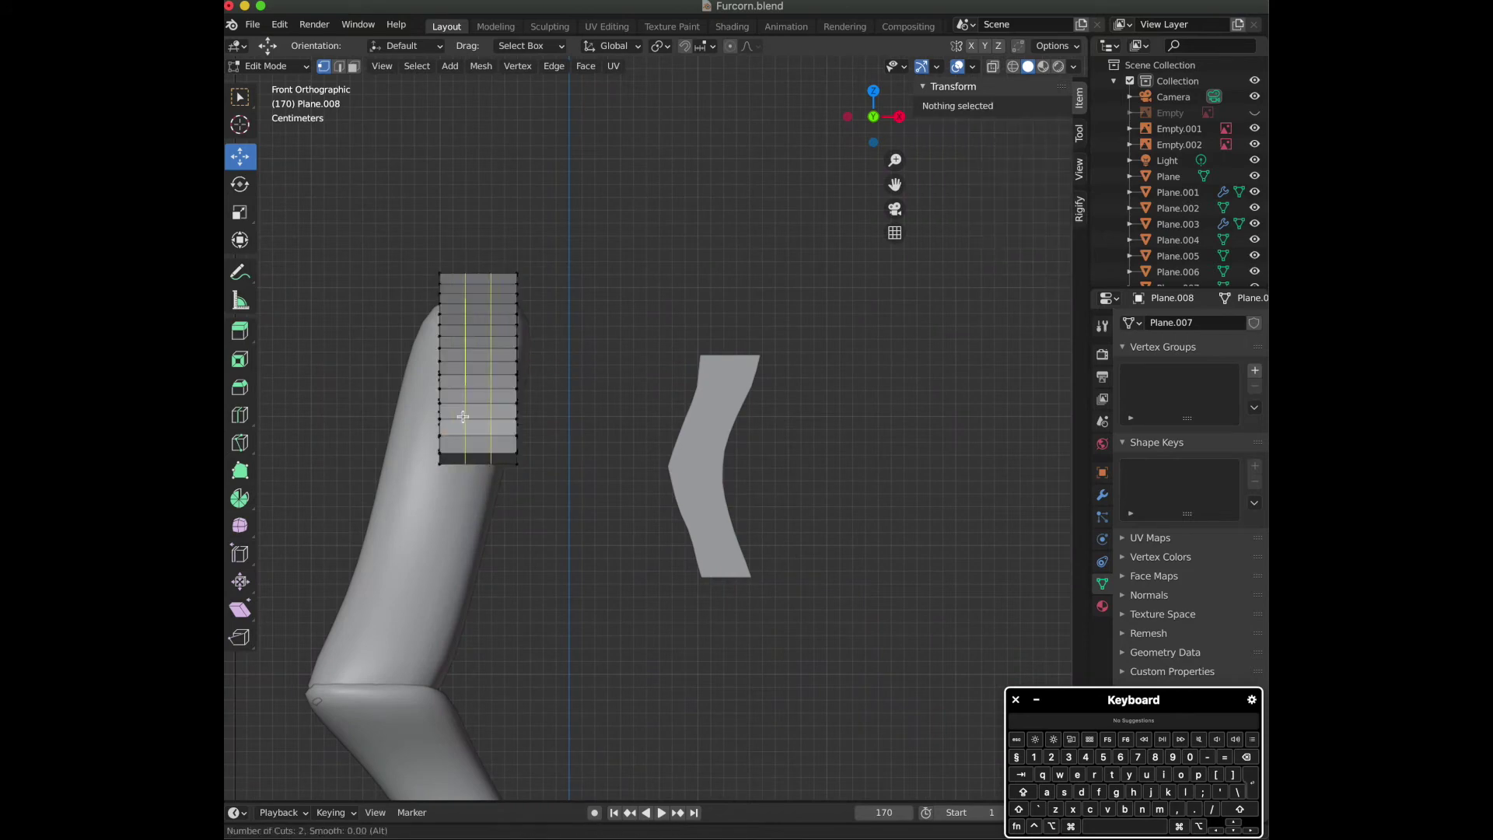
pyautogui.click(462, 416)
pyautogui.click(899, 117)
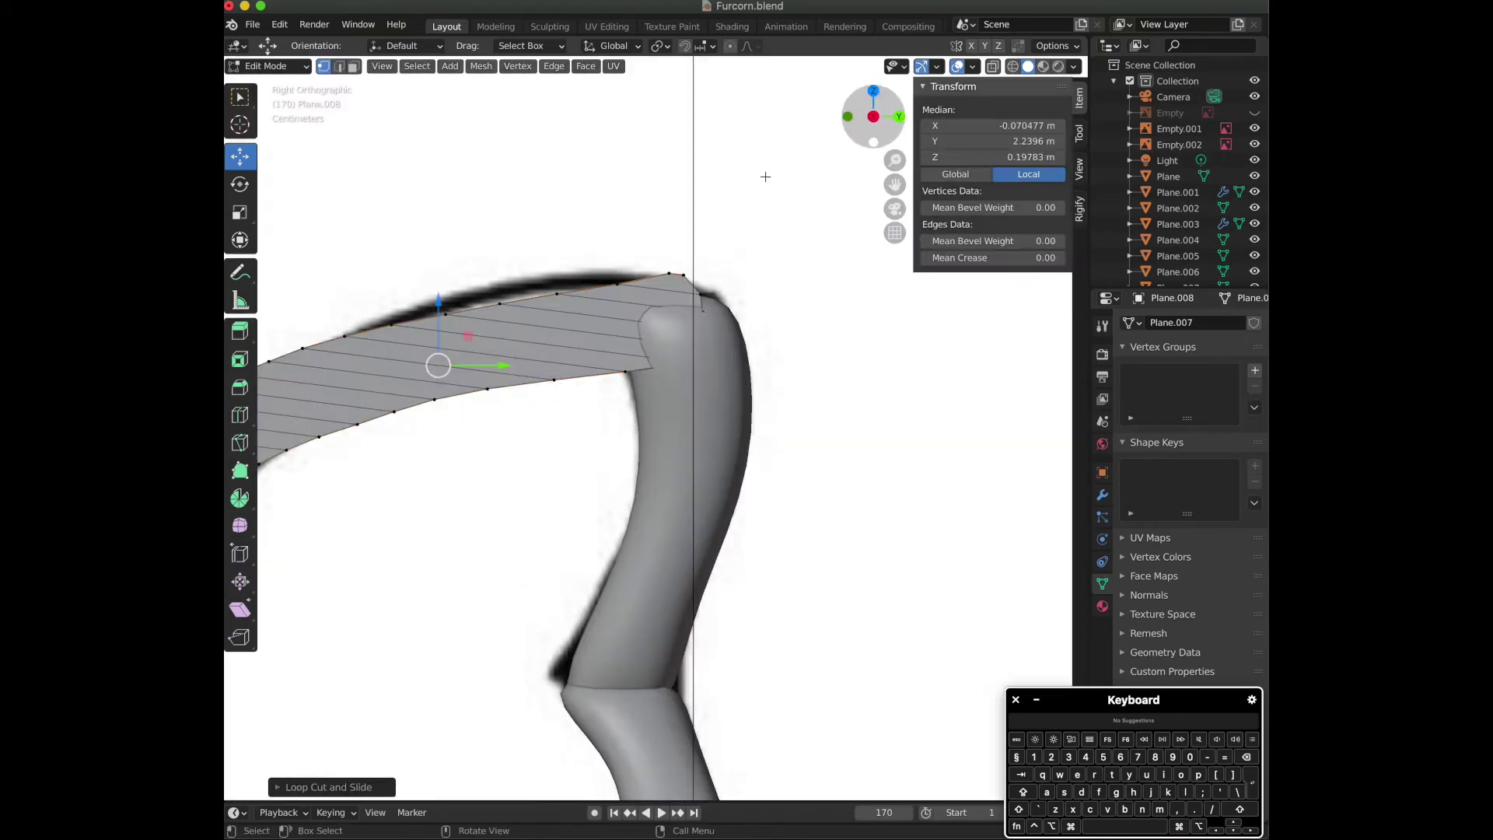
# Round the whole strip with the Smooth tool and apply Shade Smooth to the object.
pyautogui.scroll(-2, 557, 317)
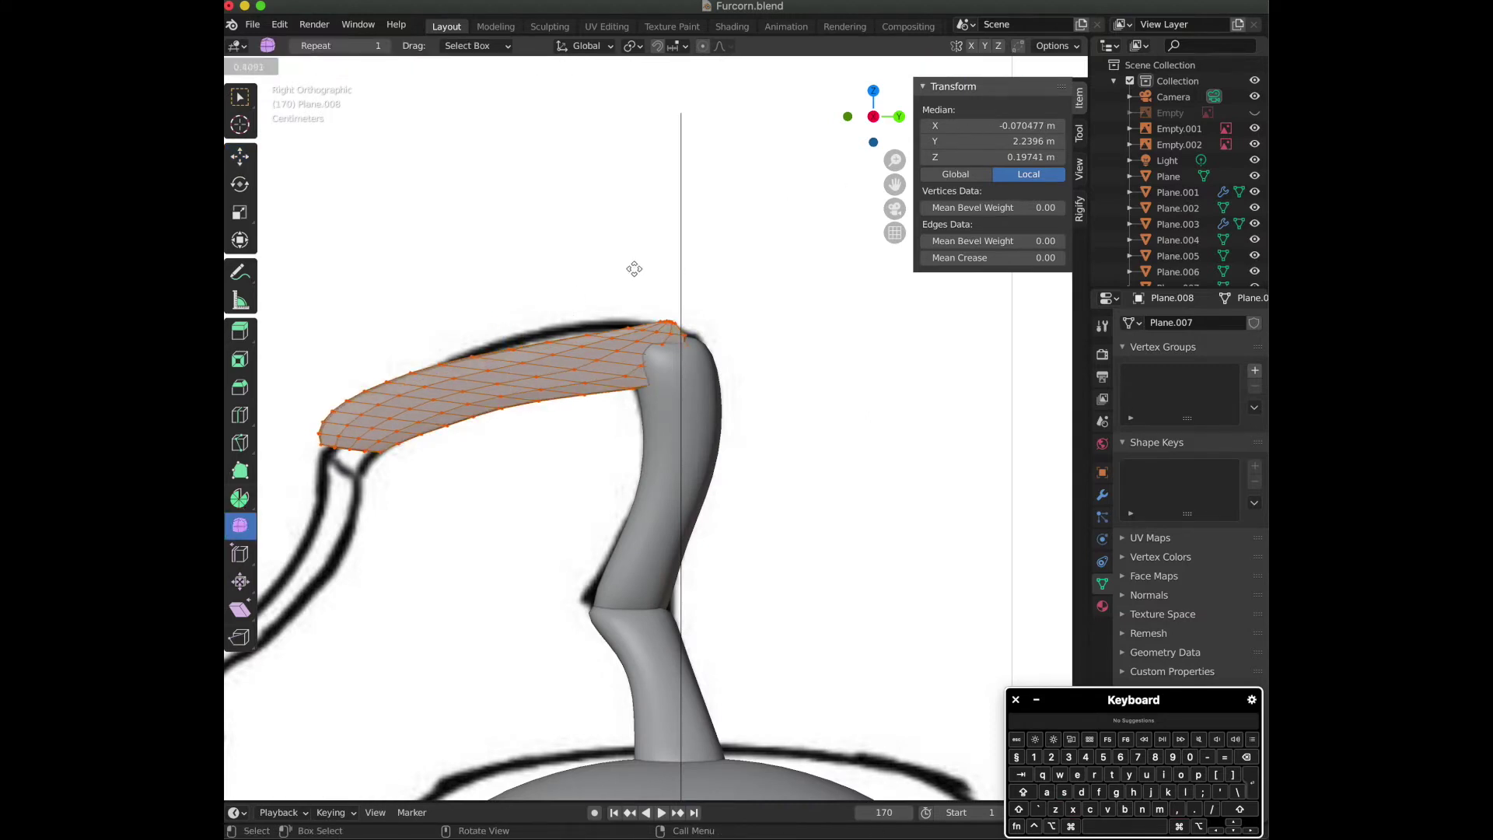
pyautogui.moveTo(543, 307); pyautogui.dragTo(617, 251)
pyautogui.press('Tab')
pyautogui.press('a')
pyautogui.click(560, 364)
pyautogui.click(559, 367)
pyautogui.rightClick(558, 367)
pyautogui.click(556, 363)
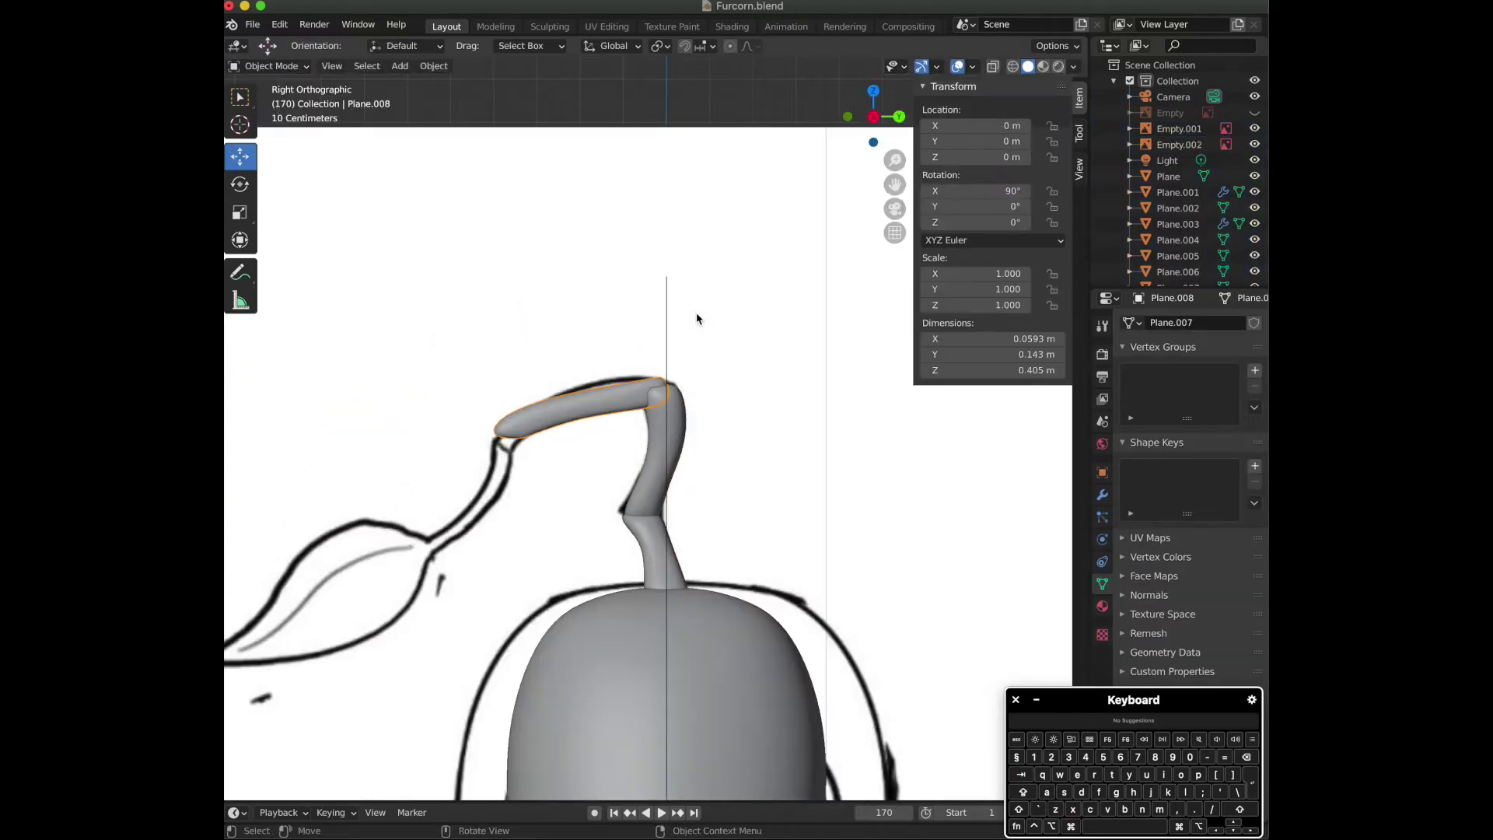
# Shift the rounded arm segment slightly along X in front view and scale it along X.
pyautogui.press('Tab')
pyautogui.moveTo(872, 115); pyautogui.dragTo(826, 167)
pyautogui.click(878, 135)
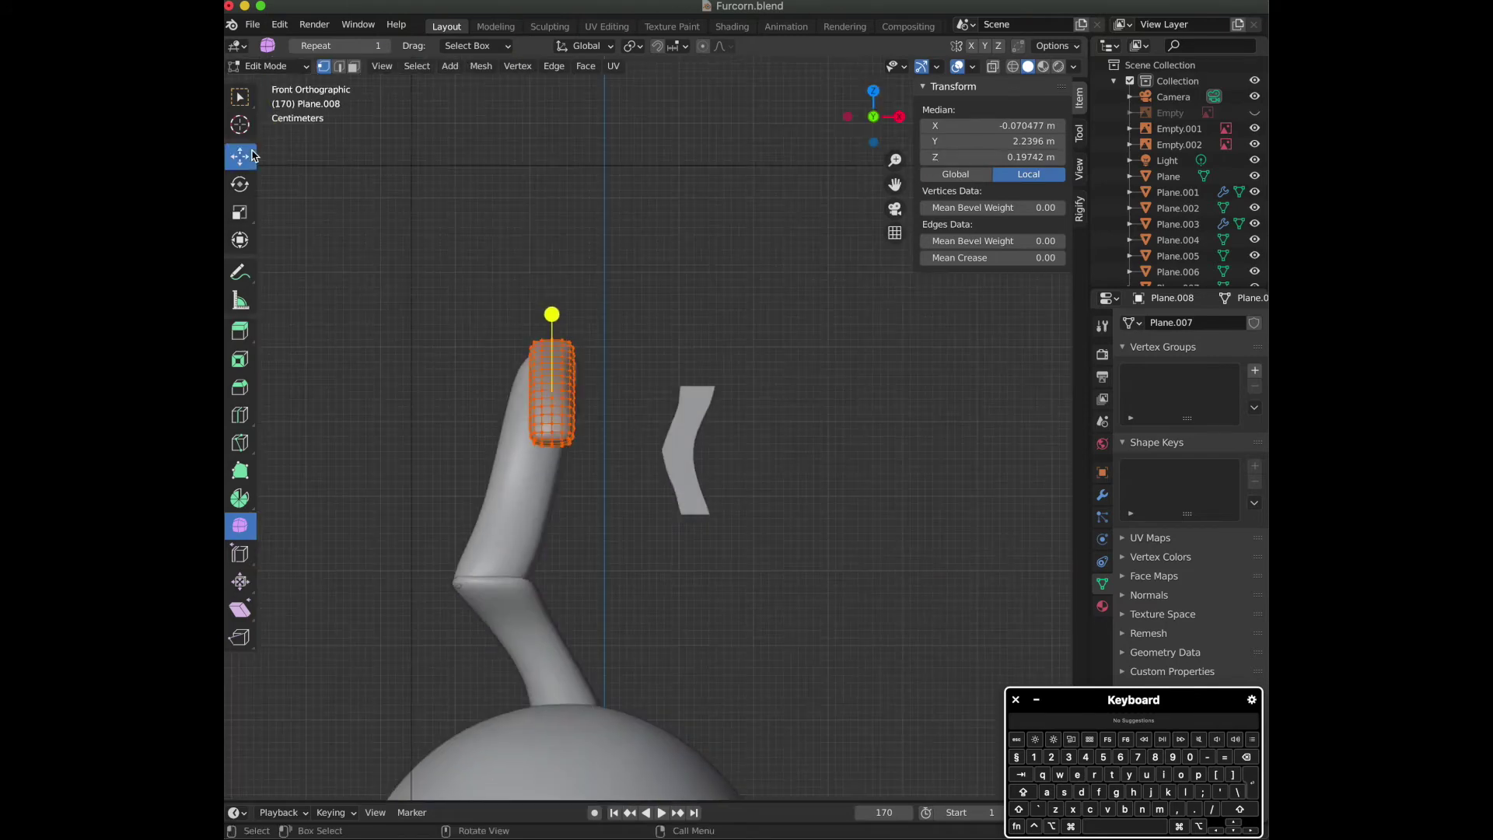
pyautogui.click(591, 412)
pyautogui.press('s')
pyautogui.press('x')
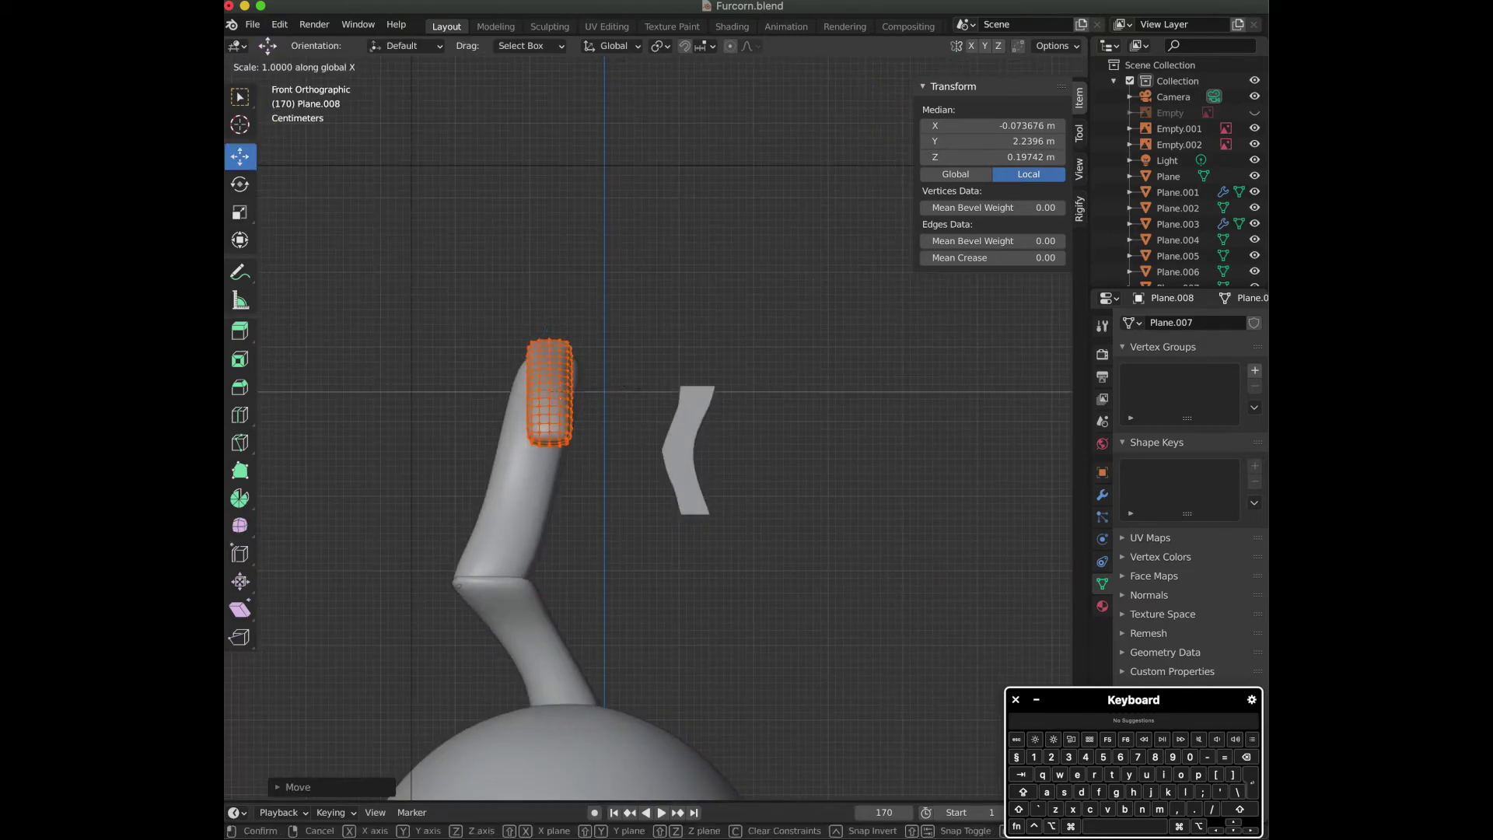
pyautogui.click(633, 381)
# Try to scale the arm segment along Z from top view, and undo it.
pyautogui.click(872, 91)
pyautogui.scroll(3, 742, 278)
pyautogui.press('s')
pyautogui.press('z')
pyautogui.click(661, 577)
pyautogui.press('super+z')
# Scale the arm segment along X in top view, shift it slightly, and check it in perspective.
pyautogui.press('s')
pyautogui.press('x')
pyautogui.click(591, 602)
pyautogui.moveTo(538, 647); pyautogui.dragTo(550, 660)
pyautogui.press('Tab')
pyautogui.scroll(-5, 557, 666)
pyautogui.moveTo(873, 116); pyautogui.dragTo(844, 35)
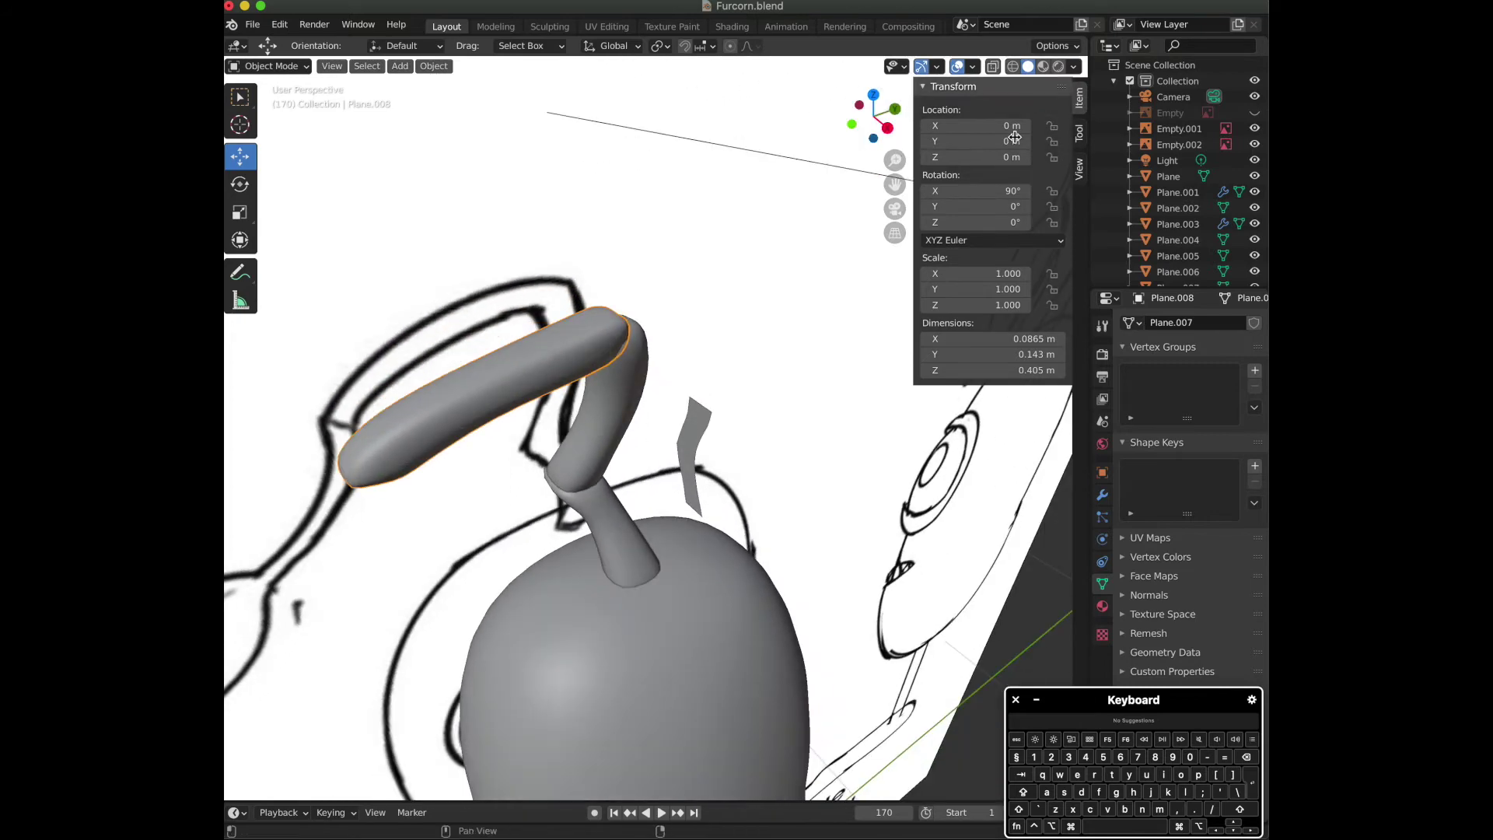
# Rotate the arm segment in top view and slide it along X away from the upper joint.
pyautogui.click(866, 97)
pyautogui.press('Tab')
pyautogui.press('r')
pyautogui.click(751, 304)
pyautogui.moveTo(614, 559); pyautogui.dragTo(632, 560)
# Scale the arm segment along X again and check its shape from several angles.
pyautogui.moveTo(874, 116); pyautogui.dragTo(504, 286)
pyautogui.click(870, 116)
pyautogui.press('s')
pyautogui.press('x')
pyautogui.click(766, 328)
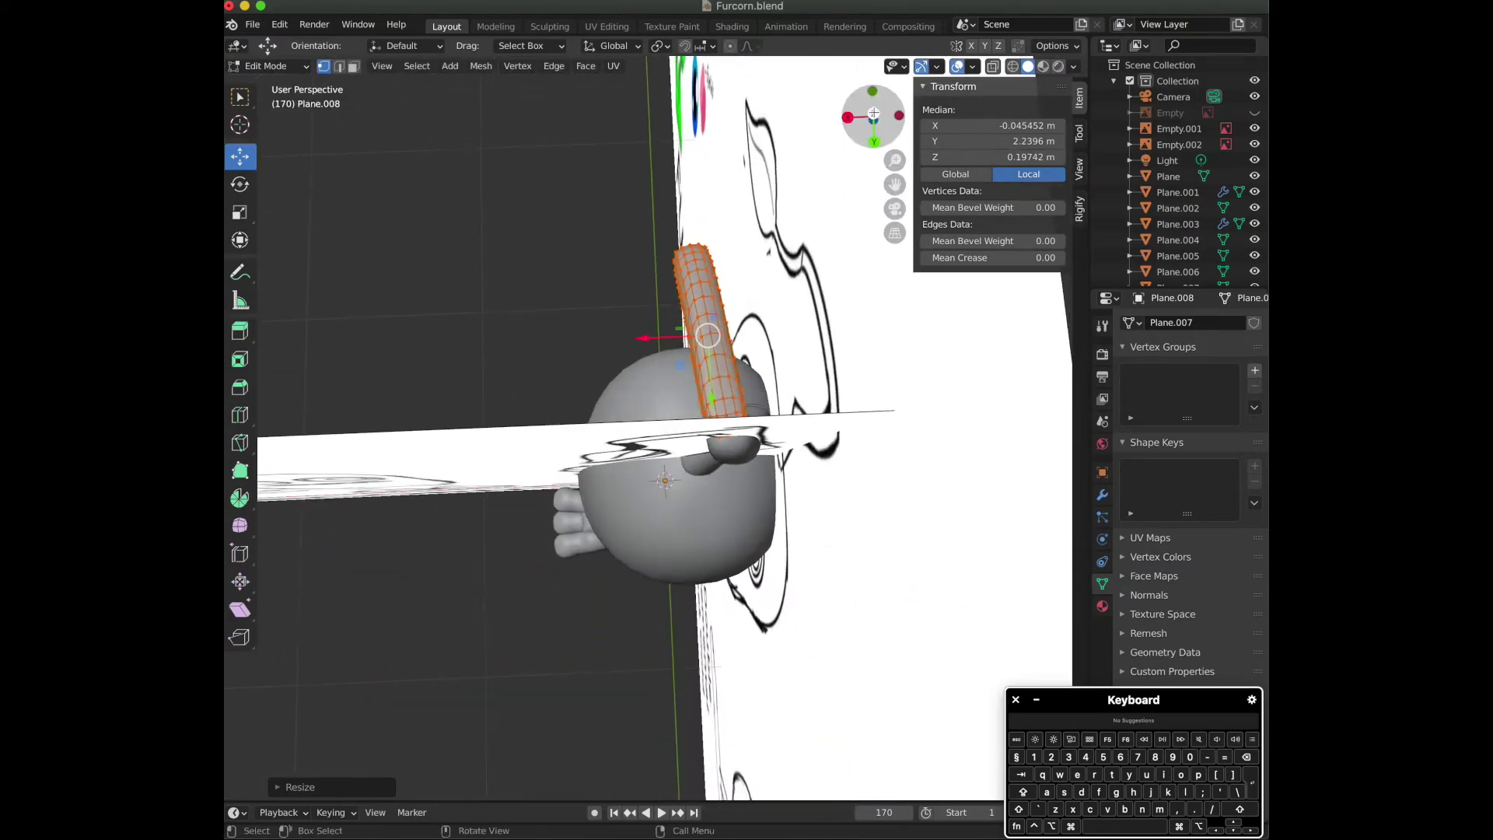
pyautogui.click(875, 112)
pyautogui.click(898, 114)
pyautogui.moveTo(849, 123); pyautogui.dragTo(943, 84)
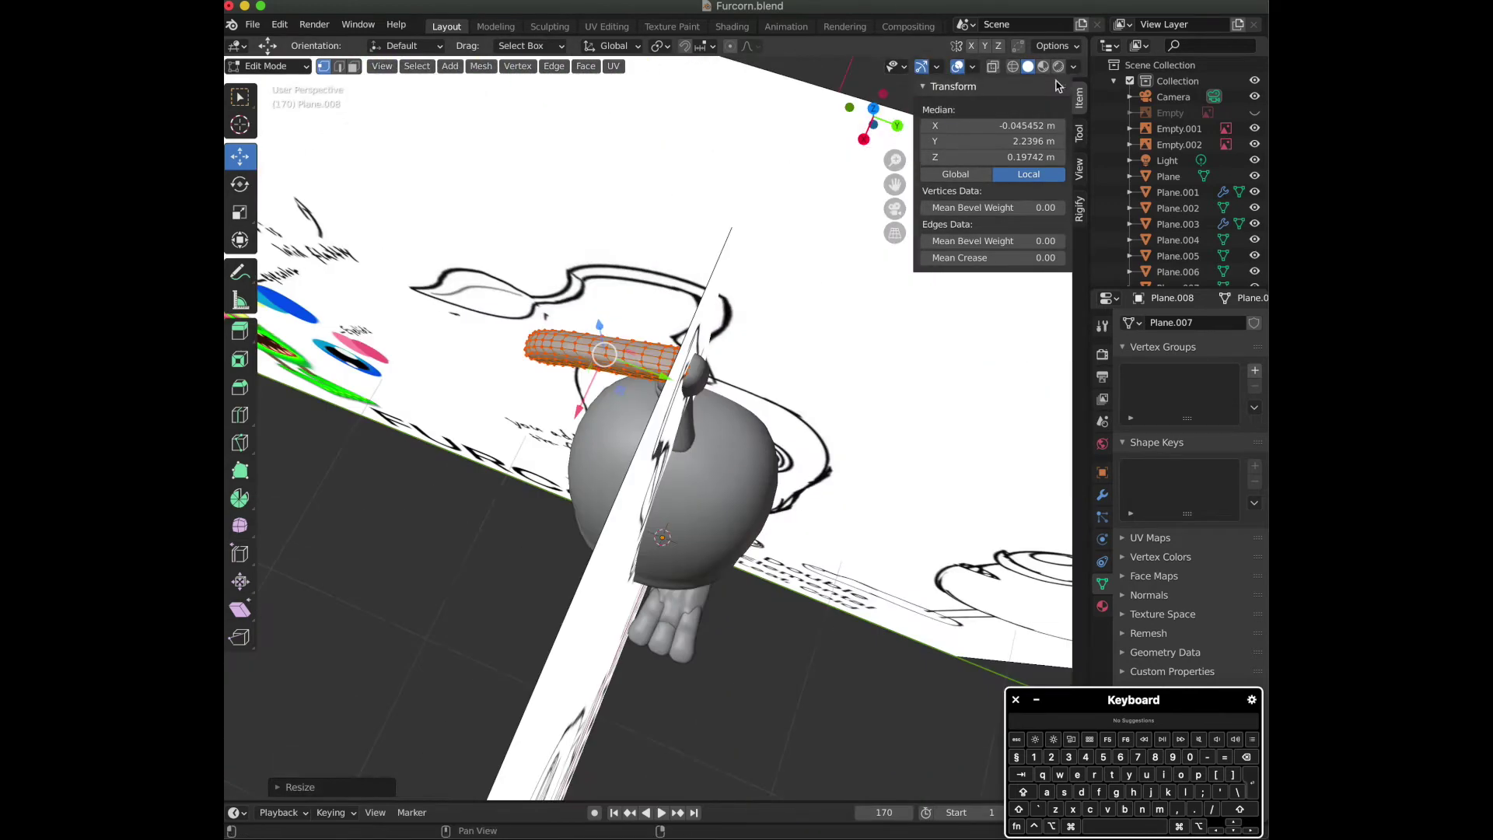
# Rotate the arm segment further in top view and reposition it so its end meets the limb's upper joint.
pyautogui.click(872, 110)
pyautogui.press('r')
pyautogui.click(613, 195)
pyautogui.moveTo(650, 497); pyautogui.dragTo(681, 490)
pyautogui.moveTo(625, 449); pyautogui.dragTo(624, 440)
pyautogui.click(898, 117)
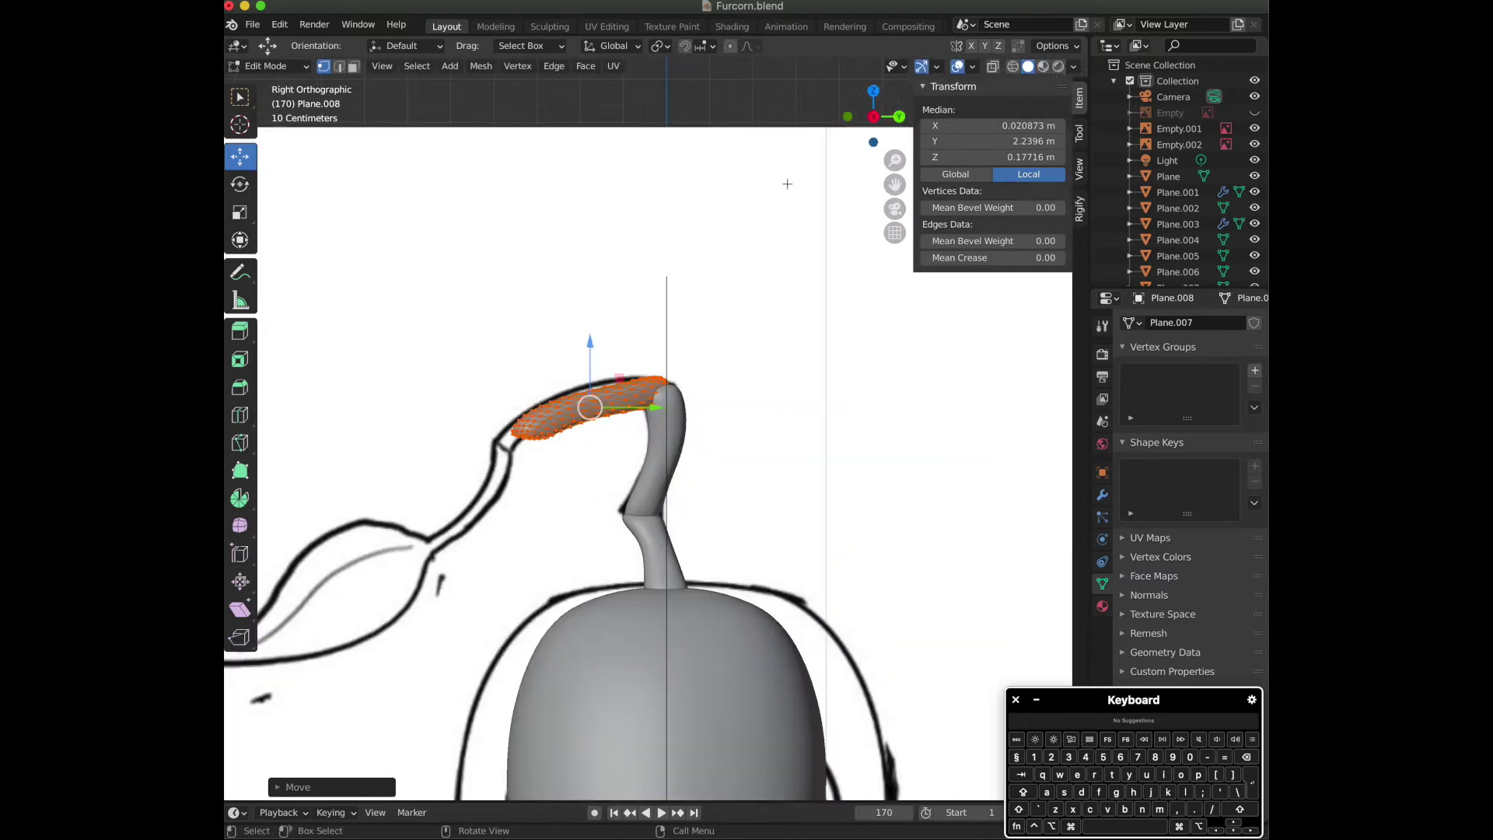
pyautogui.click(802, 180)
pyautogui.moveTo(642, 404); pyautogui.dragTo(638, 403)
# Examine how the arm segment joins the limb from several views in Object Mode.
pyautogui.moveTo(871, 116); pyautogui.dragTo(713, 140)
pyautogui.click(877, 121)
pyautogui.scroll(1, 878, 121)
pyautogui.moveTo(877, 122); pyautogui.dragTo(638, 132)
pyautogui.press('Tab')
pyautogui.click(810, 200)
pyautogui.click(872, 119)
pyautogui.scroll(3, 668, 445)
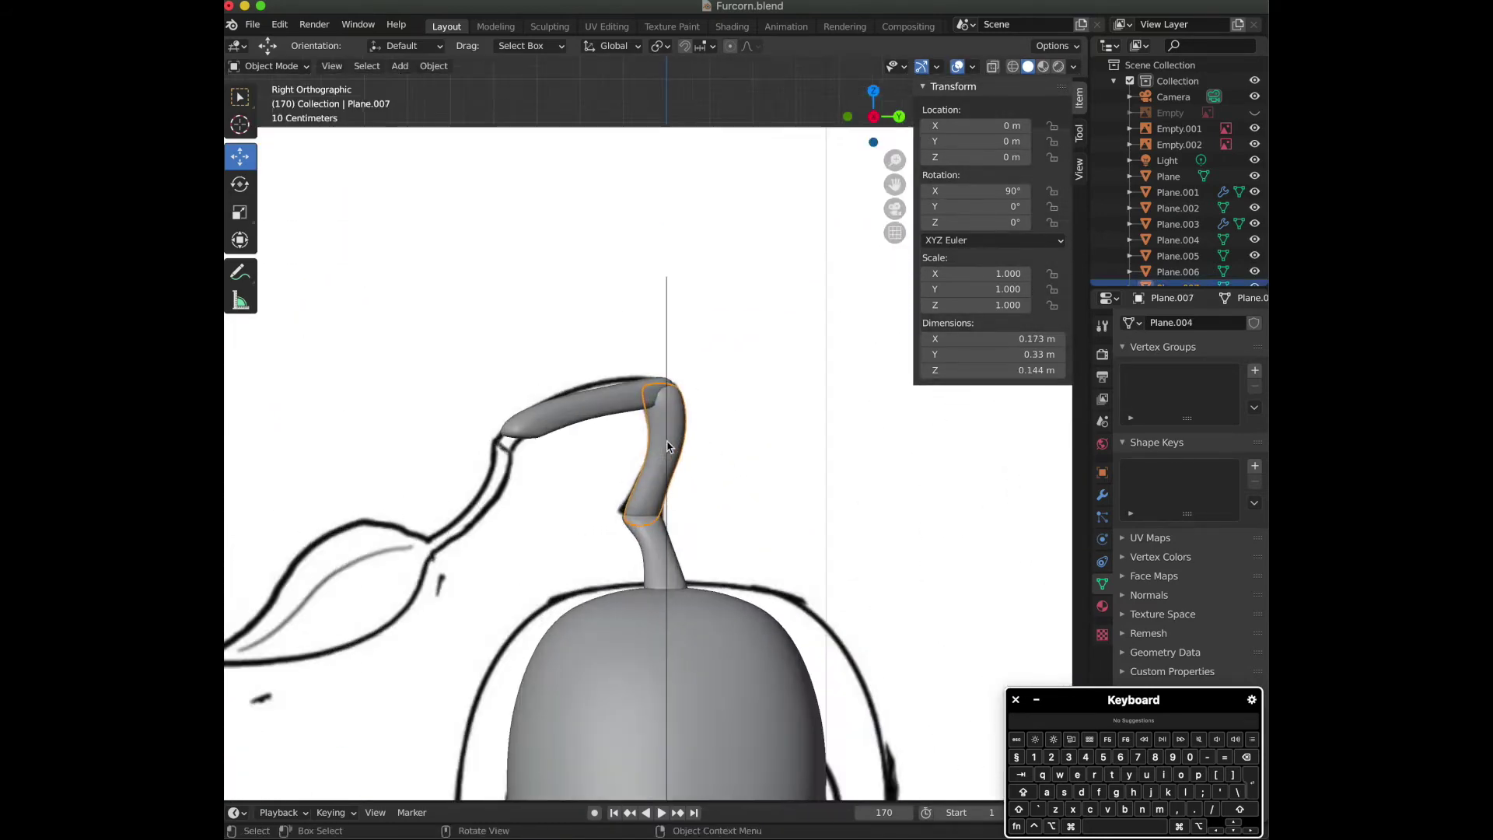
pyautogui.click(579, 8)
pyautogui.press('Tab')
pyautogui.press('Tab')
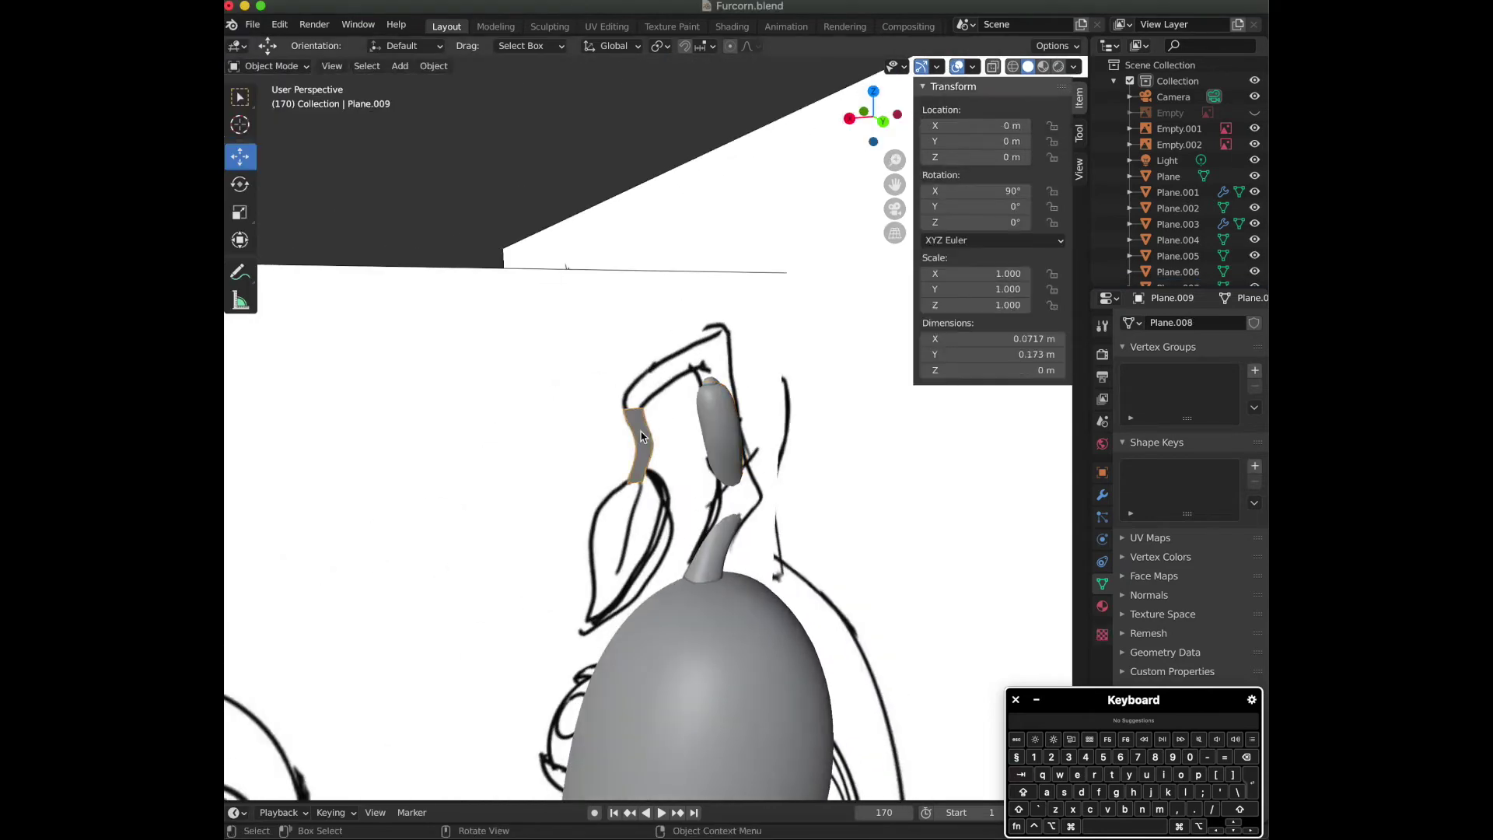
# Extrude the whole small curved plane beside the arm to give it thickness.
pyautogui.click(640, 449)
pyautogui.press('Tab')
pyautogui.click(849, 119)
pyautogui.press('a')
pyautogui.moveTo(894, 160); pyautogui.dragTo(741, 480)
pyautogui.click(711, 489)
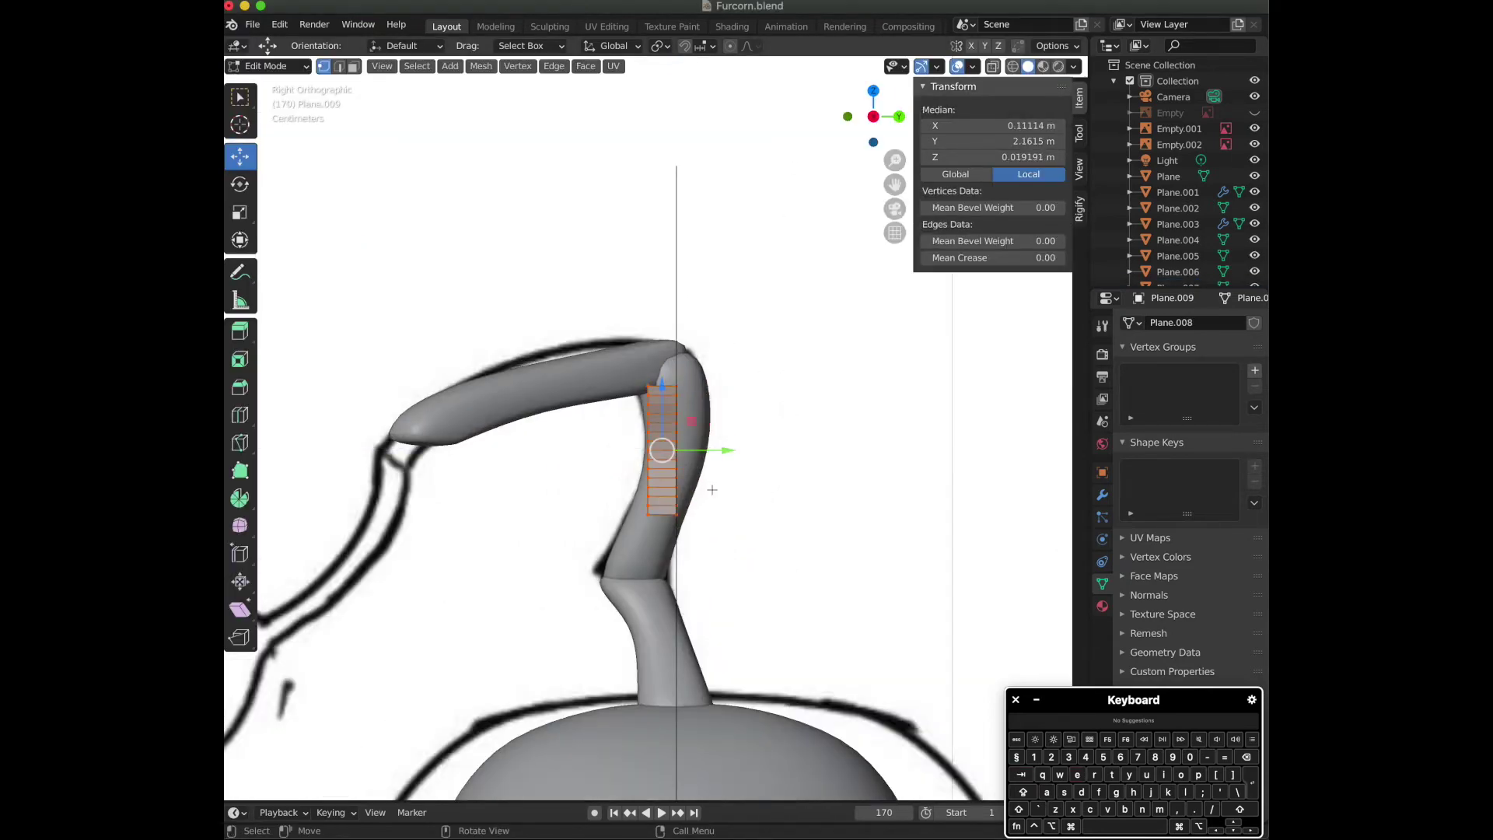
pyautogui.click(882, 346)
pyautogui.scroll(4, 720, 454)
pyautogui.hotkey('ctrl', 'r')
pyautogui.scroll(1, 673, 578)
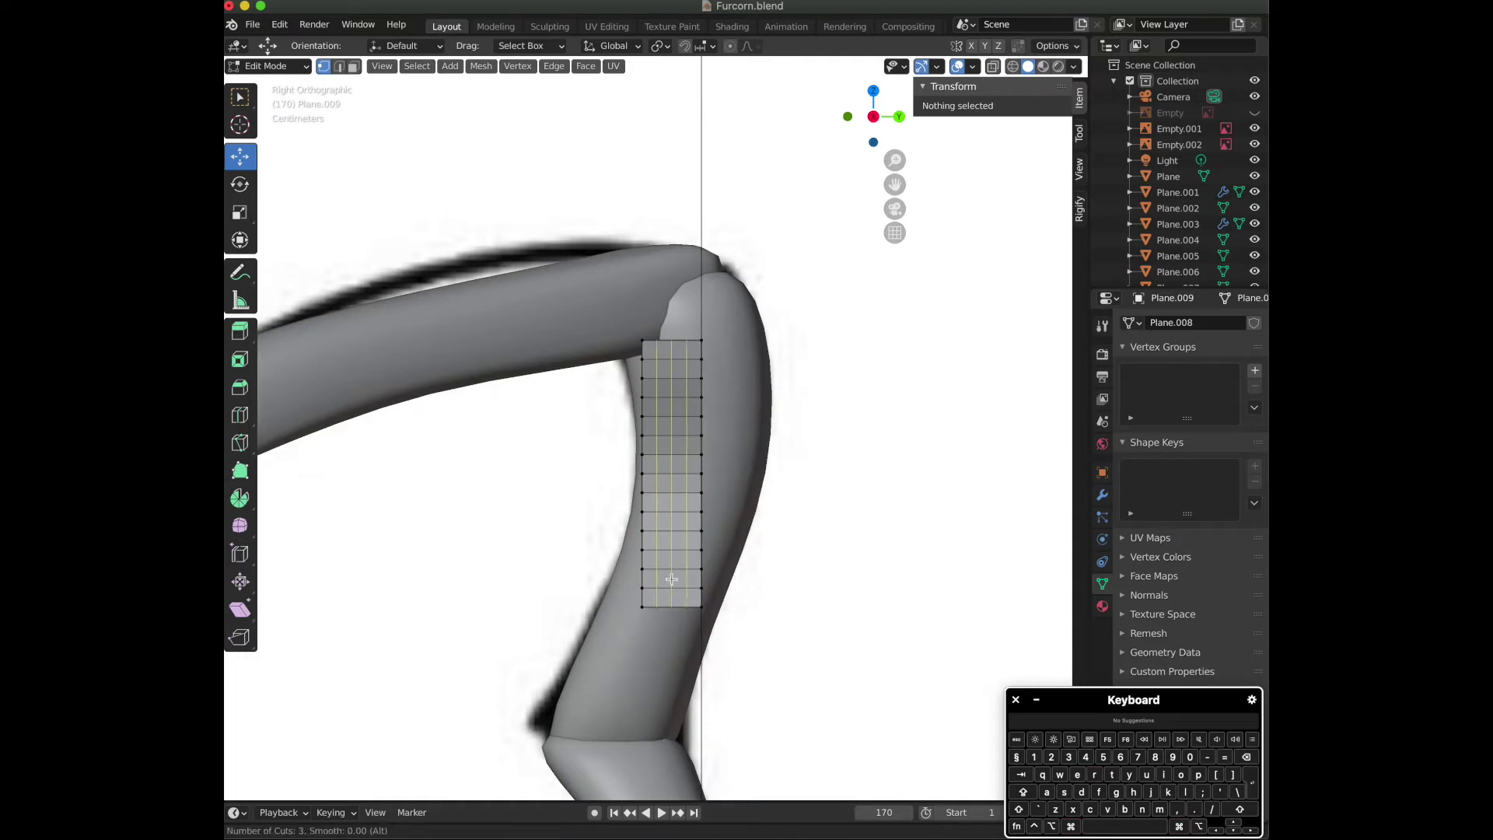
pyautogui.press('Escape')
# Add three lengthwise loop cuts across the thickness of the small extruded segment.
pyautogui.scroll(-3, 670, 506)
pyautogui.scroll(2, 666, 510)
pyautogui.hotkey('ctrl', 'r')
pyautogui.scroll(2, 666, 513)
pyautogui.click(666, 513)
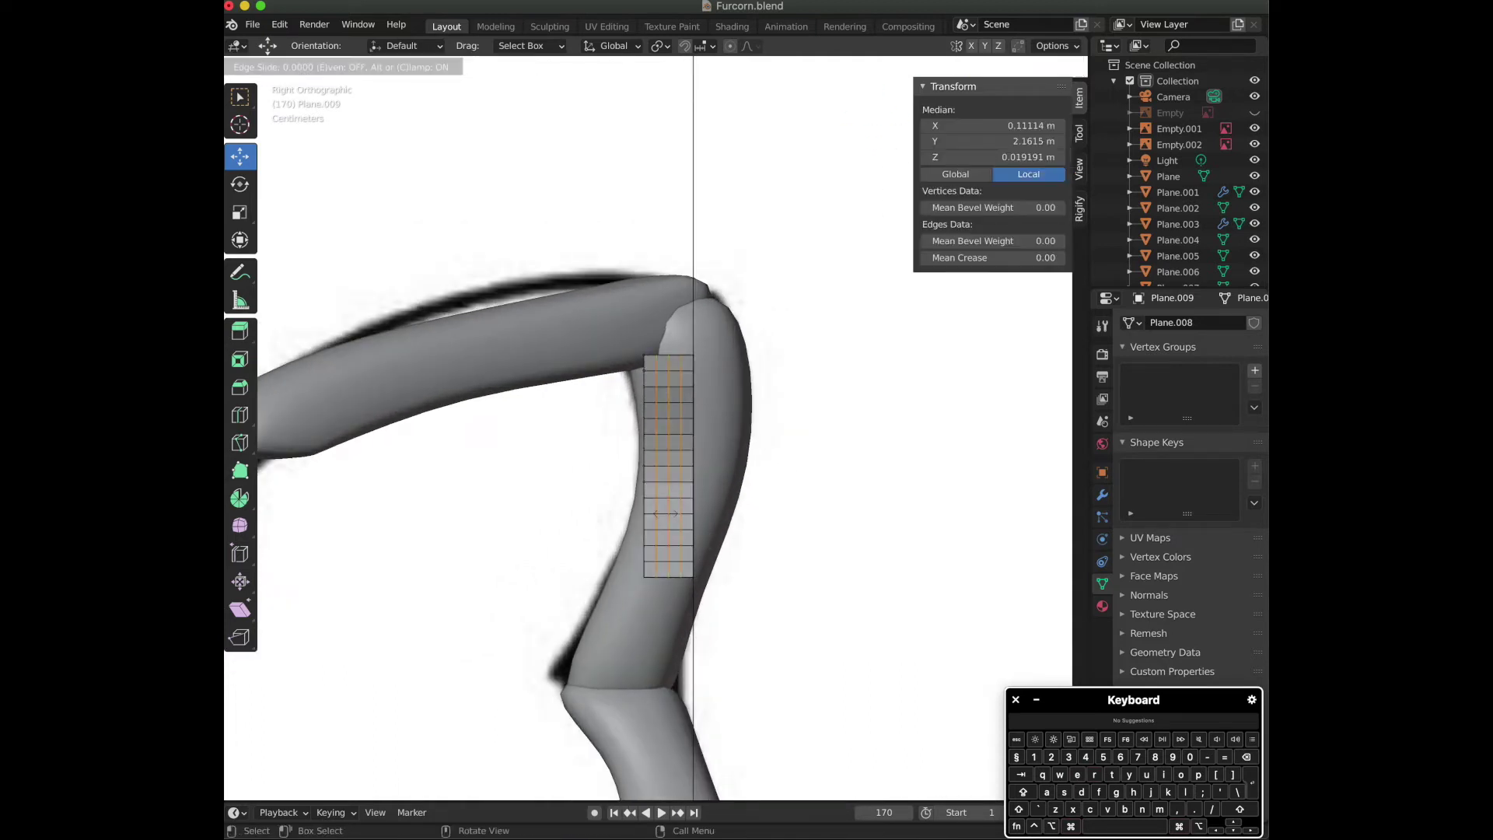
pyautogui.click(667, 514)
# Select all of the small segment's vertices and round them with the Smooth tool.
pyautogui.press('ctrl+KP_1')
pyautogui.press('a')
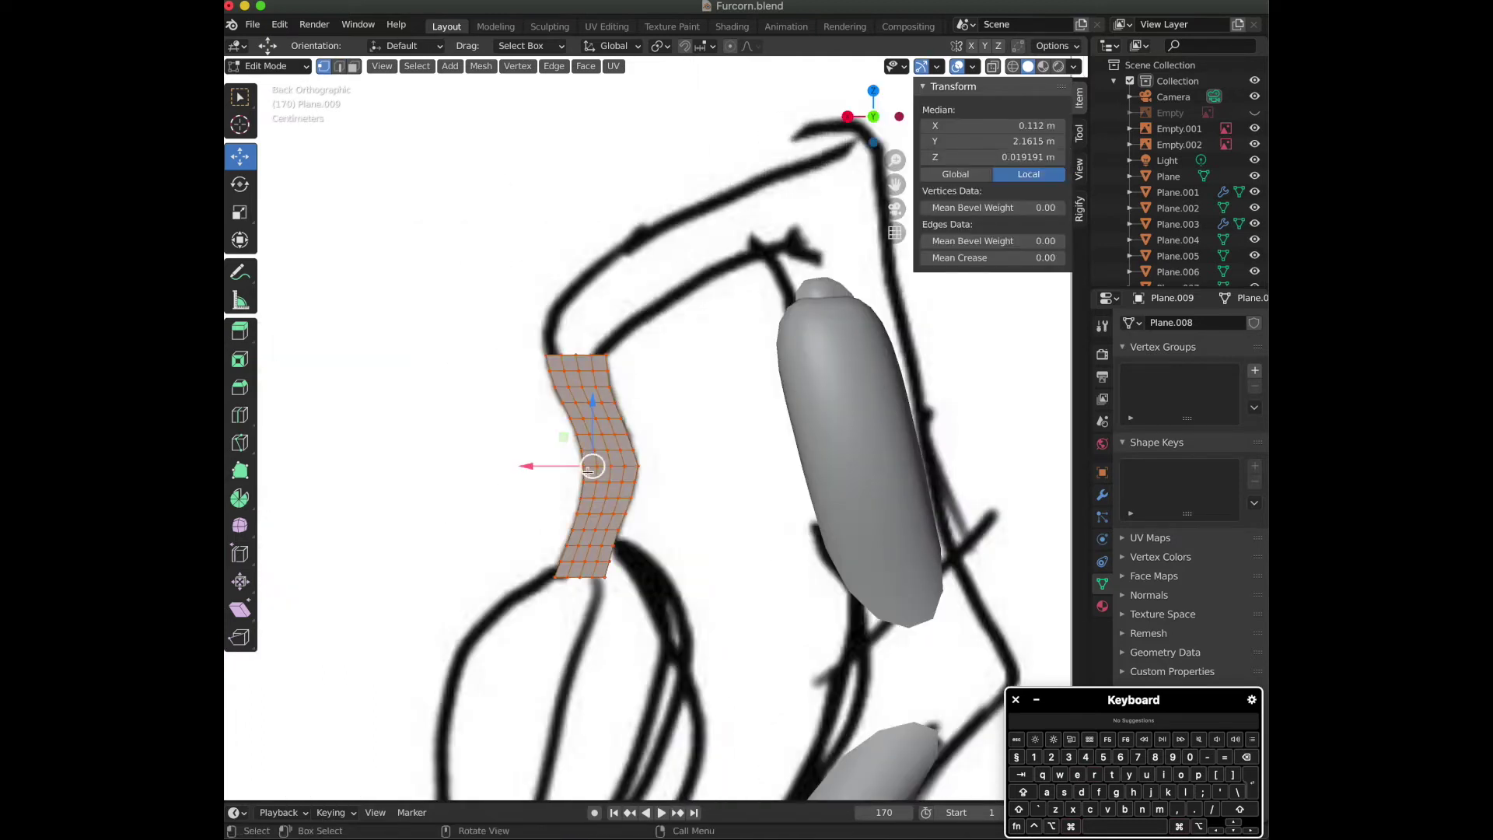
pyautogui.click(240, 524)
pyautogui.moveTo(532, 526); pyautogui.dragTo(883, 239)
pyautogui.click(873, 116)
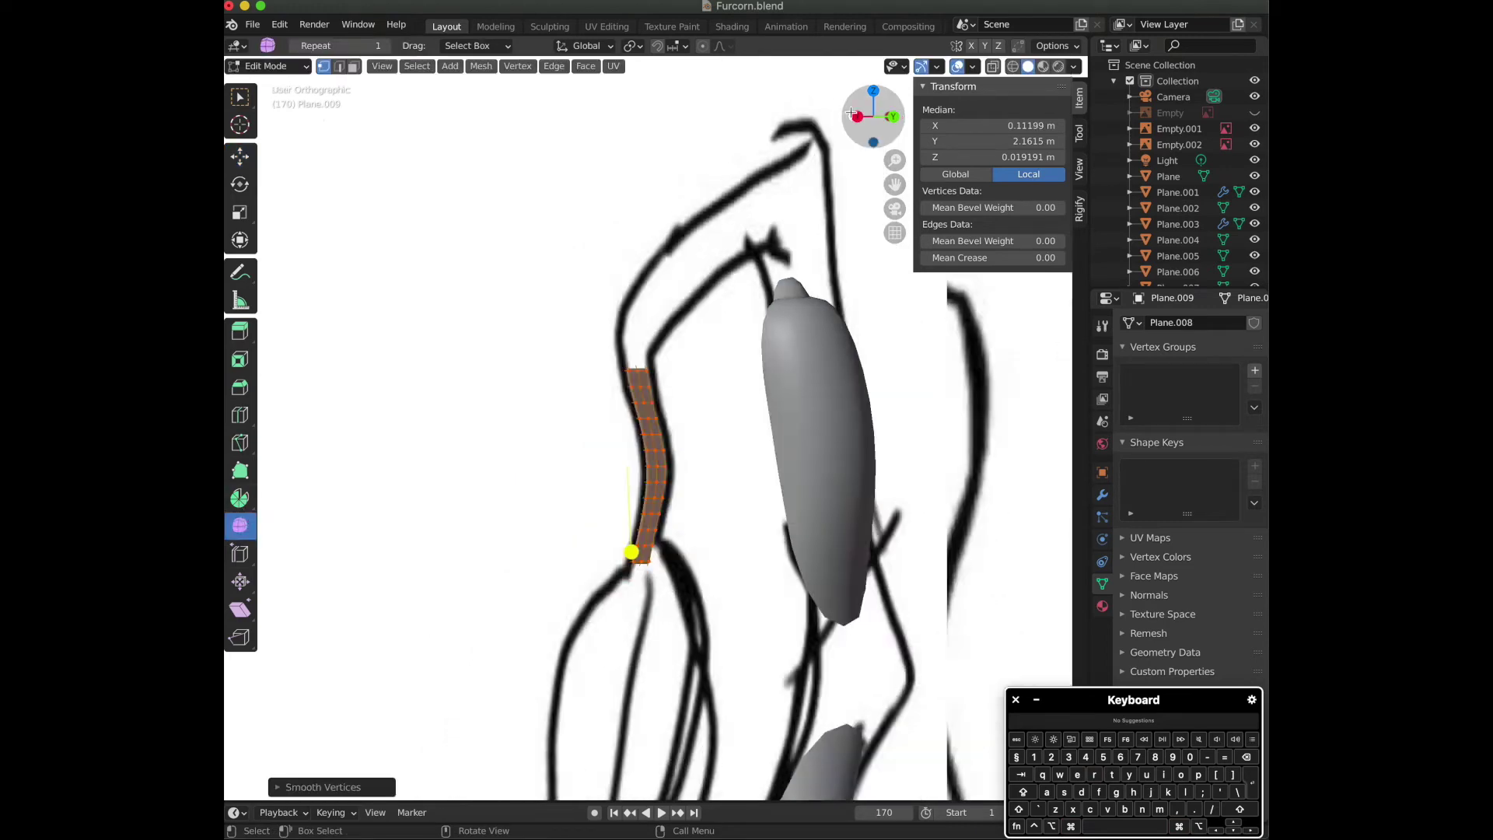
pyautogui.scroll(2, 809, 502)
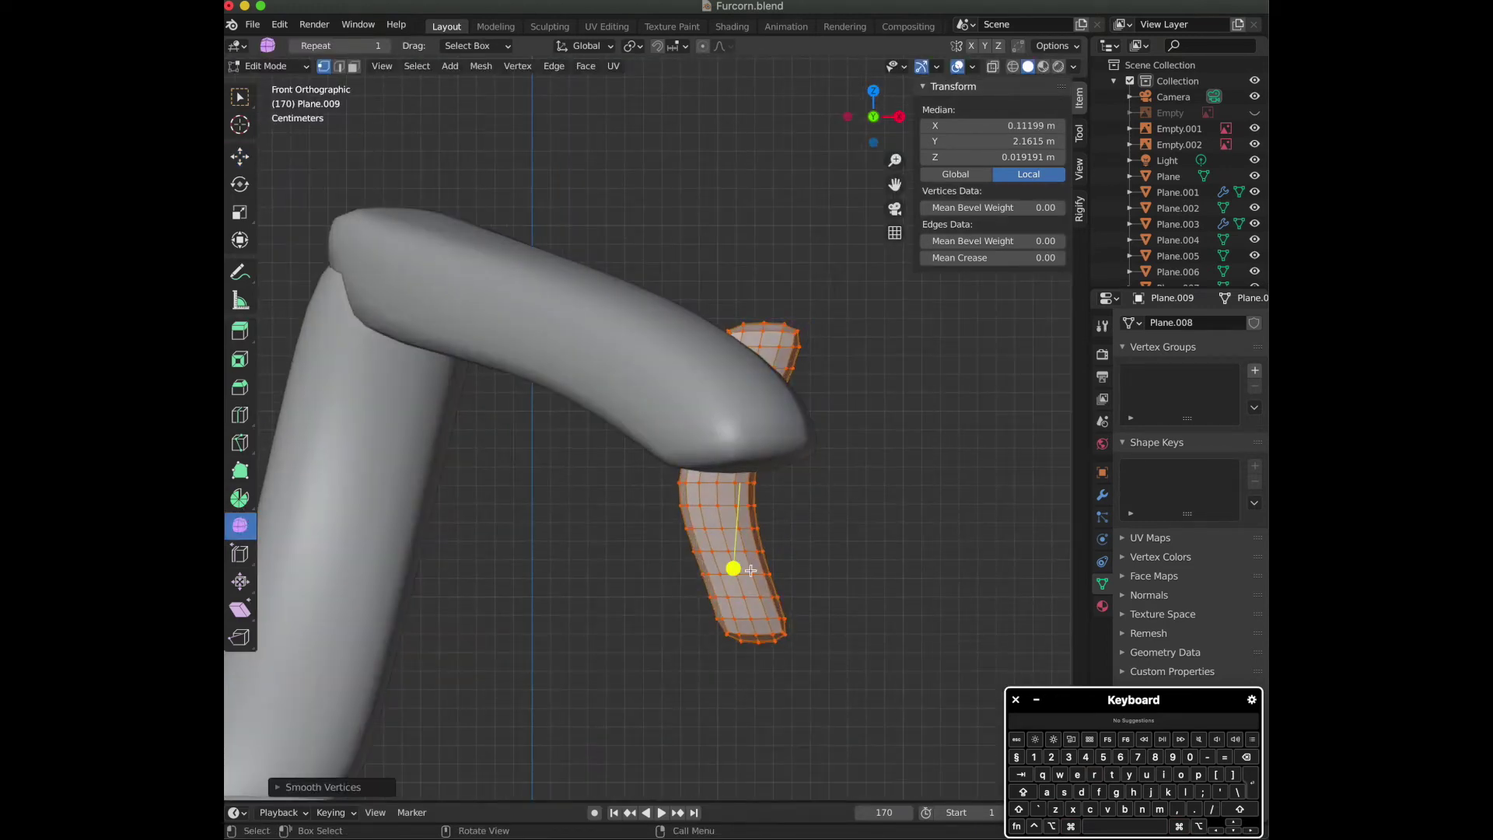
pyautogui.moveTo(731, 573); pyautogui.dragTo(735, 587)
pyautogui.press('Tab')
pyautogui.click(898, 116)
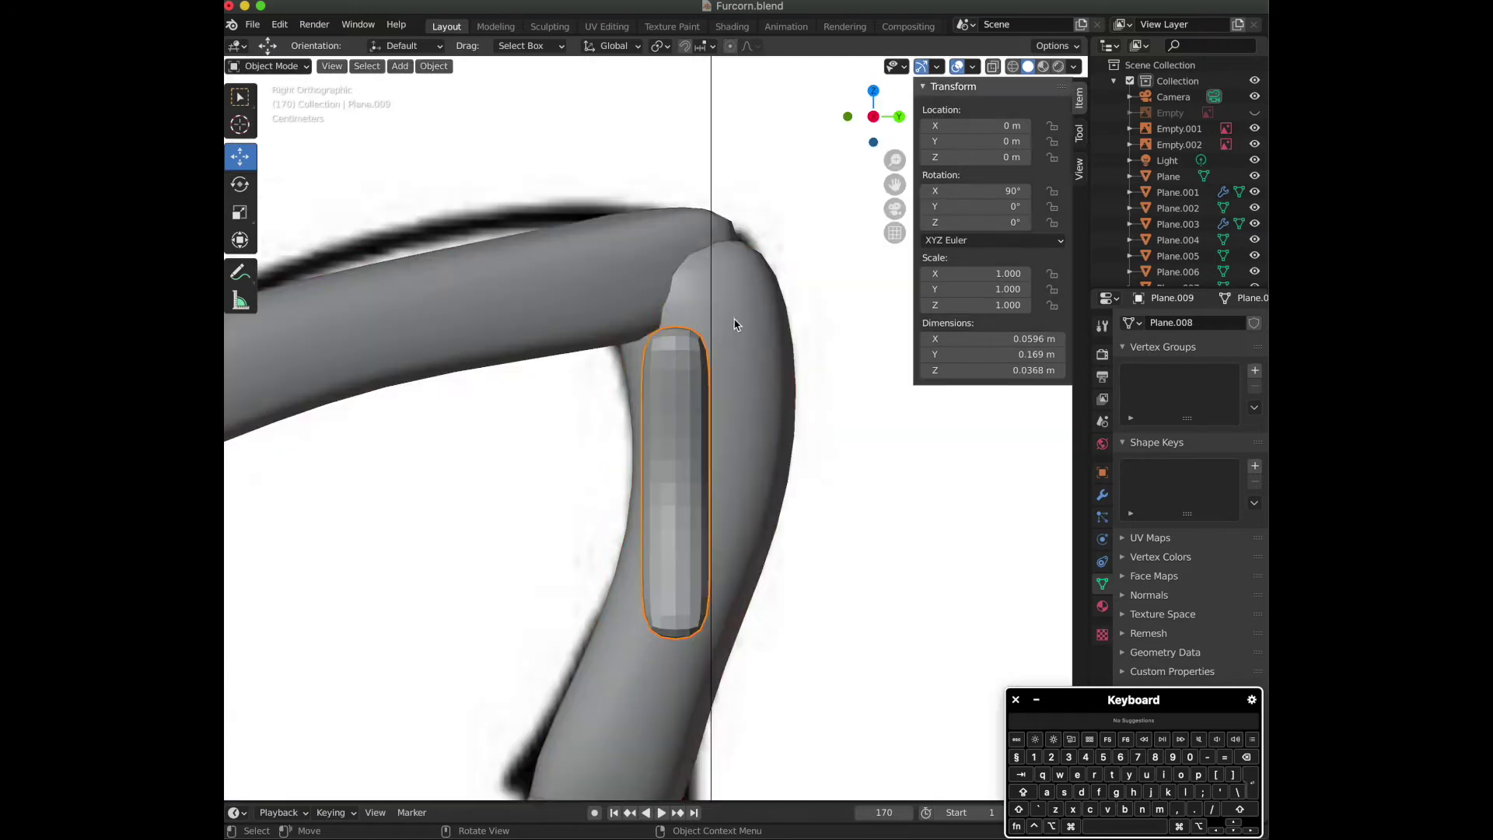
# Move all of the small segment's geometry off the arm to the drawn outline just below the arm's outer end.
pyautogui.scroll(-3, 723, 365)
pyautogui.press('a')
pyautogui.click(672, 426)
pyautogui.press('Tab')
pyautogui.press('Tab')
pyautogui.click(679, 440)
pyautogui.press('Tab')
pyautogui.scroll(-2, 657, 469)
pyautogui.press('g')
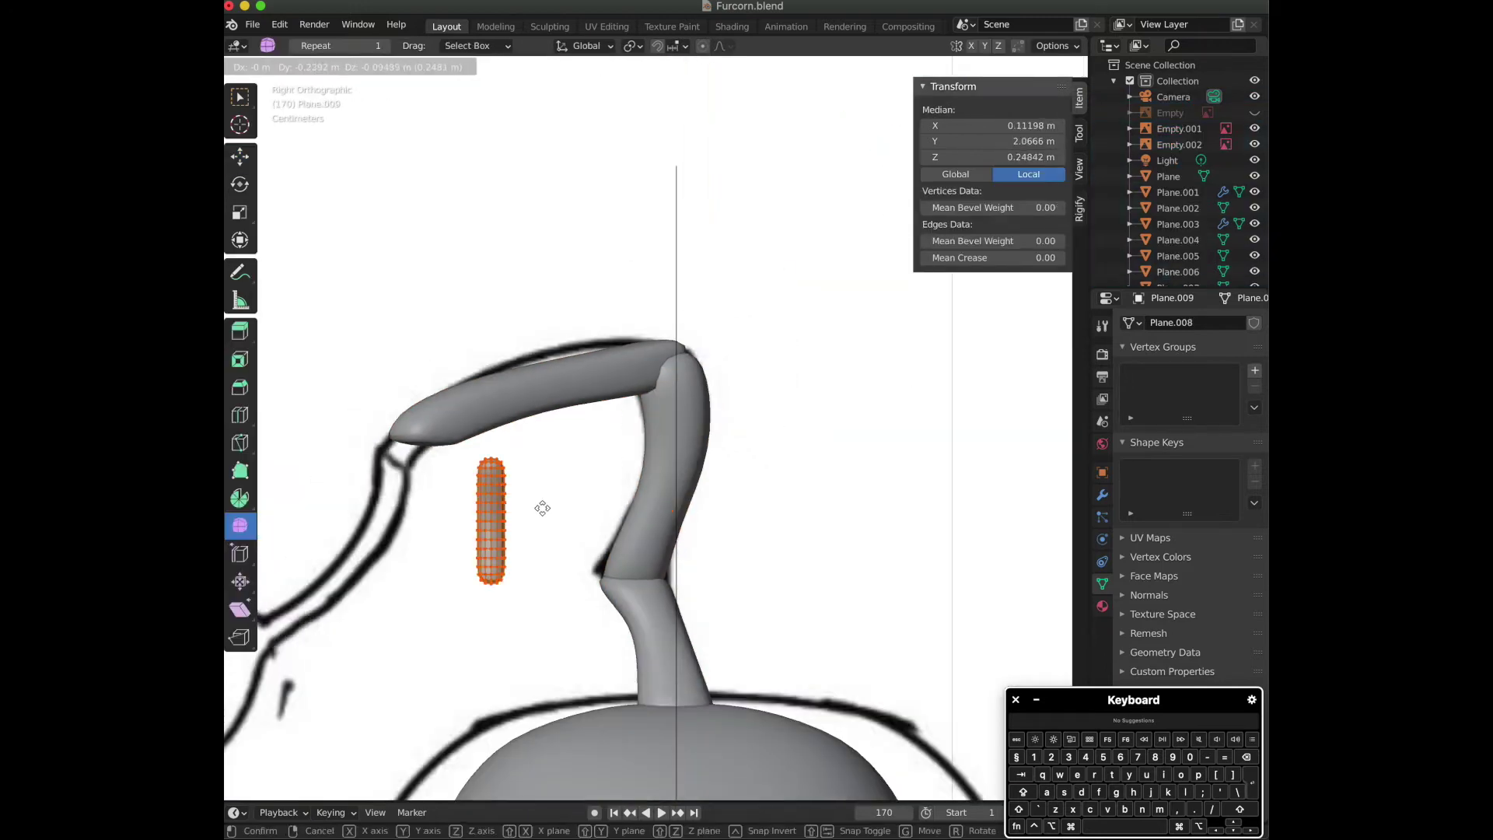
pyautogui.click(372, 542)
# Try to rotate, reposition and Z-scale the small segment along the drawn outline, and undo these transforms.
pyautogui.press('r')
pyautogui.click(571, 514)
pyautogui.press('g')
pyautogui.click(562, 519)
pyautogui.scroll(-2, 561, 517)
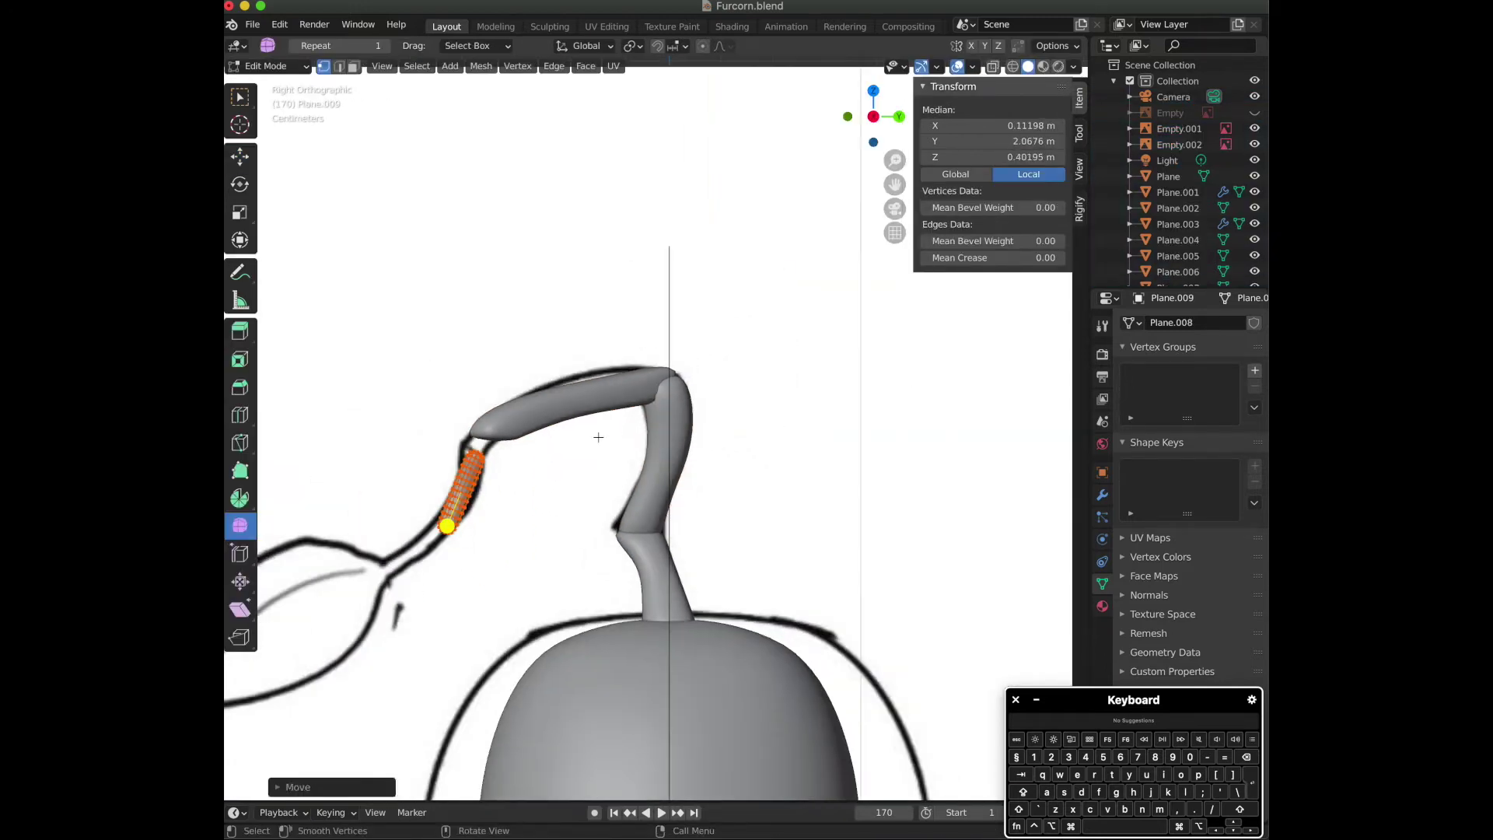
pyautogui.press('s')
pyautogui.press('z')
pyautogui.click(717, 387)
pyautogui.press('super+z')
pyautogui.press('super+z')
pyautogui.press('super+z')
# Try stretching the upright small segment along Z before tilting it toward the leaf shape, and undo the attempt.
pyautogui.press('s')
pyautogui.press('z')
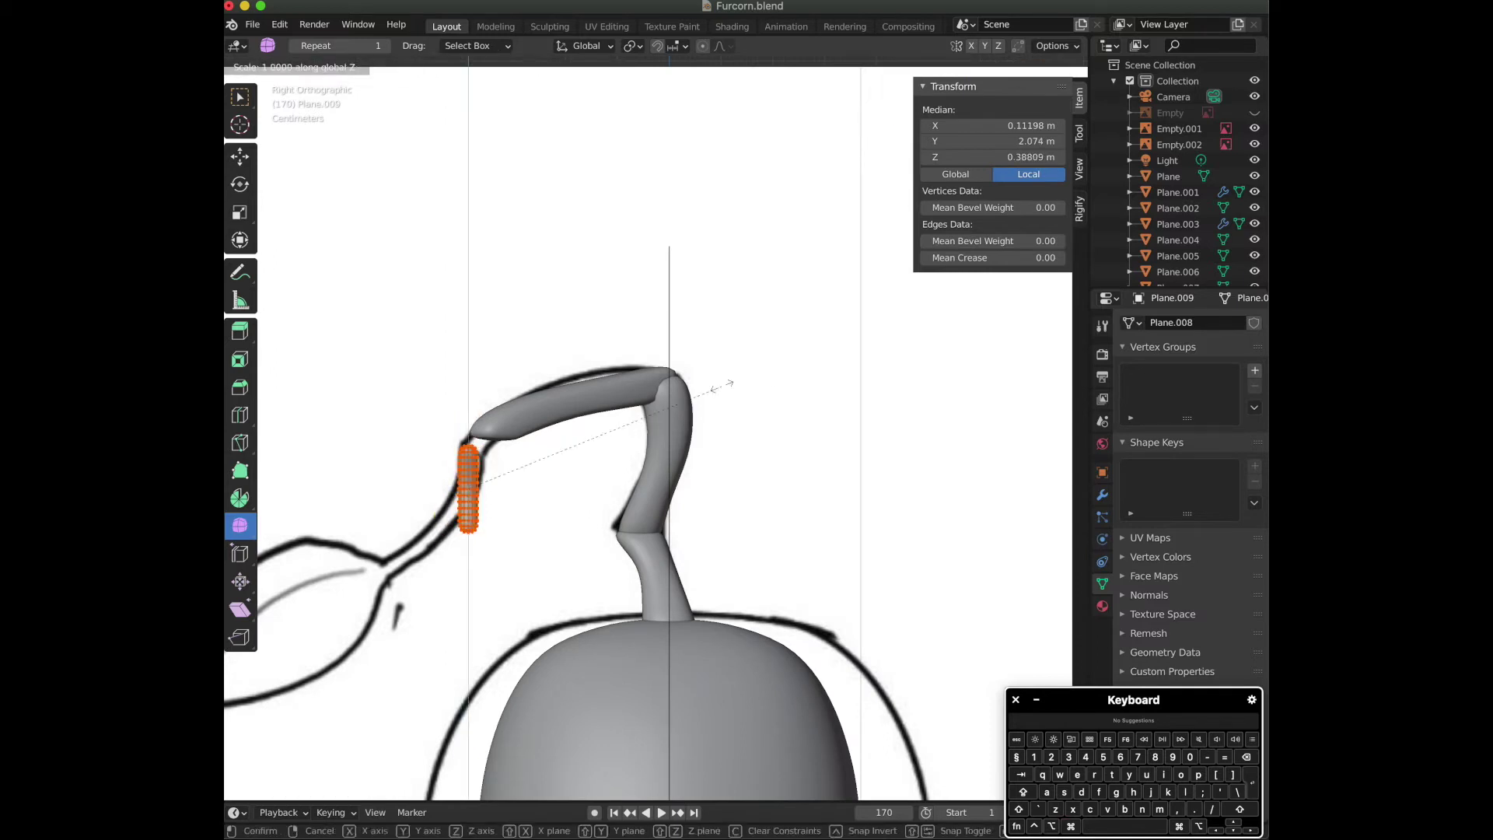
pyautogui.click(910, 350)
pyautogui.press('r')
pyautogui.click(1049, 614)
pyautogui.press('g')
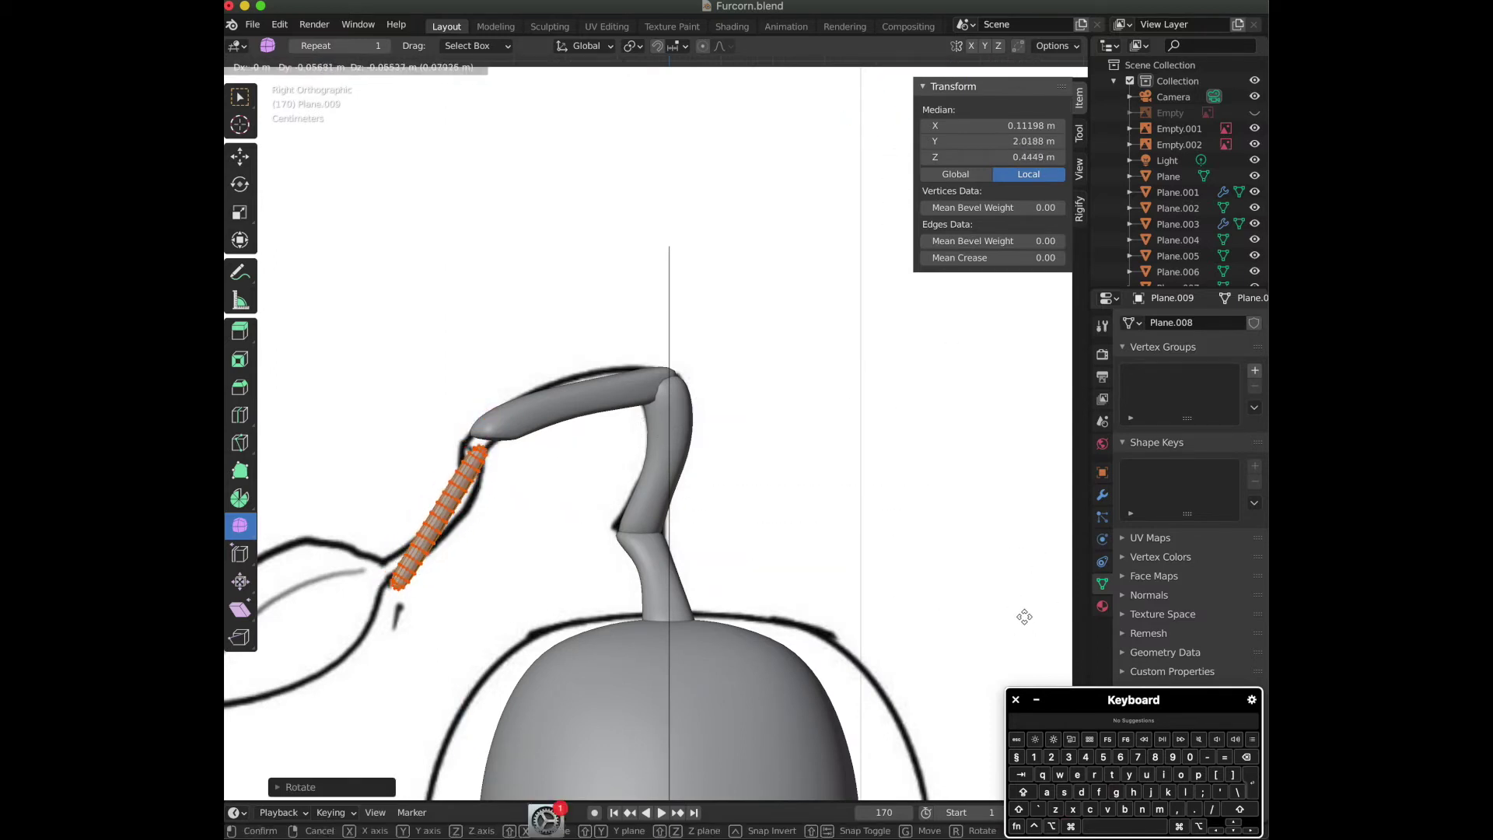
pyautogui.click(1023, 617)
pyautogui.press('super+z')
pyautogui.press('super+z')
pyautogui.press('super+z')
# Try lengthening the small segment along Z and shifting it without rotation, and undo the changes.
pyautogui.scroll(4, 769, 326)
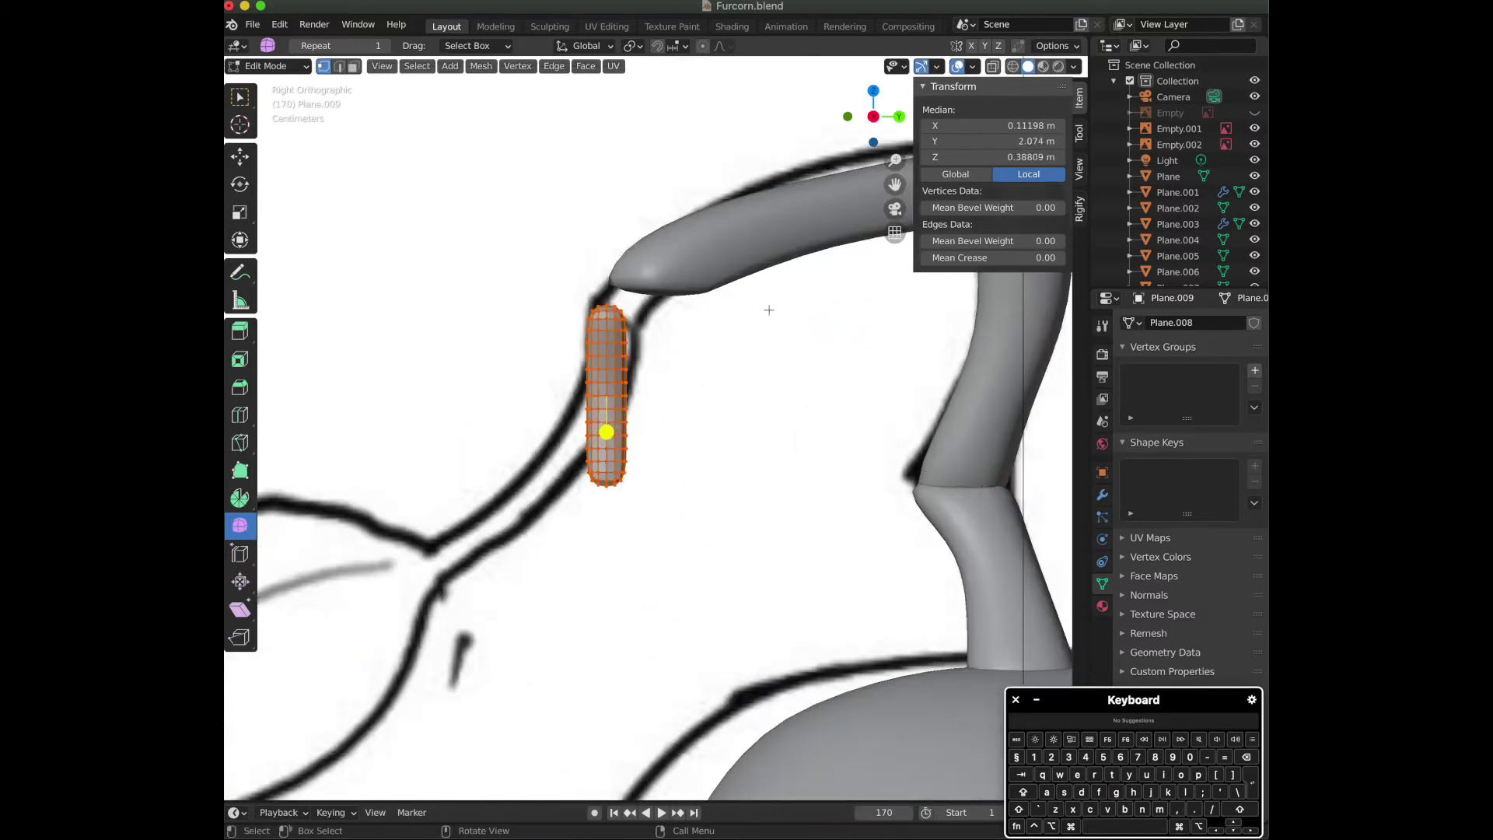
pyautogui.scroll(2, 699, 389)
pyautogui.press('r')
pyautogui.rightClick(694, 371)
pyautogui.press('s')
pyautogui.press('z')
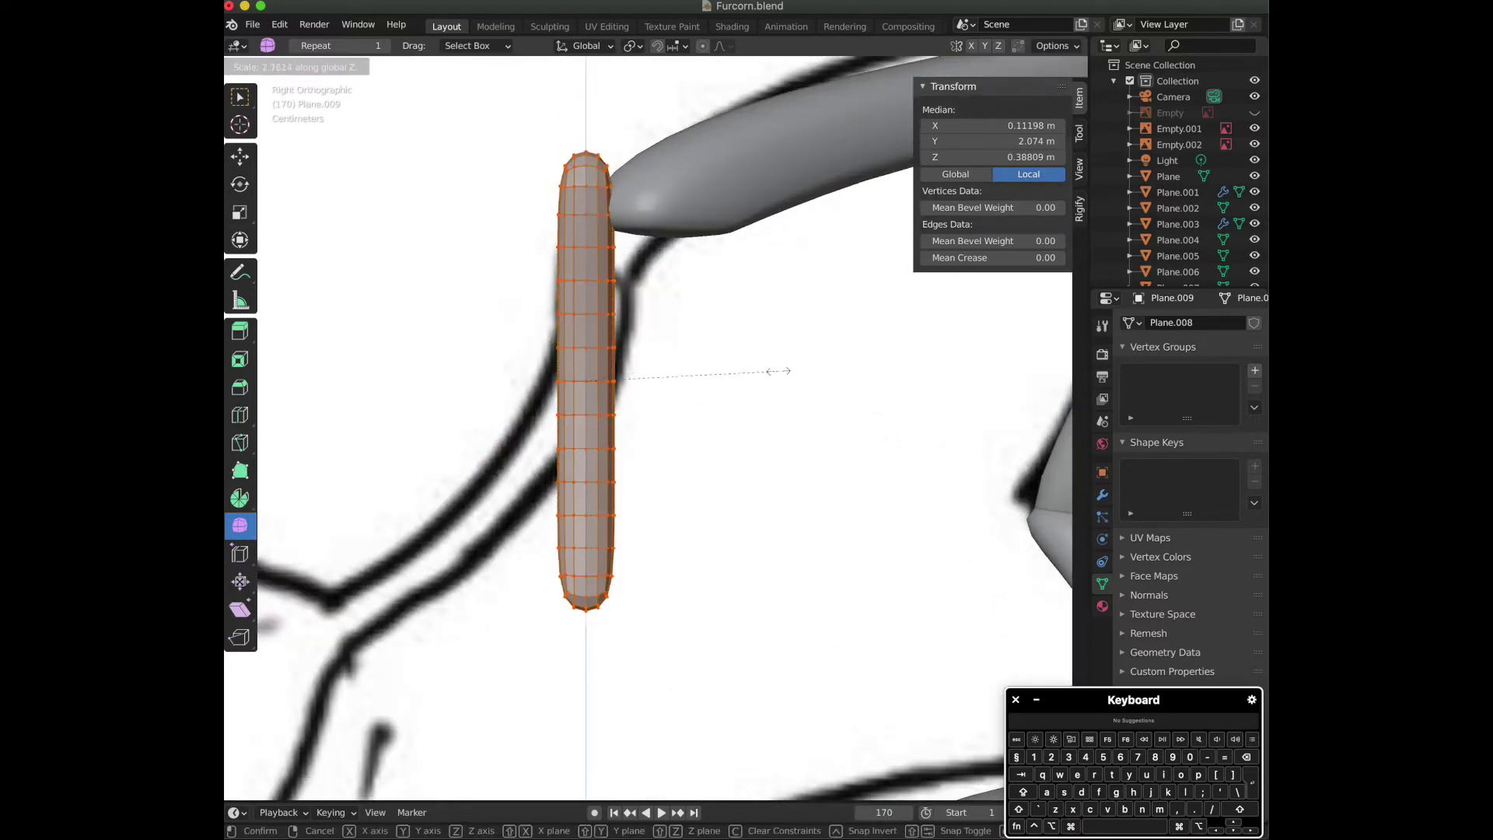
pyautogui.click(779, 371)
pyautogui.press('g')
pyautogui.click(791, 444)
pyautogui.scroll(-2, 730, 267)
pyautogui.press('super+z')
pyautogui.press('super+z')
pyautogui.press('super+z')
pyautogui.press('super+z')
# Switch editing to the arm segment, lengthen it along Y and rotate it to meet the small segment.
pyautogui.hotkey('alt', 'q')
pyautogui.press('s')
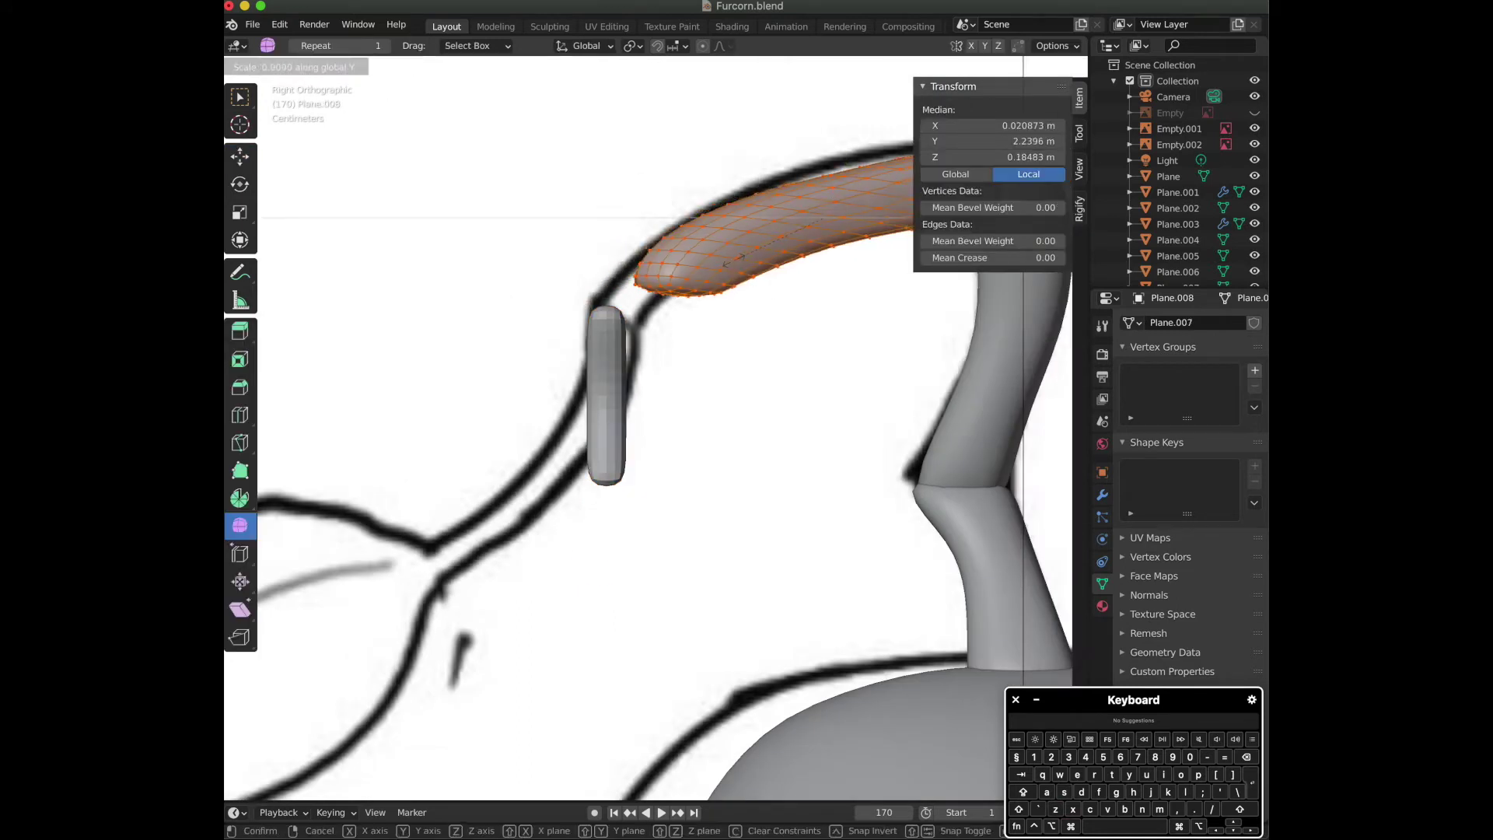
pyautogui.click(723, 290)
pyautogui.scroll(-2, 723, 290)
pyautogui.click(239, 156)
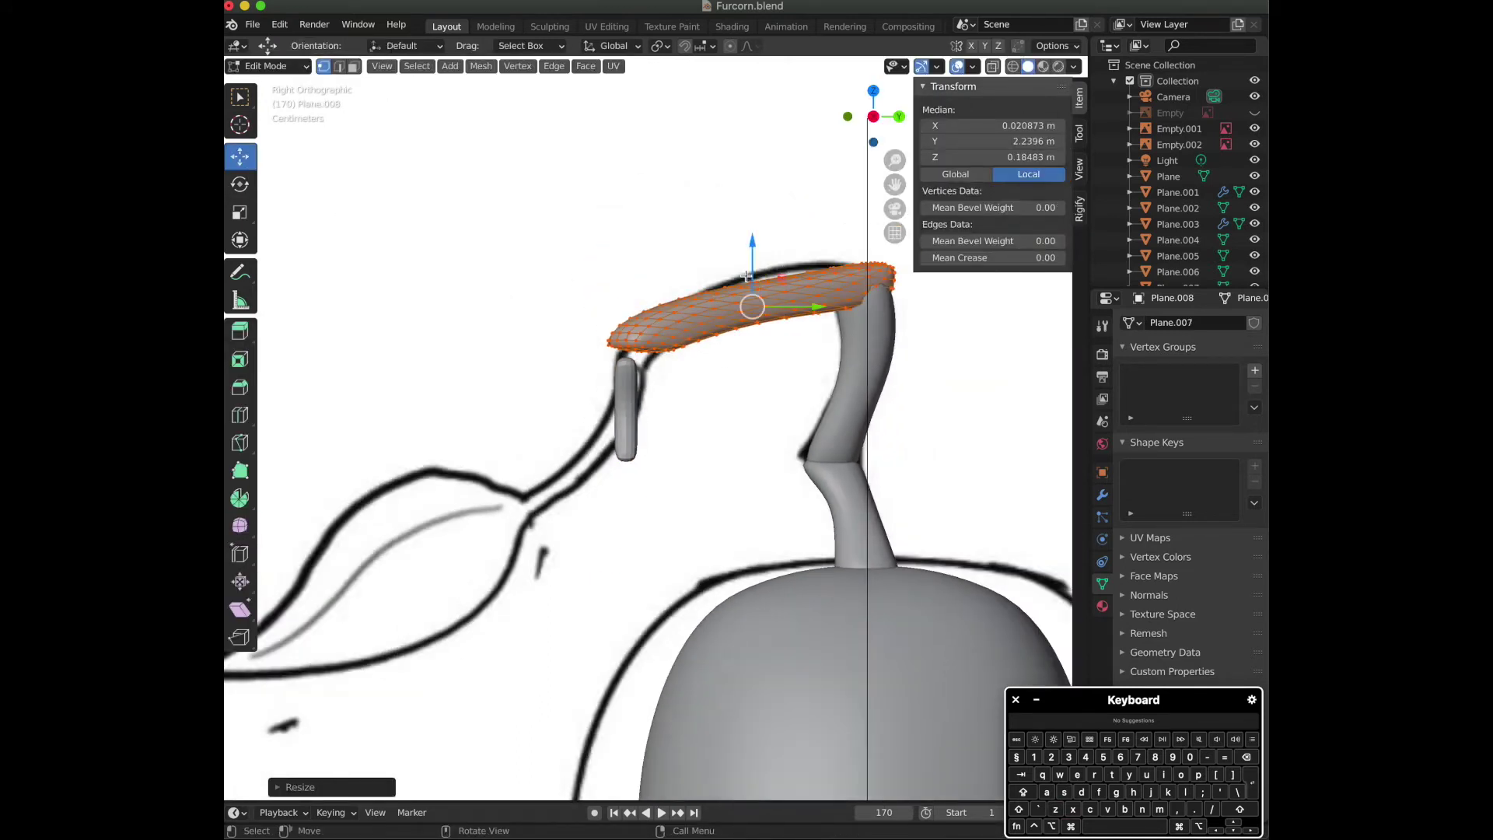
pyautogui.press('r')
pyautogui.click(738, 259)
pyautogui.moveTo(752, 260)
pyautogui.mouseDown()
pyautogui.moveTo(773, 304)
pyautogui.moveTo(742, 268)
pyautogui.mouseUp()
pyautogui.press('super+z')
pyautogui.press('Tab')
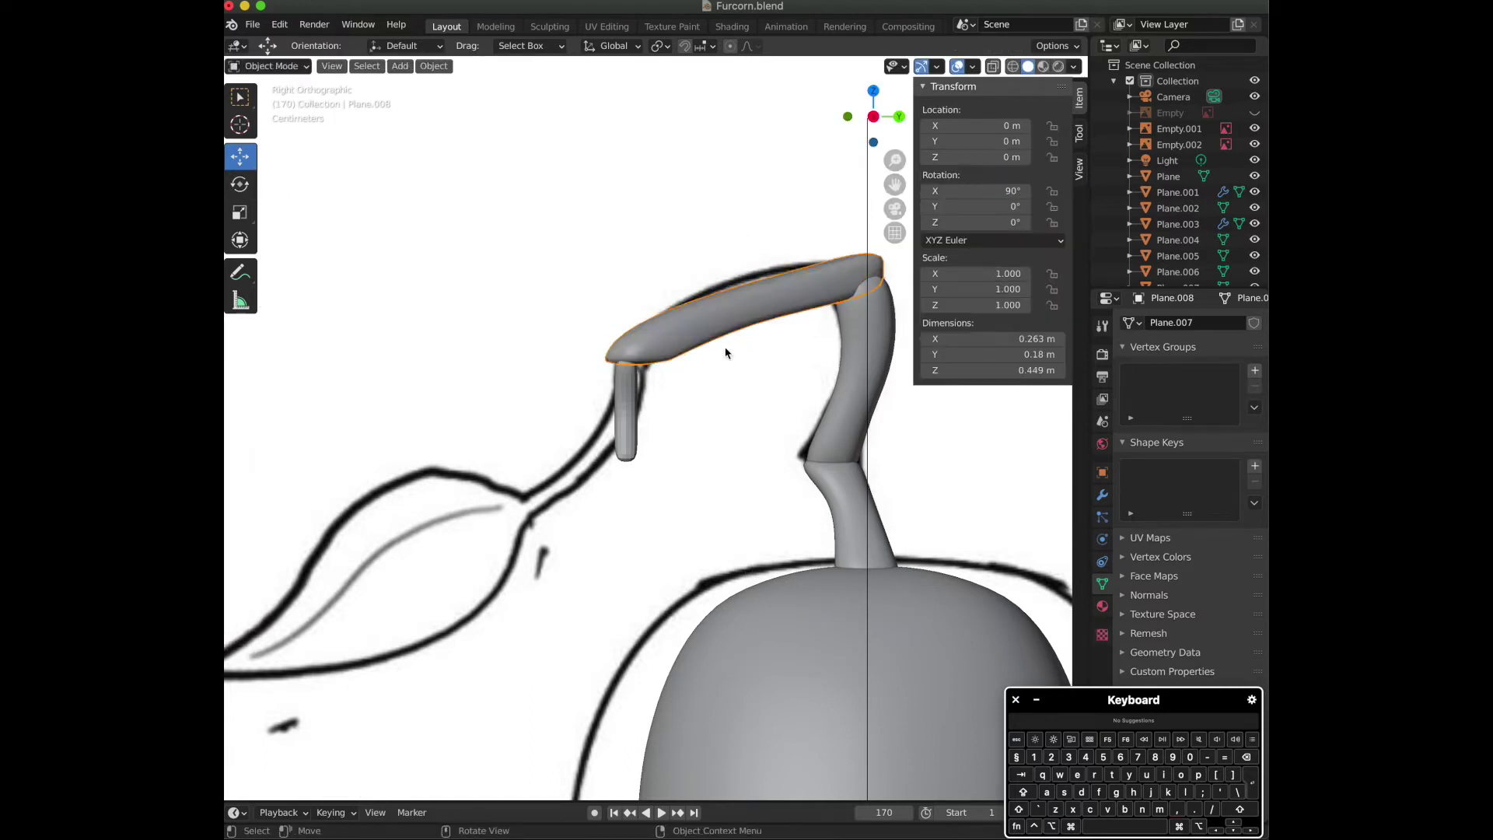
# Select the small segment for editing and widen it along Y to match the drawn limb thickness.
pyautogui.scroll(-2, 657, 389)
pyautogui.click(644, 393)
pyautogui.scroll(2, 644, 374)
pyautogui.click(631, 399)
pyautogui.press('Tab')
pyautogui.scroll(3, 661, 411)
pyautogui.press('r')
pyautogui.press('Escape')
pyautogui.press('s')
pyautogui.press('y')
pyautogui.click(748, 377)
# Try to reposition the small segment along the slanted drawn outline, and undo the change.
pyautogui.press('g')
pyautogui.click(784, 295)
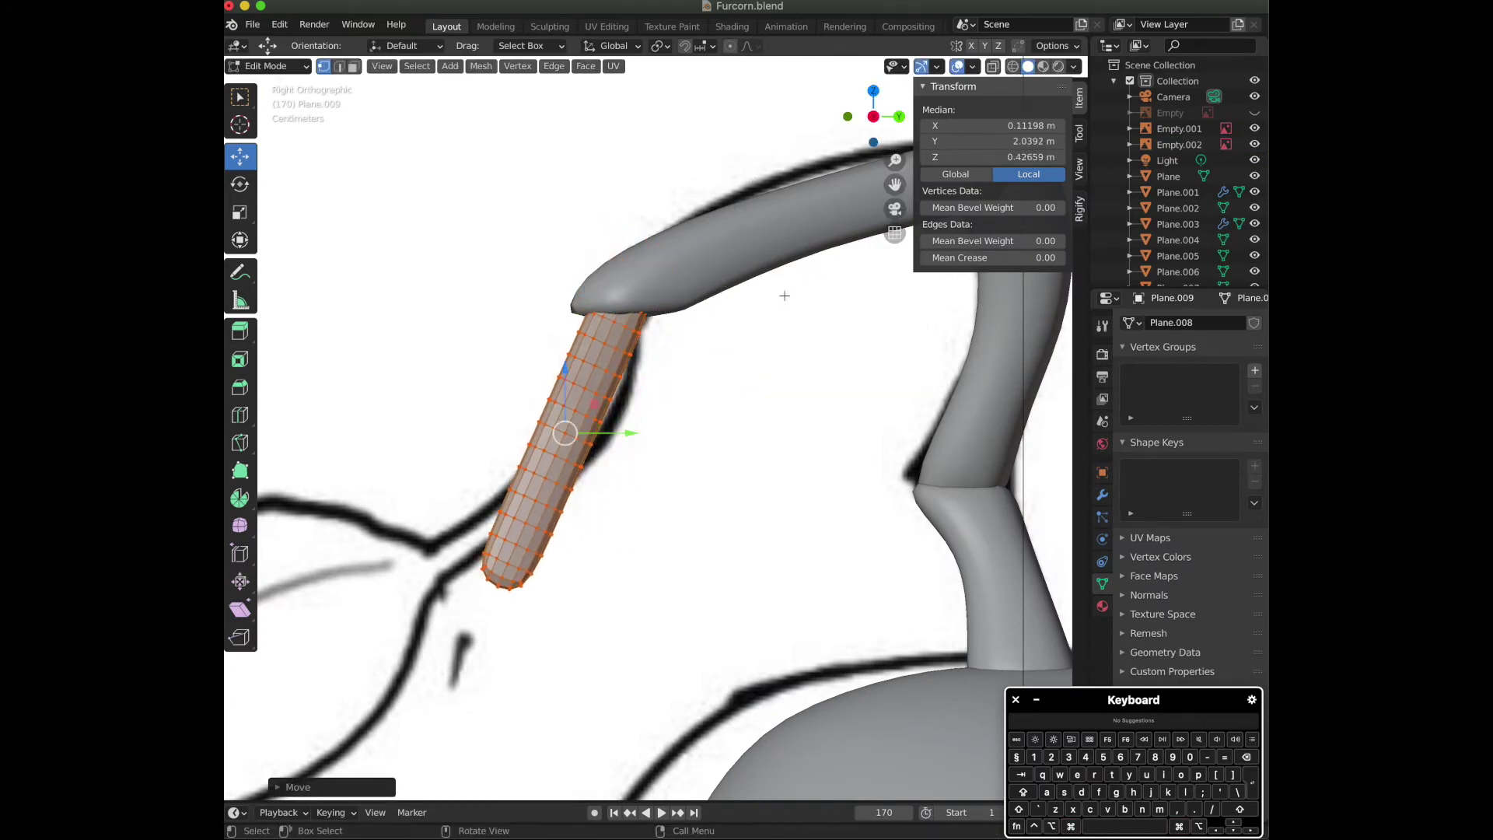
pyautogui.hotkey('ctrl', 'z')
pyautogui.hotkey('ctrl', 'z')
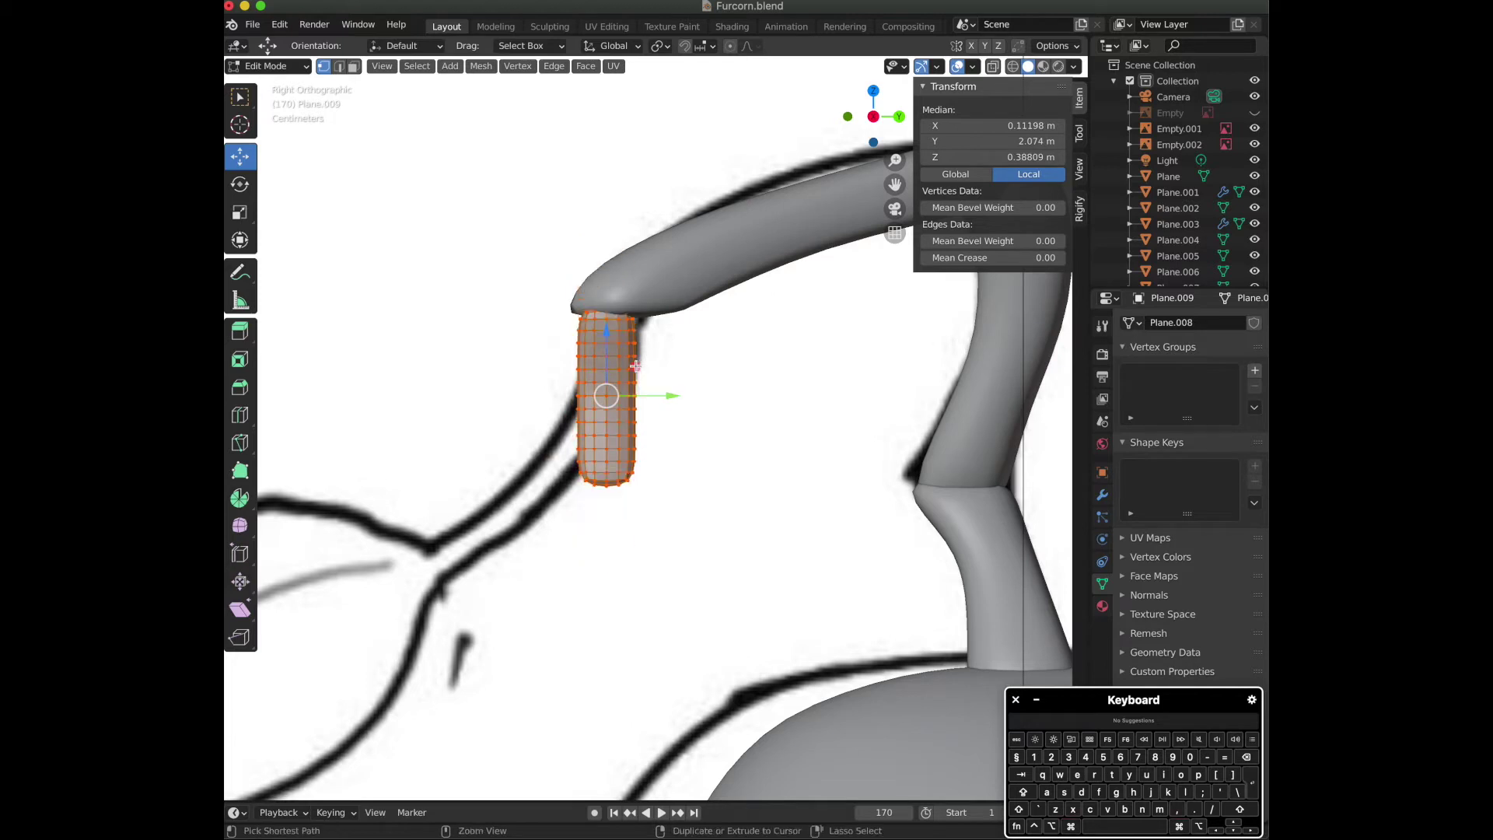
pyautogui.scroll(-2, 736, 297)
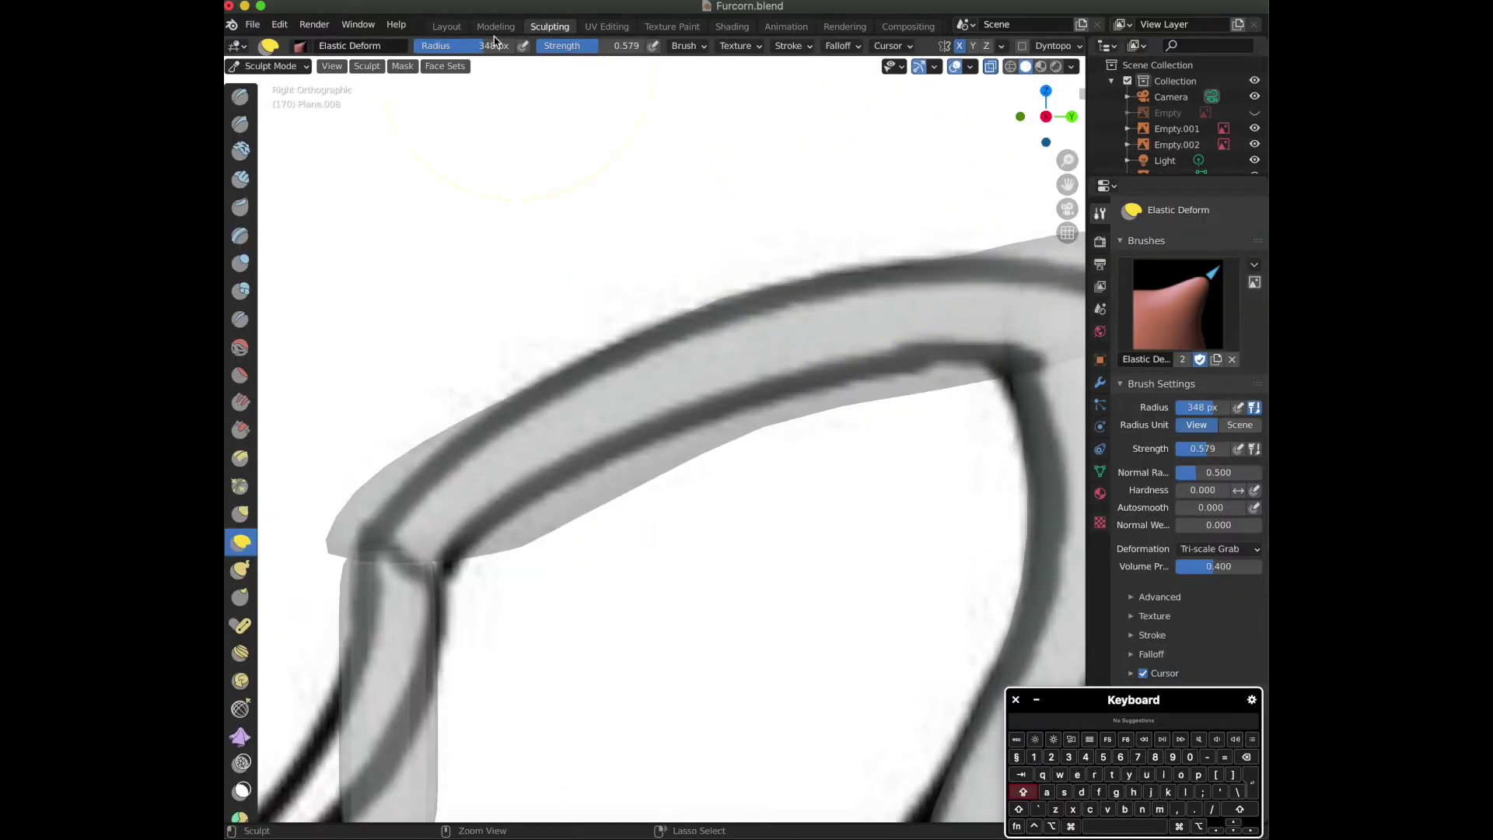
# Sculpt the arm segment's middle to the drawn curve with the Elastic Deform brush at radius 276 px and strength 0.421.
pyautogui.moveTo(894, 289); pyautogui.dragTo(893, 285)
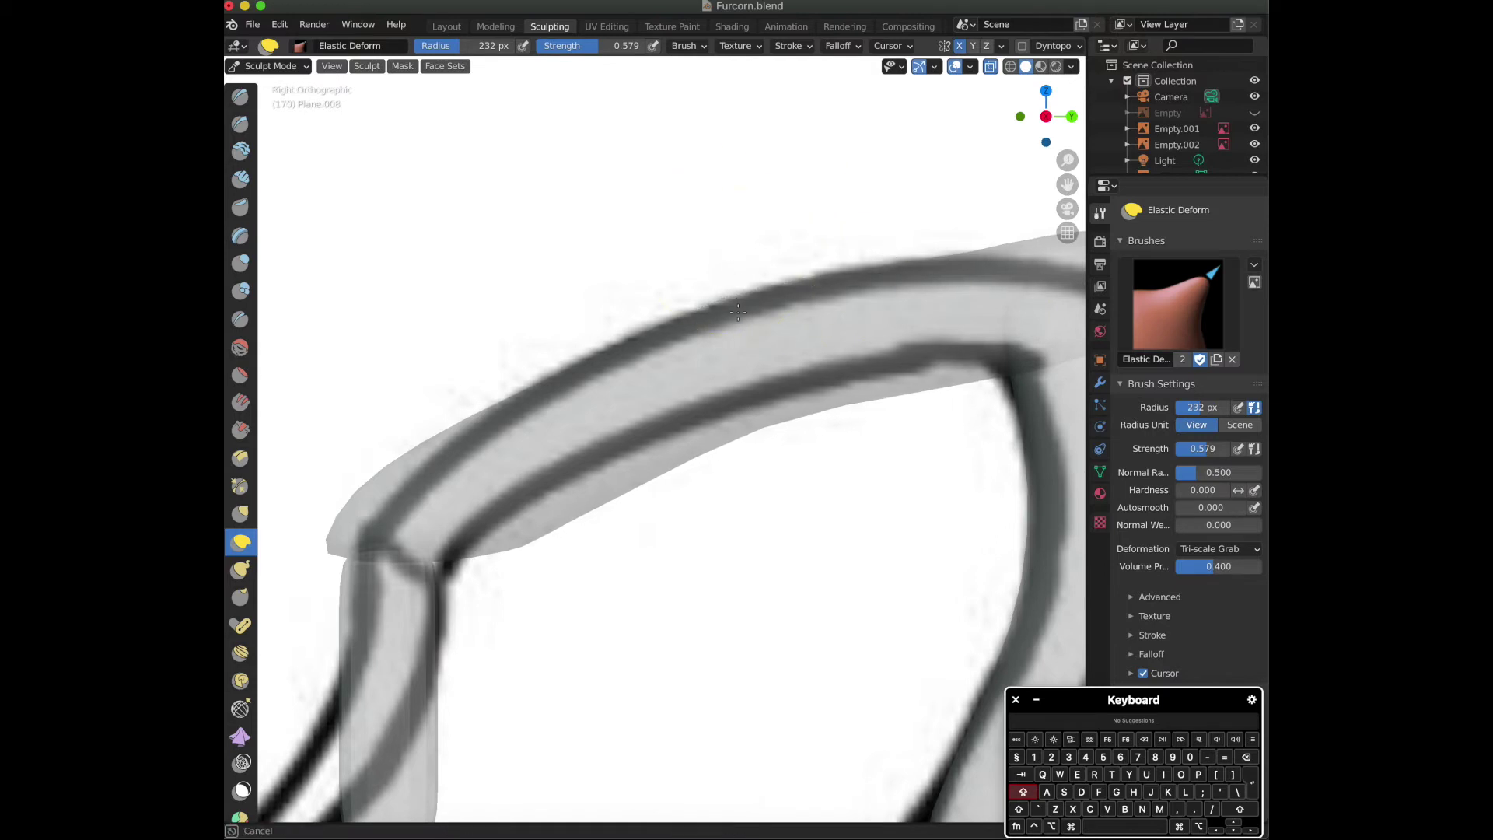
pyautogui.moveTo(712, 479)
pyautogui.mouseDown()
pyautogui.moveTo(723, 495)
pyautogui.moveTo(652, 379)
pyautogui.mouseUp()
pyautogui.press('super+z')
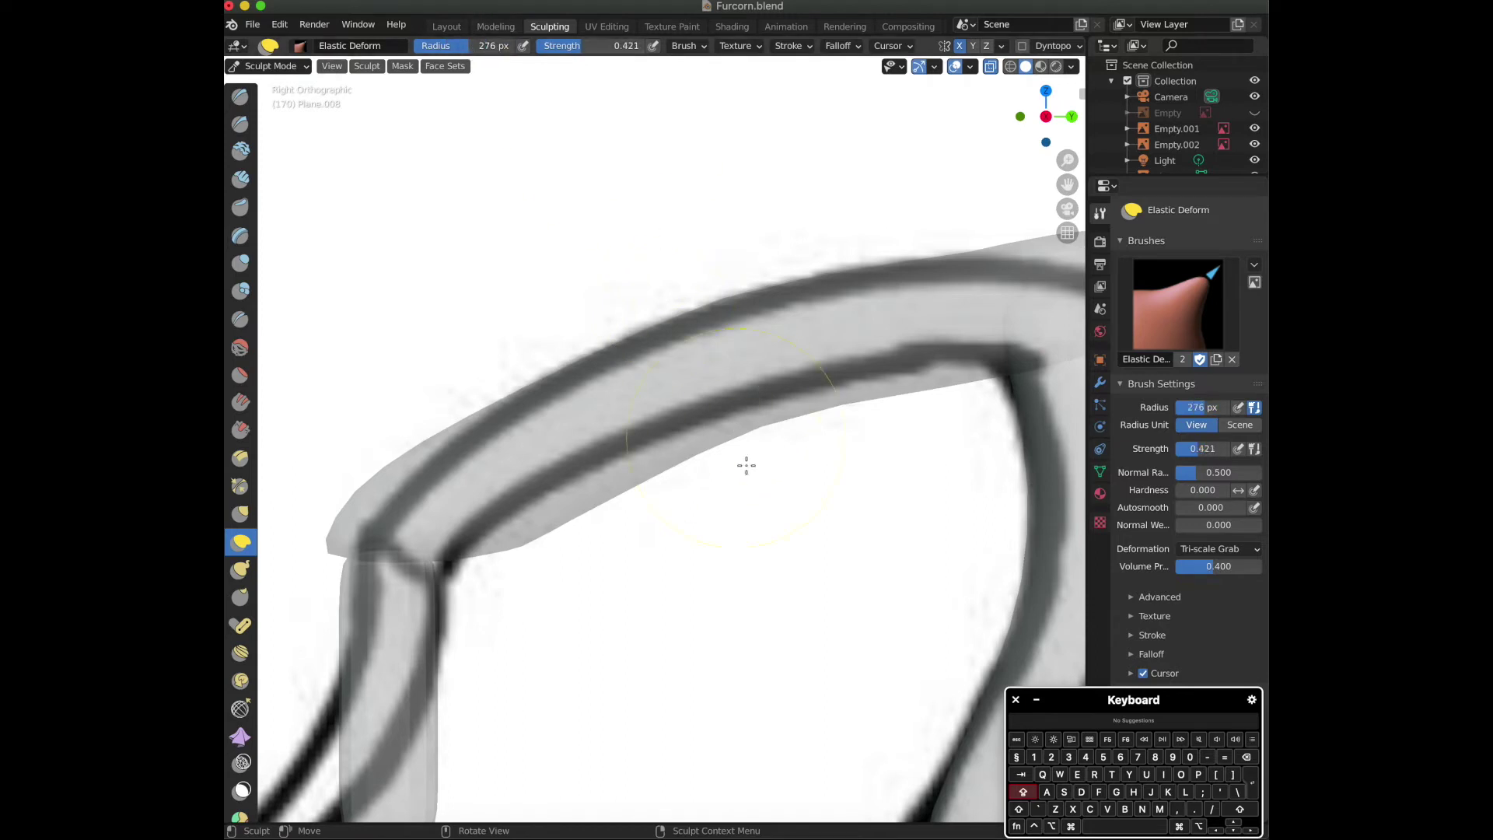
pyautogui.moveTo(746, 465); pyautogui.dragTo(678, 362)
pyautogui.moveTo(590, 528)
pyautogui.mouseDown()
pyautogui.moveTo(463, 353)
pyautogui.moveTo(526, 442)
pyautogui.mouseUp()
pyautogui.moveTo(626, 474)
pyautogui.mouseDown()
pyautogui.moveTo(570, 430)
pyautogui.moveTo(579, 451)
pyautogui.mouseUp()
pyautogui.moveTo(735, 292); pyautogui.dragTo(744, 307)
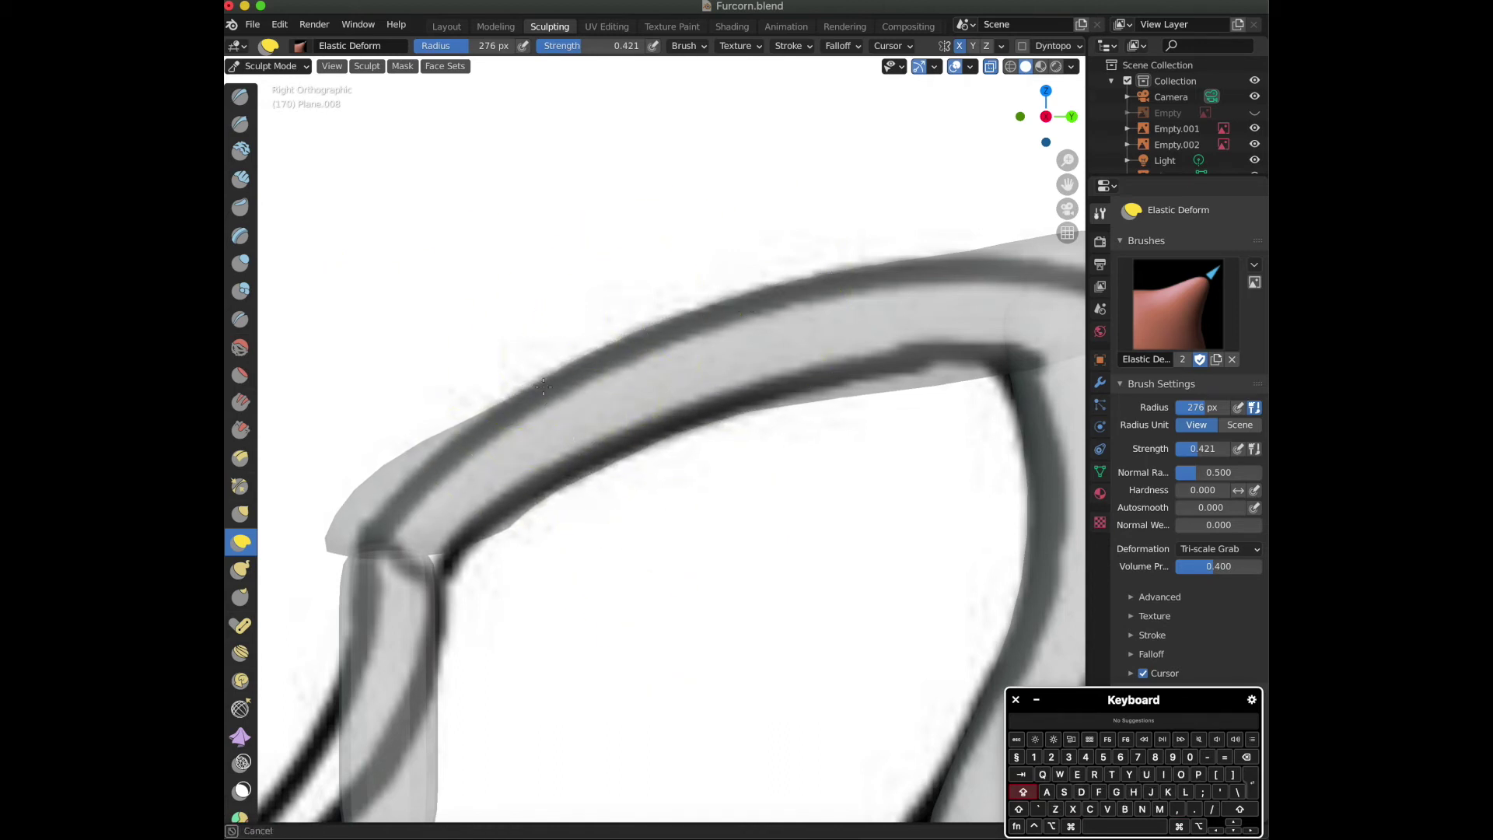
# Shape the arm segment's outer end with Elastic Deform to match the drawn joint above the small segment.
pyautogui.moveTo(446, 513); pyautogui.dragTo(536, 520)
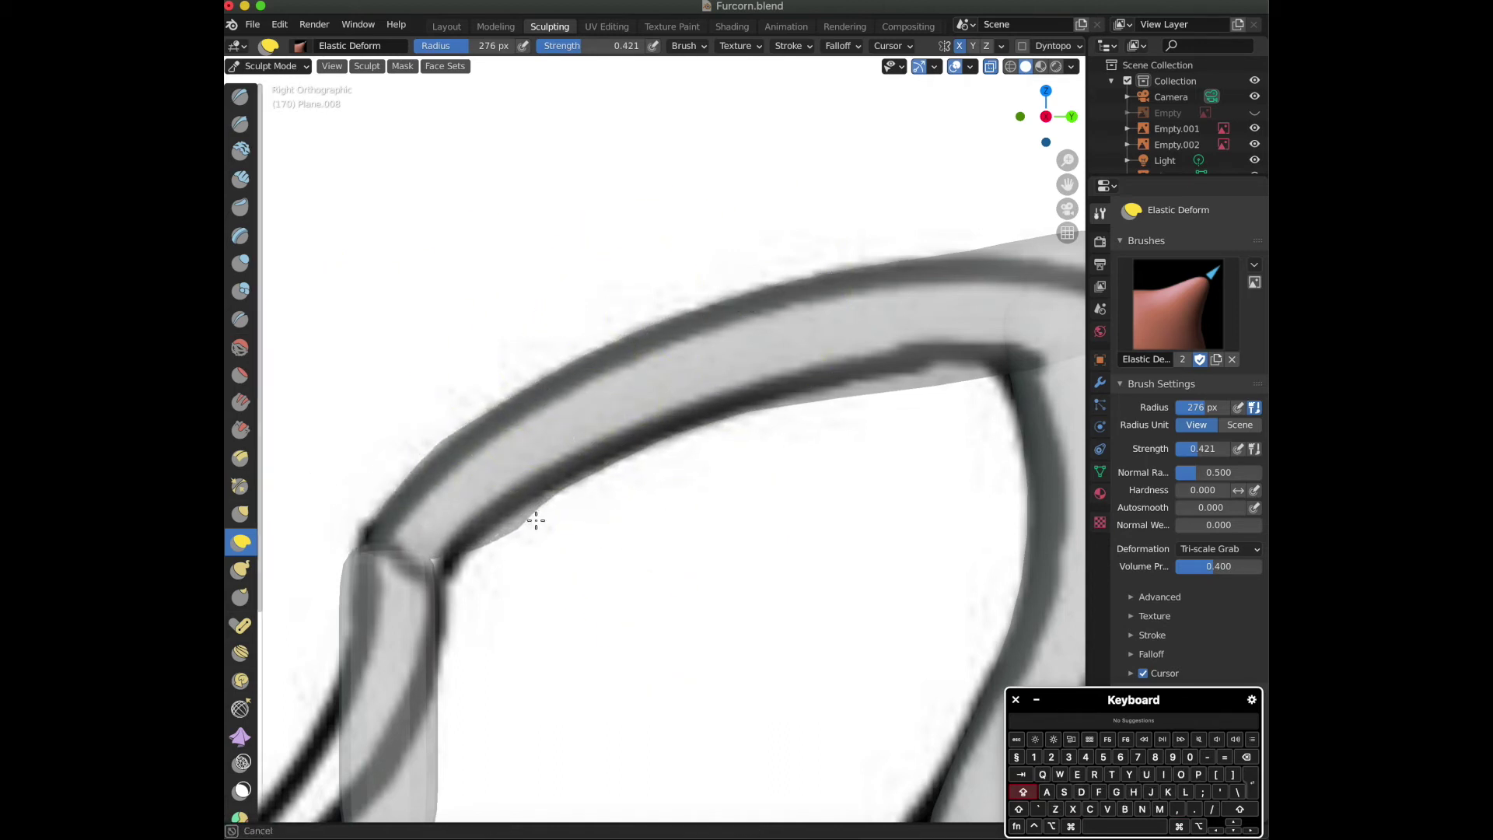
pyautogui.moveTo(441, 439); pyautogui.dragTo(449, 452)
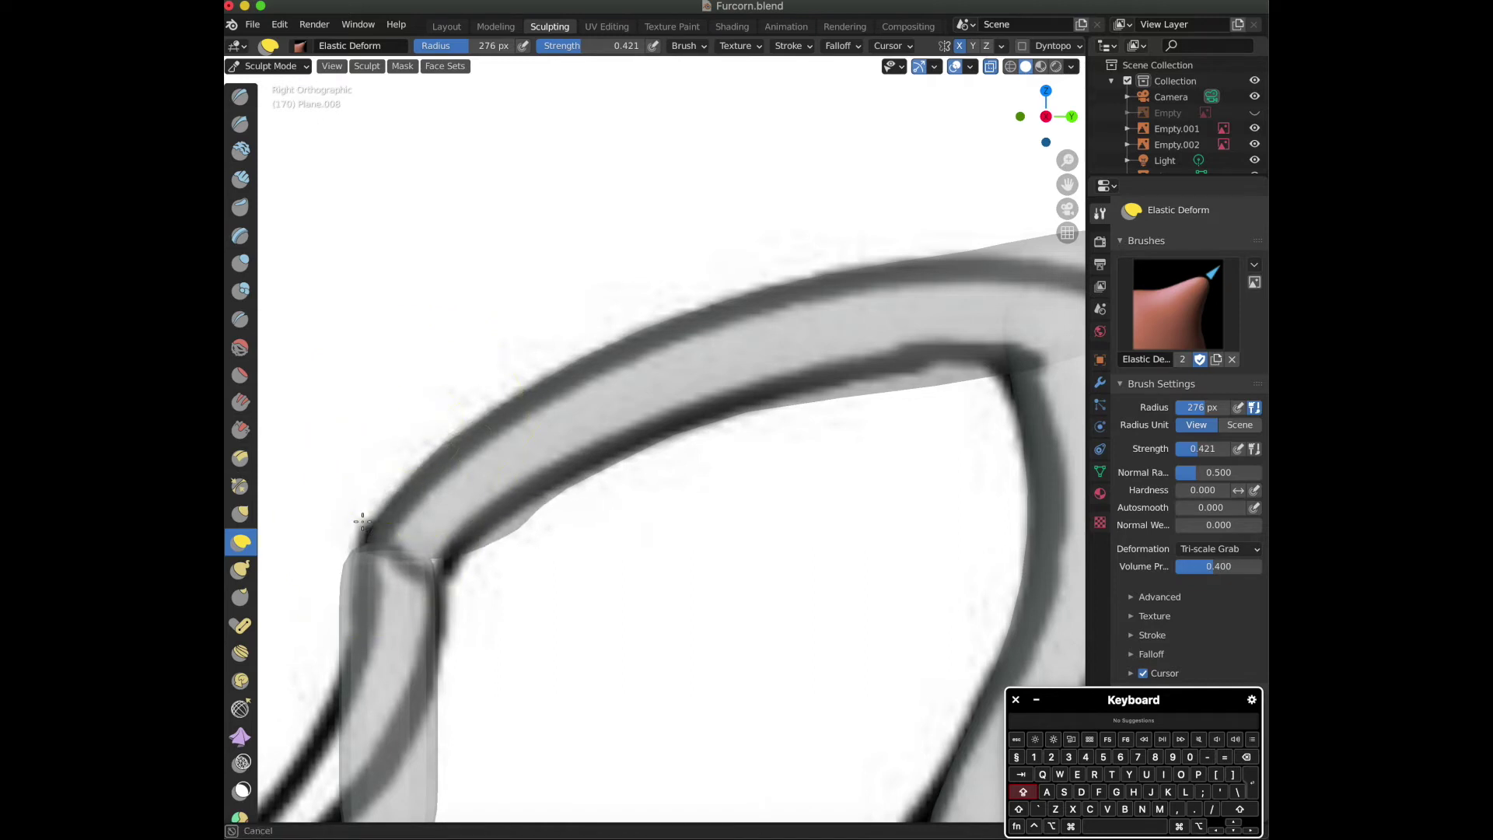
pyautogui.moveTo(549, 579)
pyautogui.mouseDown()
pyautogui.moveTo(482, 544)
pyautogui.moveTo(590, 560)
pyautogui.moveTo(467, 483)
pyautogui.moveTo(468, 533)
pyautogui.moveTo(535, 570)
pyautogui.mouseUp()
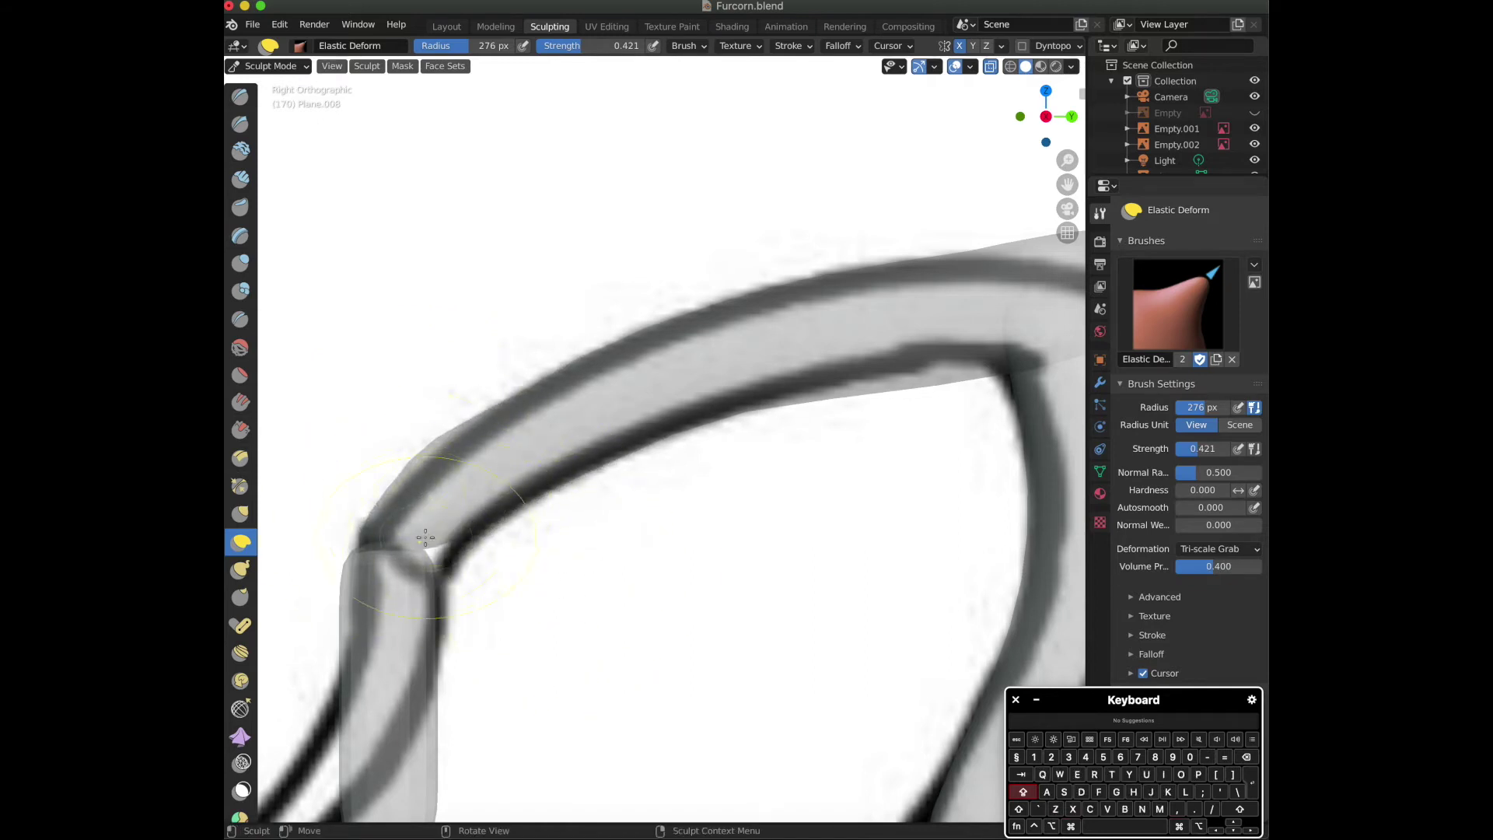
pyautogui.moveTo(405, 539)
pyautogui.mouseDown()
pyautogui.moveTo(451, 615)
pyautogui.moveTo(536, 585)
pyautogui.moveTo(474, 512)
pyautogui.mouseUp()
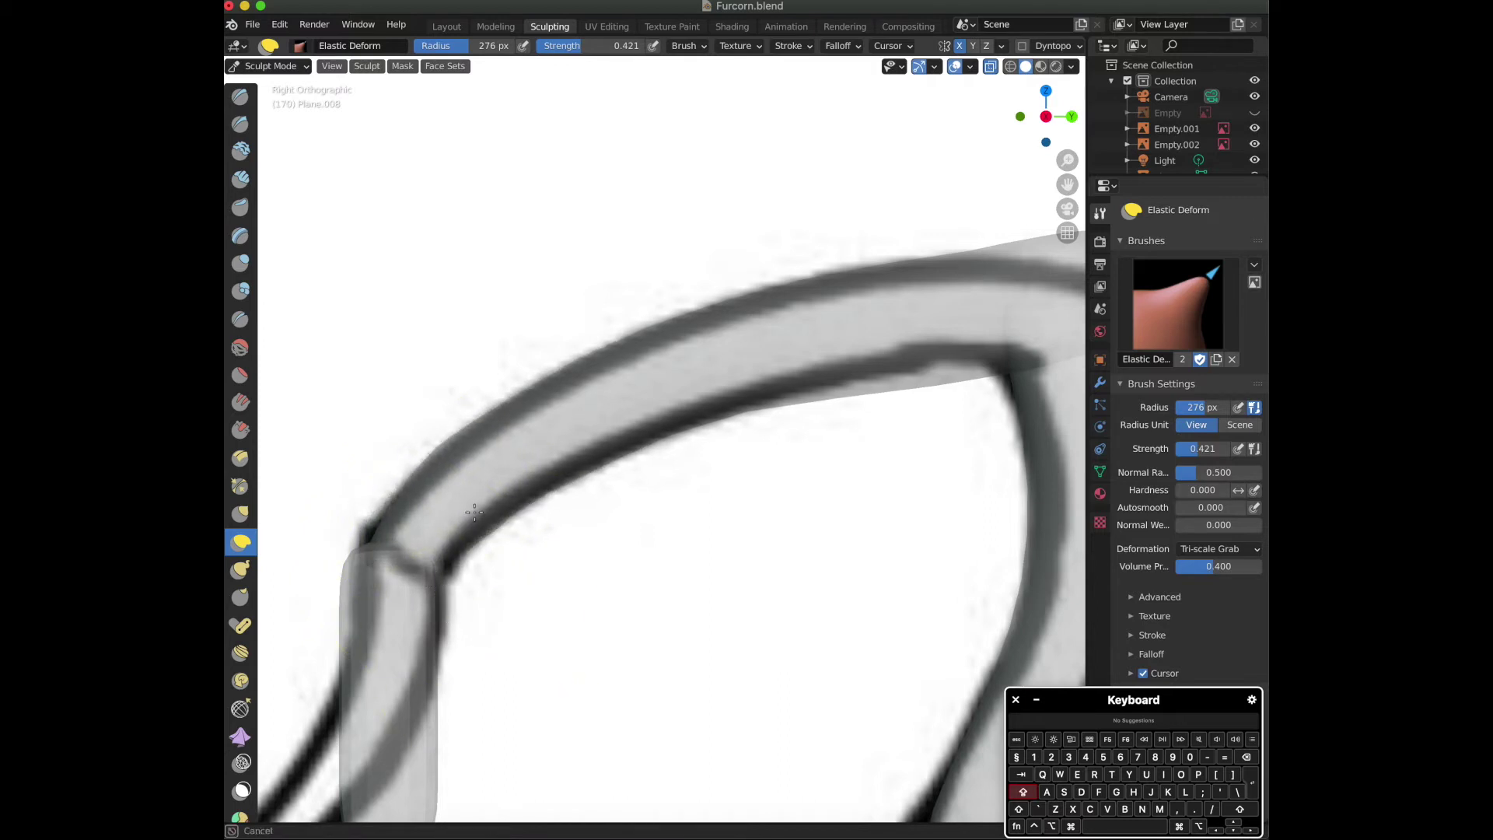
pyautogui.moveTo(351, 616)
pyautogui.mouseDown()
pyautogui.moveTo(373, 552)
pyautogui.moveTo(359, 554)
pyautogui.moveTo(378, 567)
pyautogui.moveTo(339, 531)
pyautogui.moveTo(423, 549)
pyautogui.mouseUp()
pyautogui.moveTo(627, 516); pyautogui.dragTo(653, 490)
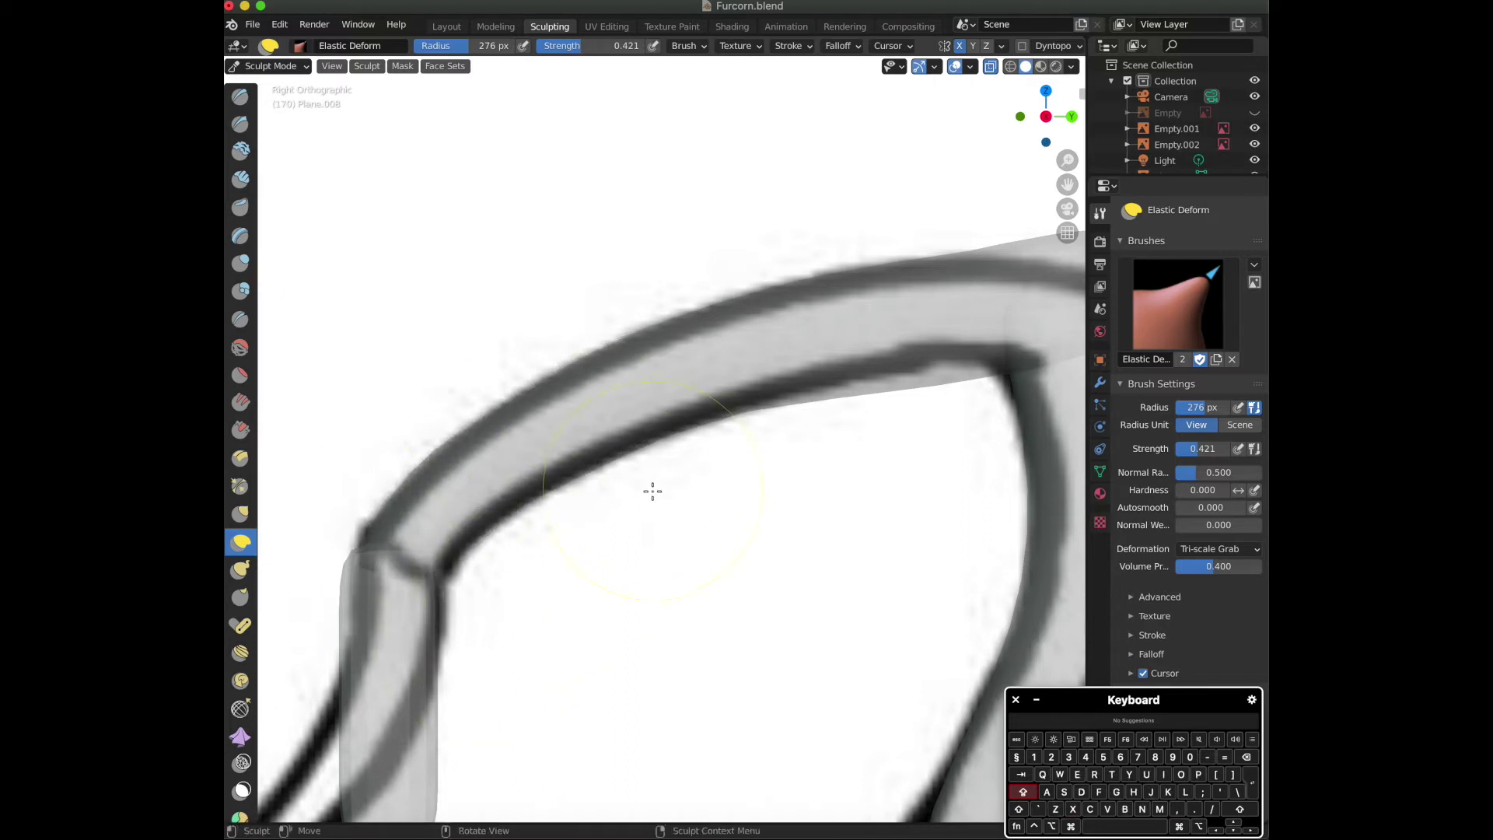
# Pull the arm segment's overhanging elbow end inside the drawn corner and fit its nearby edges to the lines.
pyautogui.moveTo(861, 414)
pyautogui.mouseDown()
pyautogui.moveTo(936, 394)
pyautogui.moveTo(907, 333)
pyautogui.moveTo(983, 272)
pyautogui.moveTo(990, 384)
pyautogui.mouseUp()
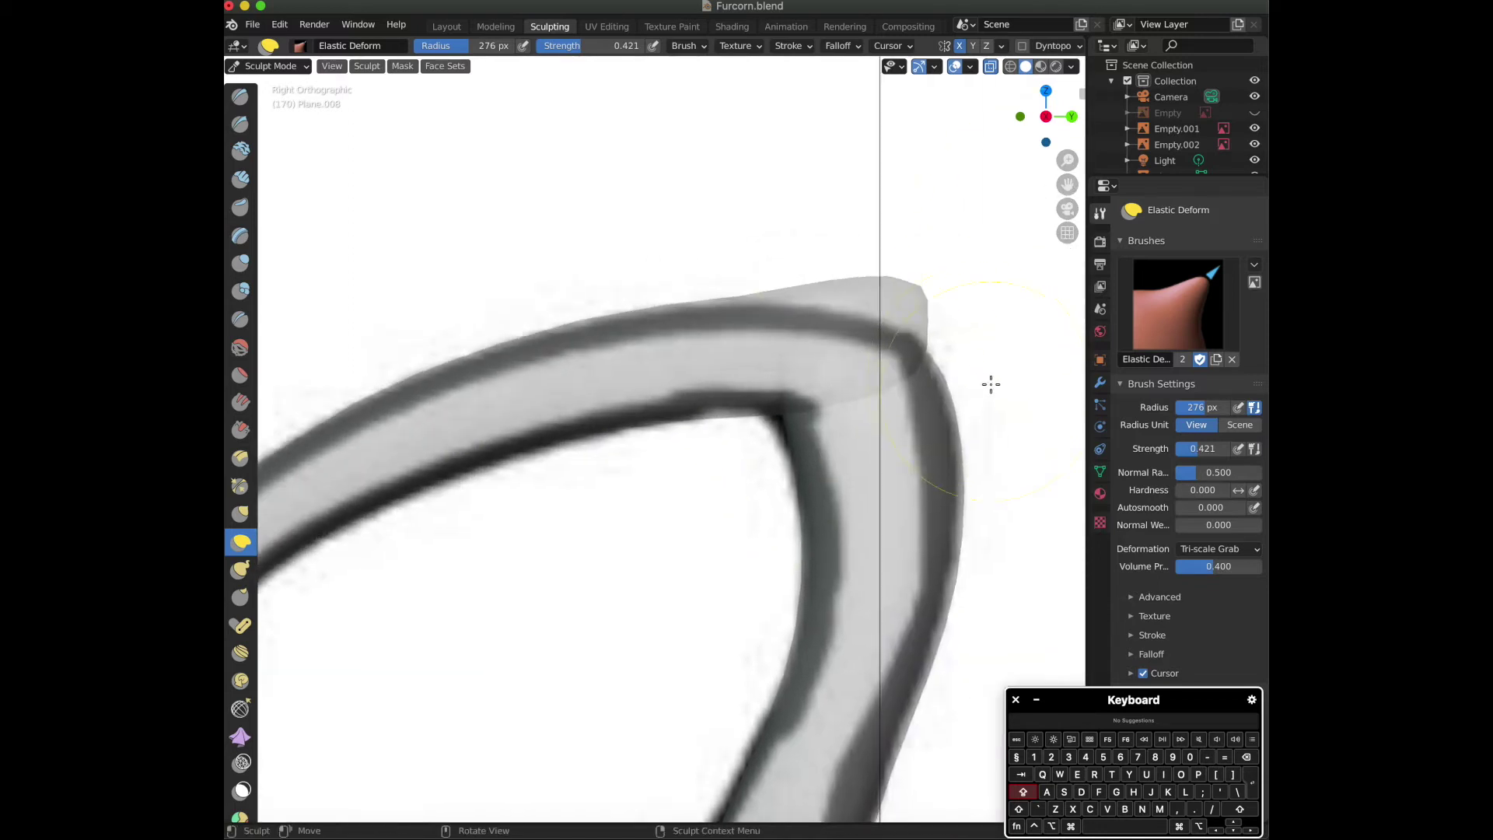
pyautogui.moveTo(743, 314)
pyautogui.mouseDown()
pyautogui.moveTo(879, 306)
pyautogui.moveTo(730, 230)
pyautogui.moveTo(632, 314)
pyautogui.mouseUp()
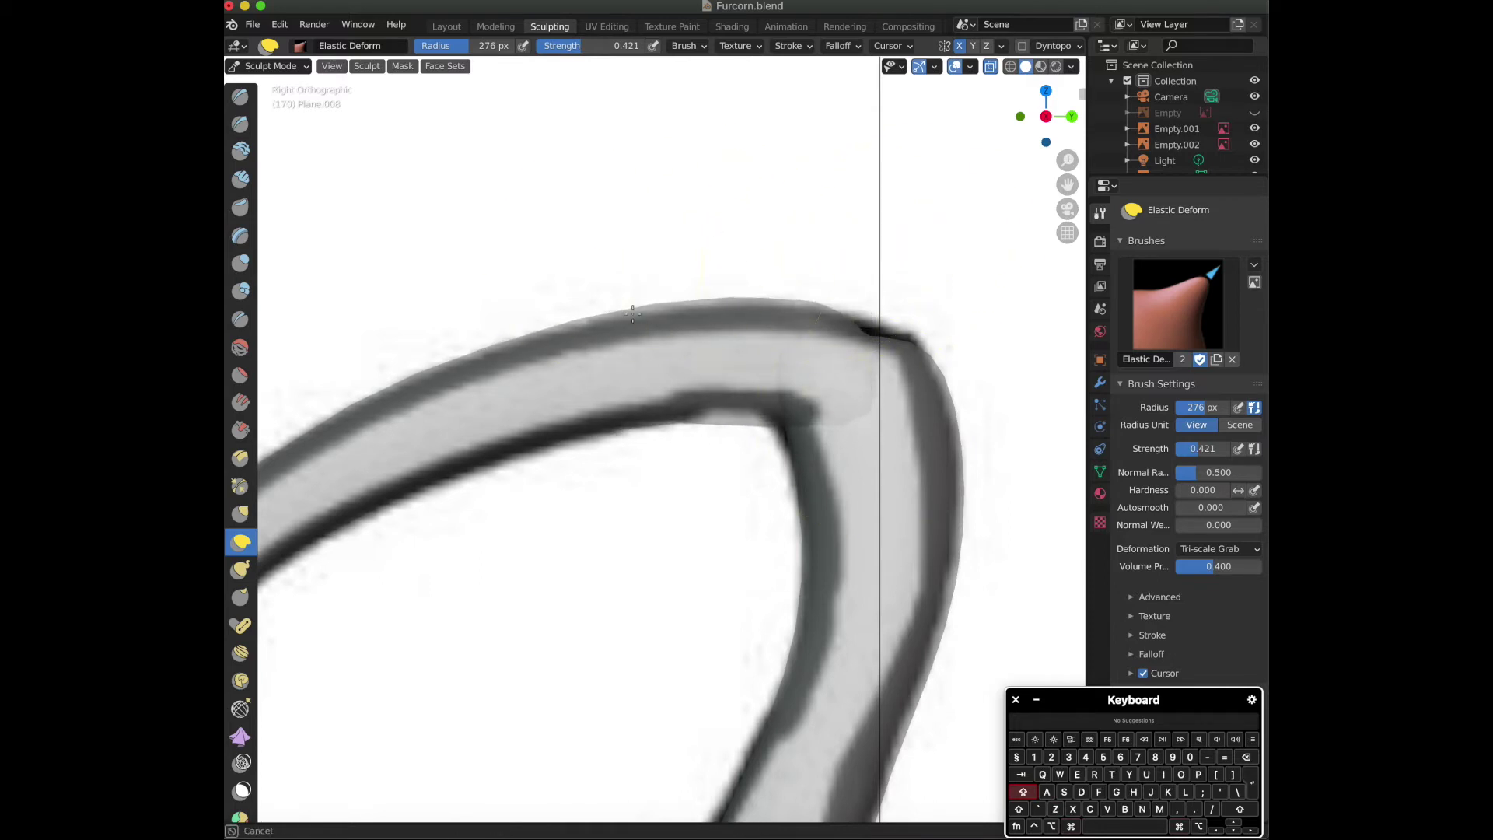
pyautogui.moveTo(715, 482); pyautogui.dragTo(709, 412)
pyautogui.moveTo(670, 273); pyautogui.dragTo(666, 343)
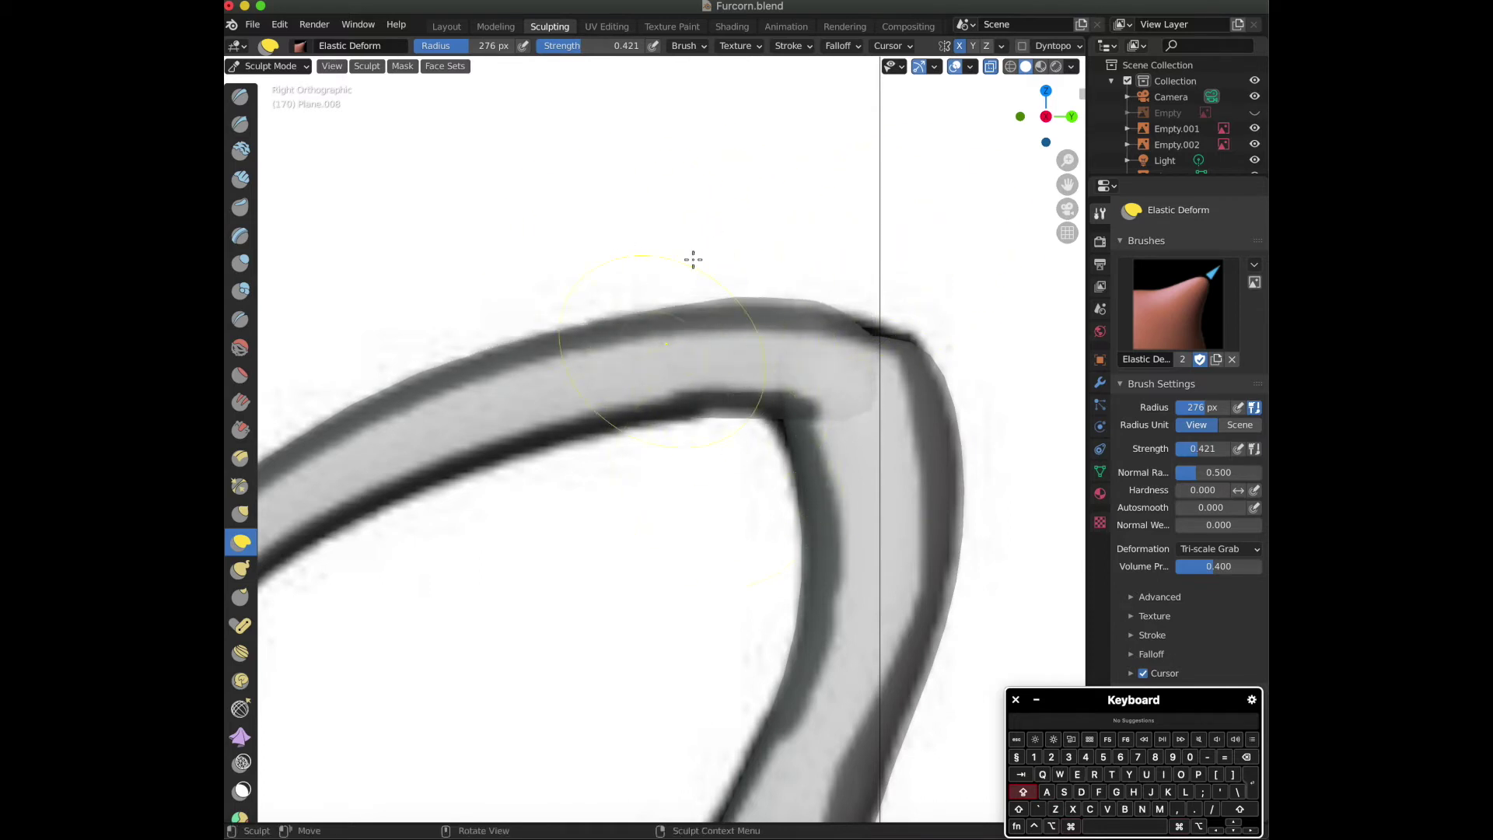
pyautogui.moveTo(796, 339); pyautogui.dragTo(796, 340)
# Turn off X-ray and adjust the arm segment's underside near the elbow with Elastic Deform.
pyautogui.press('Tab')
pyautogui.press('Tab')
pyautogui.hotkey('alt', 'z')
pyautogui.moveTo(746, 401); pyautogui.dragTo(739, 423)
pyautogui.press('super+z')
pyautogui.scroll(-4, 739, 423)
pyautogui.moveTo(1044, 120)
pyautogui.mouseDown()
pyautogui.moveTo(1112, 123)
pyautogui.moveTo(1117, 178)
pyautogui.moveTo(1108, 124)
pyautogui.moveTo(966, 143)
pyautogui.mouseUp()
pyautogui.press('3')
pyautogui.scroll(1, 657, 424)
pyautogui.moveTo(745, 409); pyautogui.dragTo(757, 362)
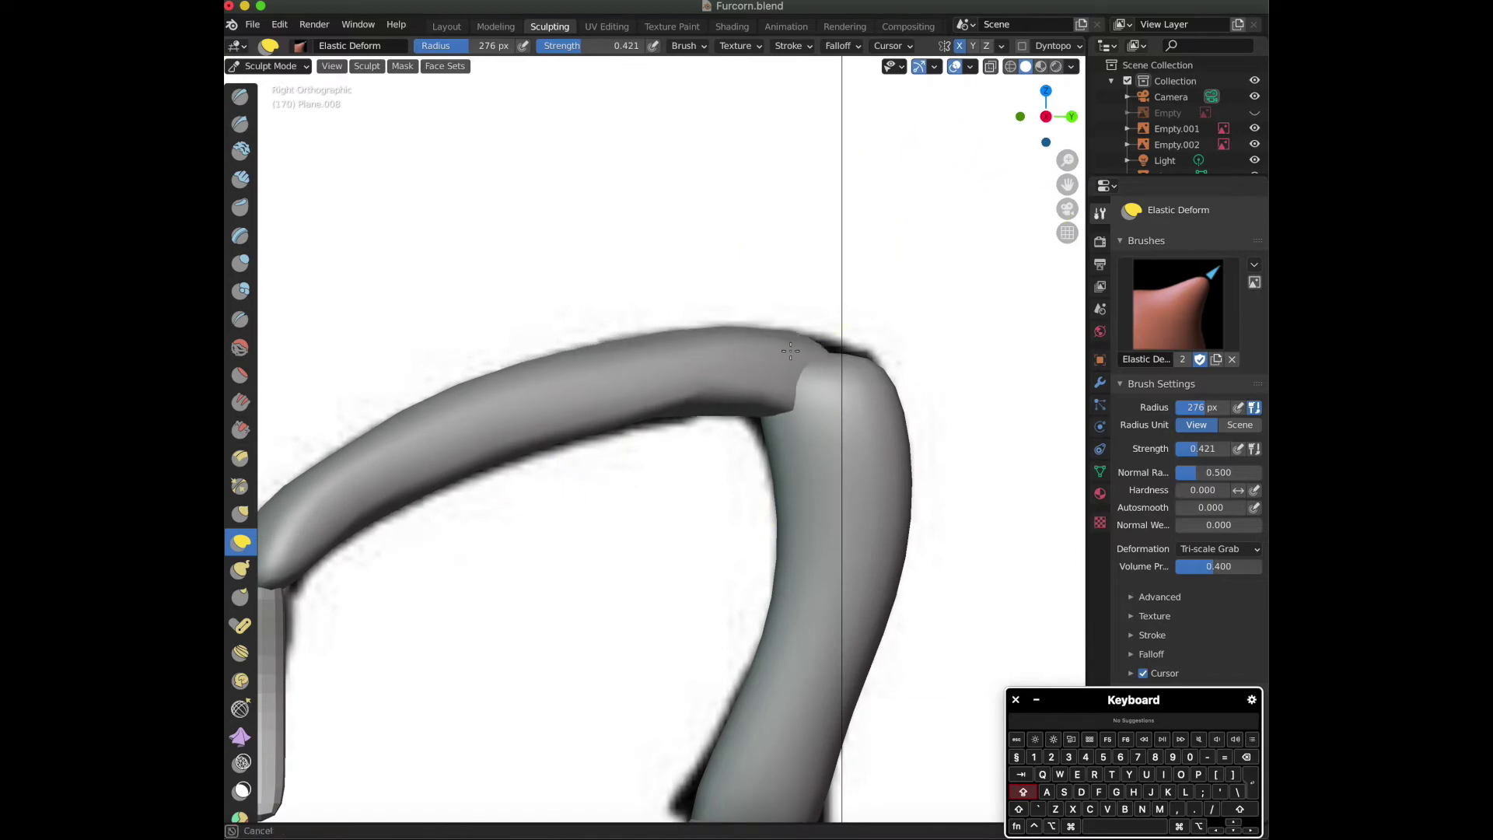
# Refine the arm segment's upper and lower edges along its length with Elastic Deform in the right side view.
pyautogui.scroll(3, 692, 421)
pyautogui.moveTo(1059, 120); pyautogui.dragTo(1131, 136)
pyautogui.click(1047, 118)
pyautogui.moveTo(663, 486); pyautogui.dragTo(671, 435)
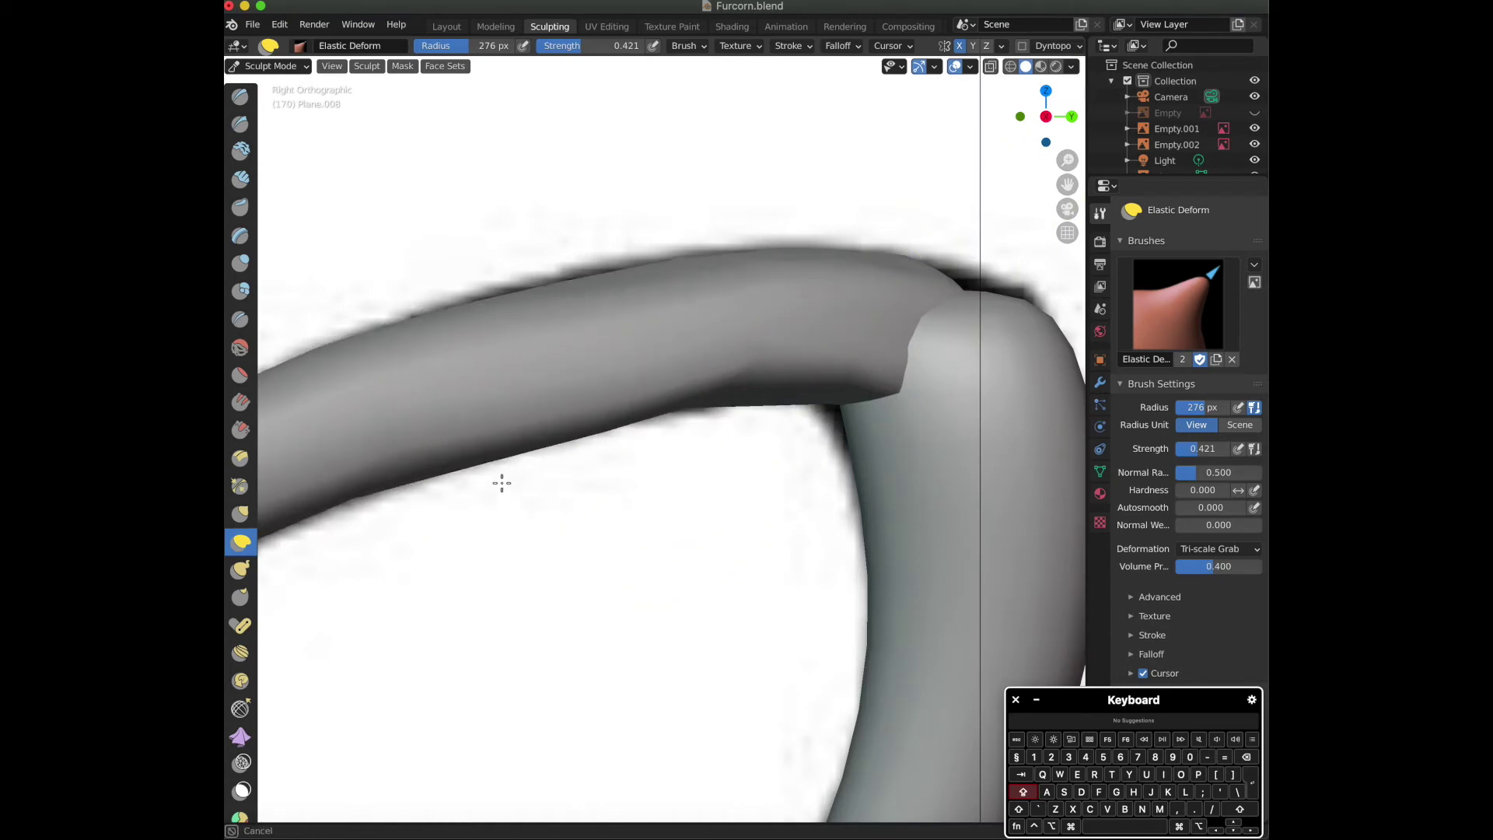
pyautogui.moveTo(493, 467)
pyautogui.mouseDown()
pyautogui.moveTo(436, 506)
pyautogui.moveTo(419, 492)
pyautogui.moveTo(423, 527)
pyautogui.moveTo(302, 573)
pyautogui.moveTo(367, 526)
pyautogui.mouseUp()
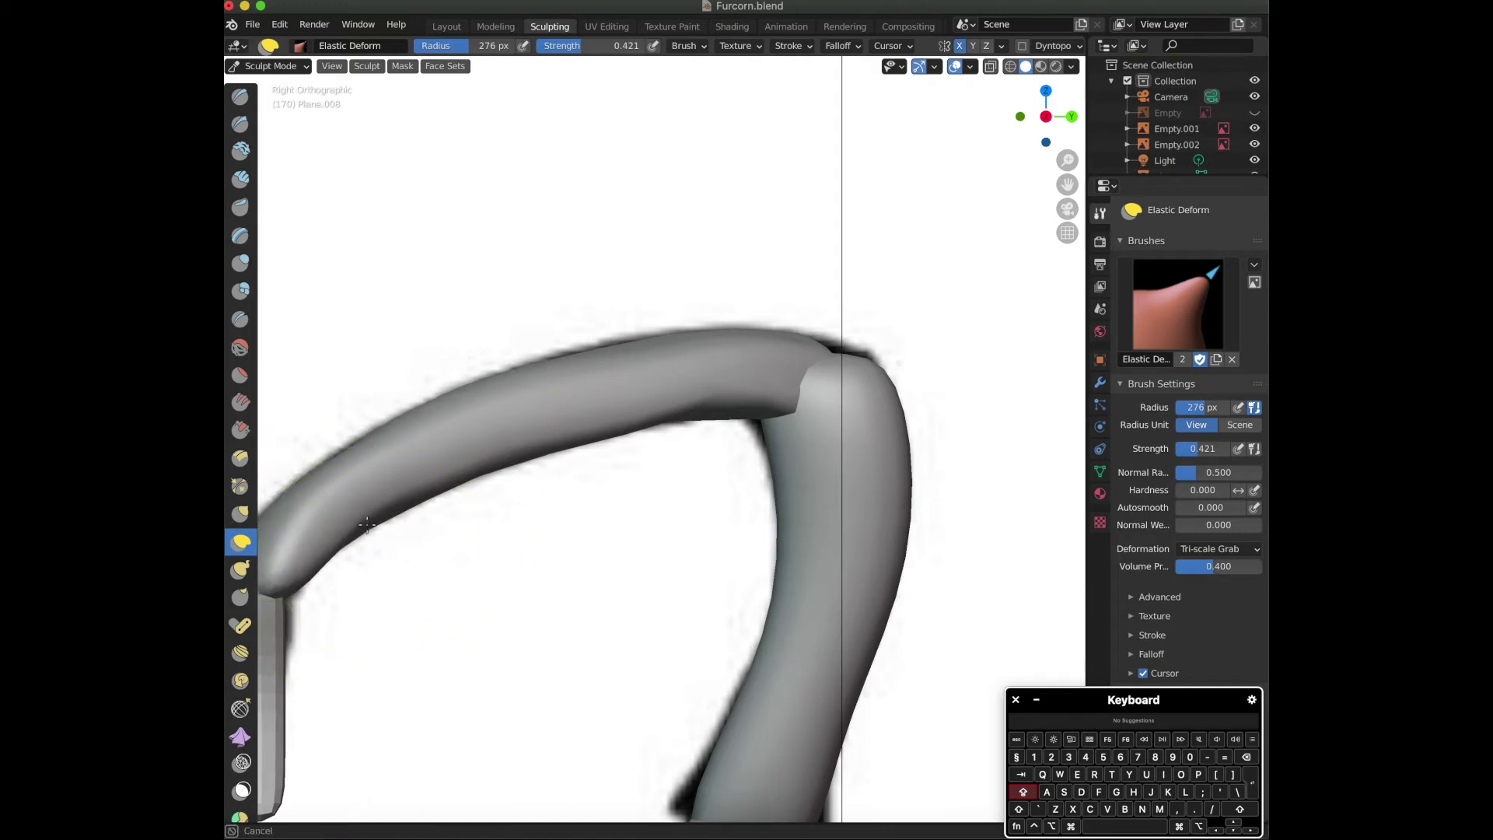
pyautogui.moveTo(616, 306); pyautogui.dragTo(589, 333)
pyautogui.moveTo(712, 285); pyautogui.dragTo(390, 440)
# Reshape the arm segment's elbow end with Elastic Deform and check its fit to the drawing with X-ray.
pyautogui.press('Tab')
pyautogui.press('Tab')
pyautogui.moveTo(863, 317); pyautogui.dragTo(855, 417)
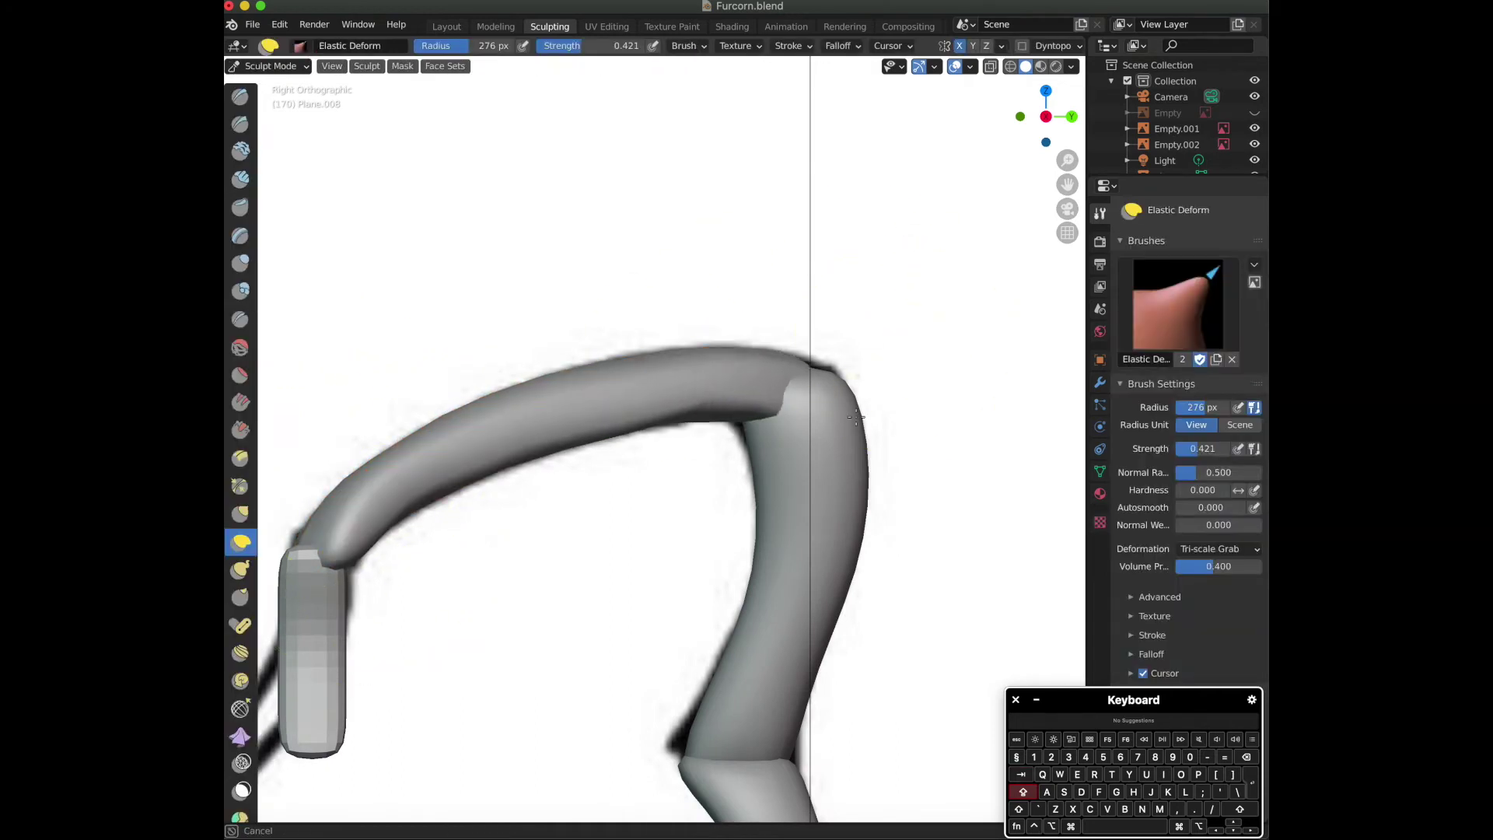
pyautogui.click(990, 67)
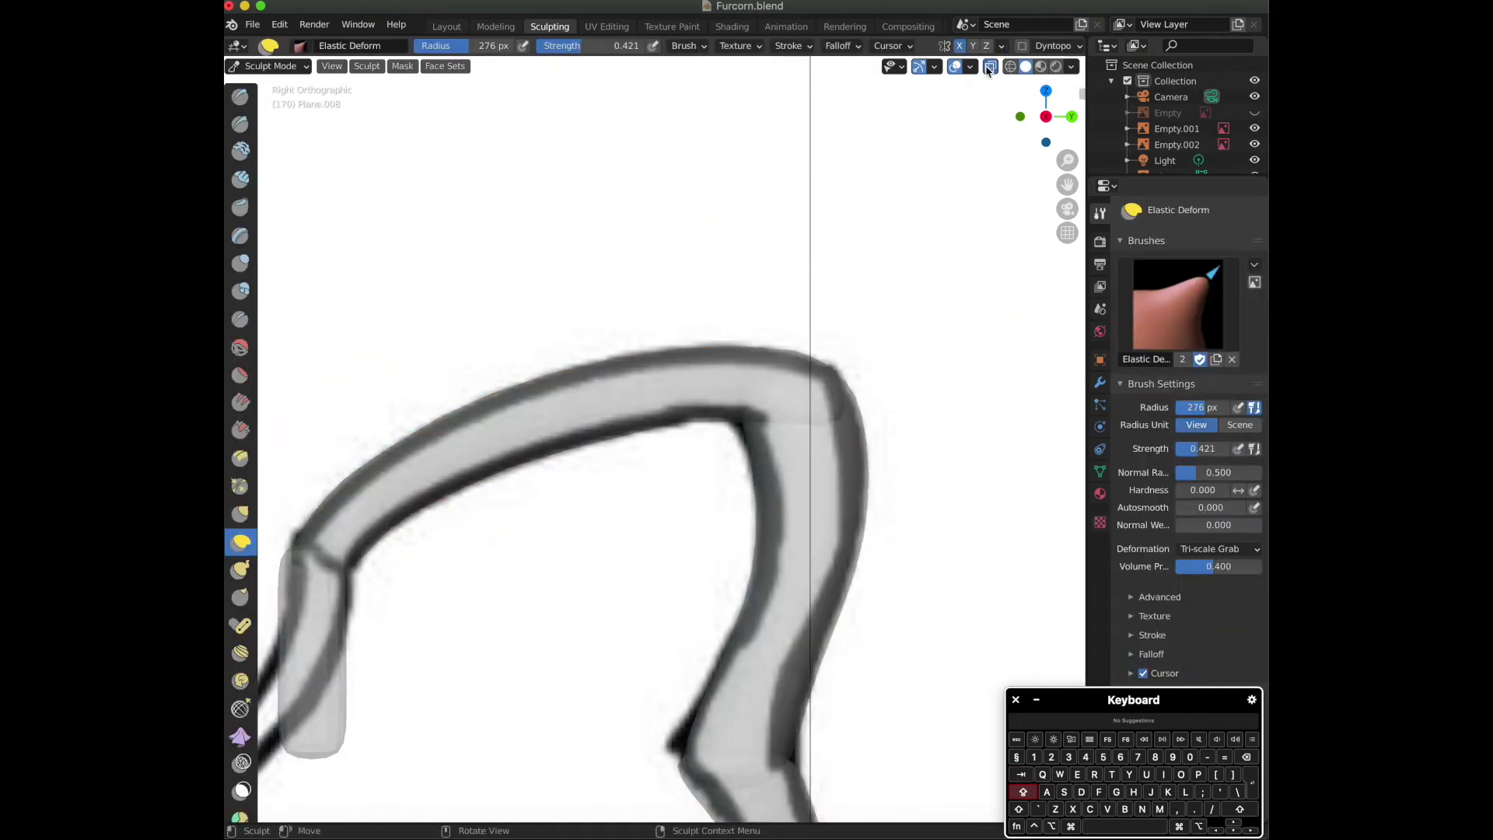
pyautogui.click(989, 68)
# Return to the Layout workspace and scale the arm segment's mesh slightly narrower along X in the back view.
pyautogui.scroll(-2, 833, 184)
pyautogui.moveTo(1045, 119); pyautogui.dragTo(1217, 272)
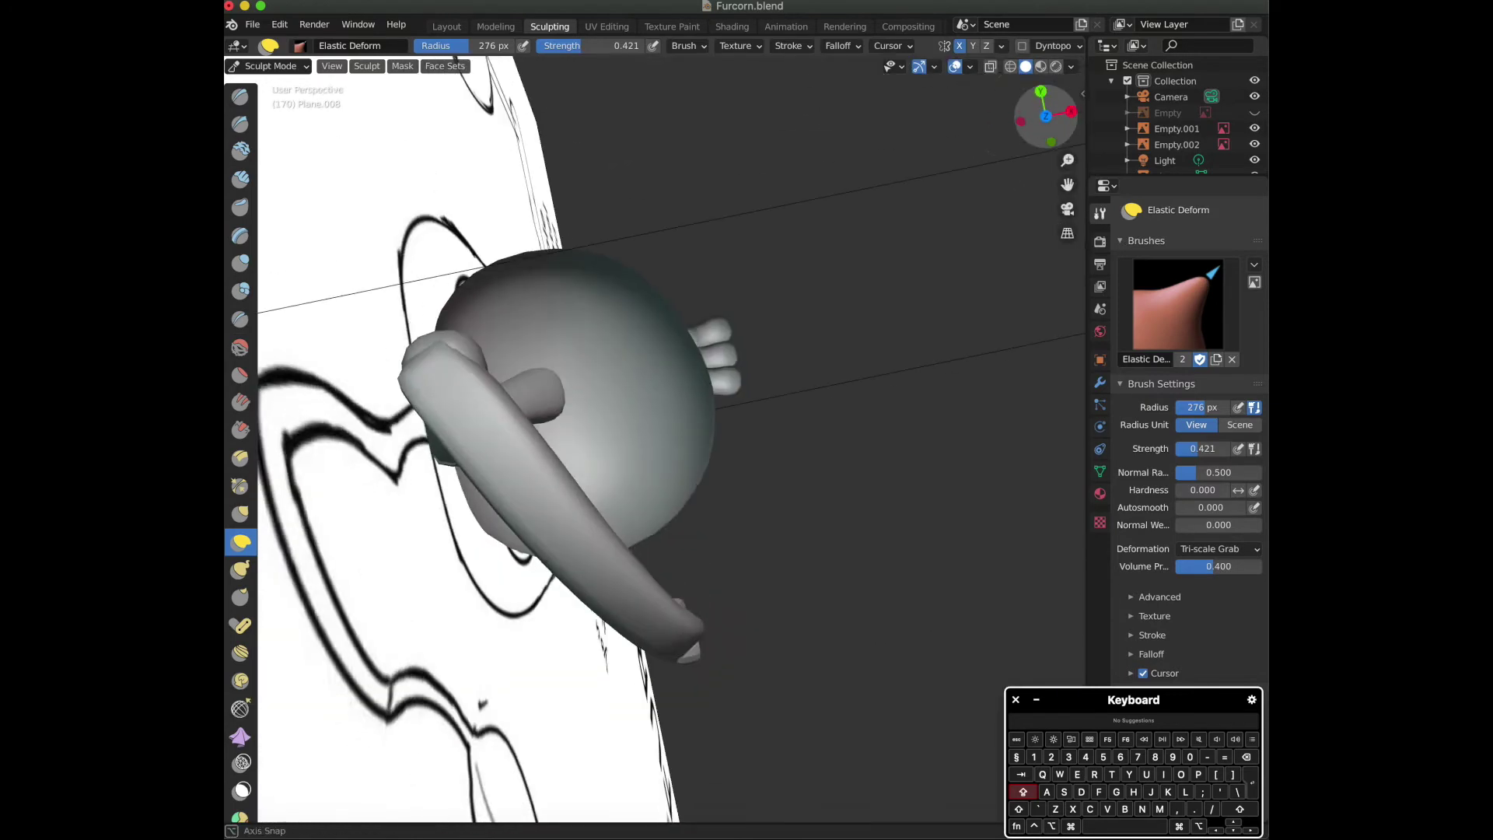
pyautogui.click(437, 27)
pyautogui.click(898, 121)
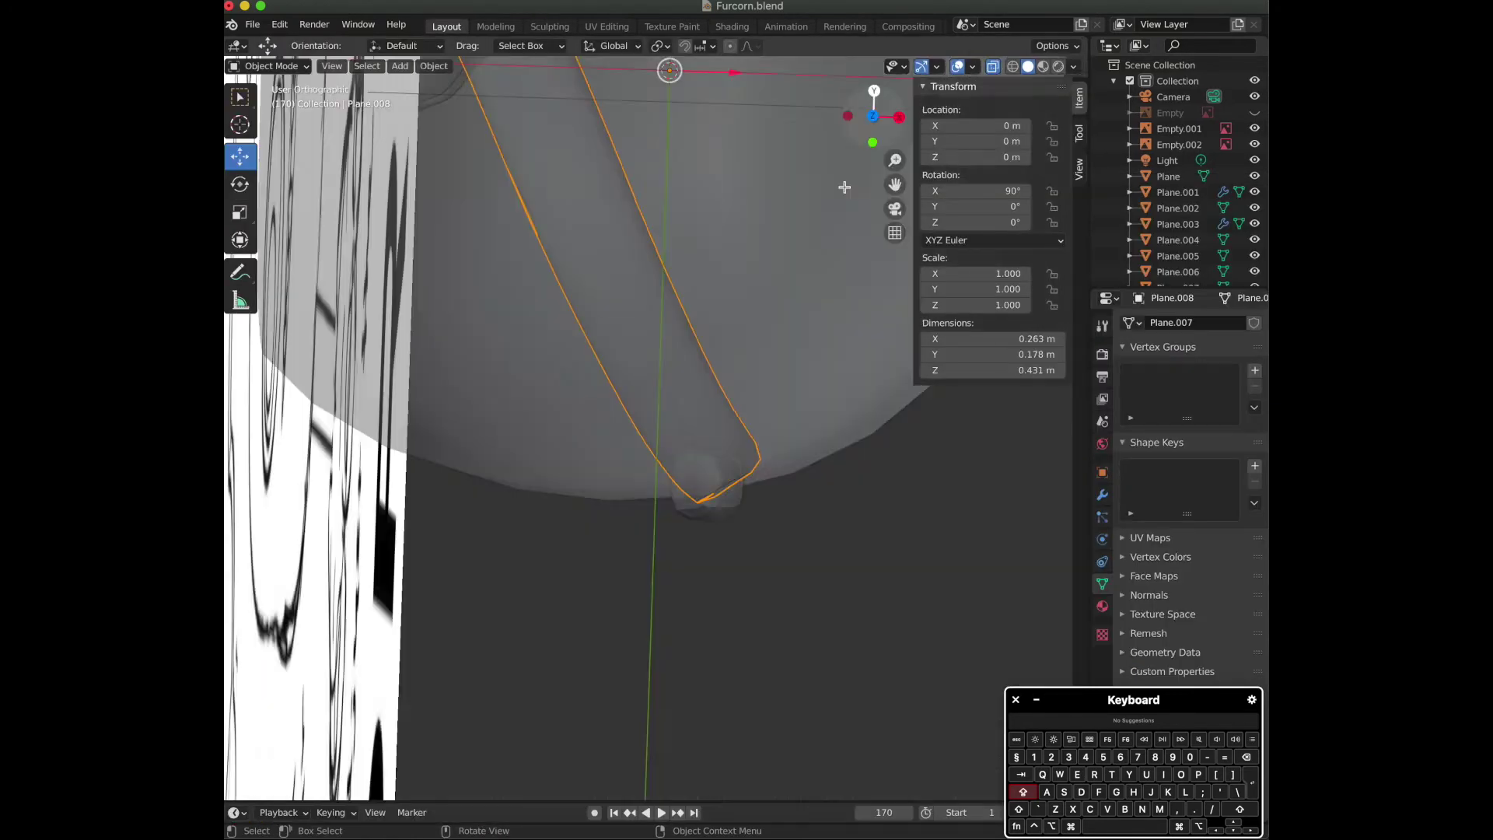
pyautogui.click(872, 94)
pyautogui.press('Tab')
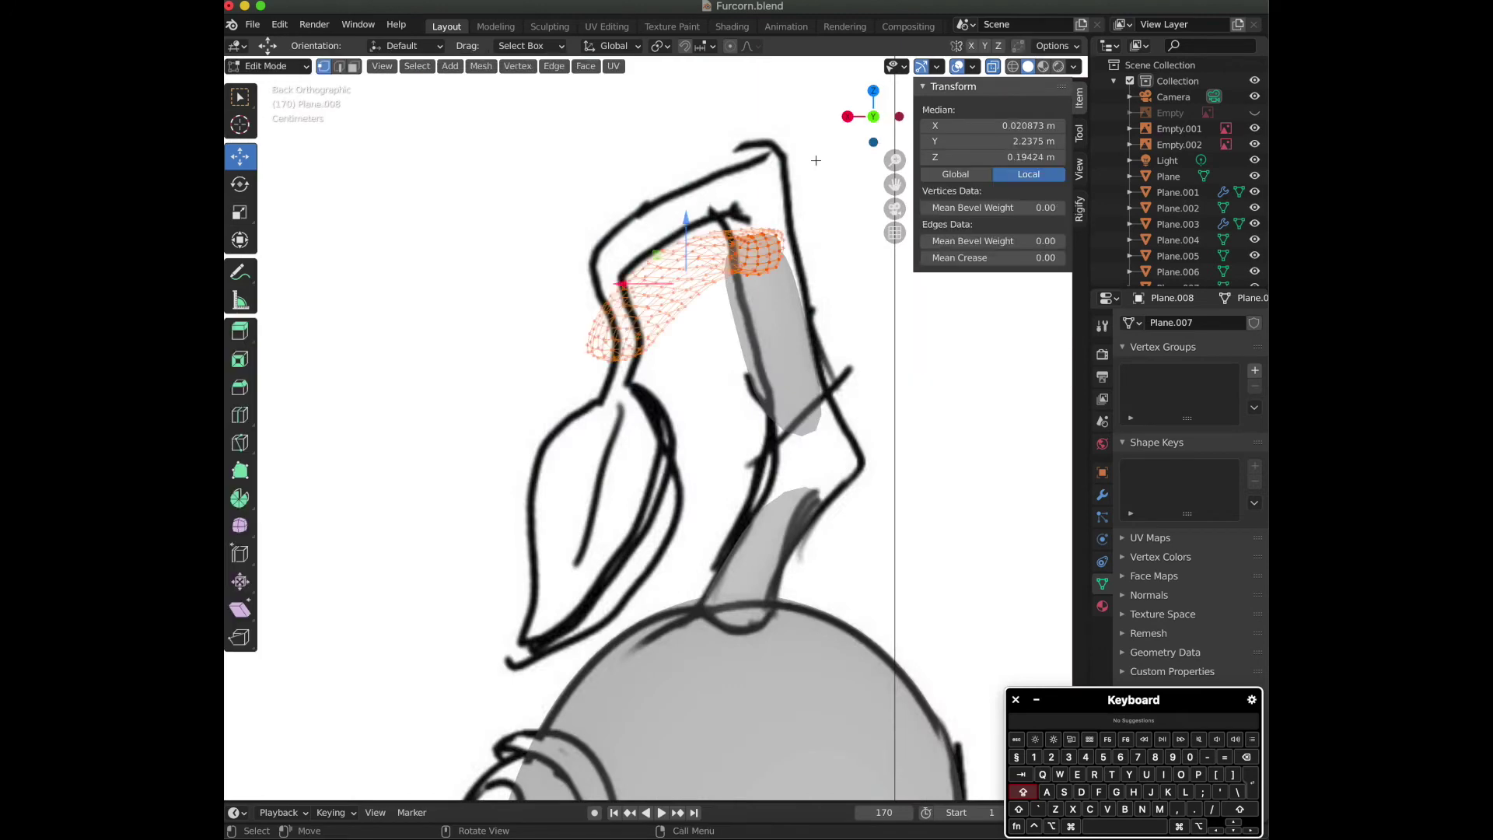
pyautogui.scroll(3, 863, 120)
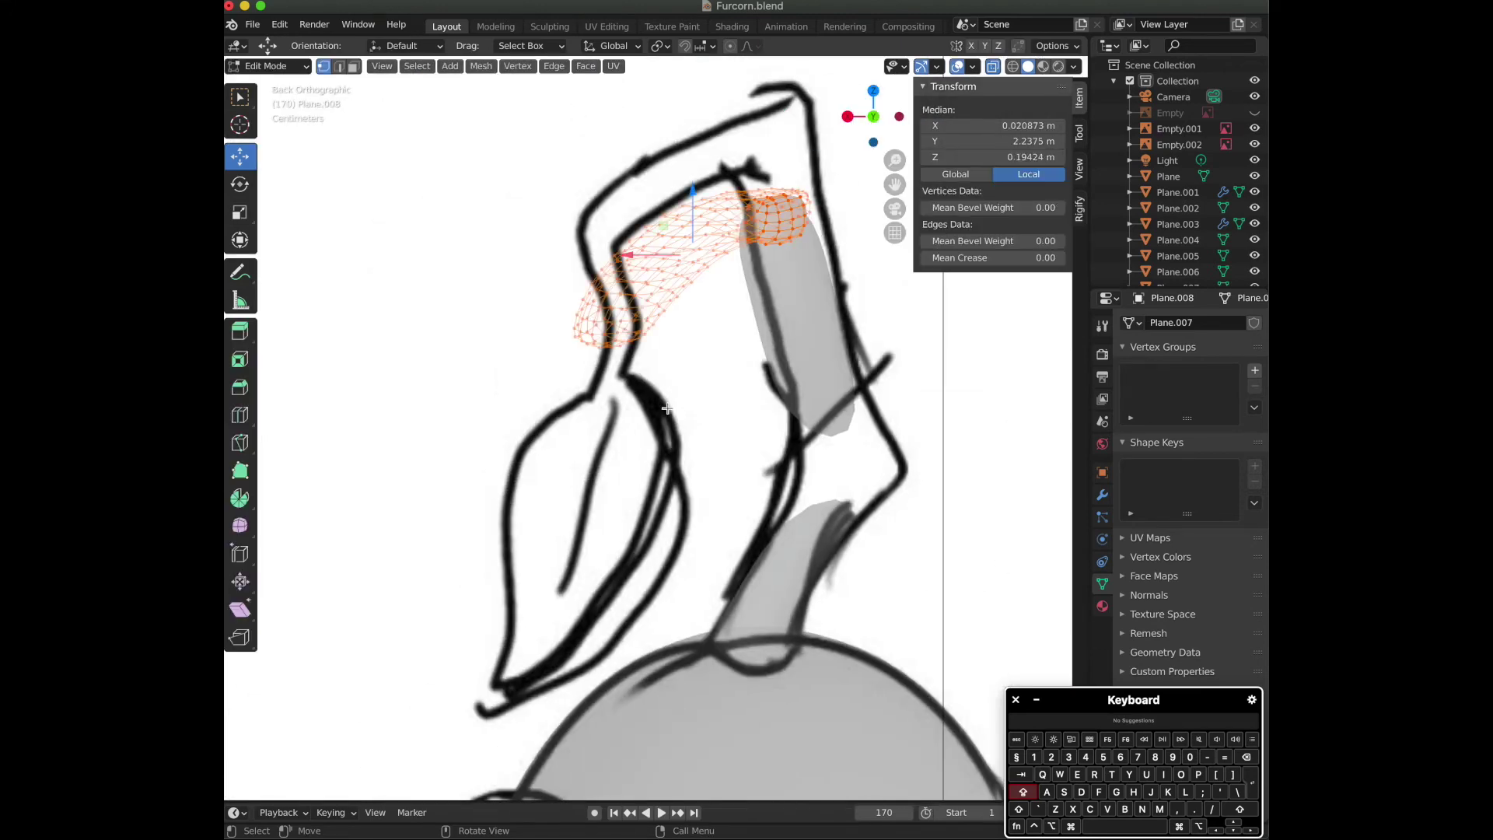
pyautogui.press('s')
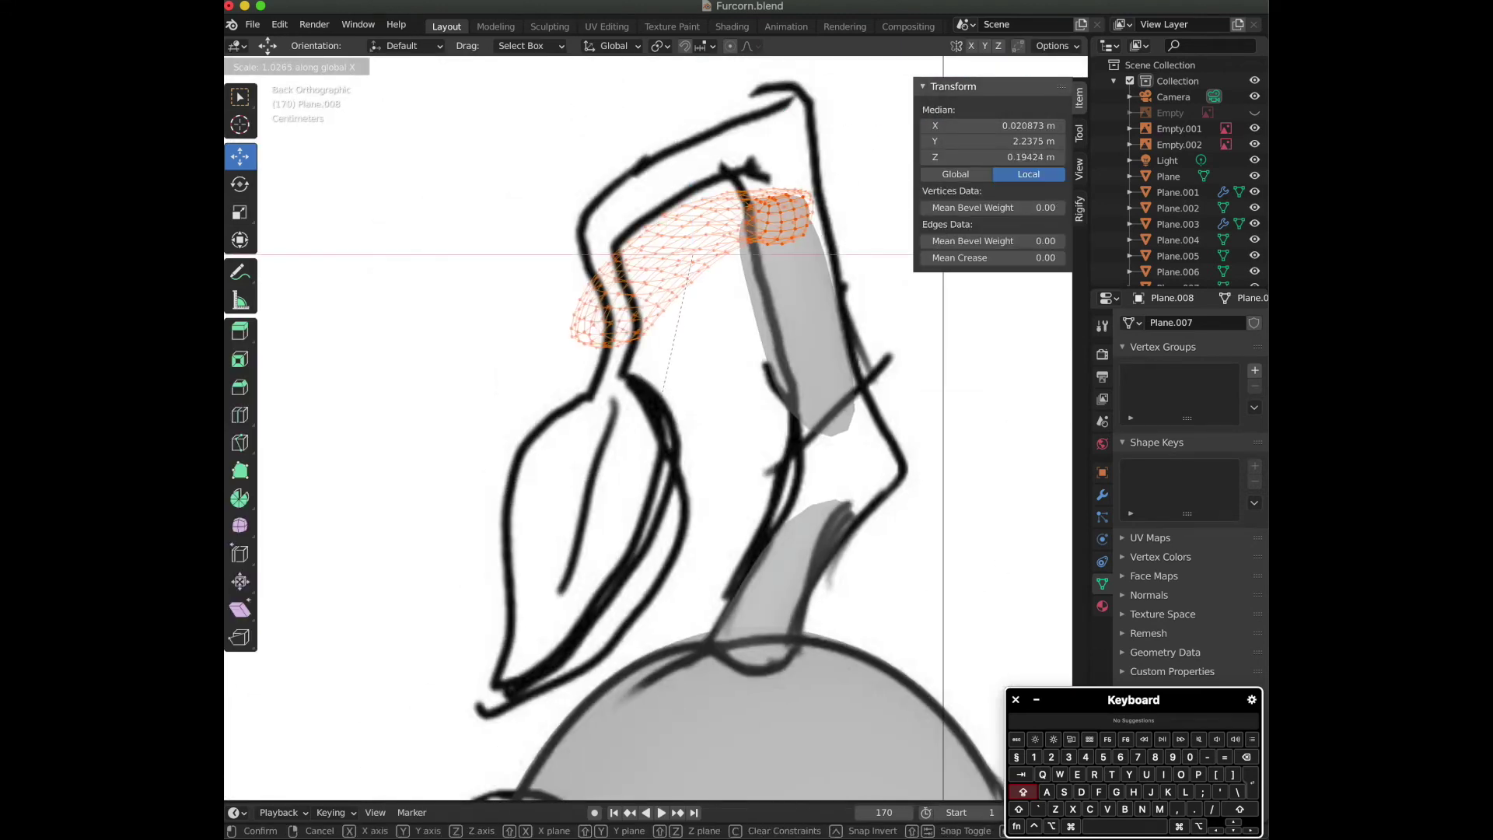
pyautogui.click(683, 405)
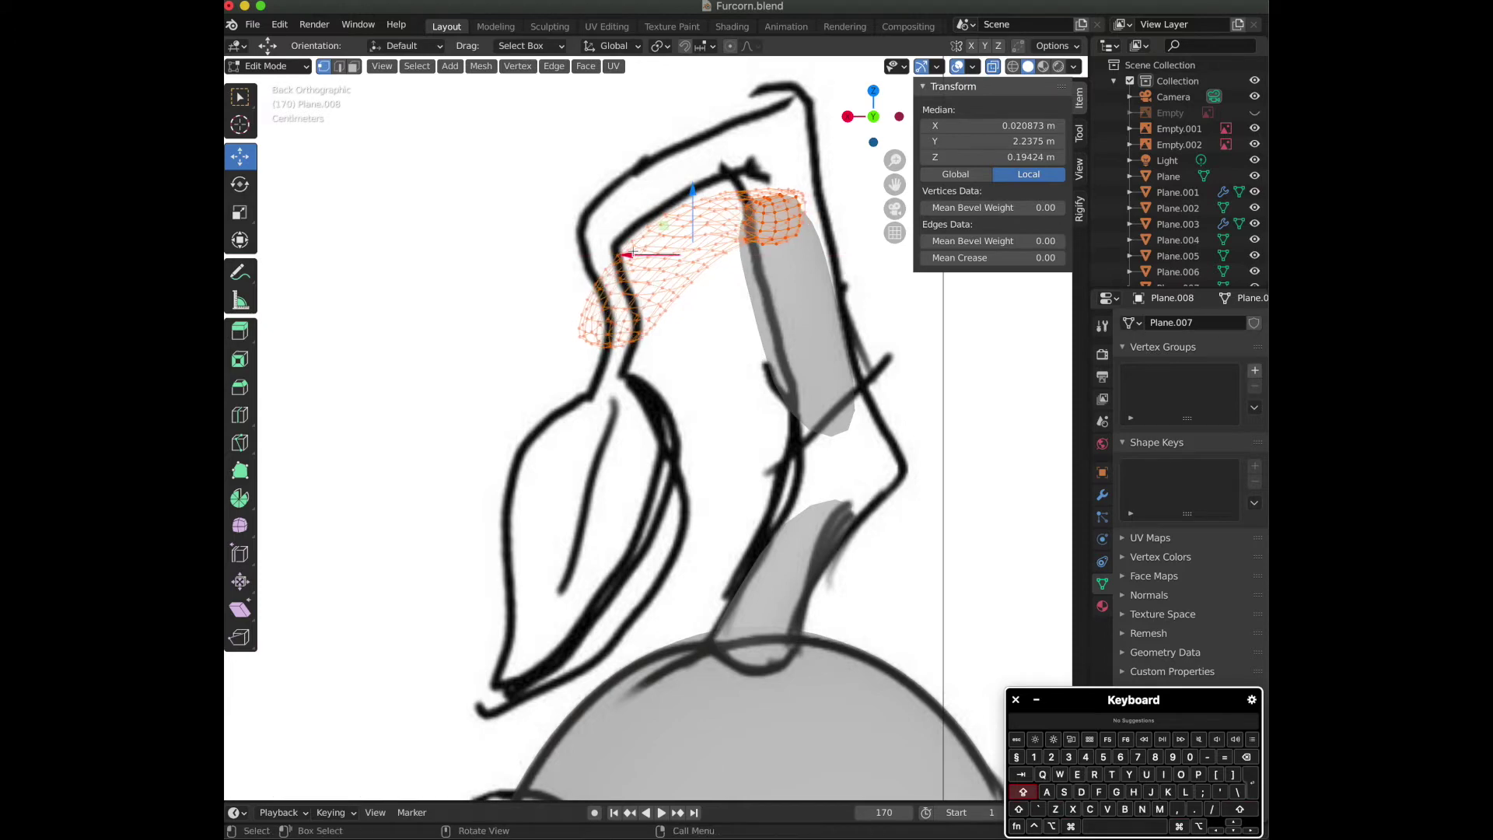
pyautogui.press('Tab')
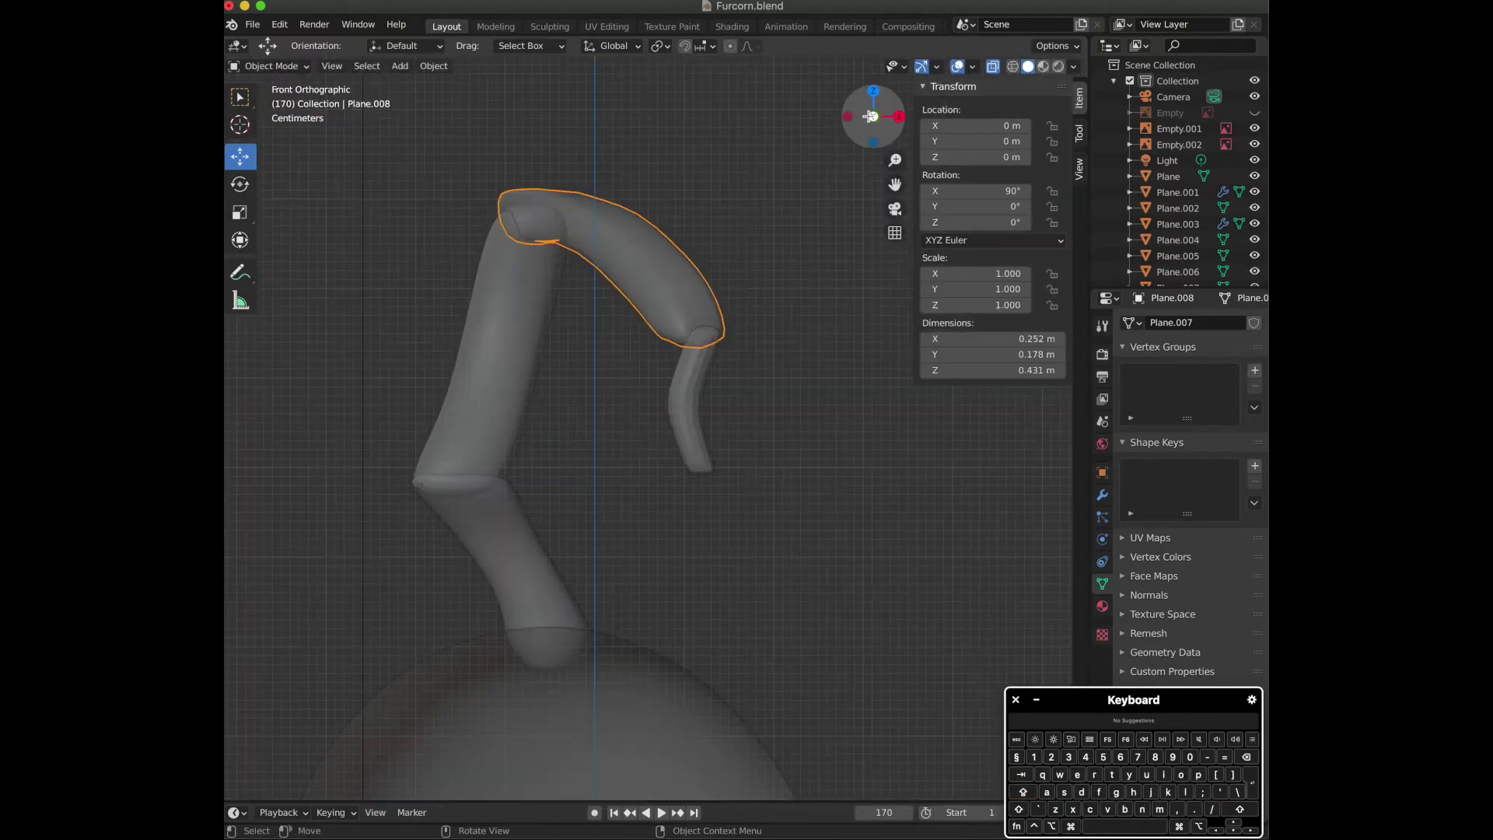
# Switch to the Sculpting workspace and open the curved arm segment's mesh in Edit Mode.
pyautogui.press('Tab')
pyautogui.press('Tab')
pyautogui.click(549, 27)
pyautogui.click(1050, 141)
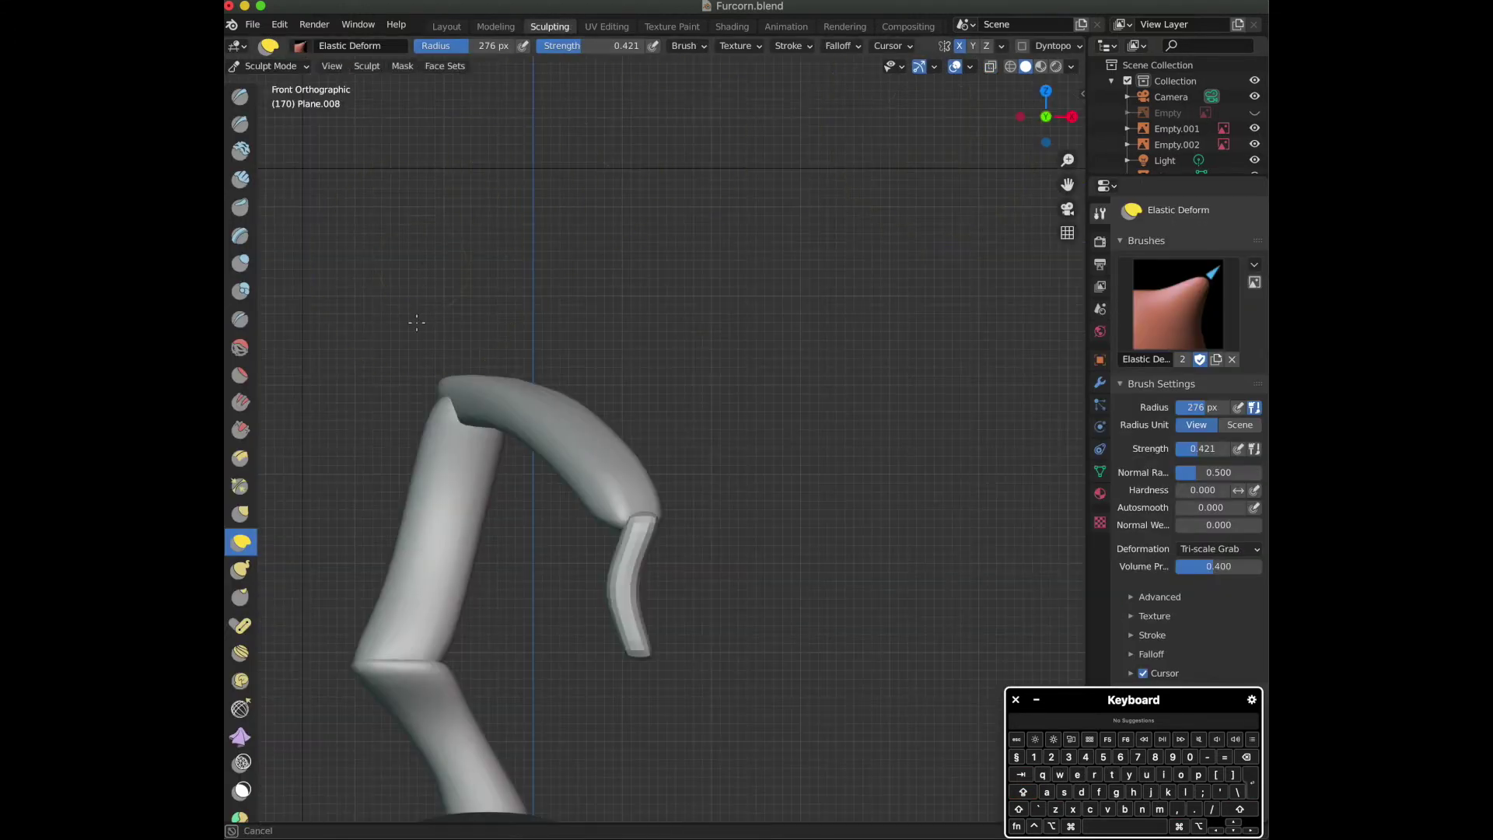
pyautogui.press('Tab')
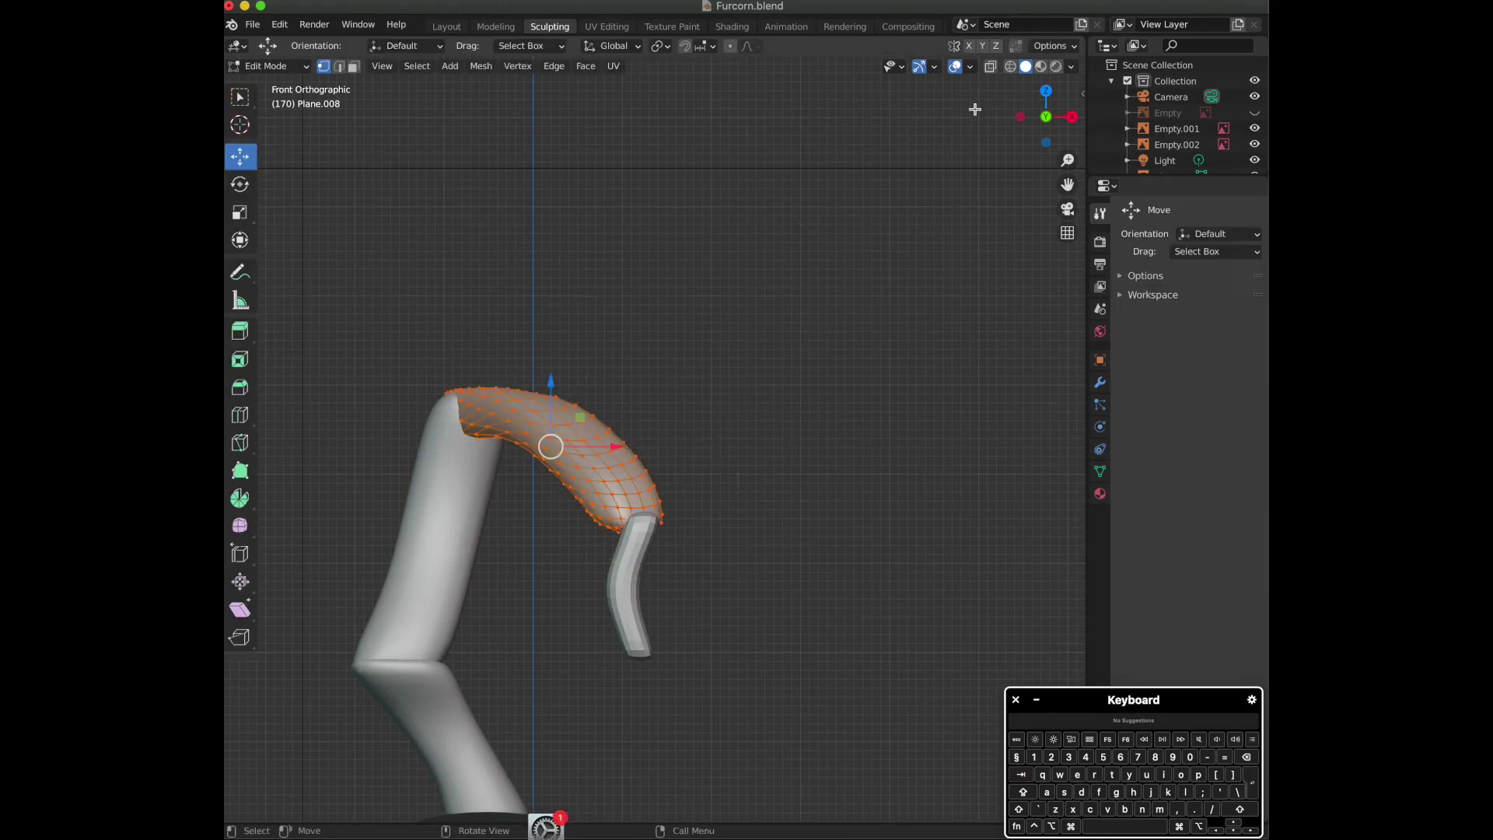
# Try to scale the arm segment's mesh along X in the top view.
pyautogui.click(1045, 91)
pyautogui.press('s')
pyautogui.press('x')
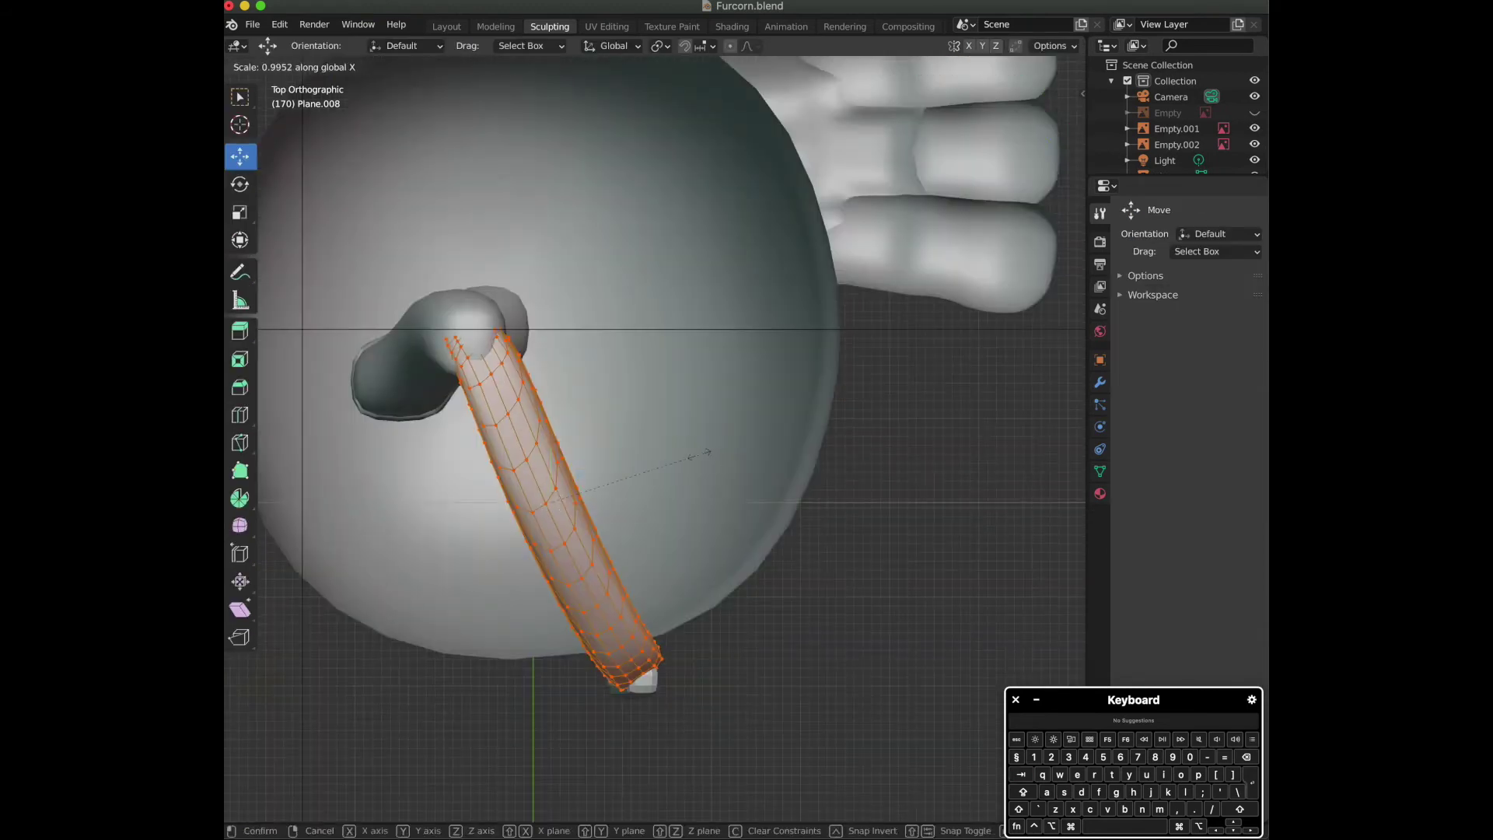
pyautogui.click(679, 460)
pyautogui.press('Tab')
pyautogui.press('Tab')
pyautogui.hotkey('ctrl', 'z')
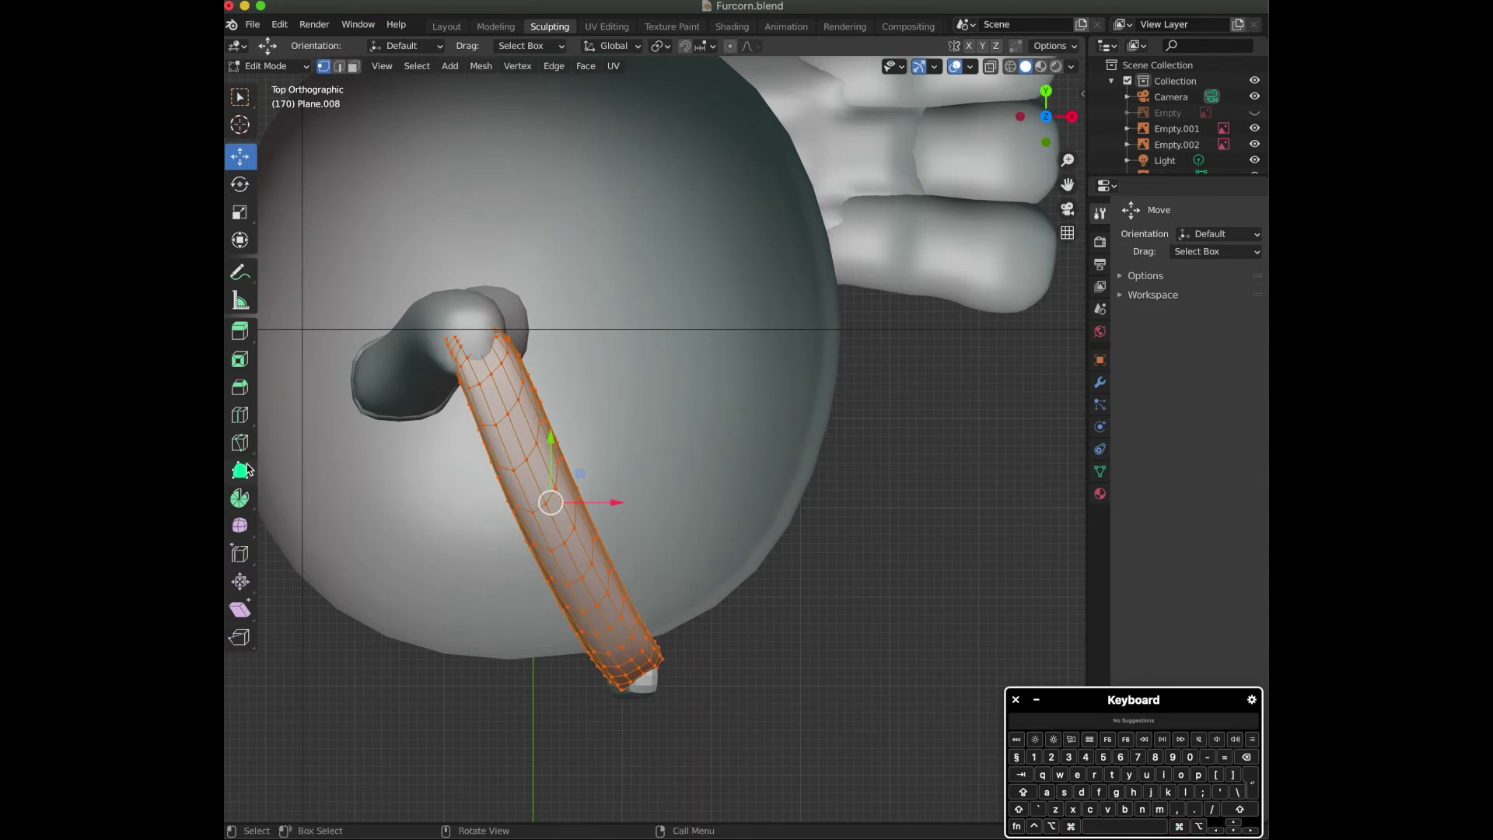
# Scale the arm segment's mesh along X in the top view and shift it slightly along X.
pyautogui.click(240, 527)
pyautogui.press('Tab')
pyautogui.press('Tab')
pyautogui.click(241, 157)
pyautogui.press('s')
pyautogui.press('x')
pyautogui.click(579, 423)
pyautogui.moveTo(603, 503); pyautogui.dragTo(610, 503)
pyautogui.press('Tab')
# Rotate the arm segment's mesh in the right side view and move it onto the drawn outline.
pyautogui.scroll(-2, 859, 641)
pyautogui.moveTo(1042, 120)
pyautogui.mouseDown()
pyautogui.moveTo(1081, 70)
pyautogui.moveTo(1033, 181)
pyautogui.mouseUp()
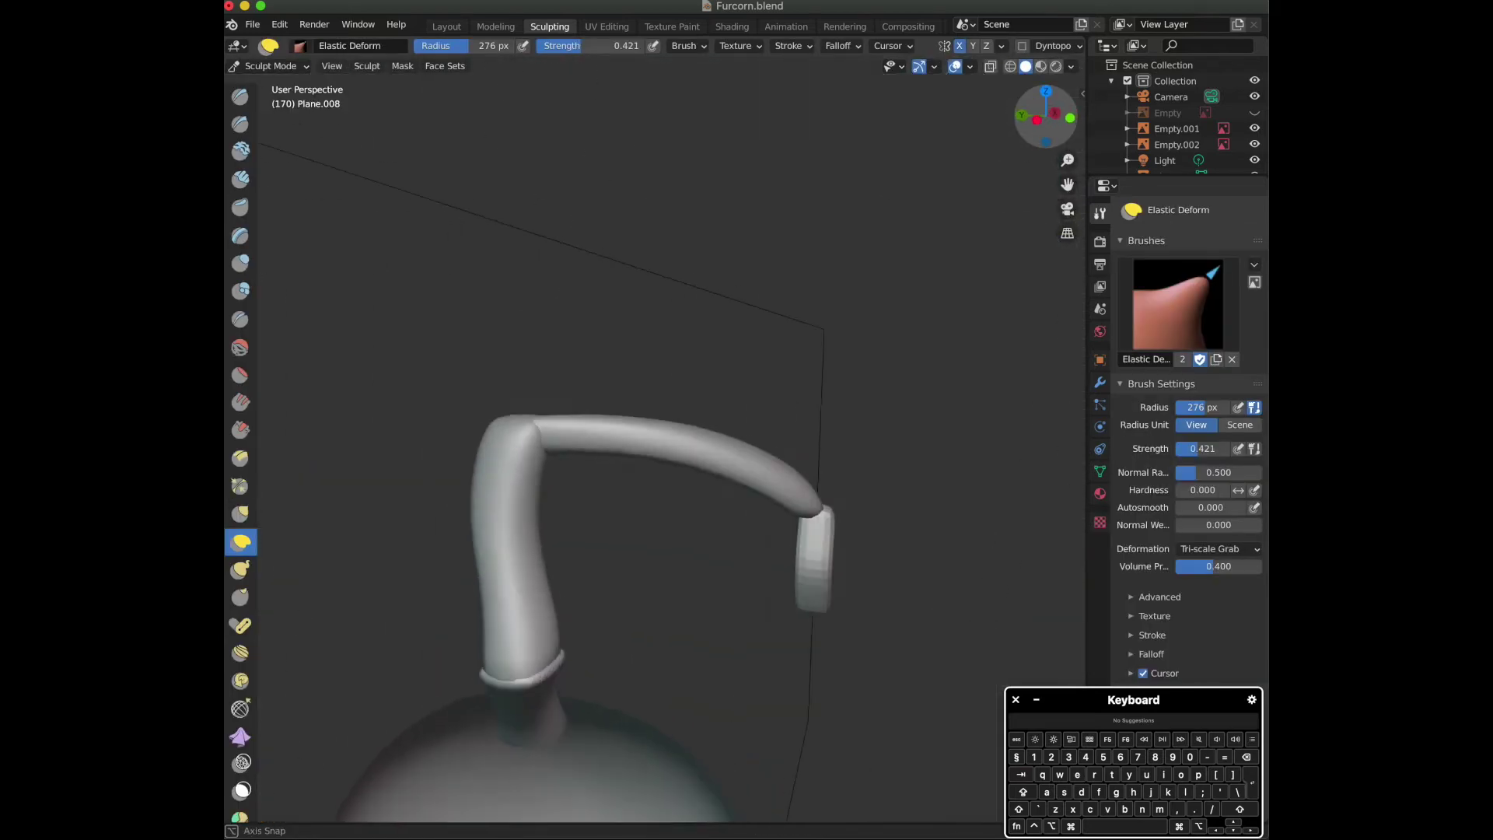
pyautogui.click(1039, 119)
pyautogui.scroll(1, 661, 362)
pyautogui.press('Tab')
pyautogui.press('r')
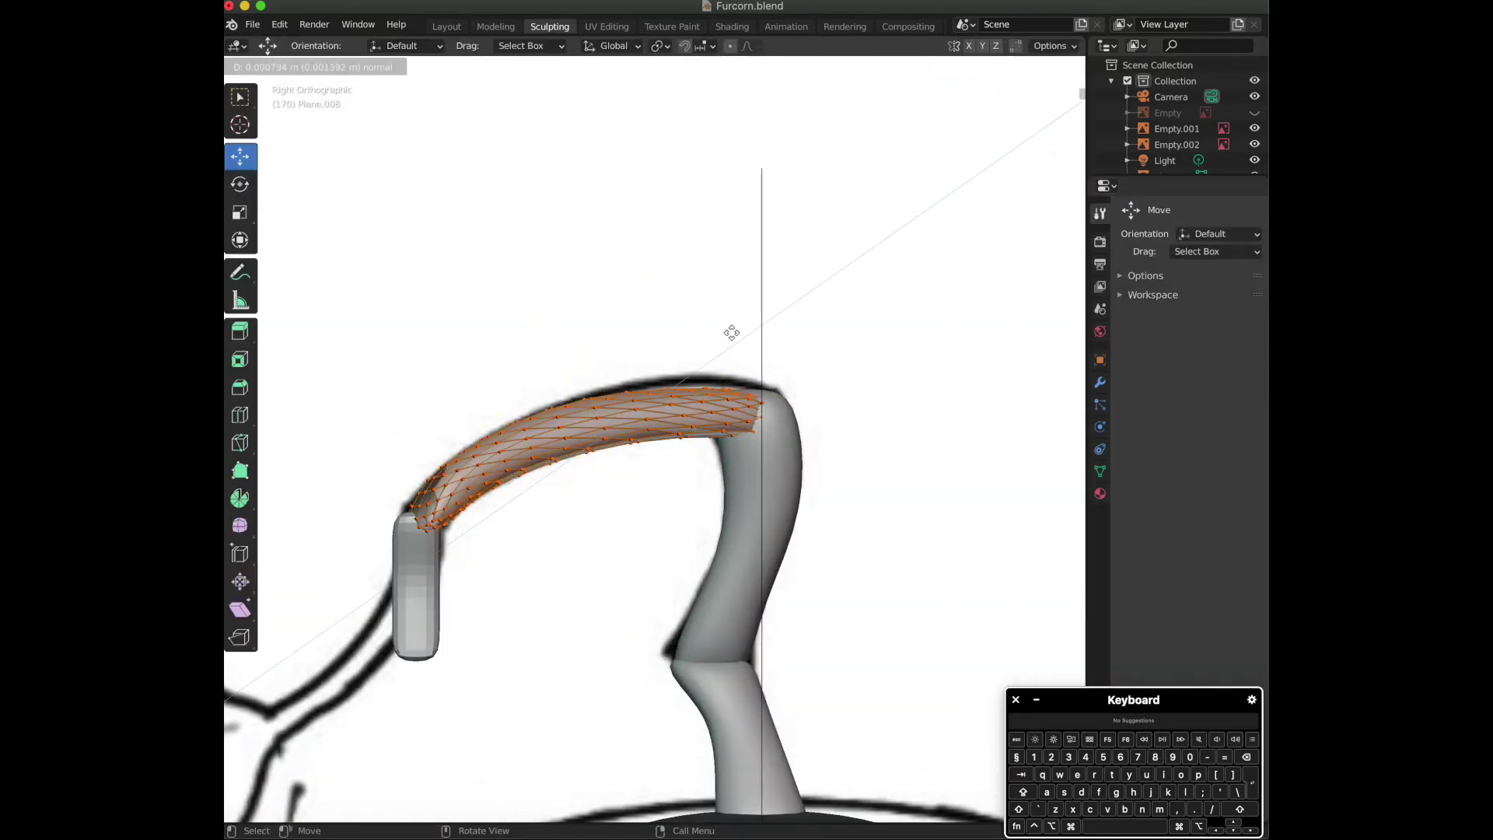
pyautogui.click(734, 311)
pyautogui.press('g')
pyautogui.moveTo(585, 369); pyautogui.dragTo(582, 371)
# Enlarge the arm segment's mesh slightly, then rotate and raise it to line up with the side drawing.
pyautogui.press('s')
pyautogui.click(639, 339)
pyautogui.press('r')
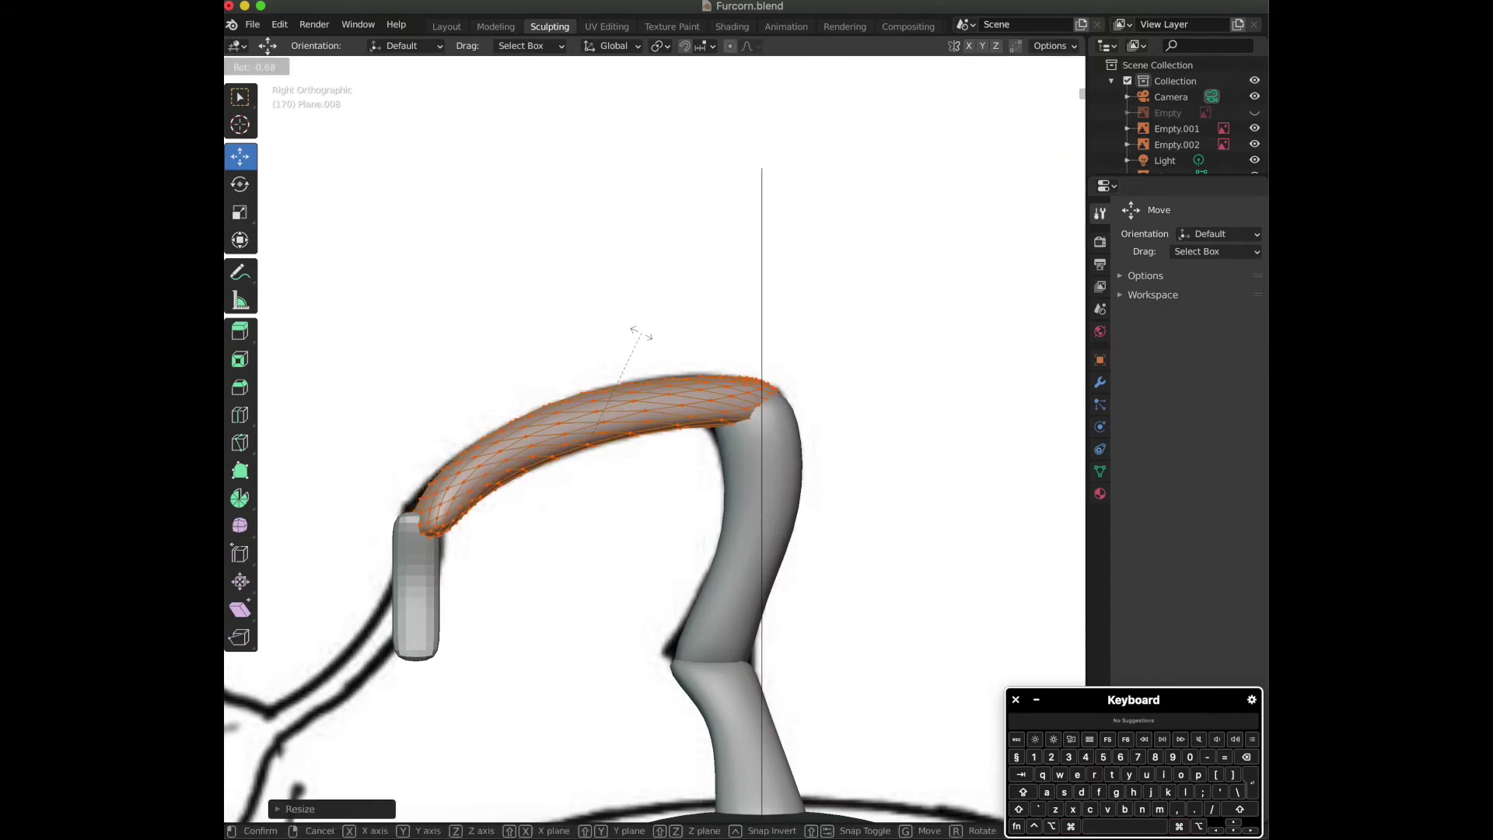
pyautogui.click(641, 332)
pyautogui.moveTo(584, 379); pyautogui.dragTo(584, 376)
# Try to stretch the arm segment's mesh along Y in the right side view.
pyautogui.press('s')
pyautogui.press('y')
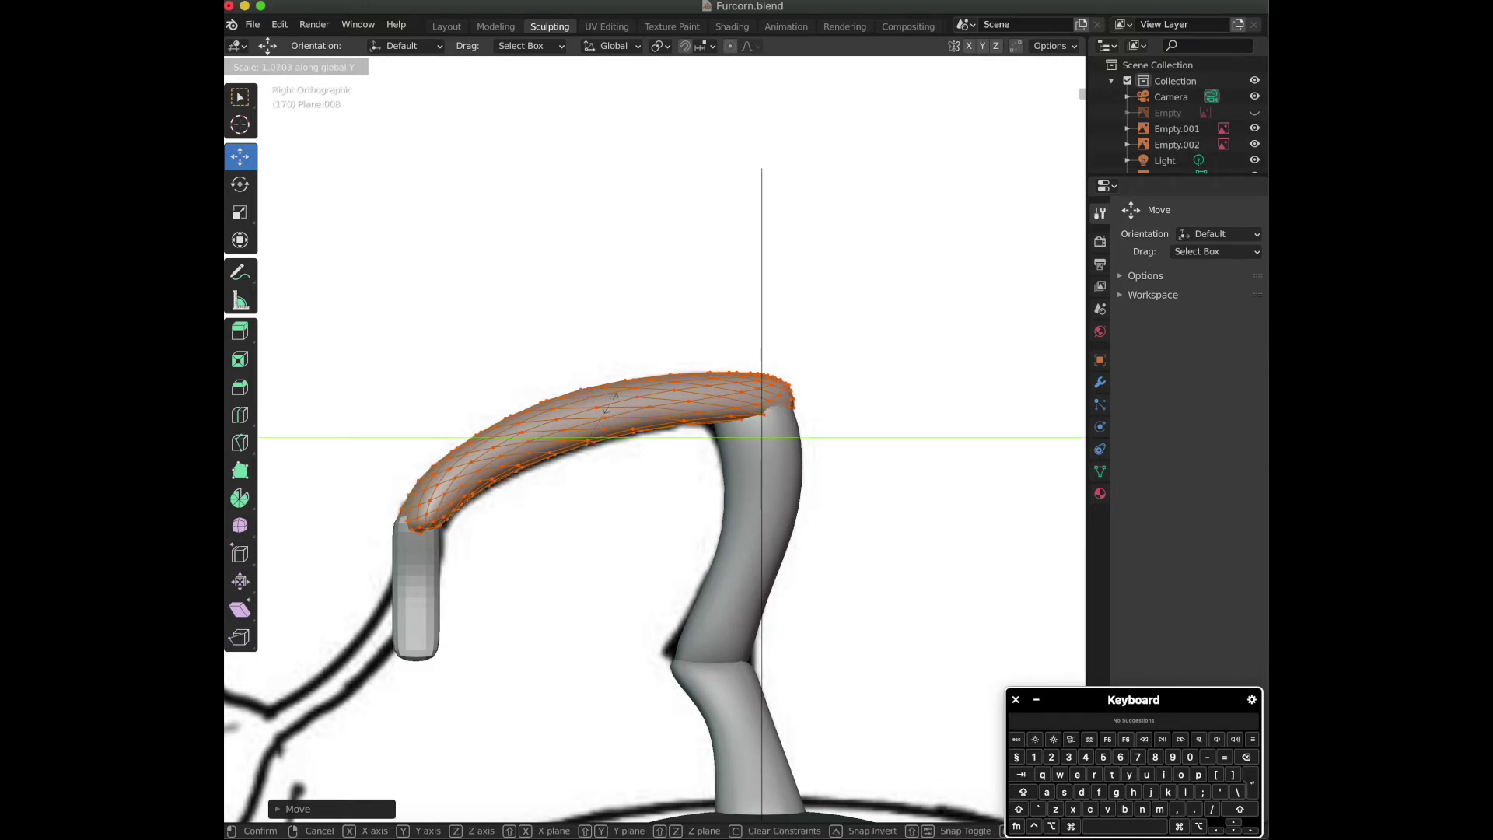
pyautogui.click(613, 399)
pyautogui.press('super+z')
# Lengthen the arm segment's mesh slightly along Y, nudge it into place and leave Edit Mode.
pyautogui.press('s')
pyautogui.press('y')
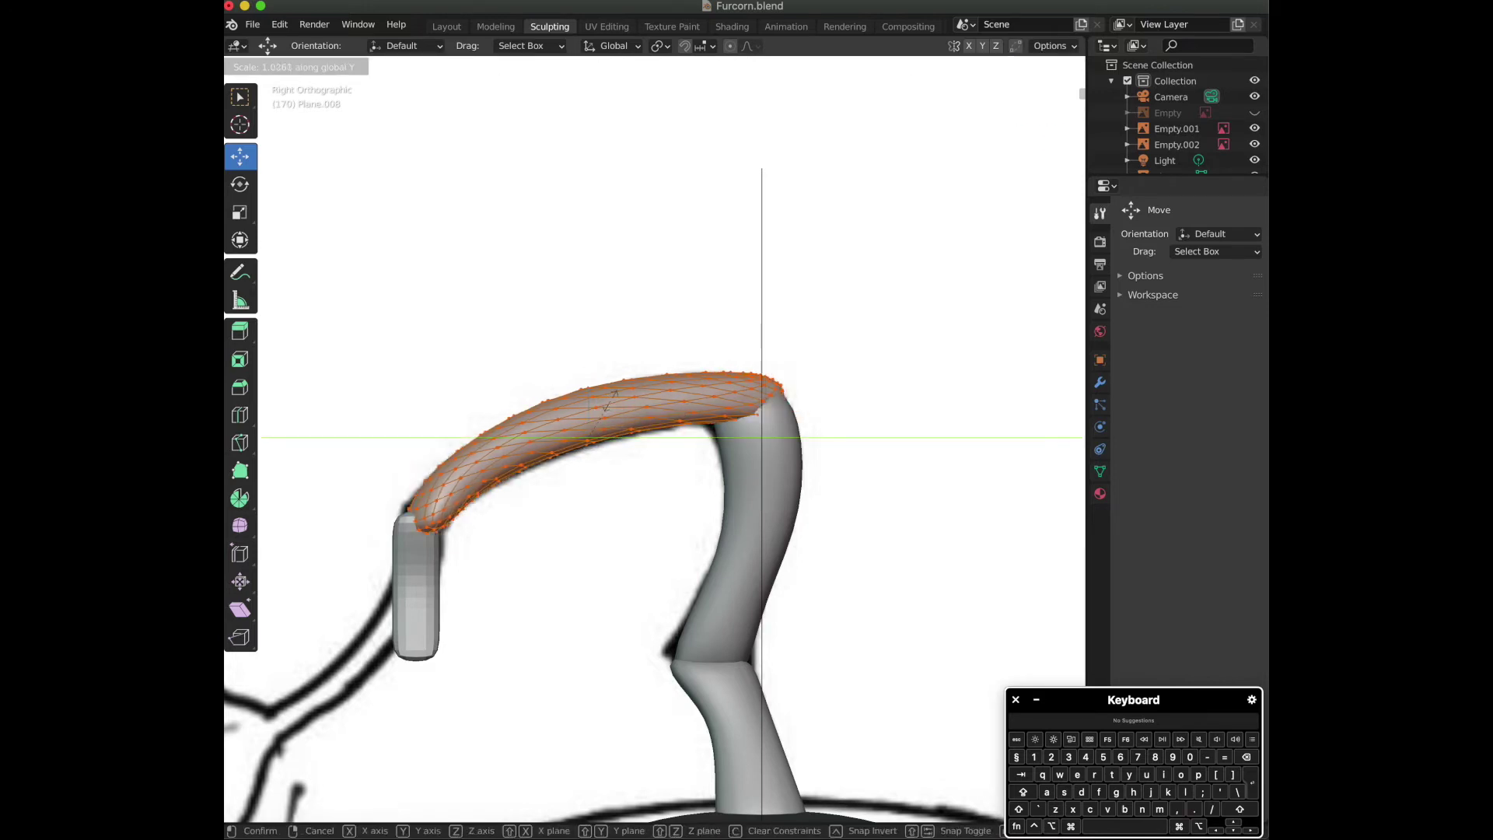
pyautogui.click(598, 404)
pyautogui.moveTo(586, 390); pyautogui.dragTo(587, 393)
pyautogui.press('Tab')
# Return to the Layout workspace and select the small end segment's whole mesh in the right side view with X-ray off.
pyautogui.click(446, 27)
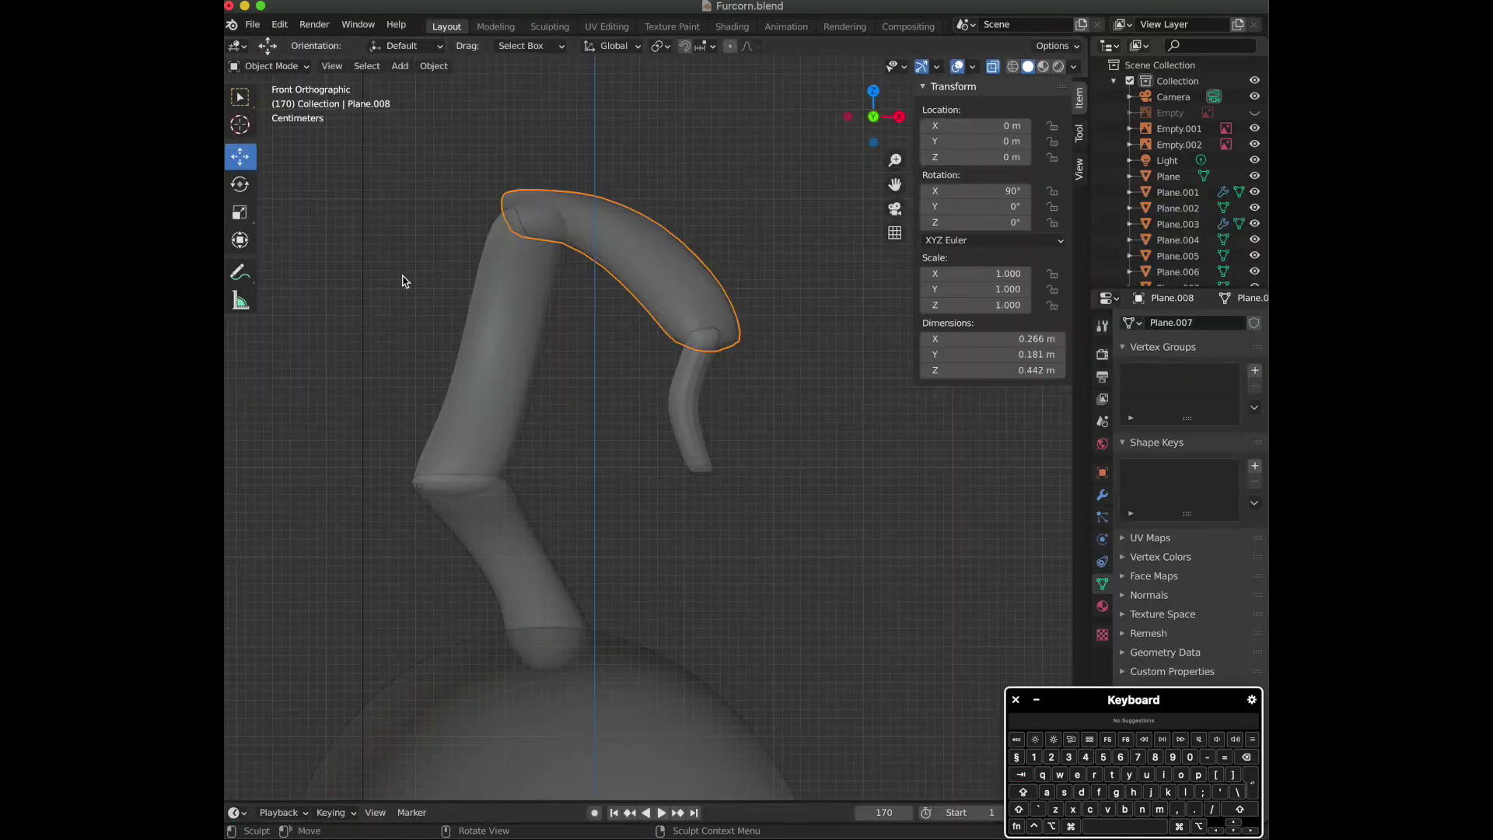
pyautogui.press('Tab')
pyautogui.click(897, 119)
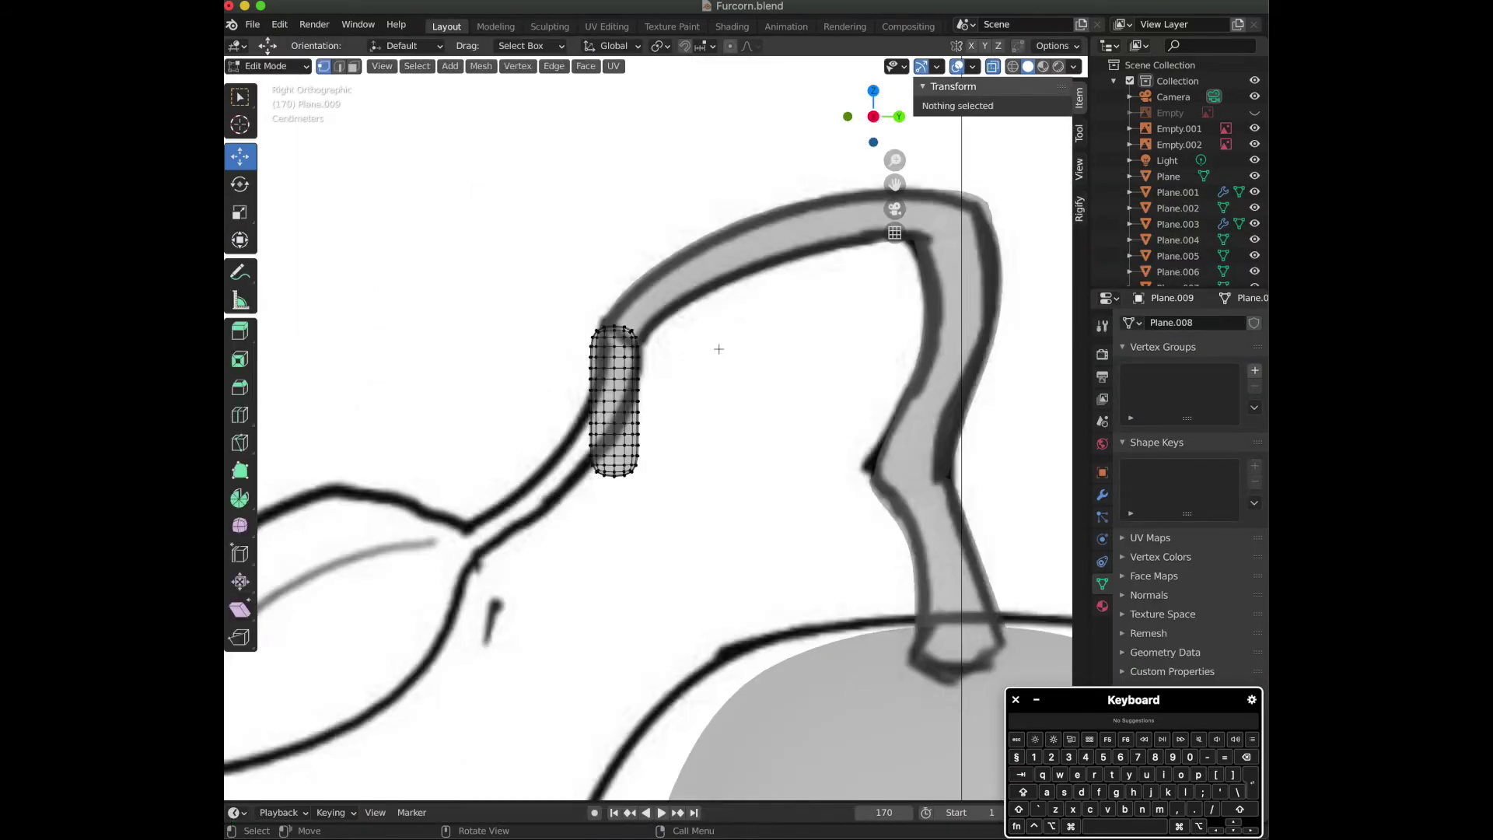
pyautogui.click(994, 68)
pyautogui.scroll(1, 906, 167)
pyautogui.keyDown('shift'); pyautogui.moveTo(862, 158); pyautogui.dragTo(872, 186, button='middle'); pyautogui.keyUp('shift')
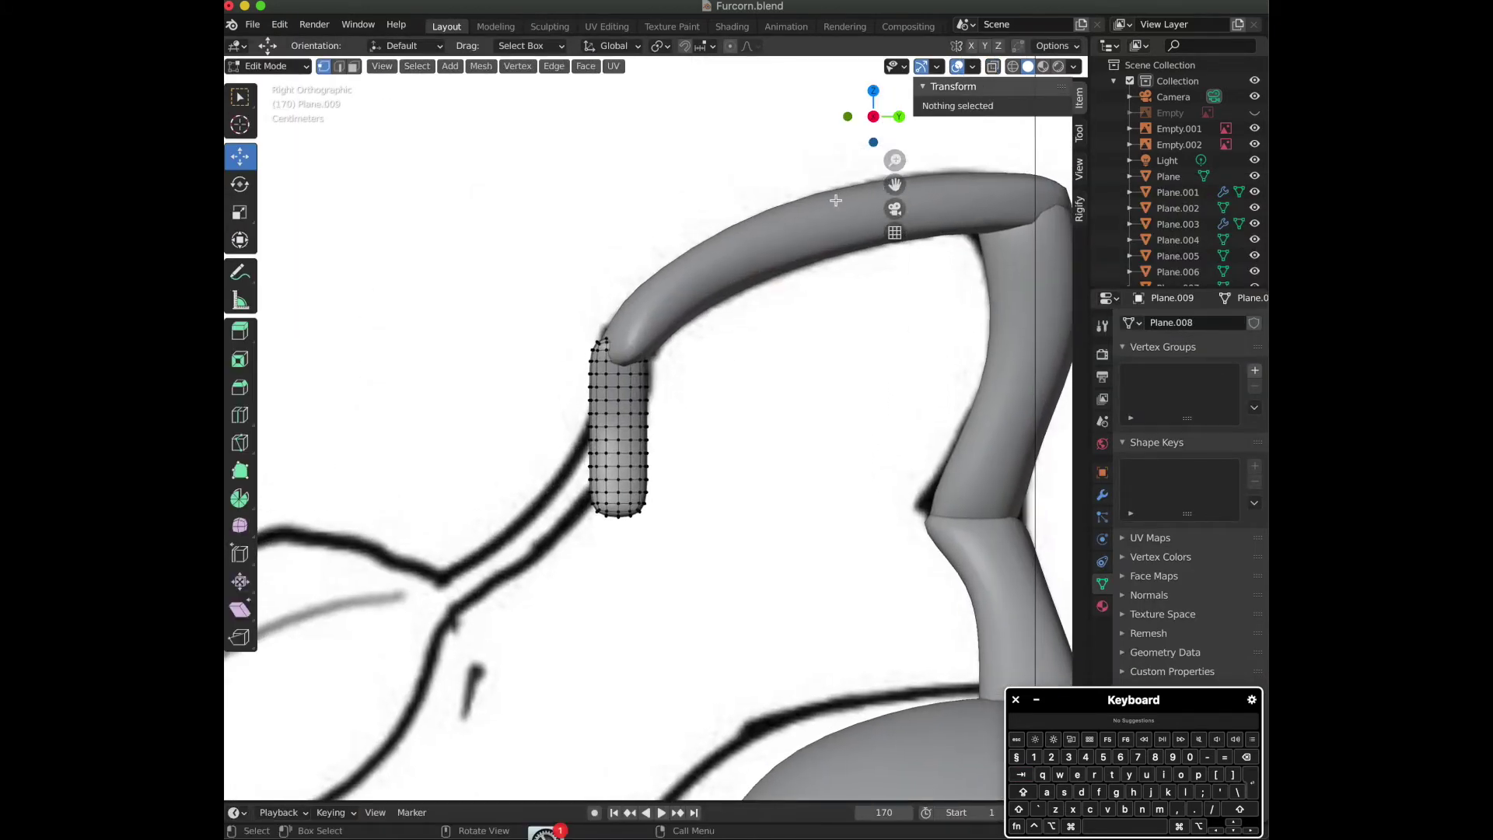
pyautogui.press('a')
# Try to rotate the small segment's mesh in the right side view.
pyautogui.press('r')
pyautogui.press('Escape')
pyautogui.press('r')
pyautogui.click(781, 357)
pyautogui.press('s')
pyautogui.press('Escape')
pyautogui.hotkey('ctrl', 'z')
# Stretch the small segment's mesh along Z to the length of the drawn section.
pyautogui.press('s')
pyautogui.press('z')
pyautogui.click(926, 211)
# Try to tilt the stretched small segment and move it under the arm segment's end.
pyautogui.press('r')
pyautogui.click(924, 436)
pyautogui.press('g')
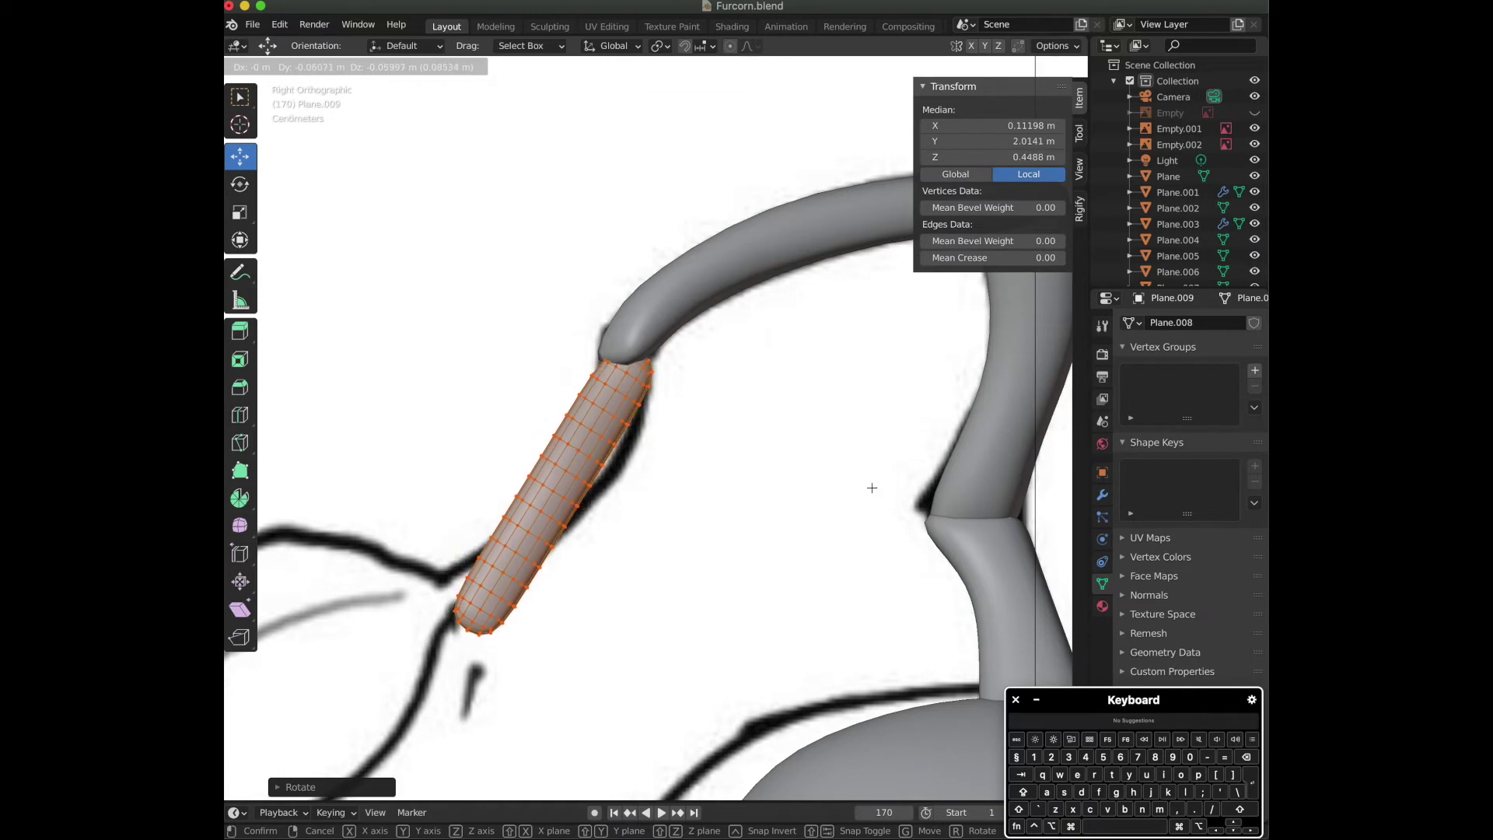
pyautogui.click(861, 496)
pyautogui.press('r')
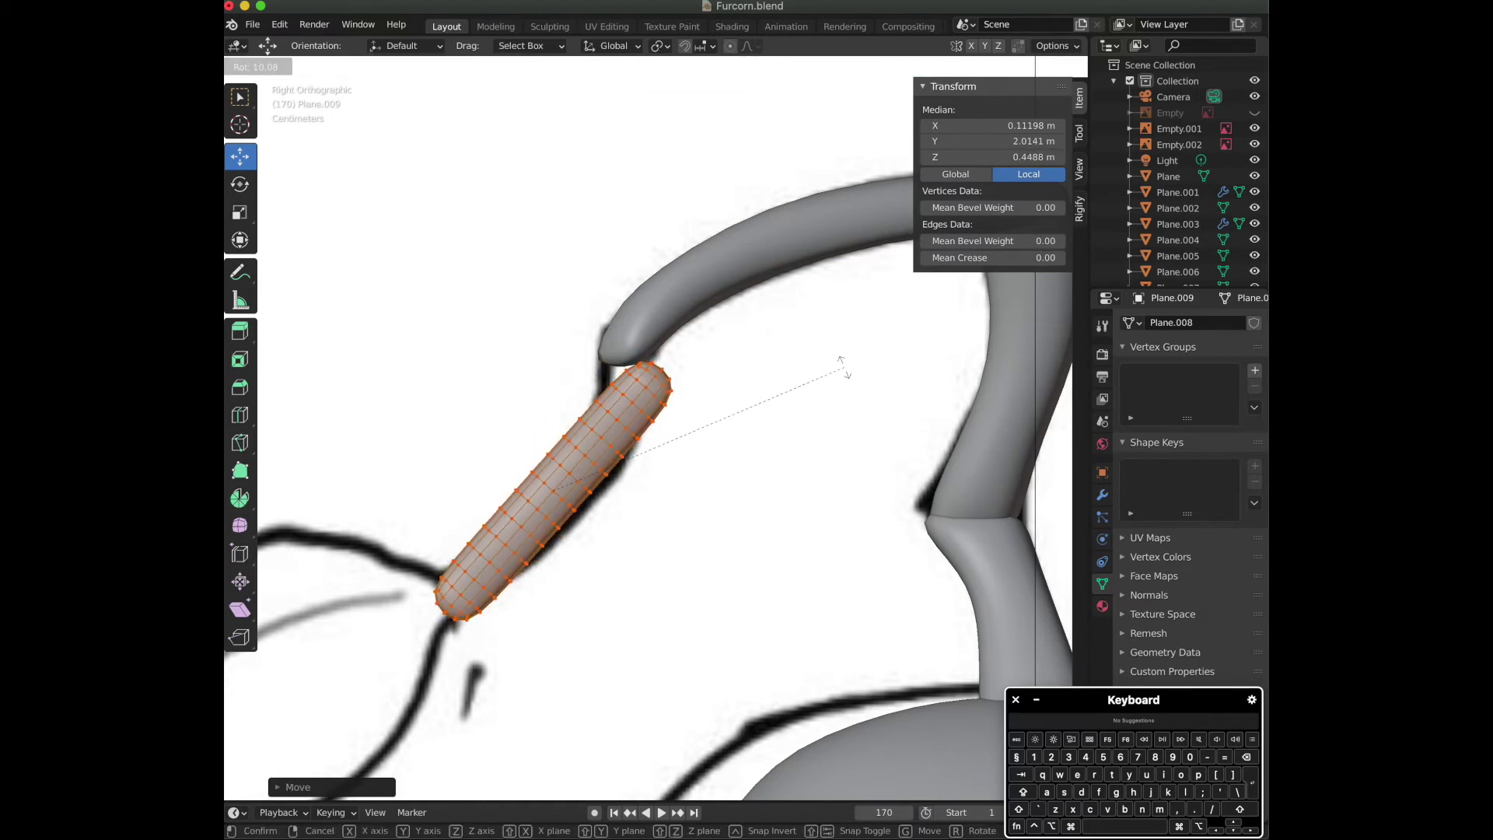
pyautogui.click(844, 367)
pyautogui.hotkey('ctrl', 'z')
pyautogui.hotkey('ctrl', 'z')
pyautogui.hotkey('ctrl', 'z')
# Rotate and move the small segment's mesh so it runs diagonally from the arm segment's end along the drawing.
pyautogui.press('r')
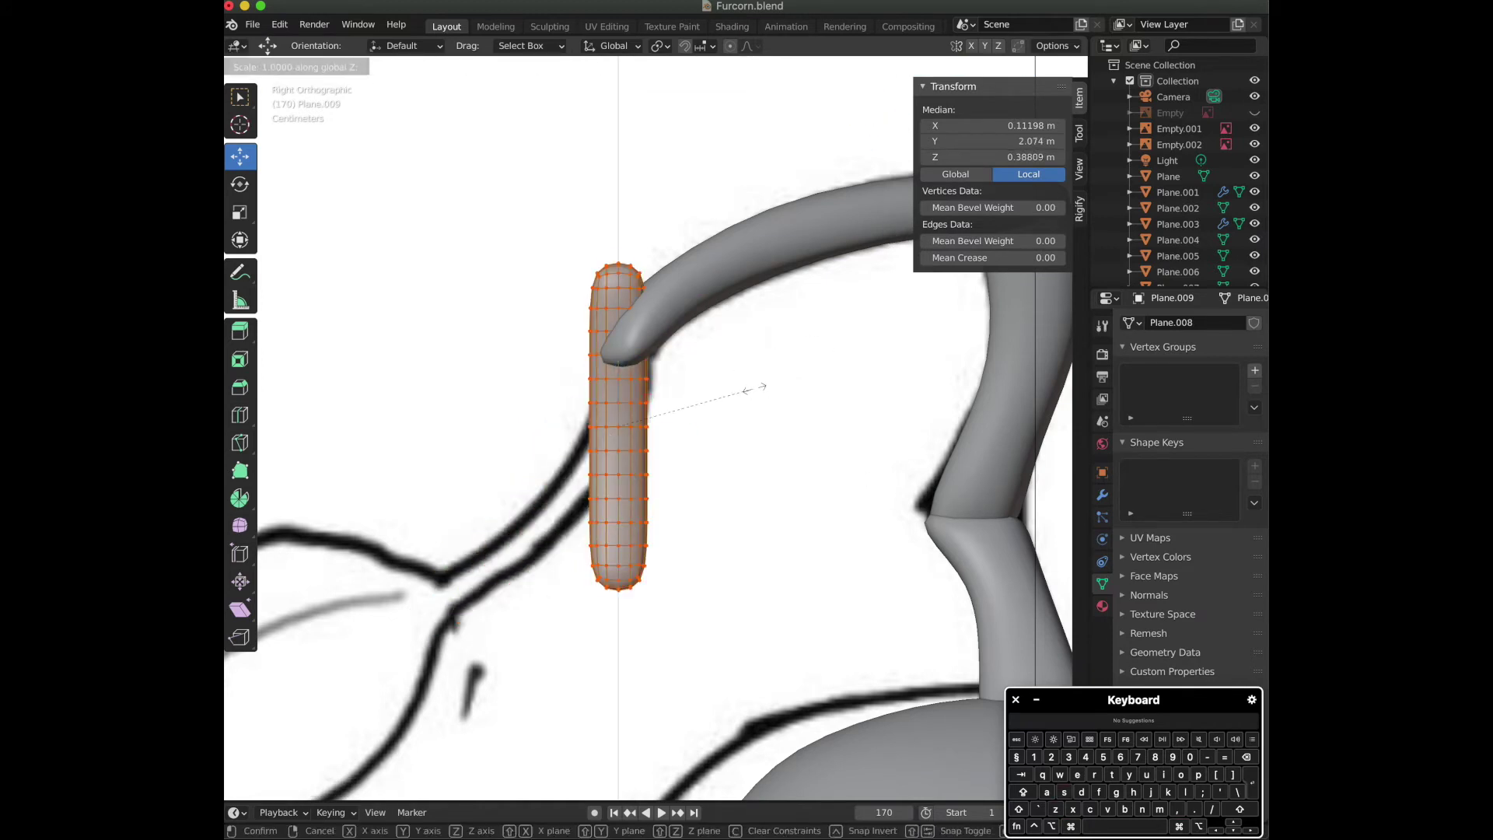
pyautogui.click(899, 488)
pyautogui.press('g')
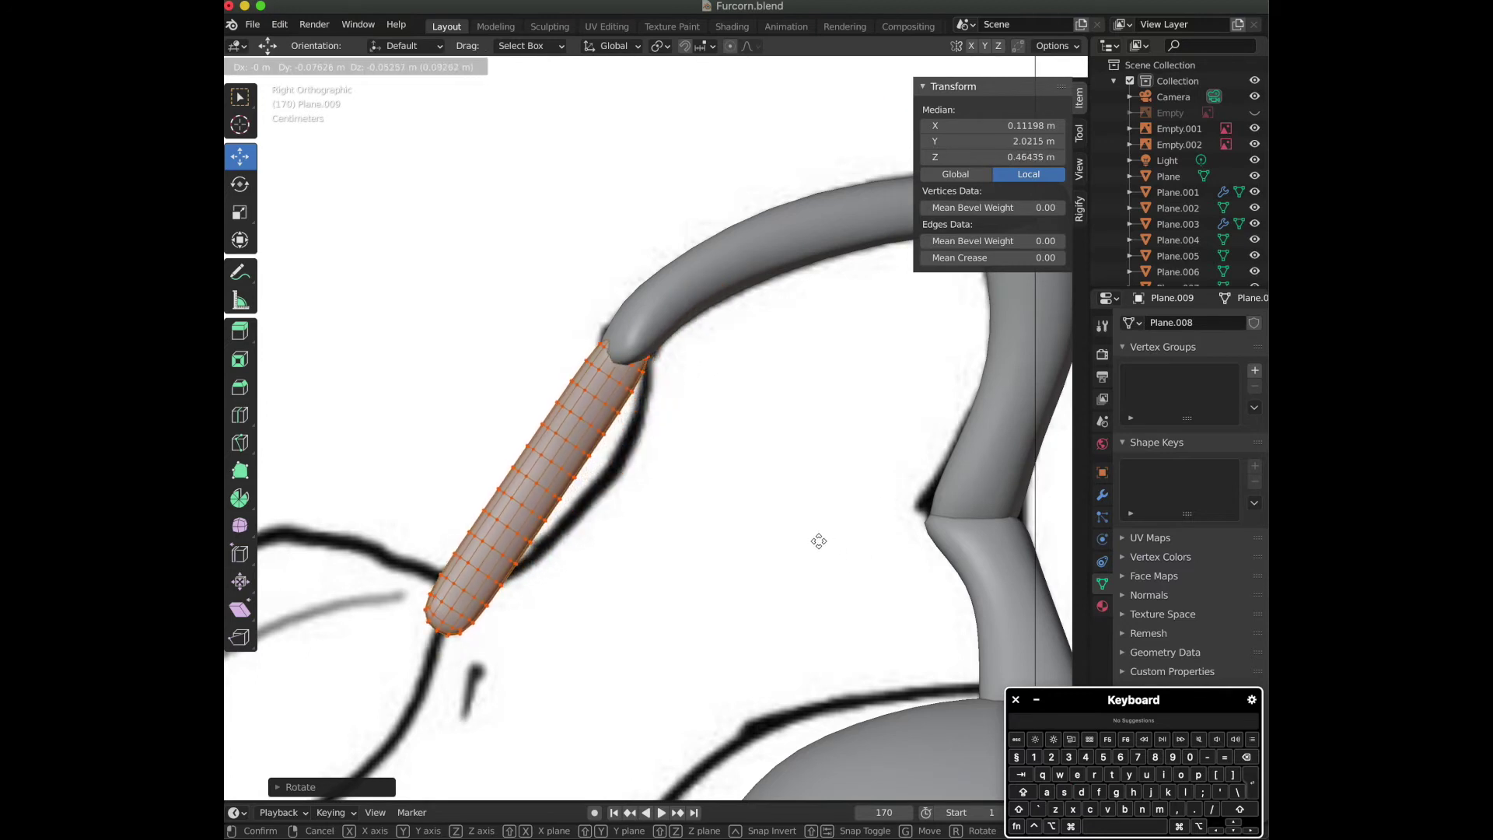
pyautogui.click(821, 539)
pyautogui.press('r')
pyautogui.click(833, 567)
pyautogui.press('g')
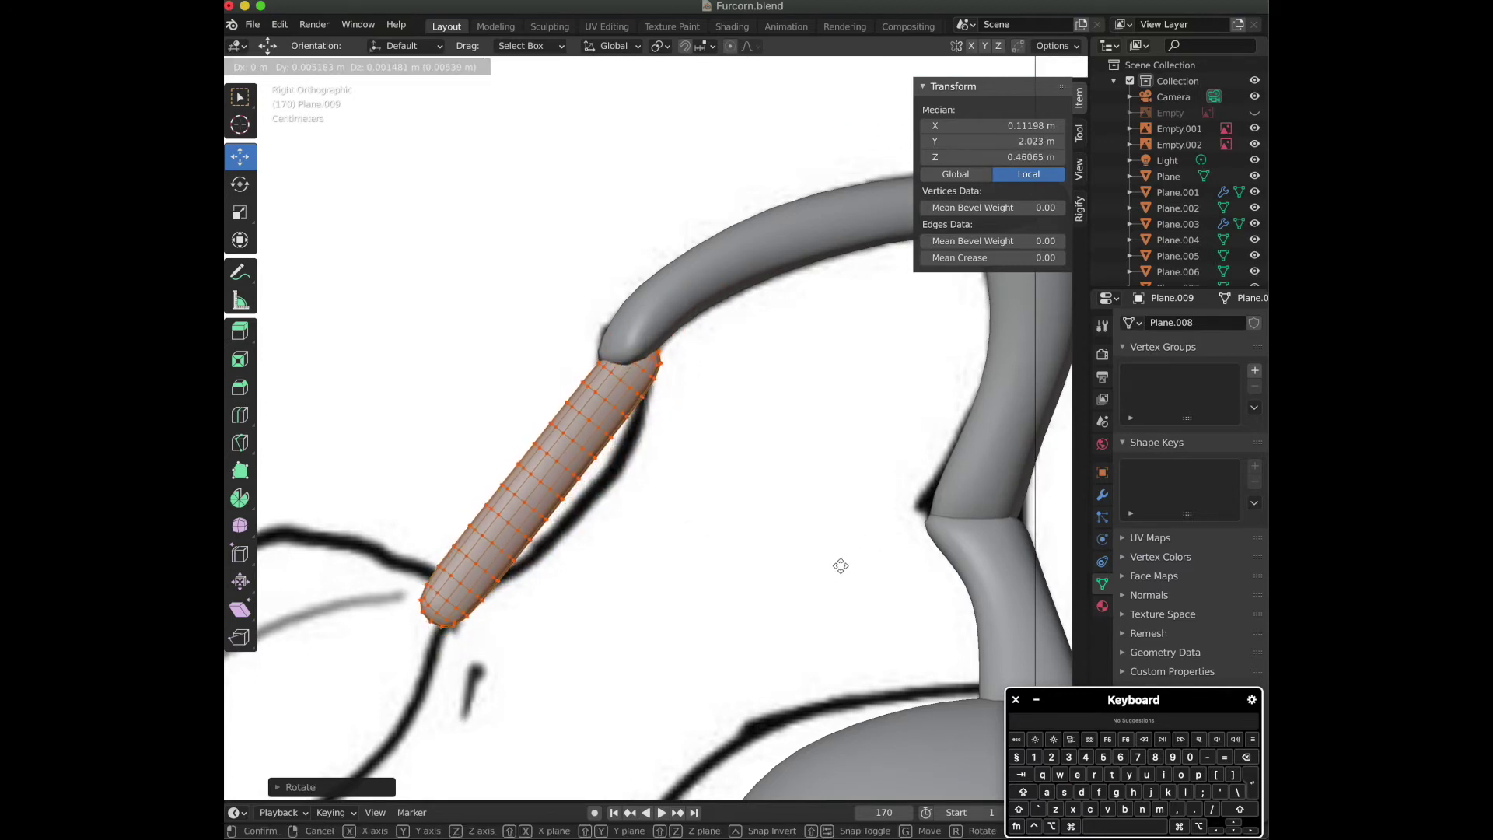
pyautogui.click(847, 559)
pyautogui.press('Tab')
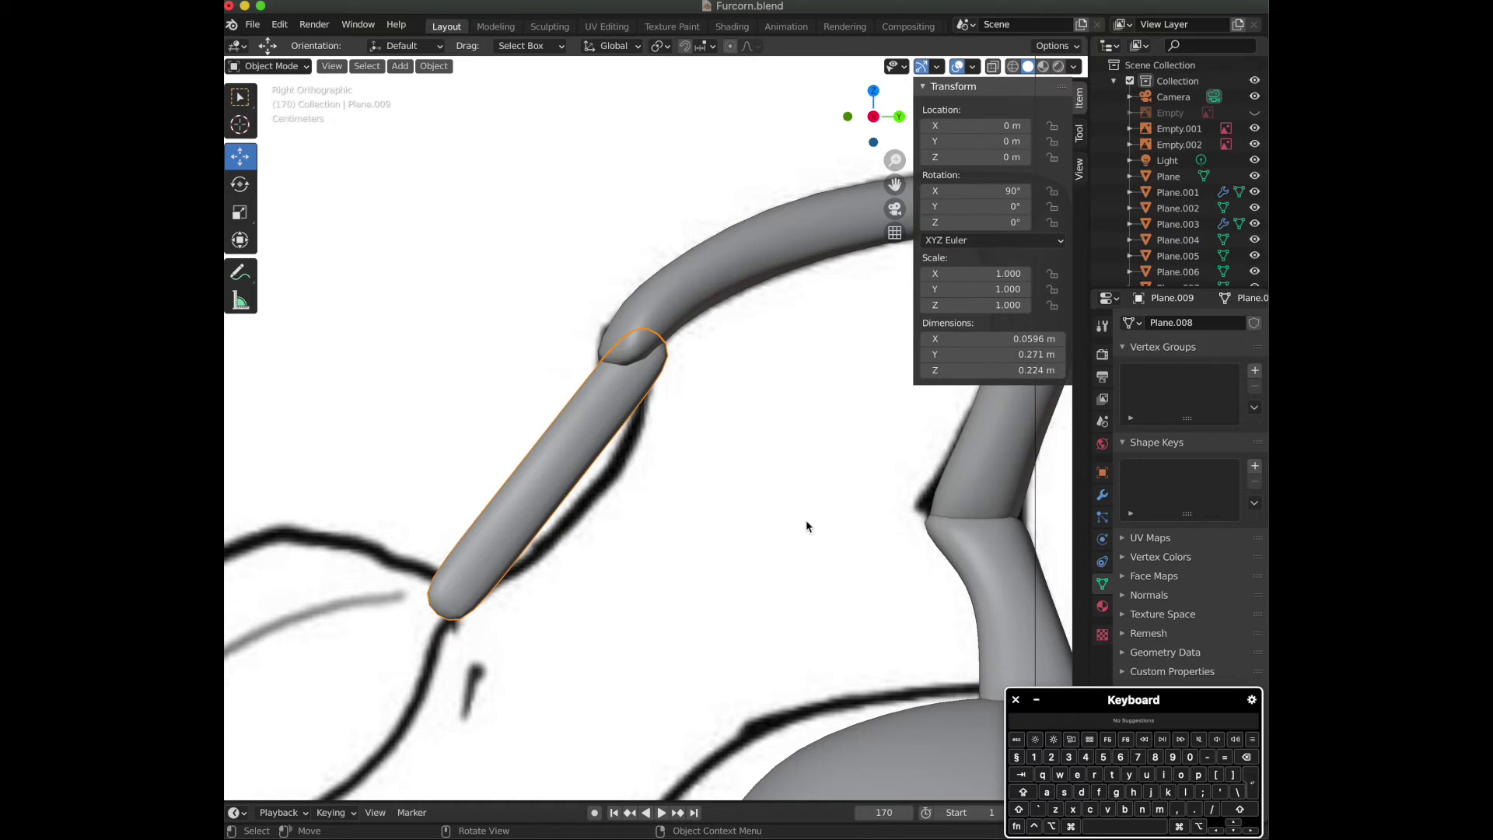
# Examine the small segment against the drawing and the arm segment in the back and front views.
pyautogui.click(899, 116)
pyautogui.press('Tab')
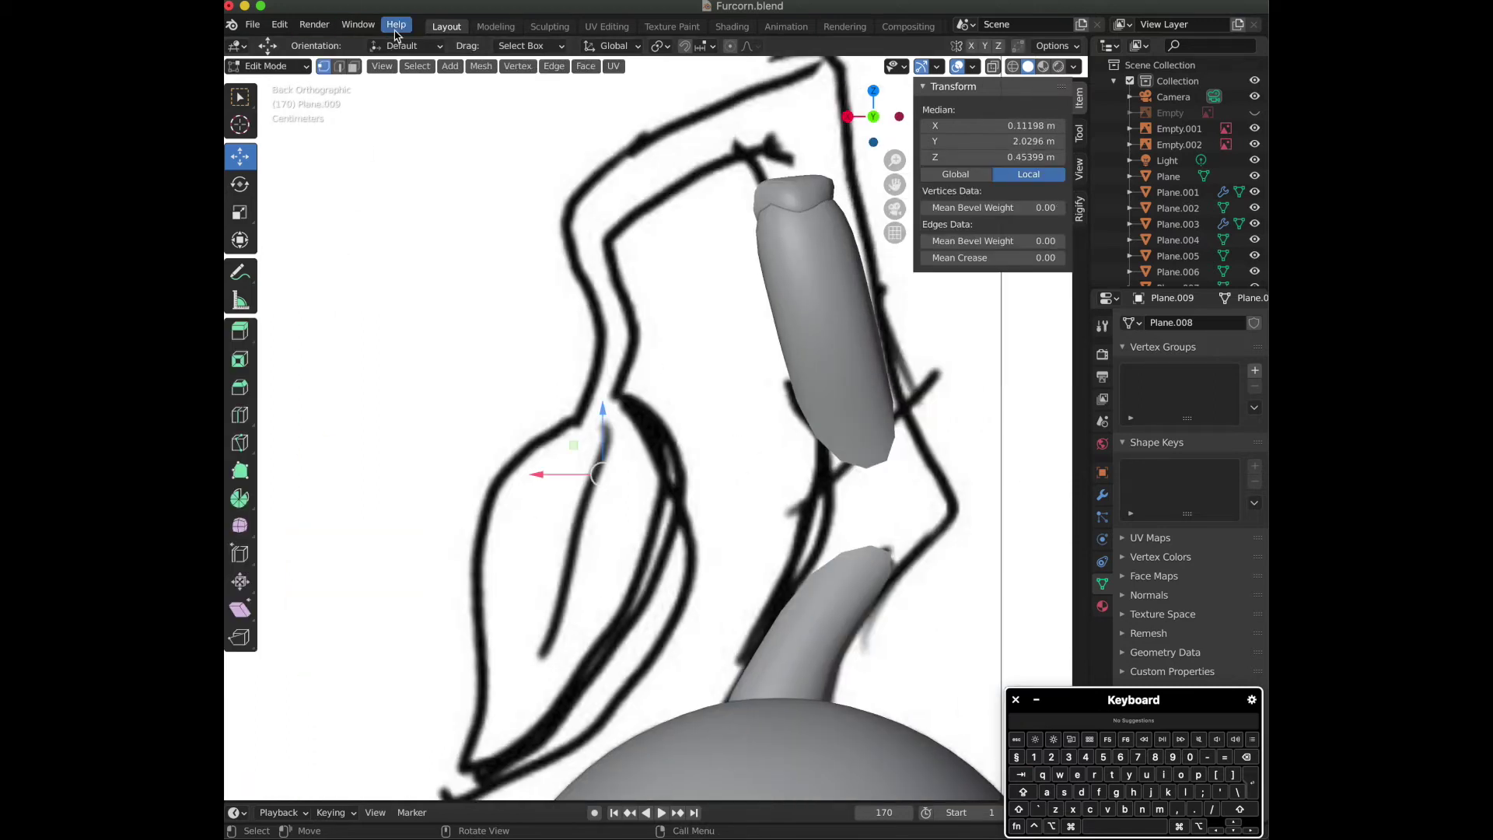
pyautogui.click(872, 117)
pyautogui.click(871, 116)
pyautogui.click(871, 116)
pyautogui.click(871, 116)
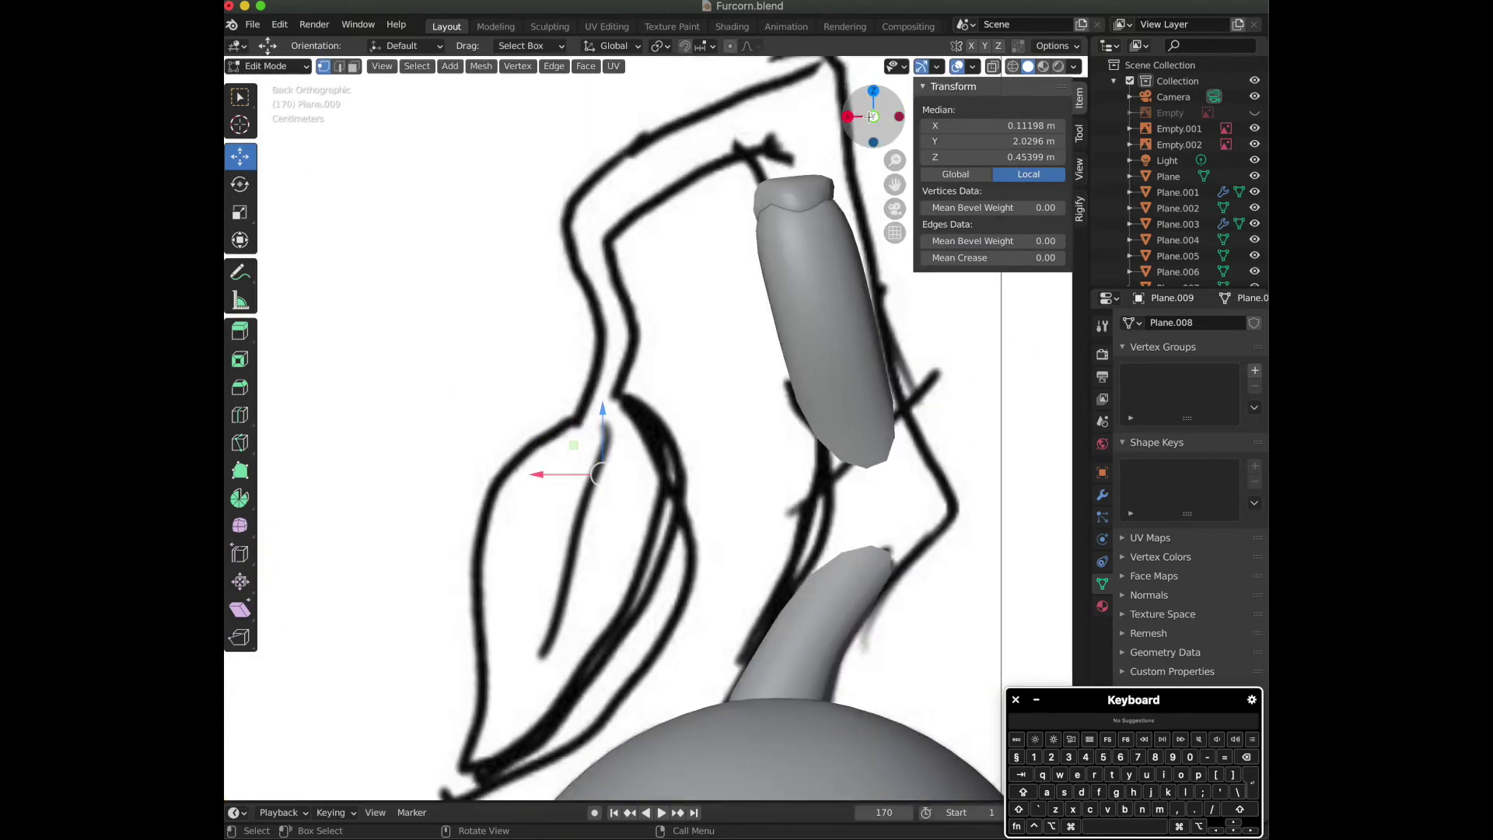
pyautogui.moveTo(881, 120); pyautogui.dragTo(1011, 202)
pyautogui.press('Tab')
pyautogui.press('Tab')
pyautogui.click(893, 123)
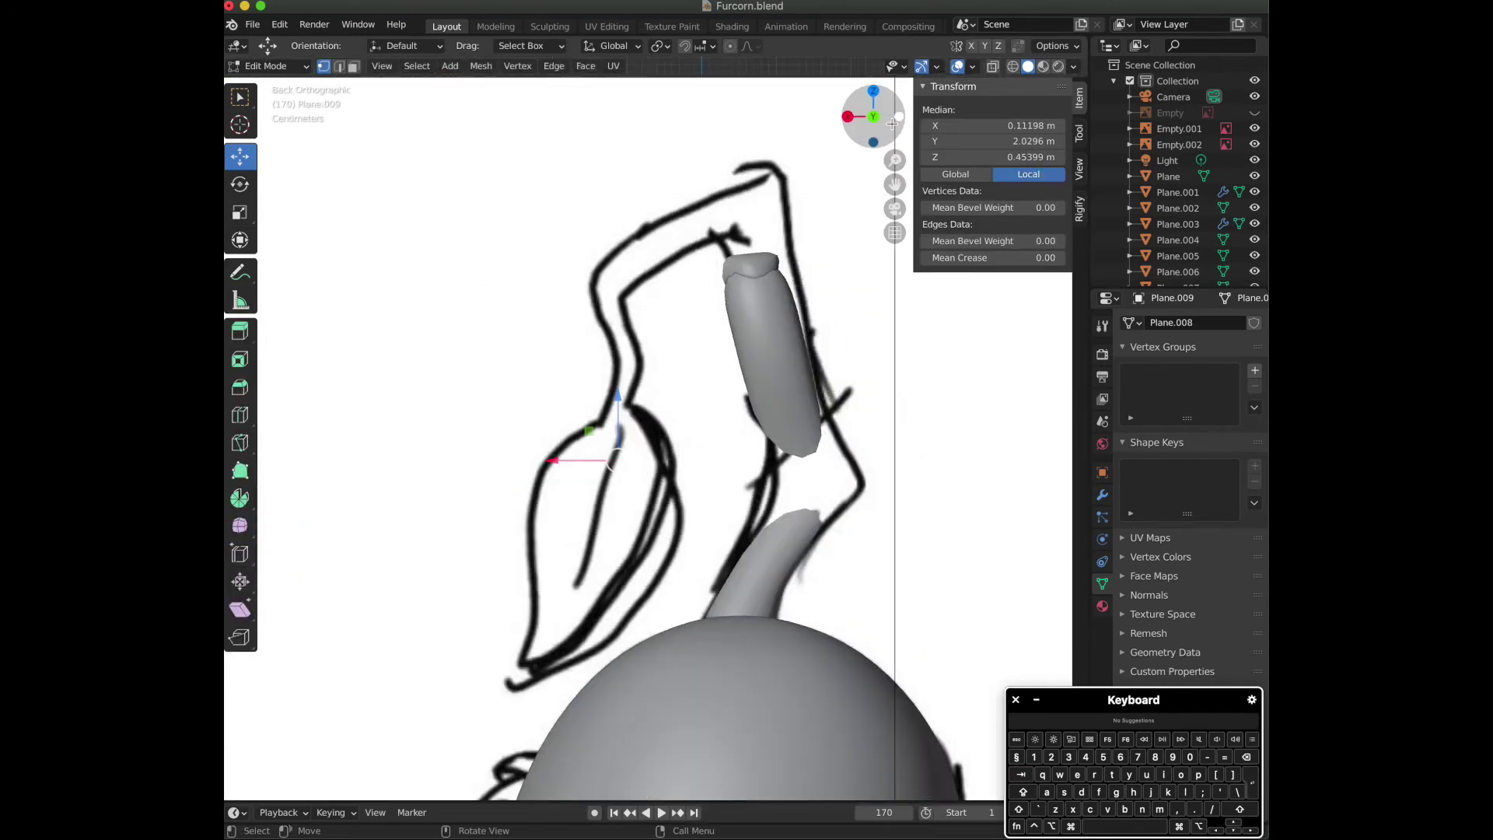
pyautogui.press('Tab')
pyautogui.scroll(-5, 770, 273)
pyautogui.press('Tab')
pyautogui.scroll(5, 769, 273)
pyautogui.moveTo(885, 120)
pyautogui.mouseDown()
pyautogui.moveTo(723, 168)
pyautogui.moveTo(562, 186)
pyautogui.moveTo(404, 151)
pyautogui.moveTo(339, 202)
pyautogui.moveTo(562, 224)
pyautogui.moveTo(885, 122)
pyautogui.mouseUp()
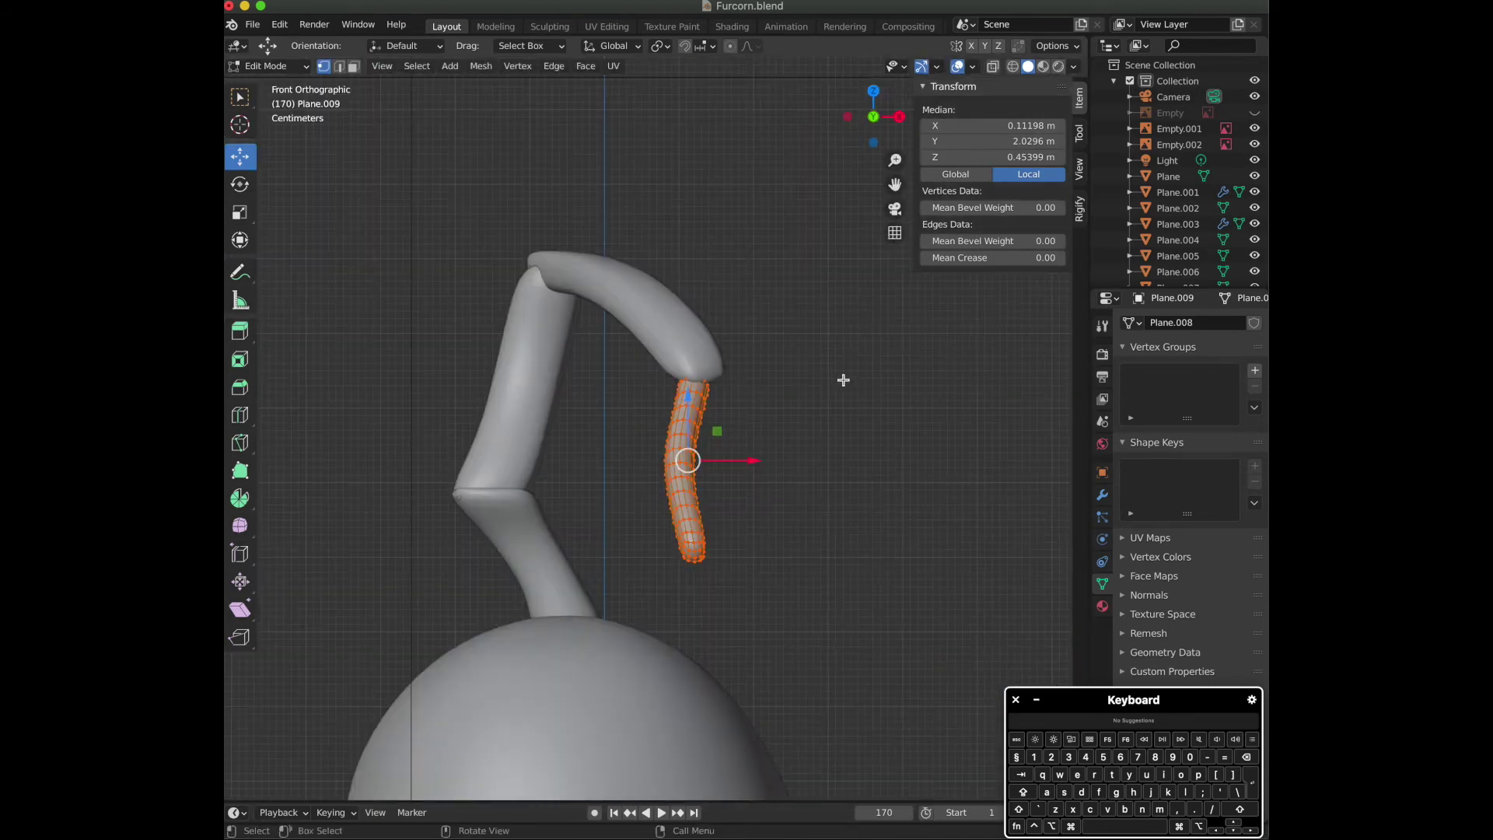
# Move the small segment's mesh along X in the front view and widen it along X.
pyautogui.moveTo(753, 460); pyautogui.dragTo(771, 461)
pyautogui.press('s')
pyautogui.press('x')
pyautogui.click(770, 436)
# Try to scale the small segment's mesh along Z in the front view.
pyautogui.press('s')
pyautogui.press('z')
pyautogui.click(778, 433)
pyautogui.press('super+z')
# Widen the small segment's mesh further along X and adjust its position under the arm segment's end.
pyautogui.press('s')
pyautogui.press('x')
pyautogui.click(790, 432)
pyautogui.moveTo(767, 460); pyautogui.dragTo(767, 460)
pyautogui.click(767, 461)
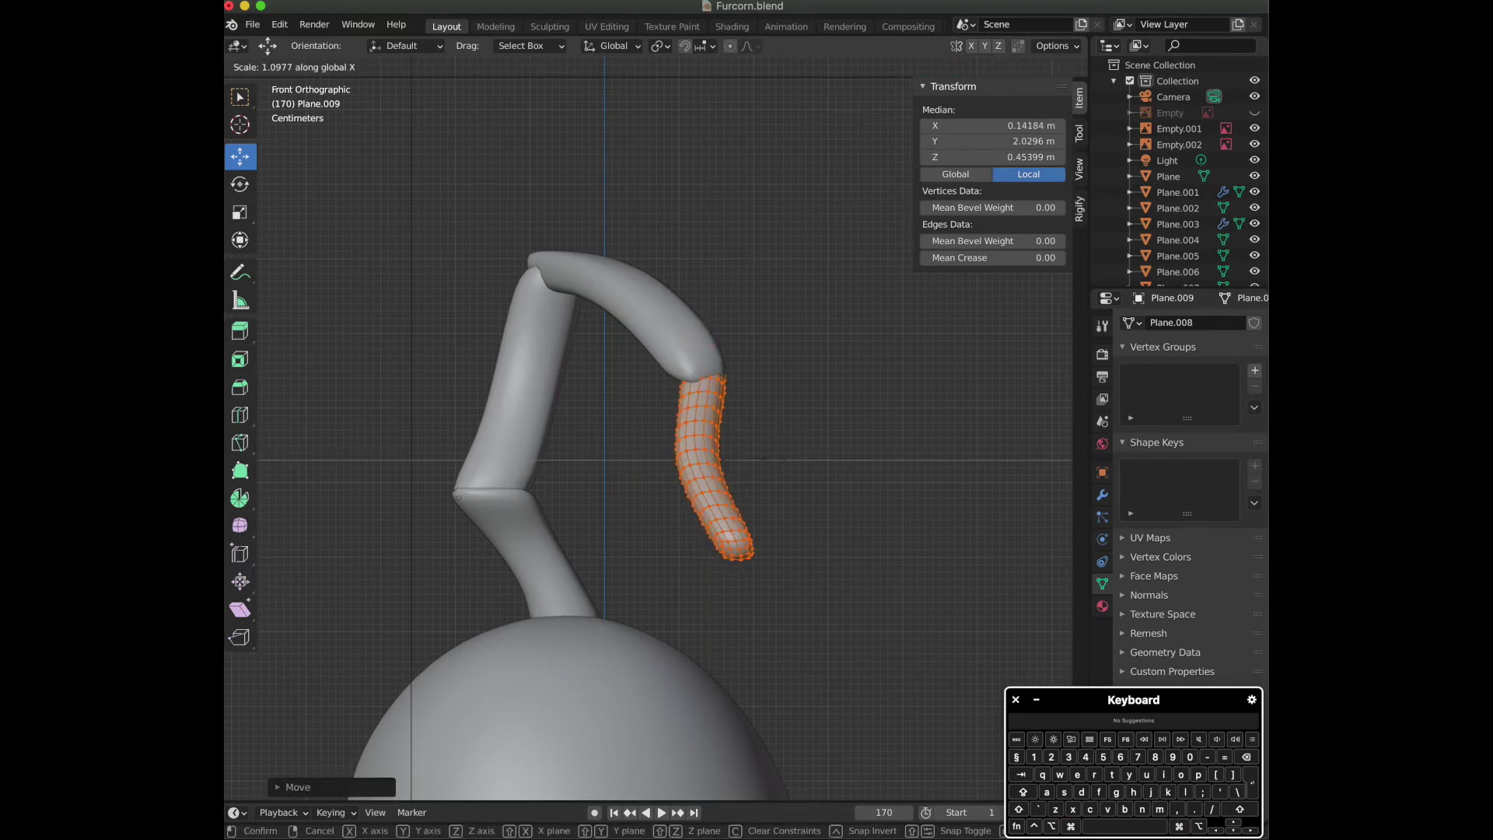
pyautogui.hotkey('alt', 'a')
# Reselect the small segment's mesh in the front view, shorten it slightly and raise it toward the arm segment.
pyautogui.click(874, 117)
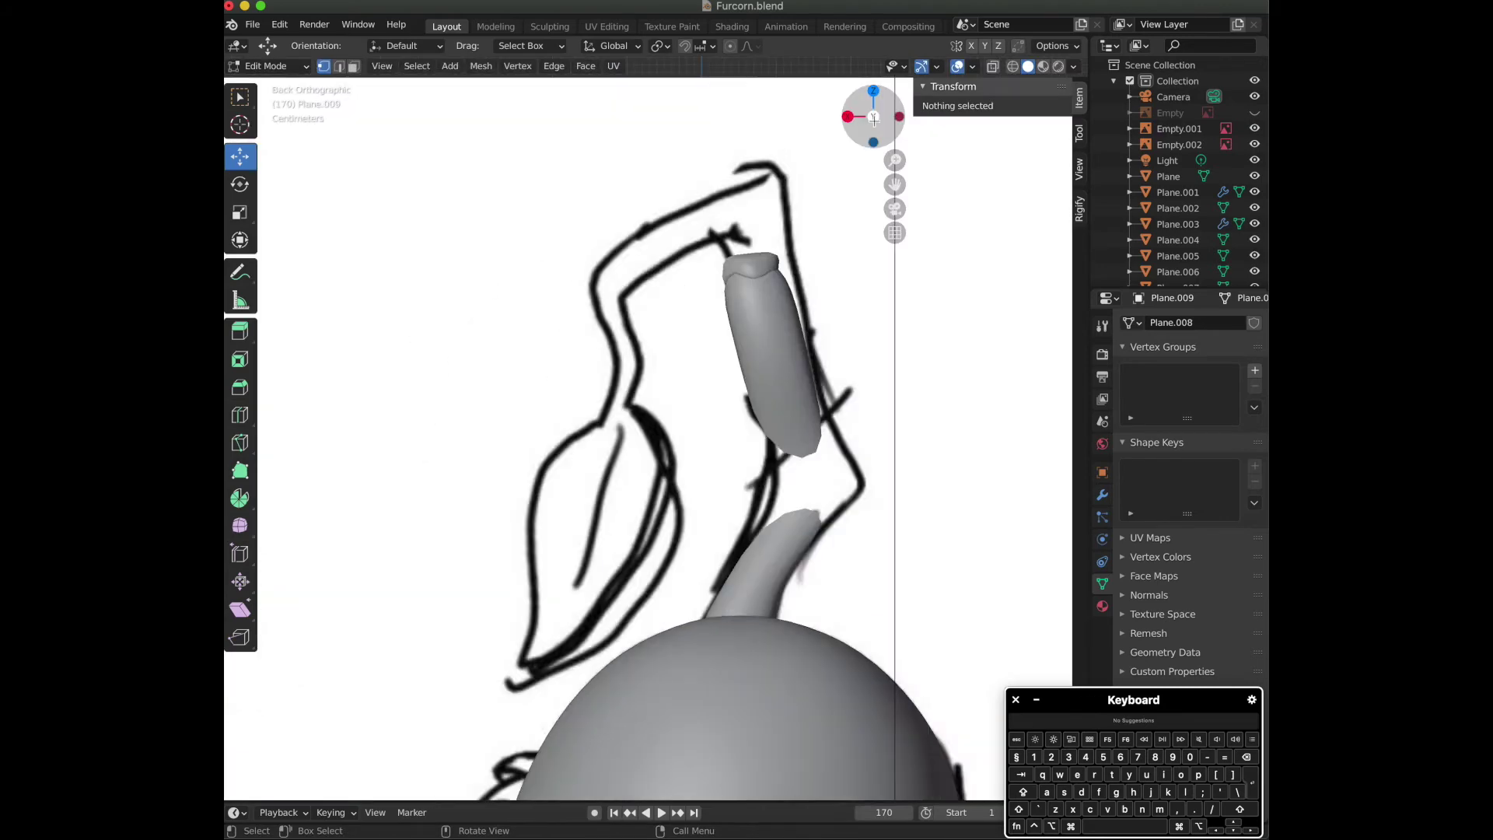
pyautogui.click(874, 117)
pyautogui.press('Tab')
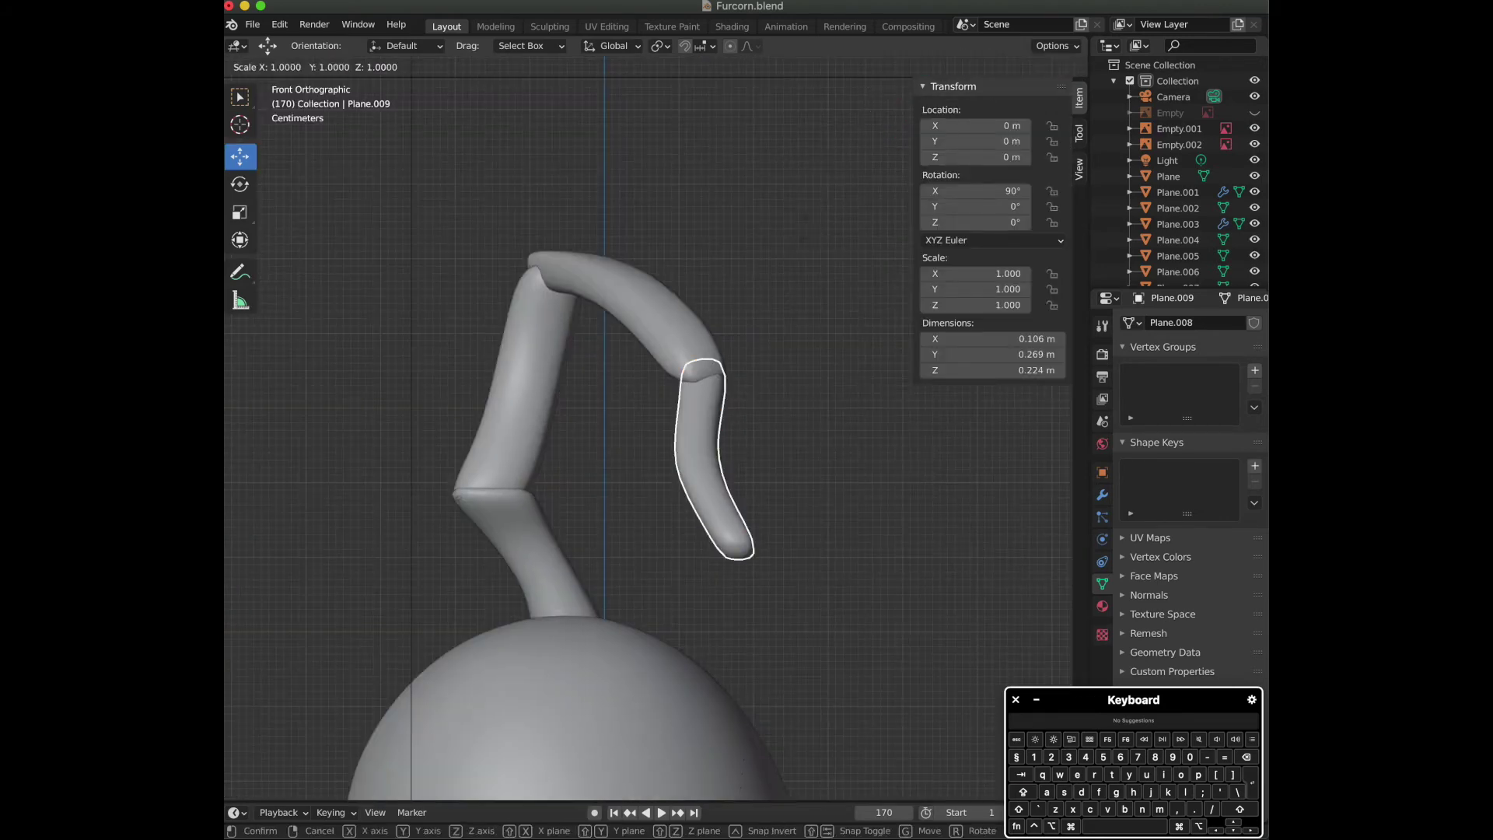
pyautogui.press('Tab')
pyautogui.press('a')
pyautogui.press('s')
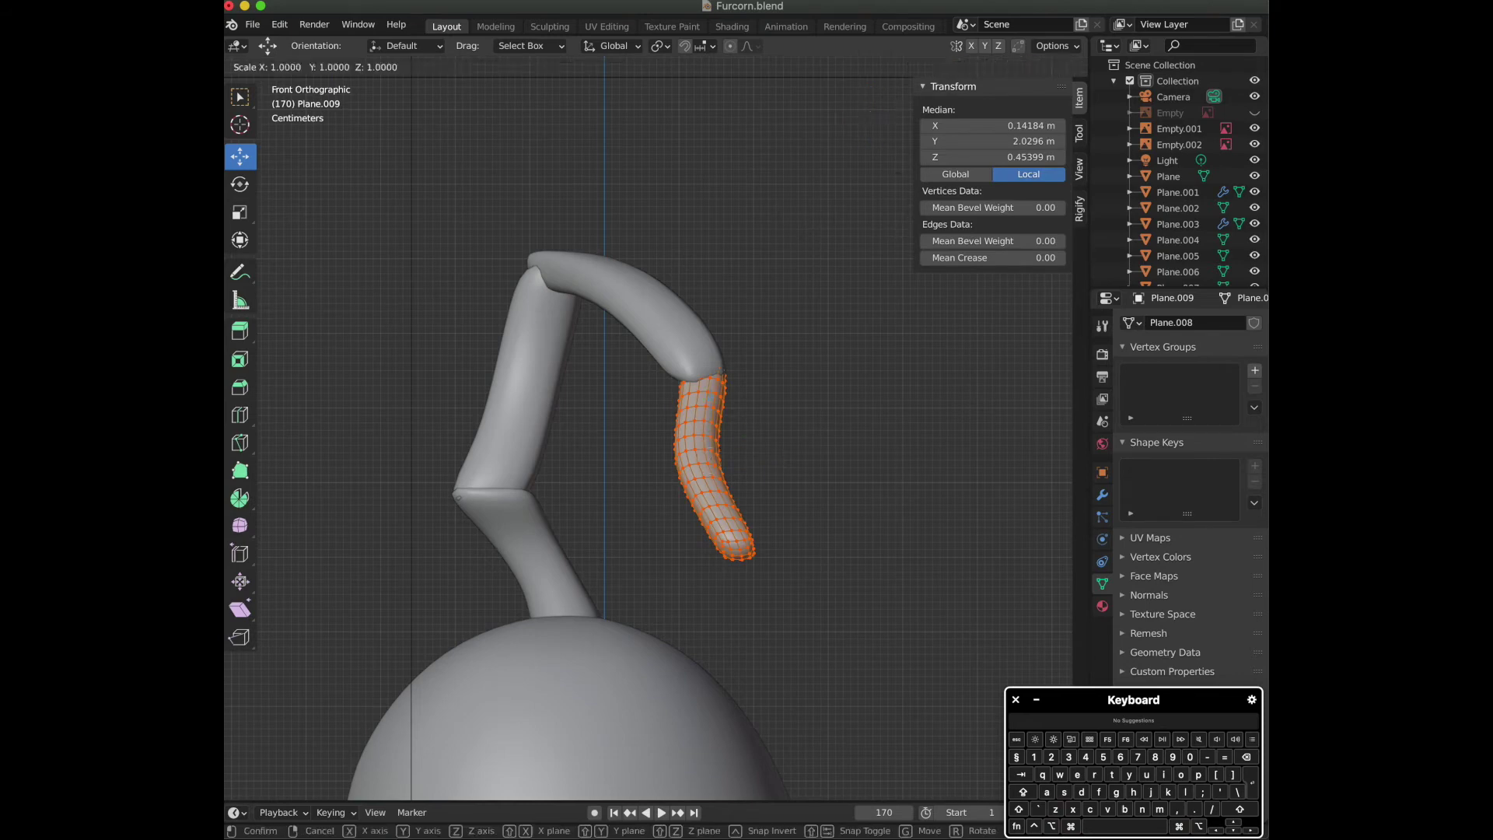
pyautogui.click(804, 227)
pyautogui.moveTo(717, 400); pyautogui.dragTo(718, 396)
pyautogui.click(717, 397)
# Shorten the small segment's mesh a little more and lift its upper end into the arm segment.
pyautogui.click(874, 116)
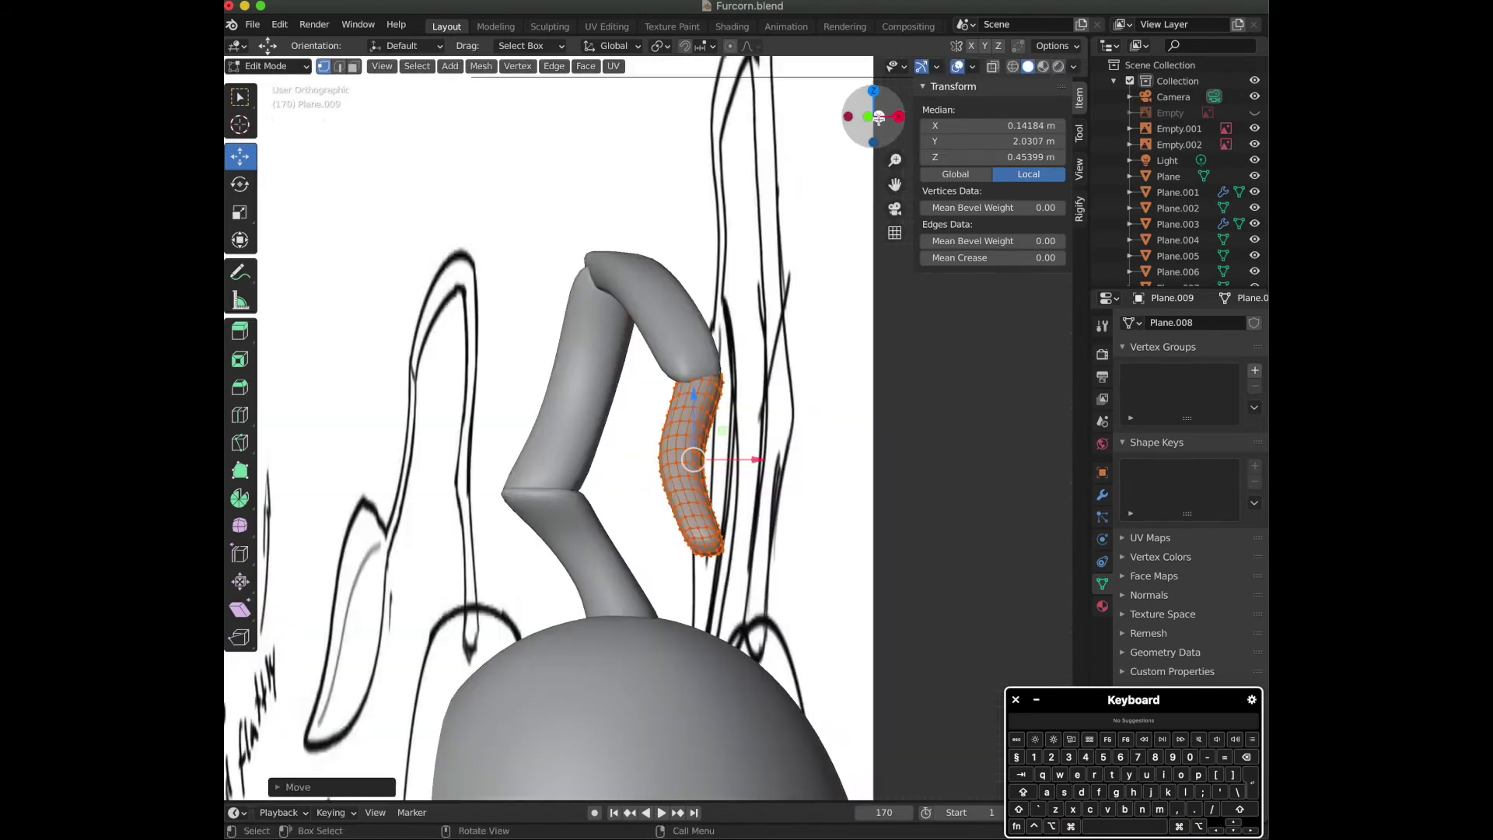
pyautogui.click(876, 118)
pyautogui.press('s')
pyautogui.click(724, 399)
pyautogui.moveTo(722, 400); pyautogui.dragTo(722, 396)
pyautogui.press('s')
pyautogui.press('z')
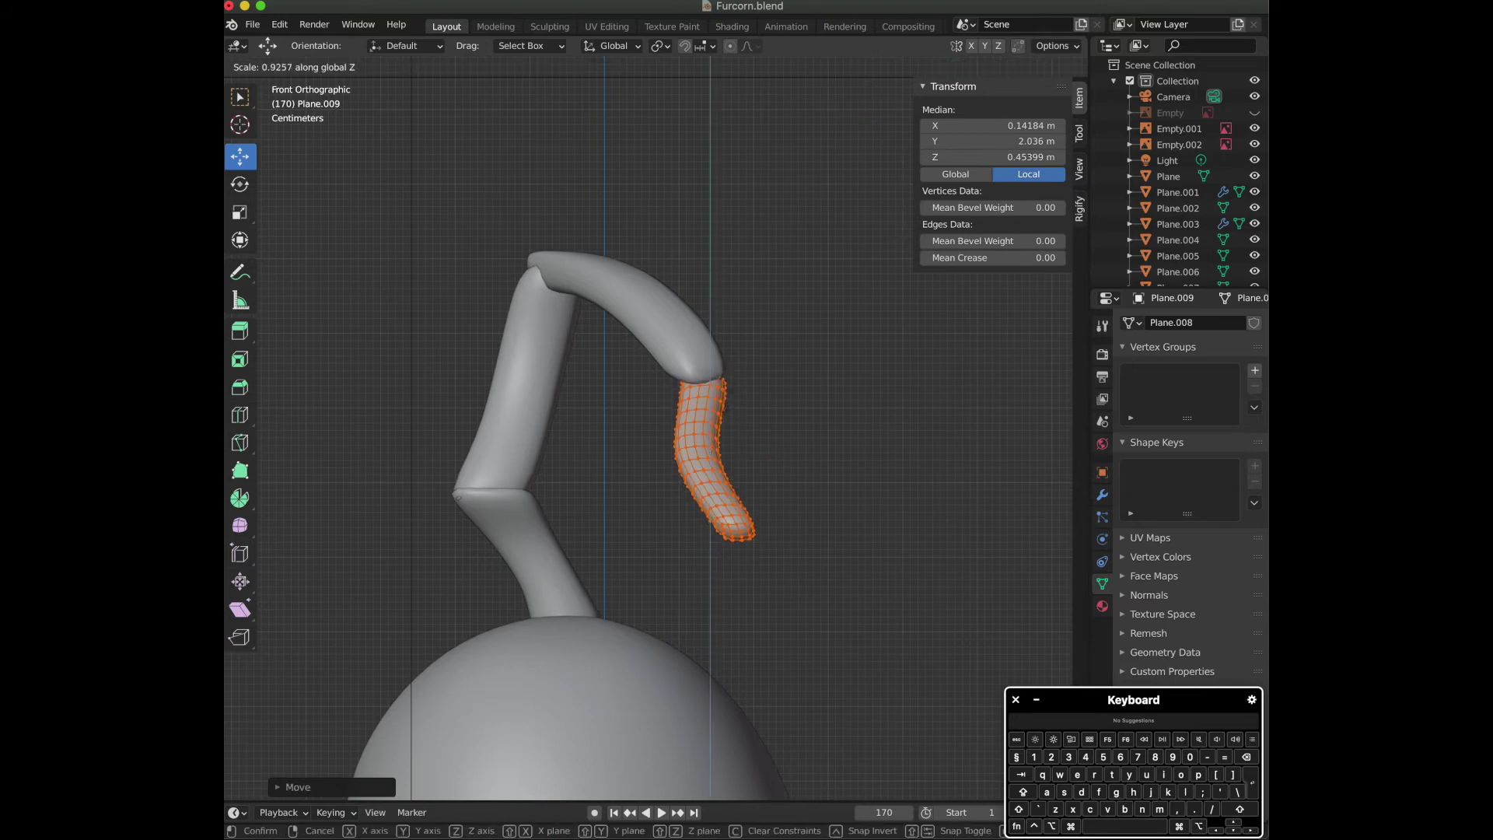
pyautogui.rightClick(724, 395)
# Scale the small segment's mesh slightly down along Z, move it up a touch and leave Edit Mode.
pyautogui.press('s')
pyautogui.press('z')
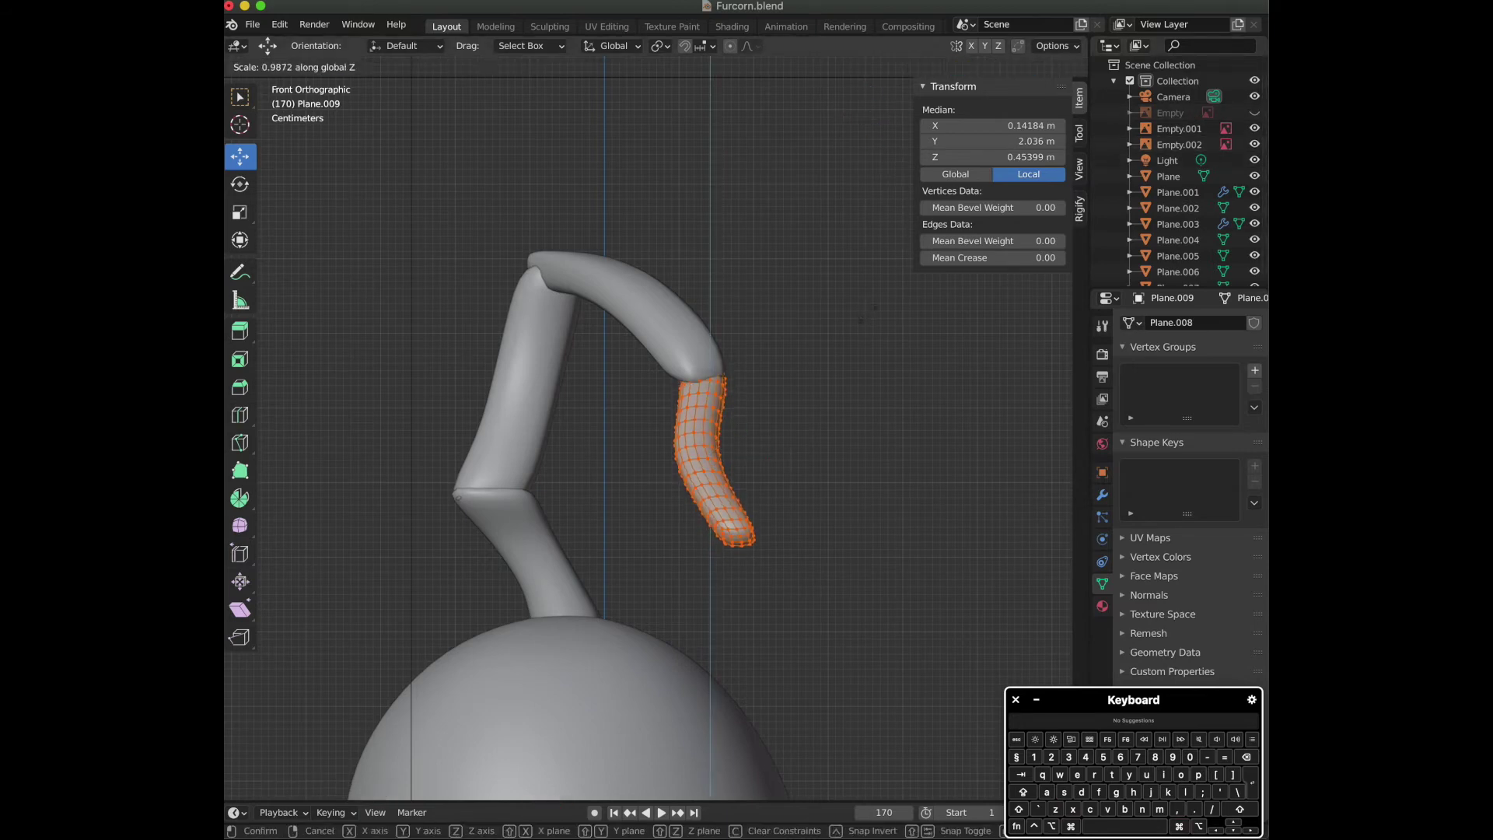
pyautogui.click(870, 318)
pyautogui.moveTo(707, 394); pyautogui.dragTo(707, 391)
pyautogui.press('Tab')
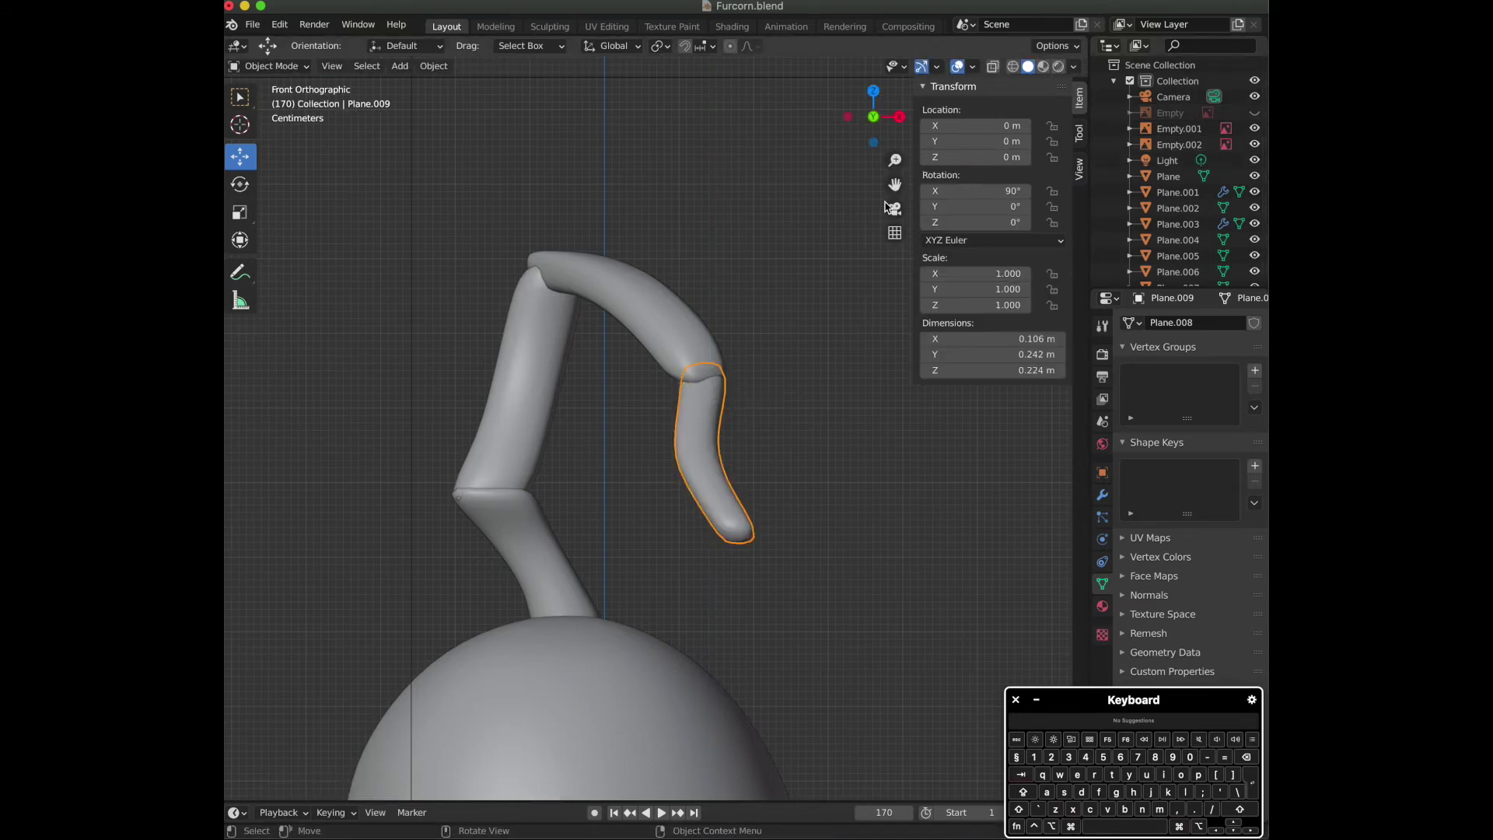
# Show the small segment in the right side view and switch to the Sculpting workspace.
pyautogui.press('Tab')
pyautogui.click(900, 116)
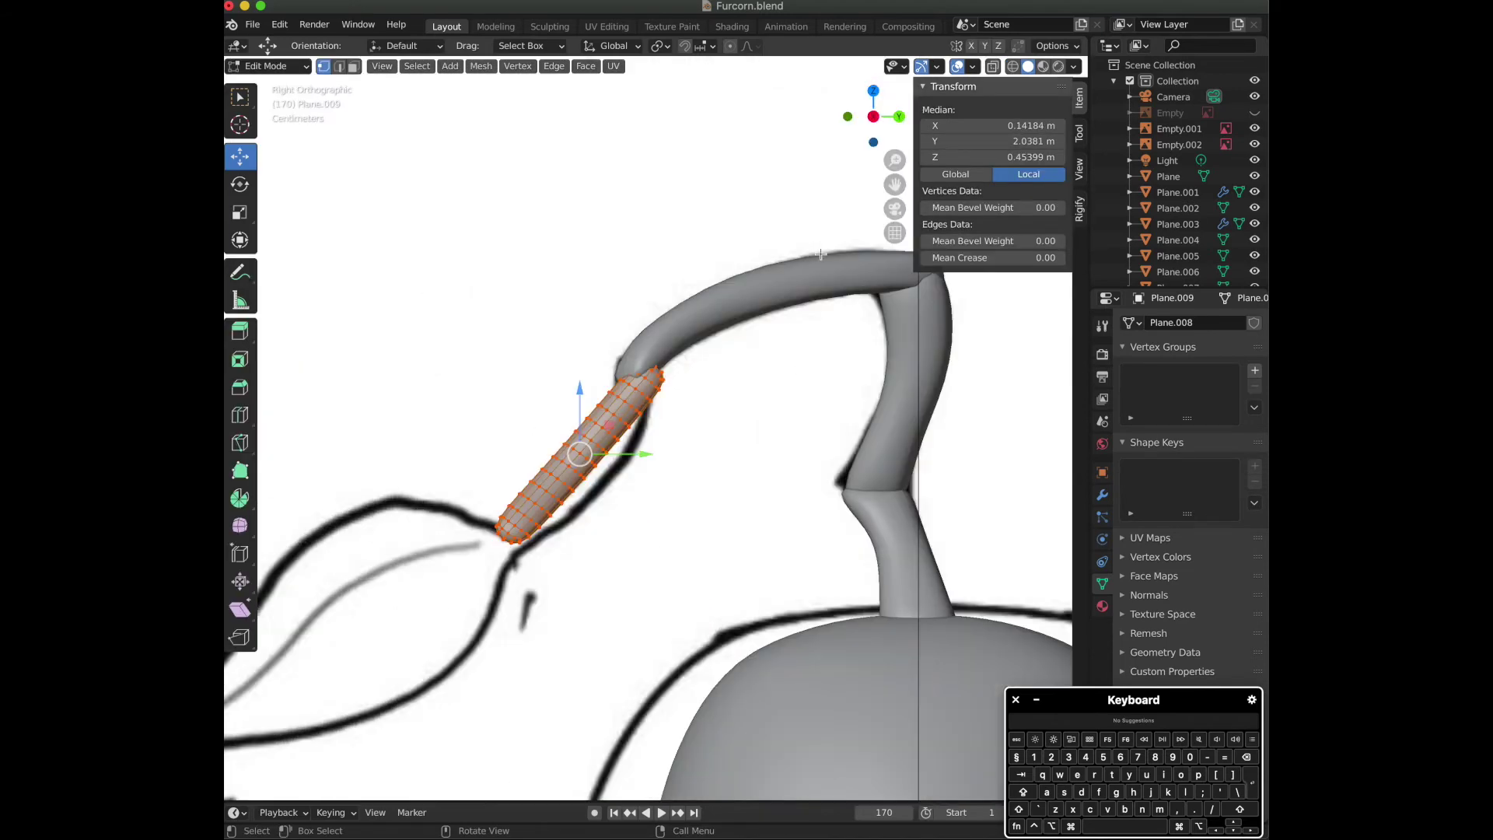
pyautogui.click(550, 27)
pyautogui.moveTo(1074, 186); pyautogui.dragTo(1267, 28)
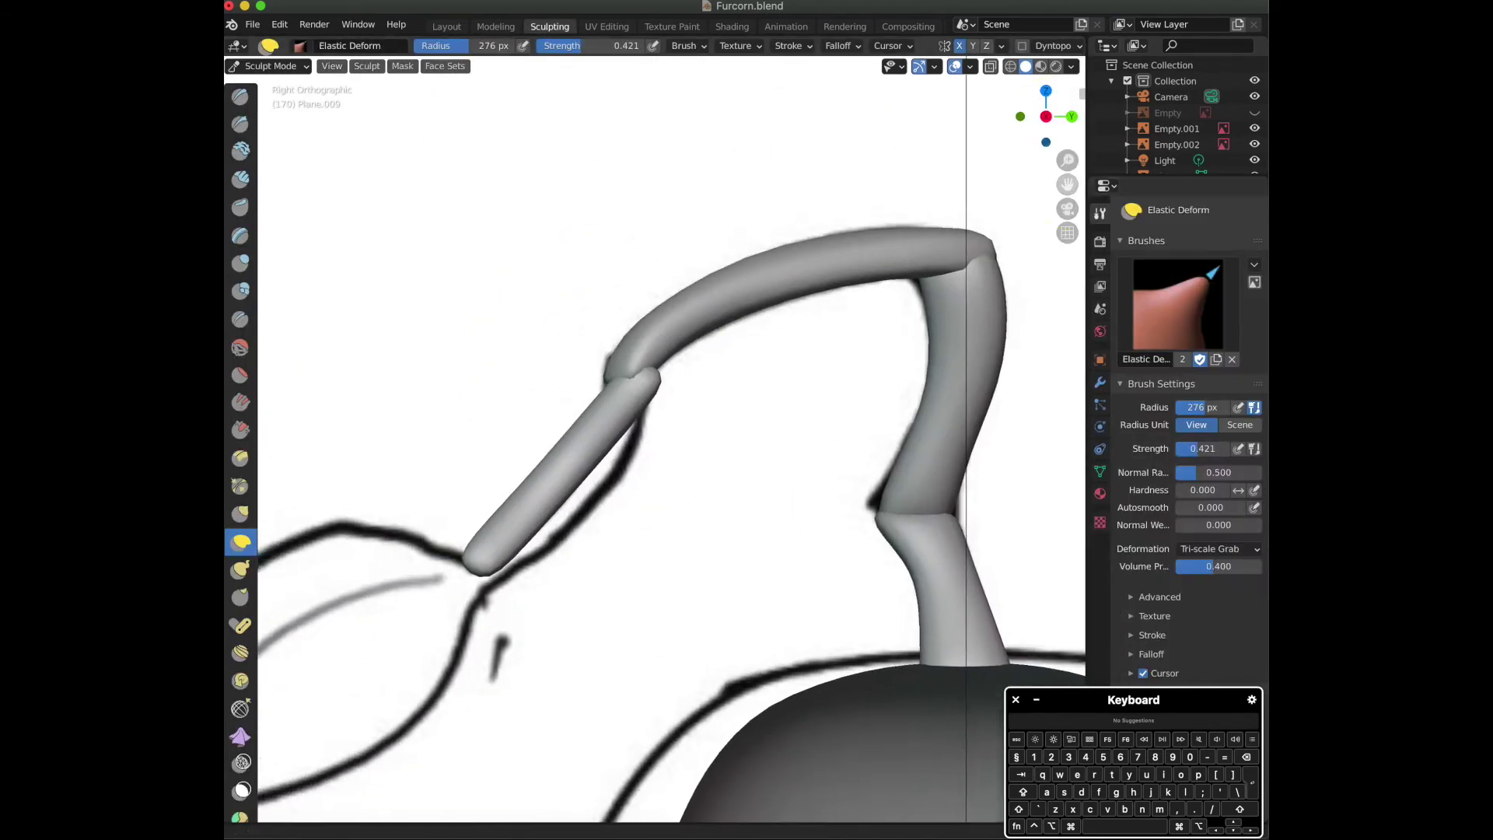
pyautogui.scroll(2, 497, 210)
# Try to bend the small segment toward the drawn curve with Elastic Deform.
pyautogui.moveTo(579, 564)
pyautogui.mouseDown()
pyautogui.moveTo(766, 706)
pyautogui.moveTo(716, 667)
pyautogui.mouseUp()
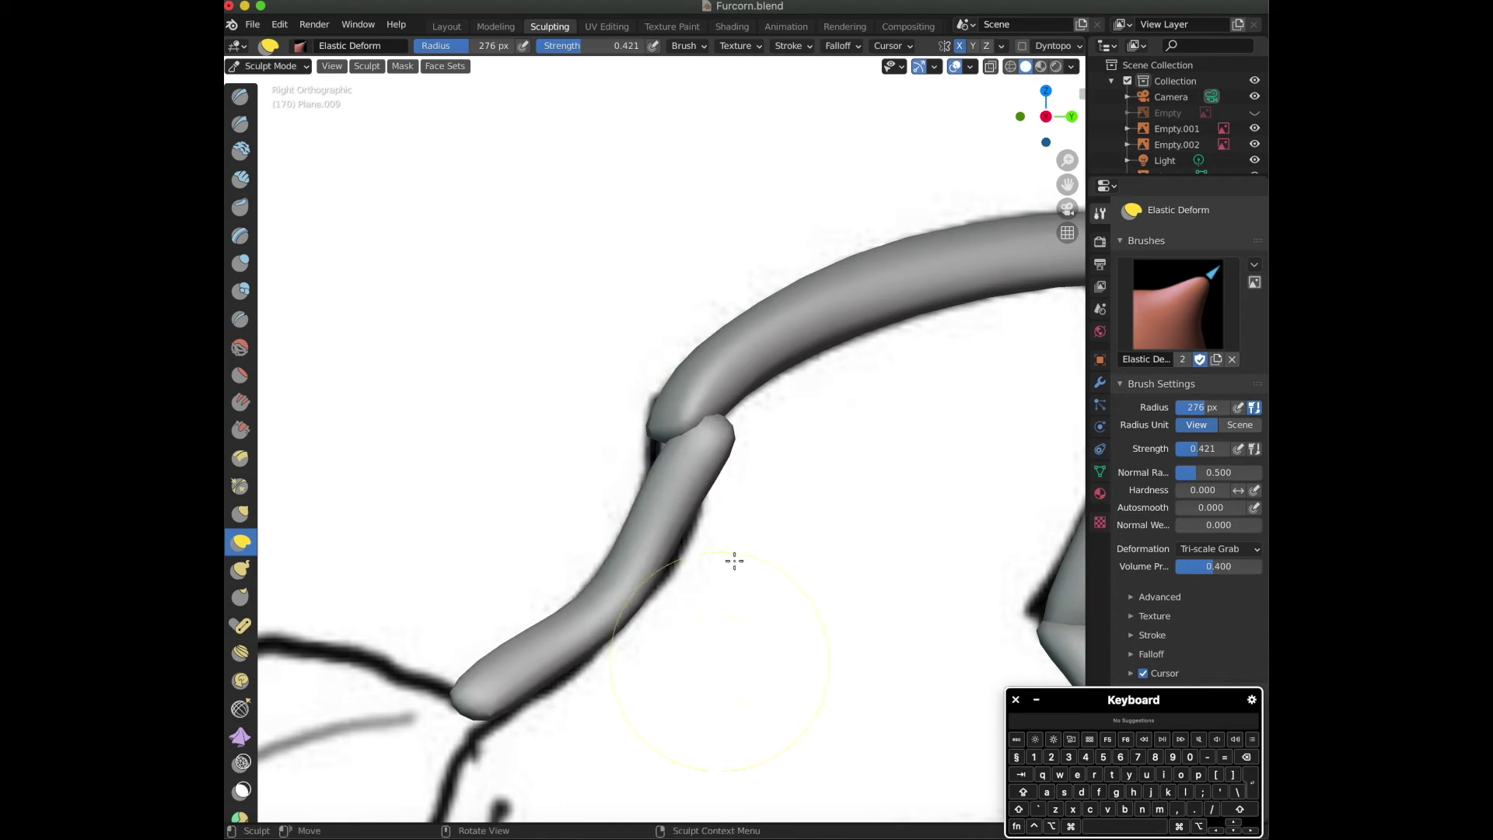
pyautogui.press('super+z')
pyautogui.moveTo(602, 249)
pyautogui.keyDown('ctrl'); pyautogui.mouseDown(button='middle')
pyautogui.moveTo(646, 337)
pyautogui.moveTo(574, 483)
pyautogui.moveTo(1011, 136)
pyautogui.mouseUp(button='middle'); pyautogui.keyUp('ctrl')
pyautogui.moveTo(1067, 184); pyautogui.dragTo(1162, 17)
pyautogui.scroll(-5, 609, 440)
pyautogui.moveTo(614, 544); pyautogui.dragTo(800, 650)
pyautogui.press('super+z')
# Bend the small segment to the drawn curve with Elastic Deform and adjust its upper joint with X-ray on.
pyautogui.scroll(-4, 641, 531)
pyautogui.moveTo(634, 513)
pyautogui.mouseDown()
pyautogui.moveTo(679, 530)
pyautogui.moveTo(710, 500)
pyautogui.mouseUp()
pyautogui.scroll(2, 710, 500)
pyautogui.moveTo(735, 420); pyautogui.dragTo(653, 363)
pyautogui.press('super+z')
pyautogui.click(990, 67)
pyautogui.moveTo(739, 395); pyautogui.dragTo(703, 357)
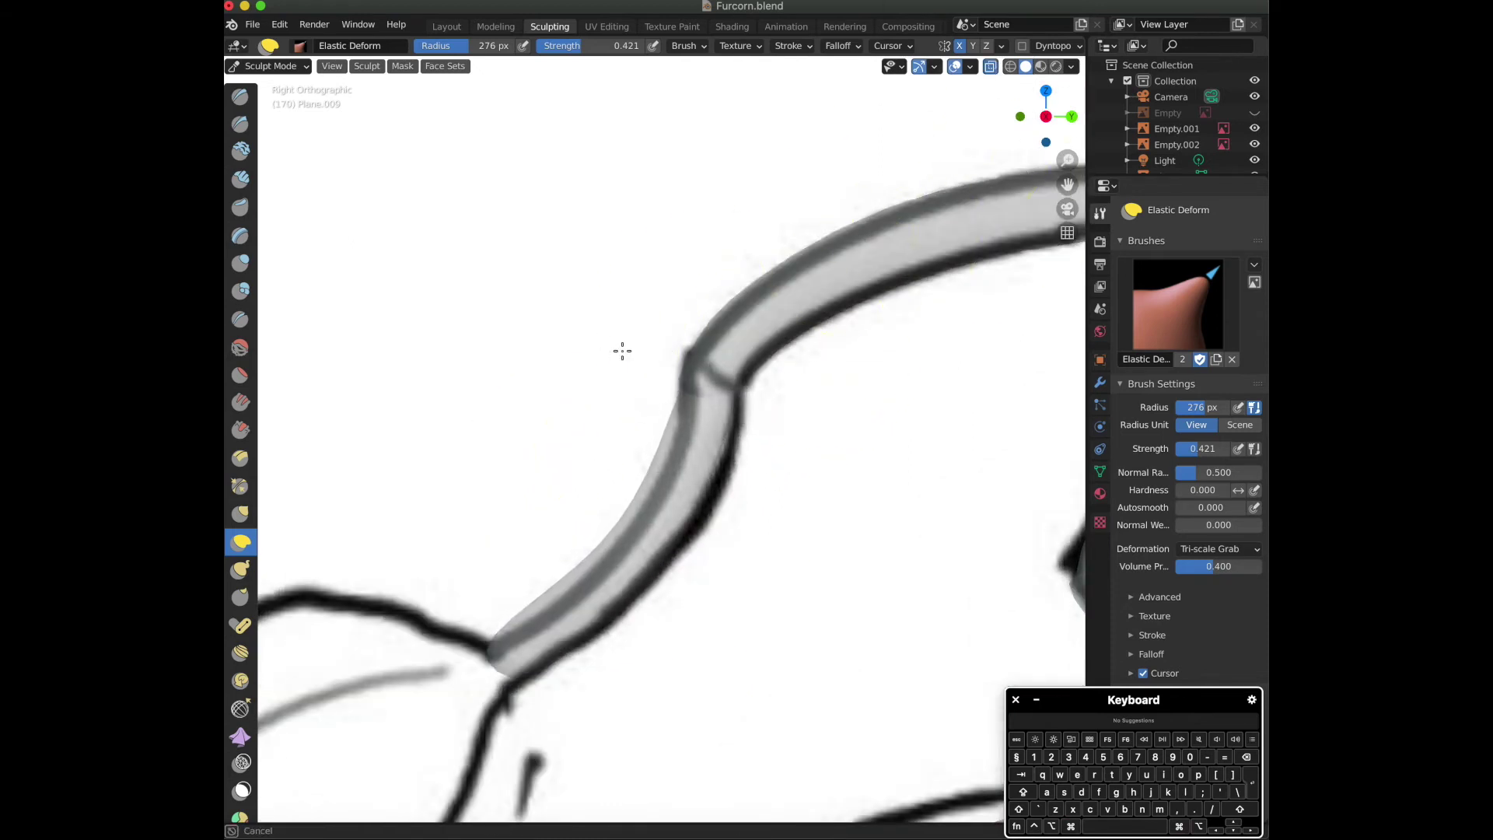
pyautogui.scroll(2, 749, 460)
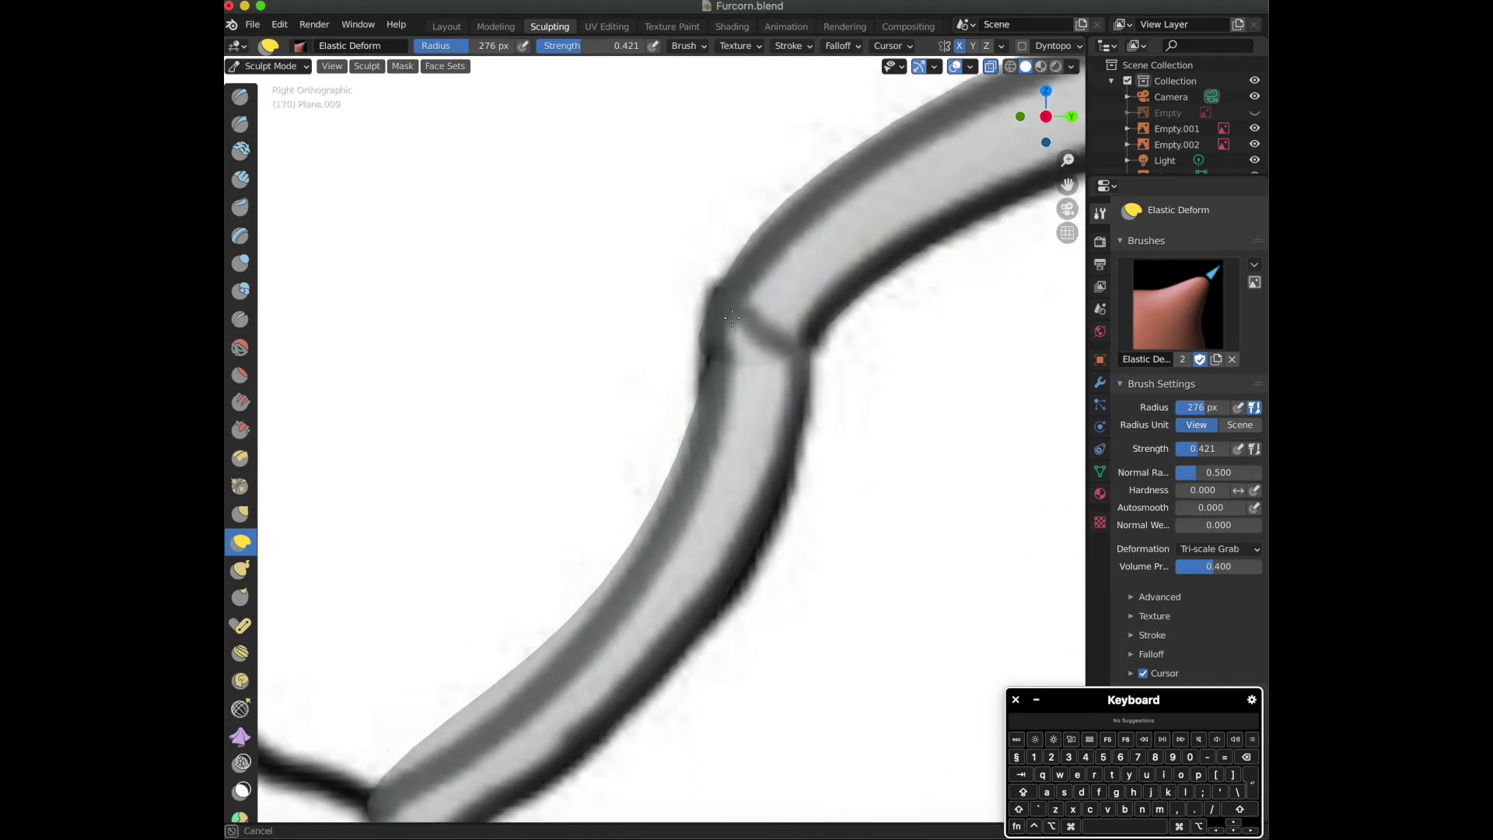
# Refine the small segment's curve, lower tip and upper joint with Elastic Deform so it follows the drawn outline.
pyautogui.moveTo(621, 479); pyautogui.dragTo(694, 474)
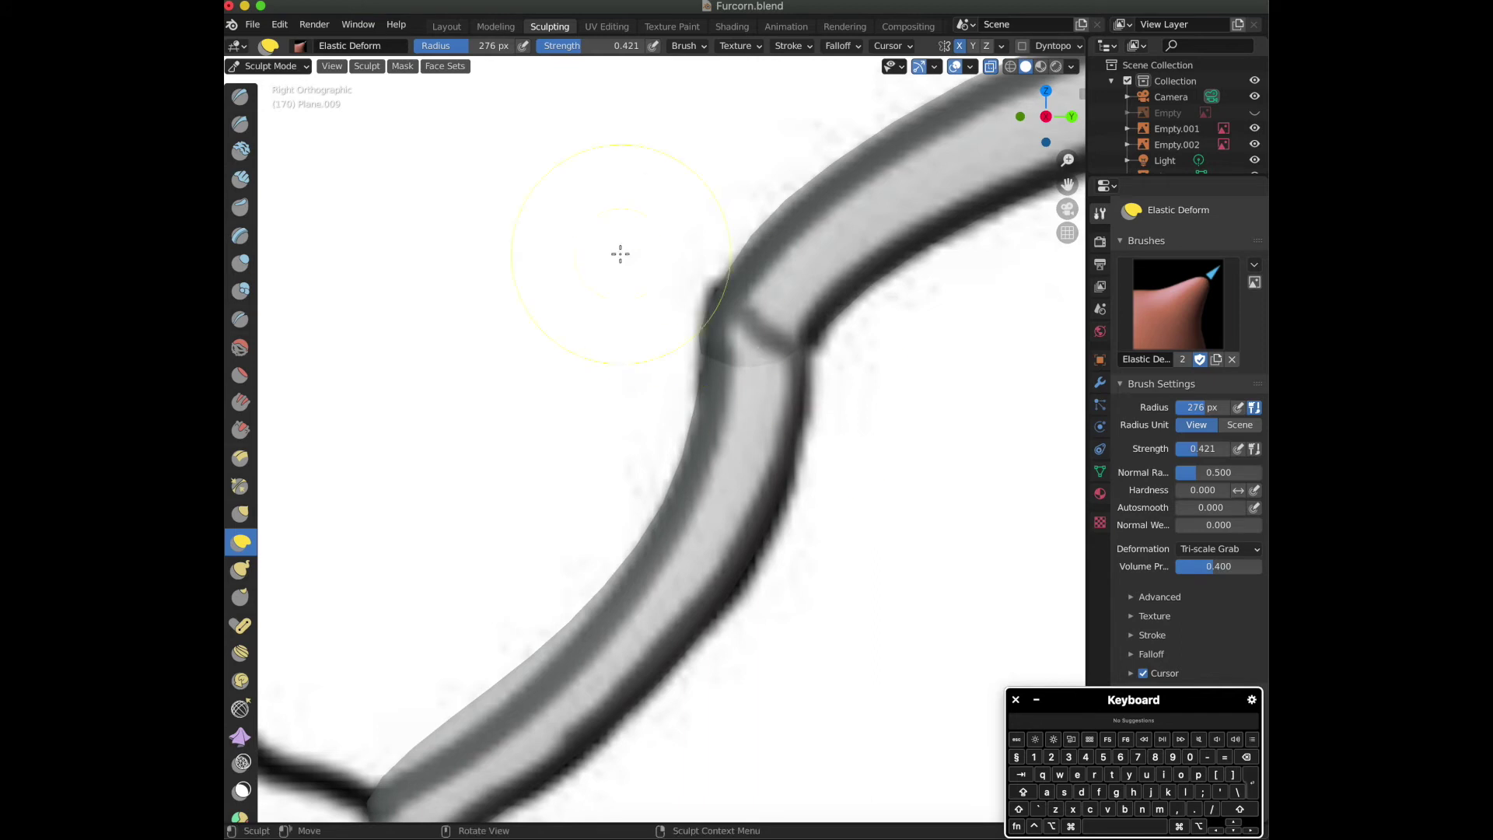
pyautogui.moveTo(662, 546); pyautogui.dragTo(573, 690)
pyautogui.moveTo(750, 743)
pyautogui.mouseDown()
pyautogui.moveTo(616, 683)
pyautogui.moveTo(440, 660)
pyautogui.moveTo(505, 724)
pyautogui.moveTo(481, 755)
pyautogui.mouseUp()
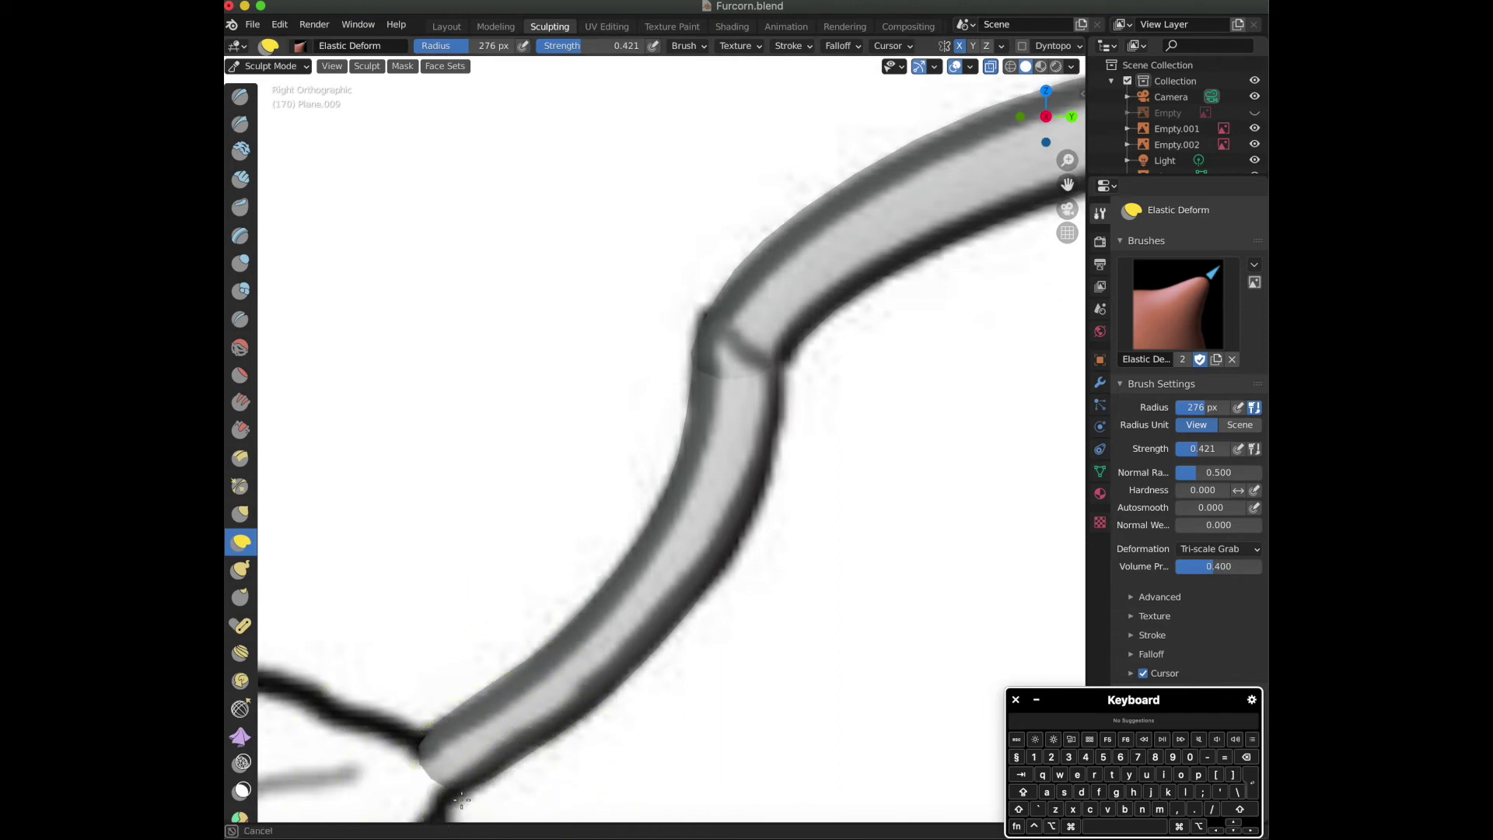
pyautogui.moveTo(437, 811); pyautogui.dragTo(602, 656)
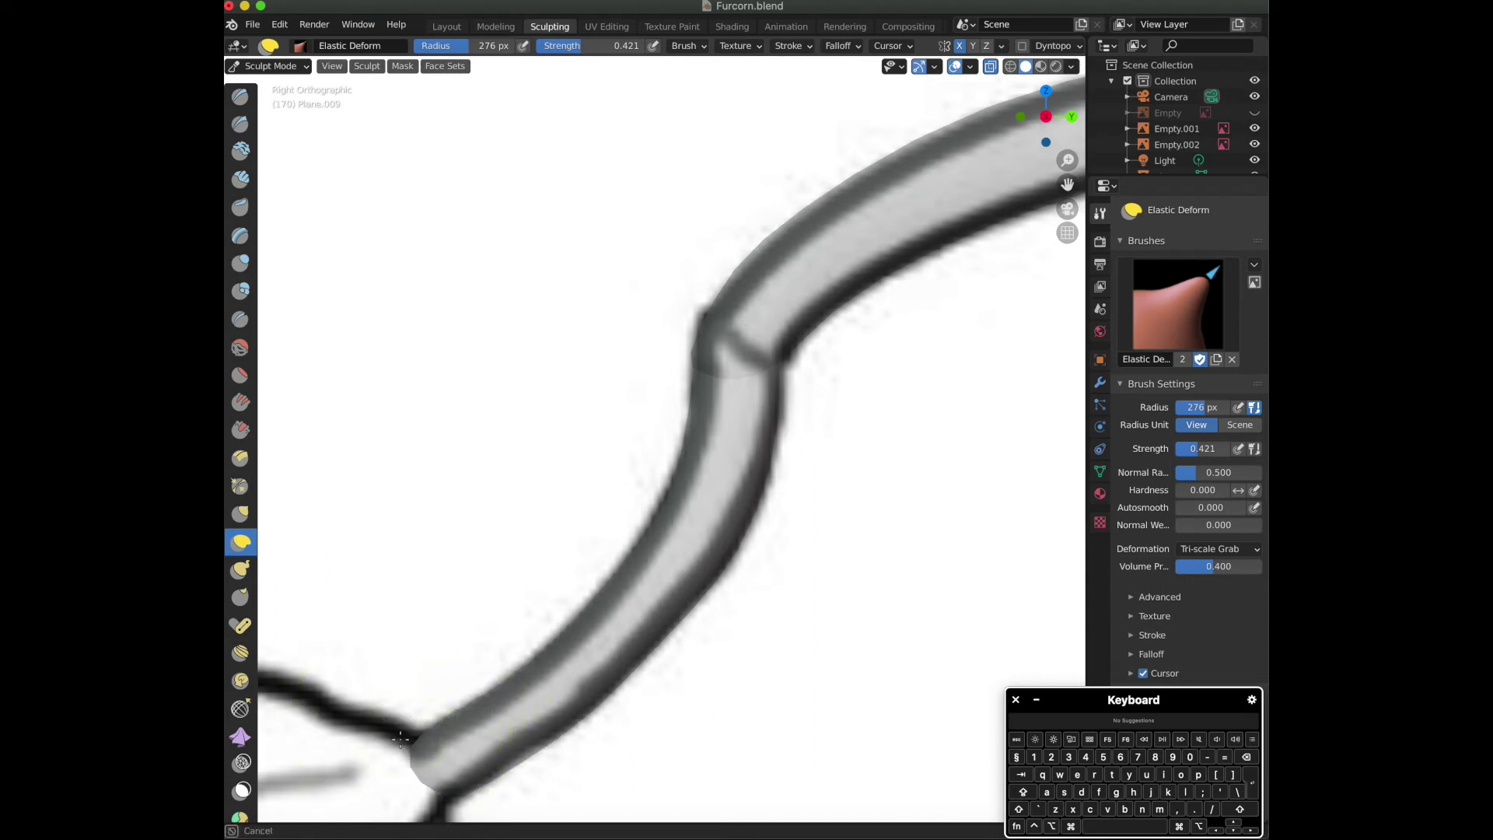
pyautogui.moveTo(651, 524)
pyautogui.mouseDown()
pyautogui.moveTo(673, 539)
pyautogui.moveTo(668, 506)
pyautogui.mouseUp()
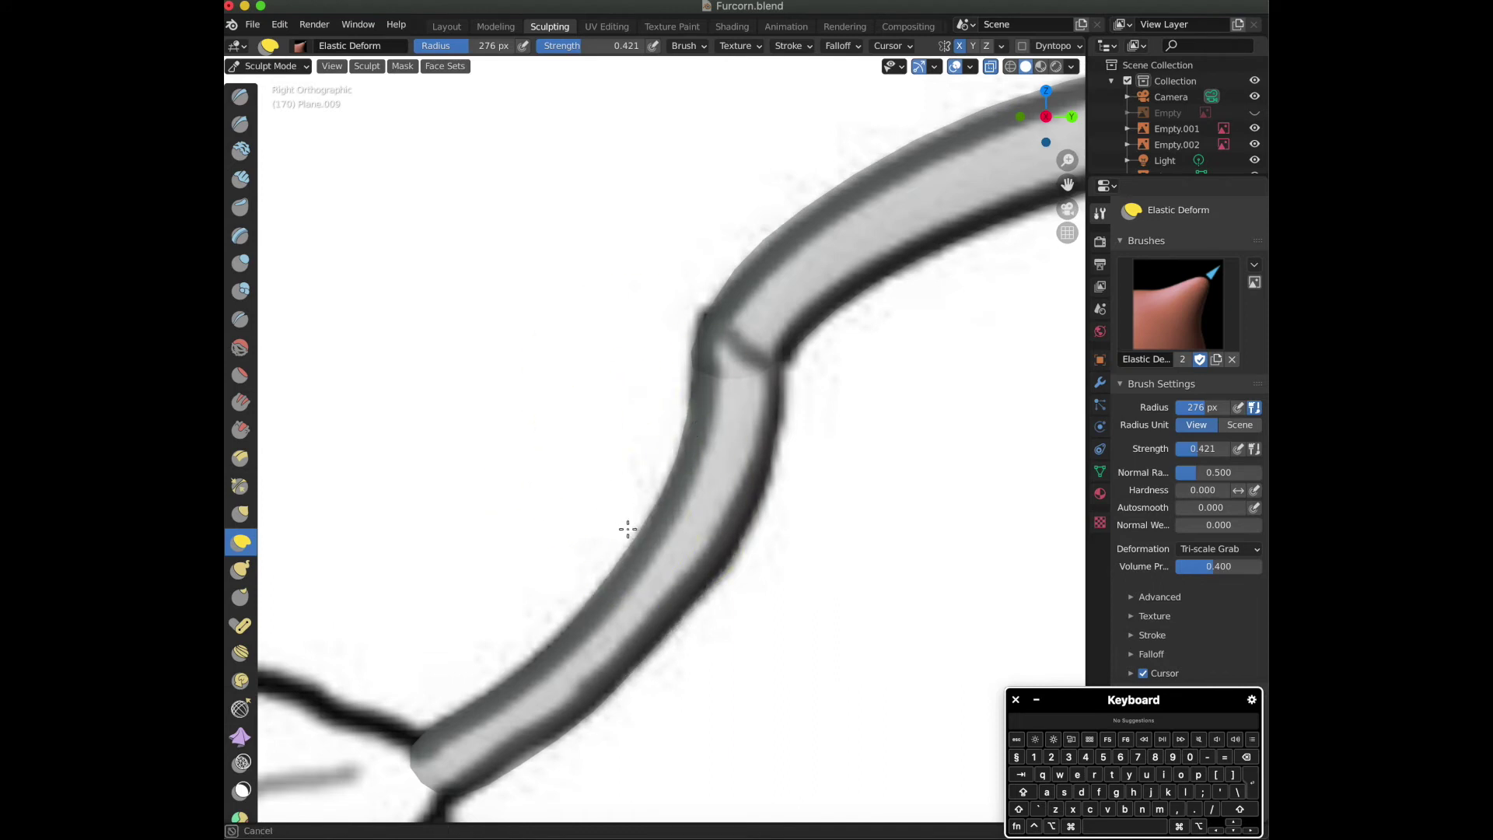
pyautogui.moveTo(601, 765); pyautogui.dragTo(519, 746)
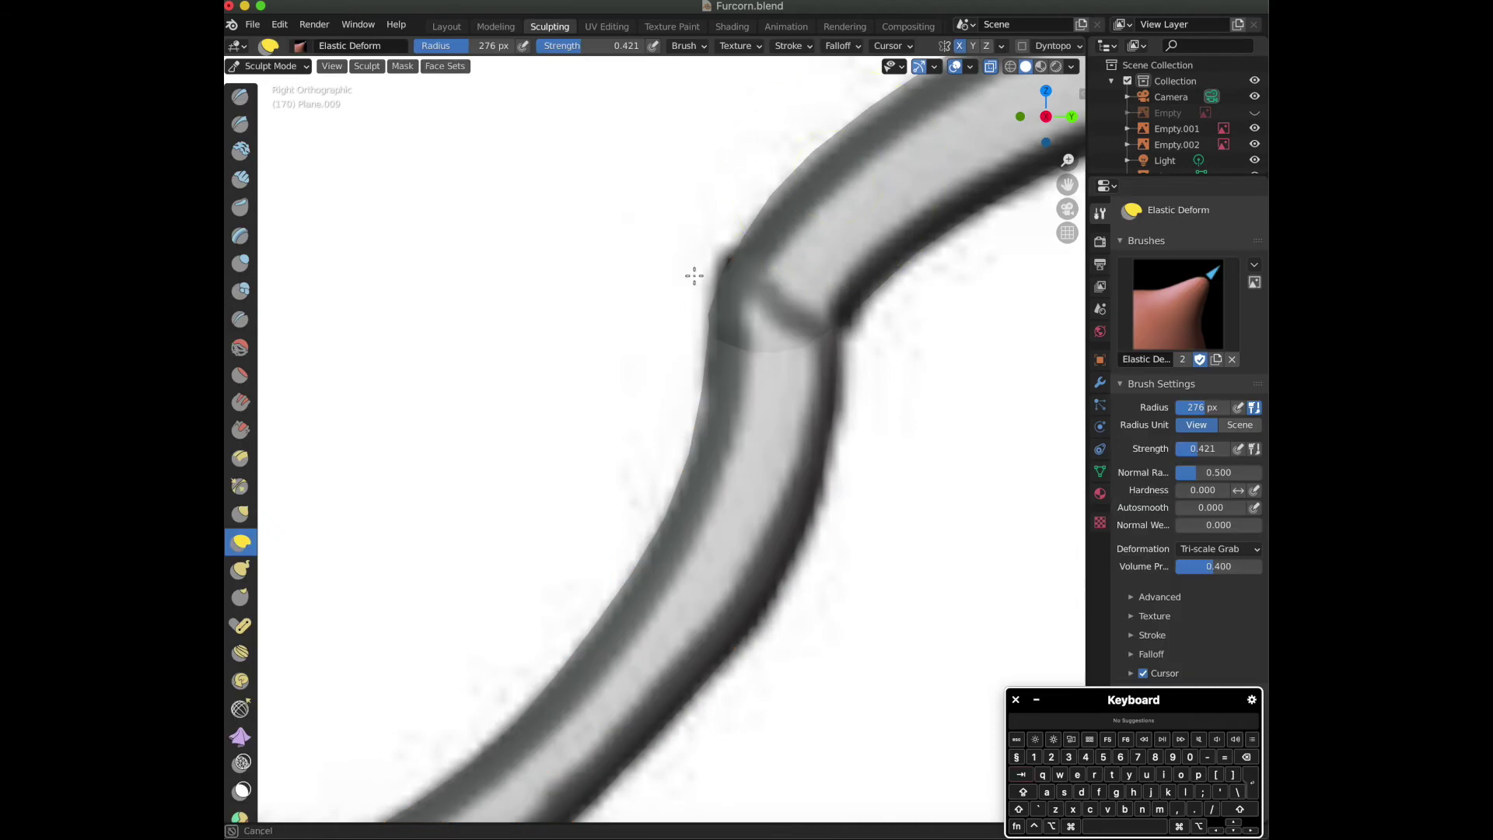
pyautogui.moveTo(885, 246); pyautogui.dragTo(719, 319)
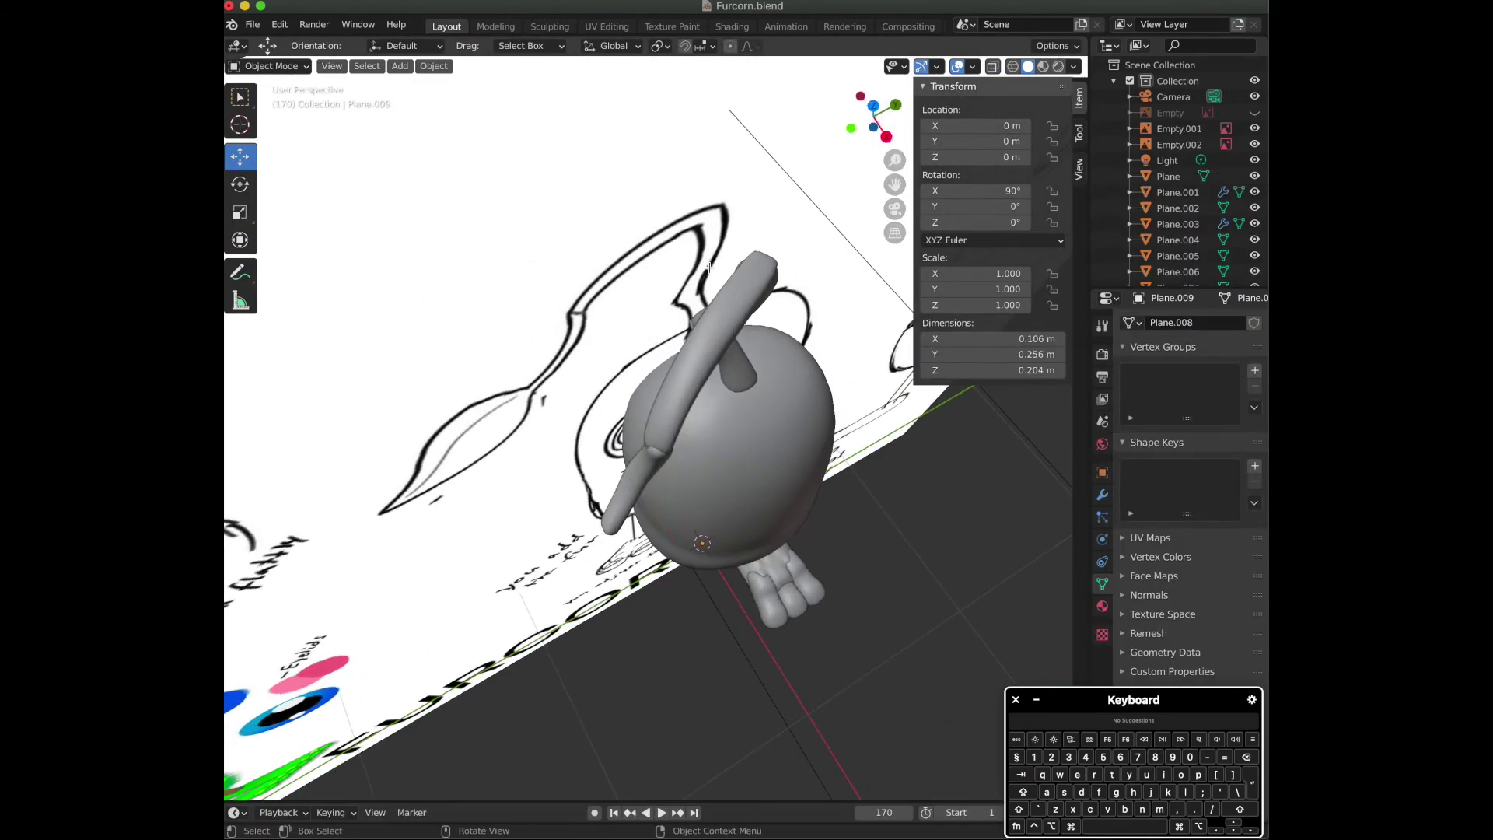
# Move and slightly rotate the curved arm segment's mesh in the top view to line it up with its neighbours, and leave Edit Mode.
pyautogui.press('Tab')
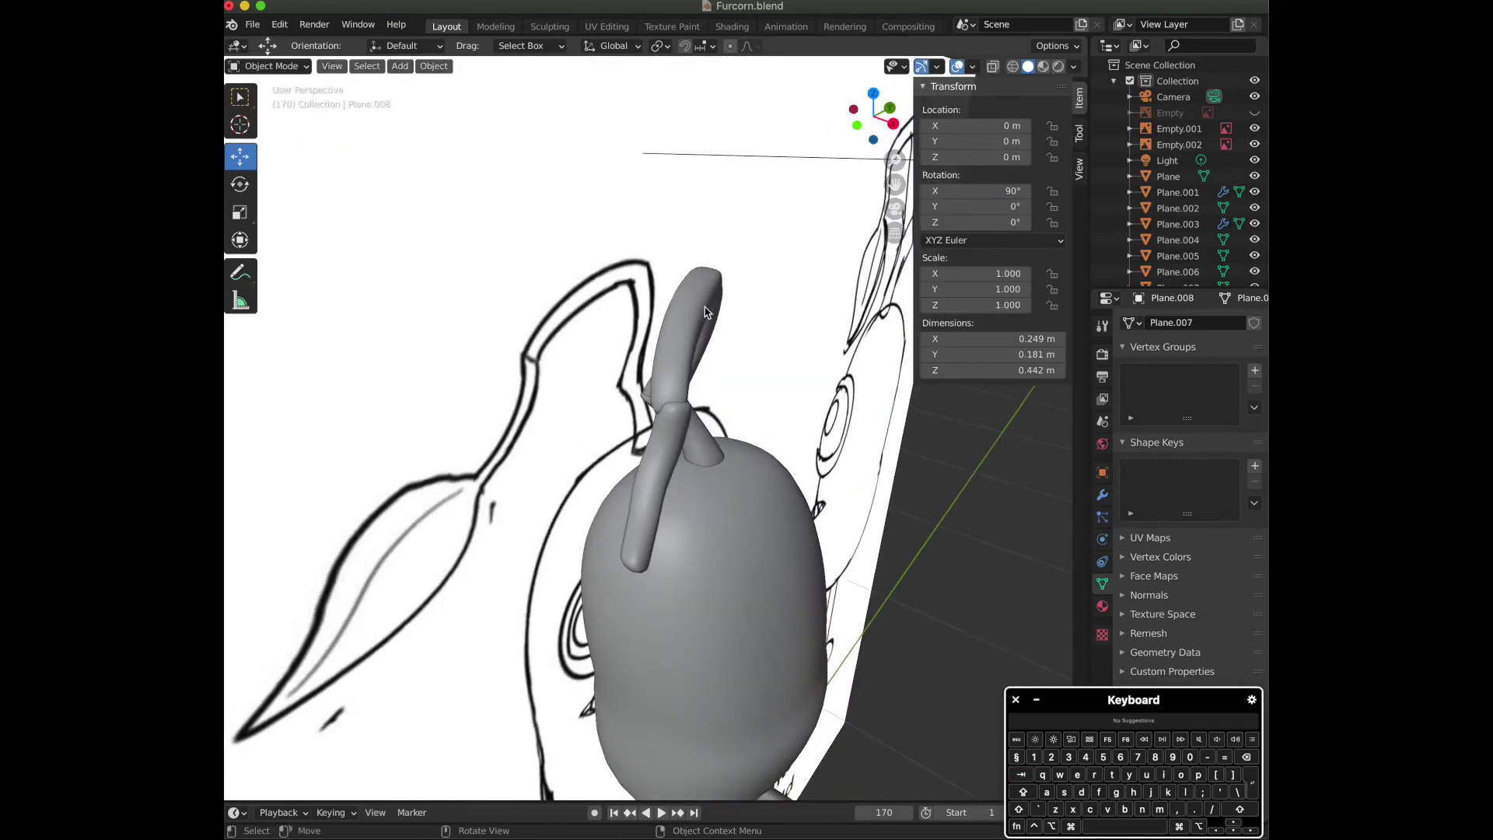
pyautogui.press('Tab')
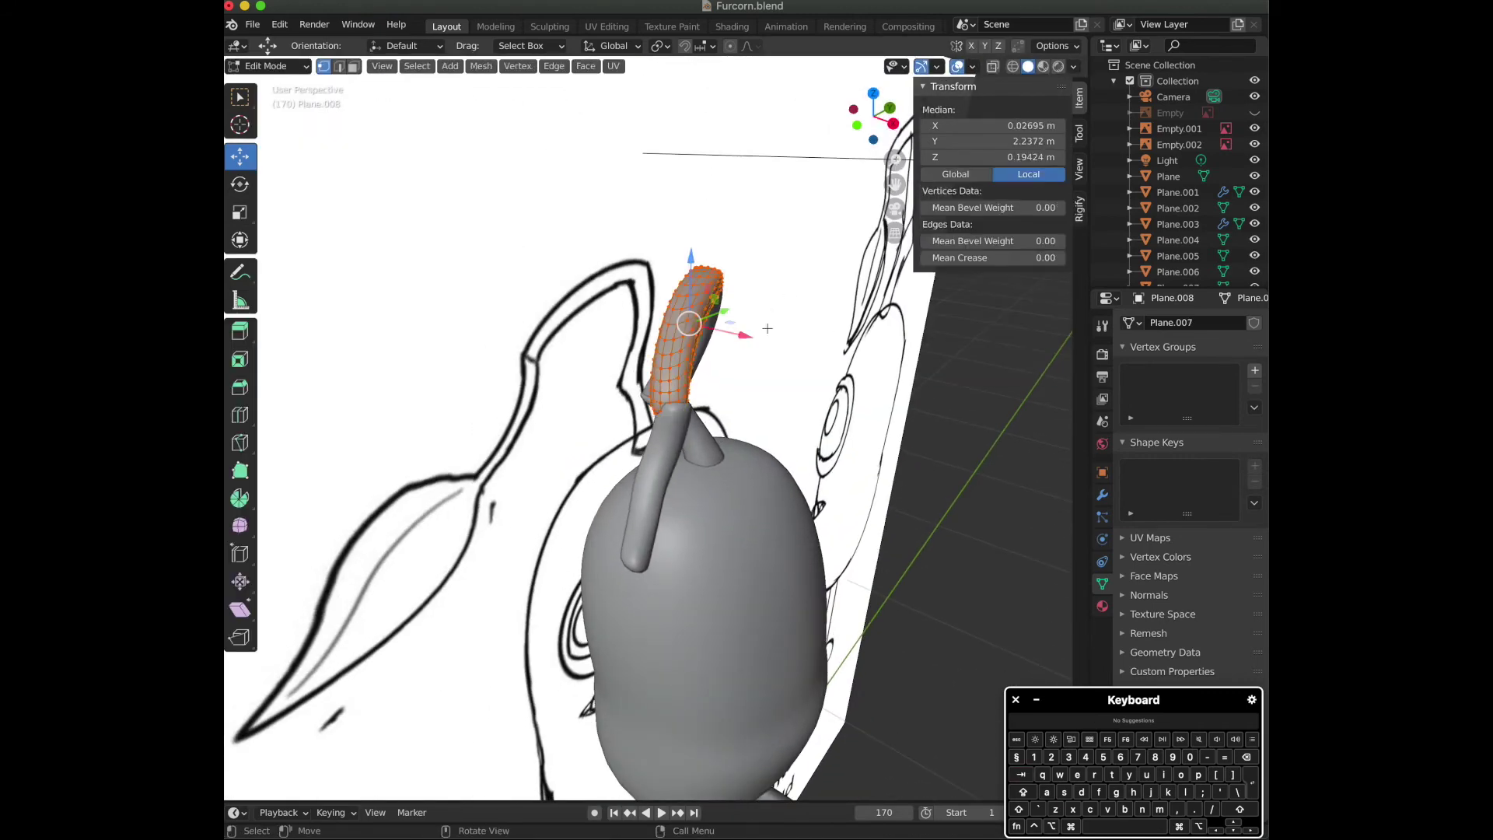
pyautogui.press('g')
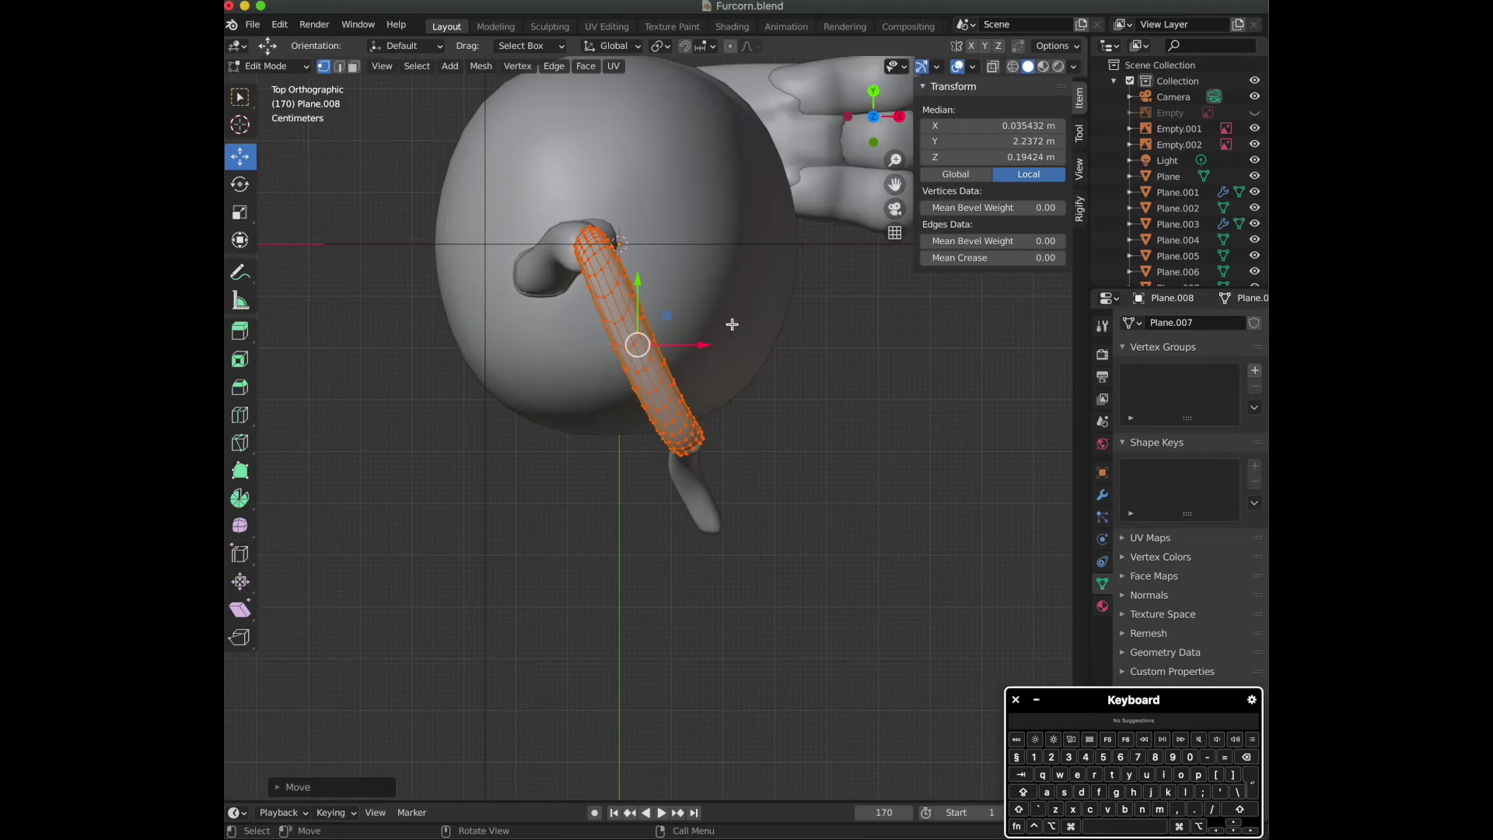
pyautogui.press('r')
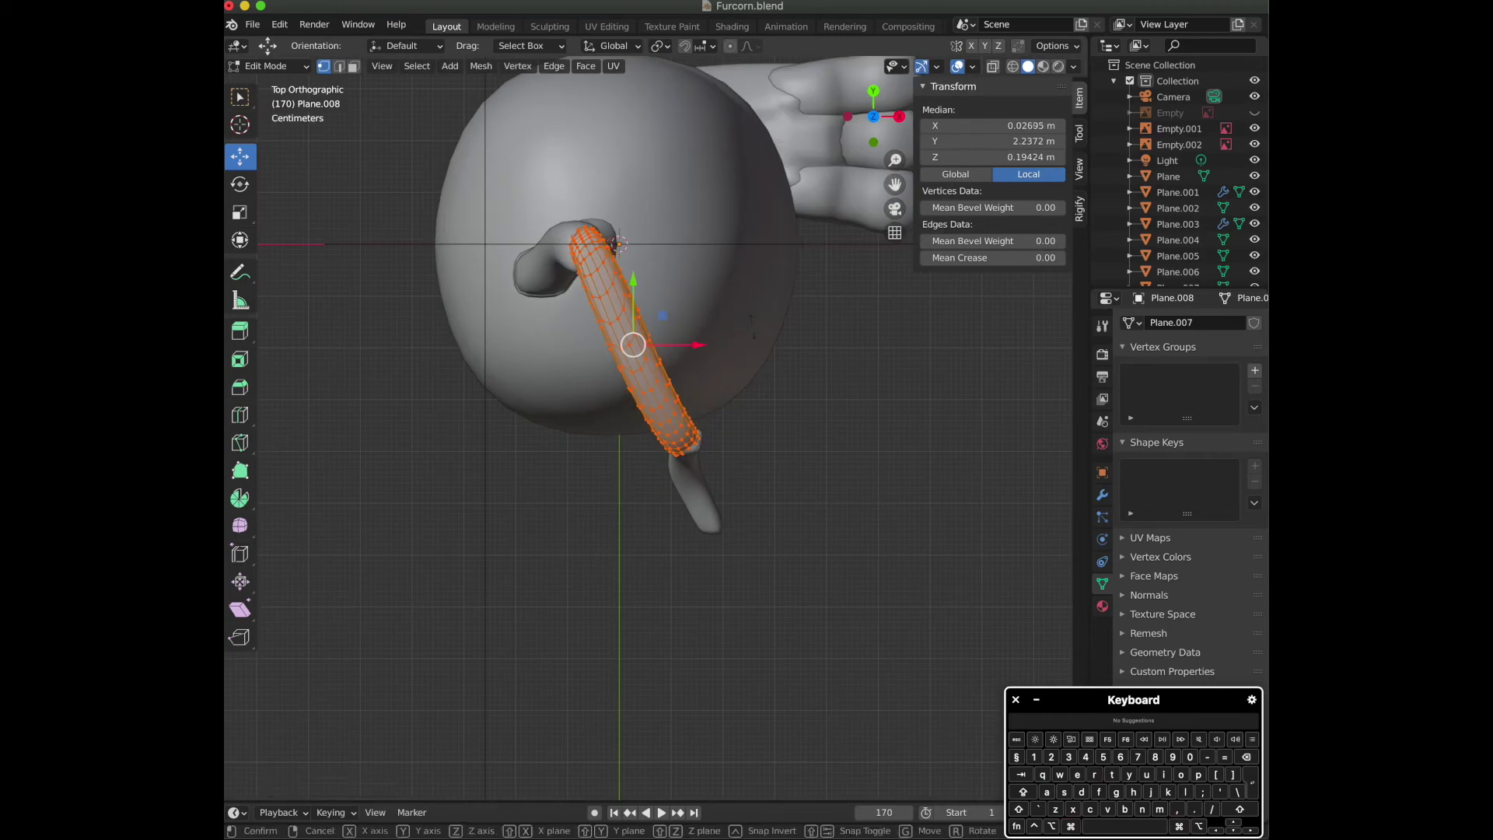
pyautogui.click(723, 332)
pyautogui.moveTo(702, 346); pyautogui.dragTo(706, 349)
pyautogui.press('r')
pyautogui.click(707, 349)
pyautogui.press('Tab')
pyautogui.moveTo(810, 491); pyautogui.dragTo(747, 263, button='middle')
pyautogui.scroll(10, 852, 180)
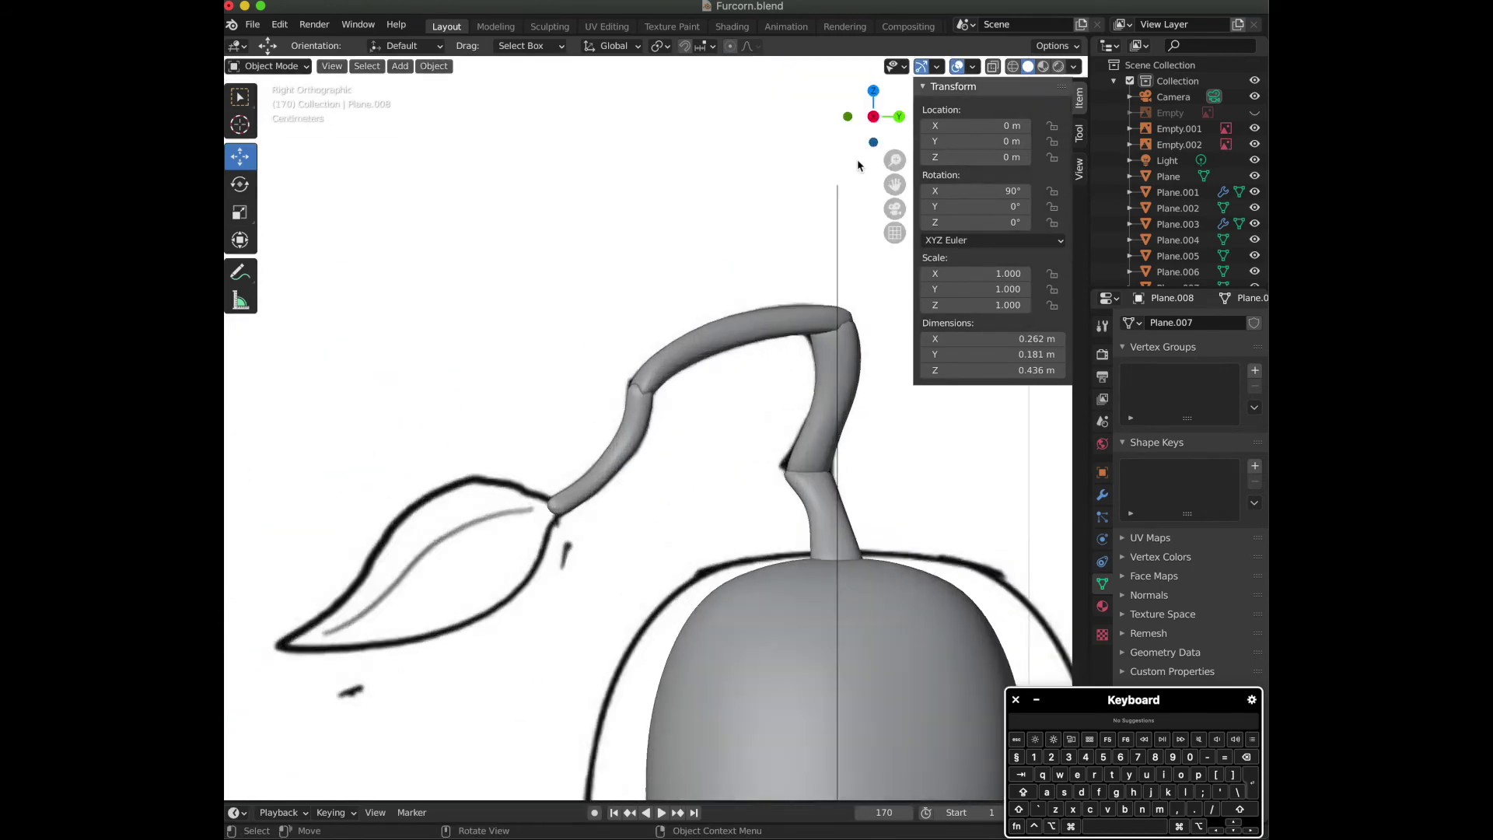
# Hide the reference images Empty.001 and Empty.002 and switch the viewport to Rendered shading.
pyautogui.scroll(-2, 865, 166)
pyautogui.moveTo(895, 185); pyautogui.dragTo(1042, 113)
pyautogui.scroll(-3, 783, 236)
pyautogui.moveTo(873, 117)
pyautogui.mouseDown()
pyautogui.moveTo(1038, 159)
pyautogui.moveTo(1213, 113)
pyautogui.moveTo(894, 152)
pyautogui.moveTo(848, 122)
pyautogui.mouseUp()
pyautogui.scroll(-8, 867, 144)
pyautogui.click(1255, 129)
pyautogui.click(1254, 145)
pyautogui.click(1058, 66)
pyautogui.moveTo(895, 184); pyautogui.dragTo(832, 183)
pyautogui.scroll(3, 902, 148)
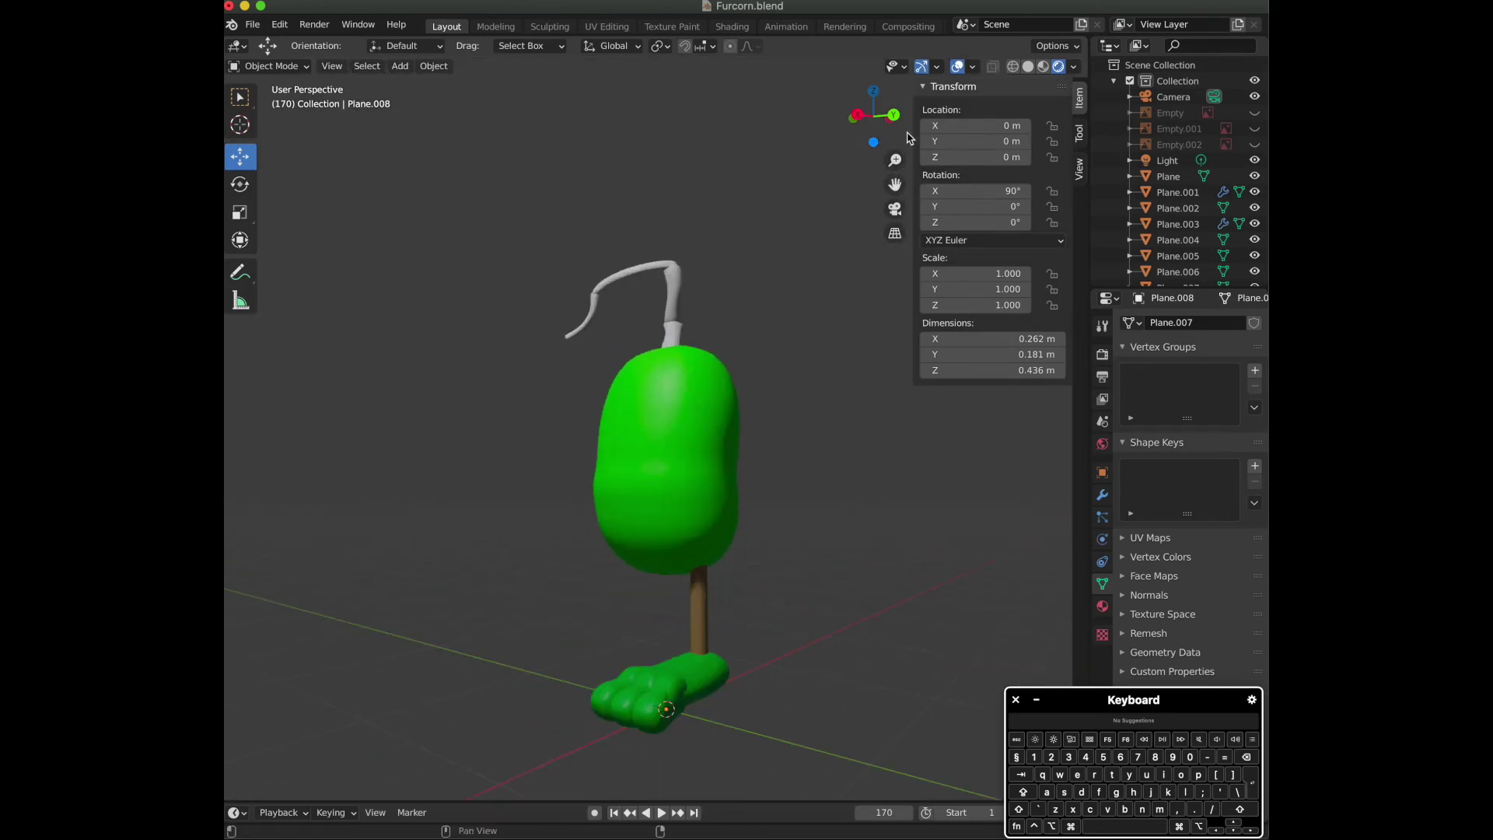
# Show Empty.001 again and give the lowest stem segment a new material with its base colour sampled from the lighter brown branch swatch.
pyautogui.moveTo(874, 116); pyautogui.dragTo(862, 122)
pyautogui.click(1255, 128)
pyautogui.scroll(-3, 898, 195)
pyautogui.click(886, 115)
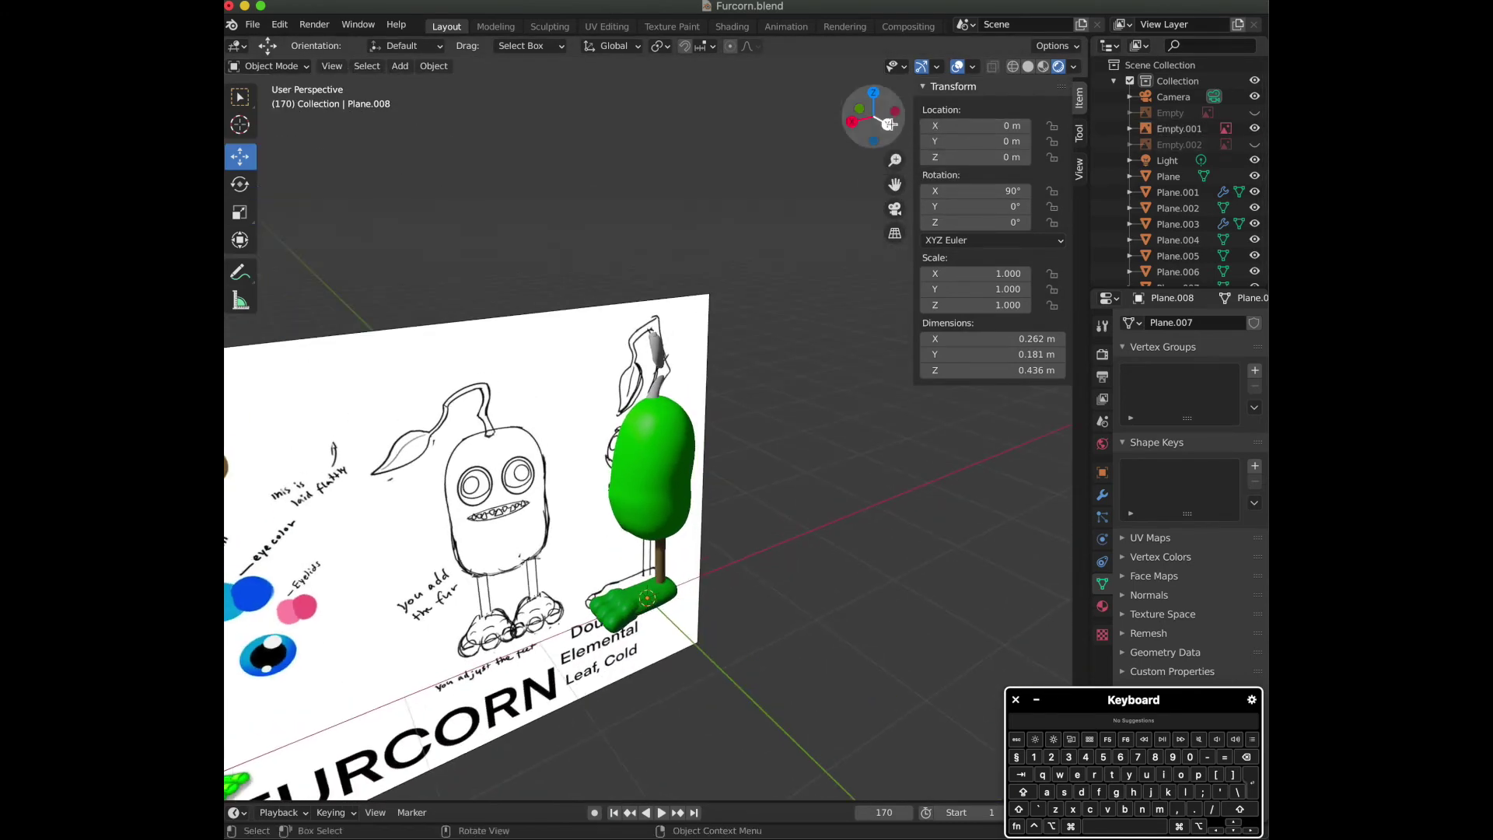
pyautogui.click(728, 366)
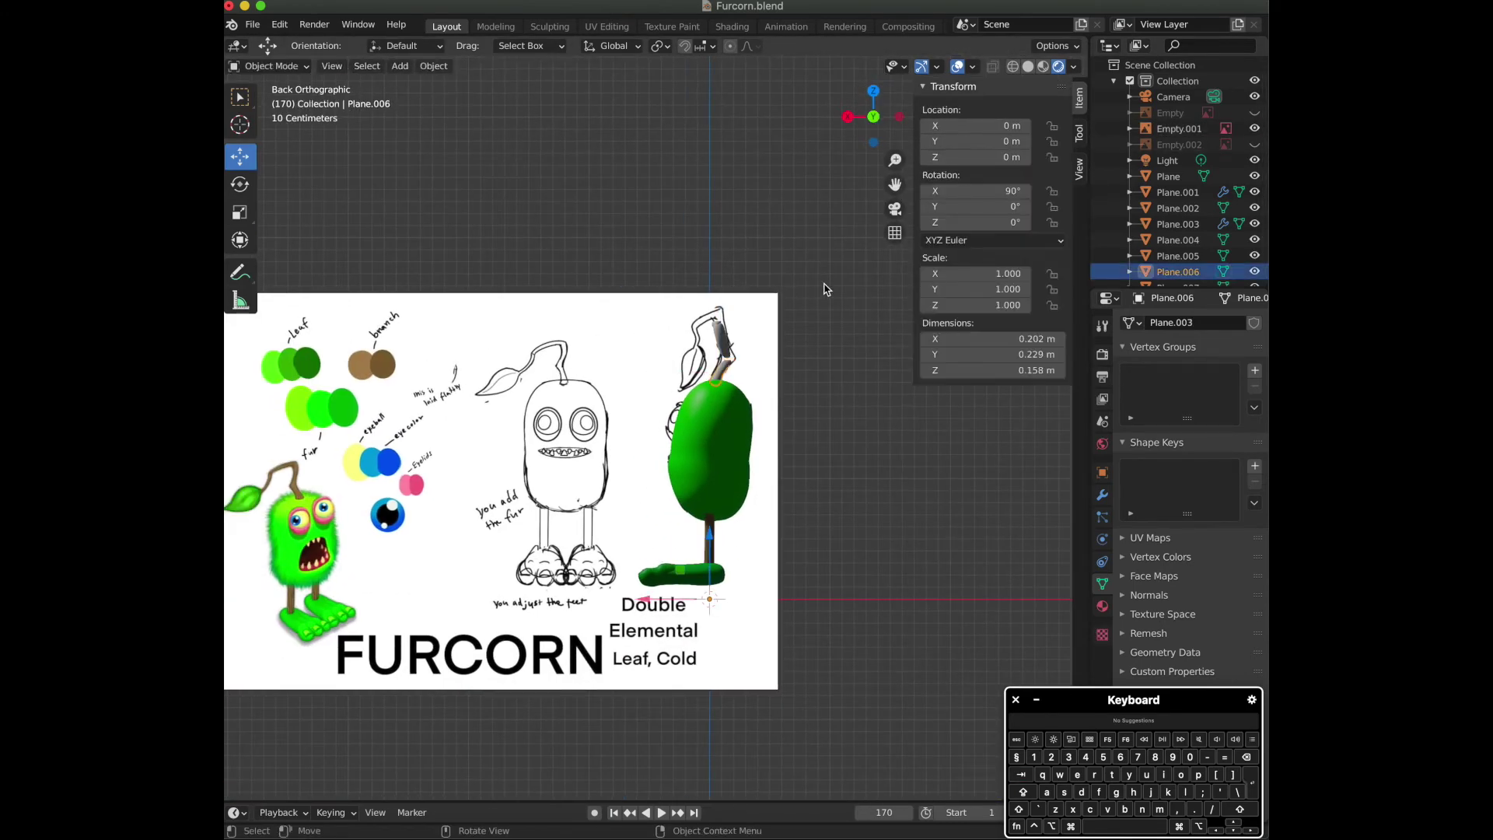
pyautogui.moveTo(895, 185); pyautogui.dragTo(1019, 180)
pyautogui.click(1103, 607)
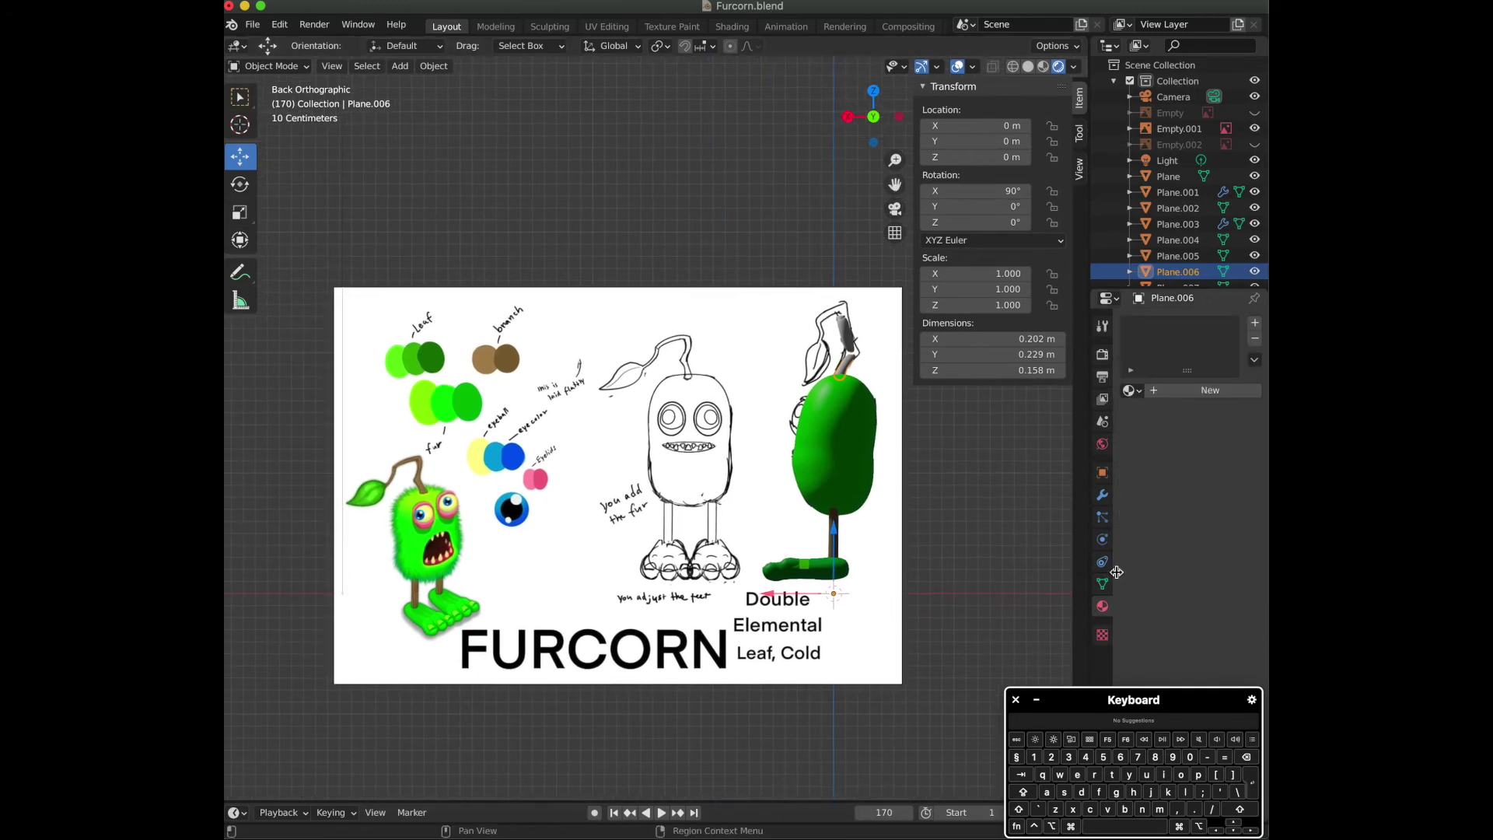
pyautogui.click(1200, 394)
pyautogui.click(1202, 554)
pyautogui.click(1225, 483)
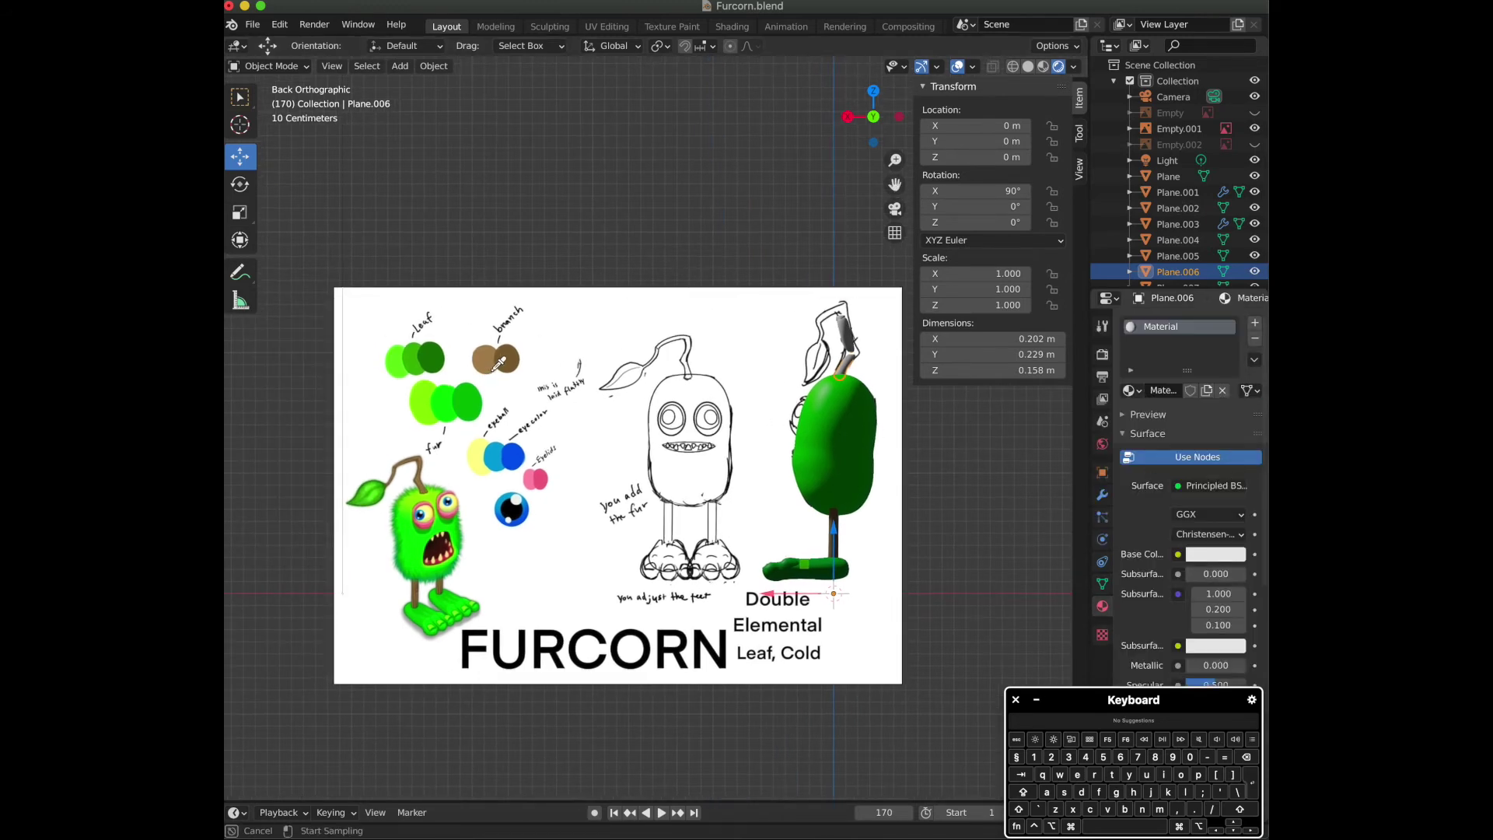
pyautogui.click(491, 354)
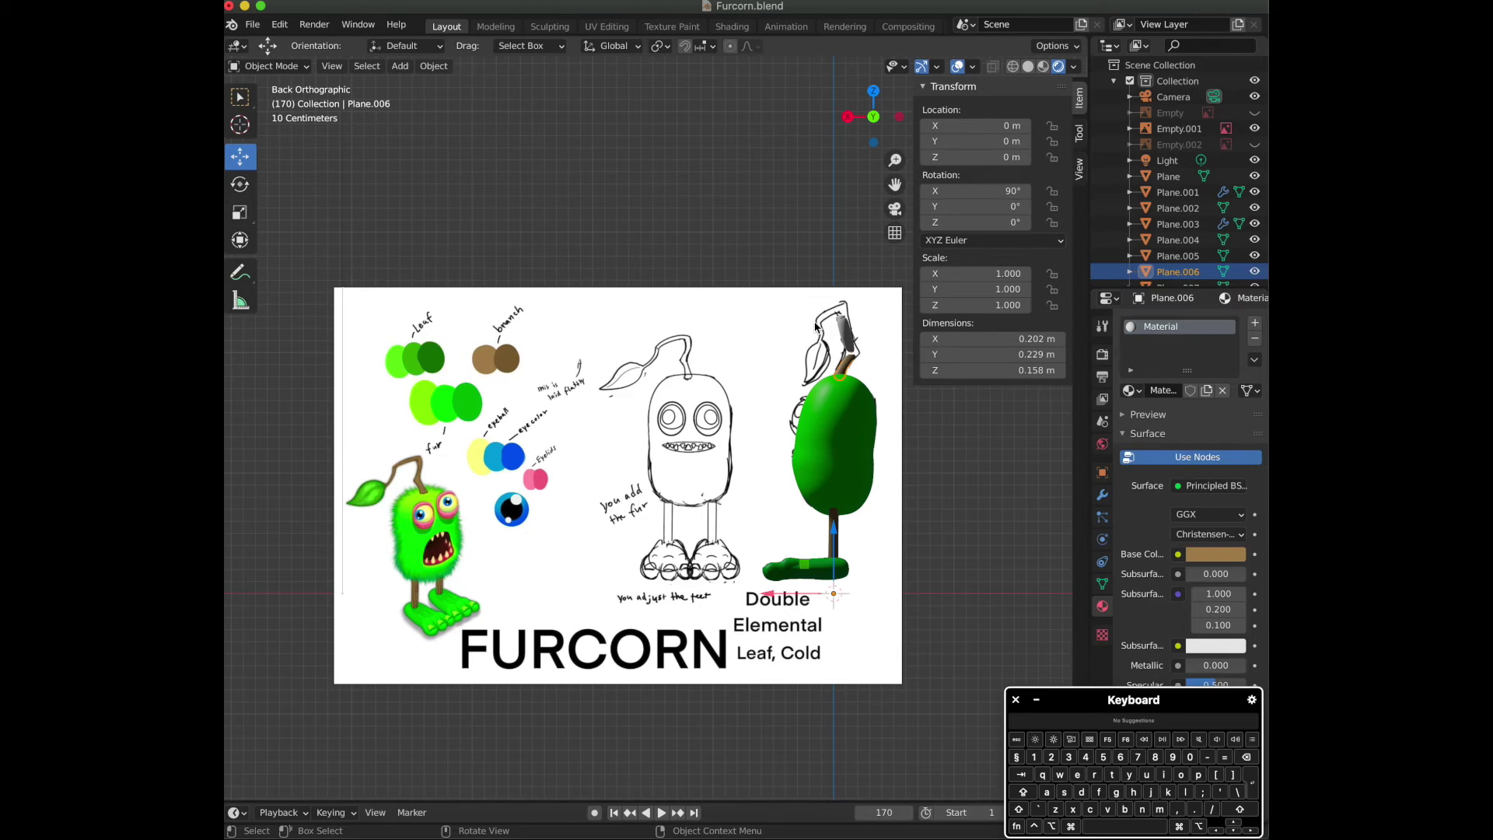
# Give the second stem segment a new material with its base colour sampled from the lighter brown branch swatch.
pyautogui.click(846, 334)
pyautogui.click(1202, 398)
pyautogui.click(1216, 553)
pyautogui.click(1236, 548)
pyautogui.click(488, 354)
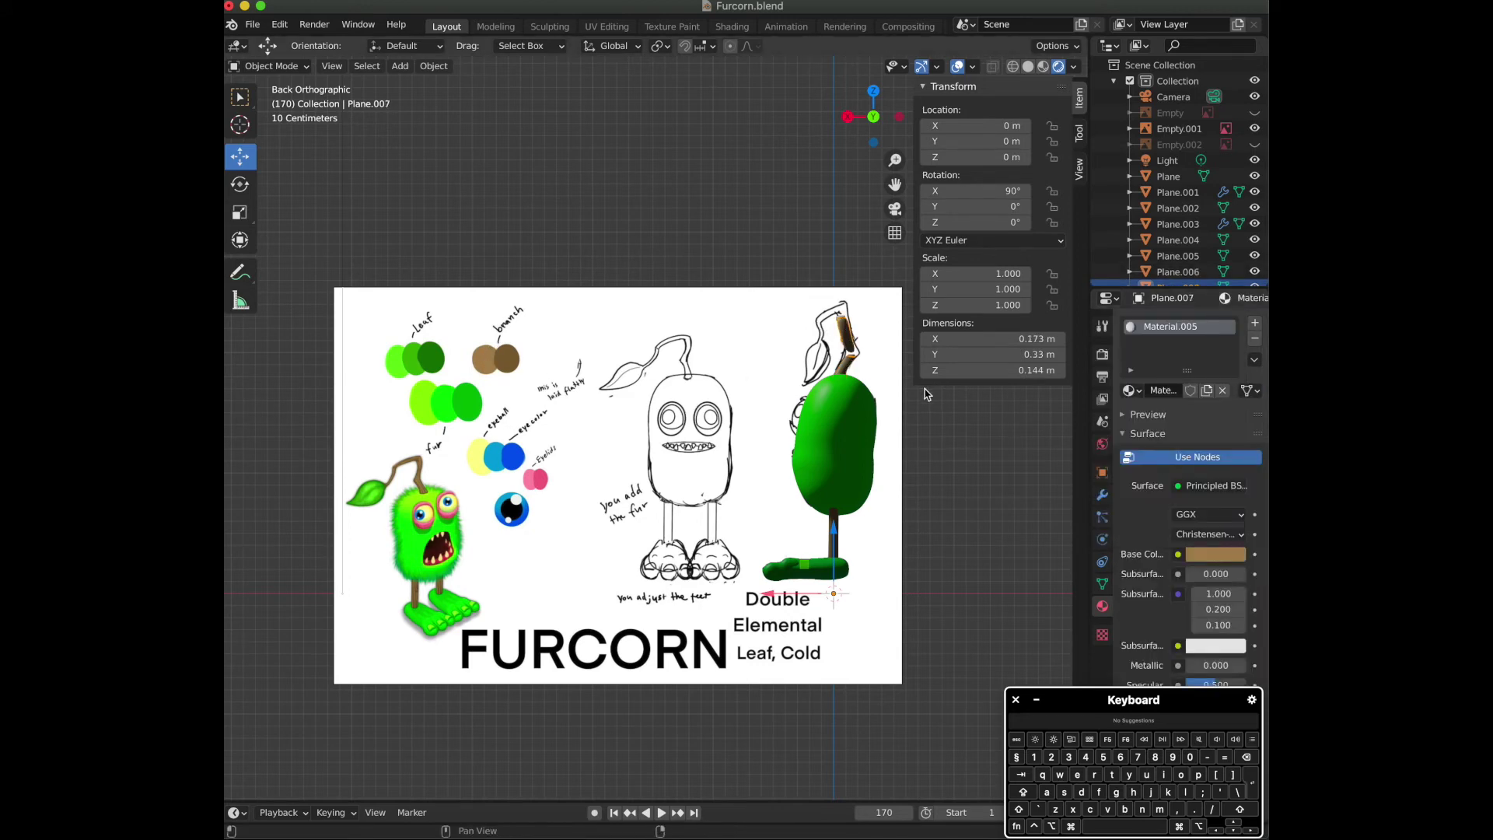
# Give the curved arm segment a new material with its base colour sampled from the lighter brown branch swatch.
pyautogui.click(843, 116)
pyautogui.click(657, 319)
pyautogui.click(898, 116)
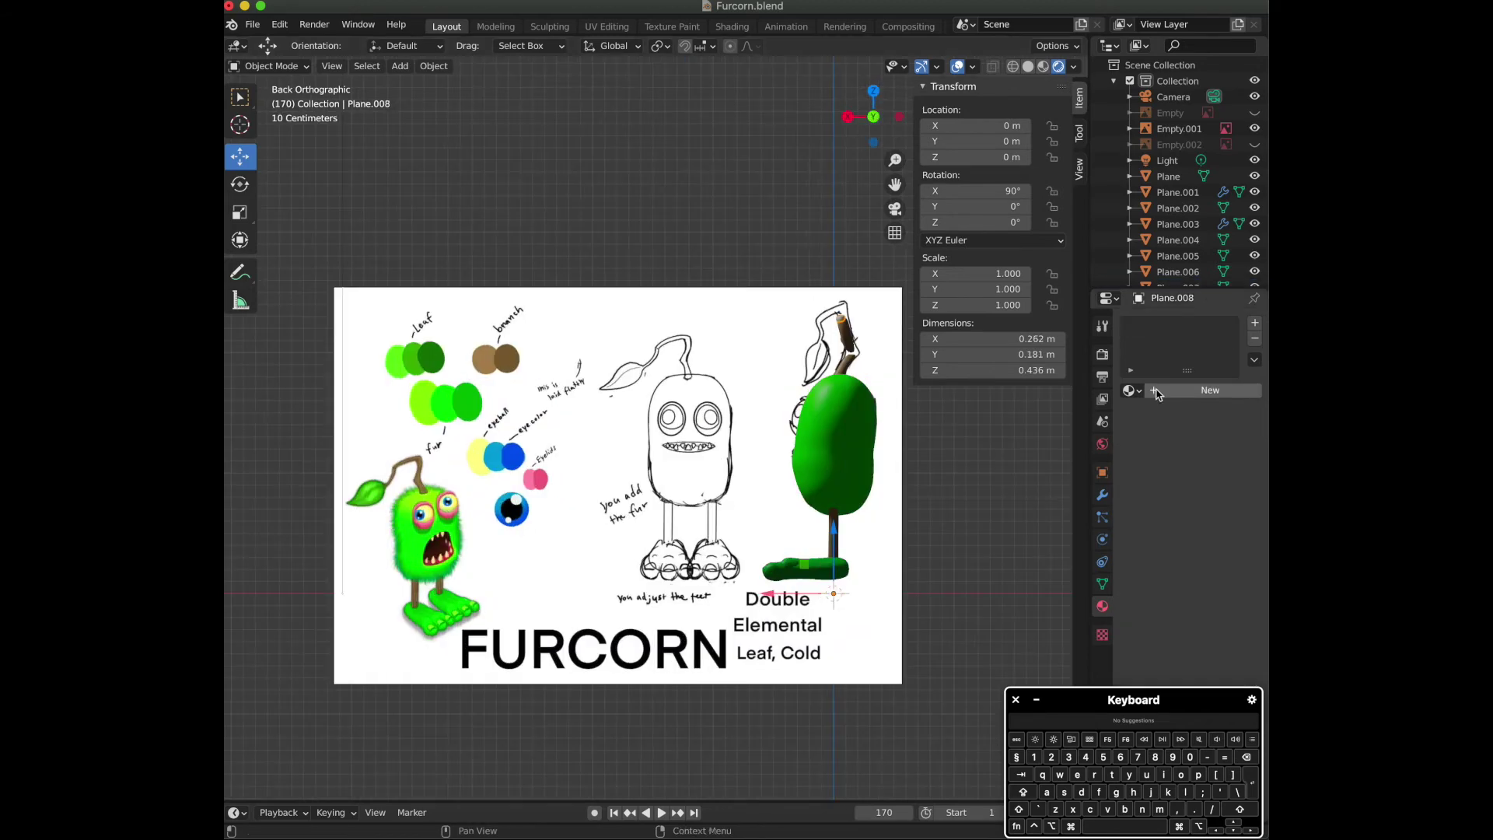
pyautogui.click(1166, 395)
pyautogui.click(1219, 559)
pyautogui.click(1231, 483)
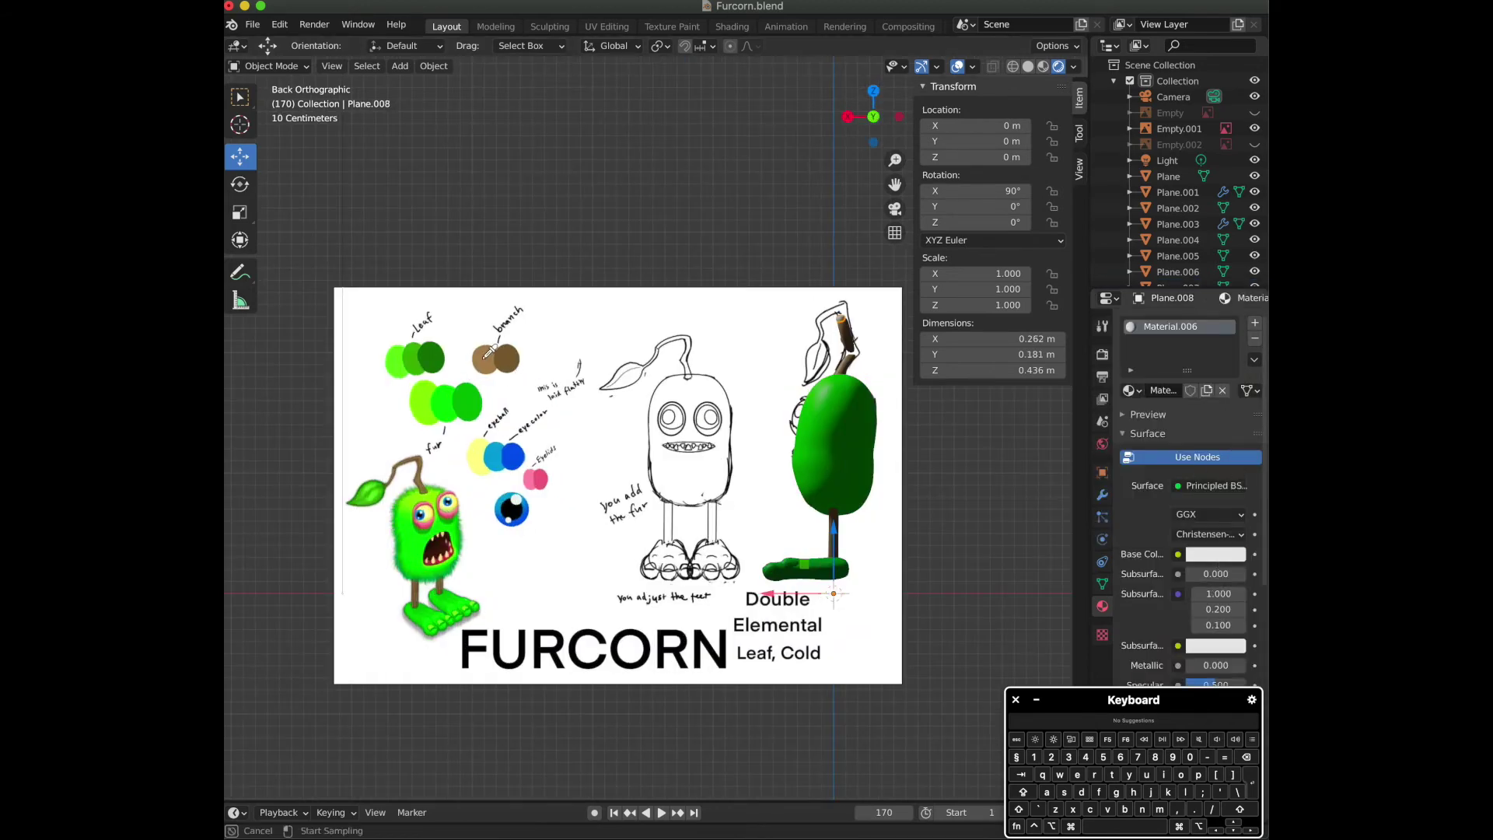
pyautogui.click(484, 358)
# Give the small end segment a new material with its base colour sampled from the lighter brown branch swatch.
pyautogui.click(846, 117)
pyautogui.click(639, 354)
pyautogui.click(898, 117)
pyautogui.click(898, 116)
pyautogui.click(1210, 389)
pyautogui.click(1216, 554)
pyautogui.click(1232, 478)
pyautogui.click(488, 356)
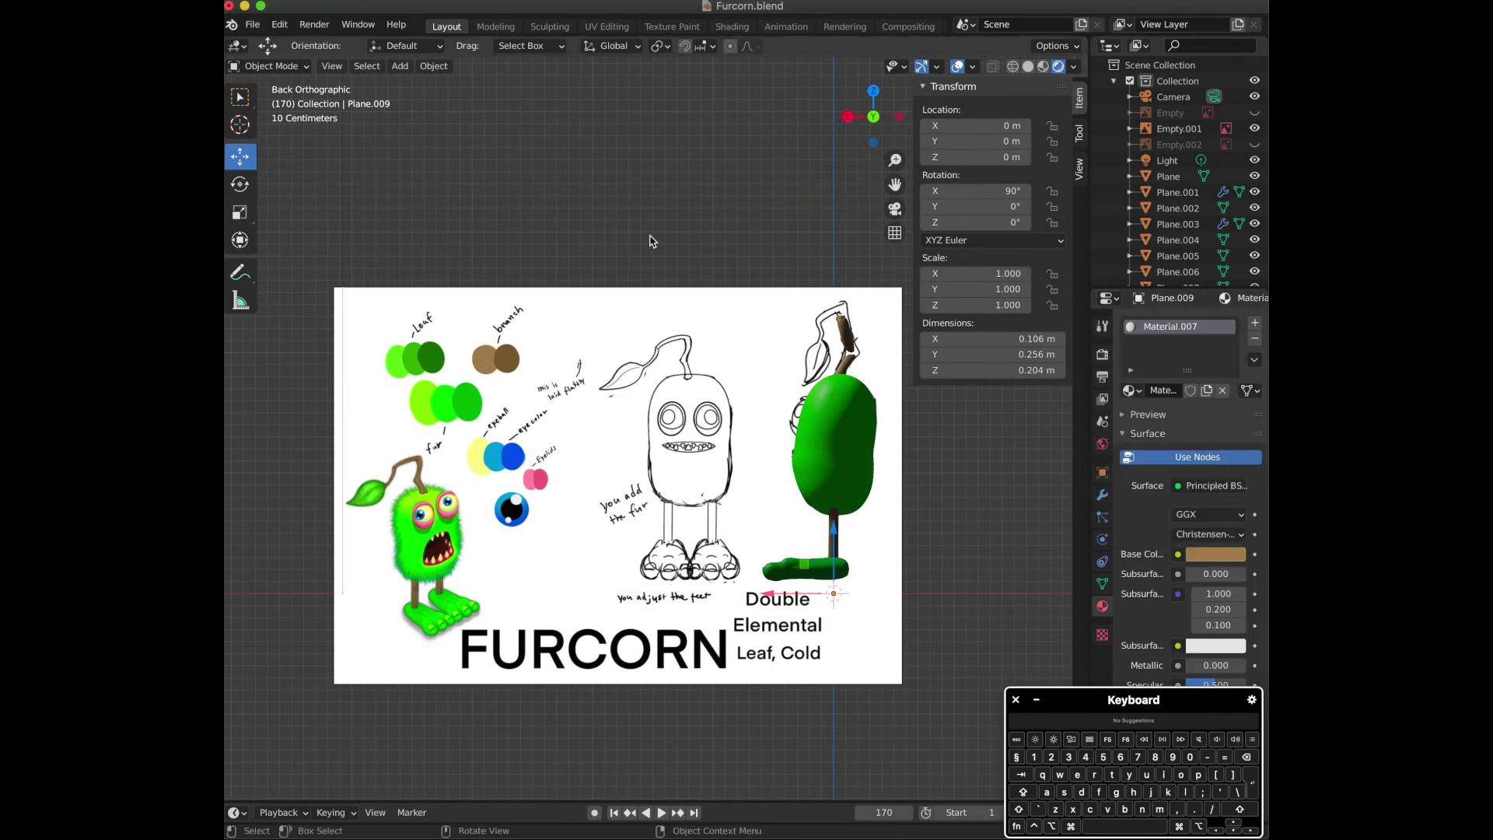
# Examine the coloured creature and its brown stem from several sides, ending in the left side view.
pyautogui.click(848, 117)
pyautogui.scroll(5, 760, 206)
pyautogui.moveTo(864, 121); pyautogui.dragTo(972, 143)
pyautogui.moveTo(894, 184); pyautogui.dragTo(1128, 269)
pyautogui.moveTo(875, 120); pyautogui.dragTo(229, 76)
pyautogui.click(876, 114)
pyautogui.scroll(-3, 866, 145)
pyautogui.moveTo(870, 128); pyautogui.dragTo(696, 147)
pyautogui.click(869, 122)
pyautogui.moveTo(894, 185); pyautogui.dragTo(837, 207)
pyautogui.moveTo(867, 126)
pyautogui.mouseDown()
pyautogui.moveTo(836, 167)
pyautogui.moveTo(610, 233)
pyautogui.moveTo(467, 139)
pyautogui.moveTo(873, 115)
pyautogui.mouseUp()
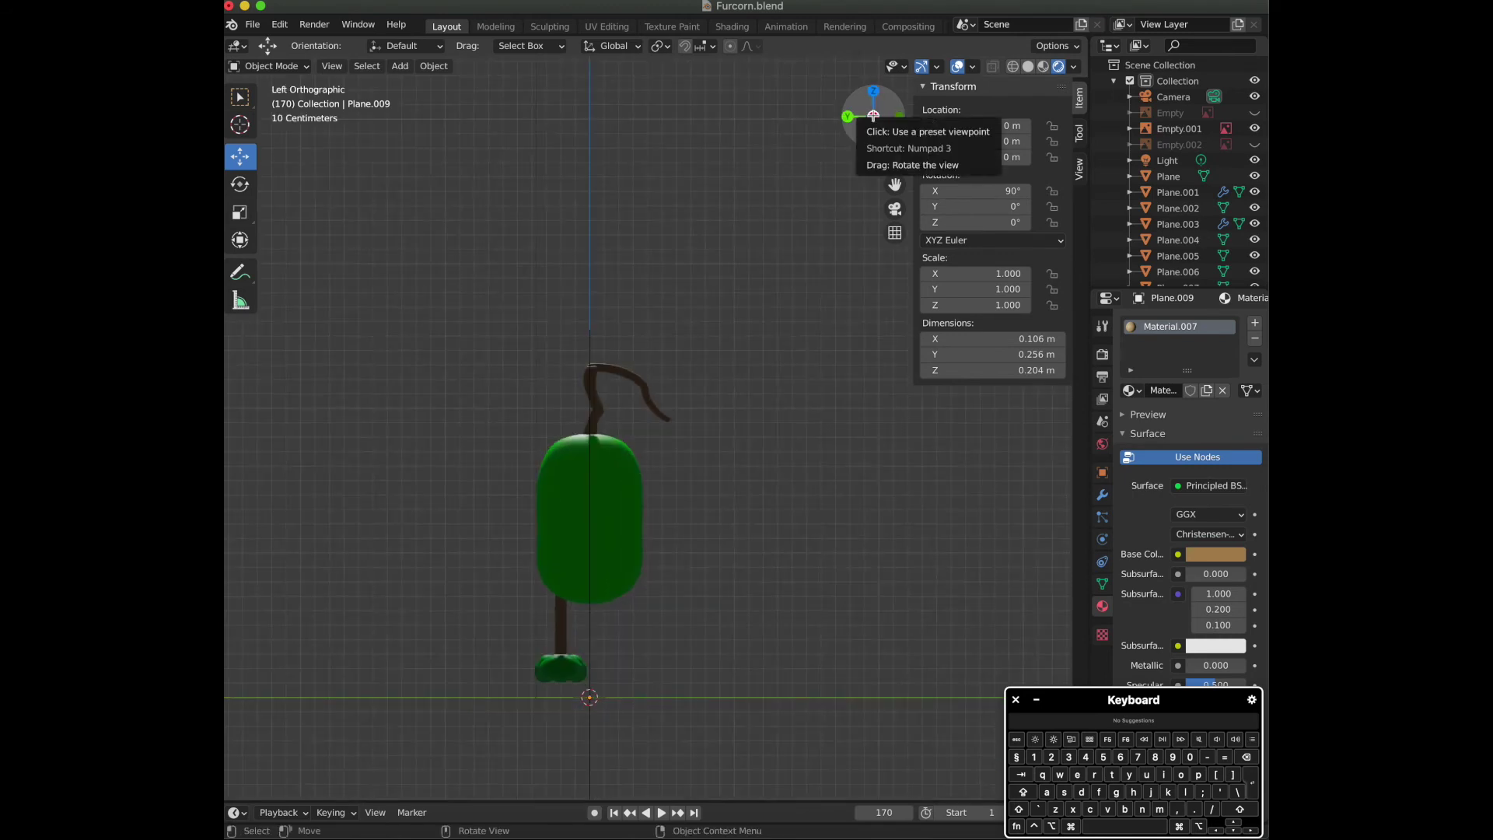
# Reshape the second stem segment slightly in the Sculpting workspace, undoing the first stroke, and return to the Layout workspace.
pyautogui.scroll(7, 552, 322)
pyautogui.click(461, 318)
pyautogui.press('Tab')
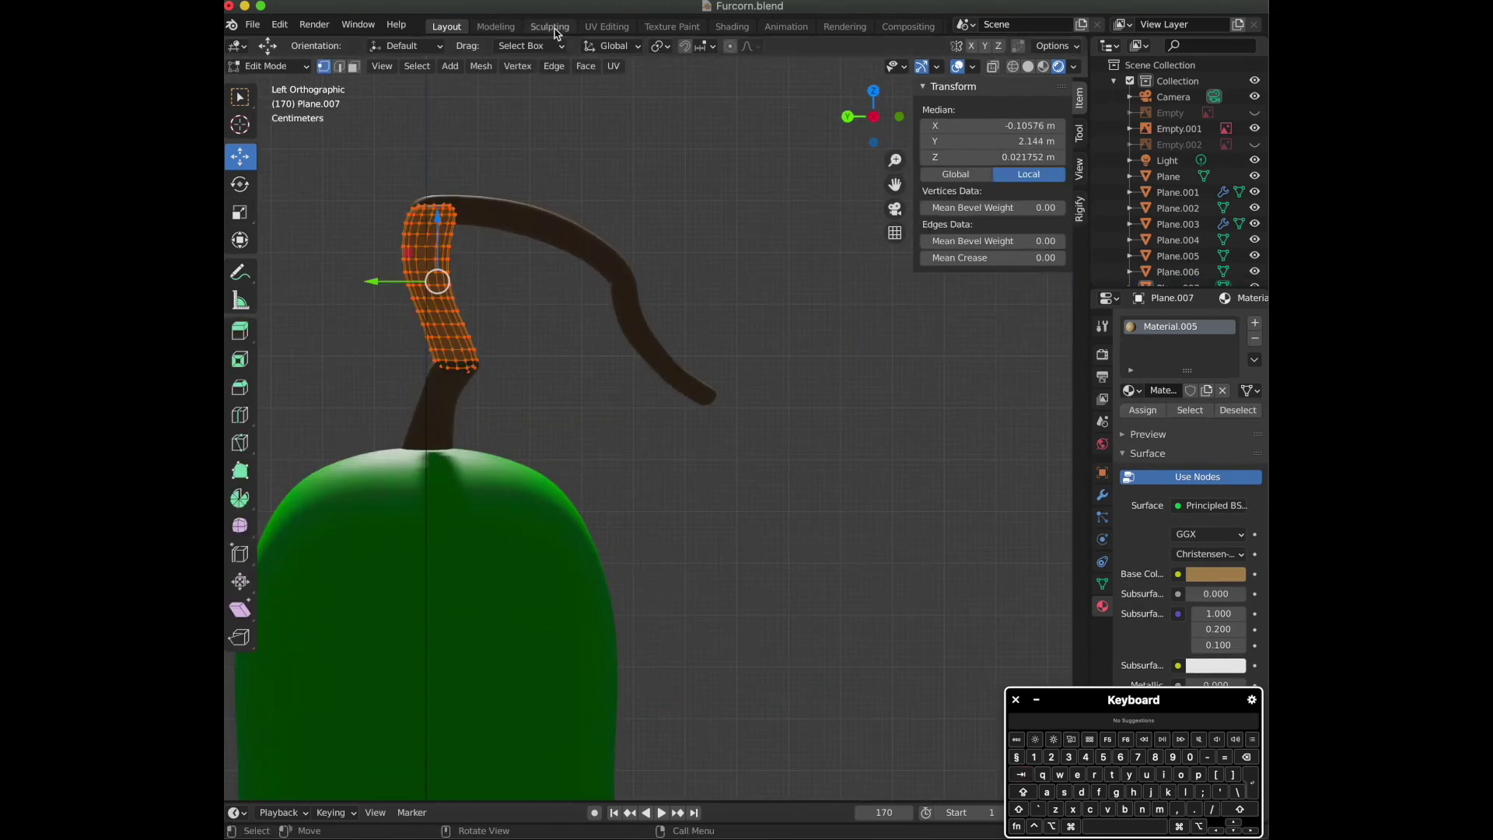
pyautogui.click(550, 26)
pyautogui.moveTo(884, 507); pyautogui.dragTo(878, 542)
pyautogui.hotkey('ctrl', 'z')
pyautogui.moveTo(921, 336); pyautogui.dragTo(919, 317)
pyautogui.press('Tab')
pyautogui.press('Tab')
pyautogui.click(448, 28)
pyautogui.moveTo(844, 111); pyautogui.dragTo(867, 125)
pyautogui.click(867, 124)
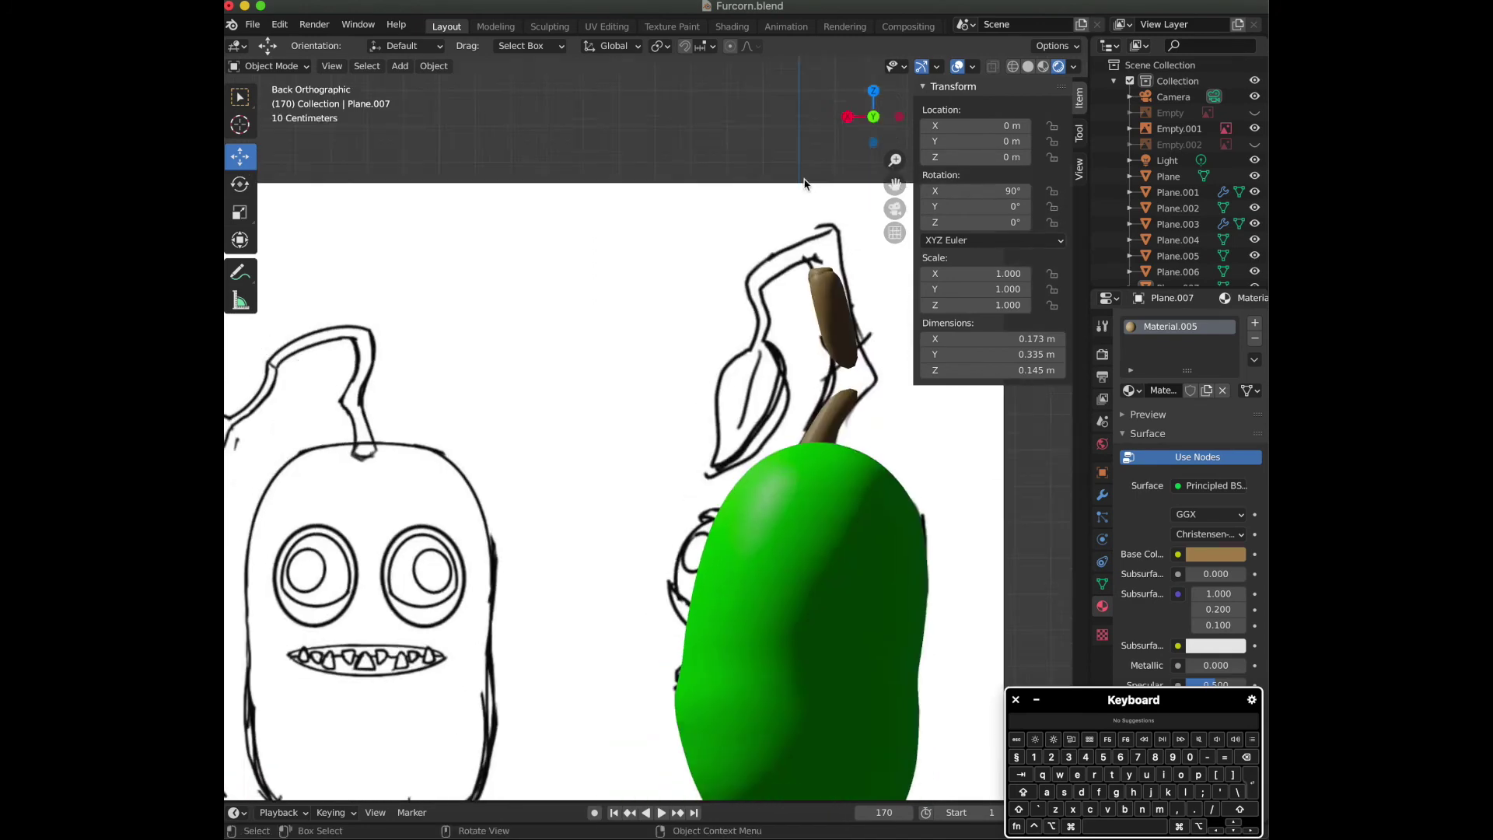
pyautogui.scroll(-2, 804, 183)
pyautogui.press('Tab')
pyautogui.press('Tab')
# Add a Subdivision Surface modifier to the small end segment.
pyautogui.click(899, 117)
pyautogui.scroll(5, 659, 389)
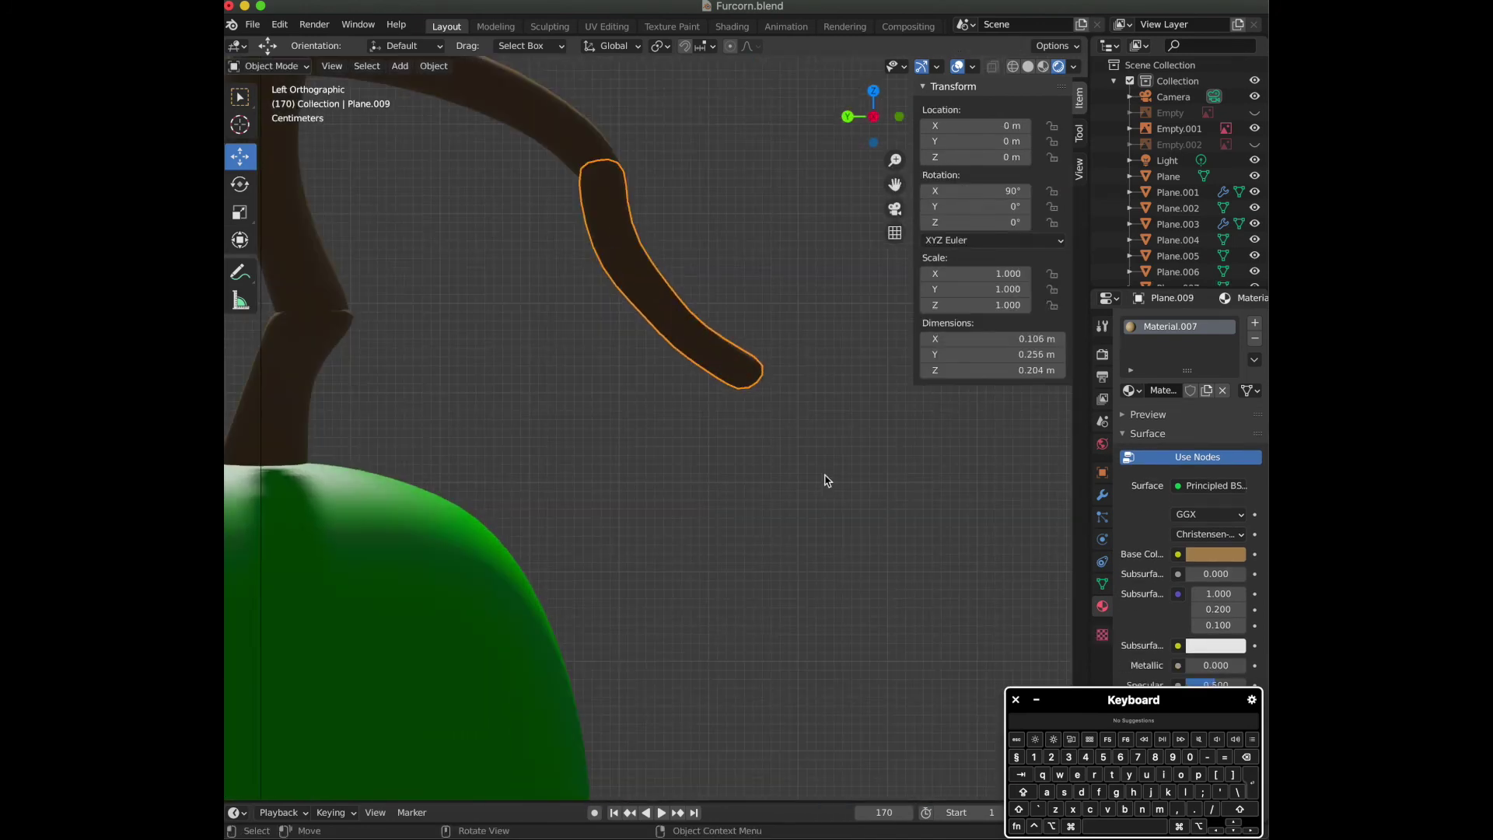
pyautogui.click(1103, 493)
pyautogui.click(1190, 322)
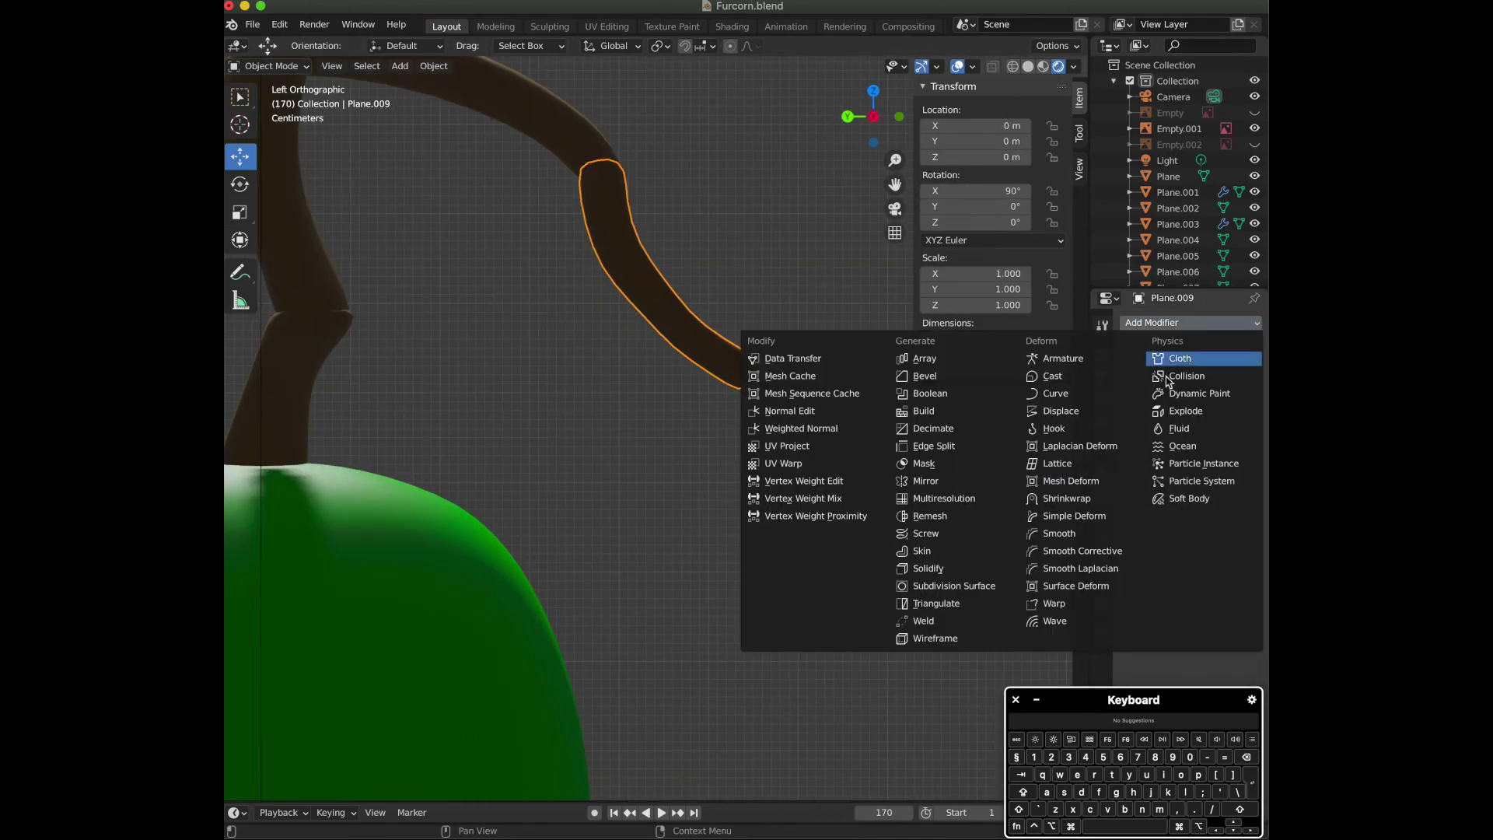
pyautogui.click(951, 586)
# Add a Subdivision Surface modifier to the curved arm segment.
pyautogui.scroll(-2, 606, 283)
pyautogui.click(606, 283)
pyautogui.click(608, 263)
pyautogui.click(1190, 322)
pyautogui.click(951, 588)
# Add a Subdivision Surface modifier to the second stem segment and to the lowest stem segment, and clear the selection.
pyautogui.click(378, 273)
pyautogui.click(1190, 322)
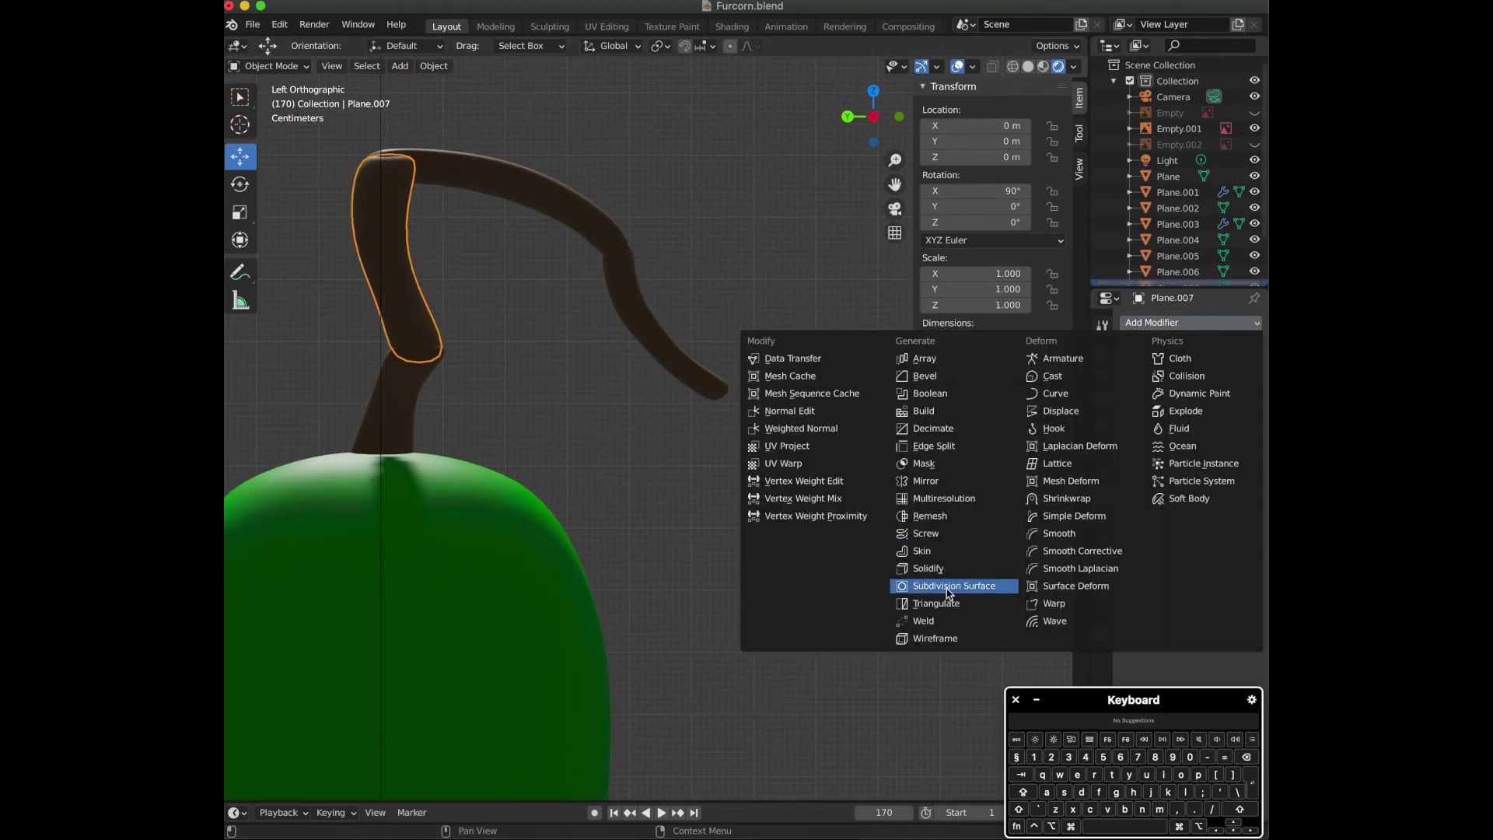
pyautogui.click(952, 588)
pyautogui.click(392, 405)
pyautogui.click(1175, 324)
pyautogui.click(952, 588)
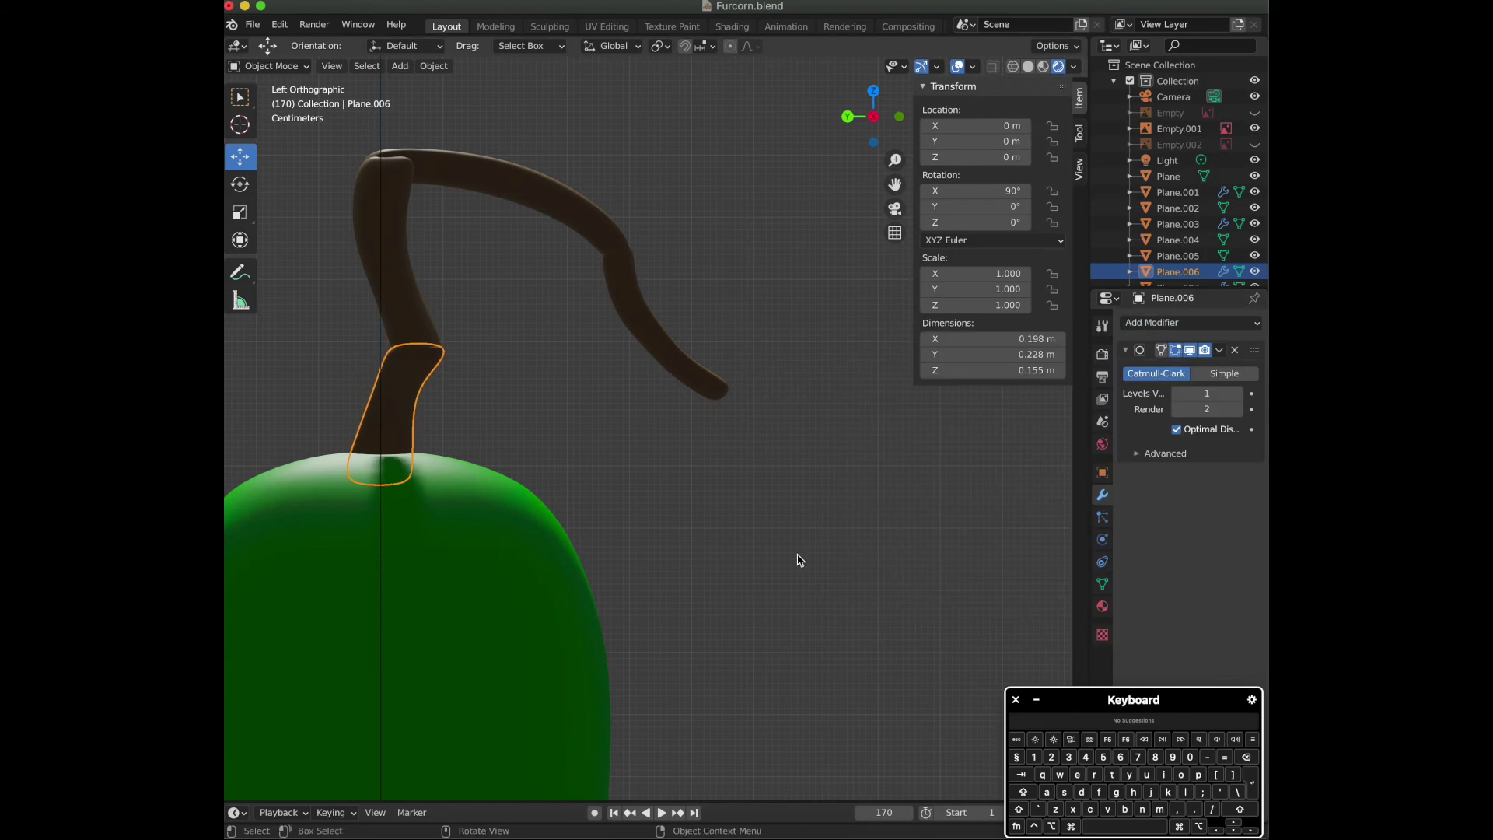
pyautogui.press('Tab')
pyautogui.click(799, 554)
pyautogui.press('Tab')
pyautogui.click(799, 553)
# Examine the whole creature from the back, side and front to check the smoothed stem.
pyautogui.scroll(-3, 799, 553)
pyautogui.moveTo(864, 124); pyautogui.dragTo(684, 137)
pyautogui.scroll(-5, 809, 202)
pyautogui.moveTo(451, 369); pyautogui.dragTo(855, 194, button='middle')
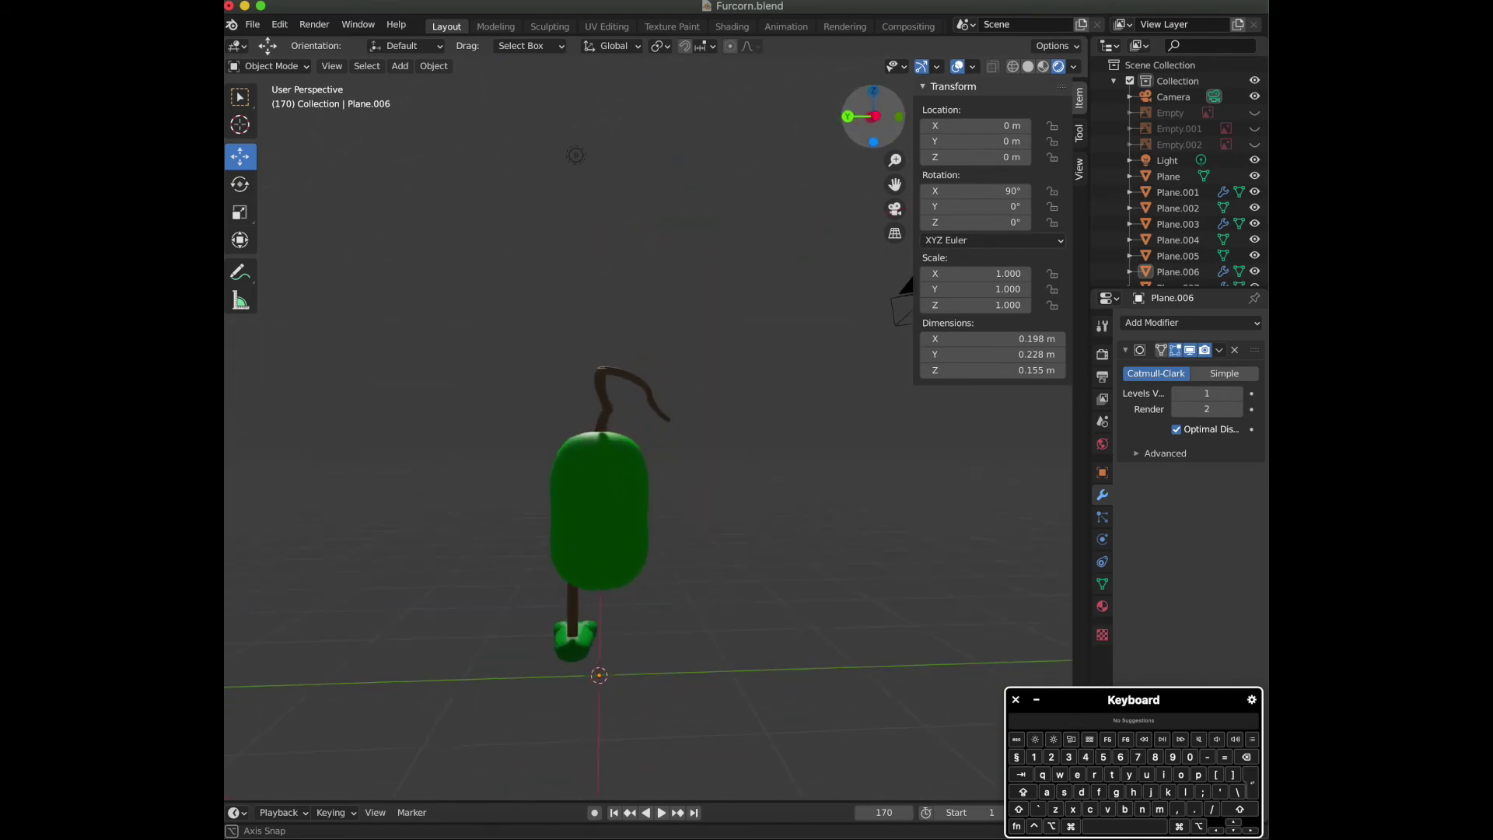
pyautogui.moveTo(878, 112); pyautogui.dragTo(1011, 128)
pyautogui.moveTo(874, 117); pyautogui.dragTo(704, 136)
pyautogui.moveTo(801, 119); pyautogui.dragTo(774, 121)
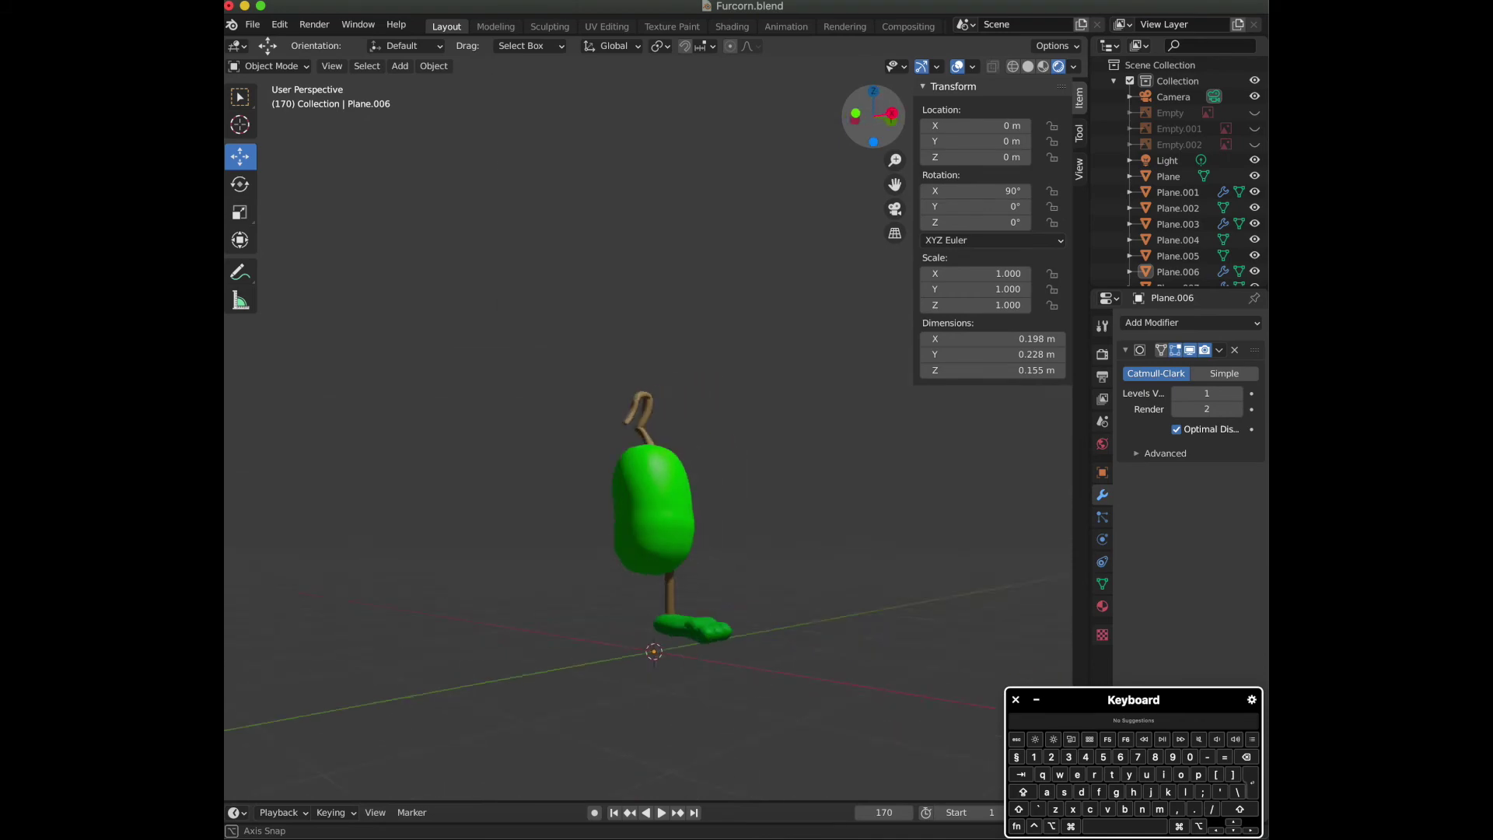
pyautogui.moveTo(773, 120); pyautogui.dragTo(758, 121)
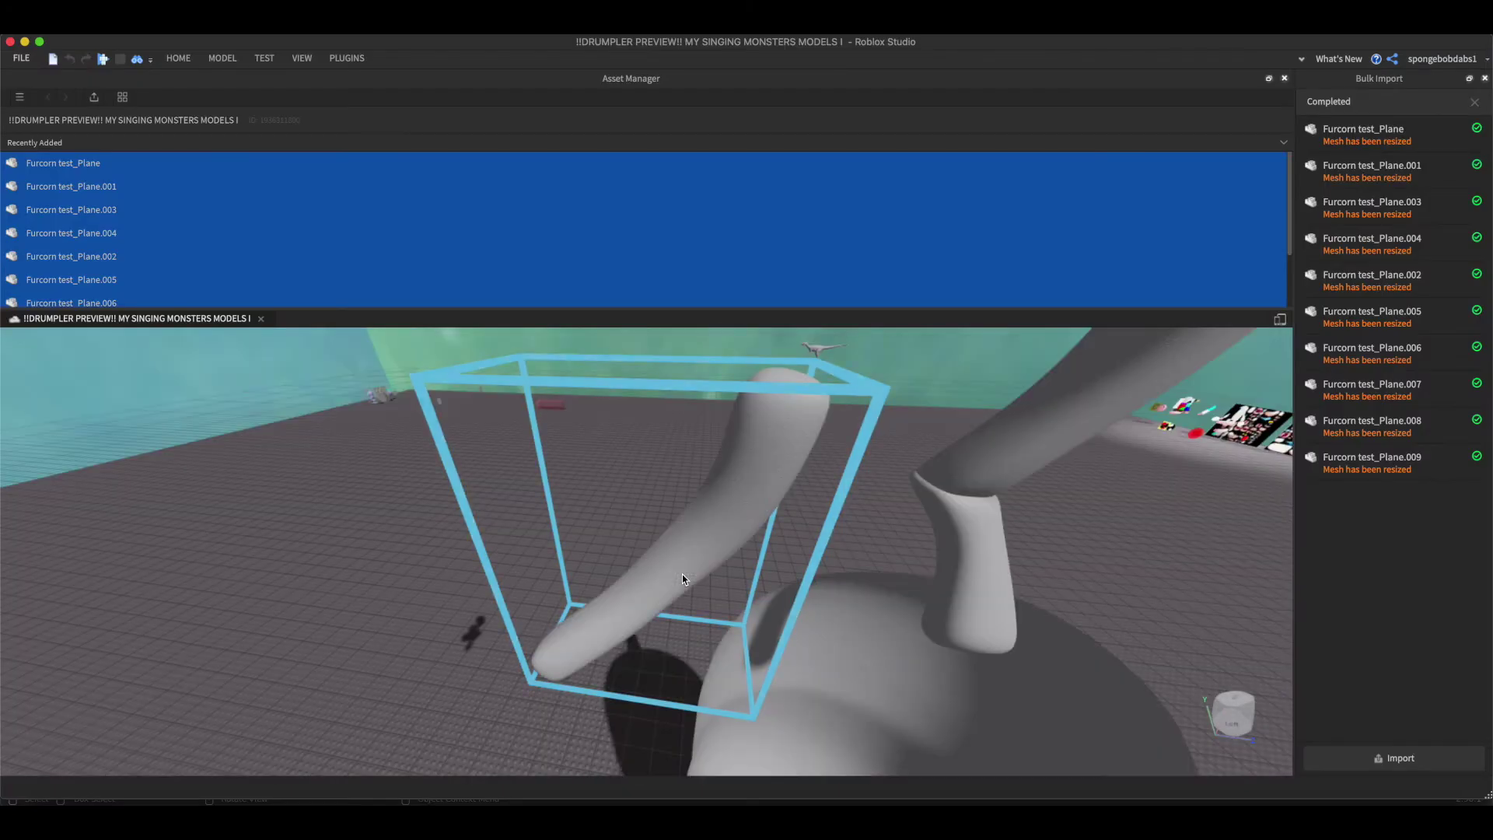
# Examine the imported Furcorn meshes in Roblox Studio from different distances and angles.
pyautogui.scroll(-5, 690, 507)
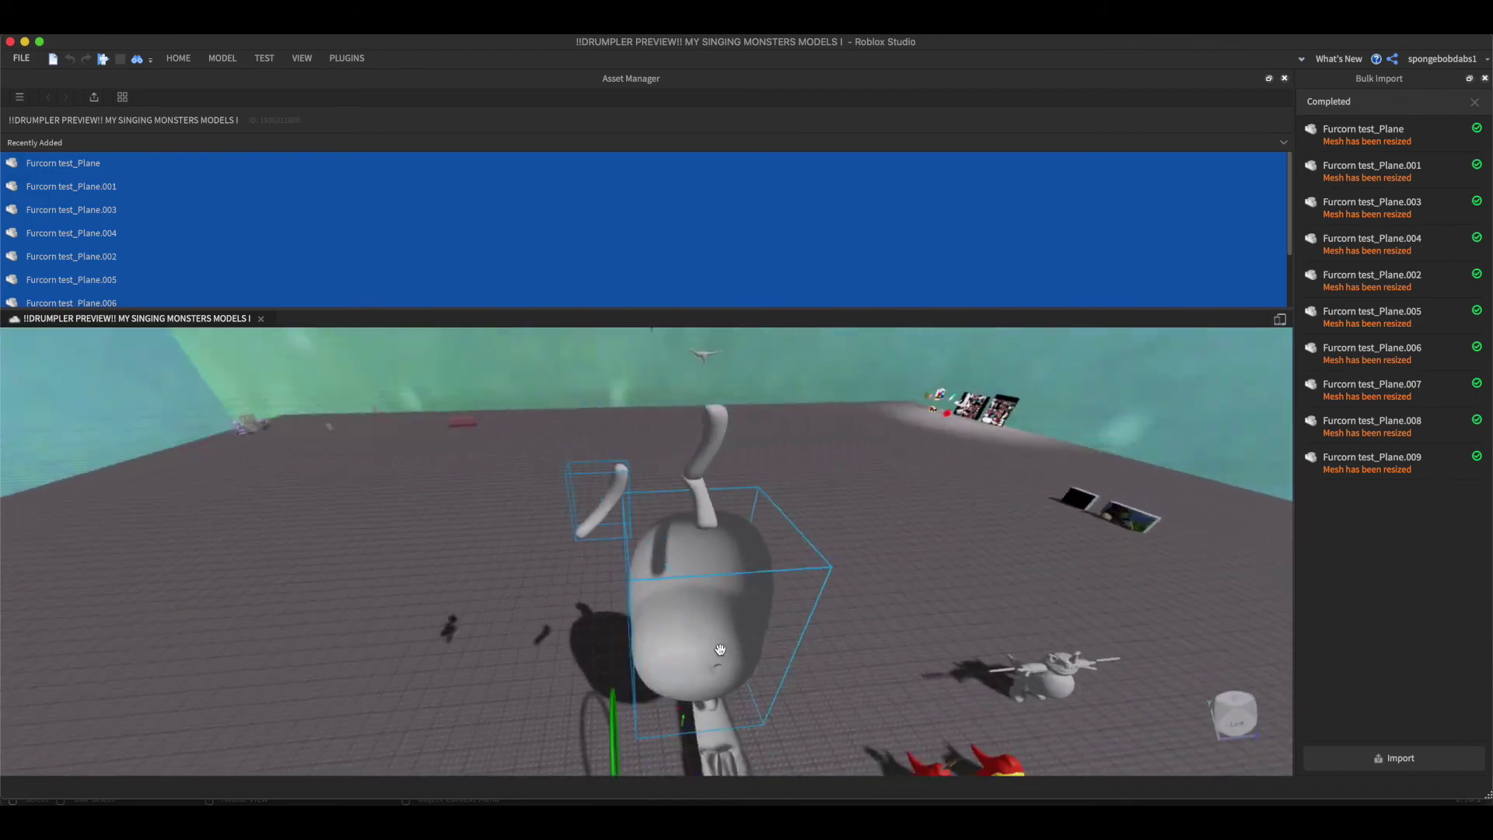
pyautogui.moveTo(719, 650); pyautogui.dragTo(576, 449, button='right')
pyautogui.press('a')
pyautogui.moveTo(563, 544); pyautogui.dragTo(694, 601, button='right')
pyautogui.press('w')
pyautogui.press('w')
pyautogui.press('s')
pyautogui.press('w')
pyautogui.press('s')
# Switch to Blender and flip the normals of the creature's entire body mesh.
pyautogui.hotkey('ctrl', 'Up')
pyautogui.click(371, 362)
pyautogui.click(552, 419)
pyautogui.press('Tab')
pyautogui.press('a')
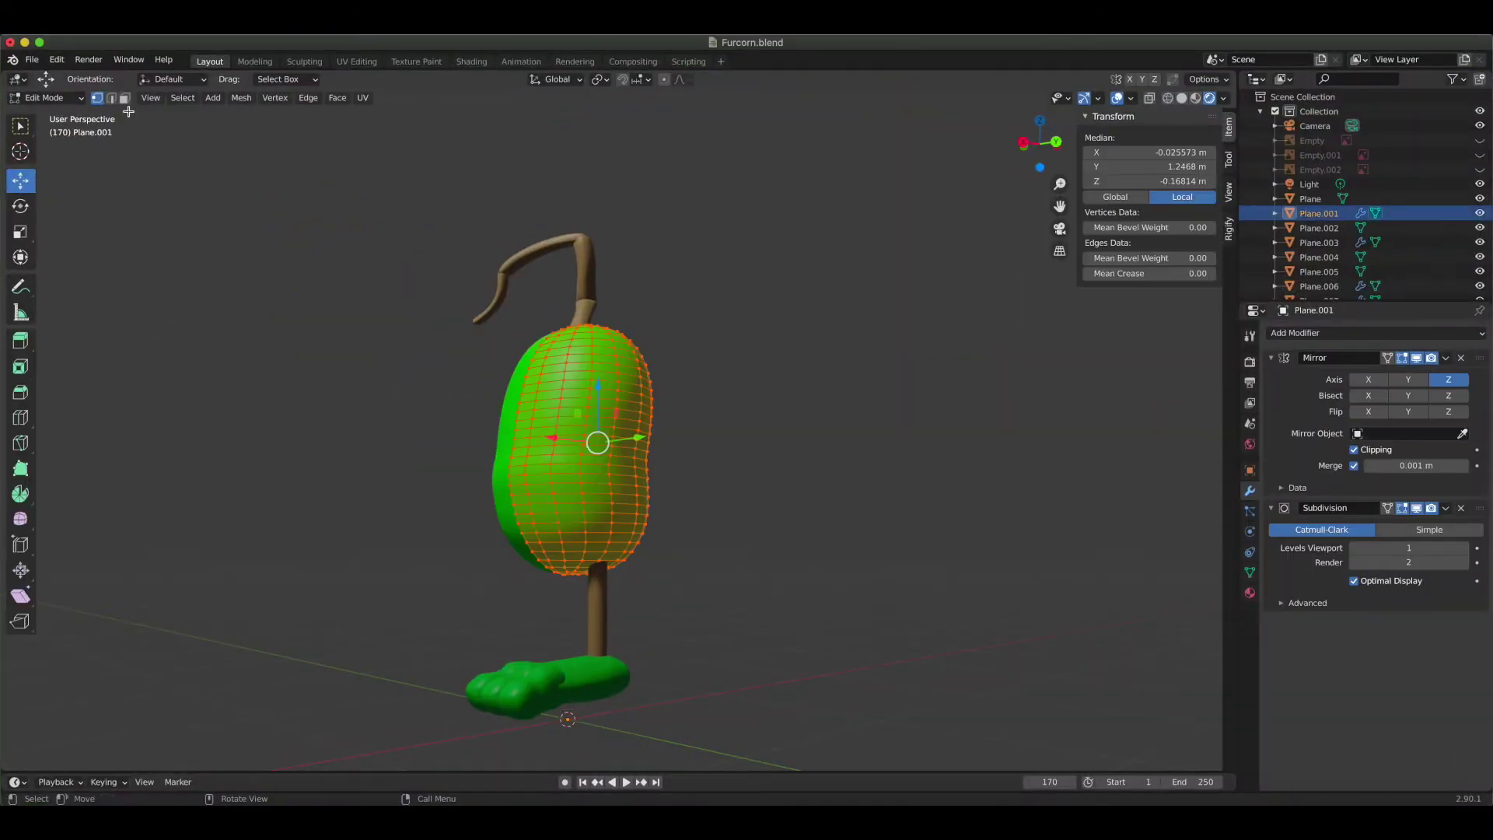
pyautogui.scroll(3, 133, 114)
pyautogui.click(241, 97)
pyautogui.moveTo(280, 129)
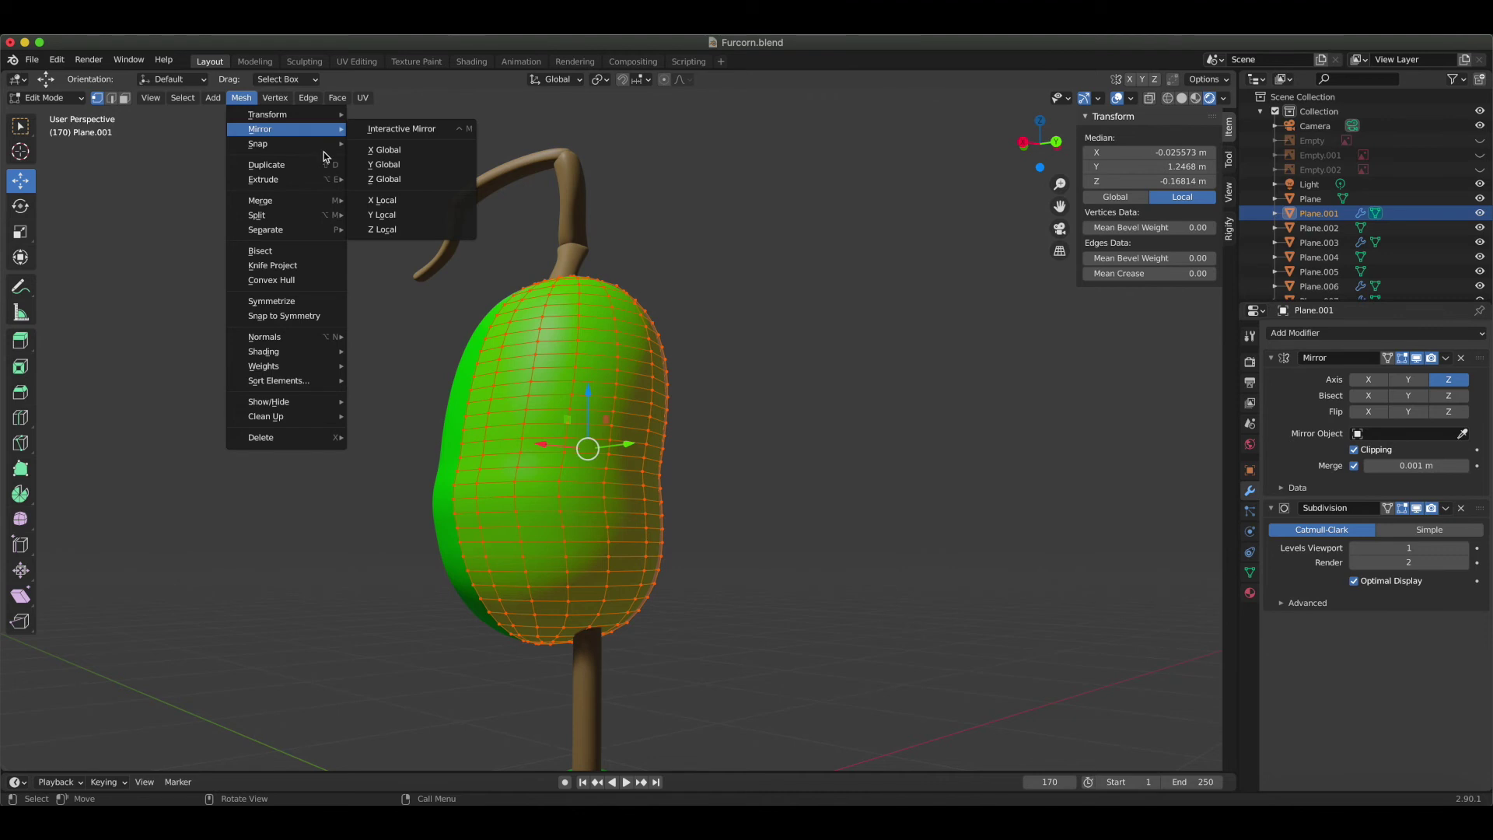
pyautogui.moveTo(315, 344)
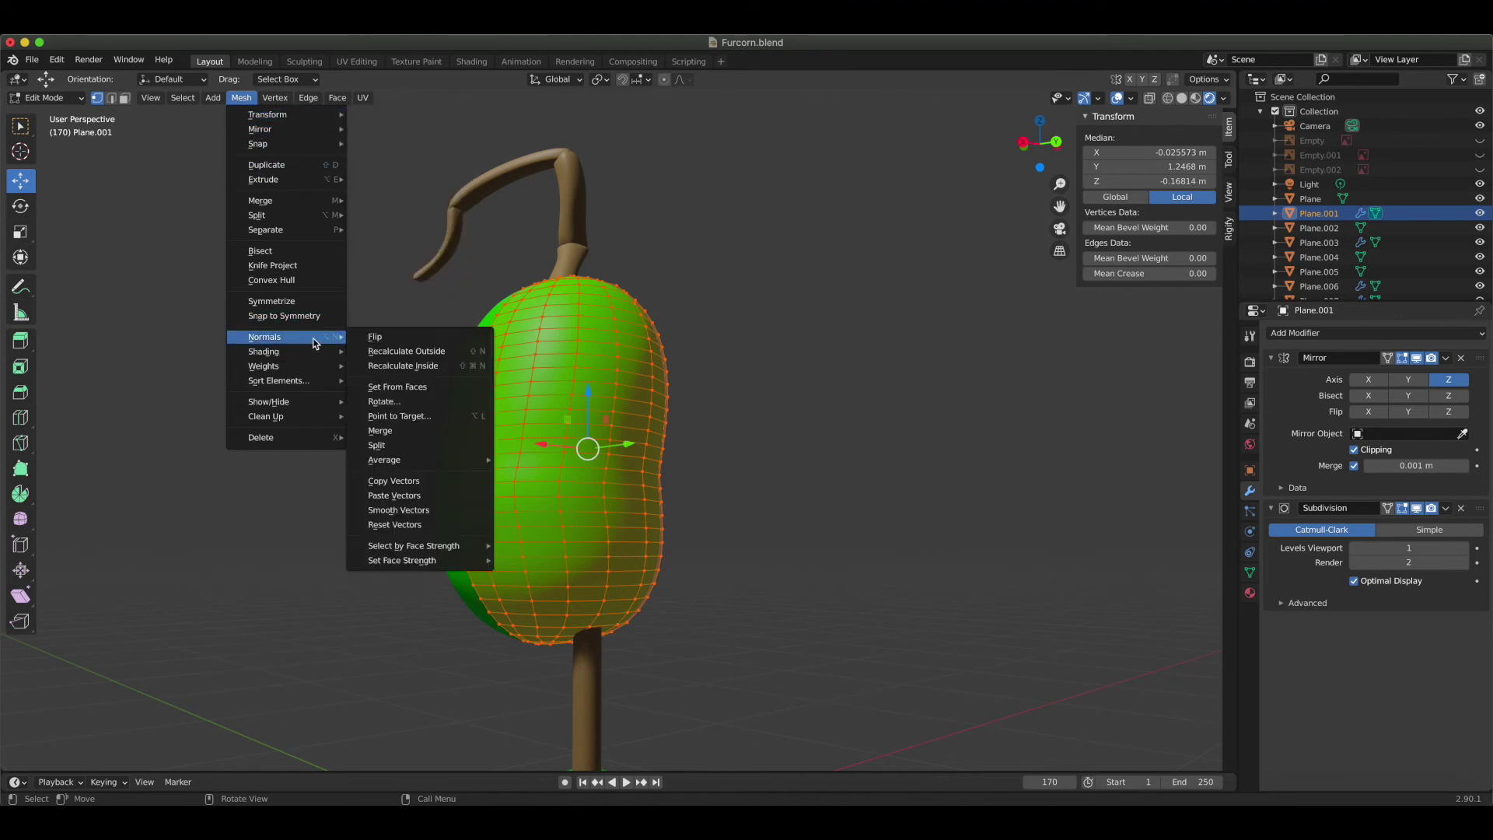
pyautogui.click(384, 339)
# Flip the normals of the brown leg mesh below the body.
pyautogui.hotkey('alt', 'q')
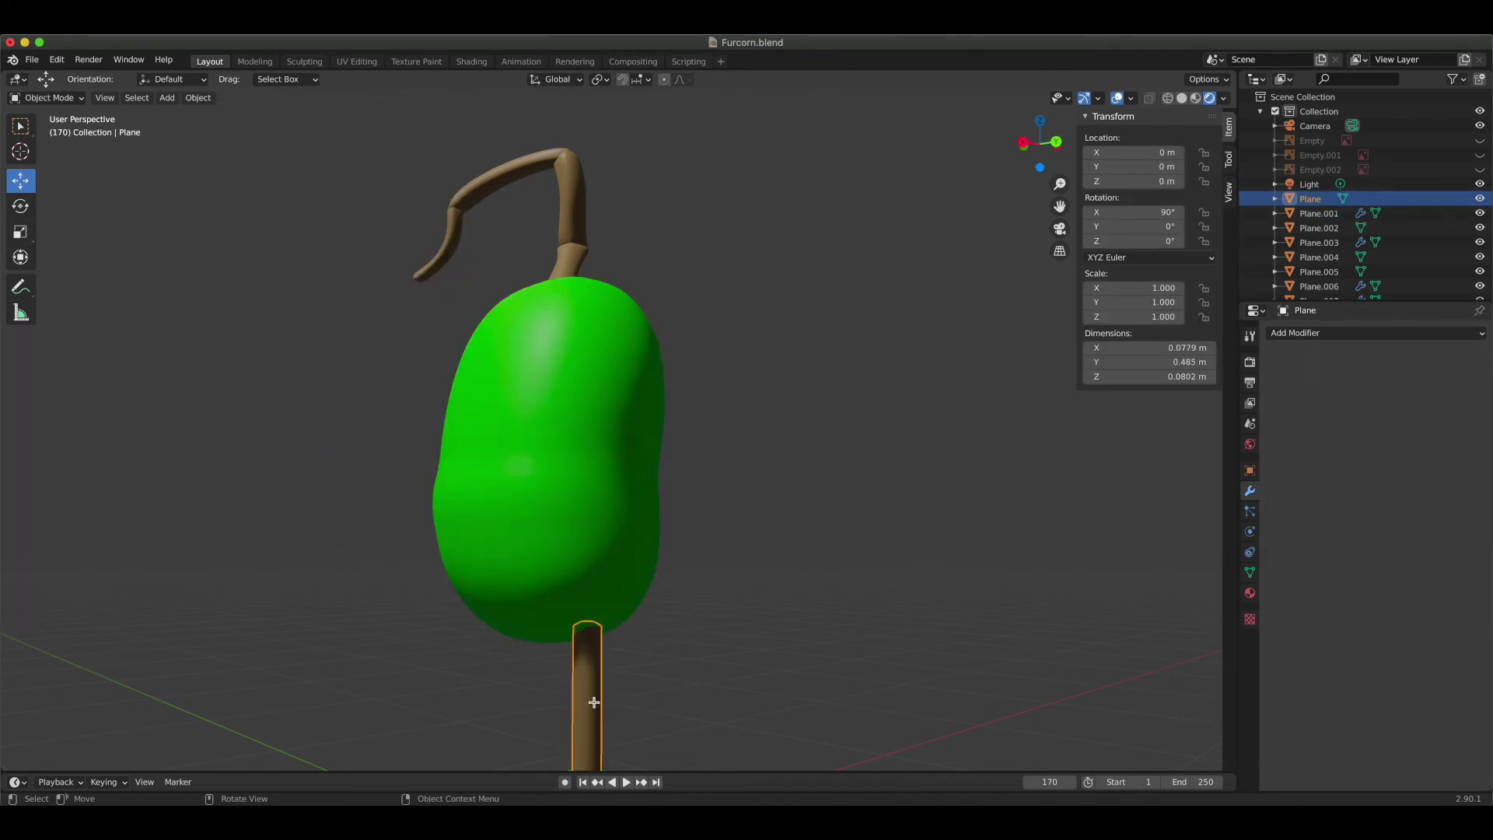
pyautogui.click(251, 99)
pyautogui.moveTo(300, 336)
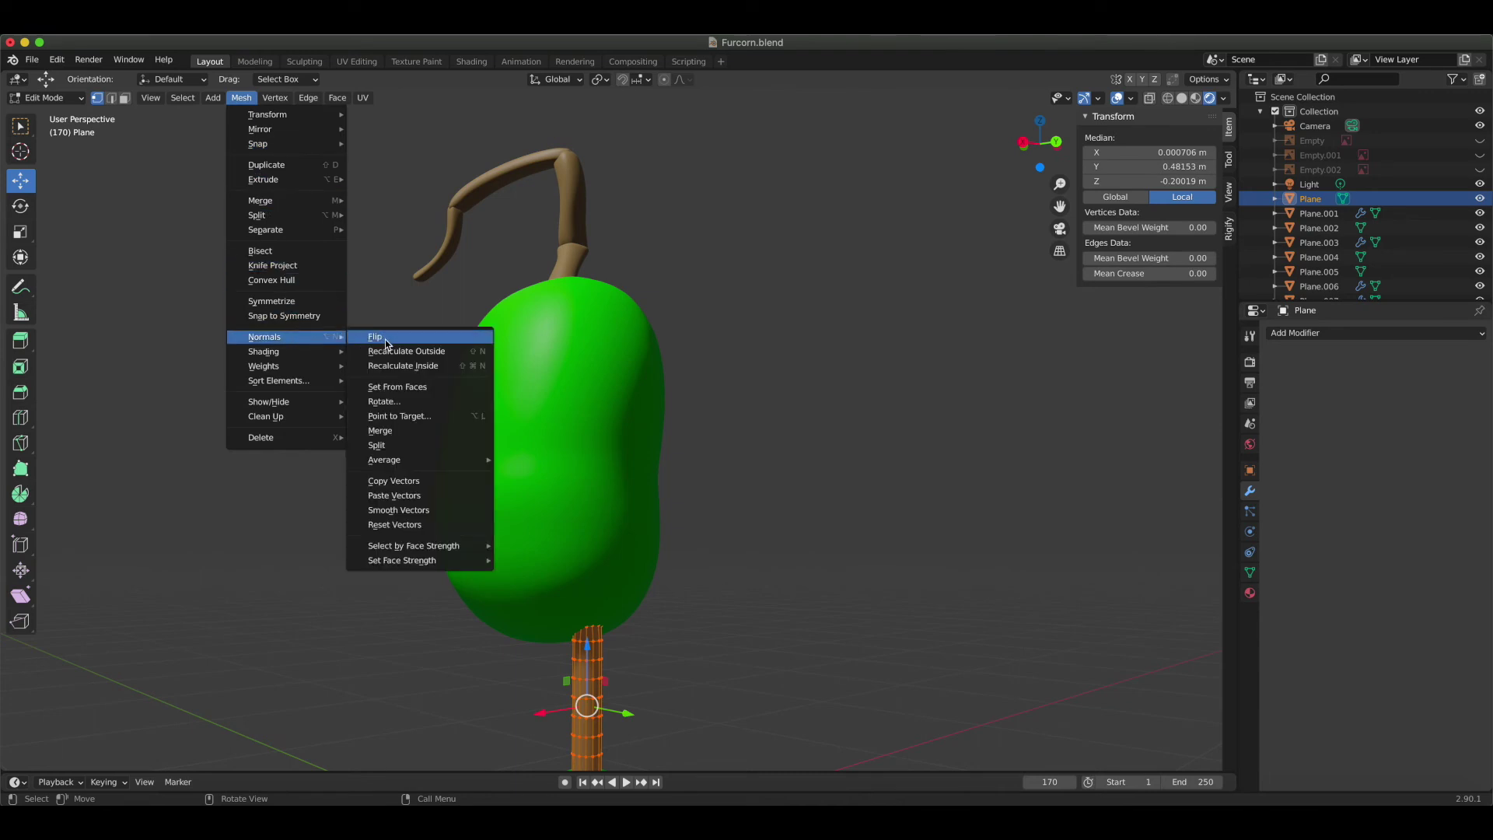
pyautogui.click(400, 342)
pyautogui.scroll(-3, 405, 354)
pyautogui.press('Tab')
# Flip the normals of the main foot mesh at the base of the leg.
pyautogui.click(623, 646)
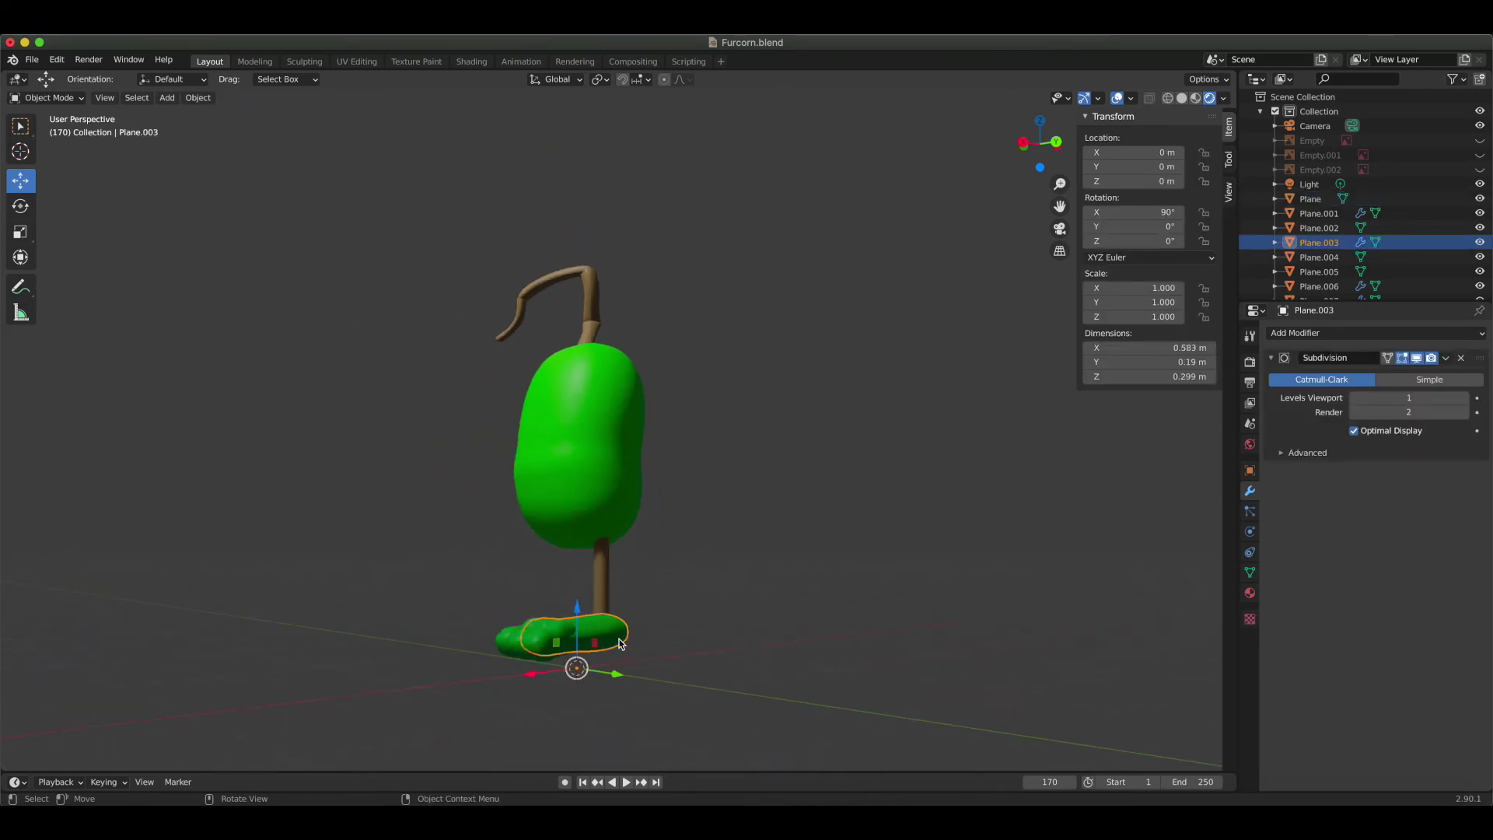
pyautogui.press('Tab')
pyautogui.scroll(2, 245, 203)
pyautogui.click(238, 99)
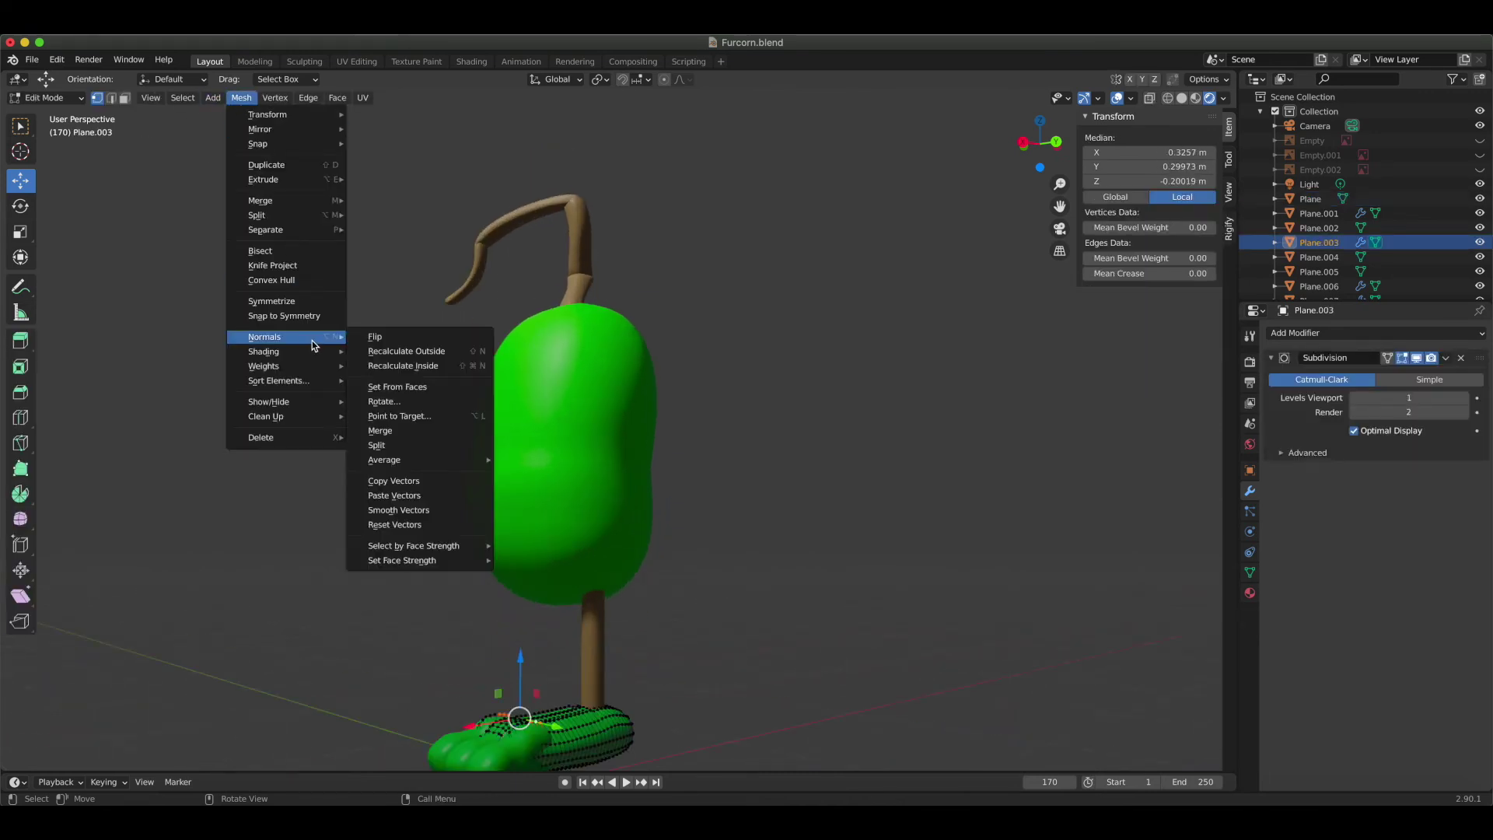
pyautogui.press('Tab')
pyautogui.press('Tab')
pyautogui.click(252, 98)
pyautogui.moveTo(300, 336)
pyautogui.click(416, 340)
pyautogui.press('Tab')
# Flip the normals of the foot's outer toe mesh.
pyautogui.click(517, 753)
pyautogui.press('Tab')
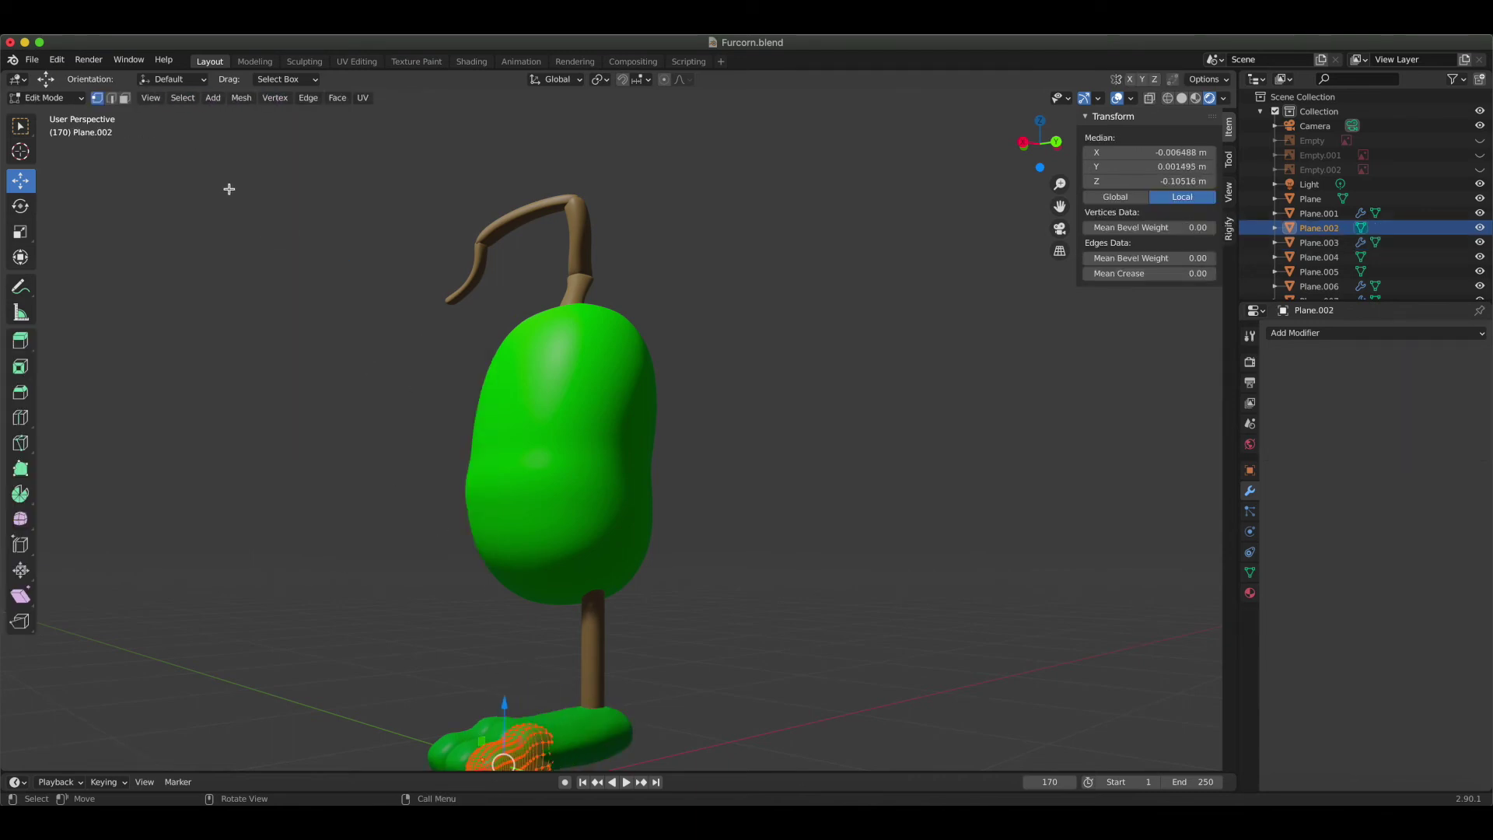
pyautogui.click(241, 97)
pyautogui.moveTo(300, 337)
pyautogui.click(414, 340)
pyautogui.press('Tab')
# Flip the normals of the foot's middle toe mesh.
pyautogui.click(513, 651)
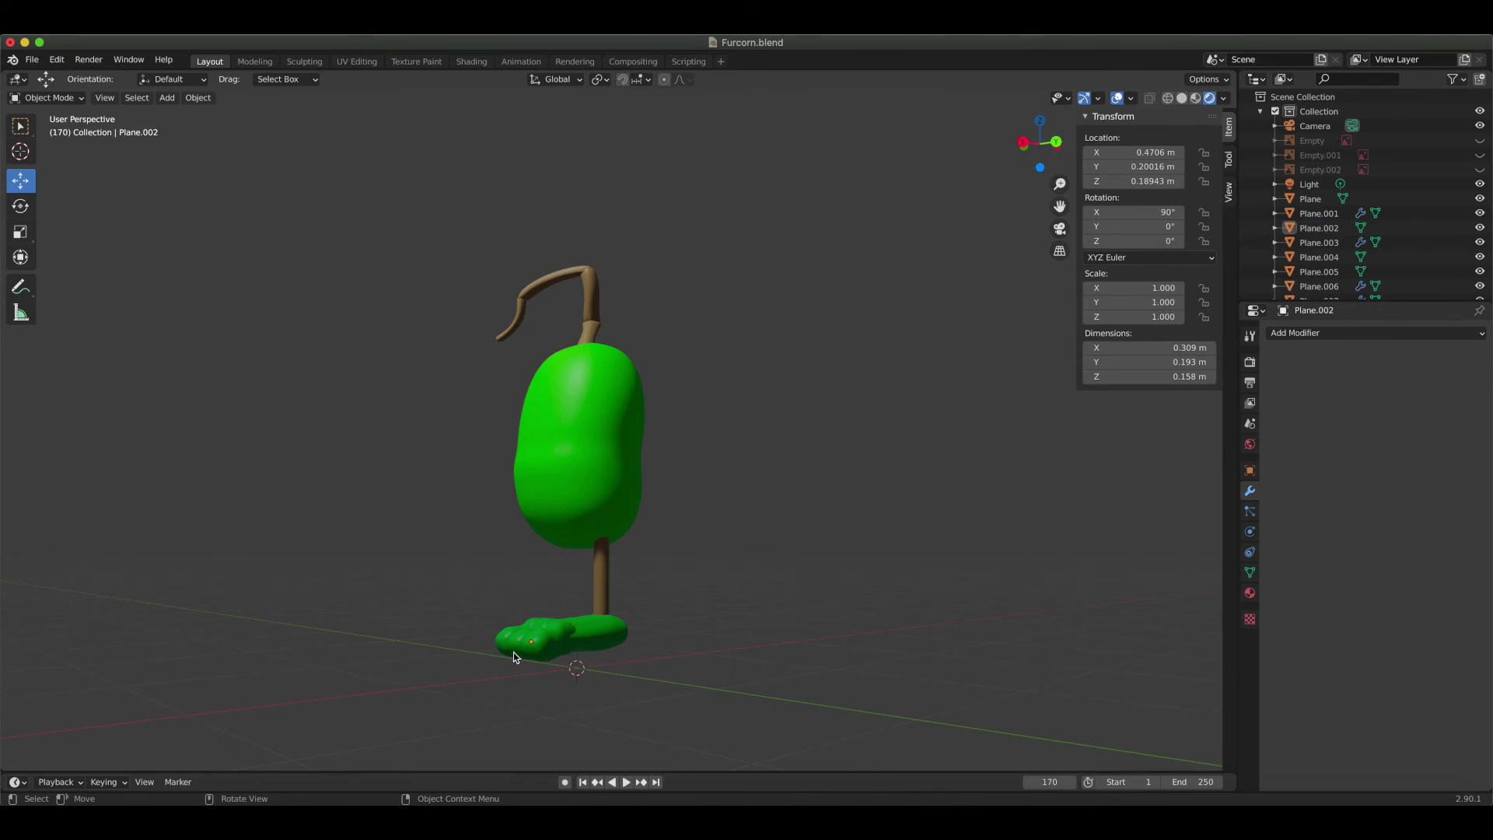
pyautogui.press('Tab')
pyautogui.click(241, 97)
pyautogui.moveTo(300, 336)
pyautogui.click(412, 340)
pyautogui.scroll(-1, 463, 715)
pyautogui.press('Tab')
# Flip the normals of the foot's inner toe mesh, undoing and repeating the flip once.
pyautogui.click(465, 710)
pyautogui.press('Tab')
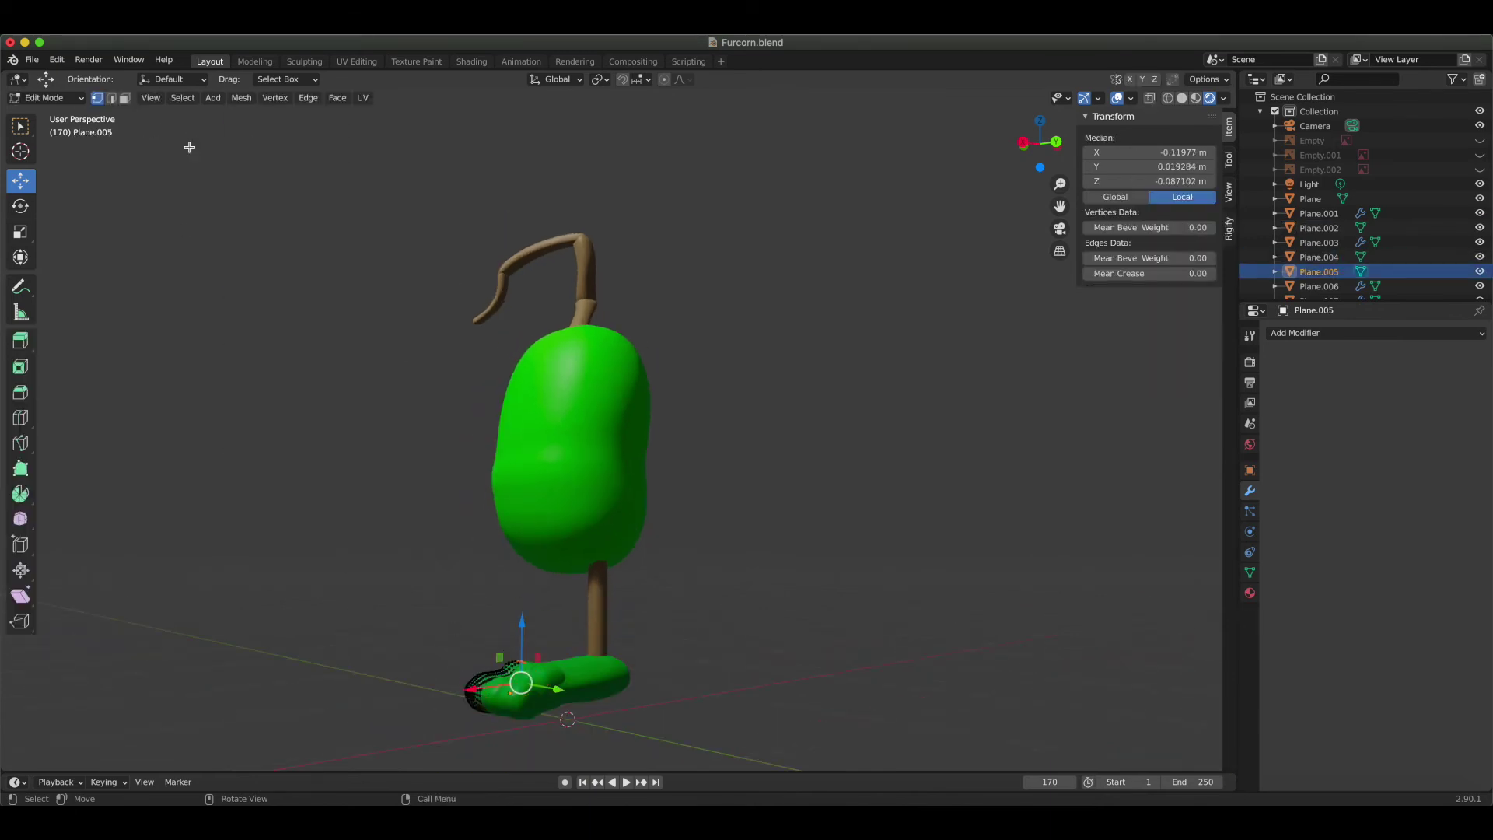
pyautogui.click(232, 101)
pyautogui.moveTo(287, 346)
pyautogui.click(380, 334)
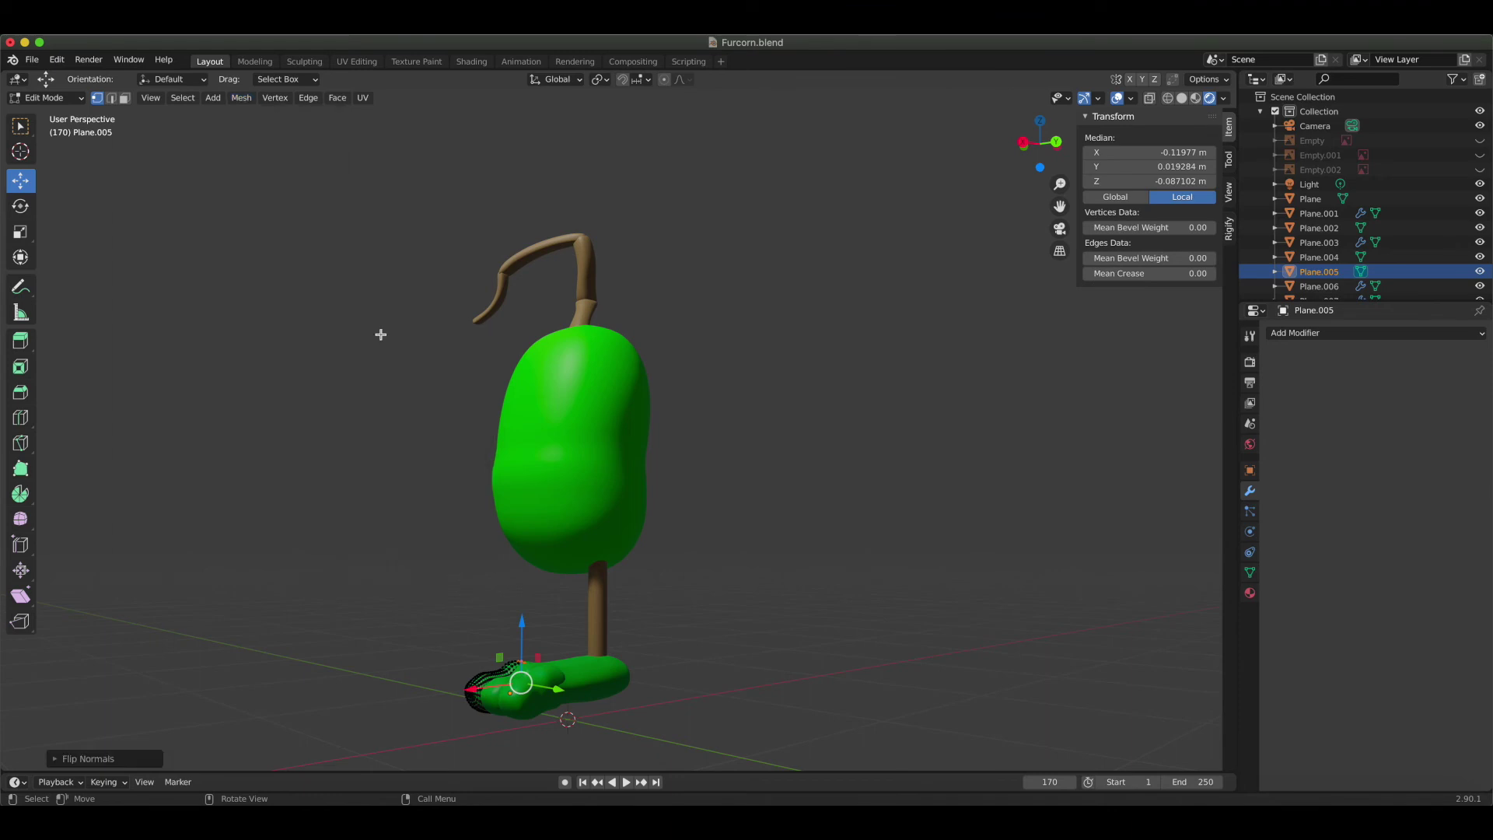
pyautogui.click(251, 161)
pyautogui.press('super+z')
pyautogui.press('Tab')
pyautogui.press('Tab')
pyautogui.click(243, 99)
pyautogui.moveTo(293, 336)
pyautogui.click(394, 336)
pyautogui.click(738, 332)
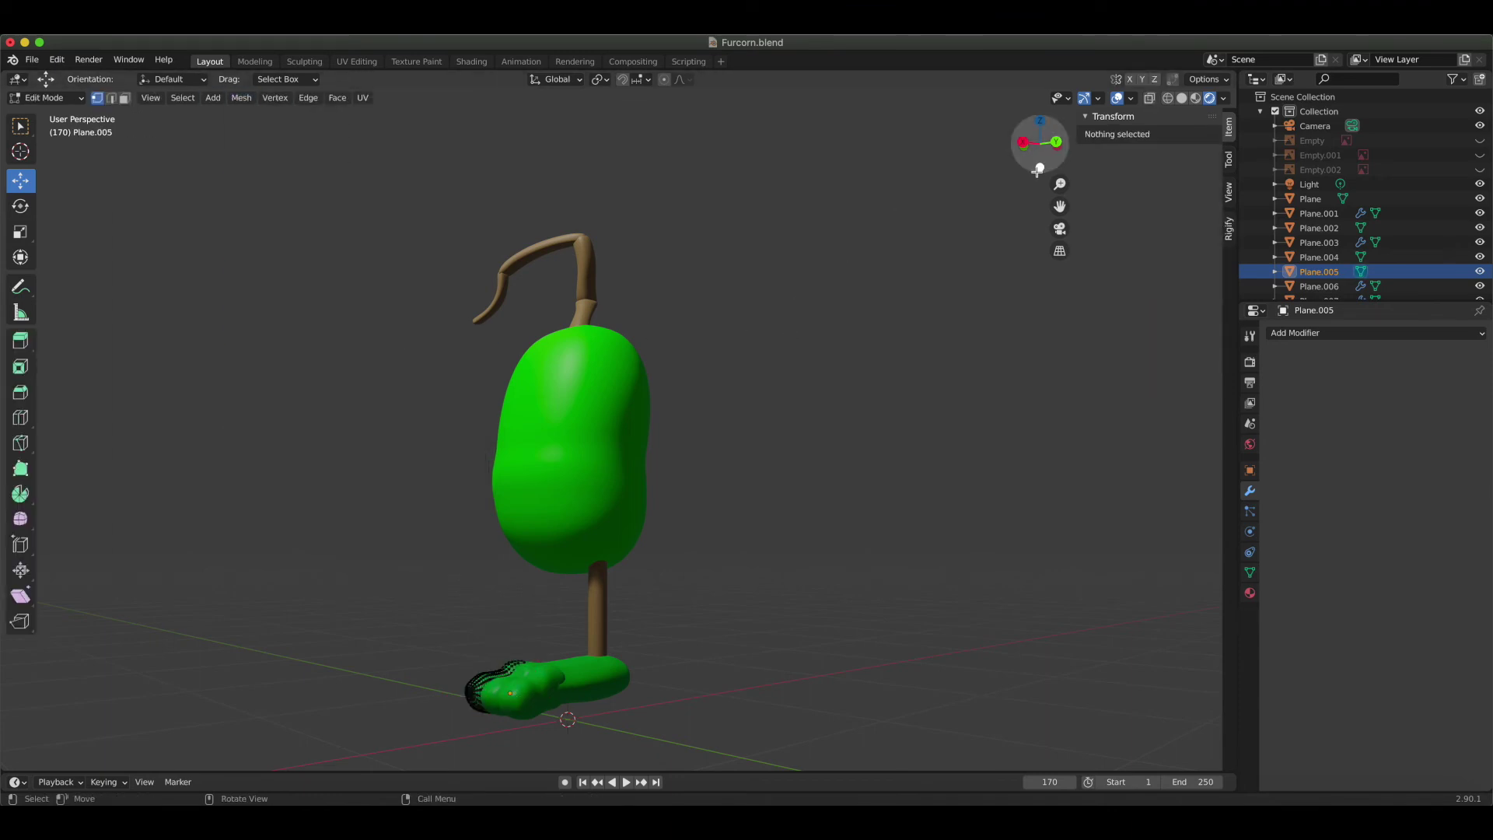
# In the right side view, duplicate the leg and foot pieces and try to mirror the copies.
pyautogui.moveTo(1023, 166); pyautogui.dragTo(1120, 174)
pyautogui.press('Tab')
pyautogui.click(1049, 144)
pyautogui.moveTo(727, 717); pyautogui.dragTo(563, 568)
pyautogui.keyDown('shift'); pyautogui.click(652, 538); pyautogui.keyUp('shift')
pyautogui.keyDown('shift'); pyautogui.click(652, 538); pyautogui.keyUp('shift')
pyautogui.keyDown('shift'); pyautogui.click(629, 666); pyautogui.keyUp('shift')
pyautogui.rightClick(692, 655)
pyautogui.click(693, 651)
pyautogui.rightClick(697, 654)
pyautogui.rightClick(697, 657)
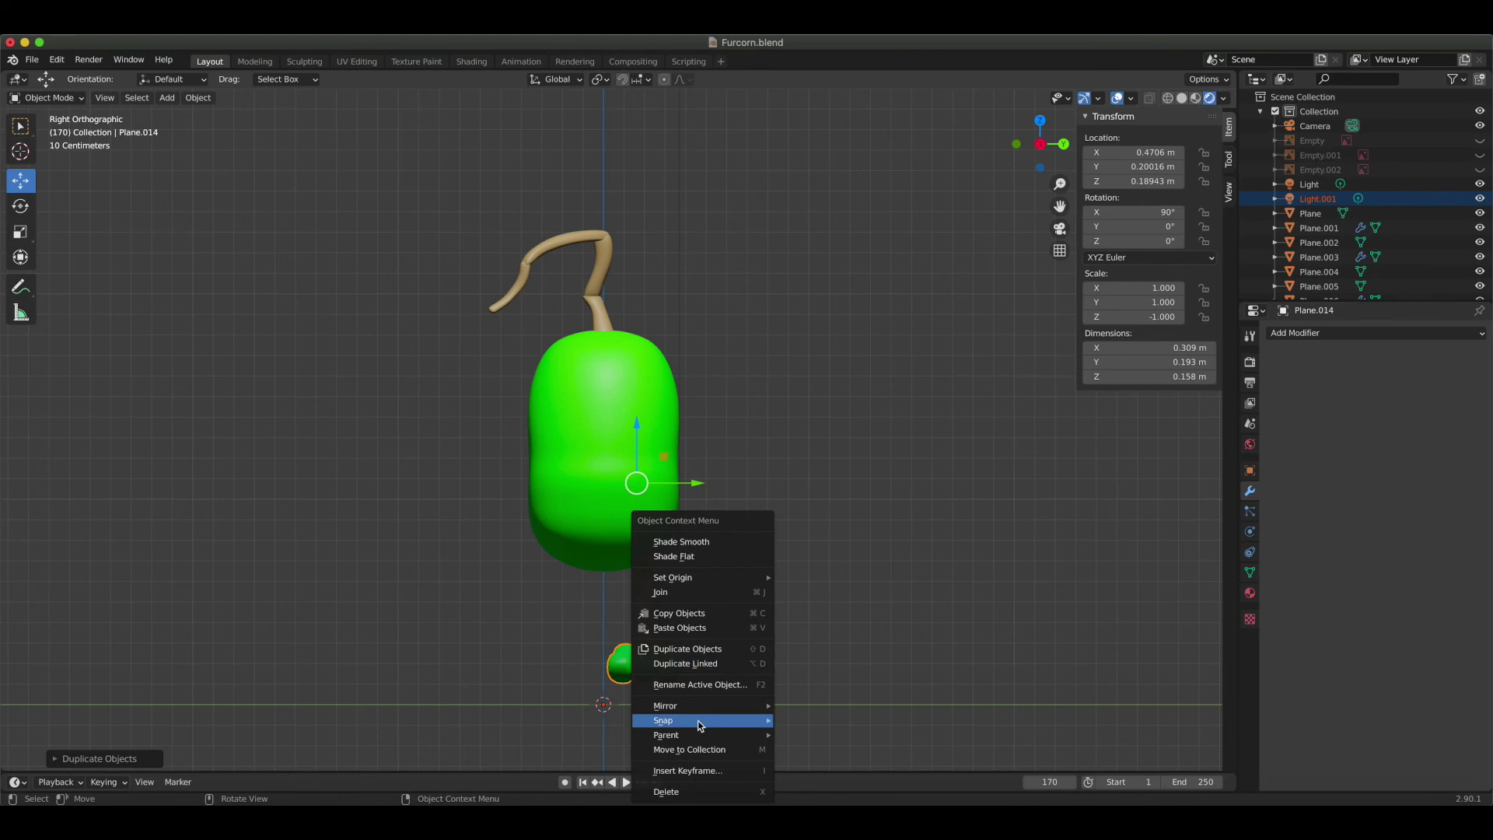
pyautogui.moveTo(669, 706)
pyautogui.click(834, 645)
# Delete the duplicated pieces and undo back to the original meshes with nothing selected.
pyautogui.press('x')
pyautogui.click(707, 630)
pyautogui.hotkey('ctrl', 'z')
pyautogui.hotkey('ctrl', 'z')
pyautogui.hotkey('ctrl', 'z')
pyautogui.hotkey('ctrl', 'z')
pyautogui.hotkey('ctrl', 'z')
pyautogui.hotkey('ctrl', 'z')
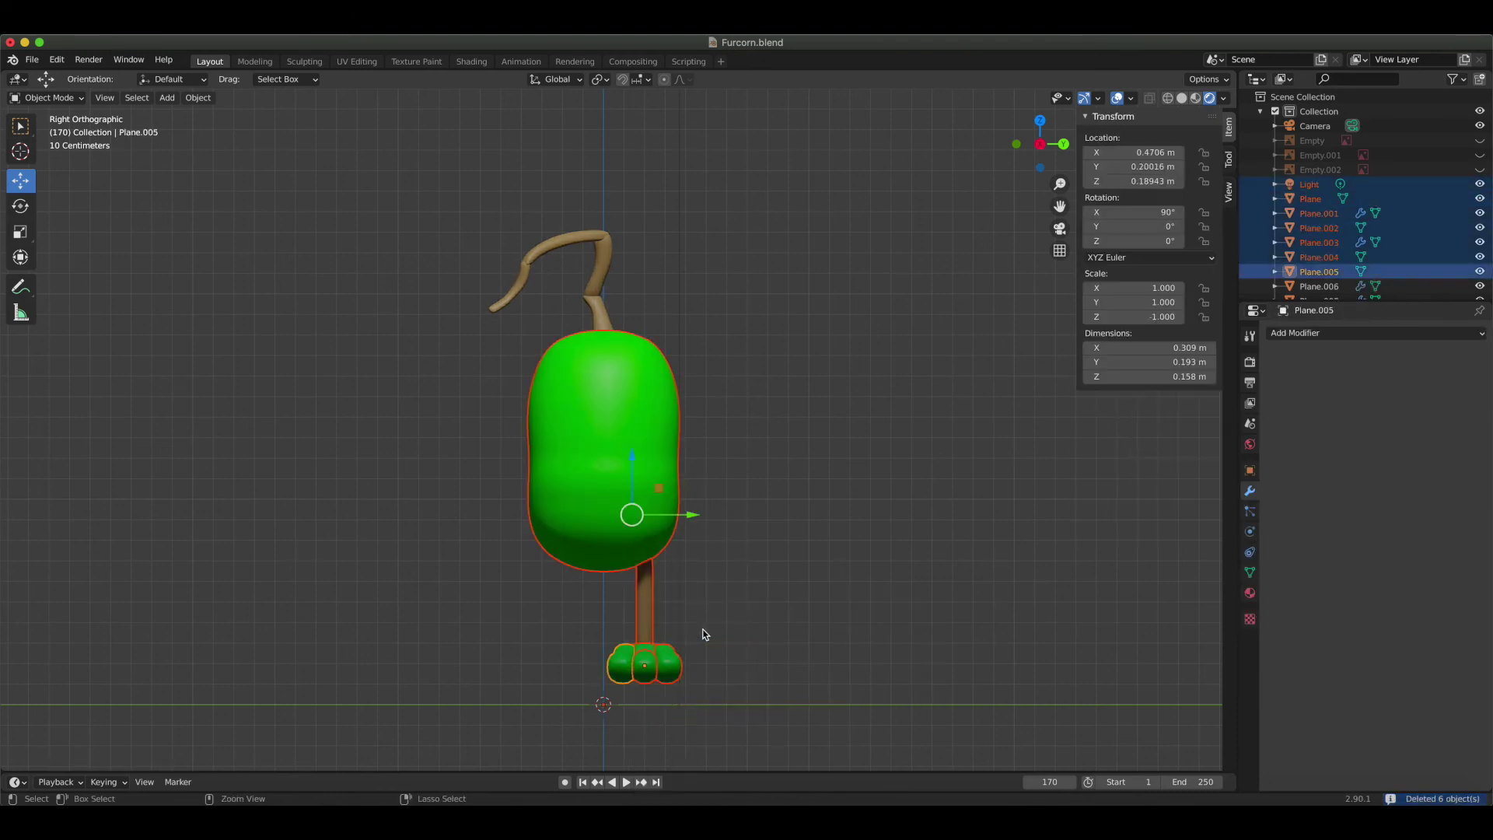
pyautogui.click(702, 630)
pyautogui.click(644, 663)
pyautogui.click(689, 627)
# Export the creature to the Desktop as an FBX file named Furcorn test2.
pyautogui.click(13, 60)
pyautogui.click(32, 60)
pyautogui.moveTo(100, 277)
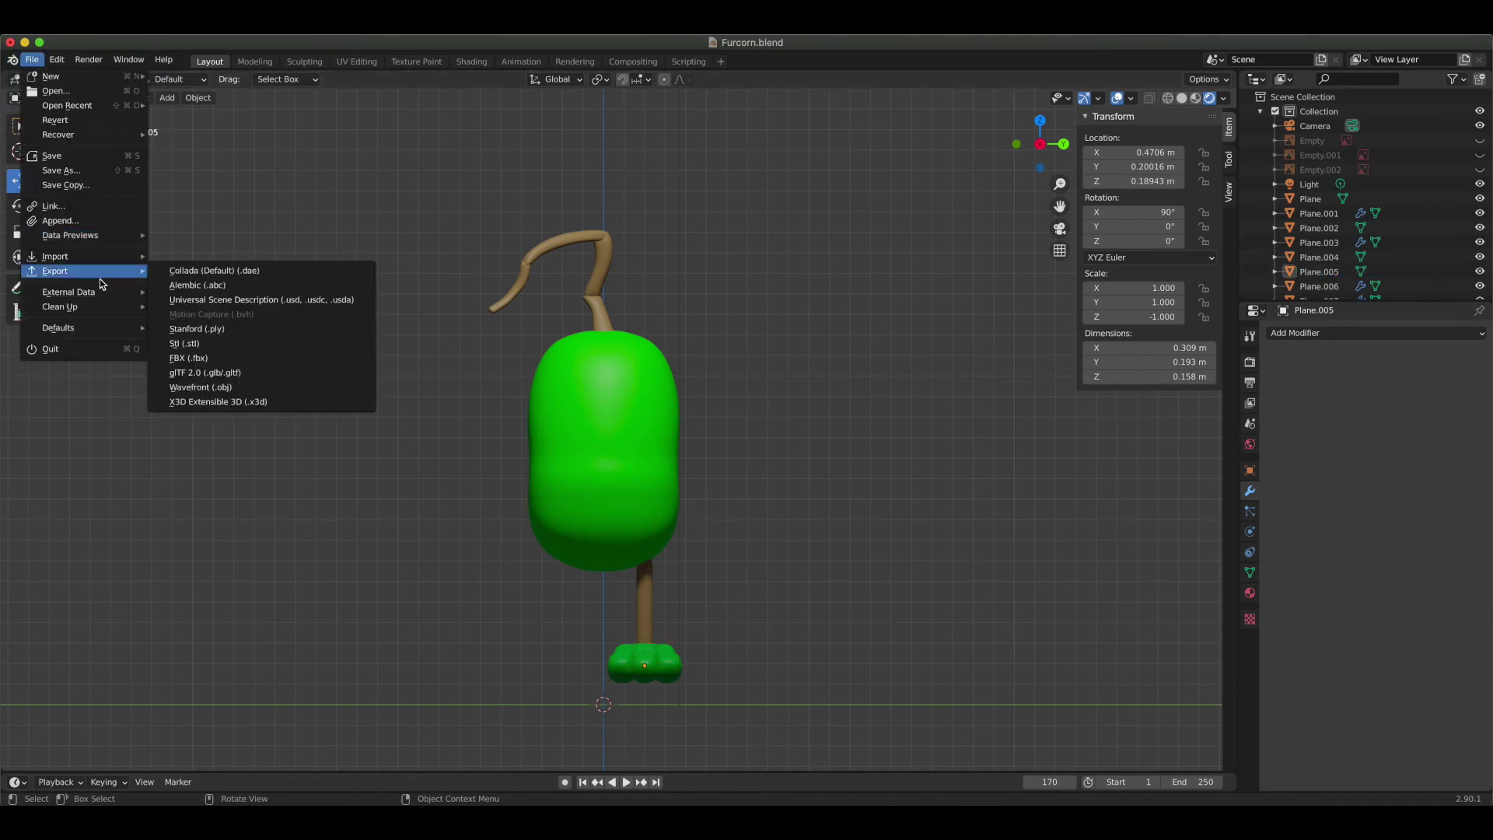
pyautogui.hotkey('ctrl', 'Up')
pyautogui.click(825, 297)
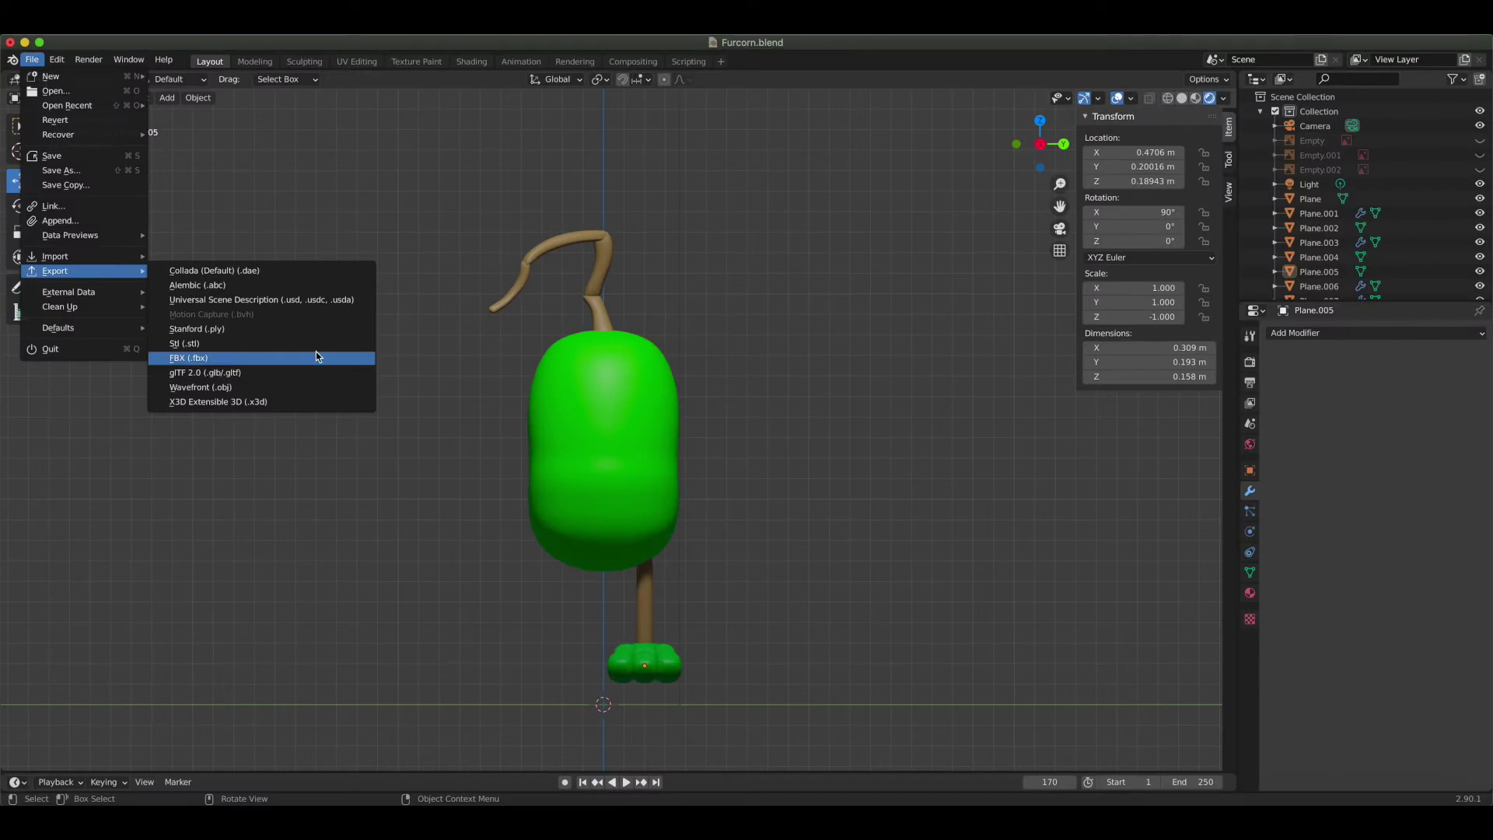
pyautogui.press('Return')
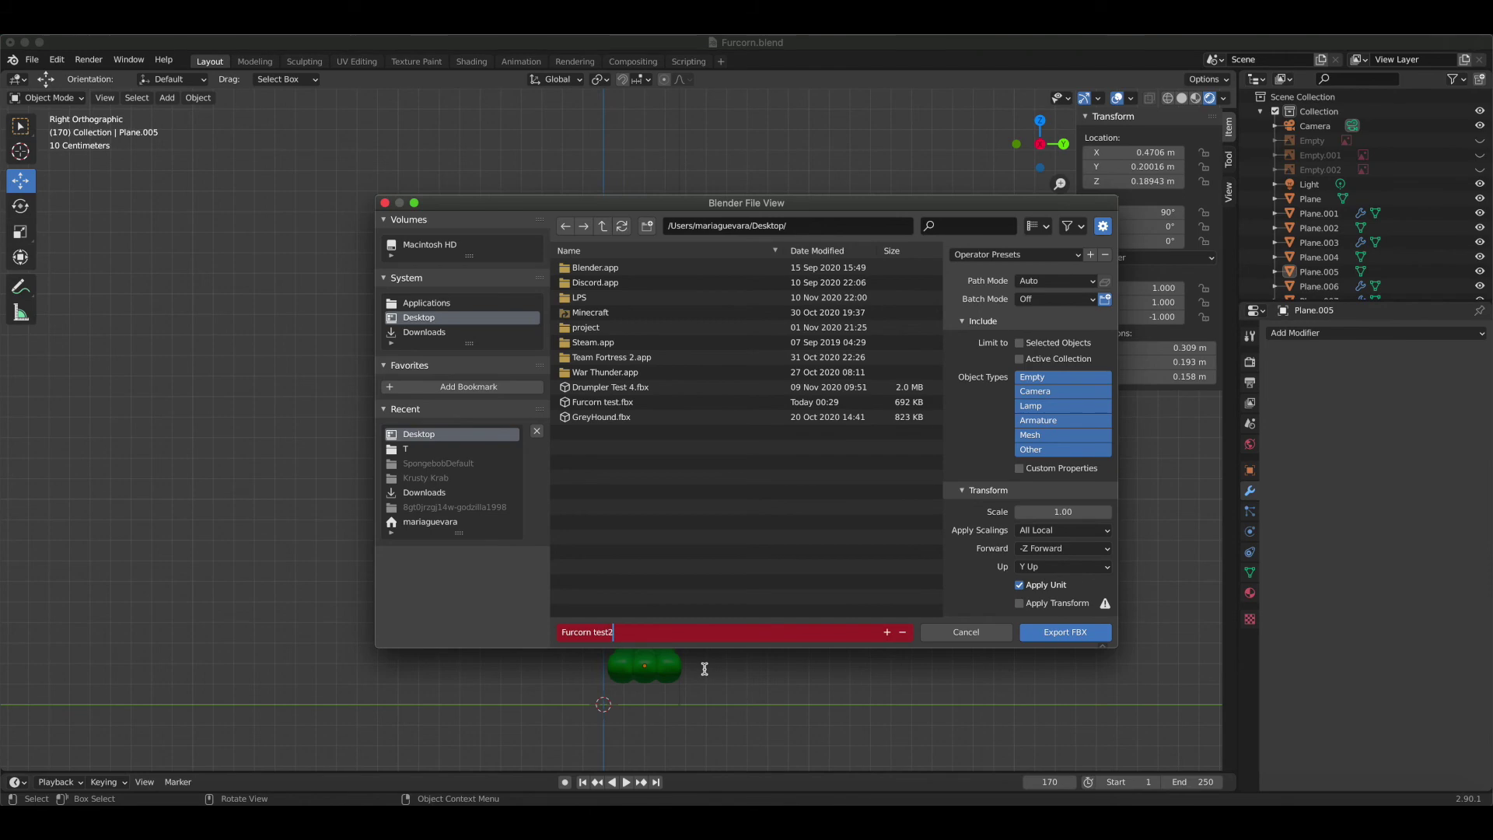
pyautogui.click(1065, 632)
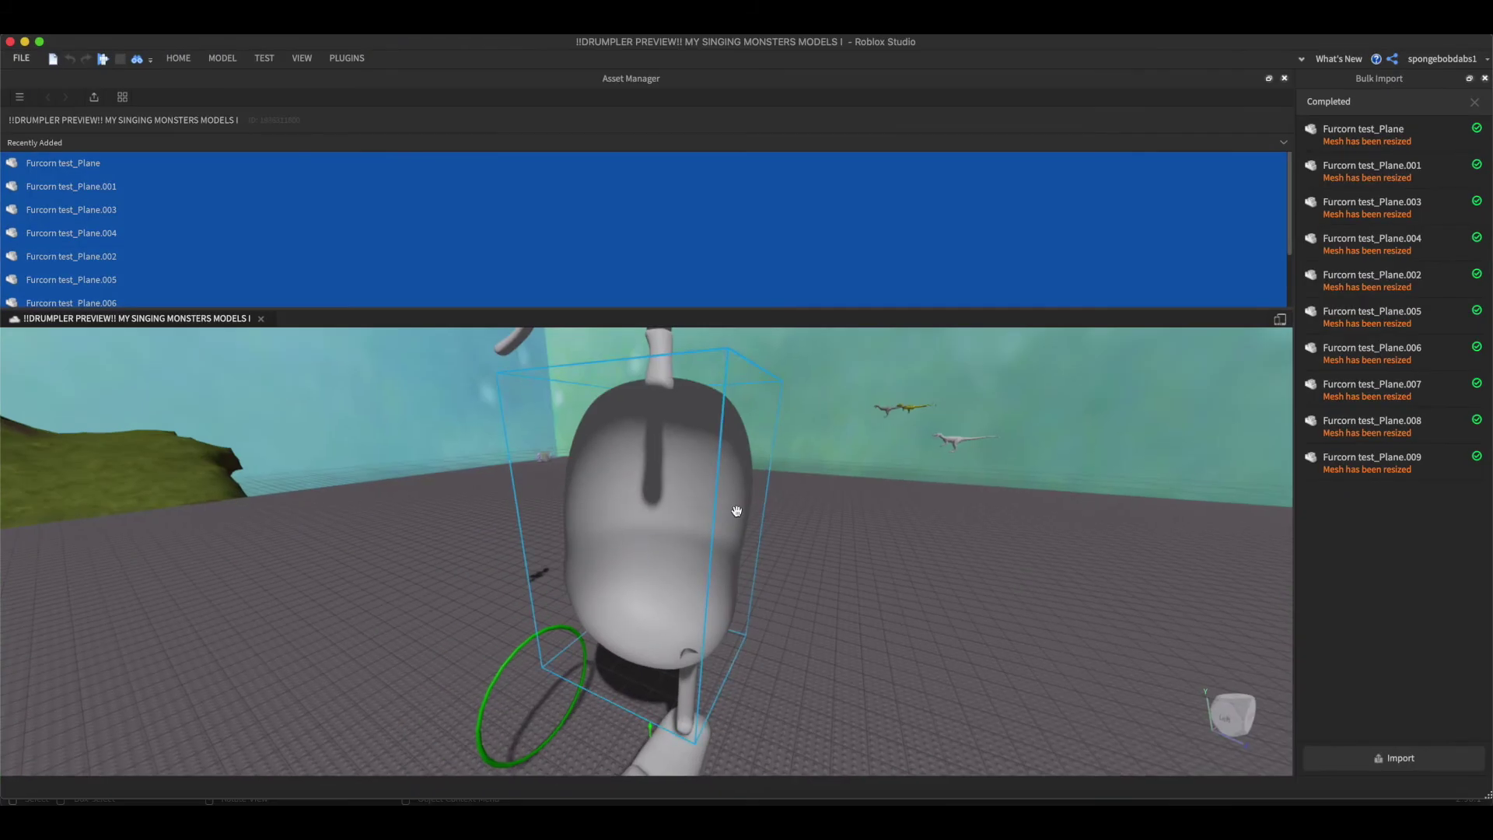
# Switch to Roblox Studio and undo the placement of the first imported Furcorn meshes.
pyautogui.moveTo(736, 511); pyautogui.dragTo(680, 650, button='right')
pyautogui.press('super+z')
pyautogui.press('super+z')
pyautogui.press('super+z')
pyautogui.press('super+z')
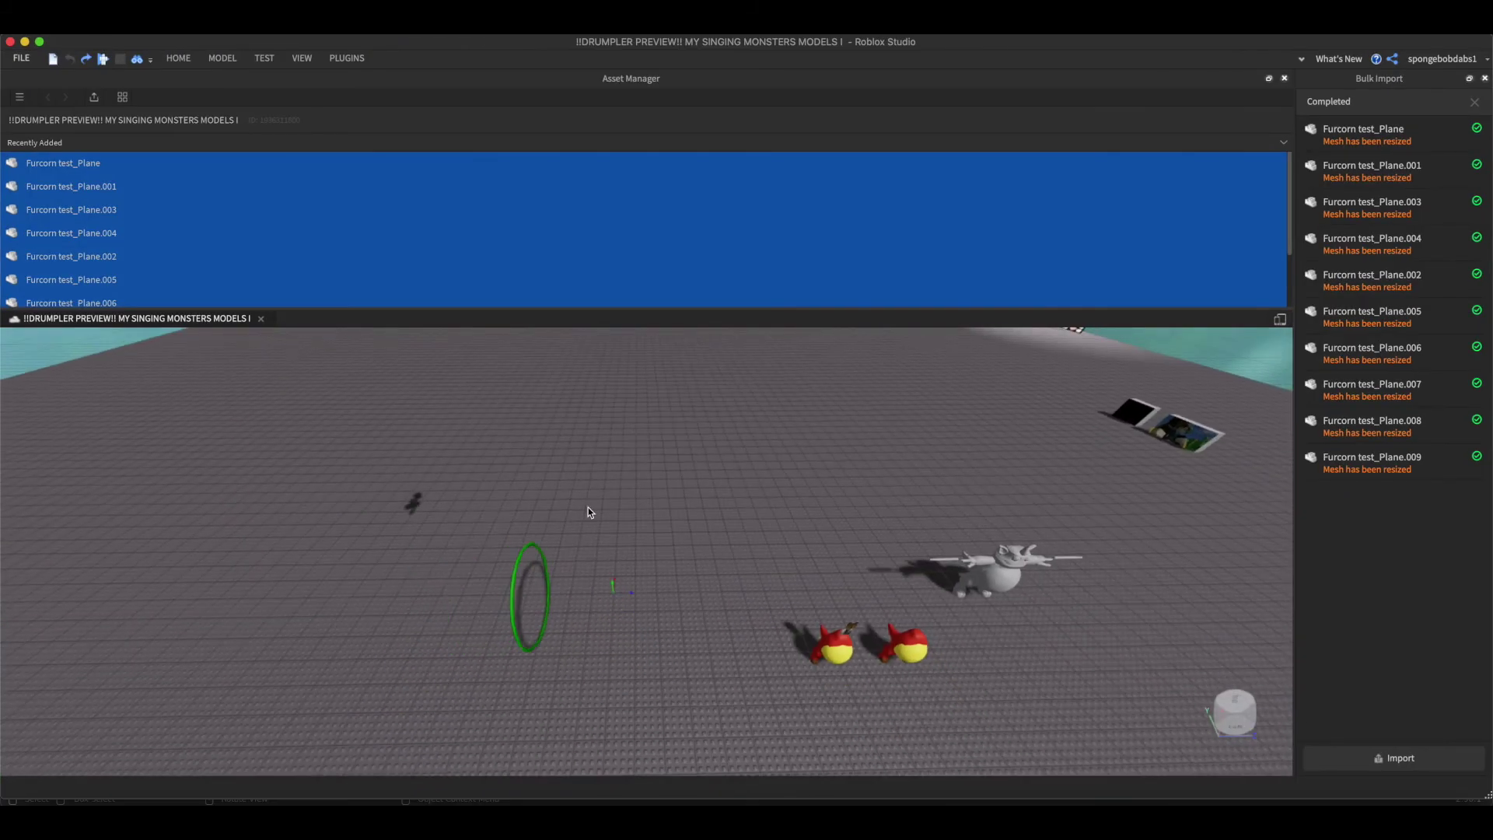
pyautogui.press('a')
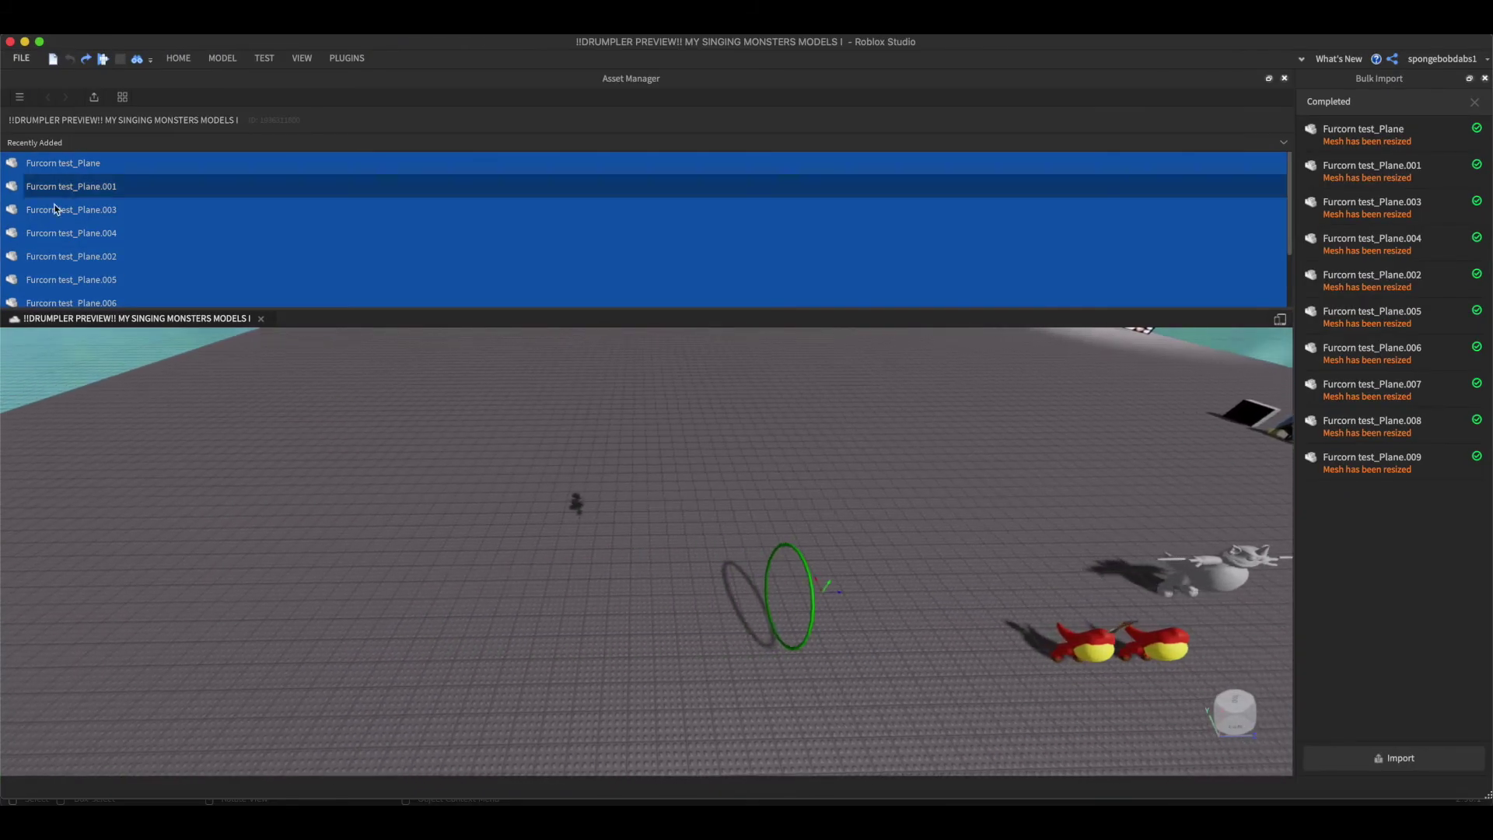
# Bulk import Furcorn test2.fbx as separate meshes, rescaling if too large and reversing inward-pointing mesh normals.
pyautogui.click(1364, 755)
pyautogui.scroll(-5, 666, 247)
pyautogui.scroll(-1, 660, 401)
pyautogui.click(986, 463)
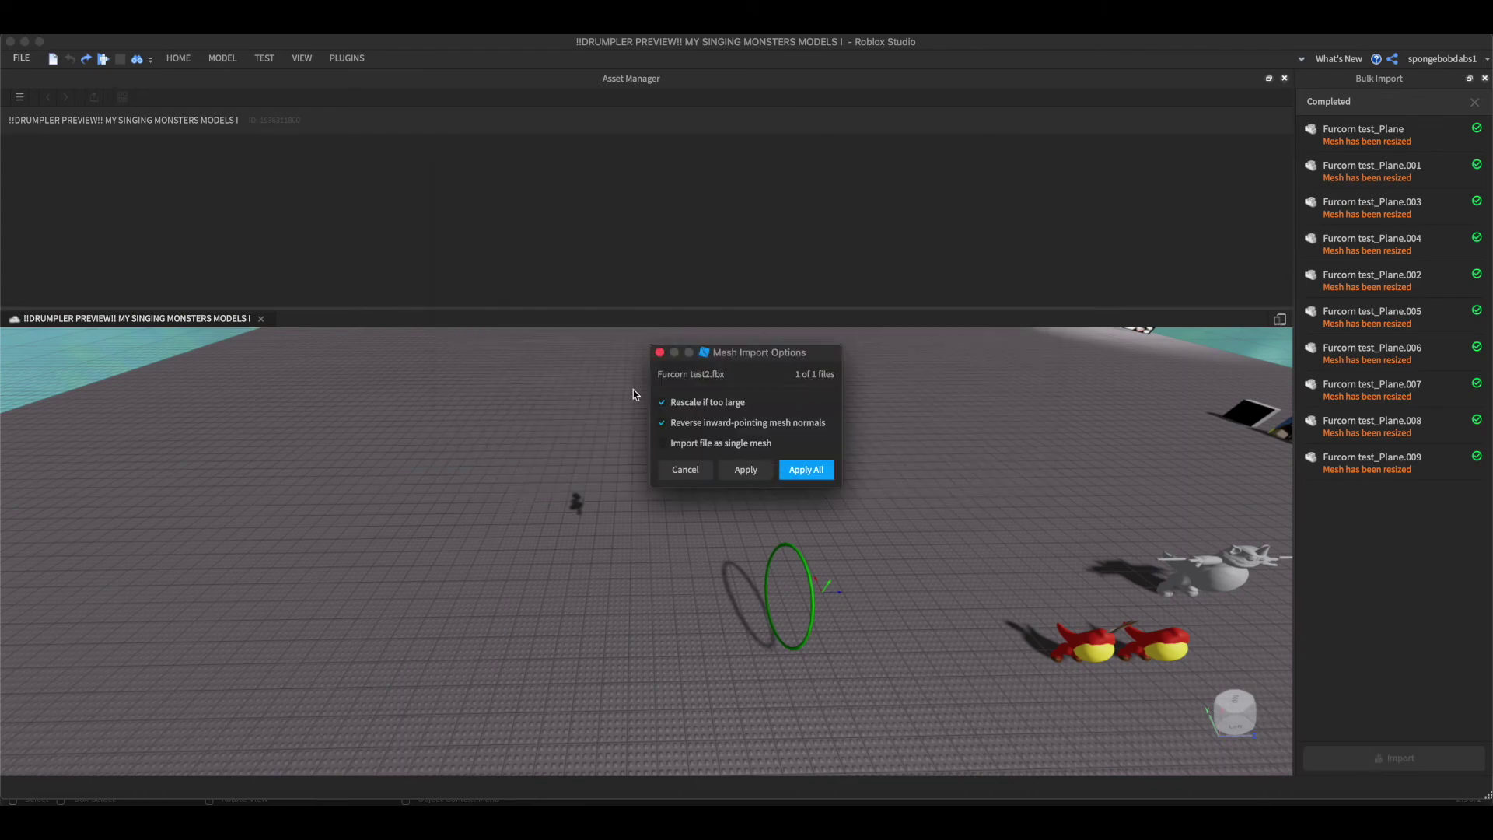
pyautogui.click(751, 468)
pyautogui.moveTo(906, 602); pyautogui.dragTo(858, 628, button='right')
pyautogui.press('d')
pyautogui.press('w')
pyautogui.press('w')
pyautogui.press('s')
pyautogui.moveTo(492, 710); pyautogui.dragTo(491, 710, button='right')
pyautogui.press('a')
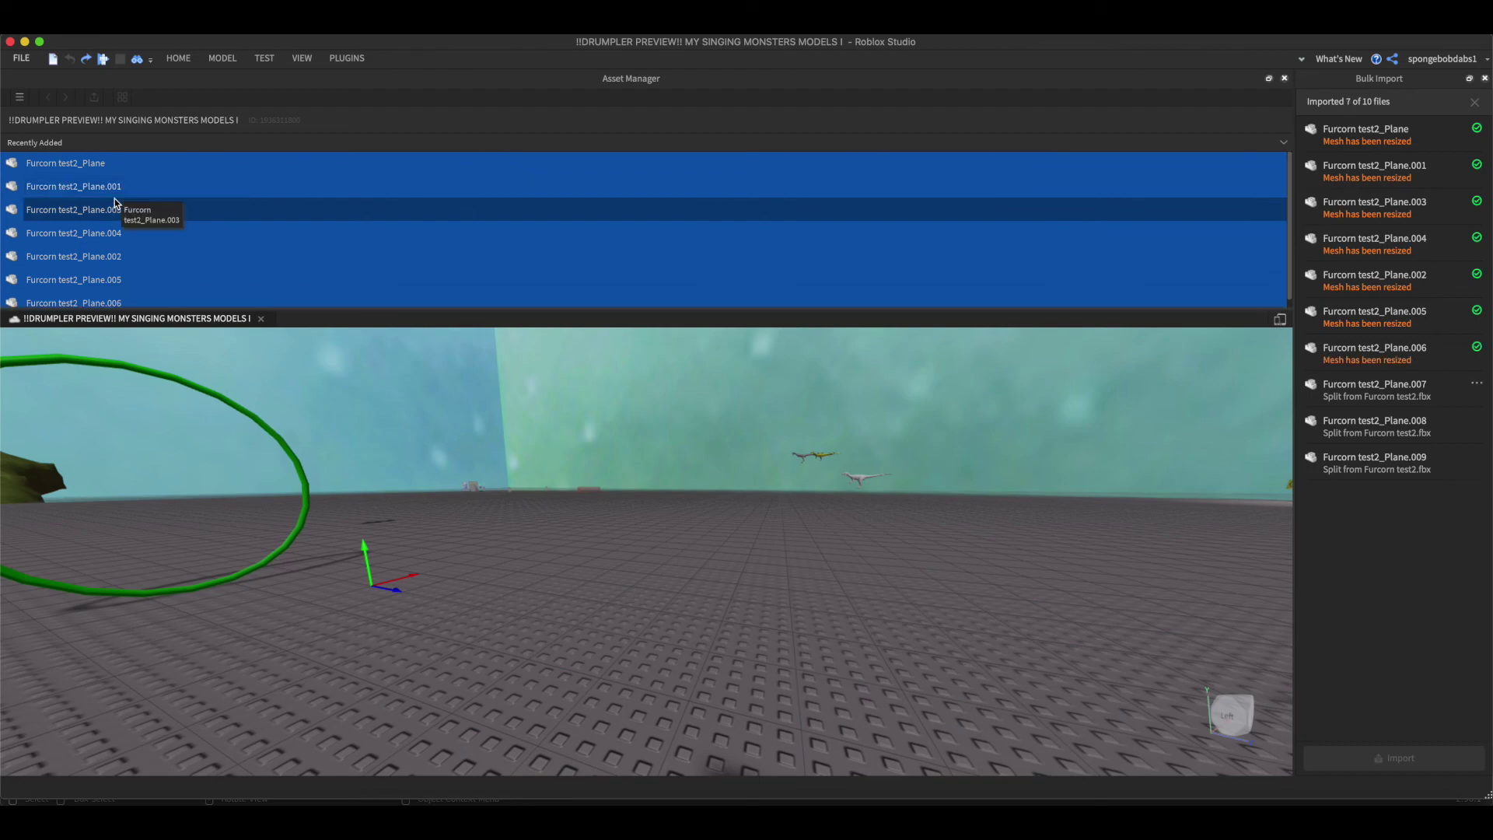
pyautogui.press('w')
pyautogui.moveTo(547, 585)
pyautogui.mouseDown(button='right')
pyautogui.moveTo(565, 586)
pyautogui.moveTo(547, 591)
pyautogui.mouseUp(button='right')
pyautogui.press('a')
pyautogui.press('s')
pyautogui.press('a')
pyautogui.press('d')
pyautogui.press('s')
pyautogui.press('w')
pyautogui.press('w')
pyautogui.press('s')
pyautogui.press('d')
pyautogui.scroll(-3, 311, 233)
pyautogui.scroll(3, 233, 226)
# Insert all the imported Furcorn test2 meshes into the scene and bring the assembled creature into view.
pyautogui.rightClick(121, 171)
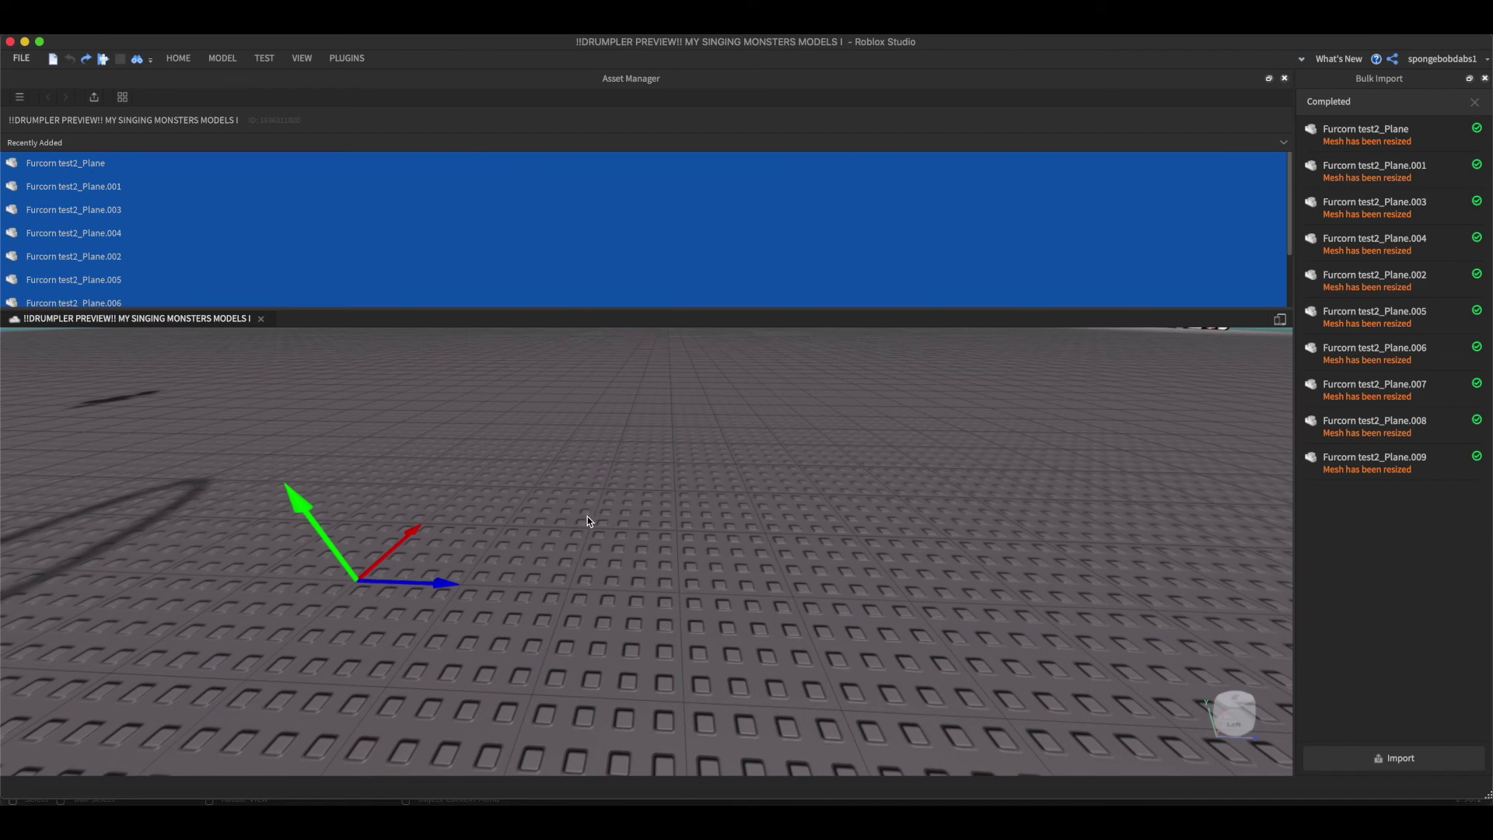
pyautogui.scroll(-10, 586, 516)
pyautogui.moveTo(626, 580); pyautogui.dragTo(694, 660, button='right')
pyautogui.scroll(8, 763, 674)
pyautogui.scroll(-5, 763, 674)
pyautogui.scroll(-4, 763, 675)
pyautogui.scroll(-5, 694, 659)
pyautogui.scroll(3, 638, 518)
# Arrange the Blender and Roblox Studio windows side by side with the Furcorn reference sheet showing.
pyautogui.moveTo(1, 482); pyautogui.dragTo(632, 483)
pyautogui.click(464, 43)
pyautogui.moveTo(1491, 459); pyautogui.dragTo(834, 459)
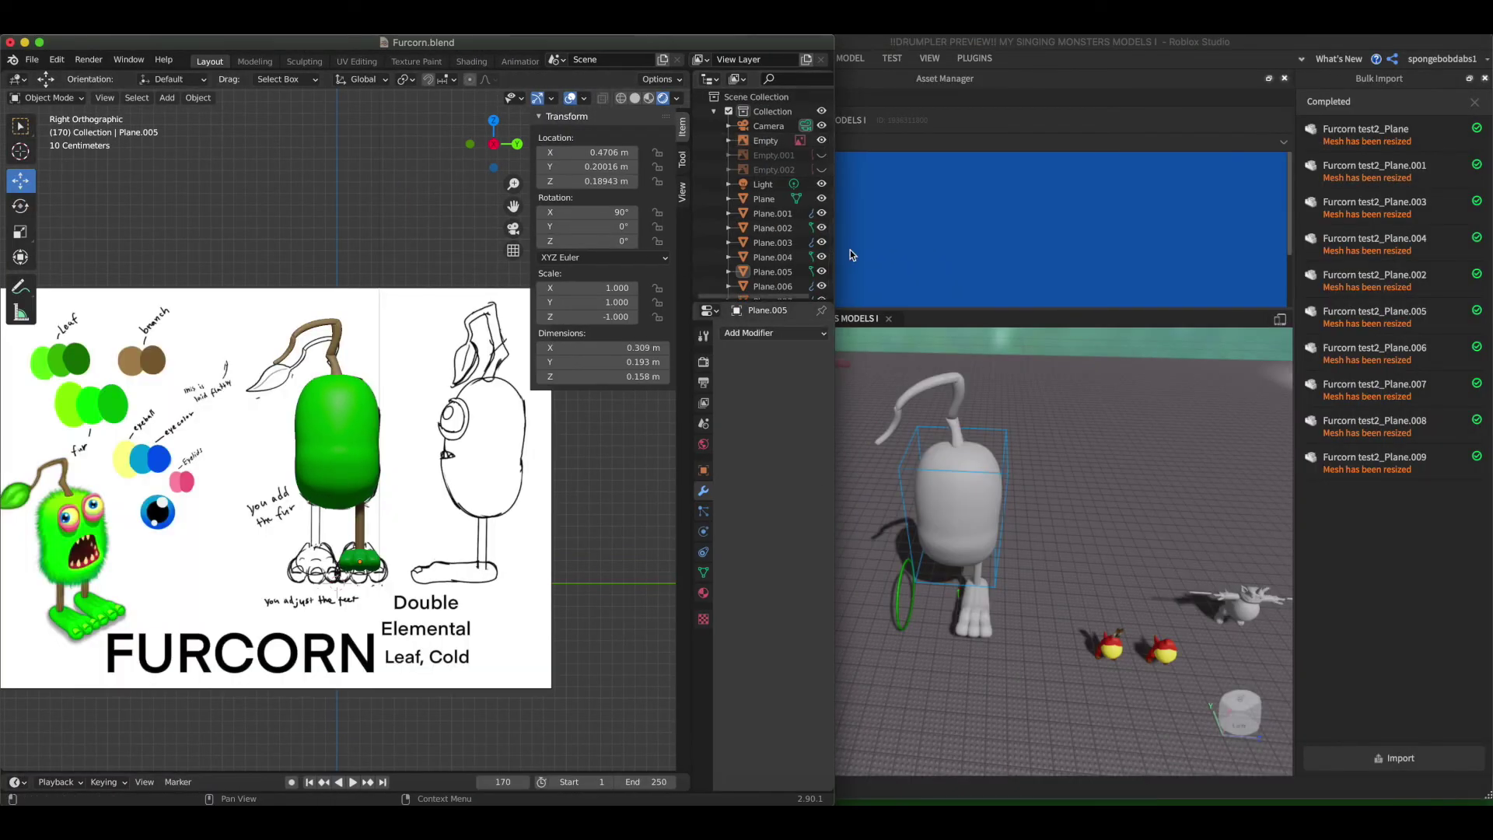
pyautogui.click(1029, 40)
# Display the Properties window for the selected body mesh in Roblox Studio.
pyautogui.scroll(4, 1143, 513)
pyautogui.click(855, 59)
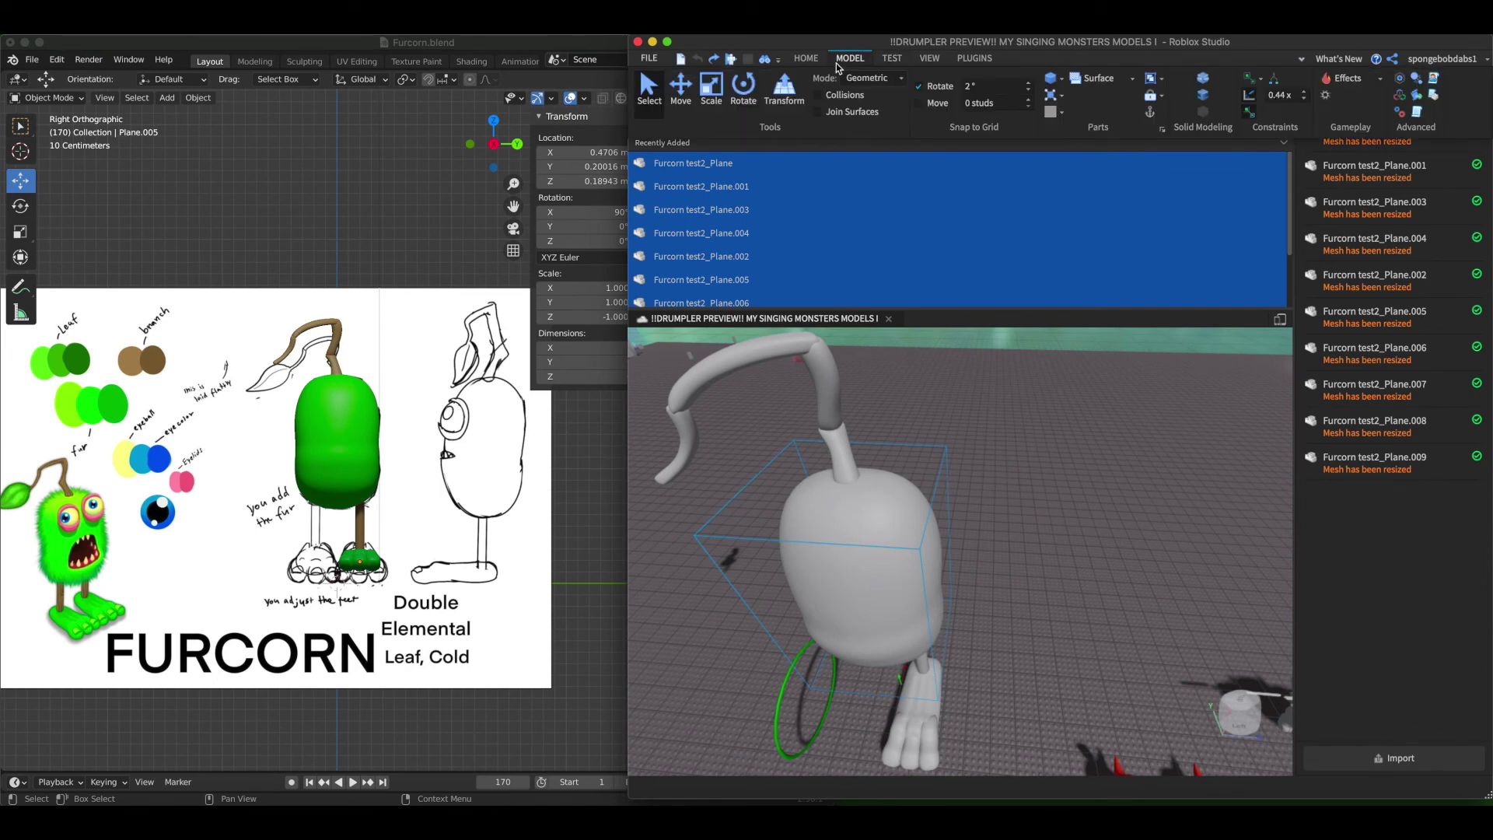
pyautogui.click(936, 63)
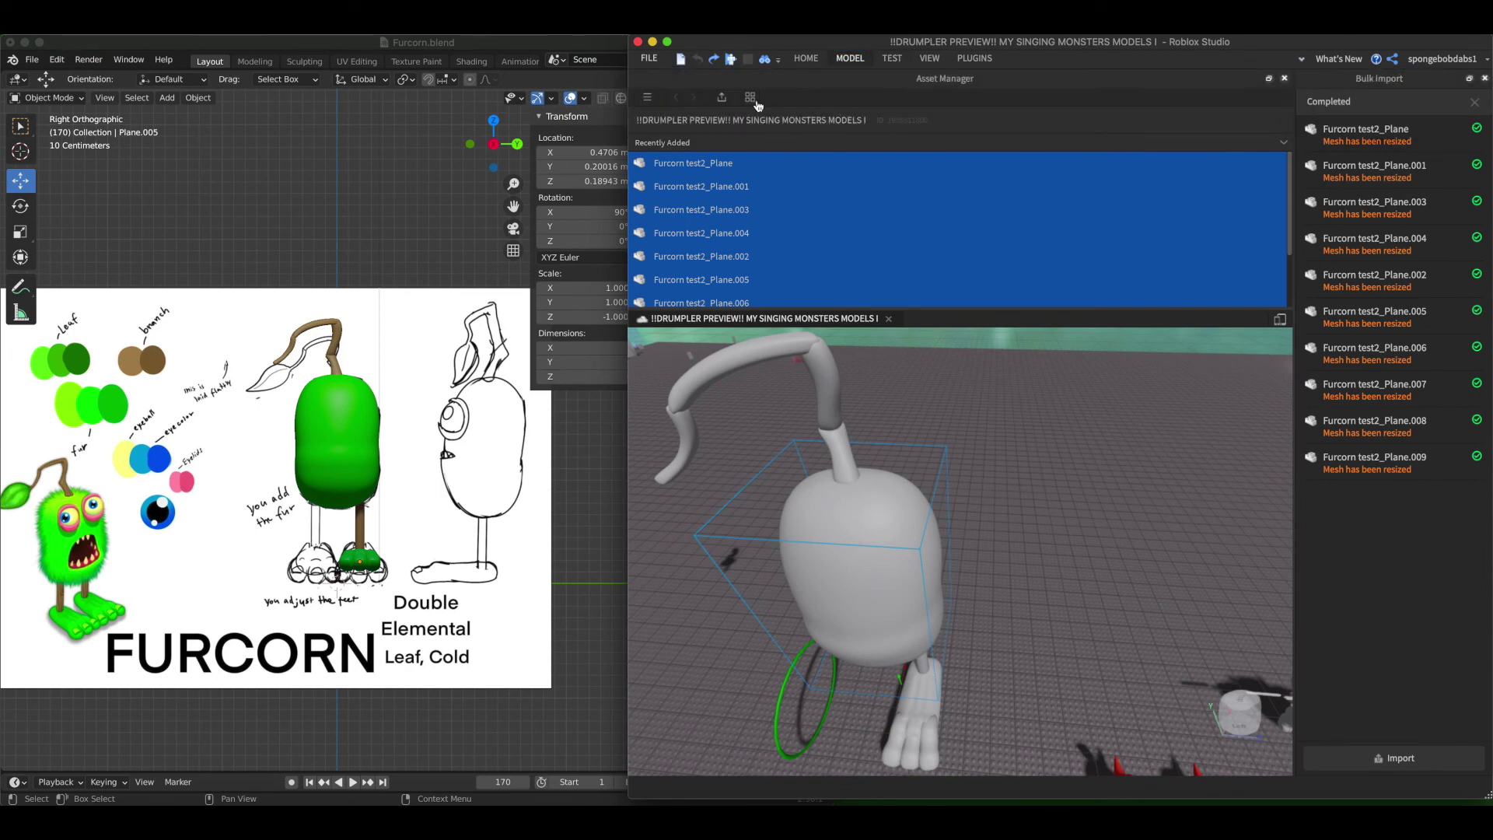
pyautogui.click(1299, 61)
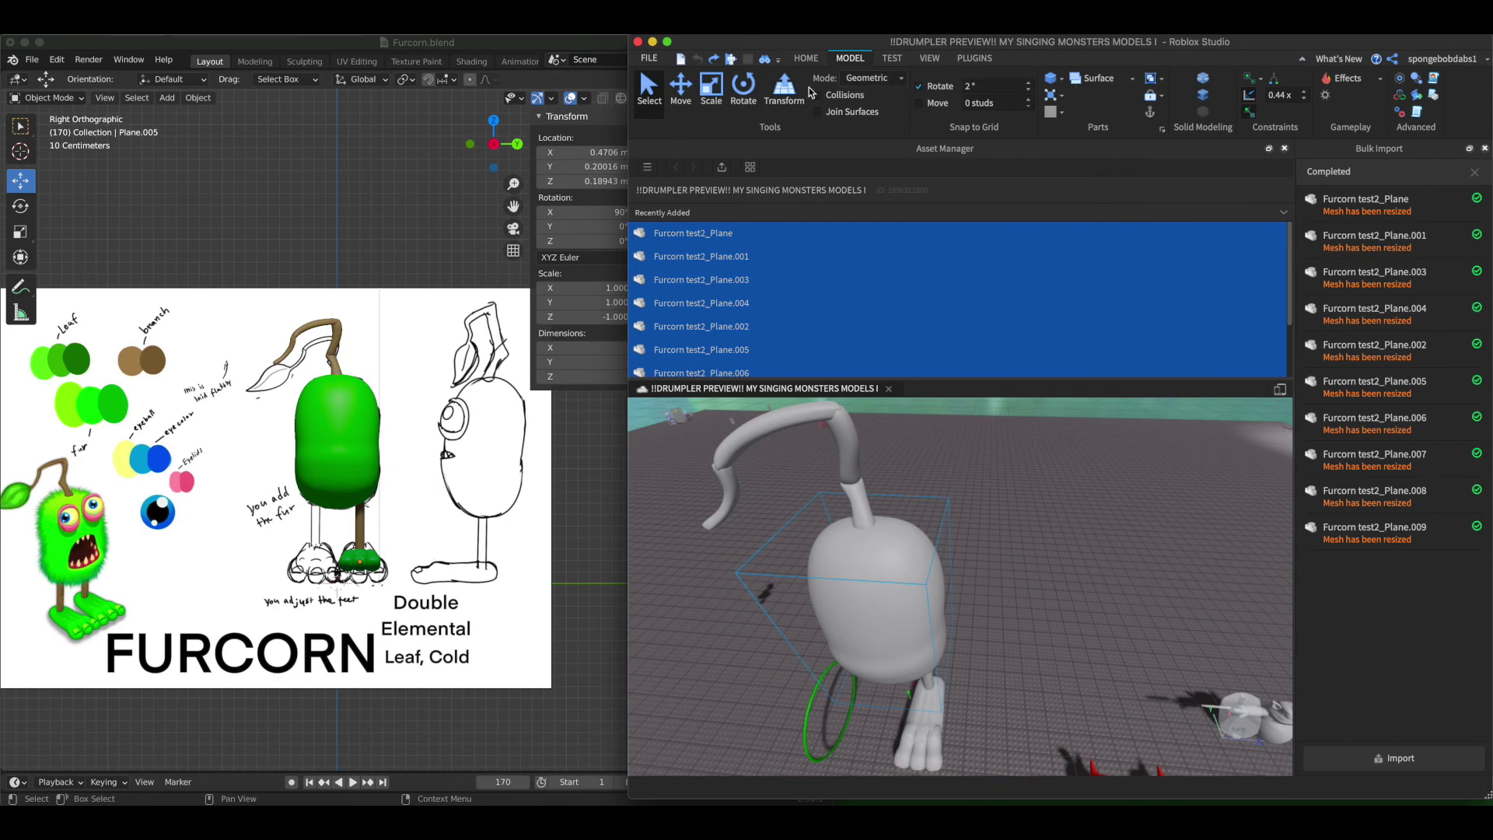
pyautogui.click(925, 60)
pyautogui.click(665, 79)
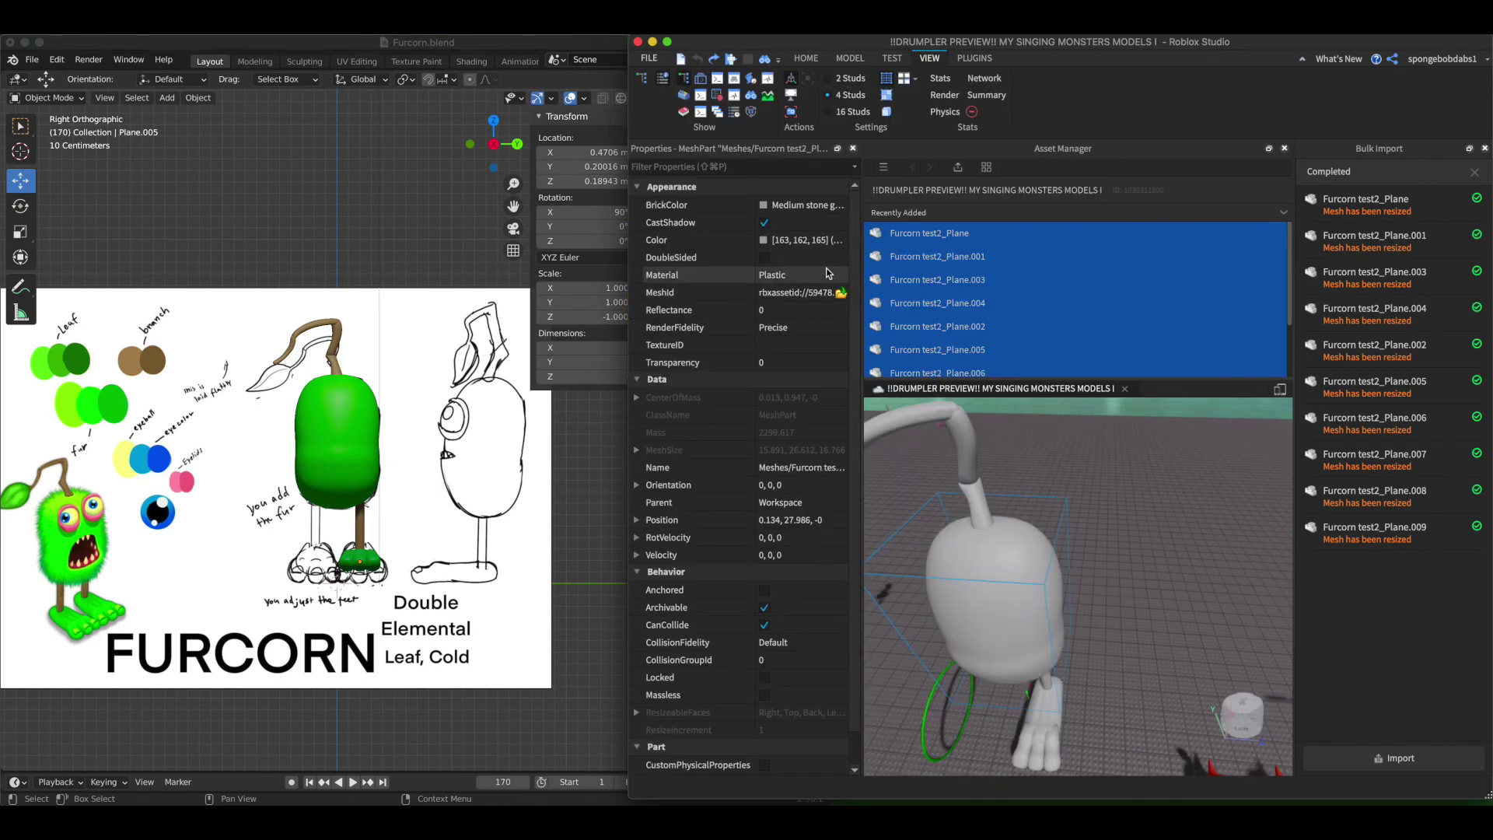
# Set the body mesh's colour to [0, 253, 0] by sampling the middle fur swatch on the reference sheet.
pyautogui.click(763, 239)
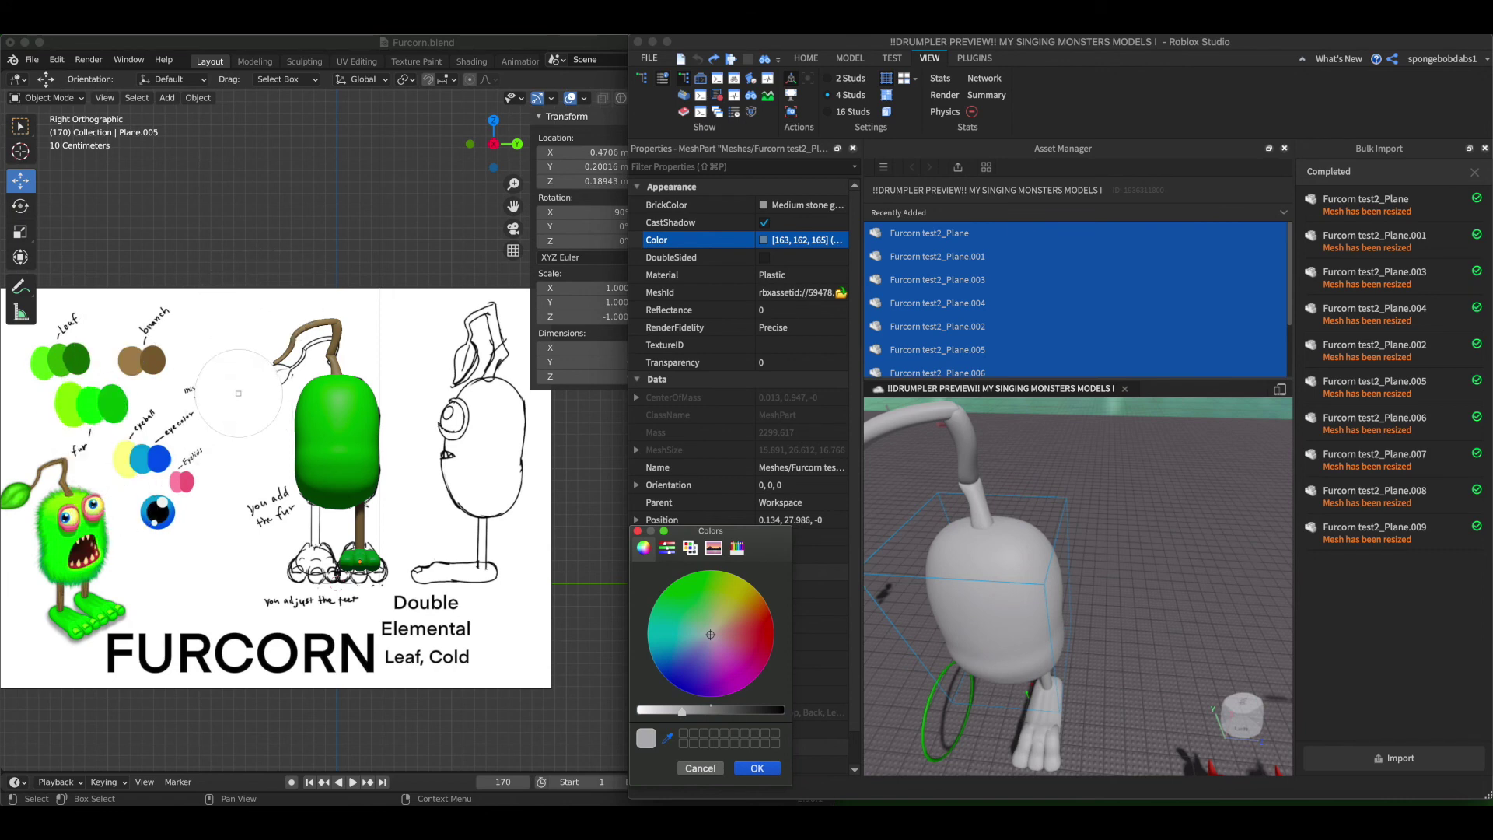
pyautogui.click(90, 414)
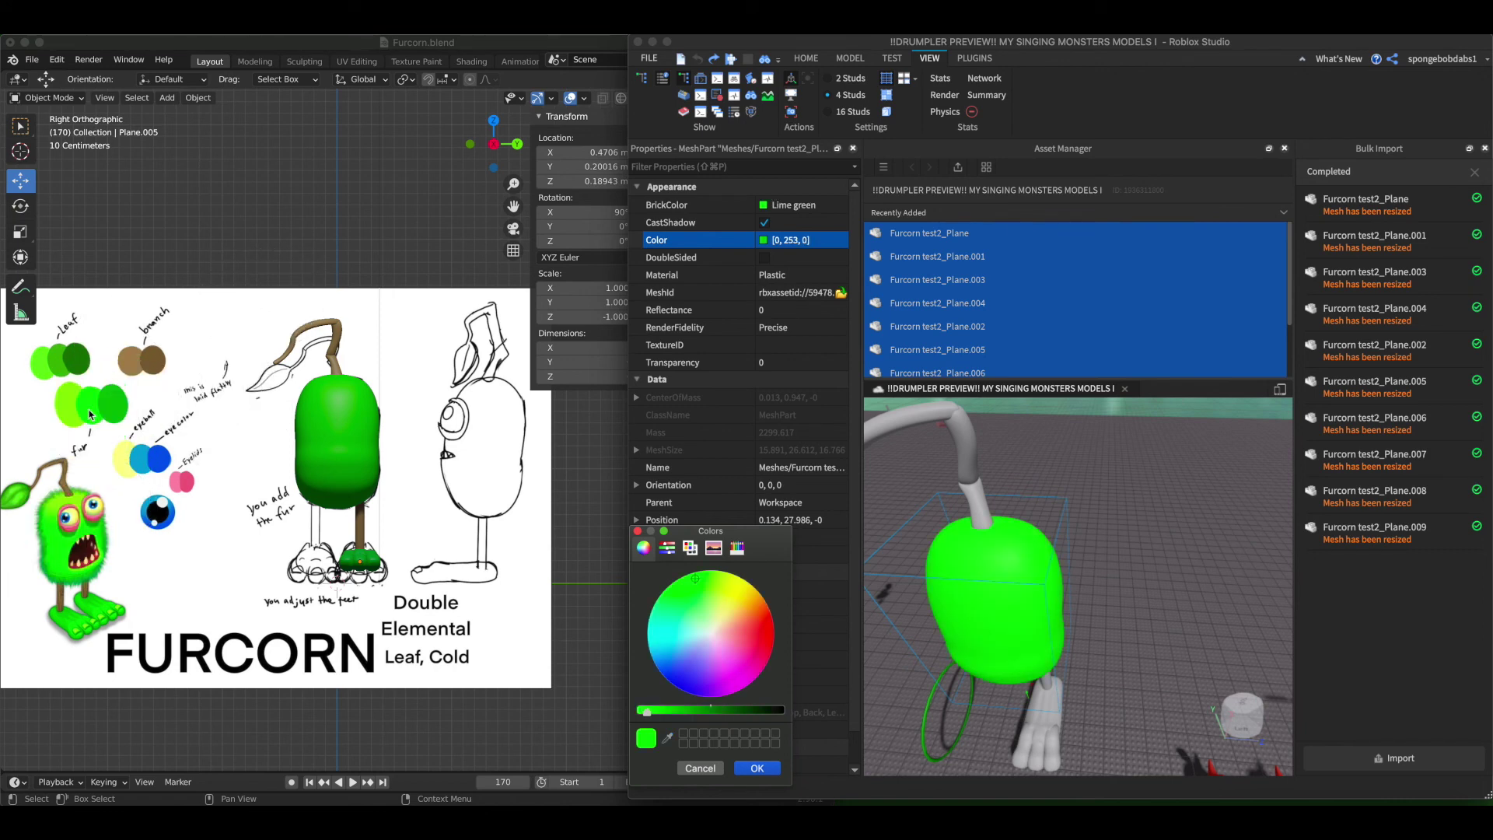
pyautogui.click(754, 770)
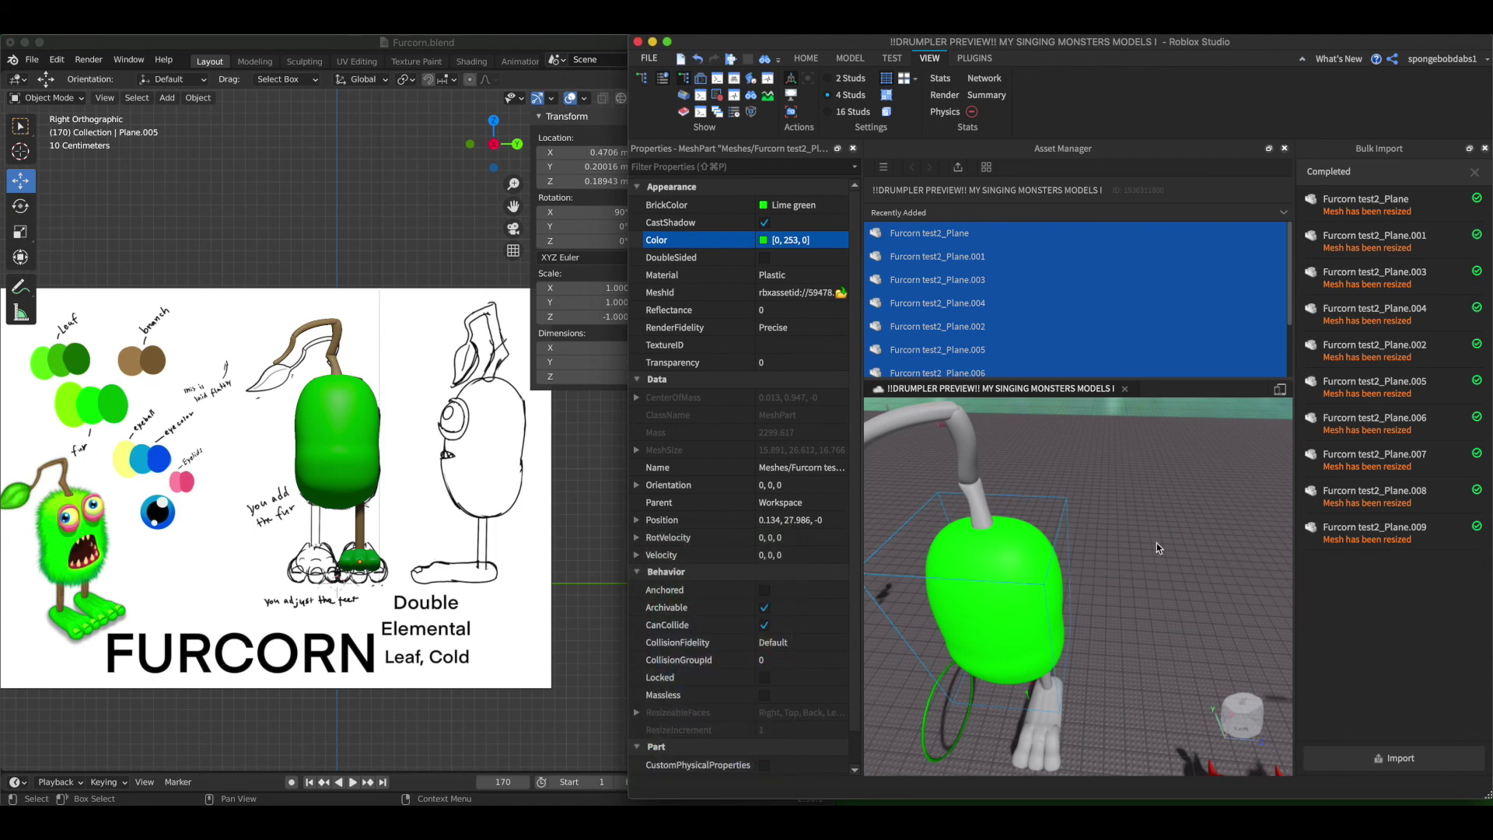
# Recolour the body mesh with the darkest green fur swatch sampled from the reference sheet.
pyautogui.moveTo(1158, 548); pyautogui.dragTo(1175, 534, button='right')
pyautogui.scroll(4, 1175, 533)
pyautogui.click(764, 241)
pyautogui.click(667, 737)
pyautogui.click(119, 407)
pyautogui.click(757, 767)
# Select the foot and its three toes together and colour them green.
pyautogui.moveTo(1003, 544); pyautogui.dragTo(1045, 614, button='right')
pyautogui.click(1040, 631)
pyautogui.scroll(4, 1041, 622)
pyautogui.keyDown('shift'); pyautogui.click(1061, 608); pyautogui.keyUp('shift')
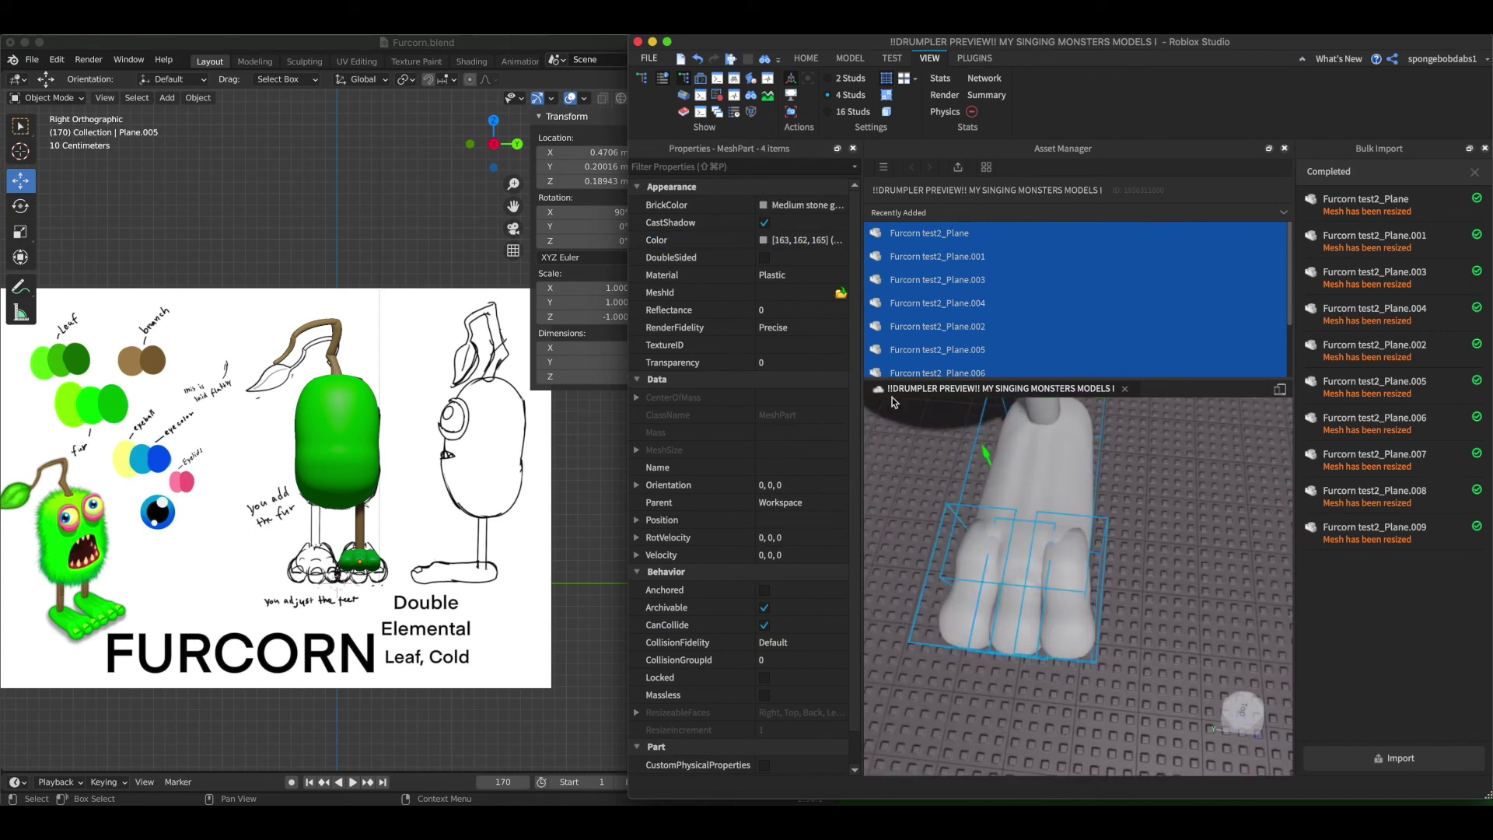
pyautogui.click(1137, 511)
pyautogui.moveTo(1136, 511); pyautogui.dragTo(1093, 482, button='right')
# Colour the leg mesh [110, 81, 39] by sampling the dark brown branch swatch on the reference sheet.
pyautogui.click(1076, 500)
pyautogui.click(763, 240)
pyautogui.click(667, 737)
pyautogui.click(155, 364)
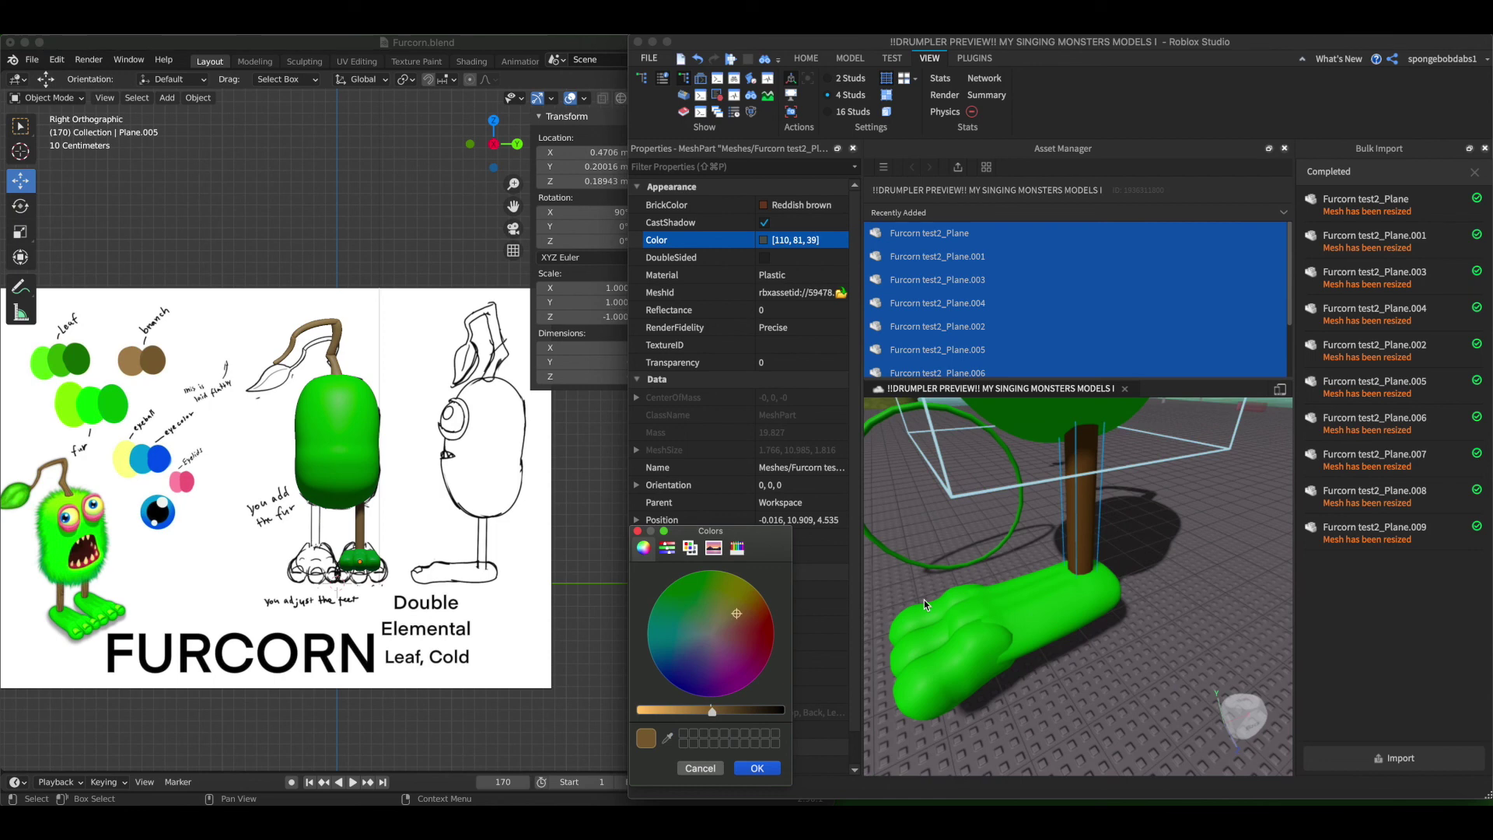
pyautogui.click(761, 771)
# Set the colour of the branch pieces above the body to [110, 81, 39].
pyautogui.click(1132, 536)
pyautogui.scroll(-4, 1131, 537)
pyautogui.moveTo(1131, 544); pyautogui.dragTo(1131, 496, button='right')
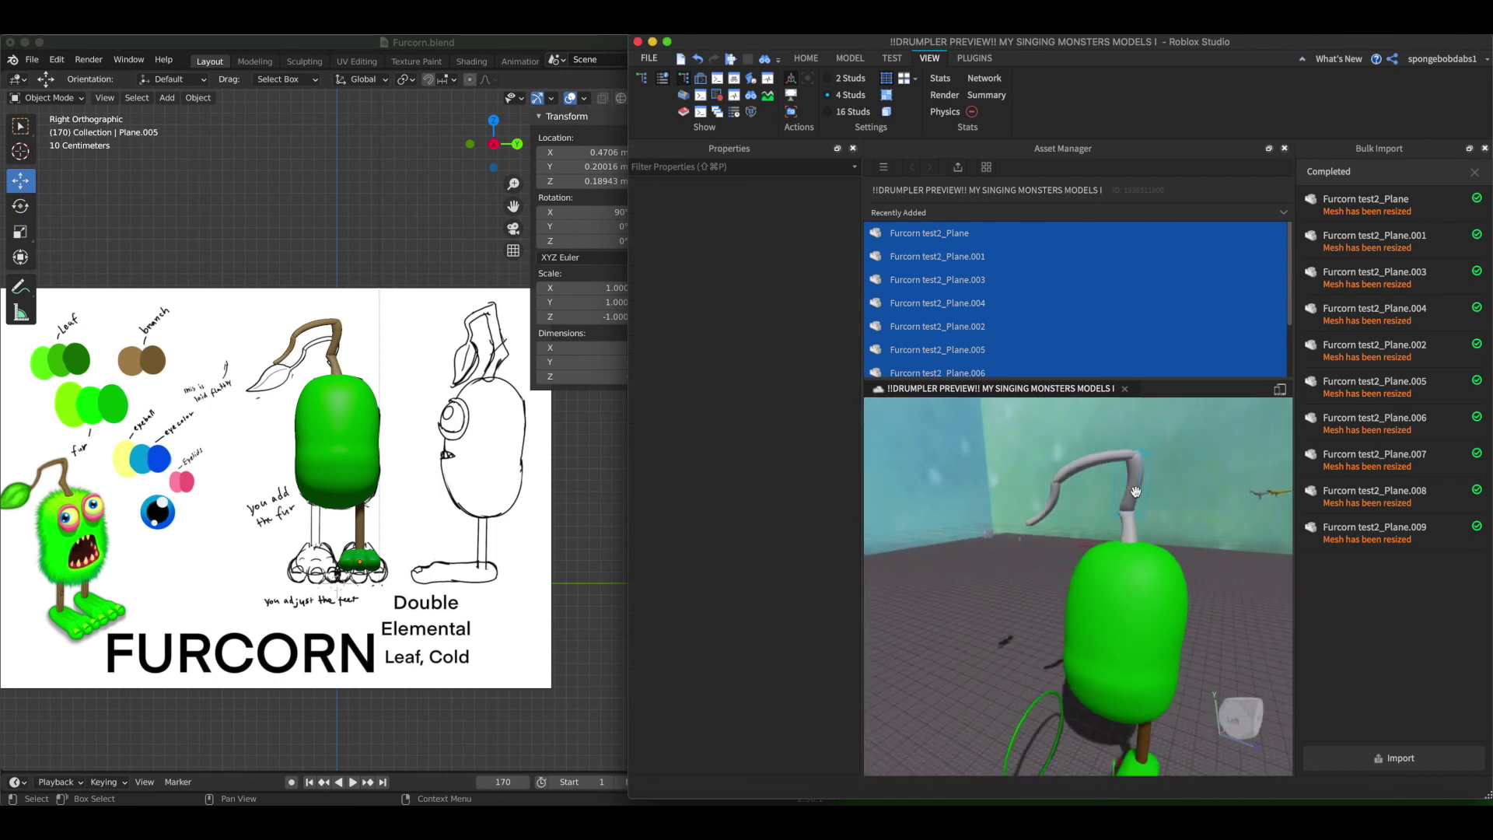
pyautogui.click(1129, 520)
pyautogui.click(805, 240)
pyautogui.write('[110, 81, 39]')
pyautogui.click(933, 417)
# Set the material of the brown leg mesh to Wood.
pyautogui.moveTo(1107, 576); pyautogui.dragTo(1115, 583, button='right')
pyautogui.click(1116, 583)
pyautogui.press('f')
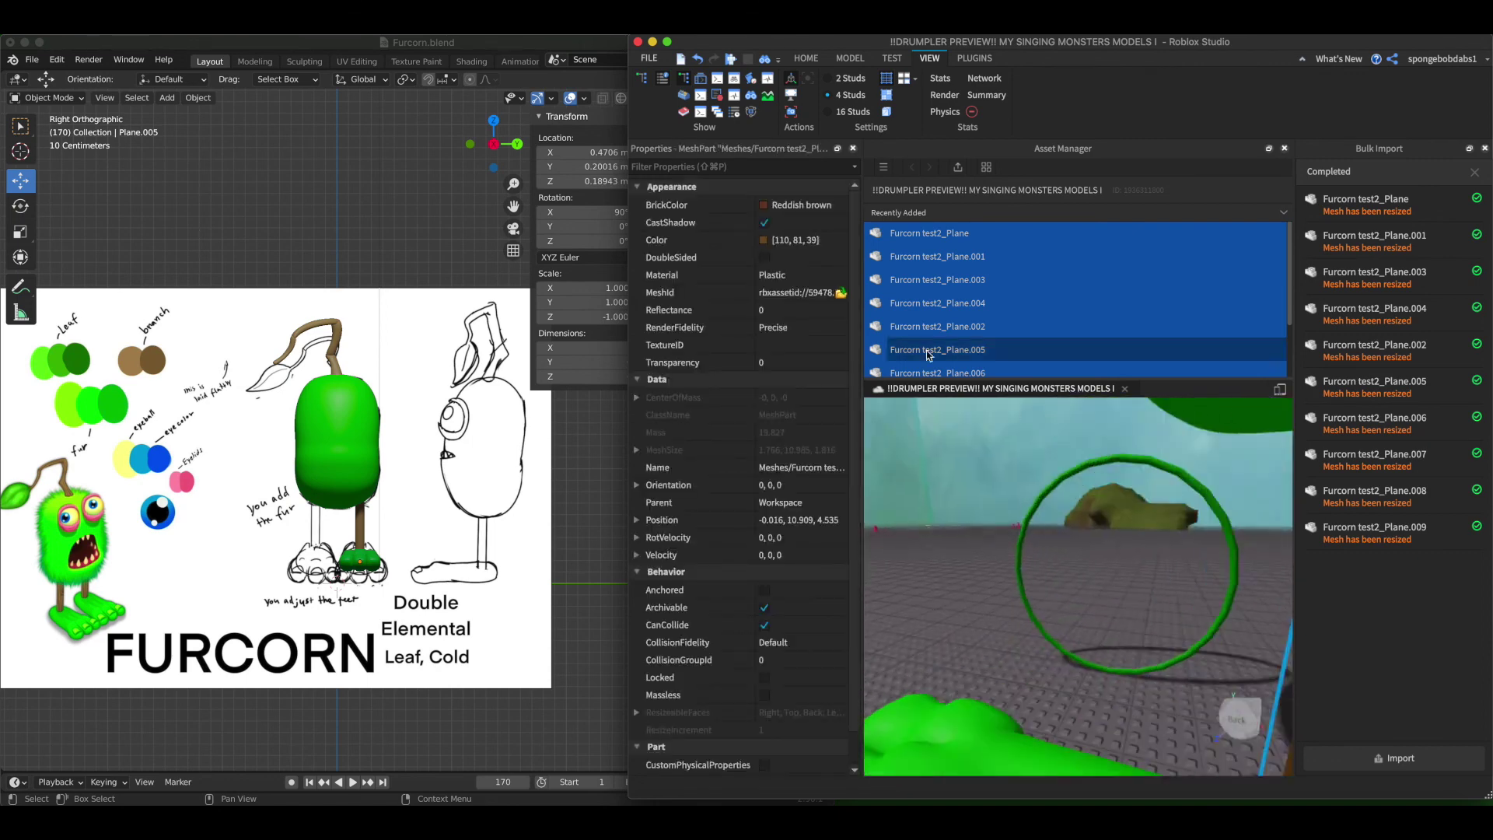
pyautogui.click(801, 274)
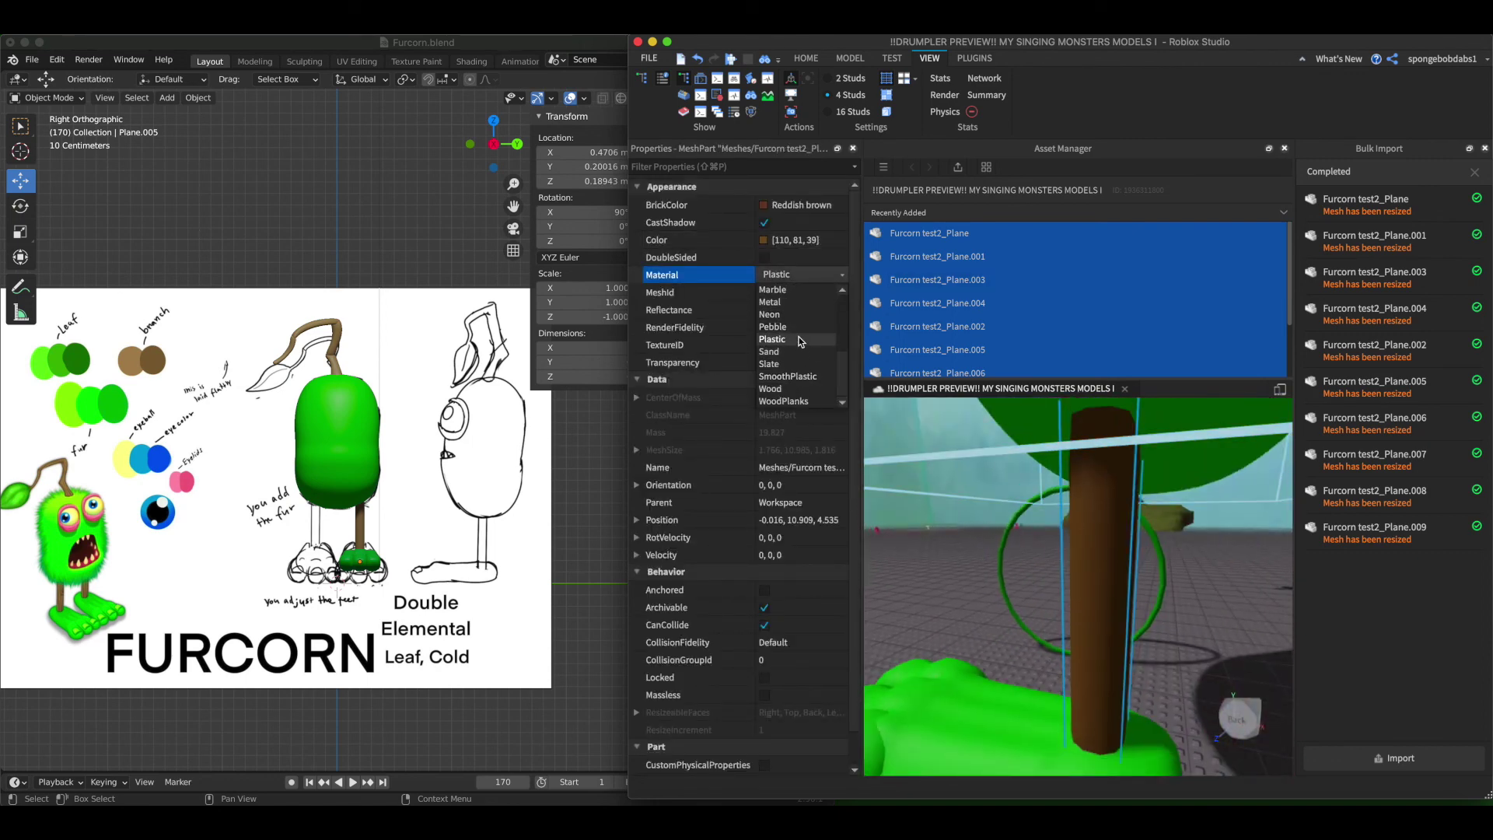
pyautogui.click(777, 389)
pyautogui.click(1023, 587)
# Select the branch pieces on the head together and set their material to Wood.
pyautogui.moveTo(1088, 638); pyautogui.dragTo(1112, 672, button='right')
pyautogui.scroll(-4, 1112, 672)
pyautogui.press('e')
pyautogui.press('a')
pyautogui.click(1045, 557)
pyautogui.keyDown('shift'); pyautogui.click(1027, 458); pyautogui.keyUp('shift')
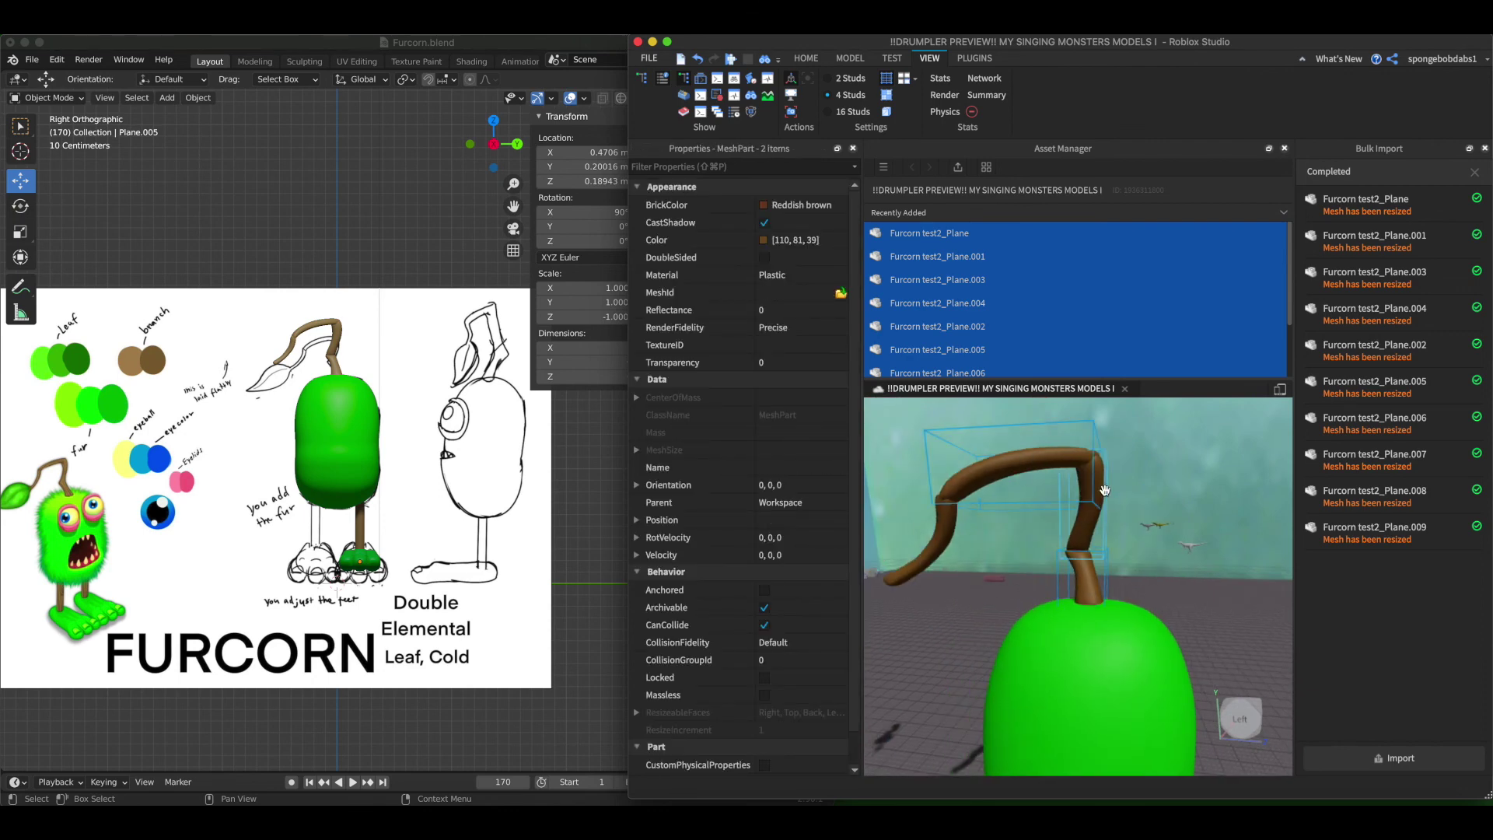
pyautogui.keyDown('shift'); pyautogui.click(931, 540); pyautogui.keyUp('shift')
pyautogui.press('f')
pyautogui.click(801, 274)
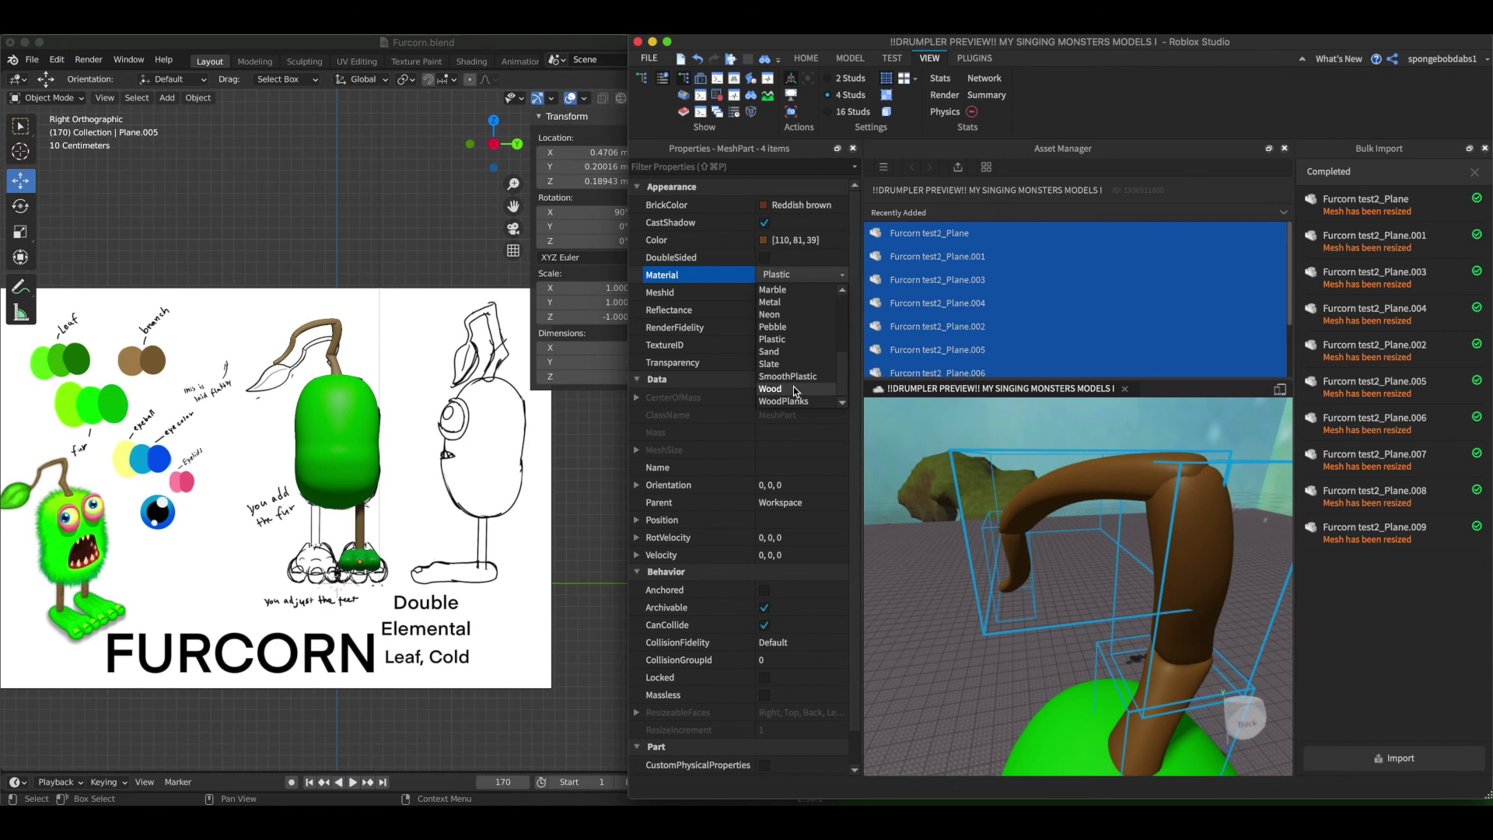
pyautogui.click(795, 391)
# Try the Slate material on the green body mesh.
pyautogui.scroll(-5, 1083, 537)
pyautogui.moveTo(1083, 537); pyautogui.dragTo(1118, 592, button='right')
pyautogui.click(1120, 594)
pyautogui.click(1086, 521)
pyautogui.scroll(2, 1085, 521)
pyautogui.click(829, 277)
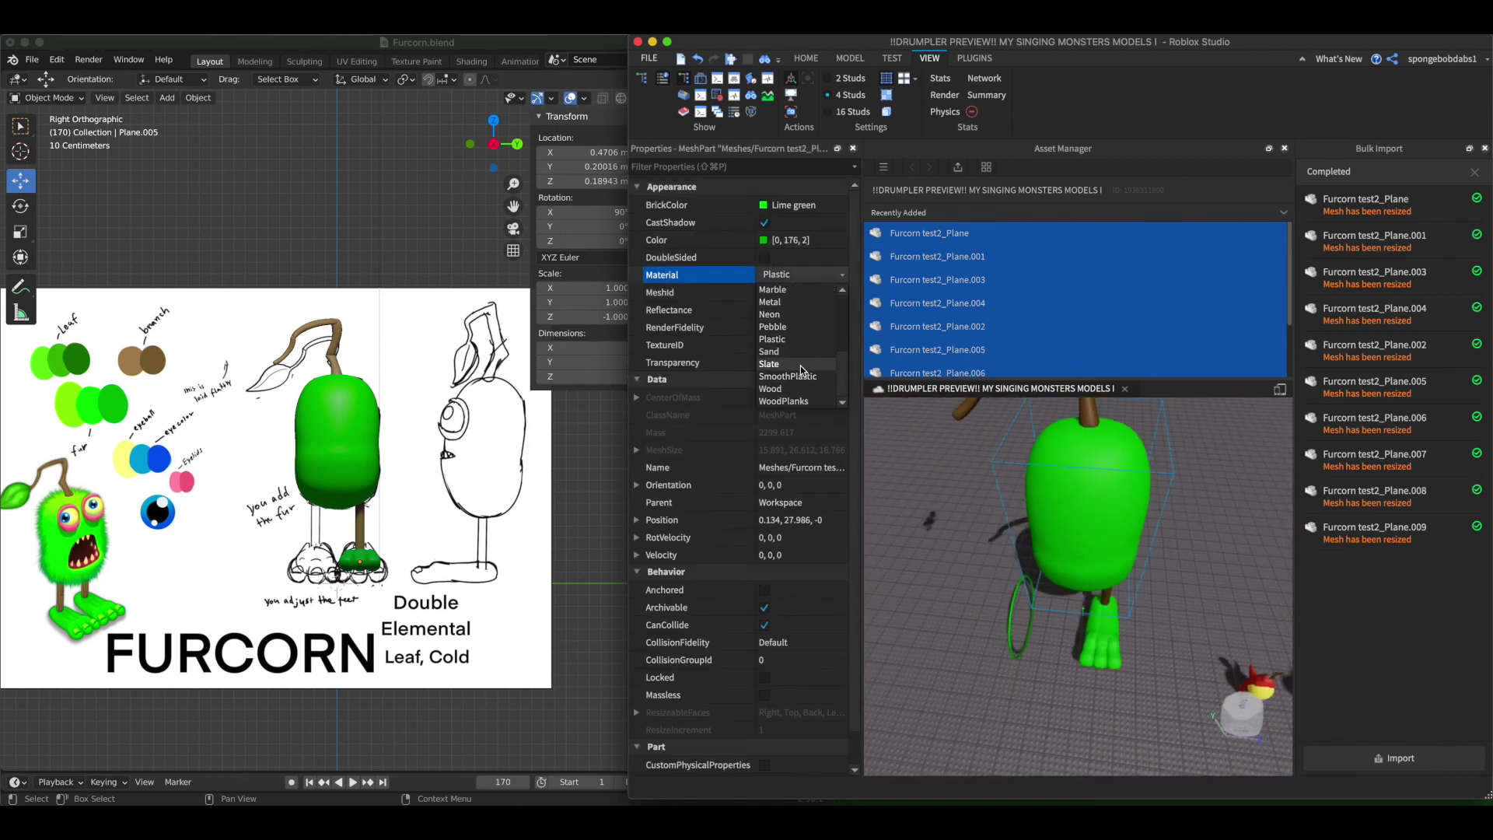
pyautogui.click(800, 364)
pyautogui.press('f')
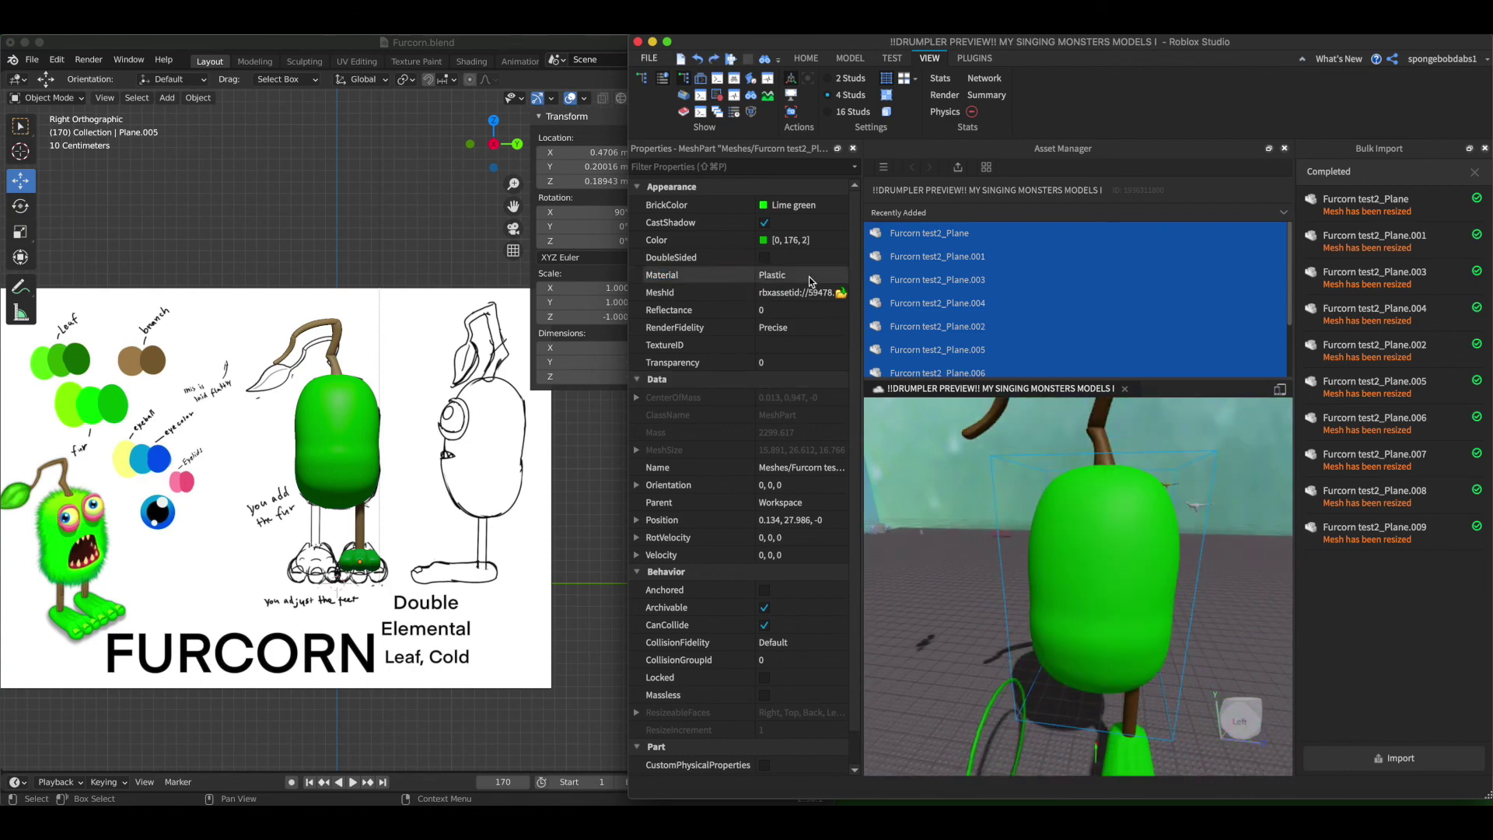
# Set the material of the green body mesh to Grass.
pyautogui.click(811, 277)
pyautogui.click(780, 330)
pyautogui.scroll(5, 1023, 536)
pyautogui.press('super+z')
pyautogui.scroll(-10, 1023, 555)
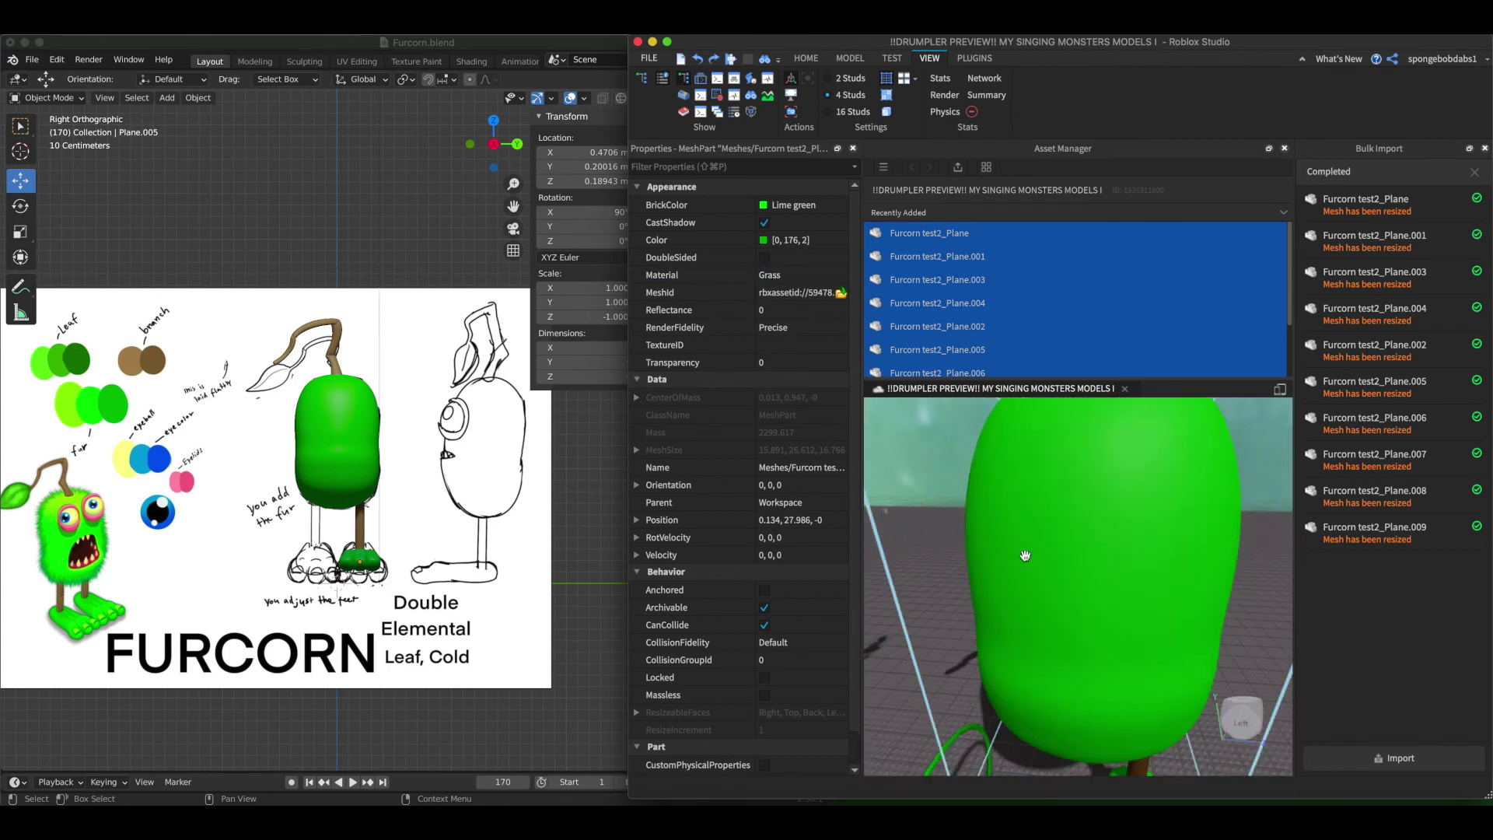
# Select all the Furcorn parts, group them into one model and activate the Scale tool.
pyautogui.moveTo(1023, 557); pyautogui.dragTo(1089, 598, button='right')
pyautogui.moveTo(1023, 454); pyautogui.dragTo(1070, 657)
pyautogui.scroll(5, 1070, 657)
pyautogui.moveTo(1070, 657)
pyautogui.mouseDown(button='right')
pyautogui.moveTo(1058, 504)
pyautogui.moveTo(1070, 659)
pyautogui.mouseUp(button='right')
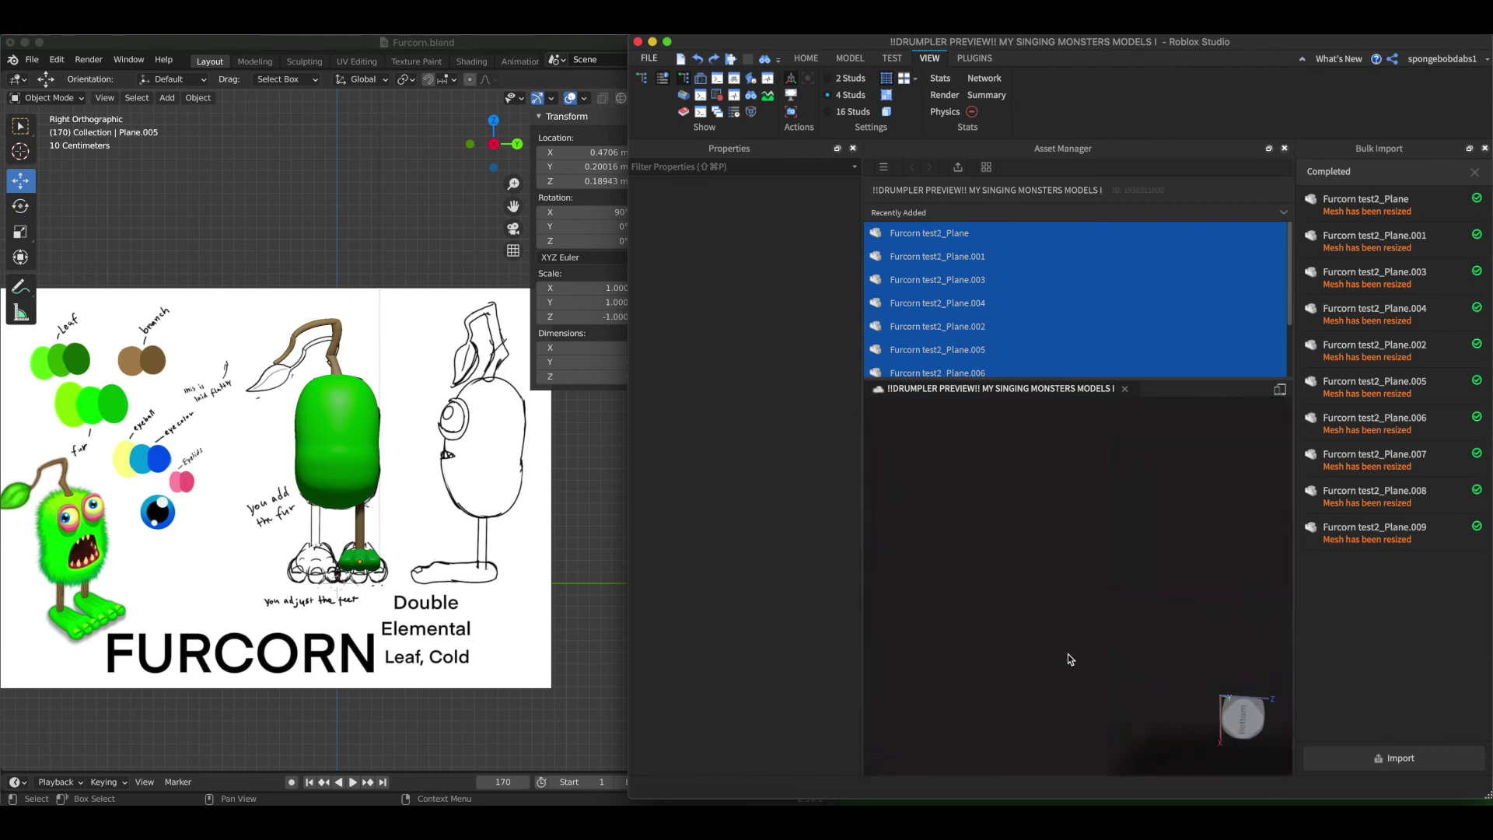
pyautogui.scroll(-5, 1070, 660)
pyautogui.moveTo(1170, 561); pyautogui.dragTo(1003, 725)
pyautogui.moveTo(1011, 719); pyautogui.dragTo(1164, 570, button='right')
pyautogui.press('super+g')
pyautogui.press('super+3')
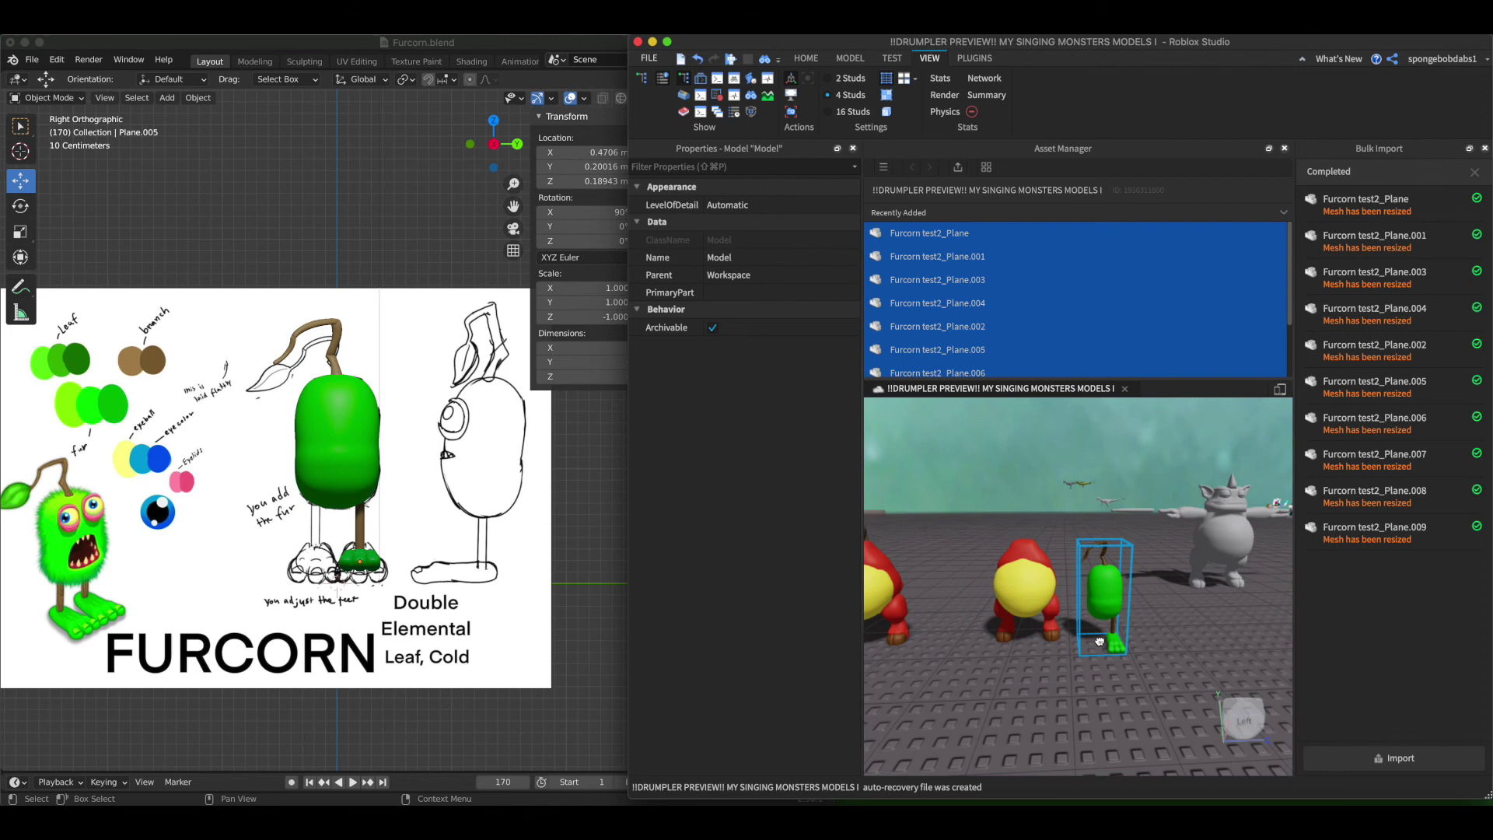
# Focus on the grouped Furcorn model and examine its body and leg up close.
pyautogui.click(1065, 615)
pyautogui.press('f')
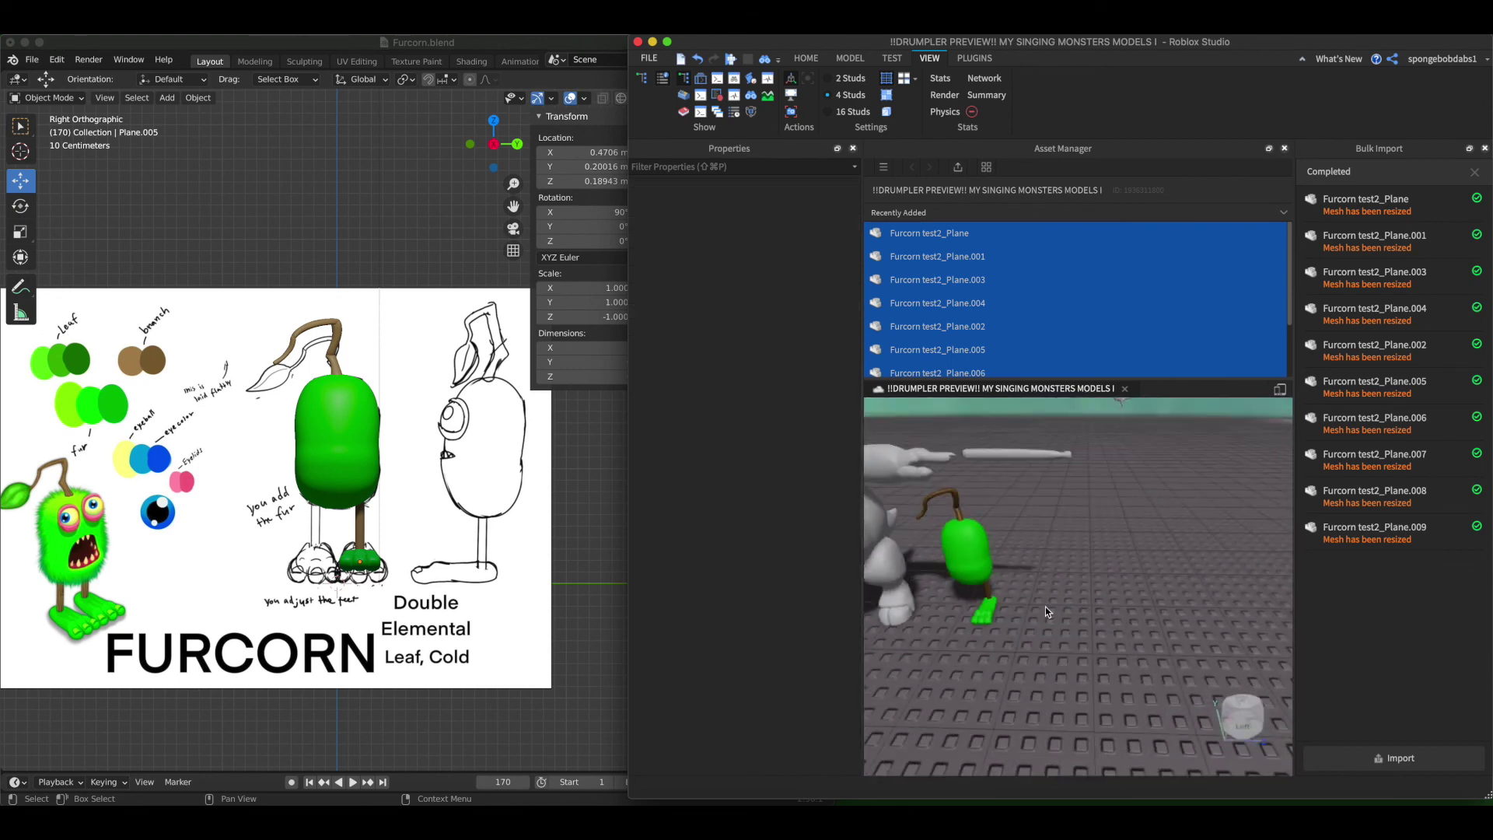
pyautogui.click(1122, 711)
pyautogui.scroll(5, 1122, 711)
pyautogui.moveTo(1122, 711); pyautogui.dragTo(1122, 710, button='right')
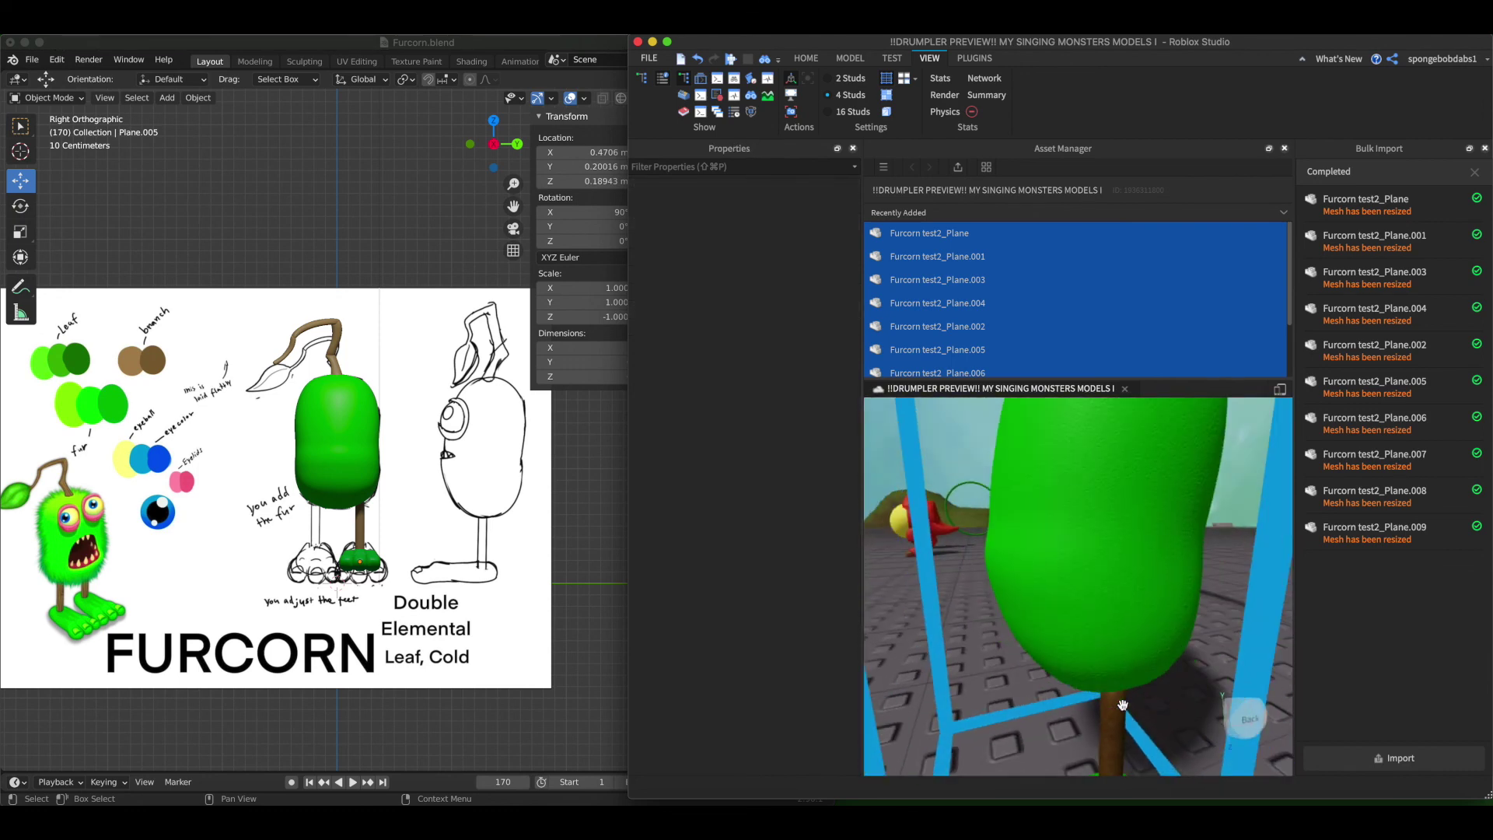